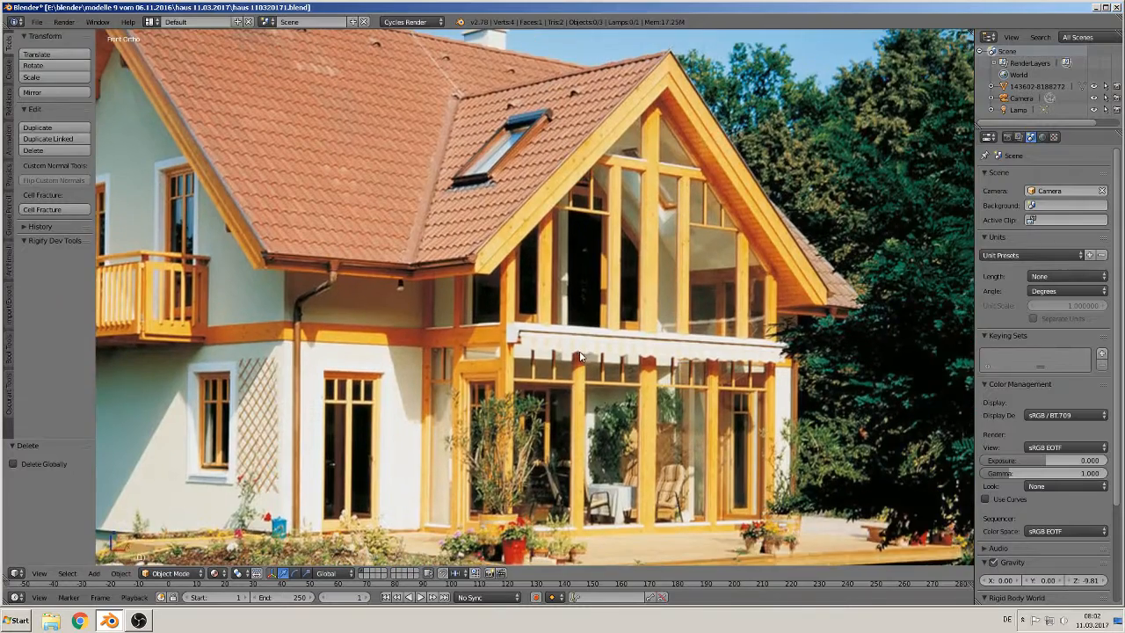
# Step: Place the 3D cursor on the central gable mullion, add a cube there, and scale it down to 0.091
pyautogui.click(634, 253)
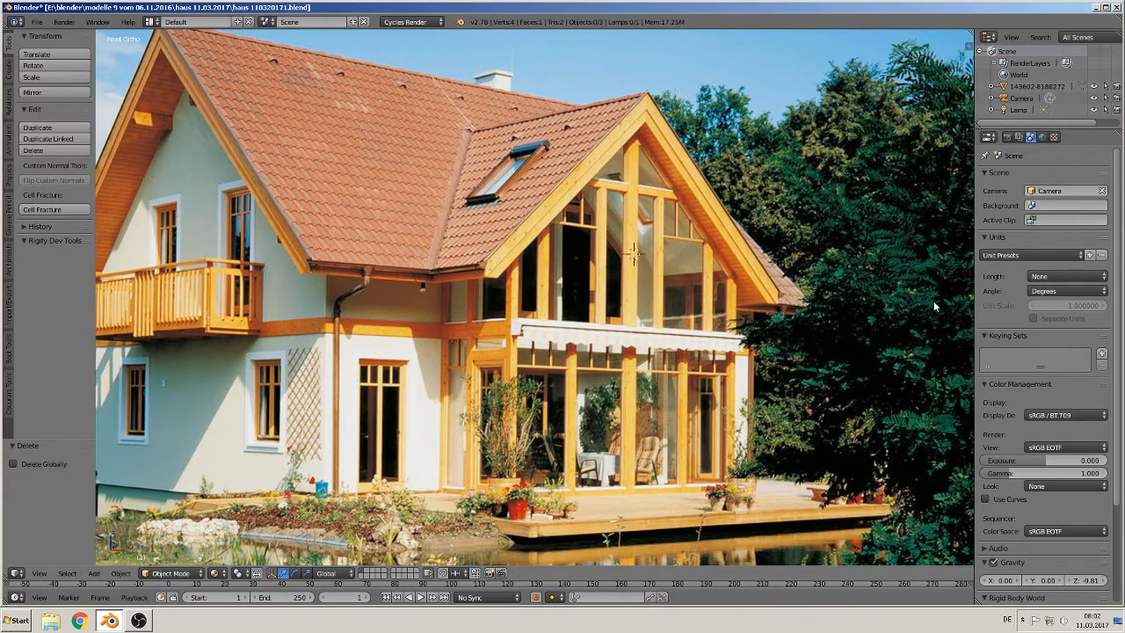
pyautogui.press('n')
pyautogui.press('n')
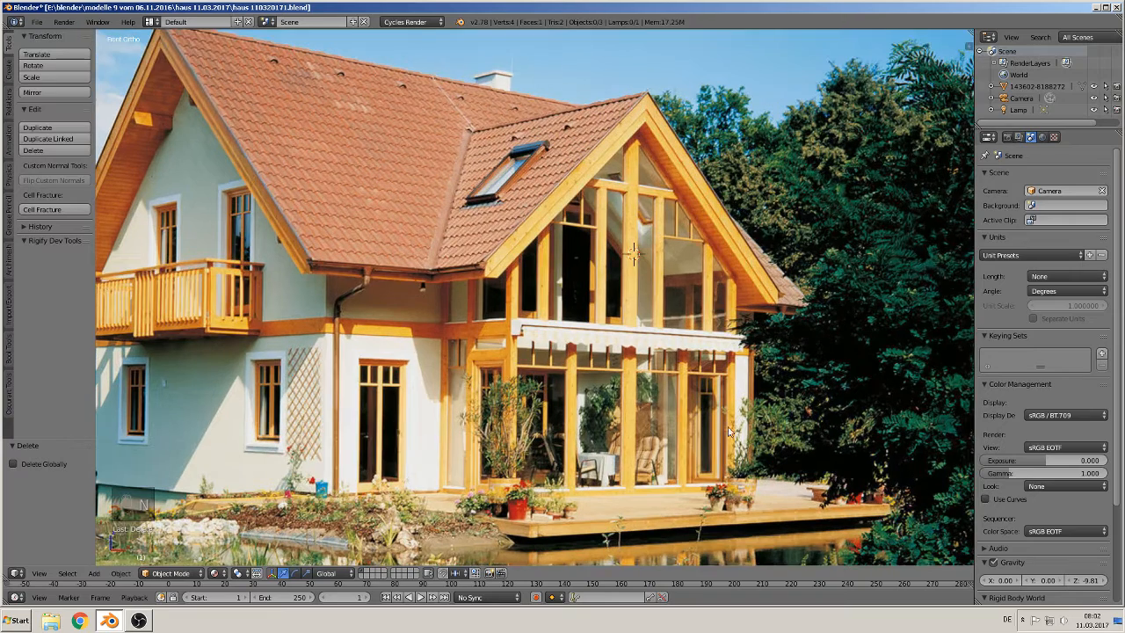
pyautogui.click(97, 577)
pyautogui.moveTo(102, 564)
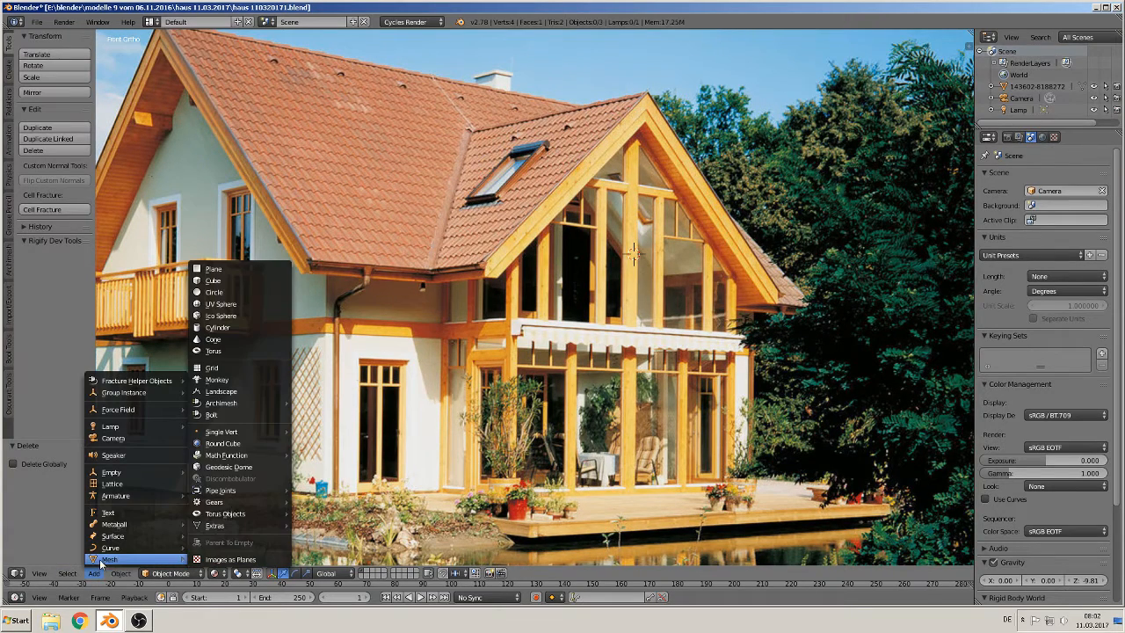
pyautogui.click(234, 287)
pyautogui.press('s')
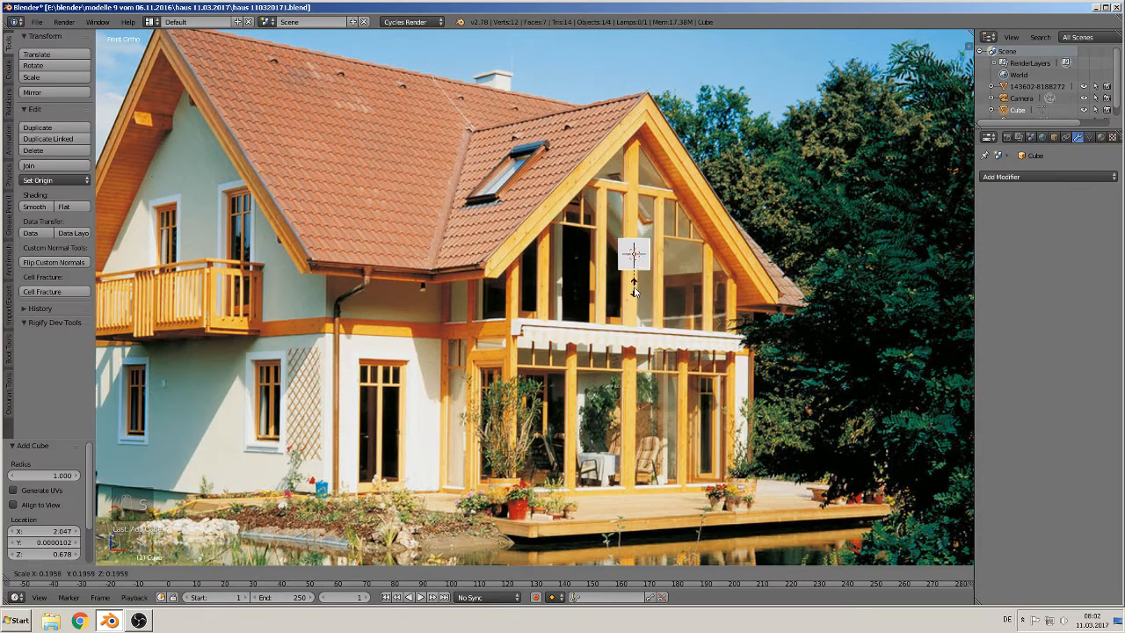
pyautogui.click(635, 259)
# Step: Move the cube 0.056 to the left along X onto the central mullion
pyautogui.scroll(5, 662, 248)
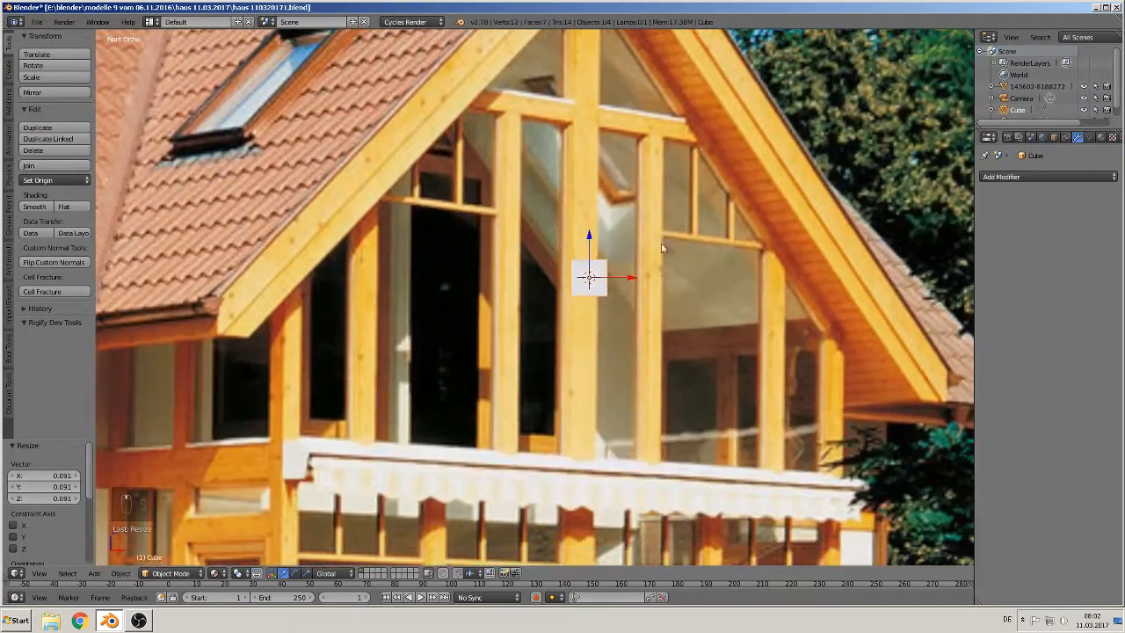
pyautogui.moveTo(616, 279); pyautogui.dragTo(605, 279)
pyautogui.keyDown('shift'); pyautogui.moveTo(655, 312); pyautogui.dragTo(688, 417, button='middle'); pyautogui.keyUp('shift')
pyautogui.scroll(-3, 688, 416)
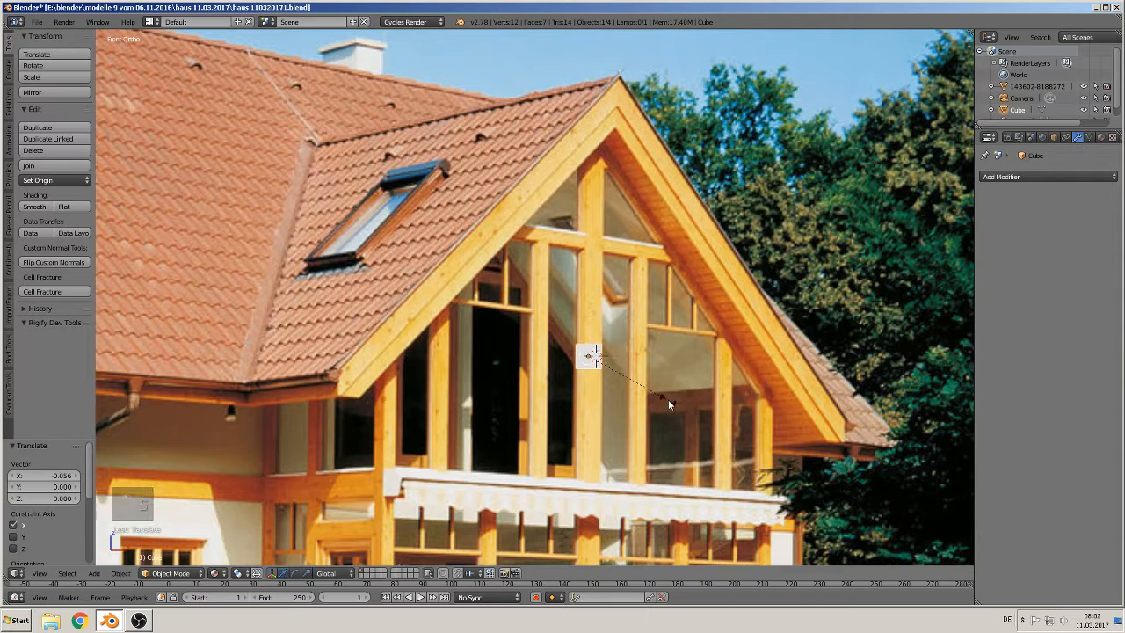
# Step: Stretch the cube along Z by 13.516 into a tall post and raise it 0.336 along Z
pyautogui.press('s')
pyautogui.press('z')
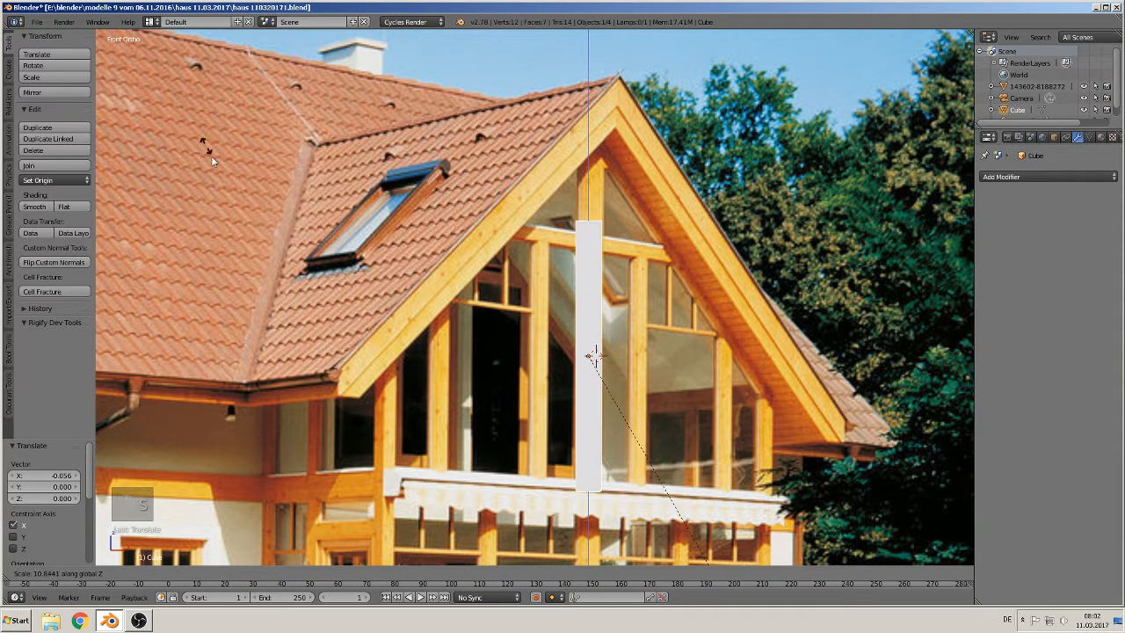
pyautogui.click(370, 331)
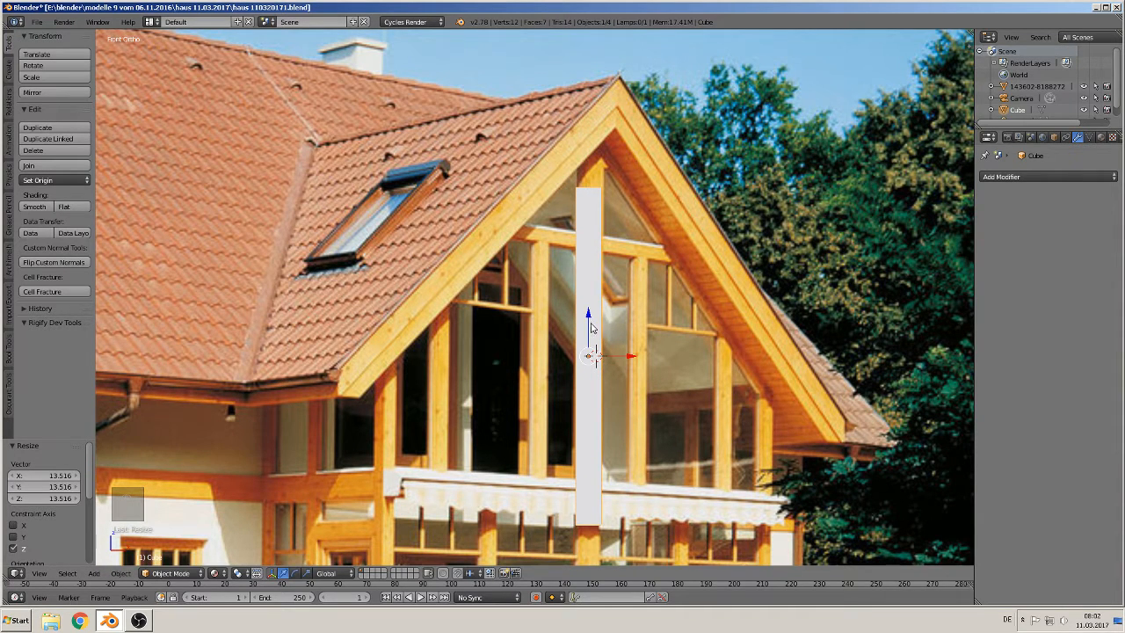
pyautogui.moveTo(591, 327); pyautogui.dragTo(597, 278)
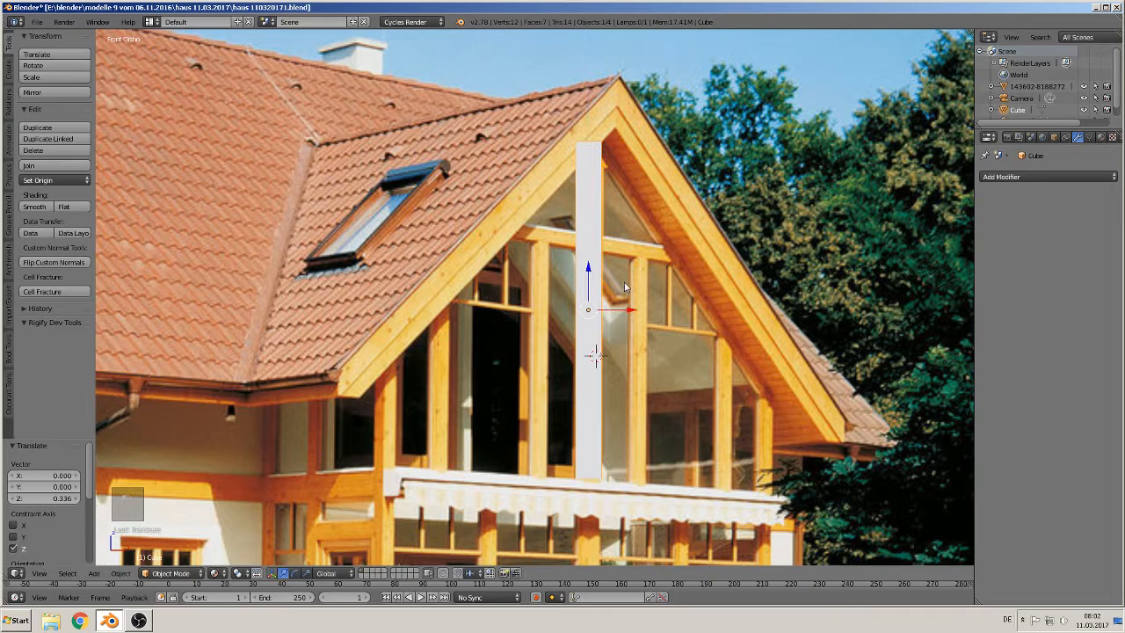
# Step: Duplicate the post and move the copy 0.357 along X onto the next mullion
pyautogui.hotkey('shift', 'd')
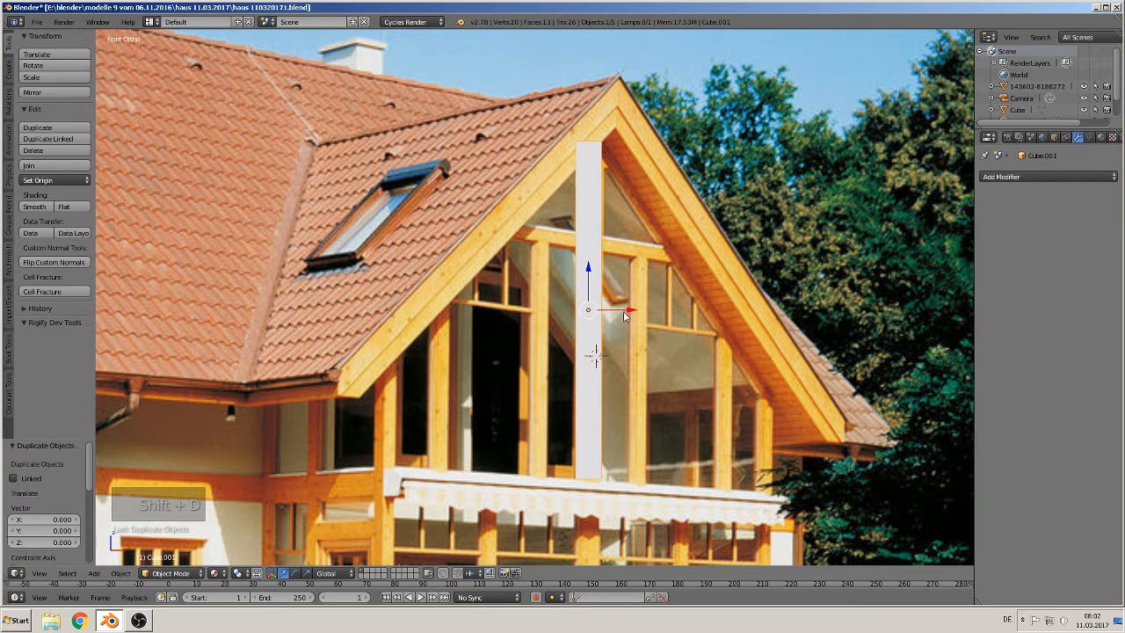
pyautogui.moveTo(625, 314); pyautogui.dragTo(675, 312)
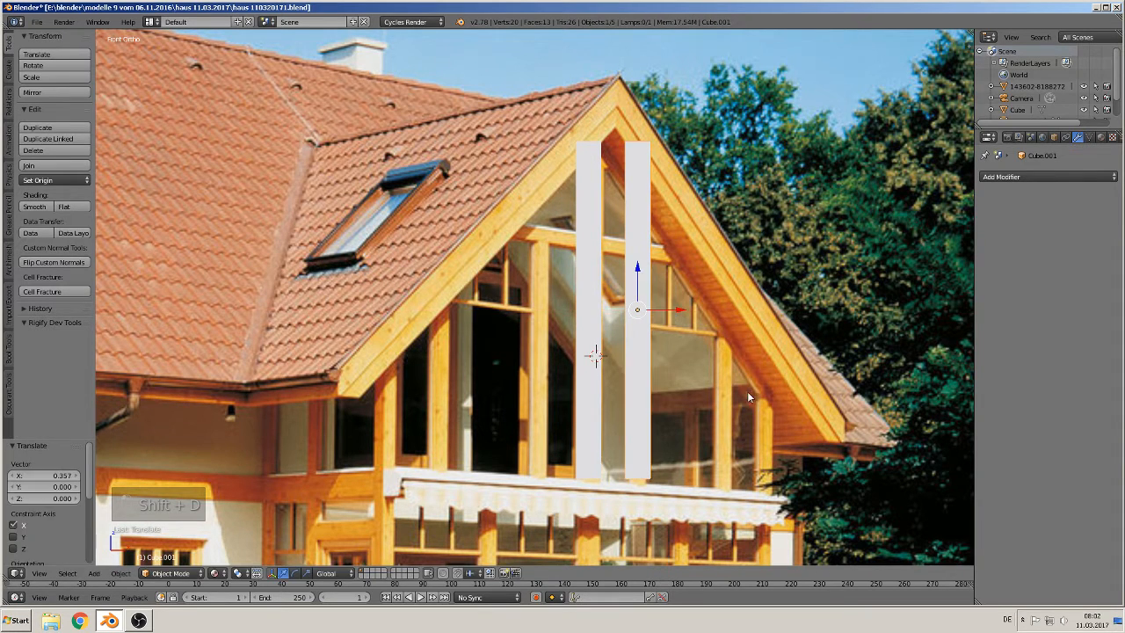
# Step: Shorten the second post, lower it 0.434 along Z, and scale it slightly up to 1.040 to fit its mullion
pyautogui.press('s')
pyautogui.click(706, 361)
pyautogui.moveTo(640, 272); pyautogui.dragTo(643, 330)
pyautogui.press('s')
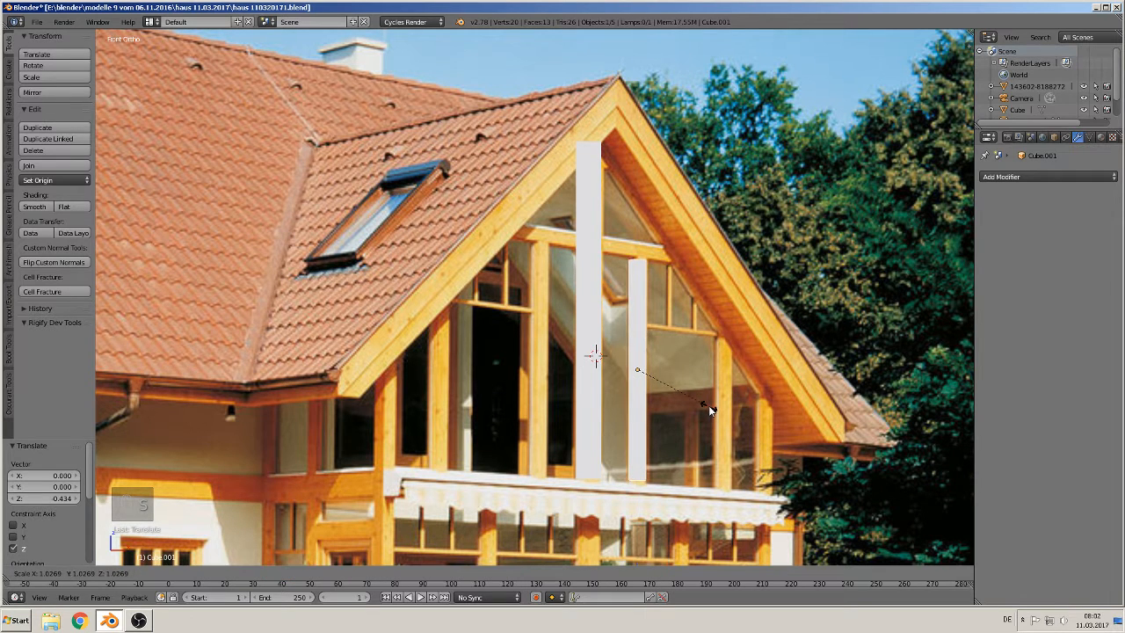
pyautogui.click(711, 410)
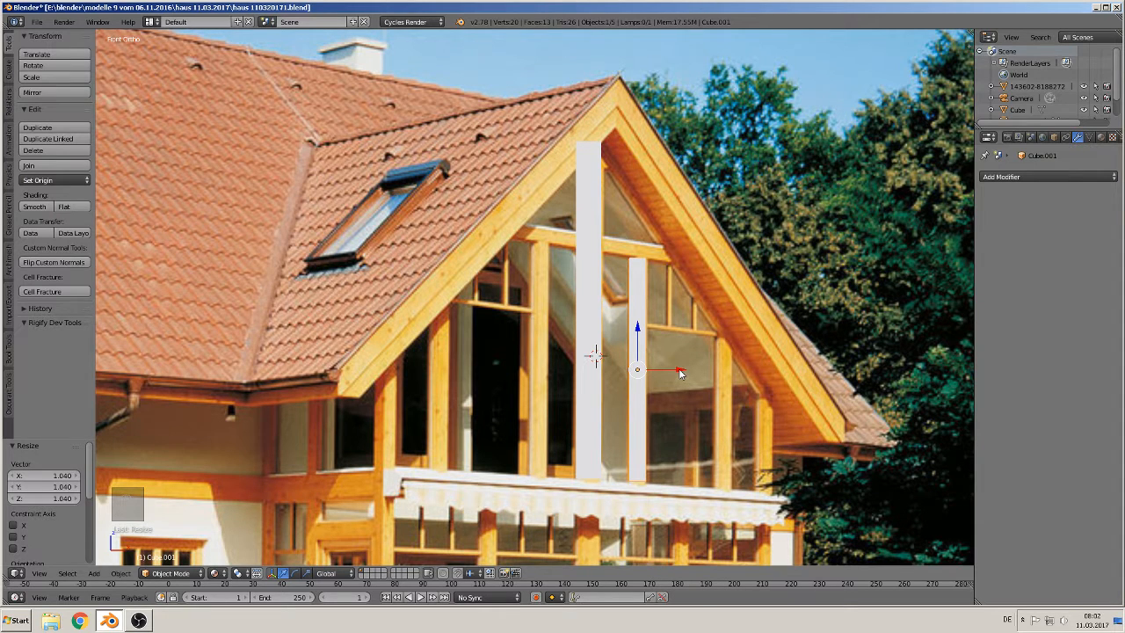
# Step: Duplicate the second post and move the copy along X to the third mullion
pyautogui.hotkey('shift', 'd')
pyautogui.press('x')
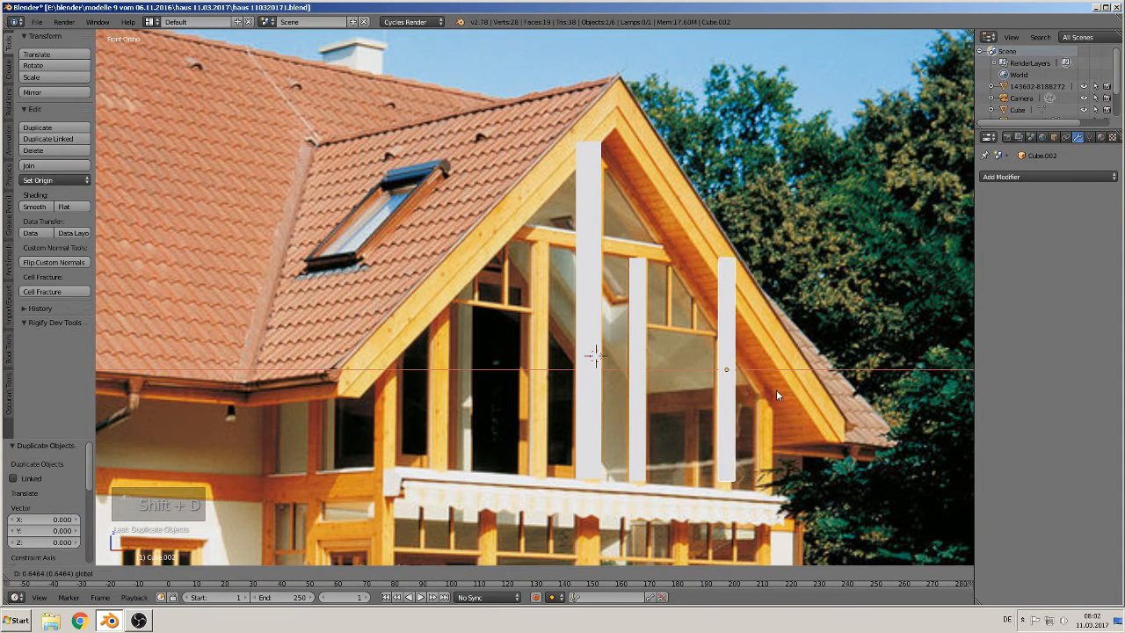
pyautogui.click(801, 428)
# Step: Shorten the third post along Z, lower it, and scale its height by 1.104 to fit under the roof
pyautogui.press('s')
pyautogui.press('z')
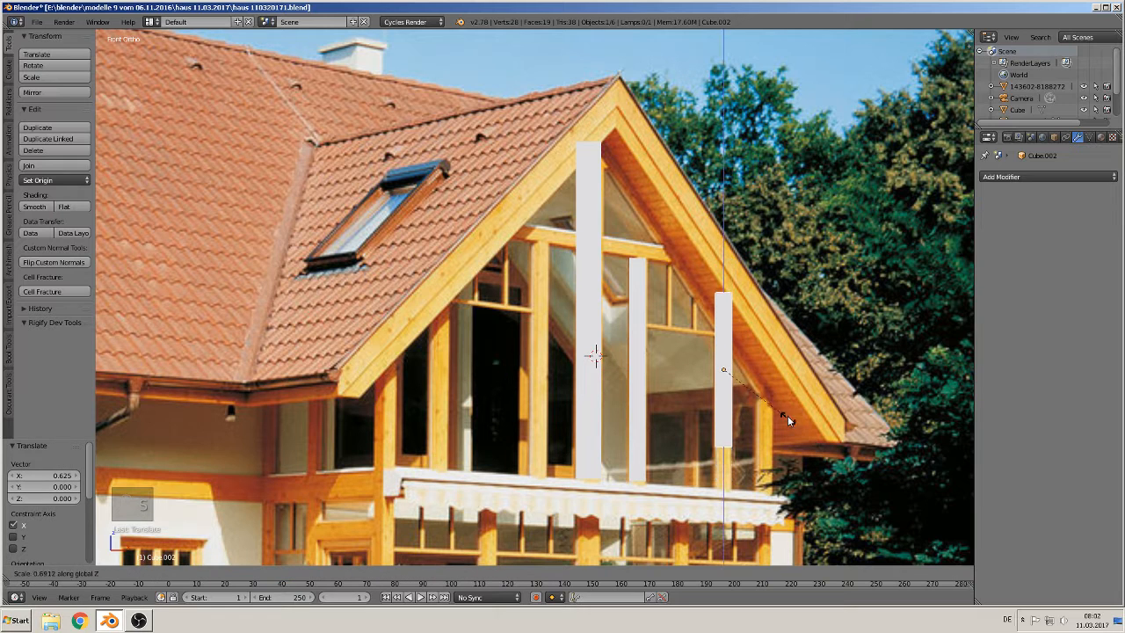
pyautogui.click(786, 414)
pyautogui.press('g')
pyautogui.press('z')
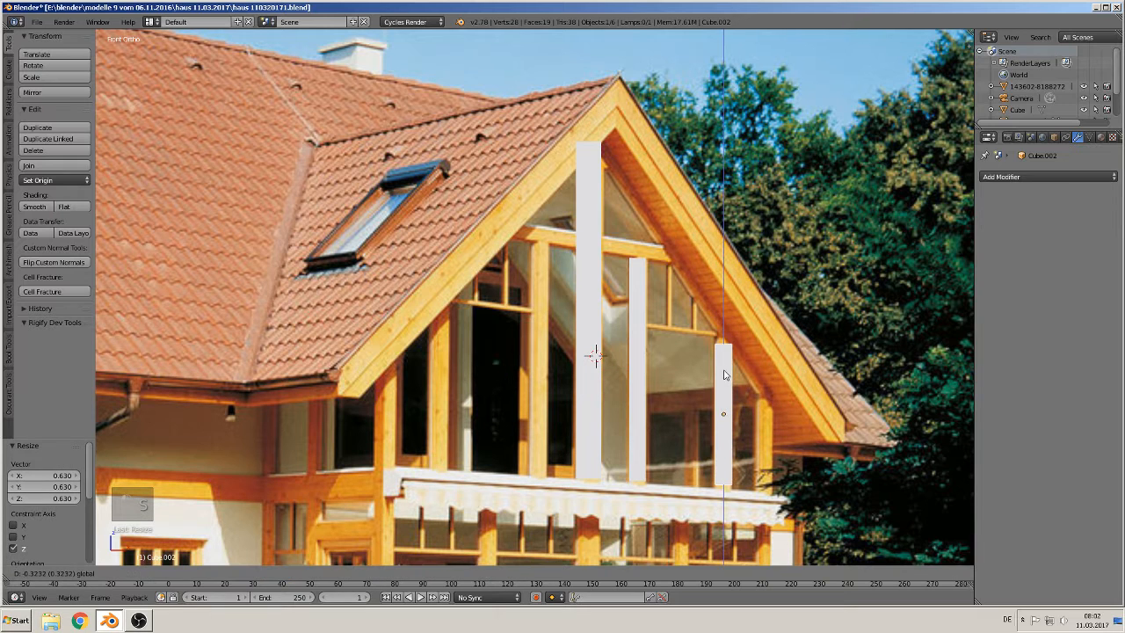
pyautogui.click(724, 375)
pyautogui.press('s')
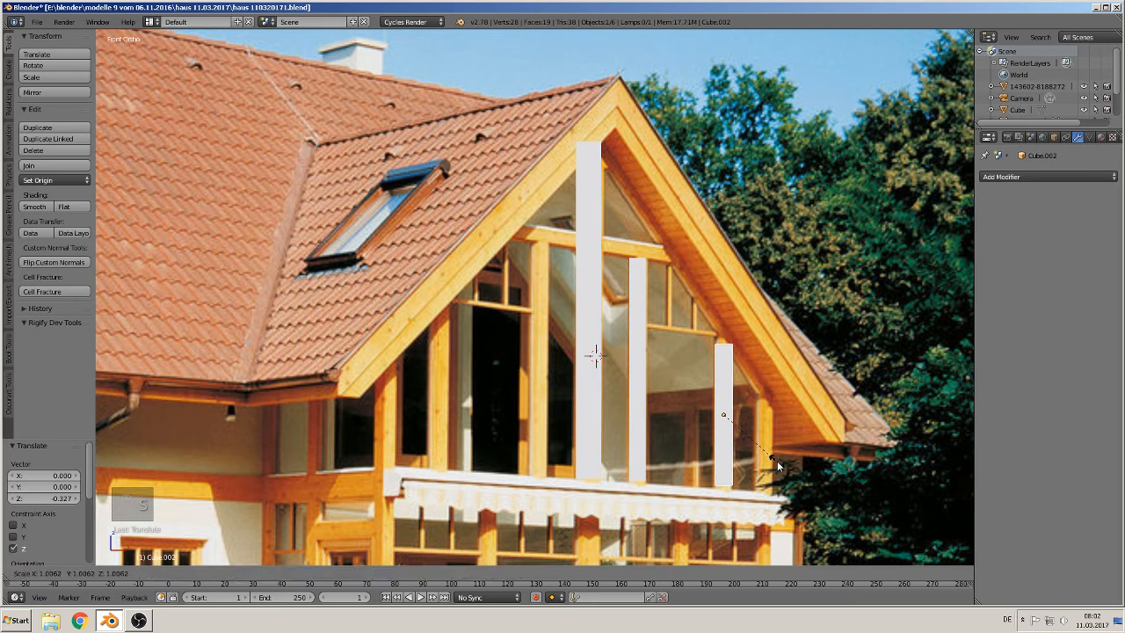
pyautogui.press('z')
pyautogui.click(779, 475)
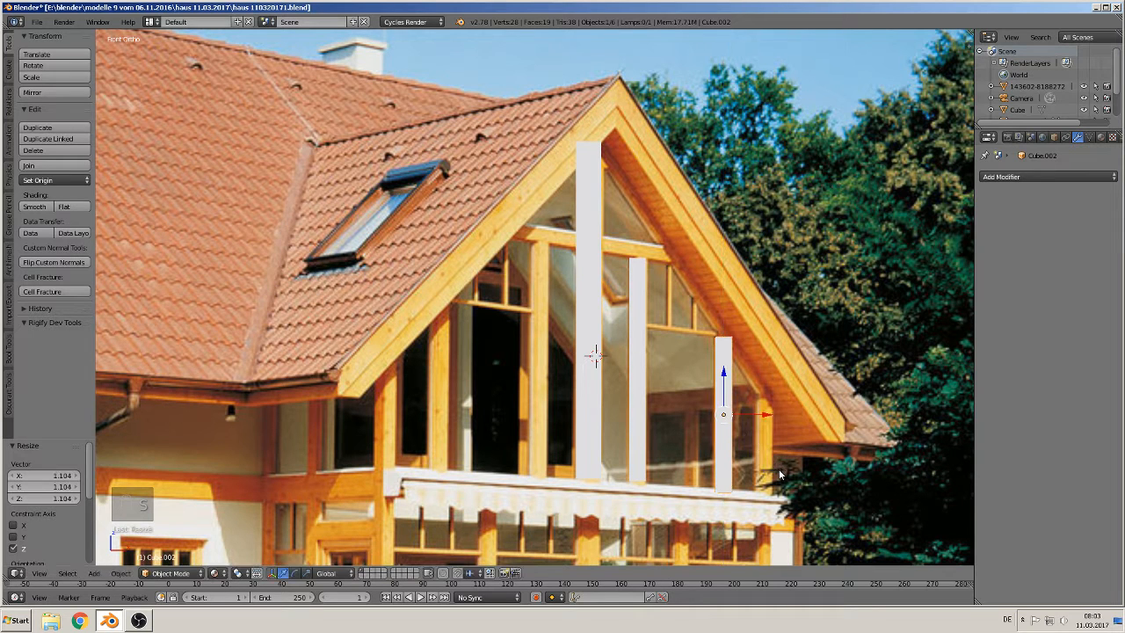
# Step: Duplicate the third post and move the copy 0.310 along X toward the eaves
pyautogui.hotkey('shift', 'd')
pyautogui.press('x')
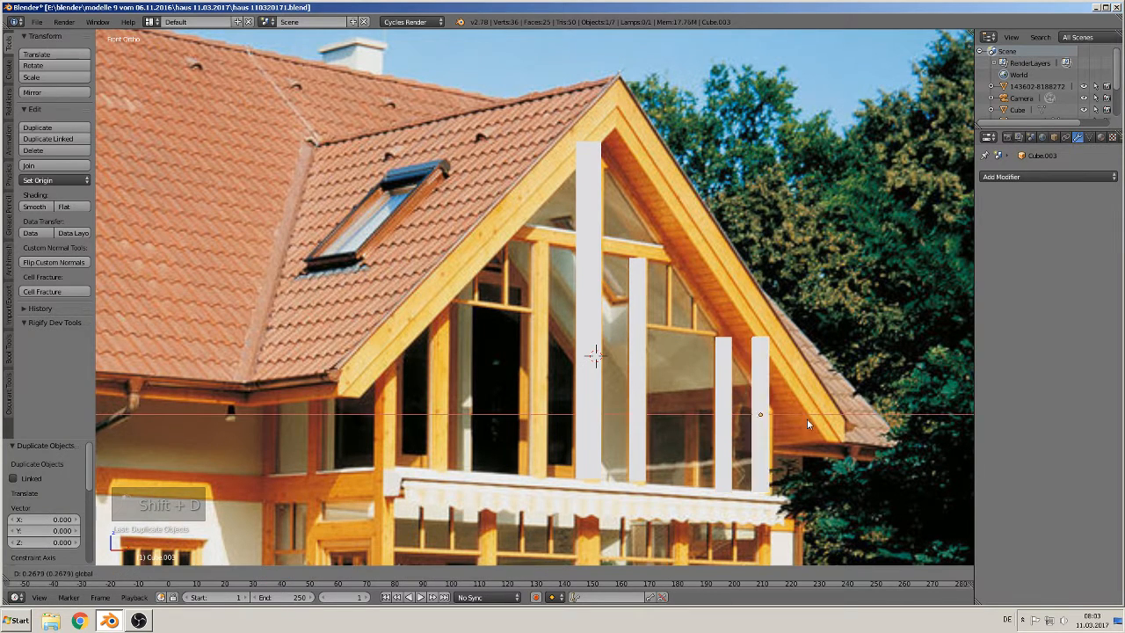
pyautogui.click(807, 424)
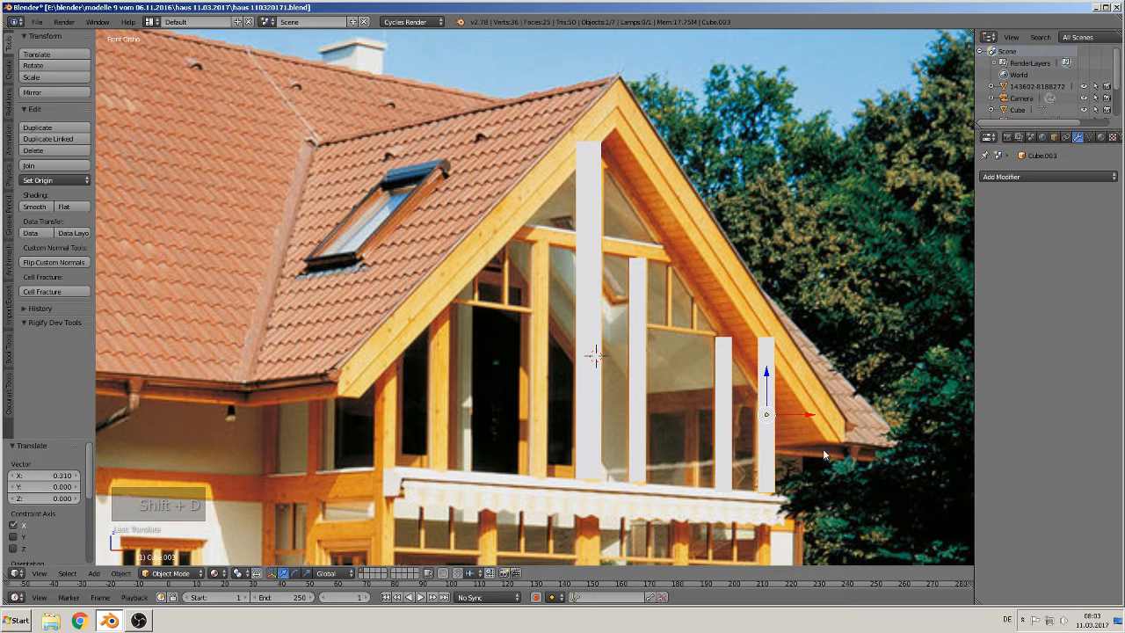
# Step: Shorten the fourth post along Z to 0.596 and lower it to sit under the eaves
pyautogui.press('s')
pyautogui.press('z')
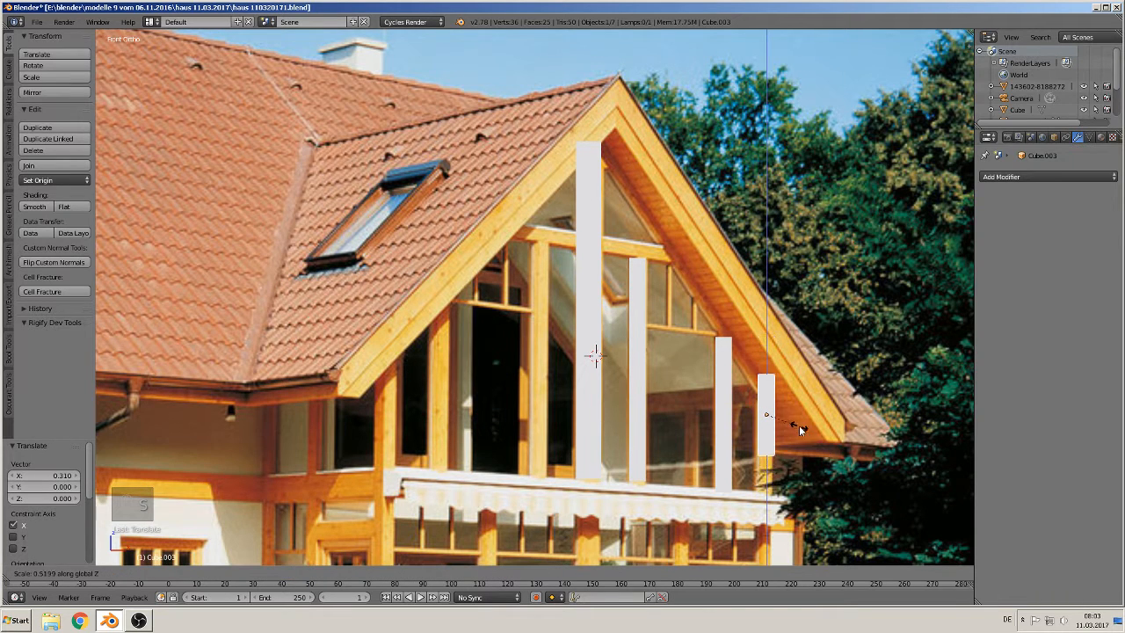
pyautogui.click(800, 433)
pyautogui.press('g')
pyautogui.press('z')
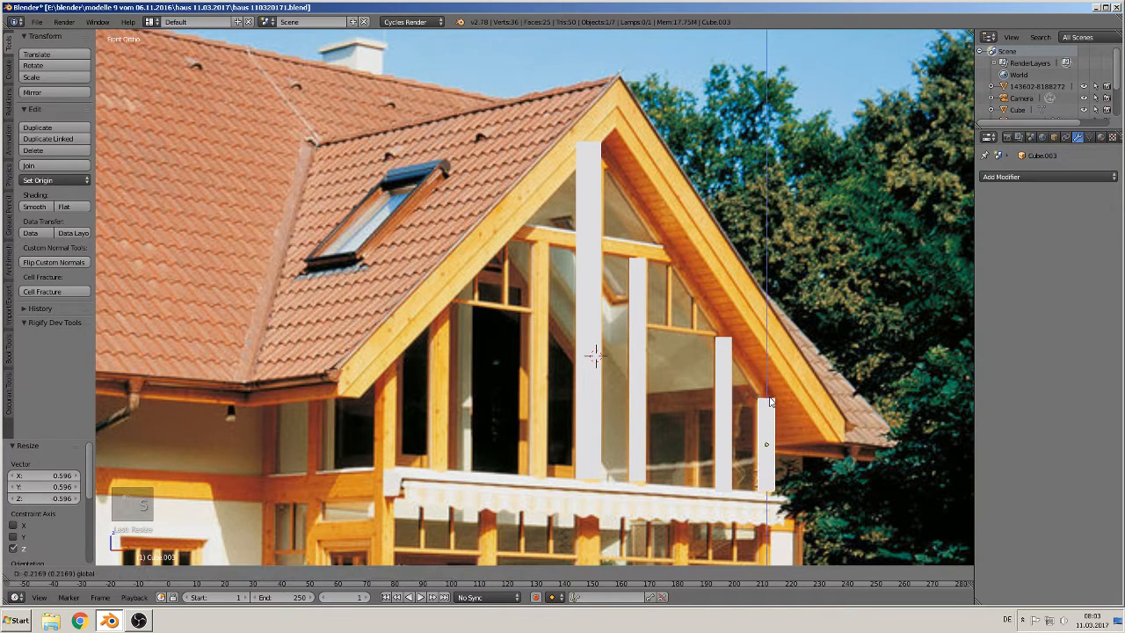
pyautogui.click(770, 401)
# Step: Duplicate the last post, place it near the top of the central post, and rotate it 90° about Y as a crossbeam
pyautogui.keyDown('shift'); pyautogui.moveTo(665, 302); pyautogui.dragTo(622, 351, button='middle'); pyautogui.keyUp('shift')
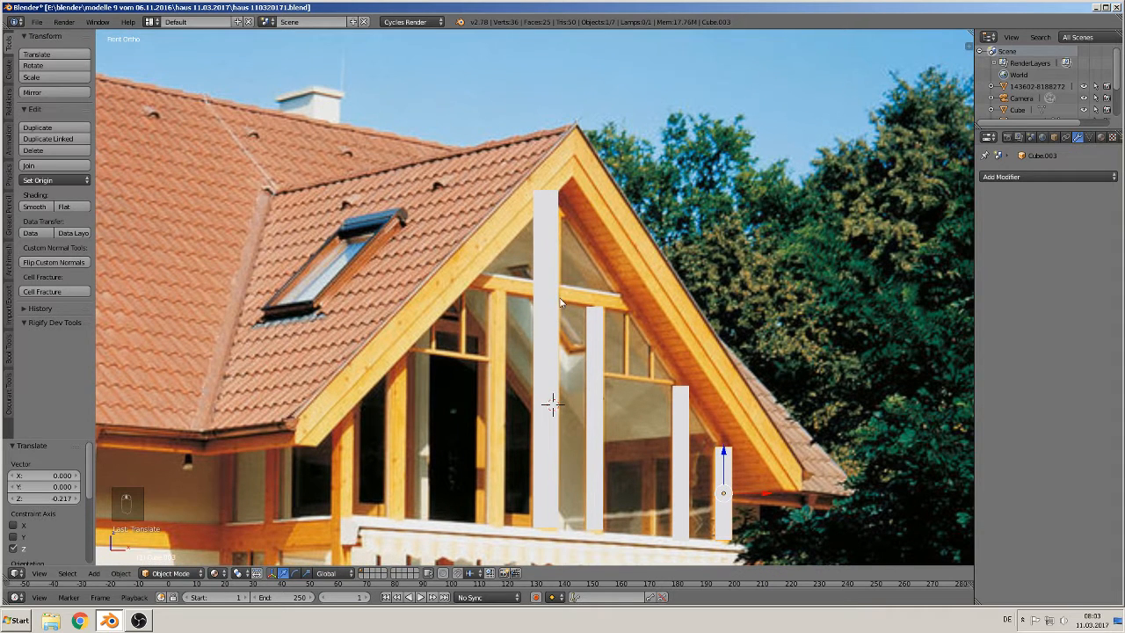
pyautogui.hotkey('shift', 'd')
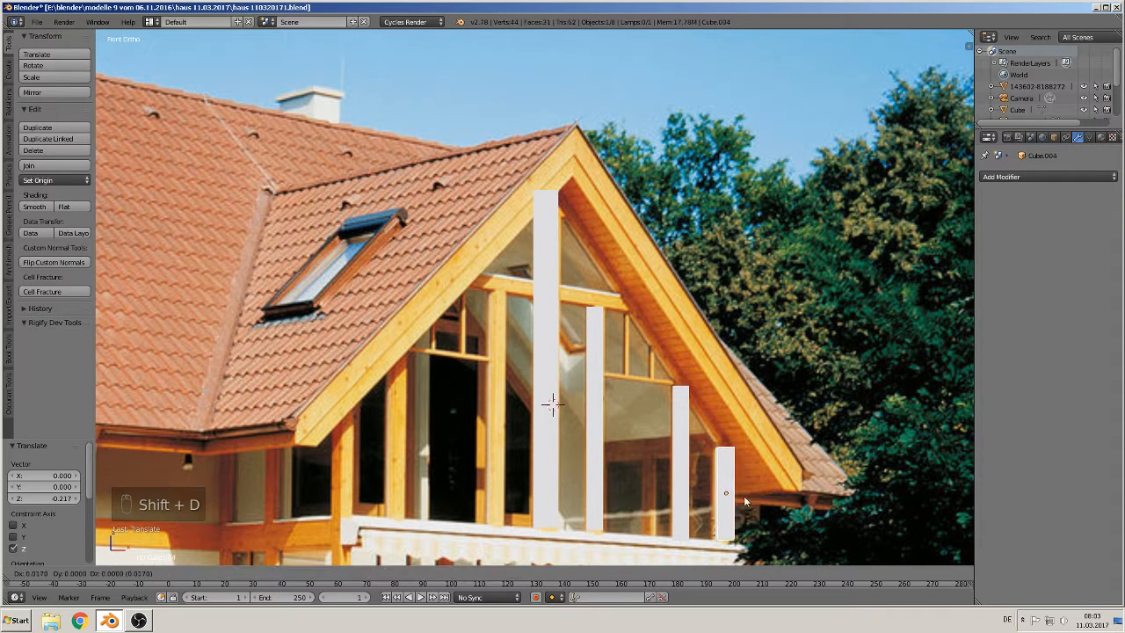
pyautogui.click(619, 313)
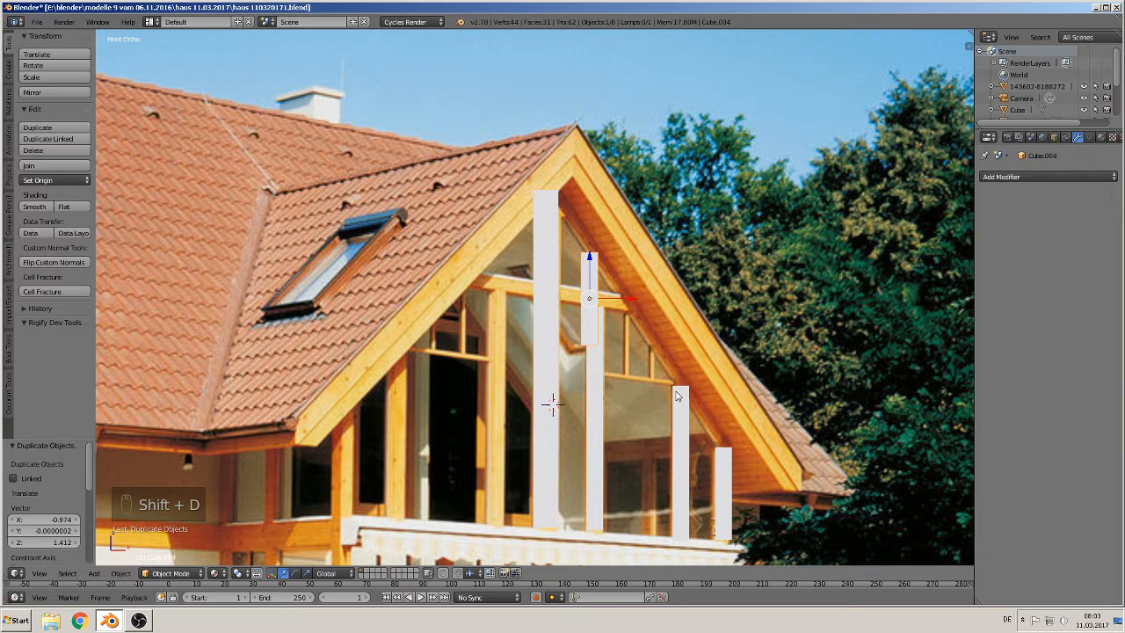
pyautogui.write('ry90')
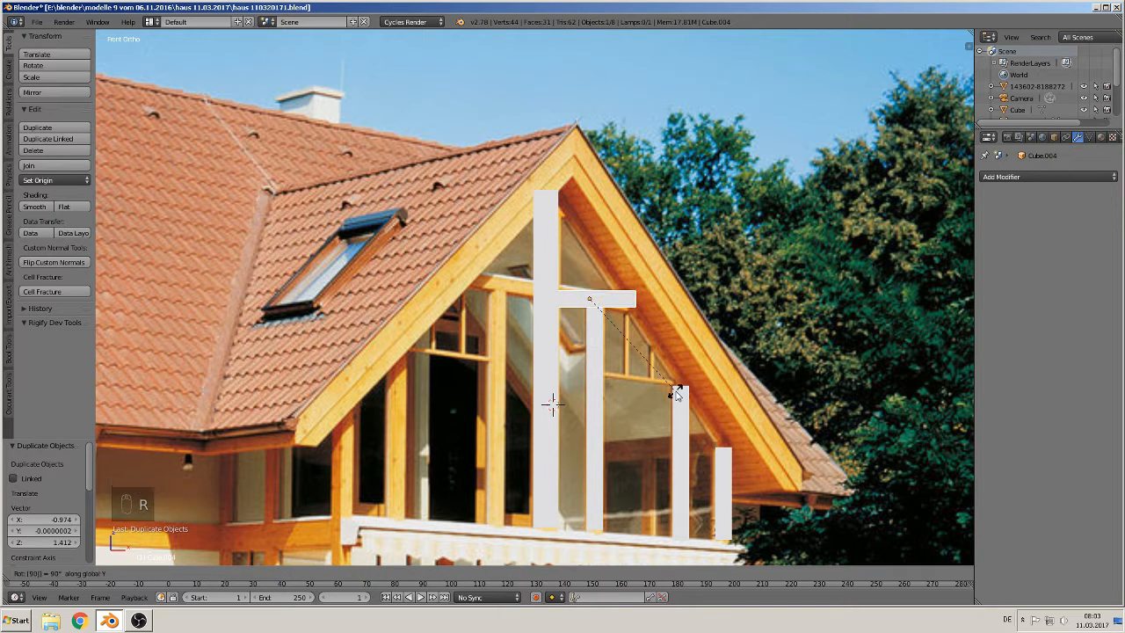
pyautogui.press('Return')
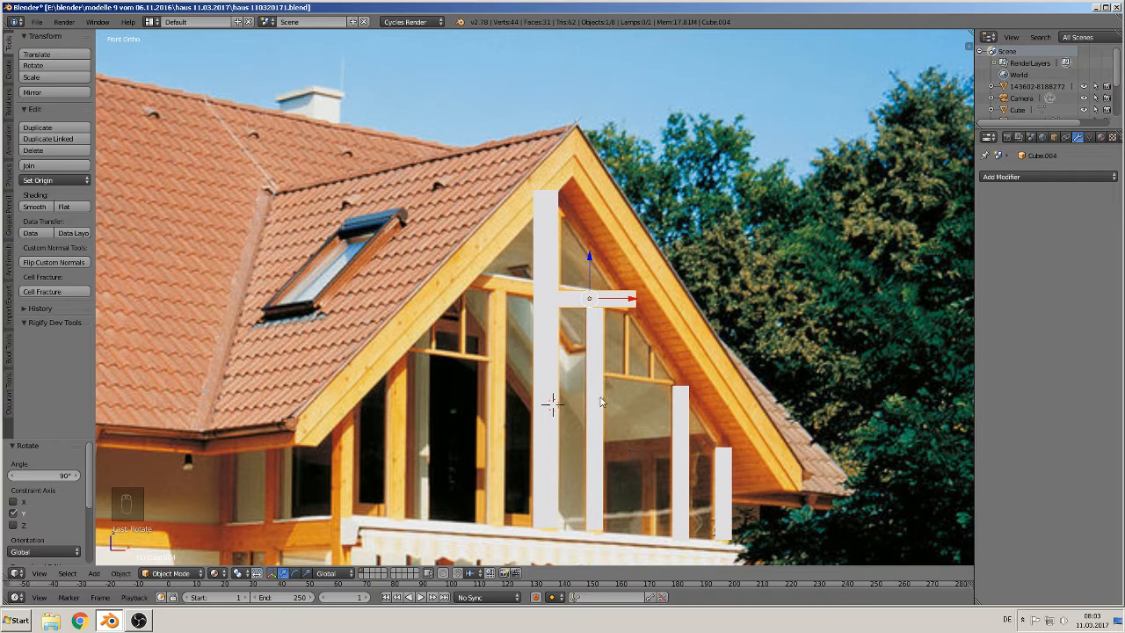
# Step: Duplicate the crossbeam down to the lower transom and scale the copy to 0.235
pyautogui.hotkey('shift', 'd')
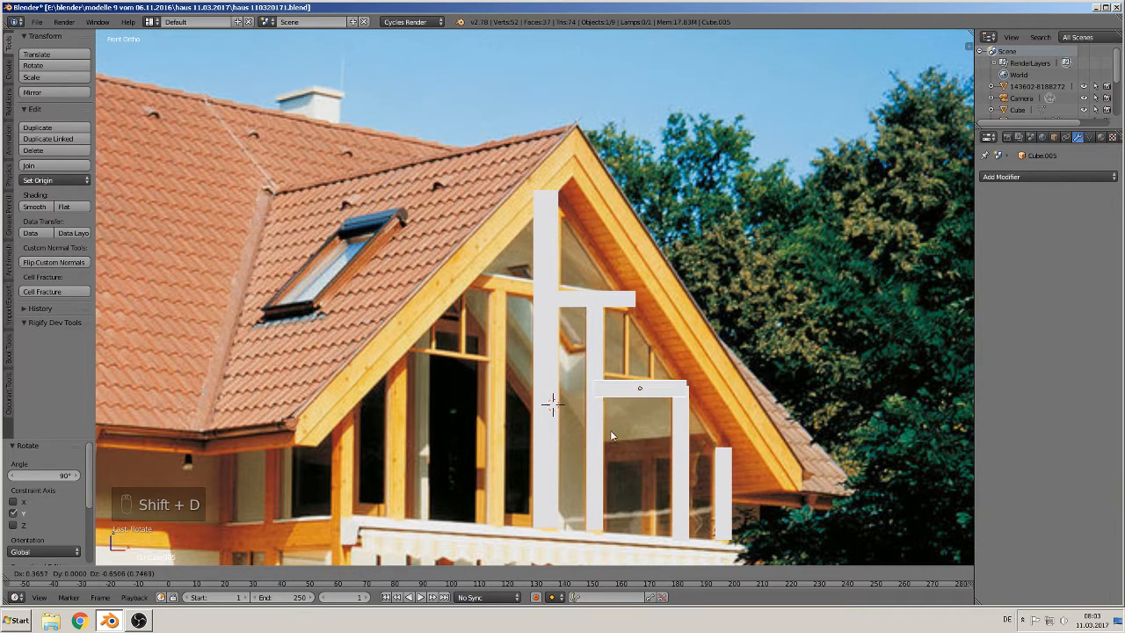
pyautogui.click(625, 427)
pyautogui.press('s')
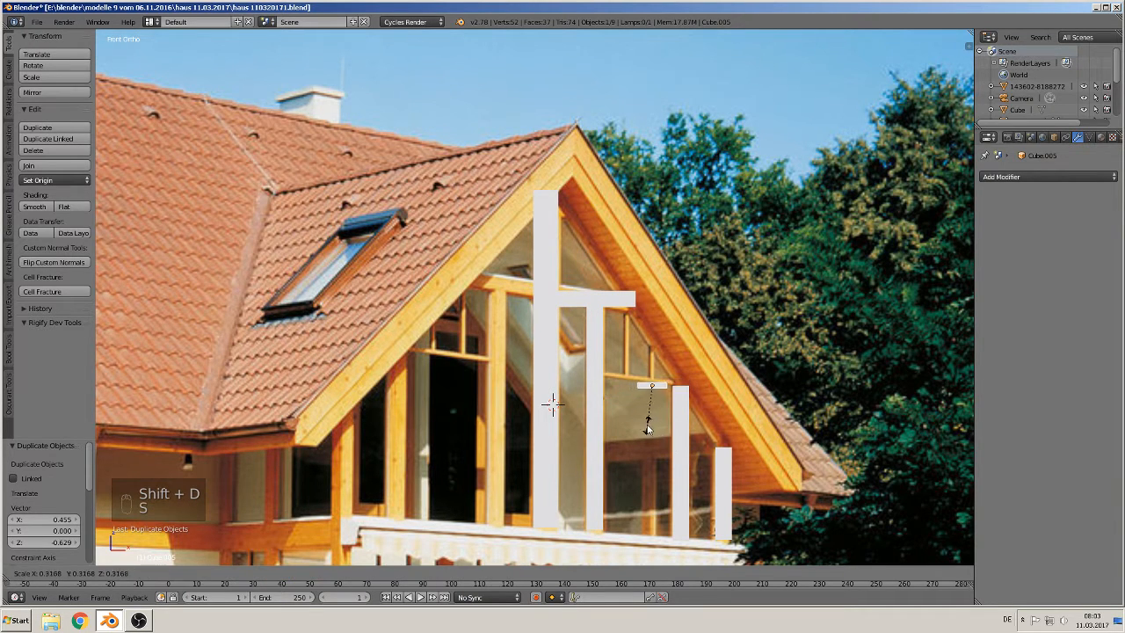
pyautogui.click(643, 417)
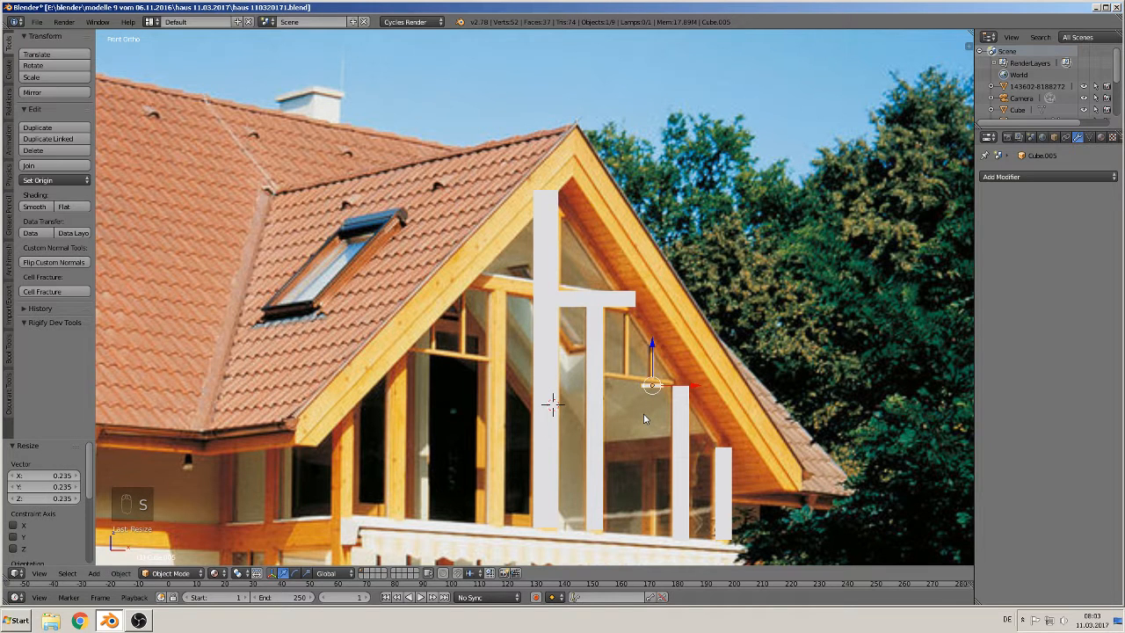
# Step: Move the small beam onto the transom and stretch it 3.614 along X to span the opening
pyautogui.press('g')
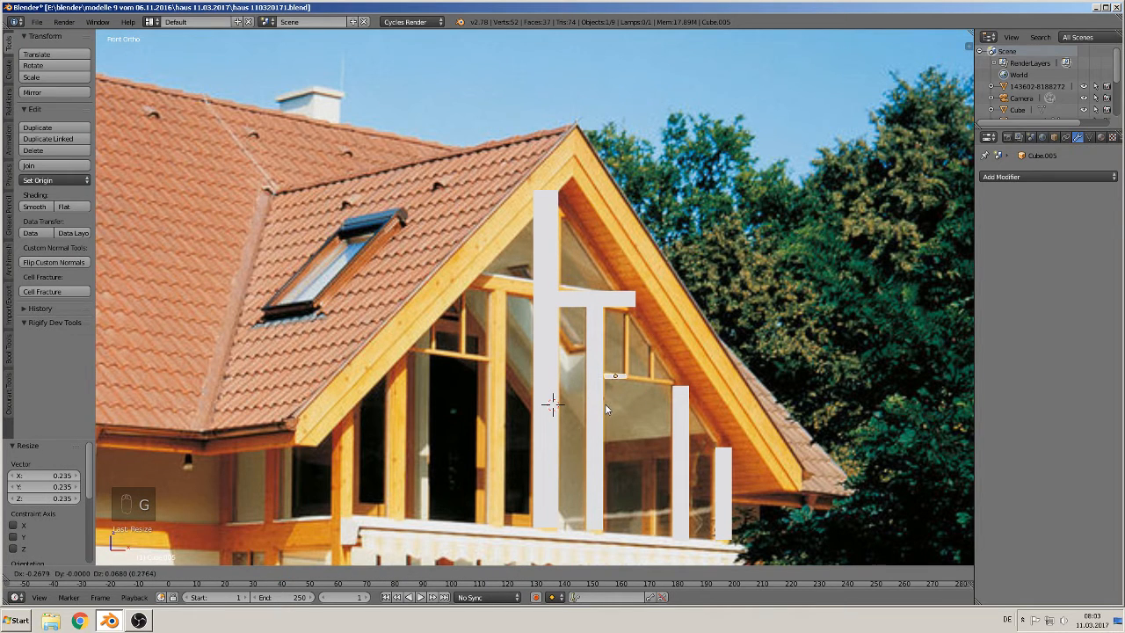
pyautogui.click(627, 408)
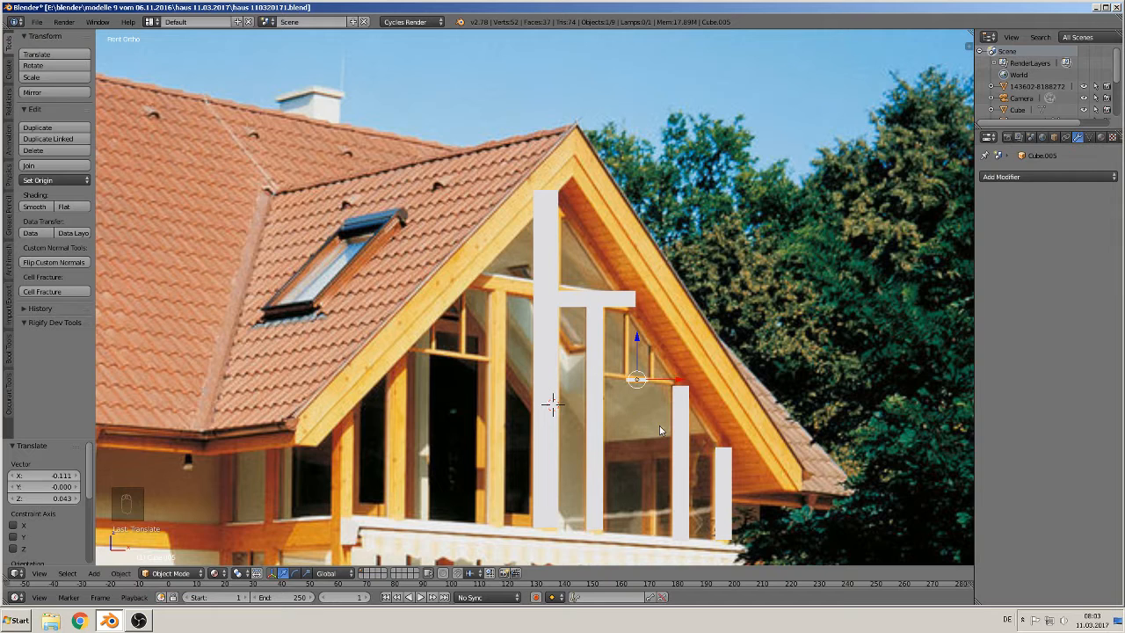
pyautogui.press('s')
pyautogui.press('x')
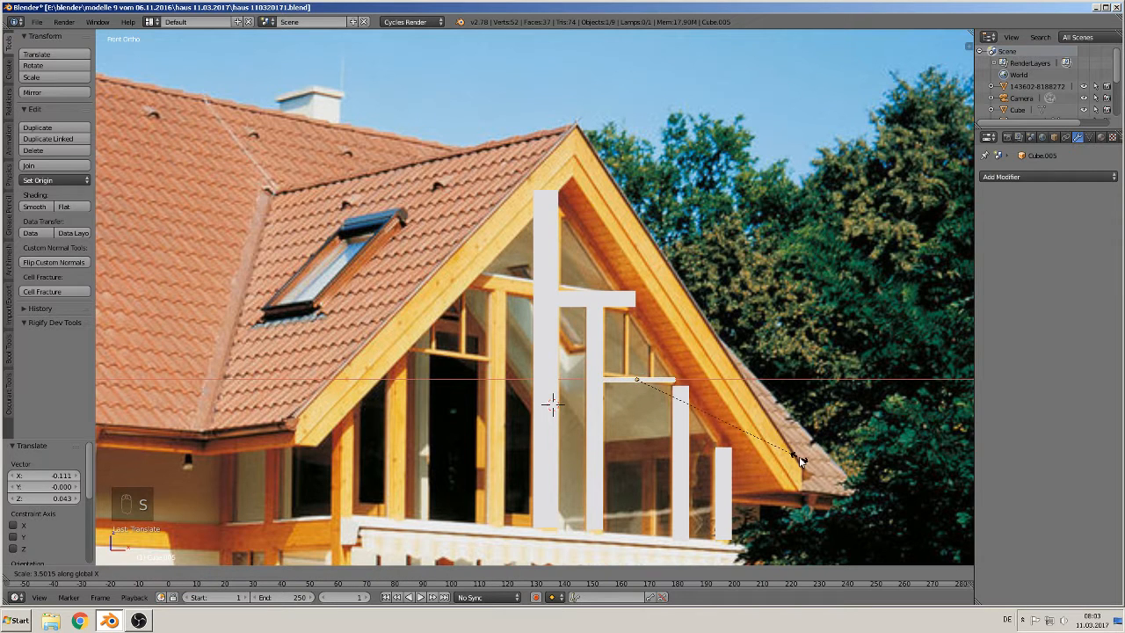
pyautogui.click(806, 463)
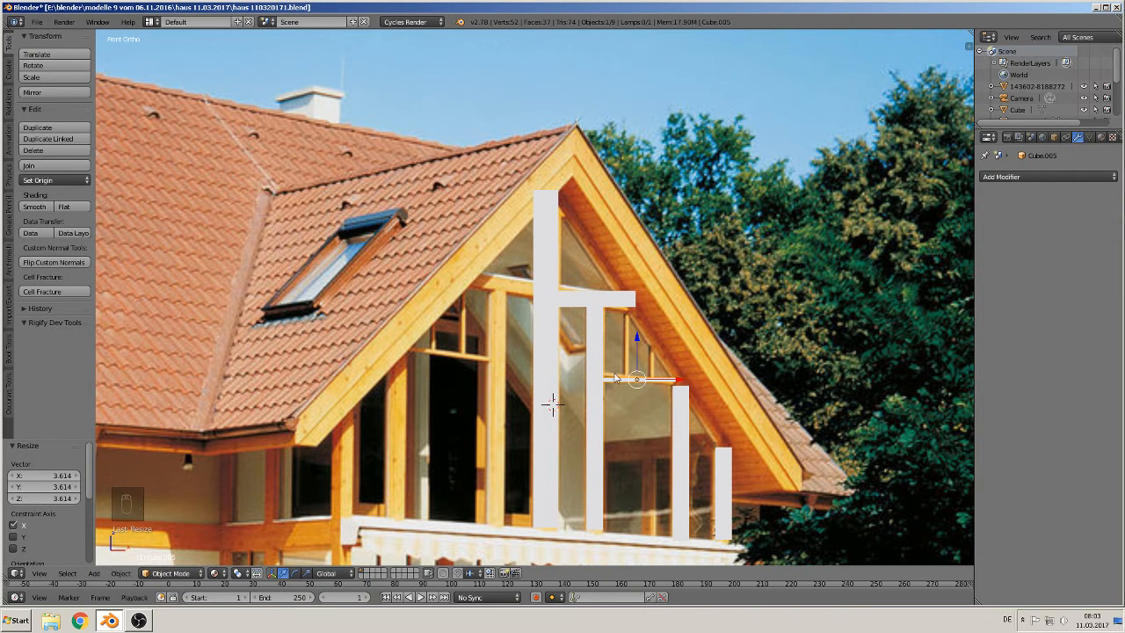
# Step: Duplicate the small beam, rotate the copy 90° about Y, and place it as an upright between the crossbeam and transom
pyautogui.hotkey('shift', 'd')
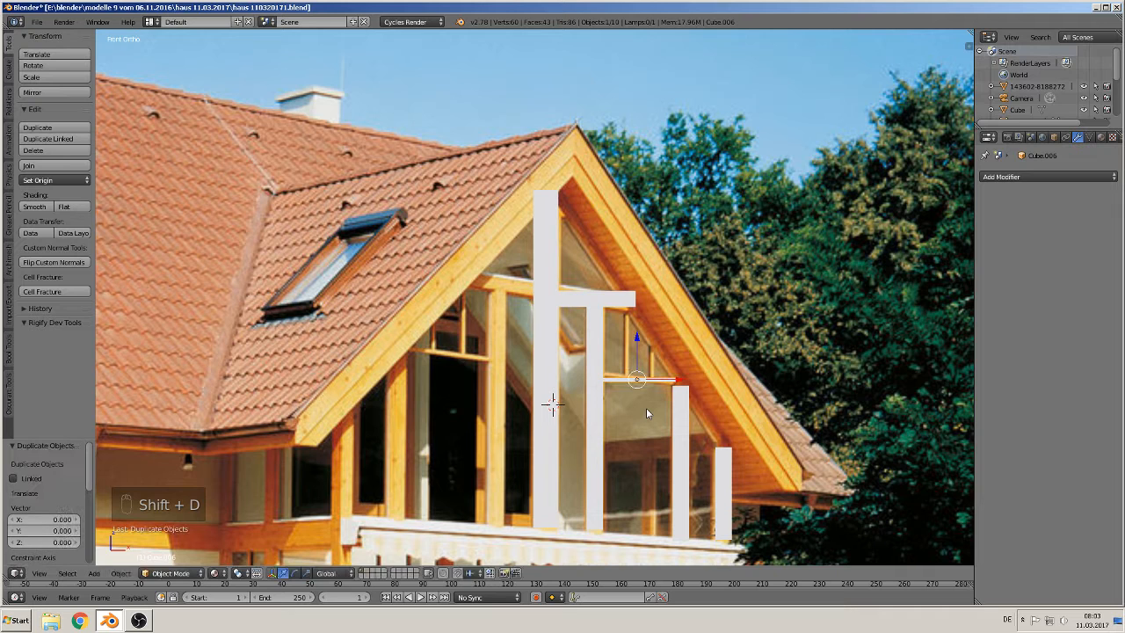
pyautogui.write('ry90')
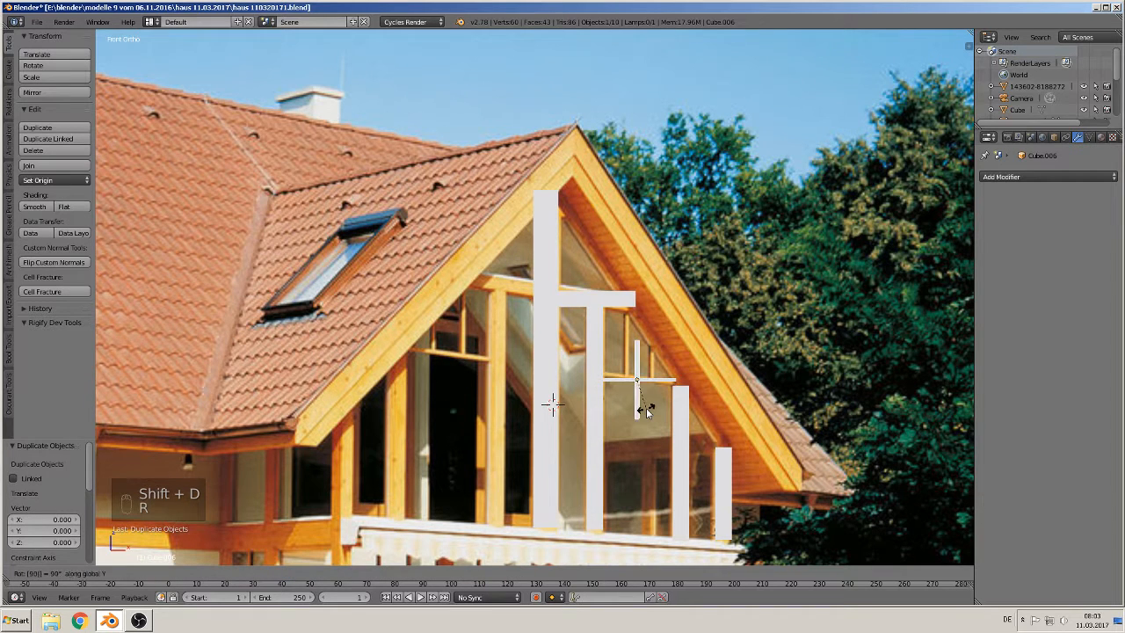
pyautogui.click(646, 411)
pyautogui.press('g')
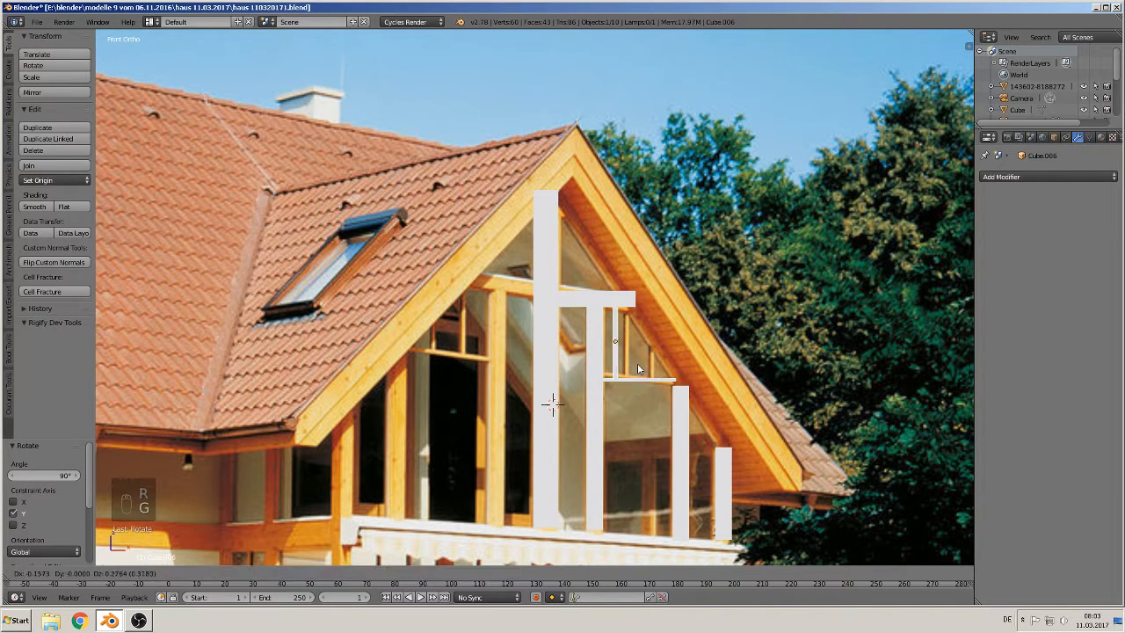
pyautogui.click(644, 383)
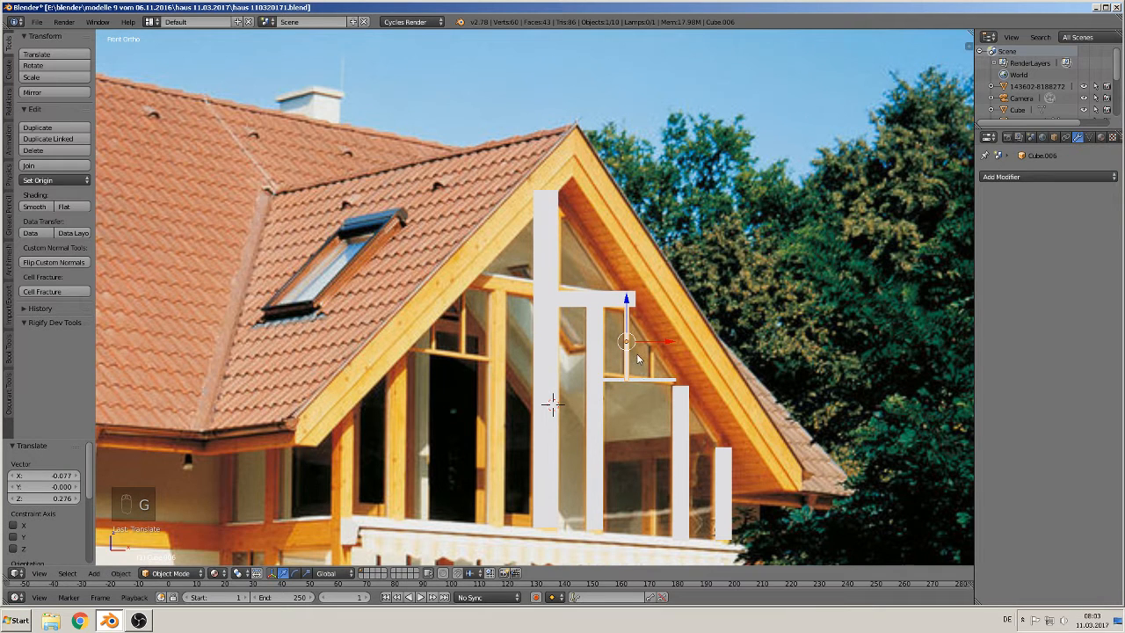
# Step: Duplicate the upright to the right under the rafter, scale it to 0.525 along Z, and reposition it
pyautogui.hotkey('shift', 'd')
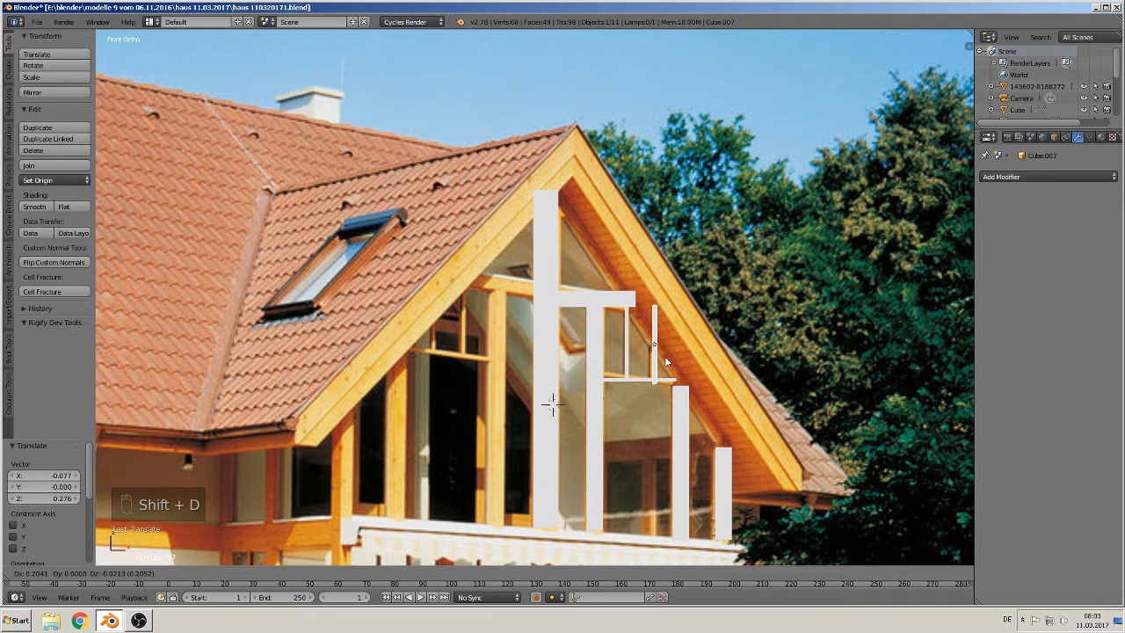
pyautogui.click(665, 356)
pyautogui.press('s')
pyautogui.press('z')
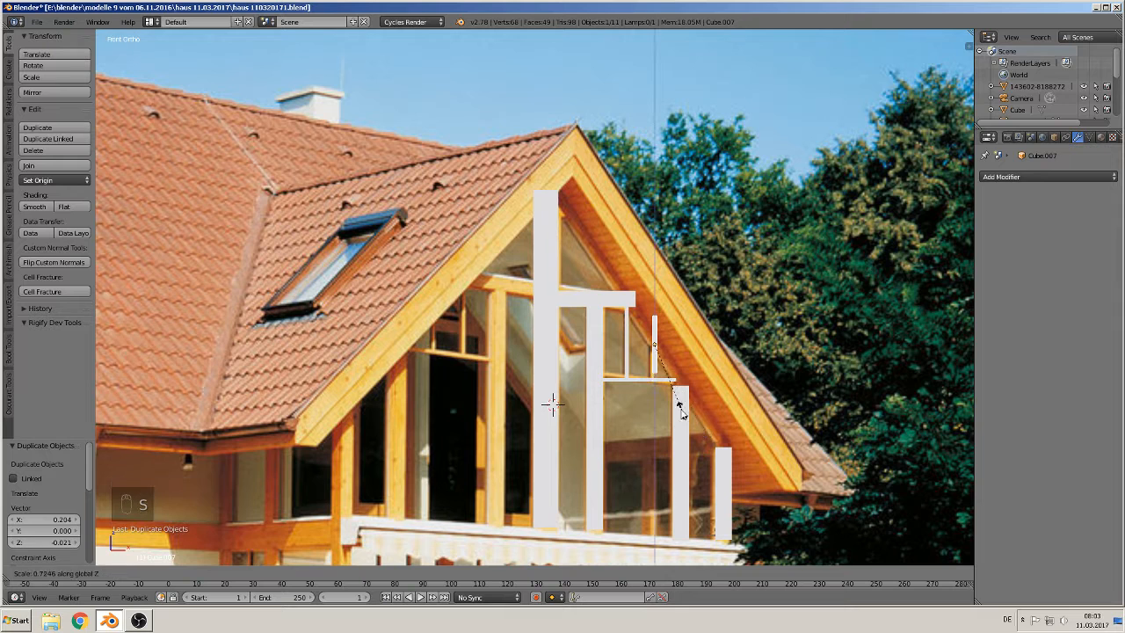
pyautogui.click(675, 398)
pyautogui.press('g')
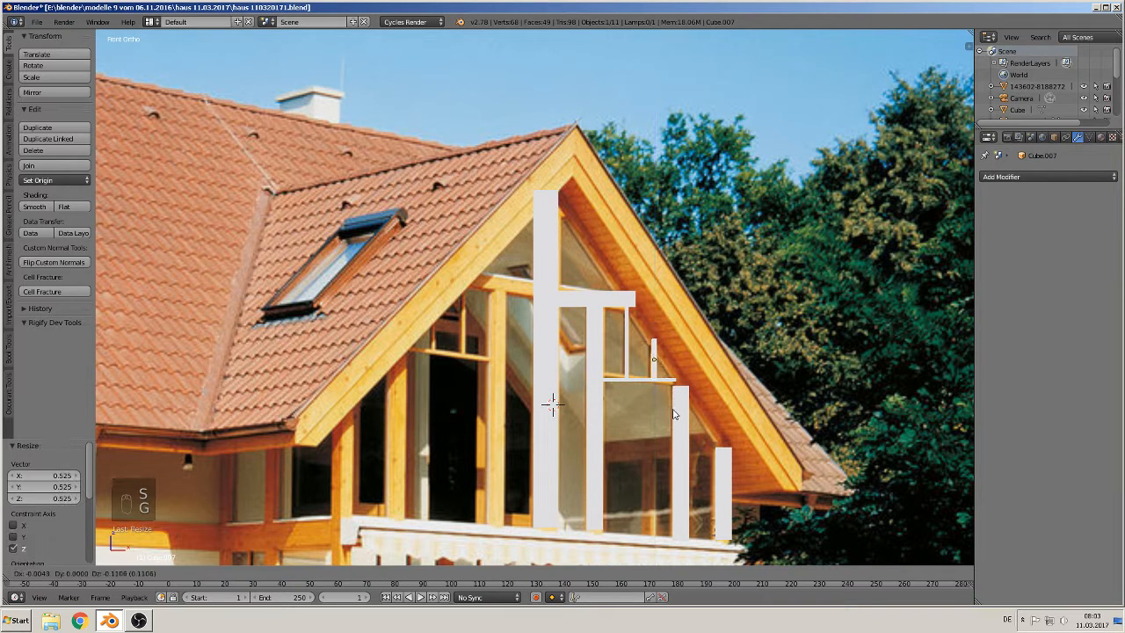
pyautogui.click(672, 413)
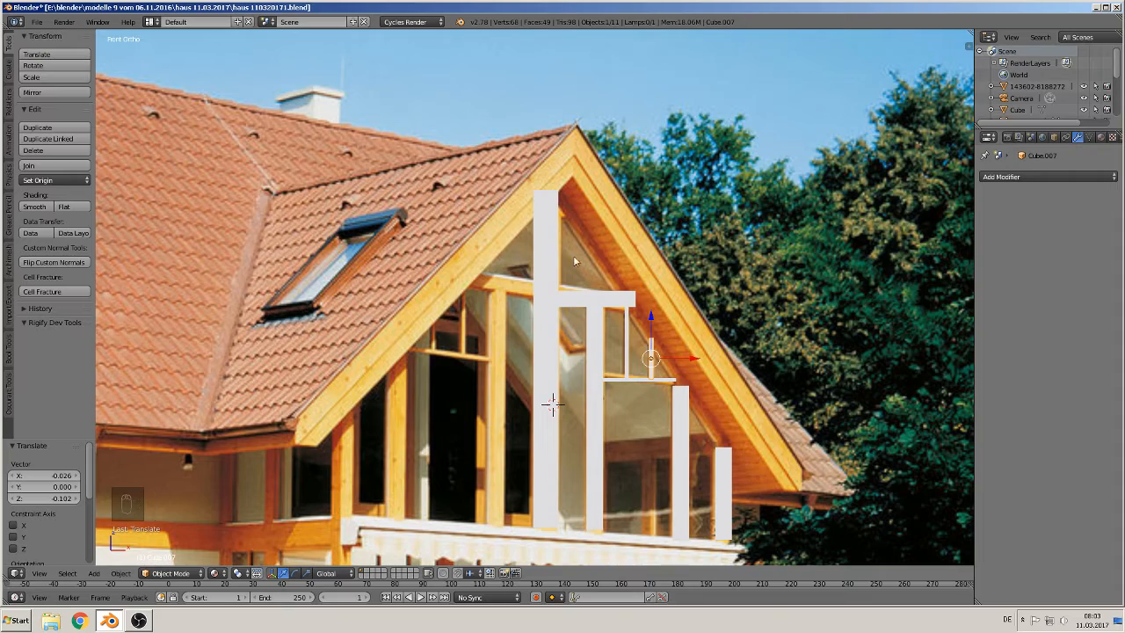
# Step: Select all the traced gable frame pieces and move them along X beside the reference photo
pyautogui.scroll(-5, 573, 261)
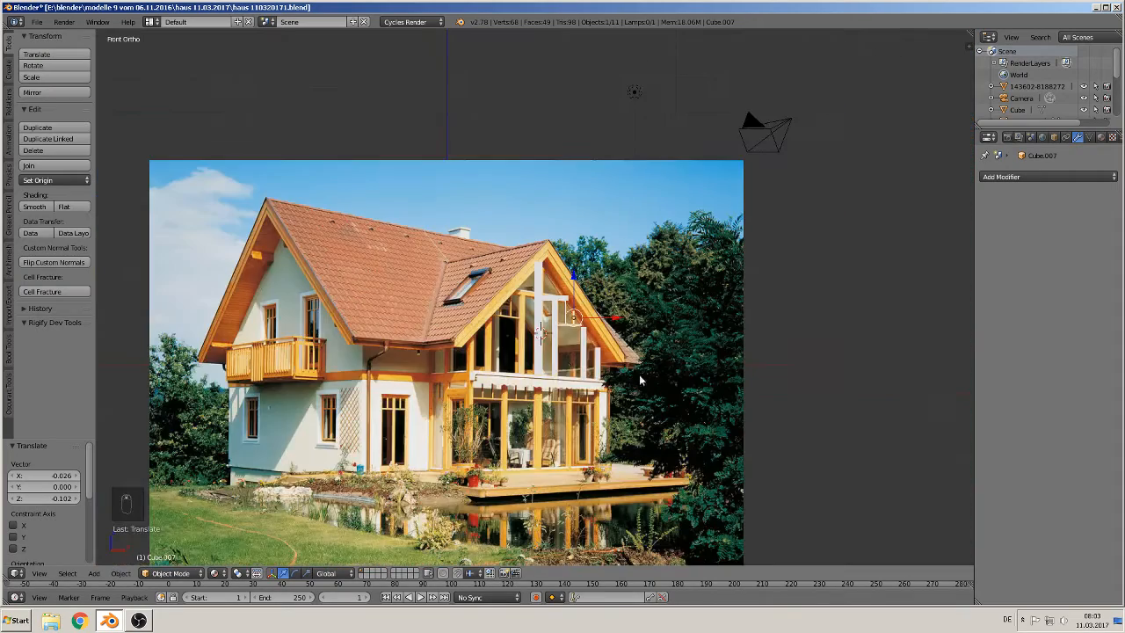
pyautogui.rightClick(540, 302)
pyautogui.scroll(5, 549, 309)
pyautogui.keyDown('shift'); pyautogui.rightClick(576, 301); pyautogui.keyUp('shift')
pyautogui.keyDown('shift'); pyautogui.rightClick(585, 329); pyautogui.keyUp('shift')
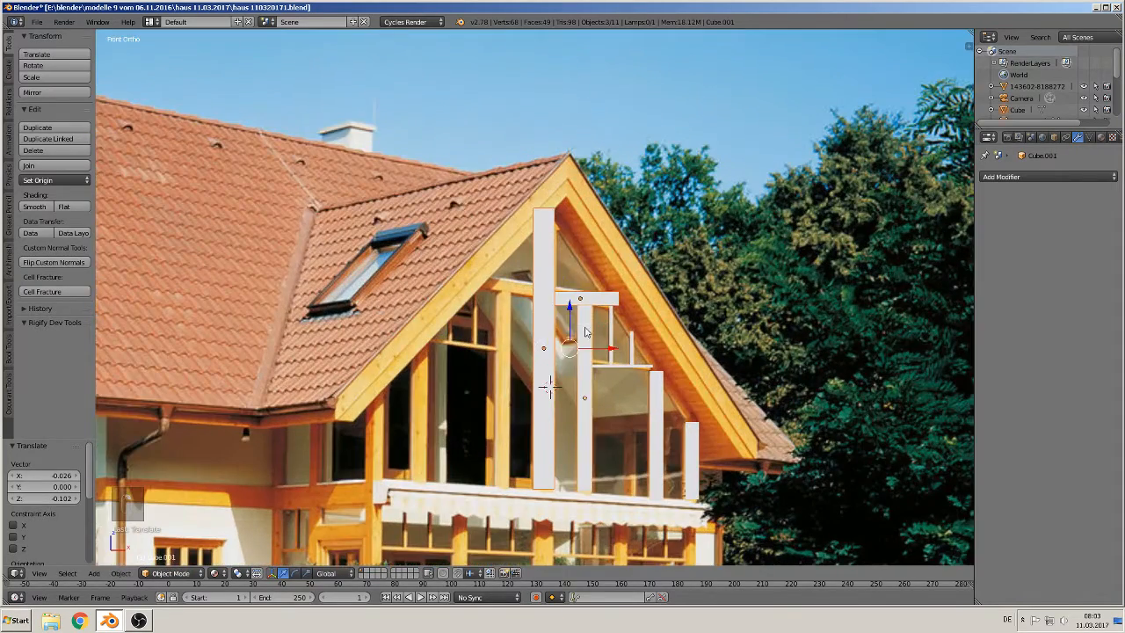
pyautogui.keyDown('shift'); pyautogui.rightClick(612, 364); pyautogui.keyUp('shift')
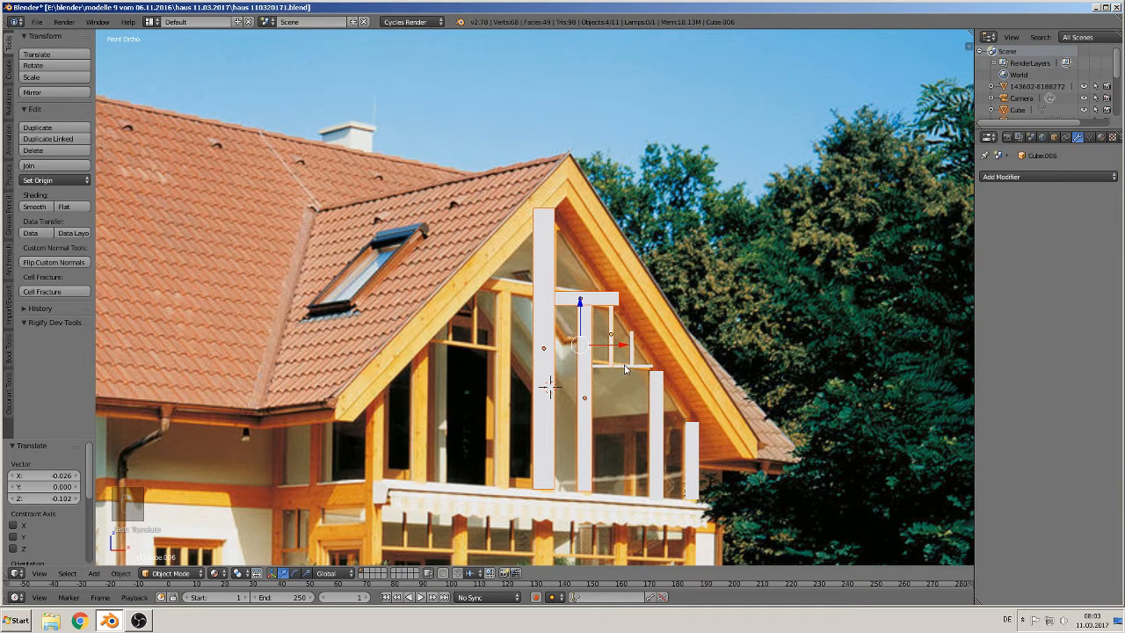
pyautogui.keyDown('shift'); pyautogui.rightClick(626, 369); pyautogui.keyUp('shift')
pyautogui.keyDown('shift'); pyautogui.rightClick(634, 363); pyautogui.keyUp('shift')
pyautogui.keyDown('shift'); pyautogui.rightClick(658, 416); pyautogui.keyUp('shift')
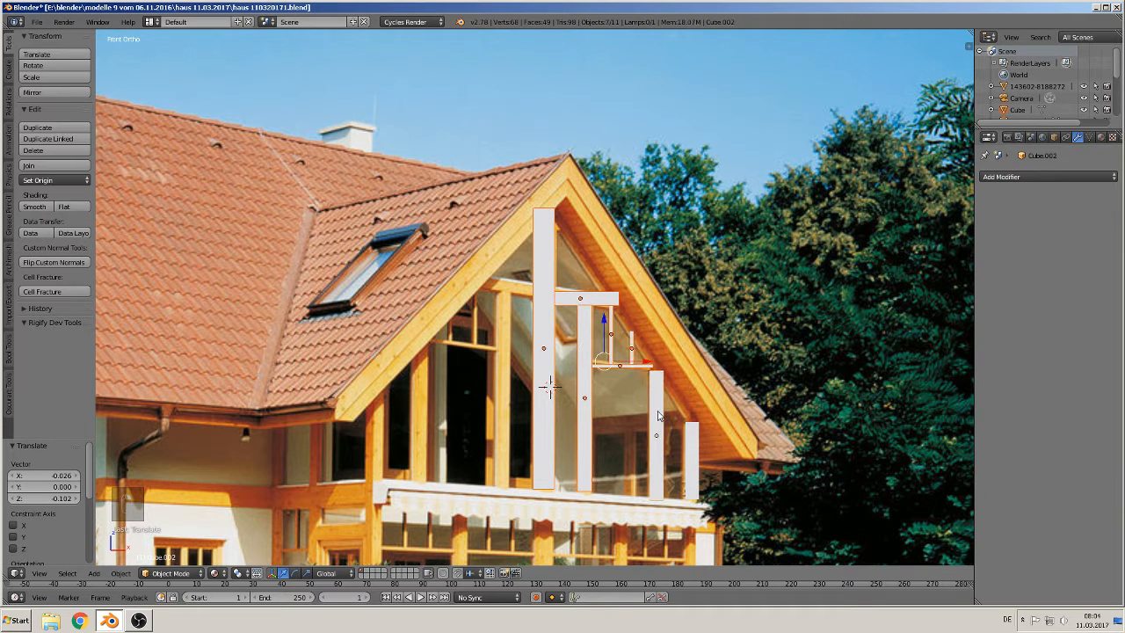
pyautogui.keyDown('shift'); pyautogui.rightClick(689, 453); pyautogui.keyUp('shift')
pyautogui.scroll(-6, 673, 469)
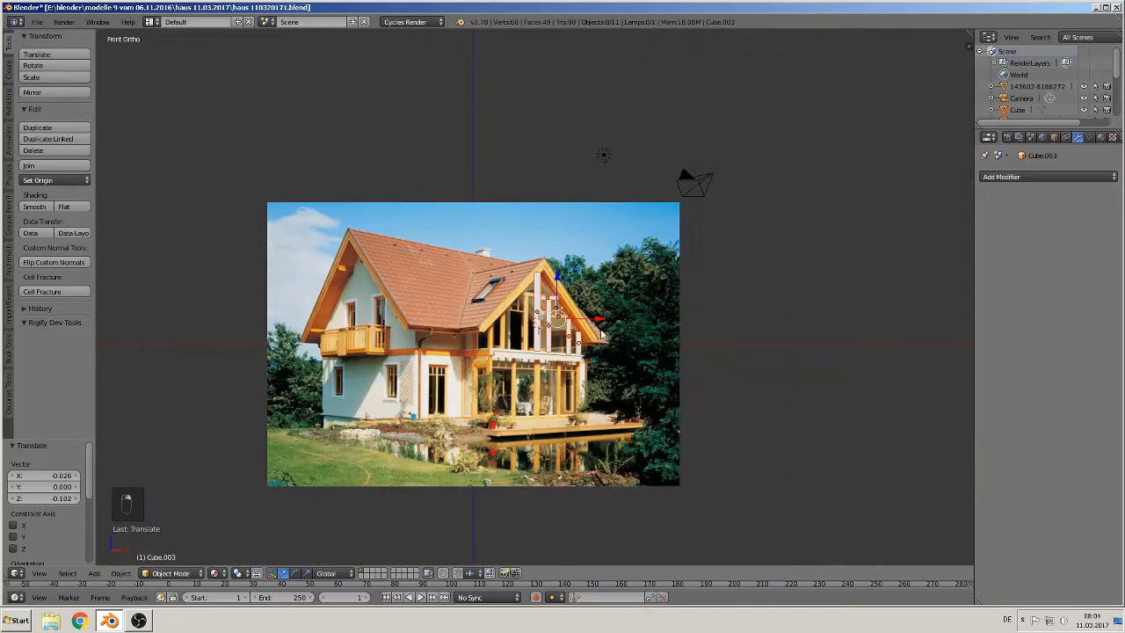
pyautogui.moveTo(601, 325); pyautogui.dragTo(870, 339)
# Step: Save the blend file
pyautogui.scroll(4, 796, 369)
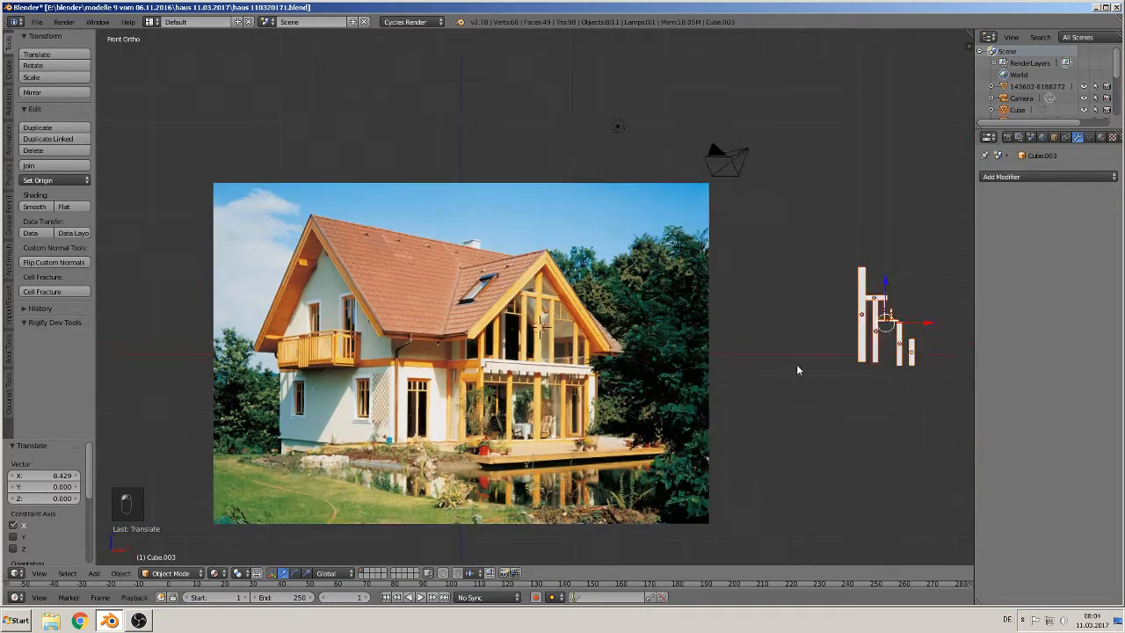
pyautogui.keyDown('shift'); pyautogui.moveTo(623, 360); pyautogui.dragTo(700, 304, button='middle'); pyautogui.keyUp('shift')
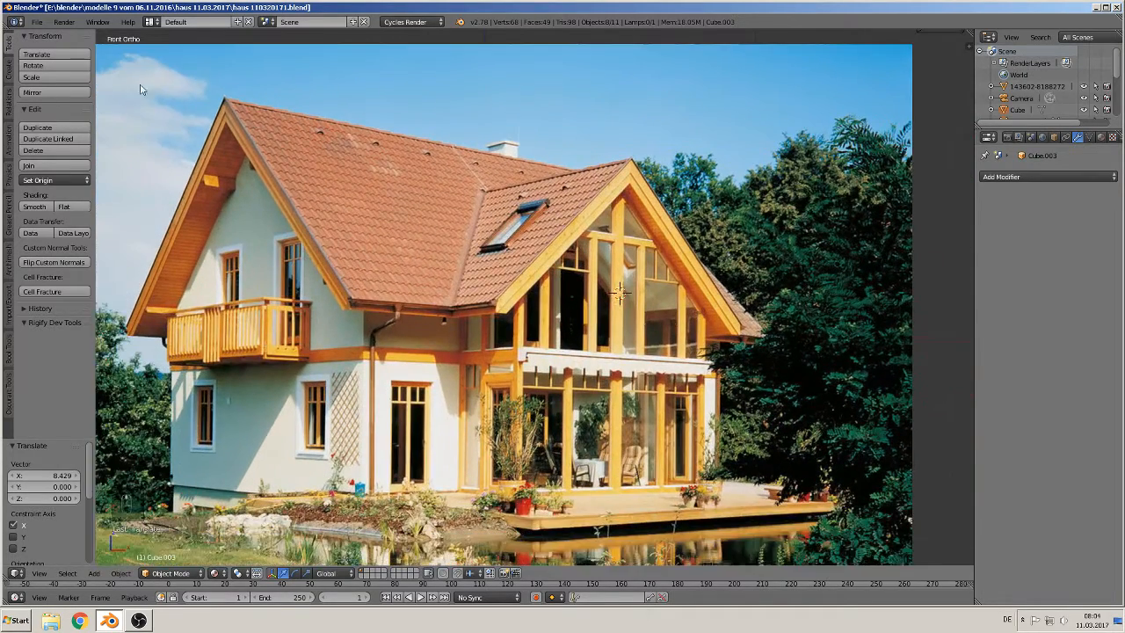
pyautogui.click(35, 22)
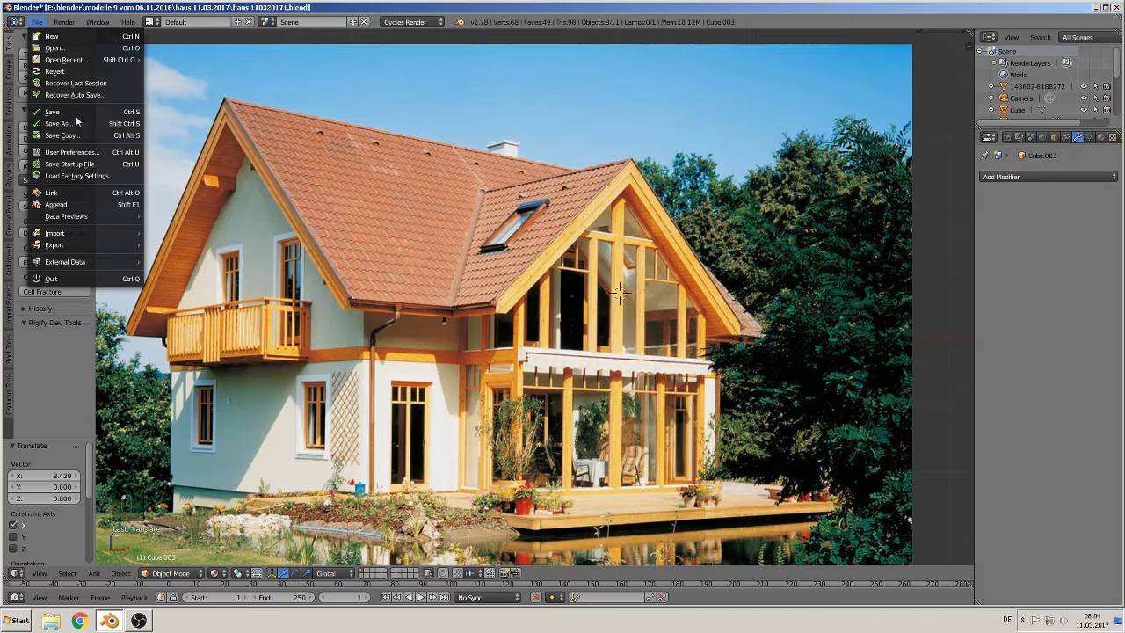
pyautogui.click(104, 113)
# Step: Duplicate a frame post onto the ground-floor conservatory and move it along X onto the central column
pyautogui.scroll(5, 665, 264)
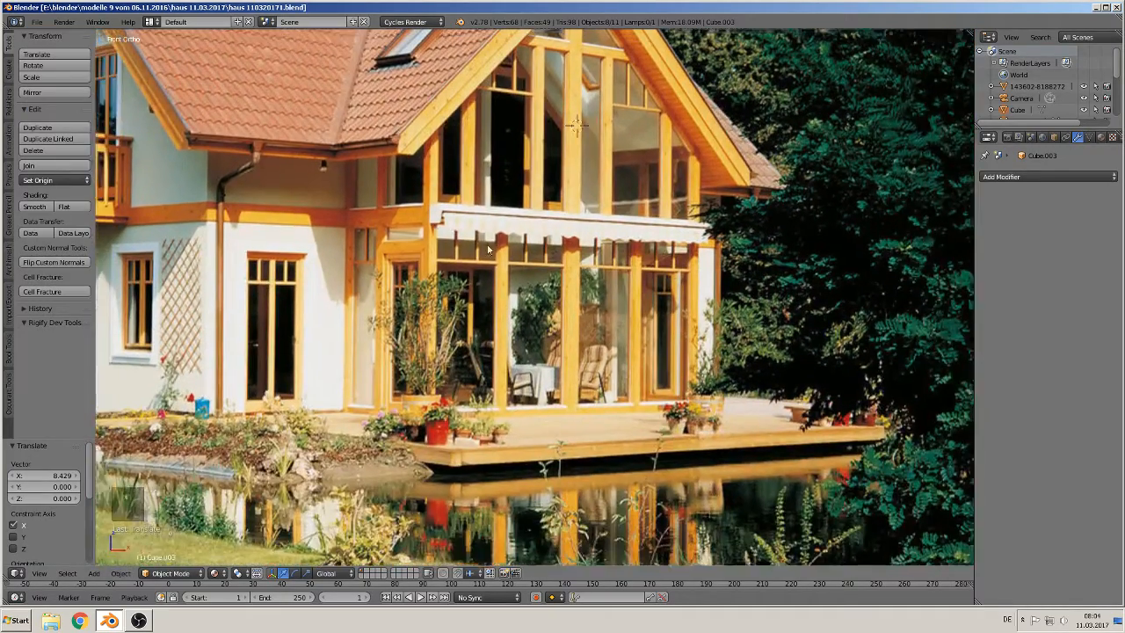
pyautogui.keyDown('shift'); pyautogui.moveTo(489, 250); pyautogui.dragTo(556, 275, button='middle'); pyautogui.keyUp('shift')
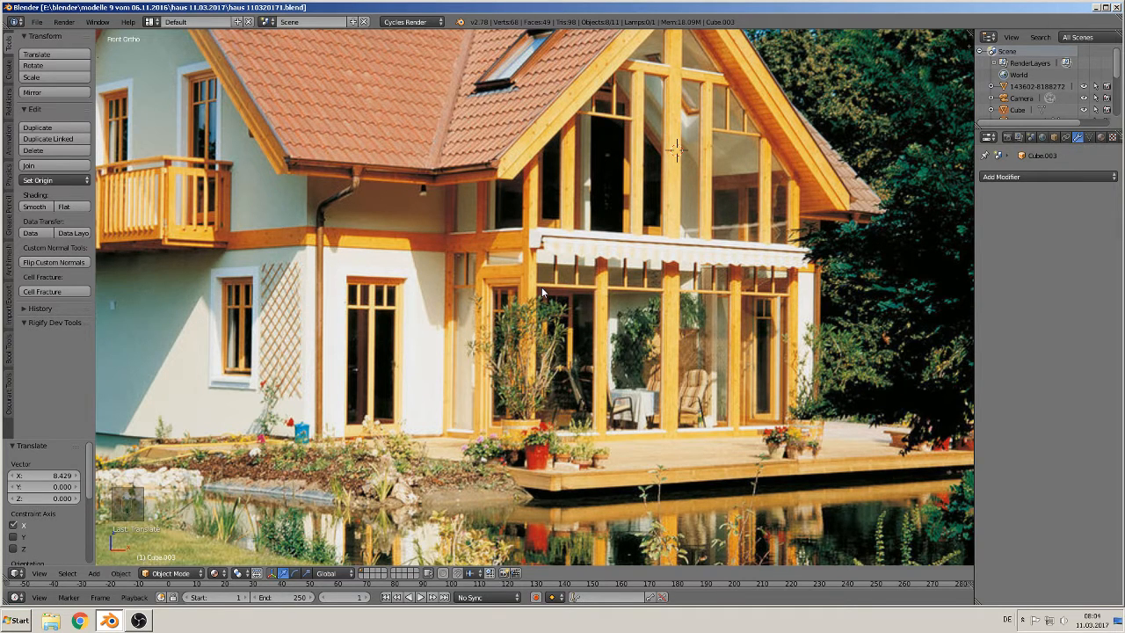
pyautogui.scroll(1, 540, 287)
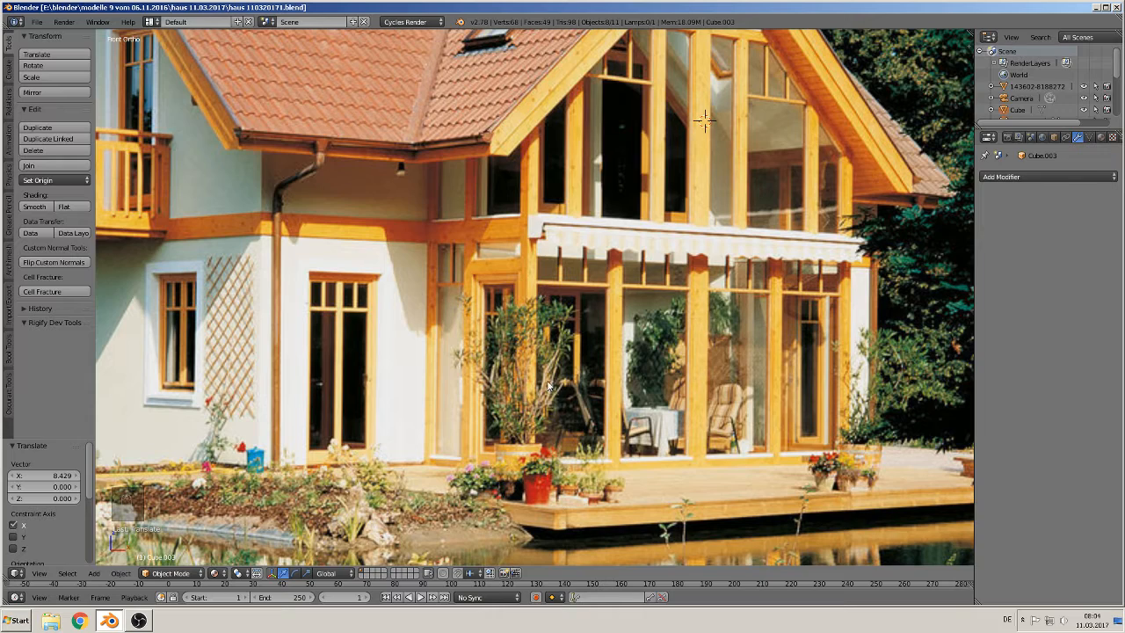
pyautogui.scroll(-9, 548, 385)
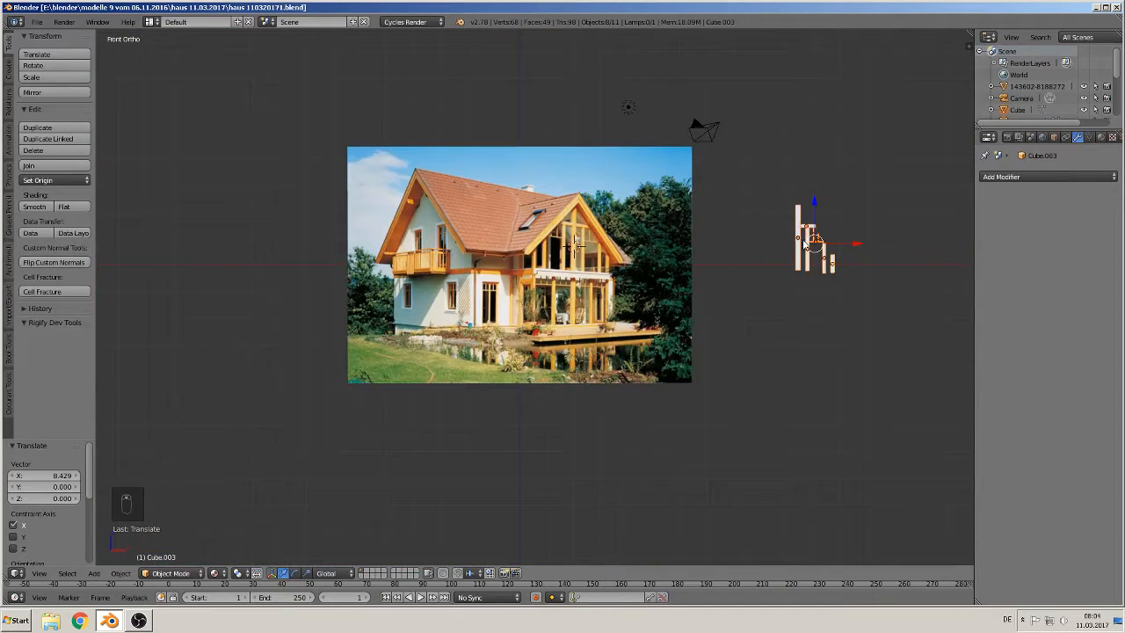
pyautogui.rightClick(803, 241)
pyautogui.hotkey('shift', 'd')
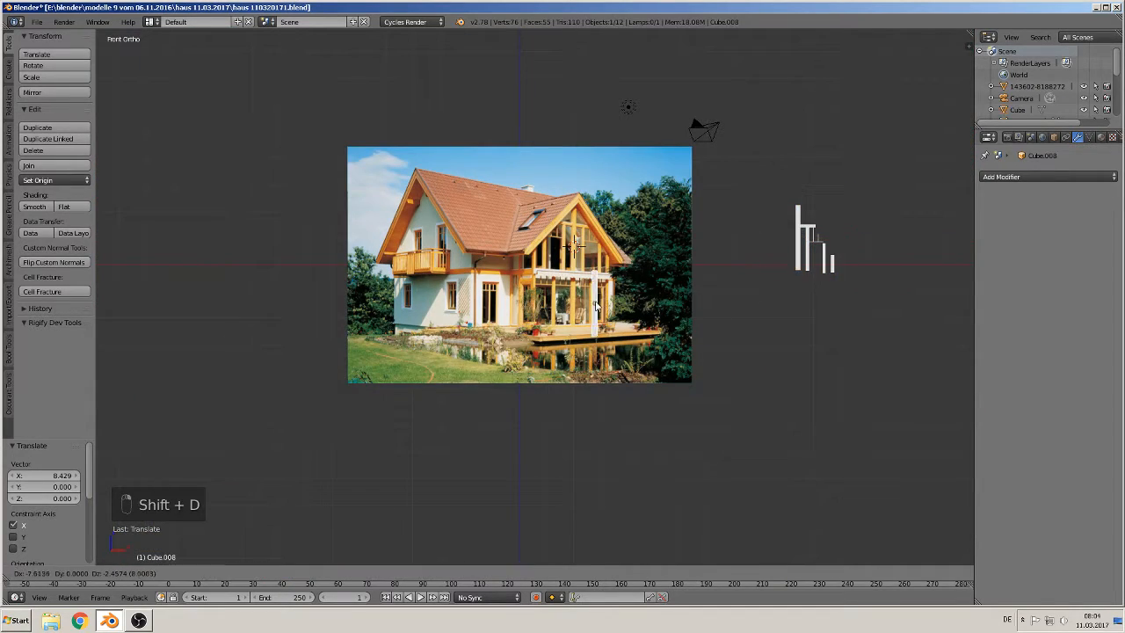
pyautogui.click(569, 305)
pyautogui.scroll(8, 641, 361)
pyautogui.keyDown('shift'); pyautogui.moveTo(723, 392); pyautogui.dragTo(575, 376, button='middle'); pyautogui.keyUp('shift')
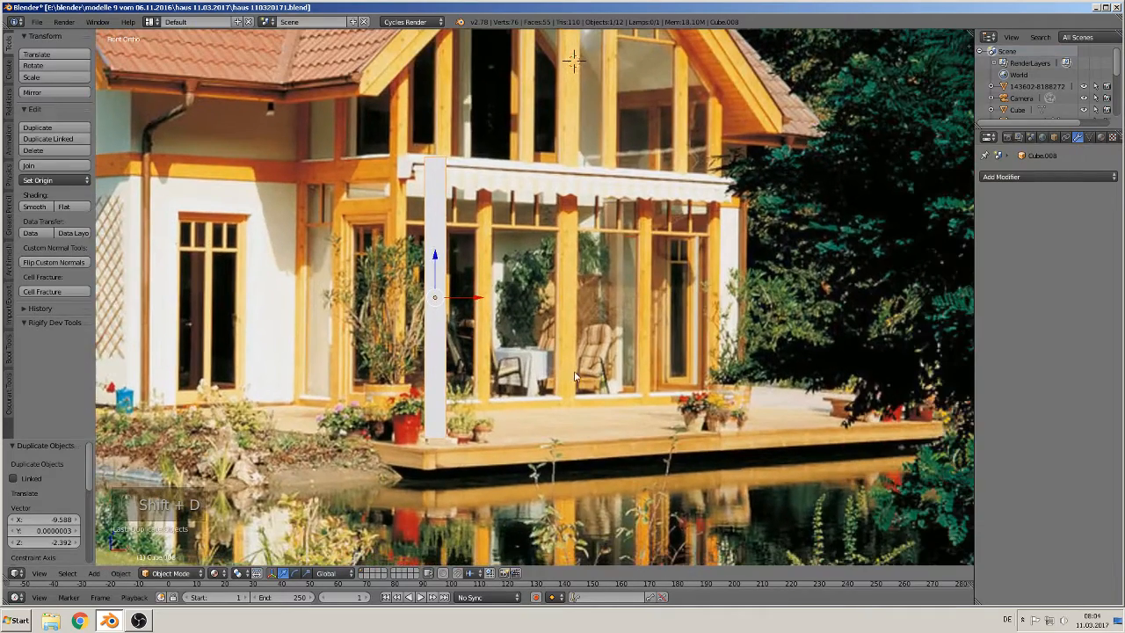
pyautogui.moveTo(475, 299); pyautogui.dragTo(537, 323)
pyautogui.click(512, 311)
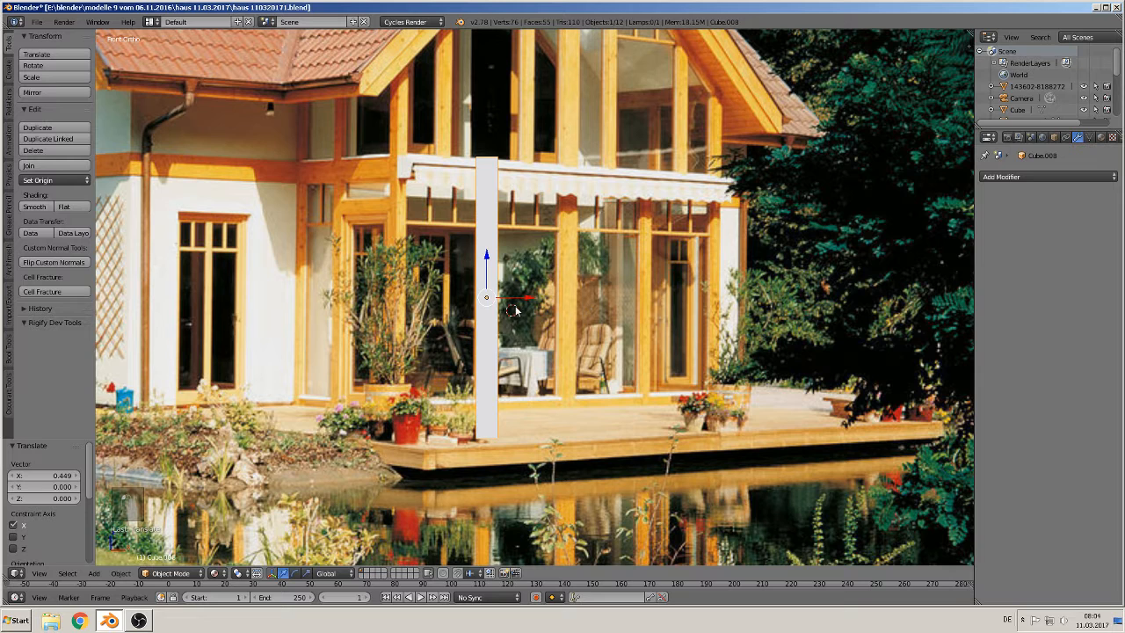
pyautogui.press('g')
pyautogui.press('x')
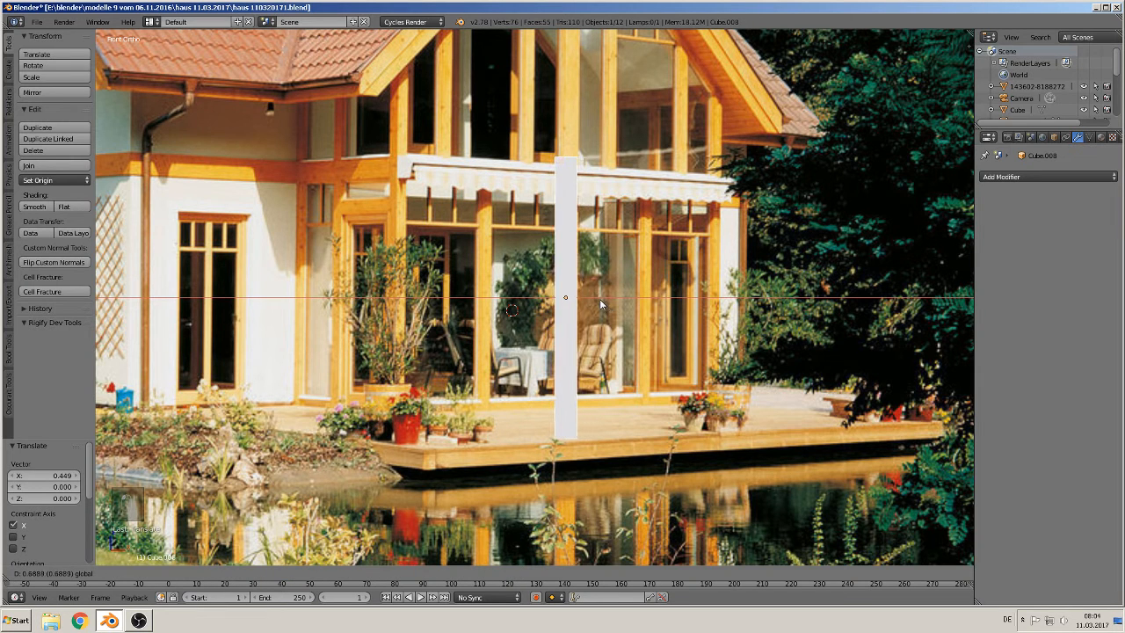
pyautogui.click(600, 299)
# Step: Shorten the conservatory post by scaling it to 0.777 along Z
pyautogui.press('s')
pyautogui.press('z')
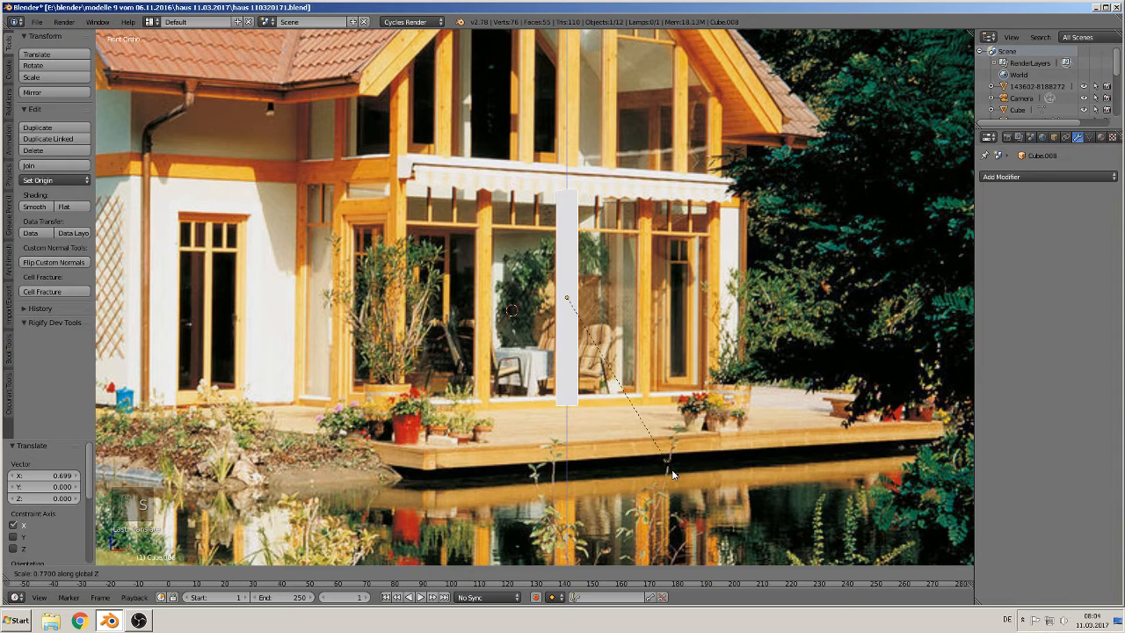
pyautogui.click(672, 470)
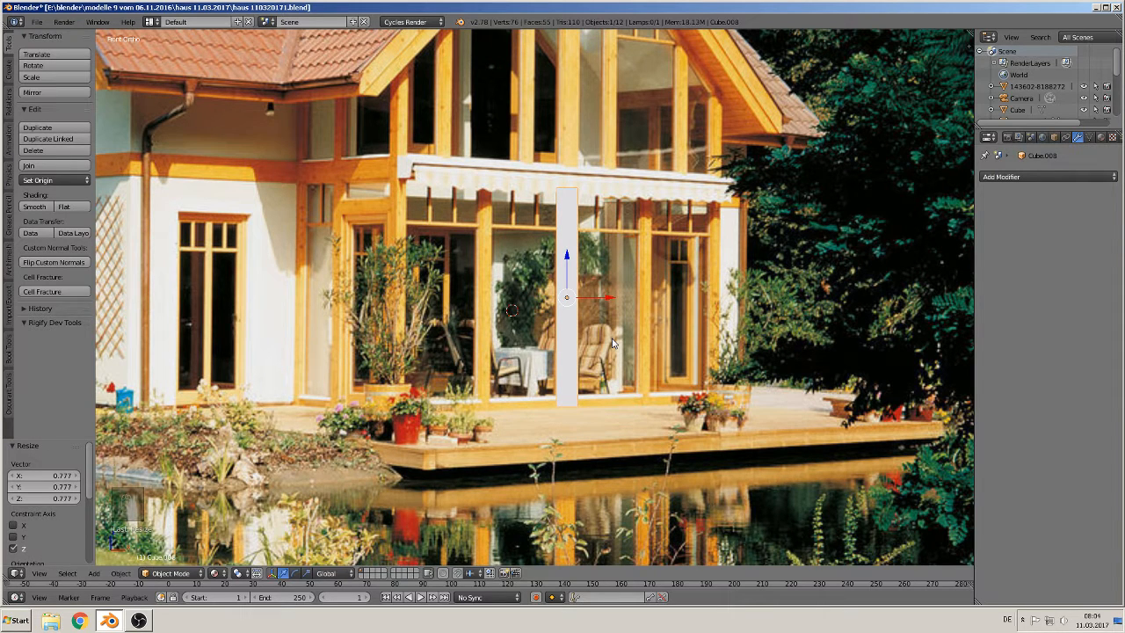
# Step: Duplicate the post onto the next column to the right, scale it to about 0.79, and stretch it 1.258 along Z
pyautogui.hotkey('shift', 'd')
pyautogui.rightClick(611, 339)
pyautogui.moveTo(601, 300); pyautogui.dragTo(684, 299)
pyautogui.press('s')
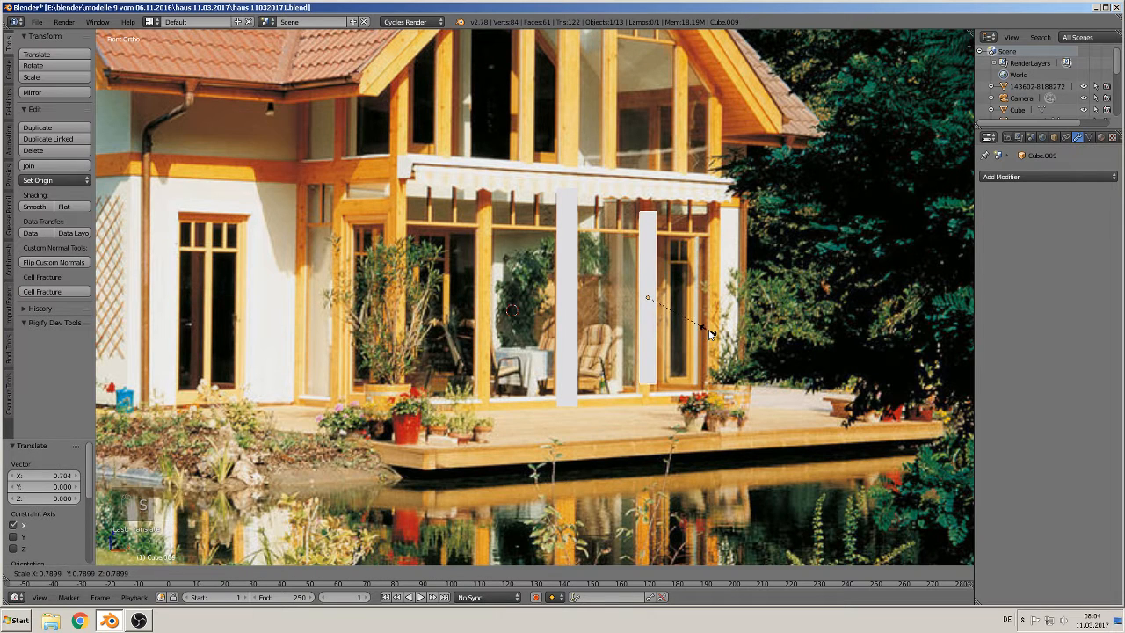
pyautogui.click(707, 334)
pyautogui.moveTo(683, 304); pyautogui.dragTo(679, 298)
pyautogui.press('s')
pyautogui.press('z')
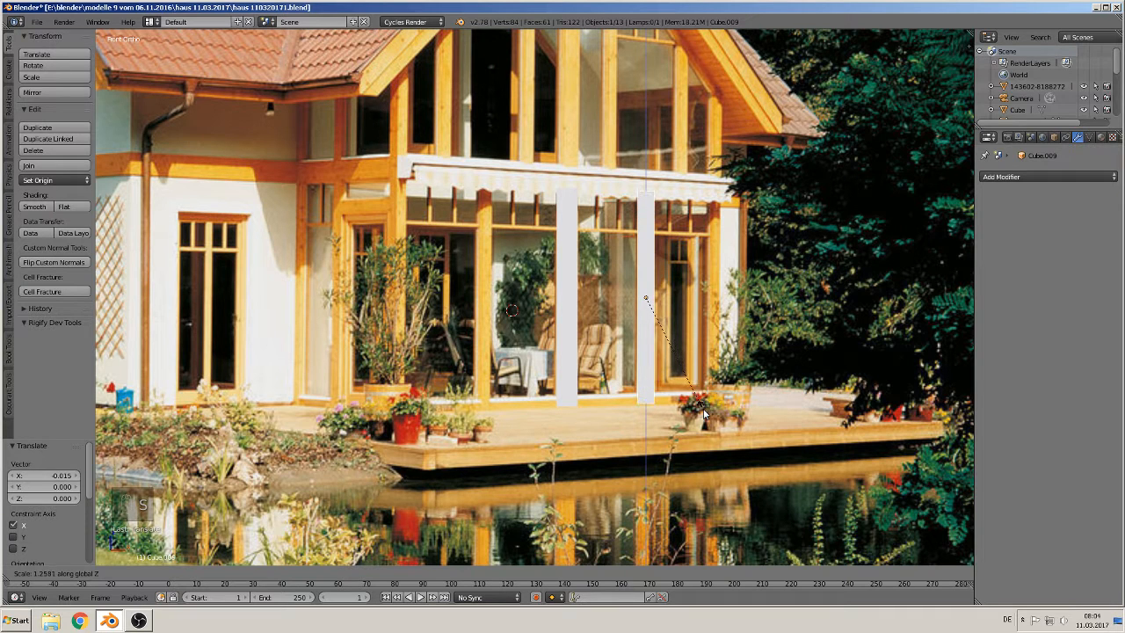
pyautogui.click(705, 367)
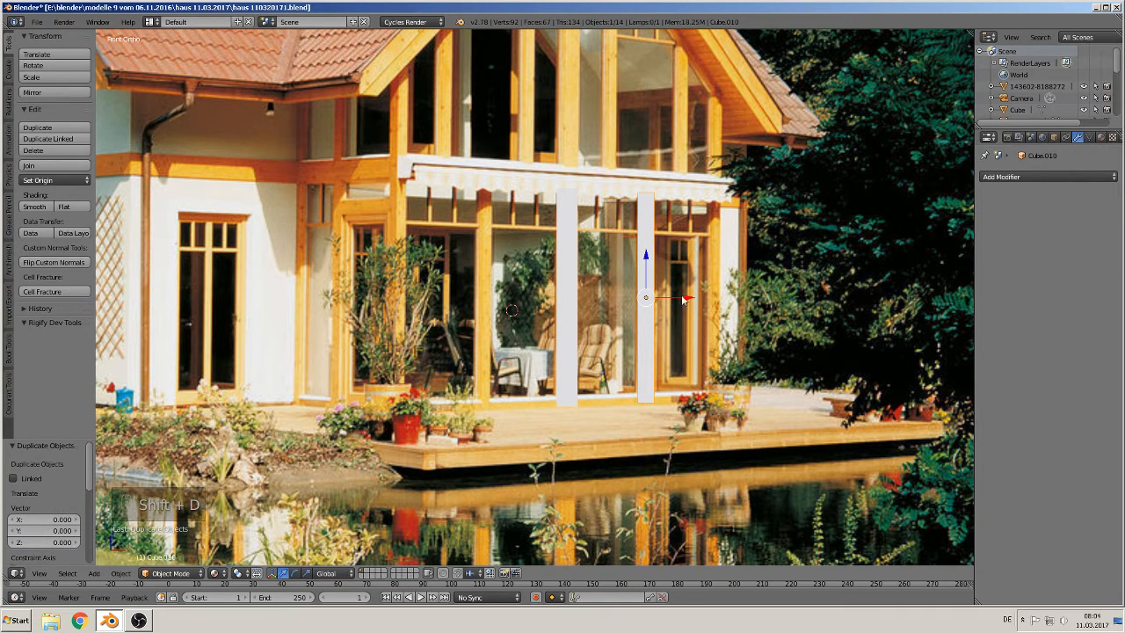
# Step: Duplicate the post along X onto the rightmost conservatory column
pyautogui.hotkey('shift', 'd')
pyautogui.press('x')
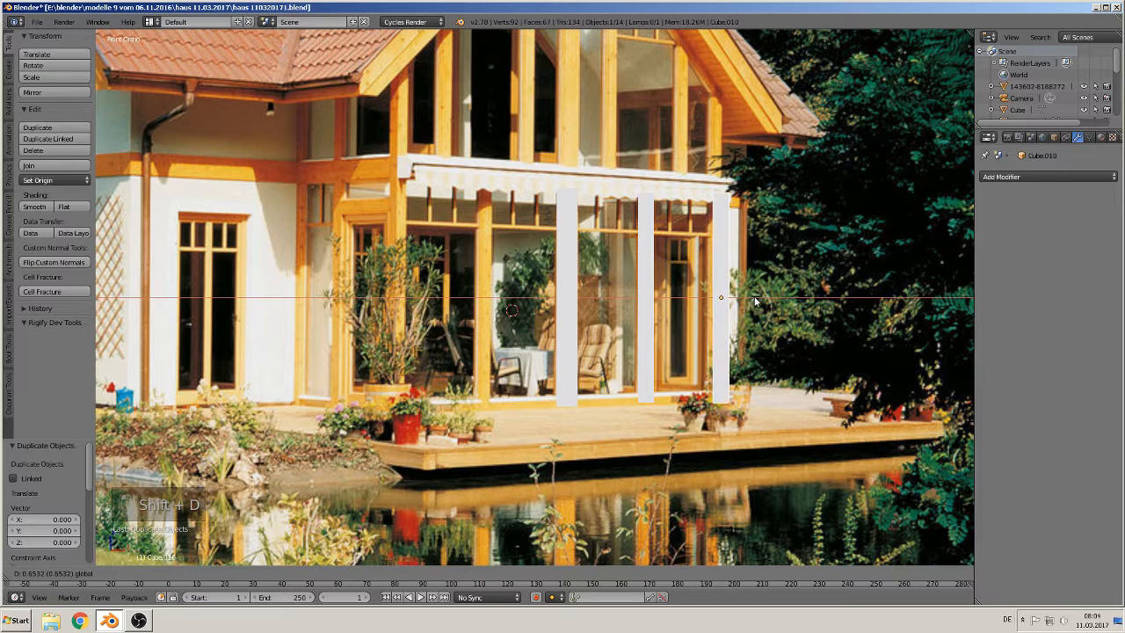
pyautogui.click(748, 301)
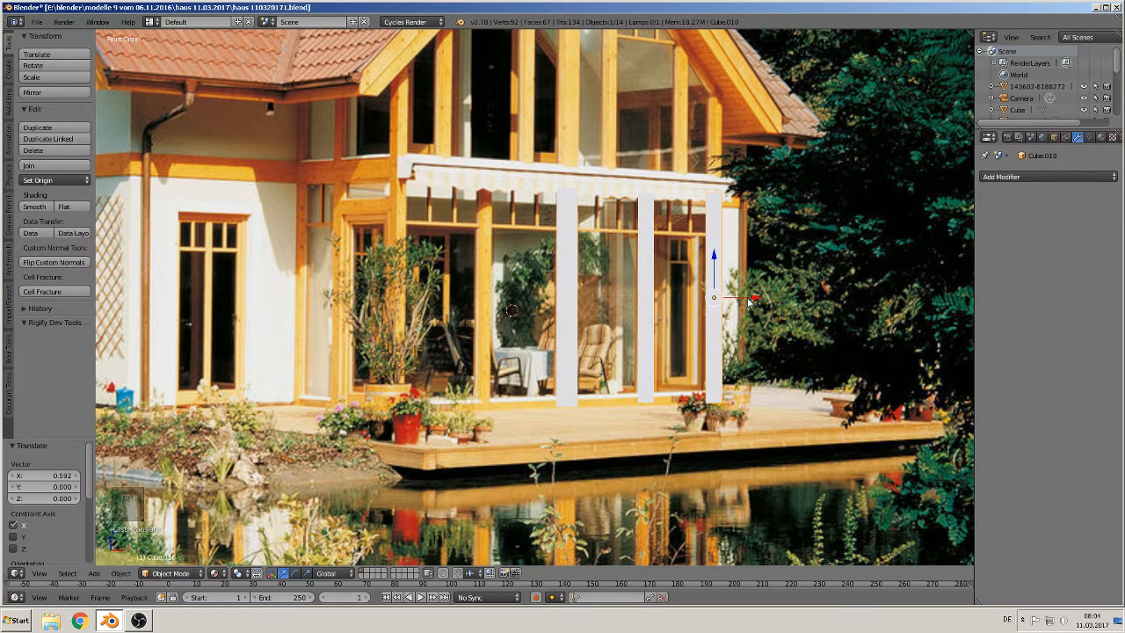
# Step: Duplicate posts onto the two left-hand conservatory columns
pyautogui.hotkey('shift', 'd')
pyautogui.moveTo(750, 301); pyautogui.dragTo(539, 309)
pyautogui.rightClick(539, 309)
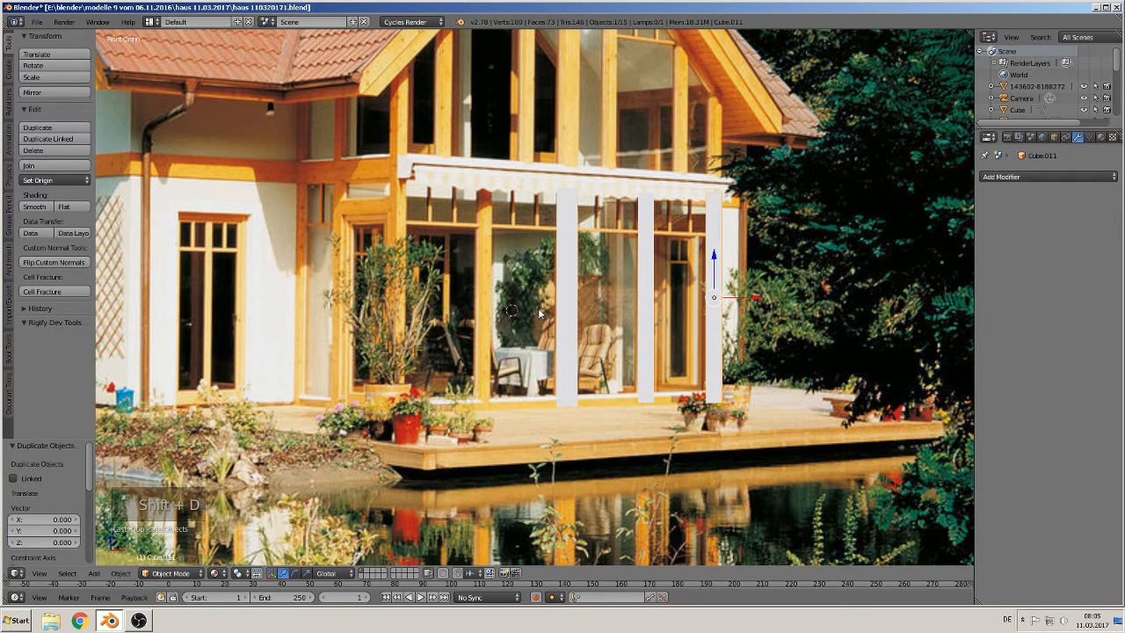
pyautogui.moveTo(743, 305); pyautogui.dragTo(443, 307)
pyautogui.hotkey('shift', 'd')
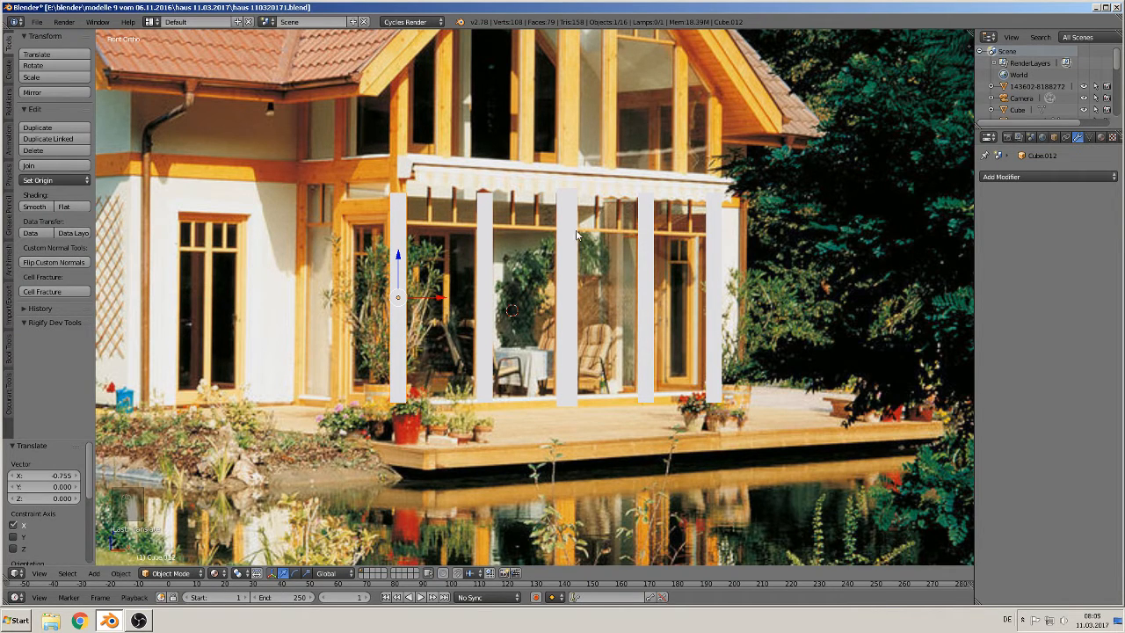
# Step: Duplicate a small transom piece from the gable frame and move it into the rightmost conservatory bay below the awning
pyautogui.scroll(-6, 443, 311)
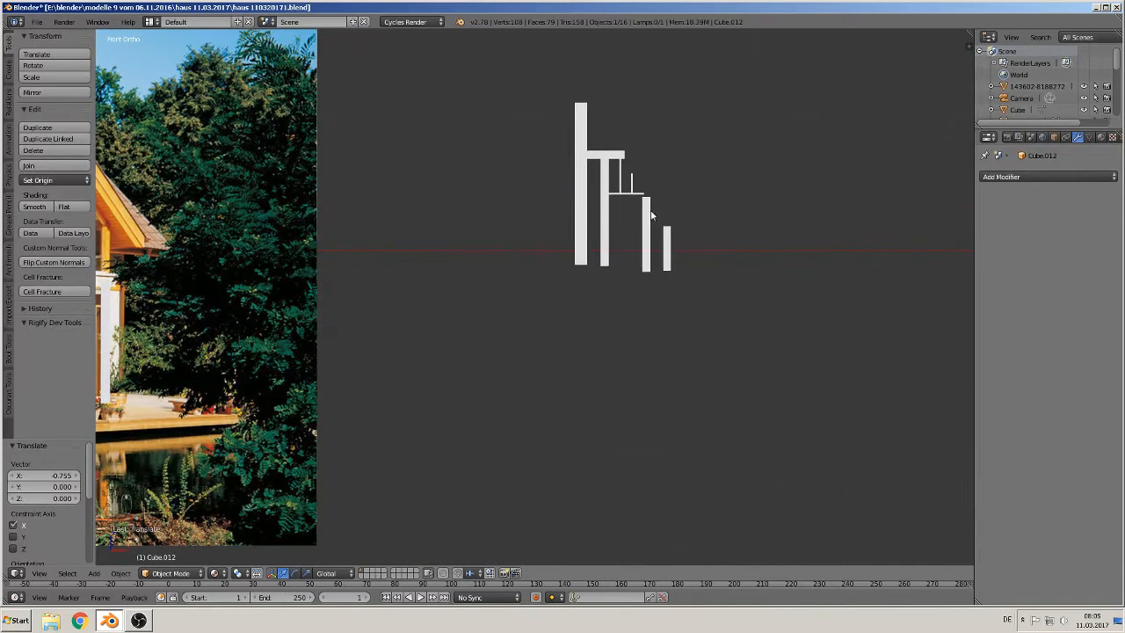
pyautogui.click(635, 194)
pyautogui.rightClick(630, 197)
pyautogui.hotkey('shift', 'd')
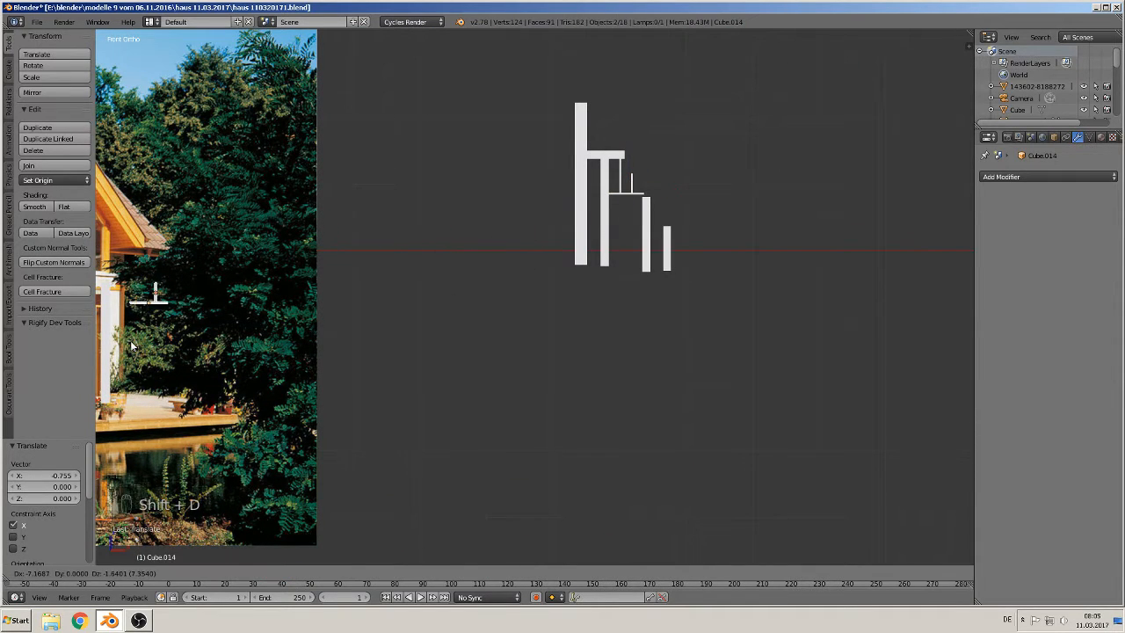
pyautogui.click(308, 331)
pyautogui.keyDown('shift'); pyautogui.moveTo(308, 331); pyautogui.dragTo(934, 326, button='middle'); pyautogui.keyUp('shift')
pyautogui.scroll(4, 934, 326)
pyautogui.keyDown('shift'); pyautogui.moveTo(839, 328); pyautogui.dragTo(523, 308, button='middle'); pyautogui.keyUp('shift')
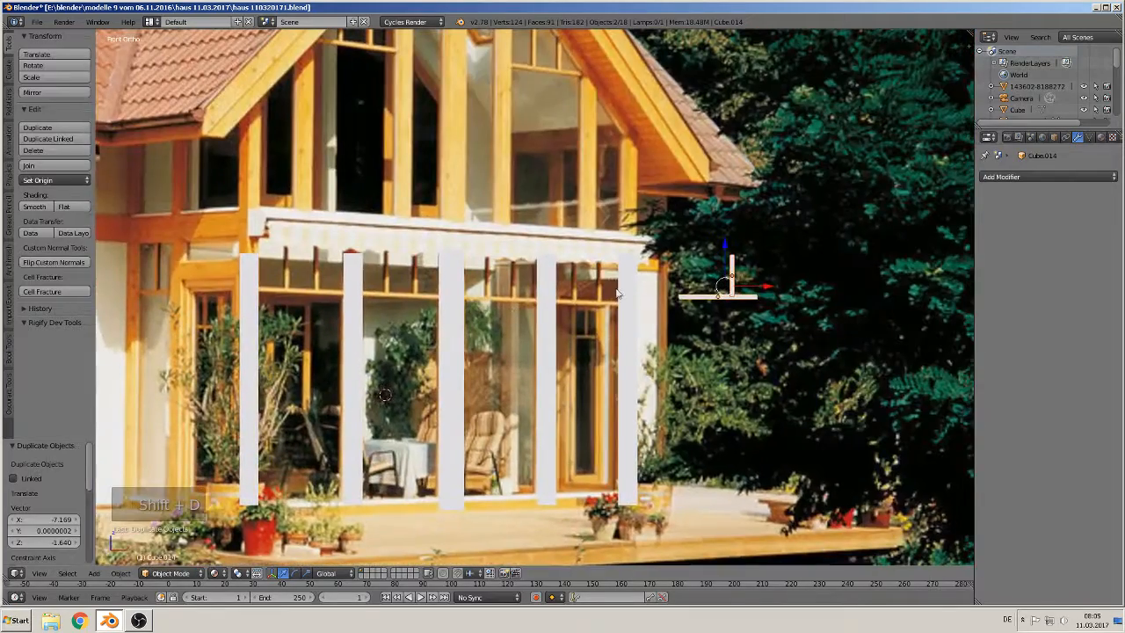
pyautogui.press('g')
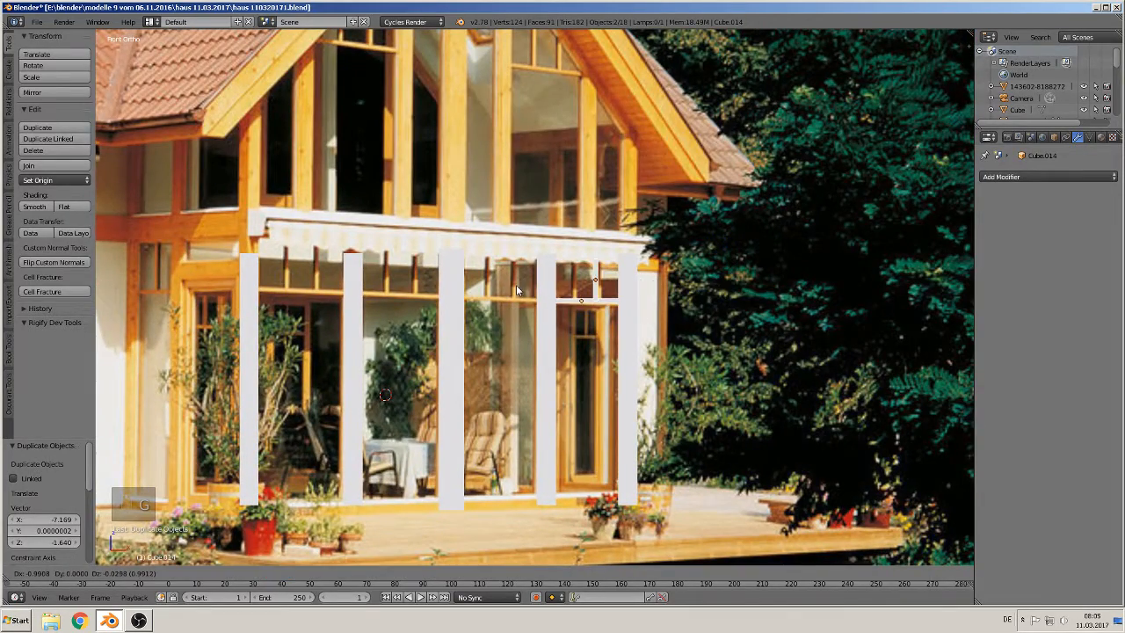
pyautogui.click(522, 291)
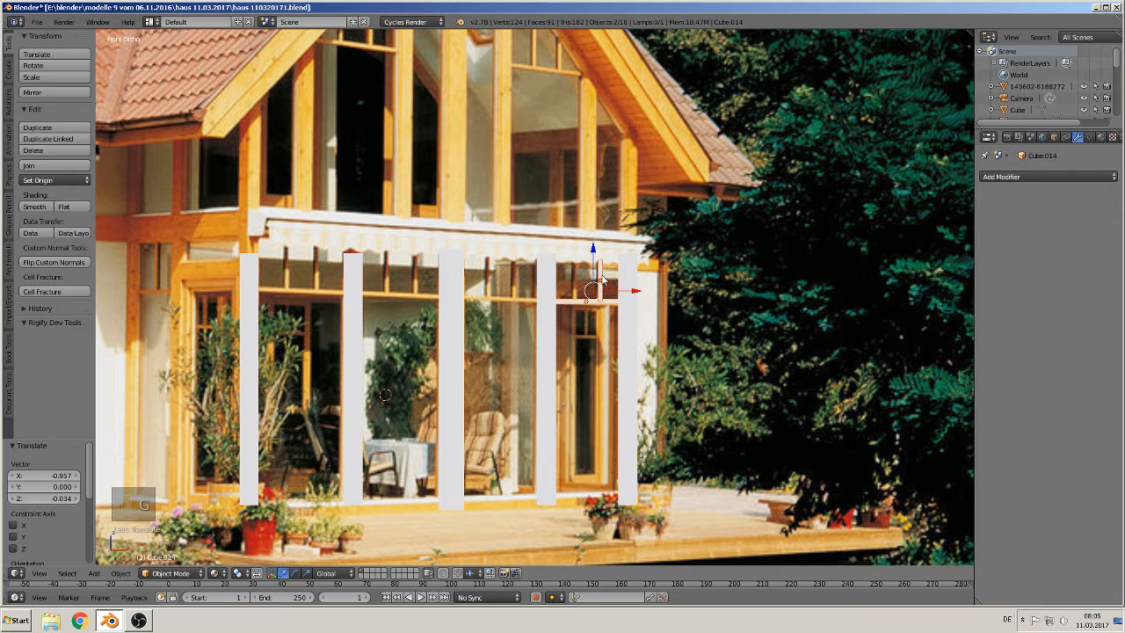
# Step: Duplicate the transom stile along X within the rightmost bay and select both transom pieces
pyautogui.hotkey('shift', 'd')
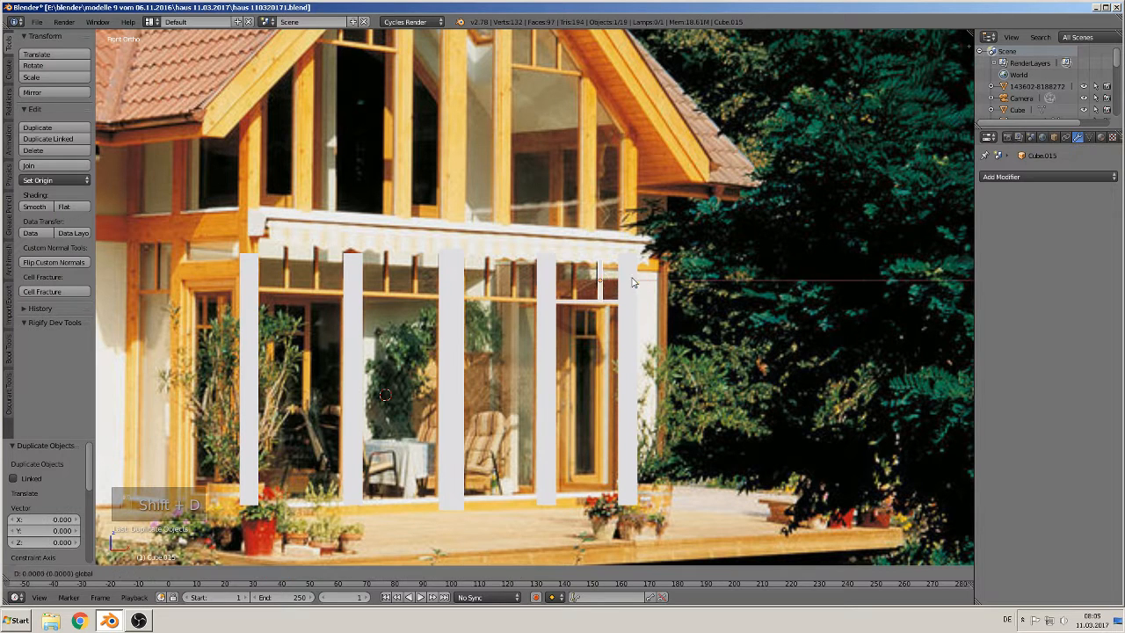
pyautogui.press('x')
pyautogui.click(594, 306)
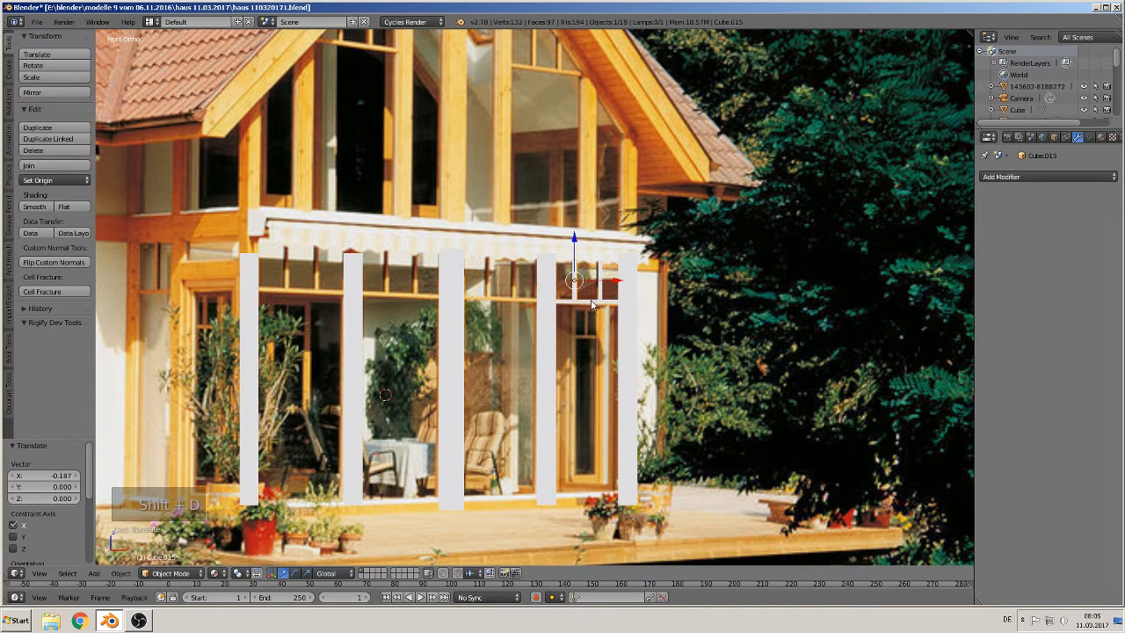
pyautogui.keyDown('shift'); pyautogui.rightClick(590, 302); pyautogui.keyUp('shift')
pyautogui.keyDown('shift'); pyautogui.rightClick(600, 285); pyautogui.keyUp('shift')
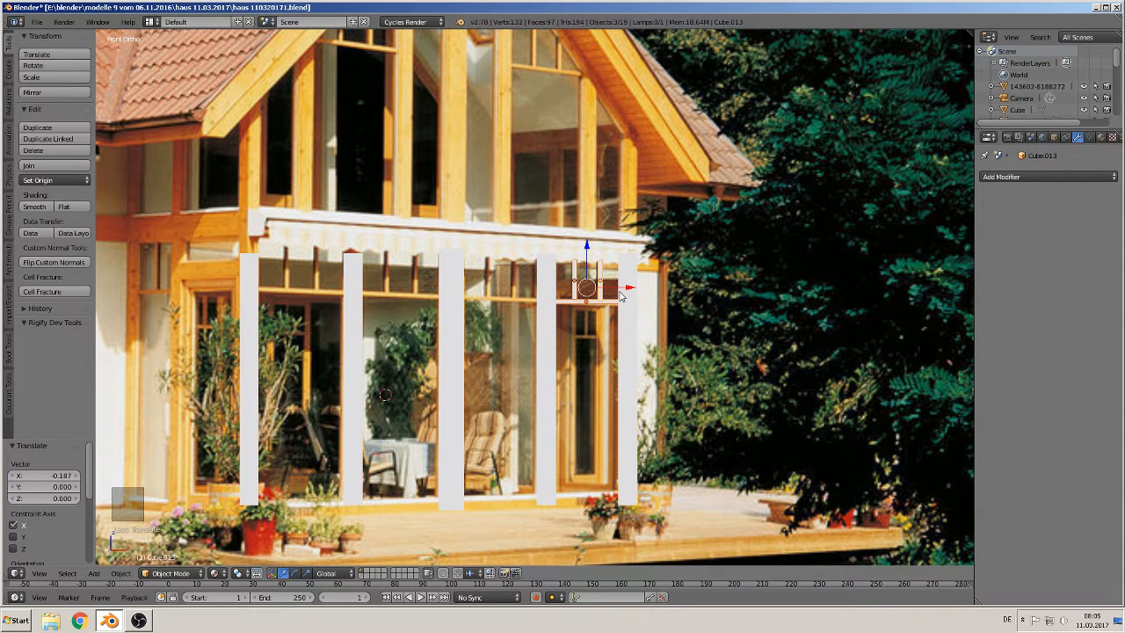
# Step: Duplicate the transom pieces into each of the remaining conservatory bays to the left
pyautogui.hotkey('shift', 'd')
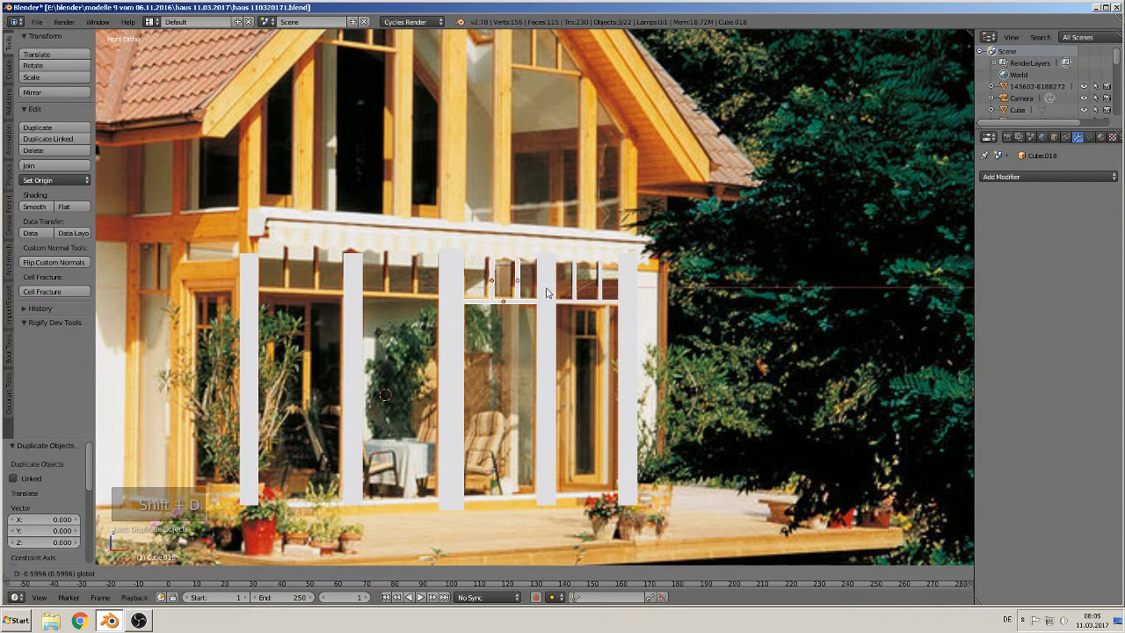
pyautogui.moveTo(546, 288); pyautogui.dragTo(442, 301)
pyautogui.hotkey('shift', 'd')
pyautogui.rightClick(543, 287)
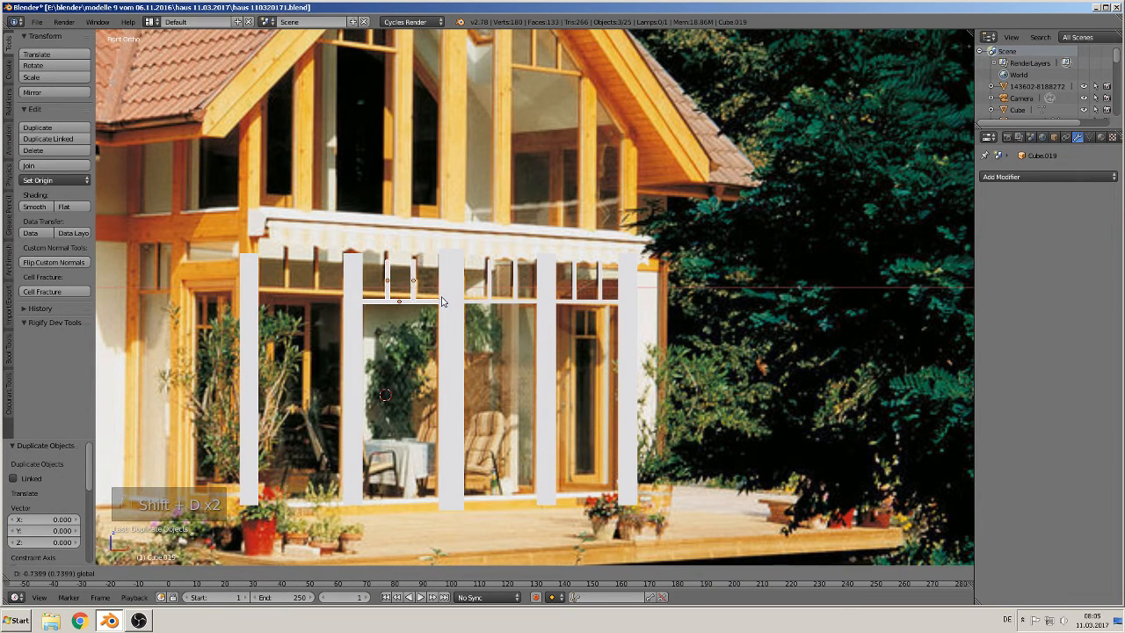
pyautogui.click(442, 301)
pyautogui.hotkey('shift', 'd')
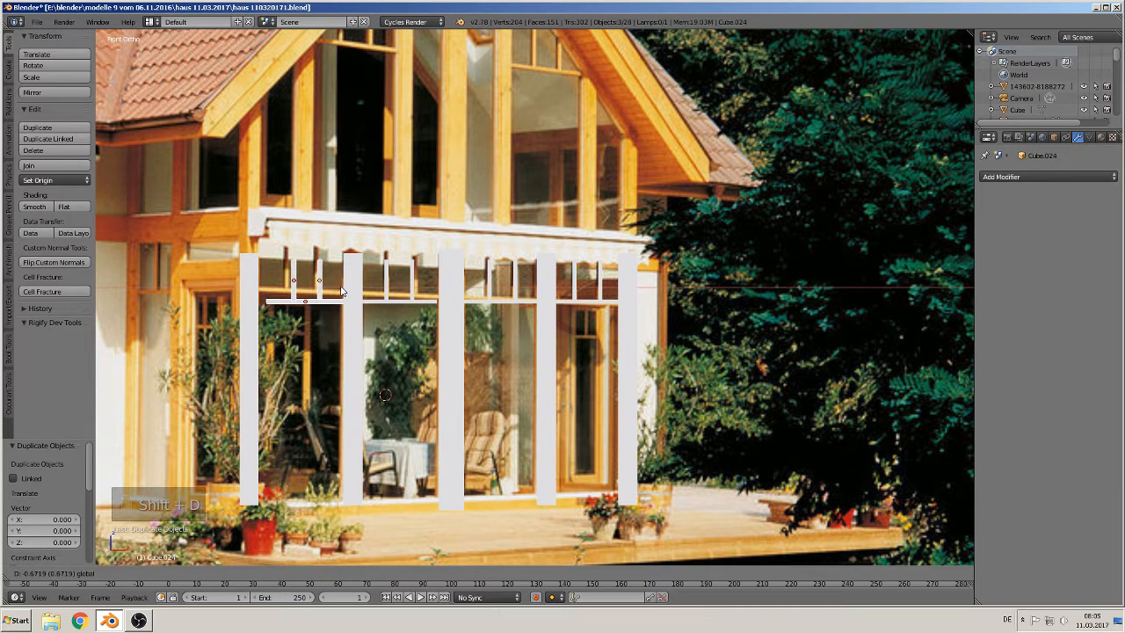
pyautogui.click(342, 290)
# Step: Move the leftmost conservatory post along X by 0.077 to line up with the photo
pyautogui.rightClick(251, 328)
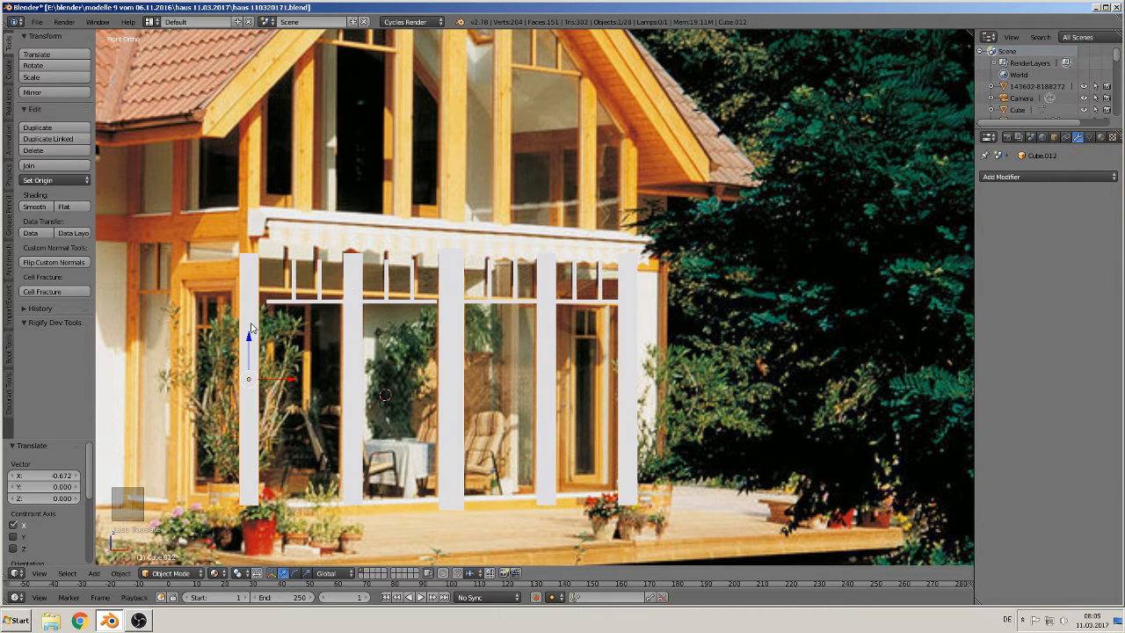
pyautogui.press('g')
pyautogui.press('x')
pyautogui.click(301, 377)
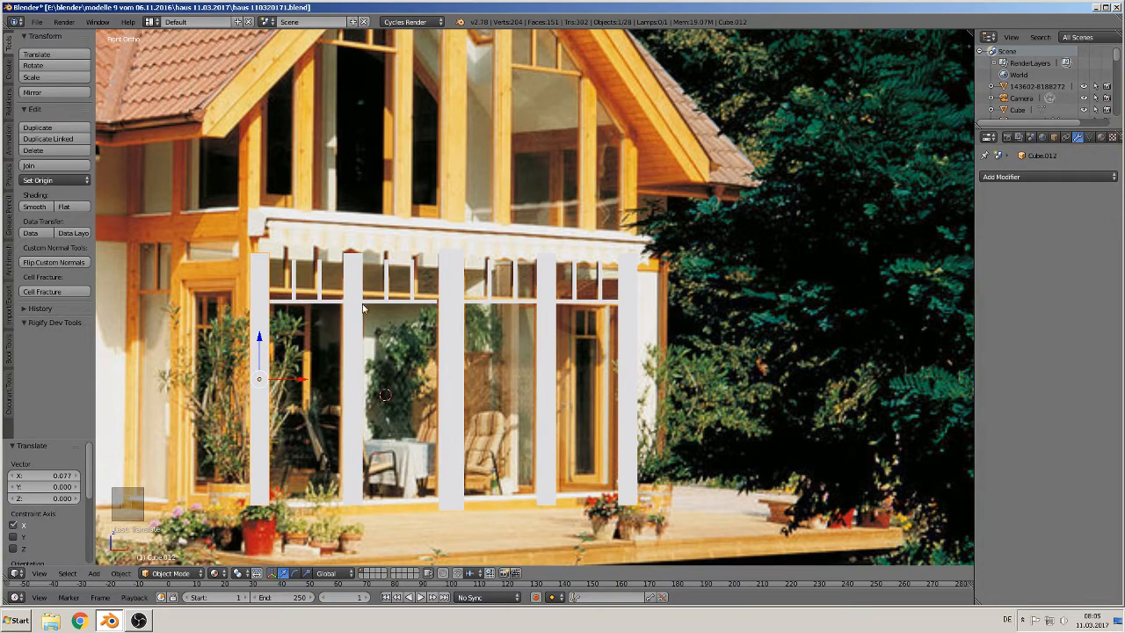
# Step: Select the reference photo and move it 1.238 along Y
pyautogui.scroll(-1, 456, 320)
pyautogui.moveTo(456, 320); pyautogui.dragTo(384, 369, button='middle')
pyautogui.rightClick(461, 246)
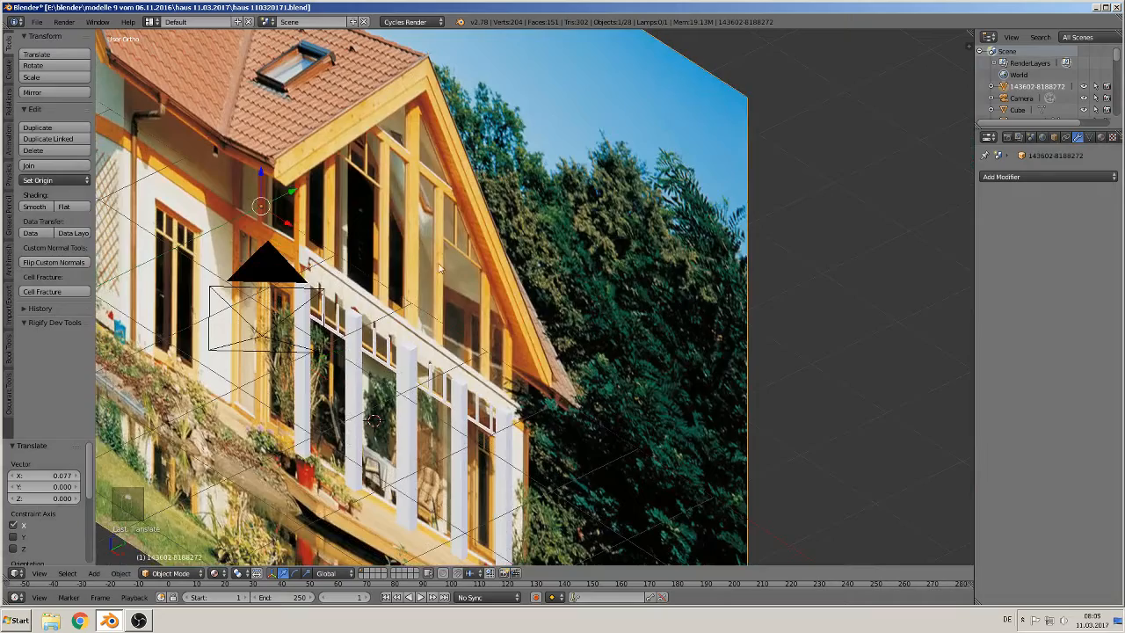
pyautogui.press('g')
pyautogui.press('y')
pyautogui.click(474, 328)
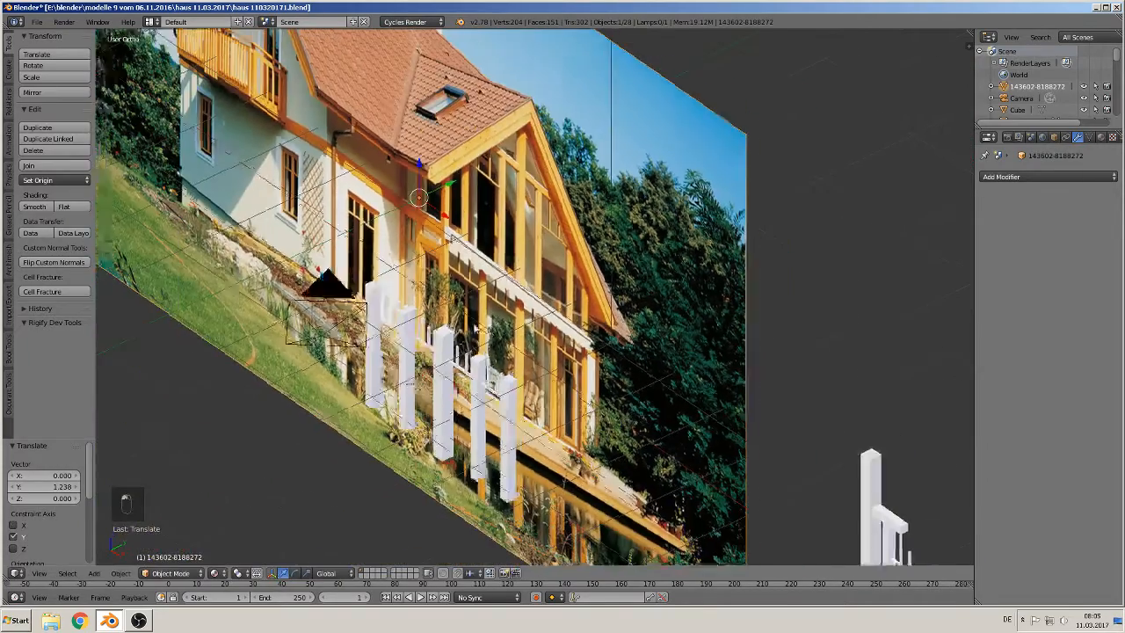
# Step: Box-select the conservatory posts and transoms and move them 8.319 along X, clear of the photo
pyautogui.moveTo(475, 328); pyautogui.dragTo(352, 515, button='middle')
pyautogui.press('b')
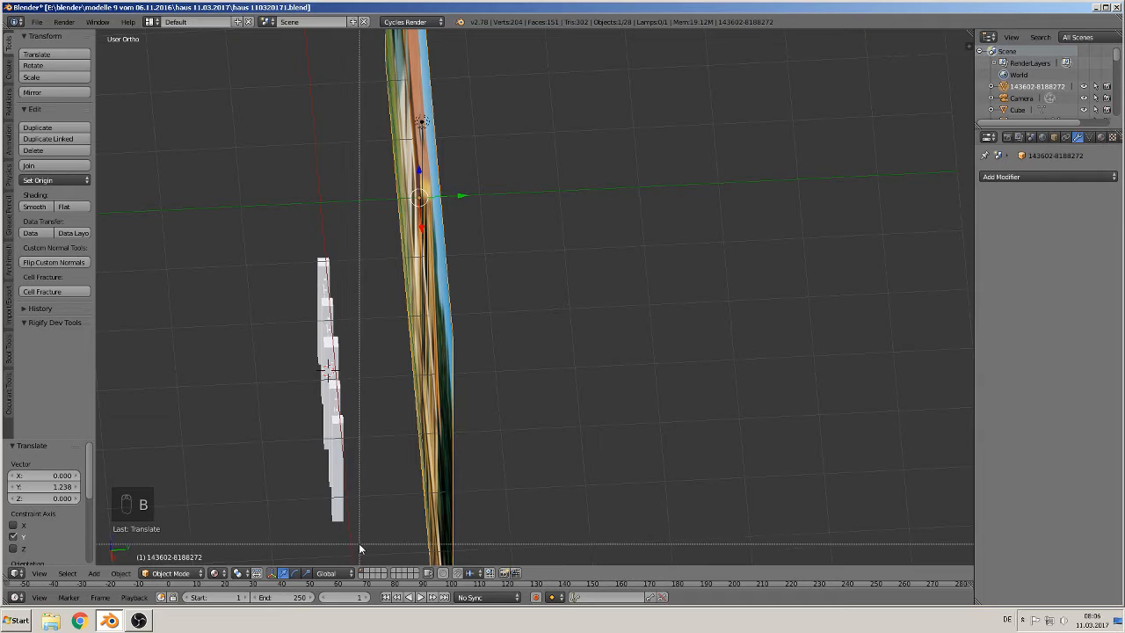
pyautogui.moveTo(359, 543); pyautogui.dragTo(200, 209)
pyautogui.moveTo(201, 209); pyautogui.dragTo(479, 211, button='middle')
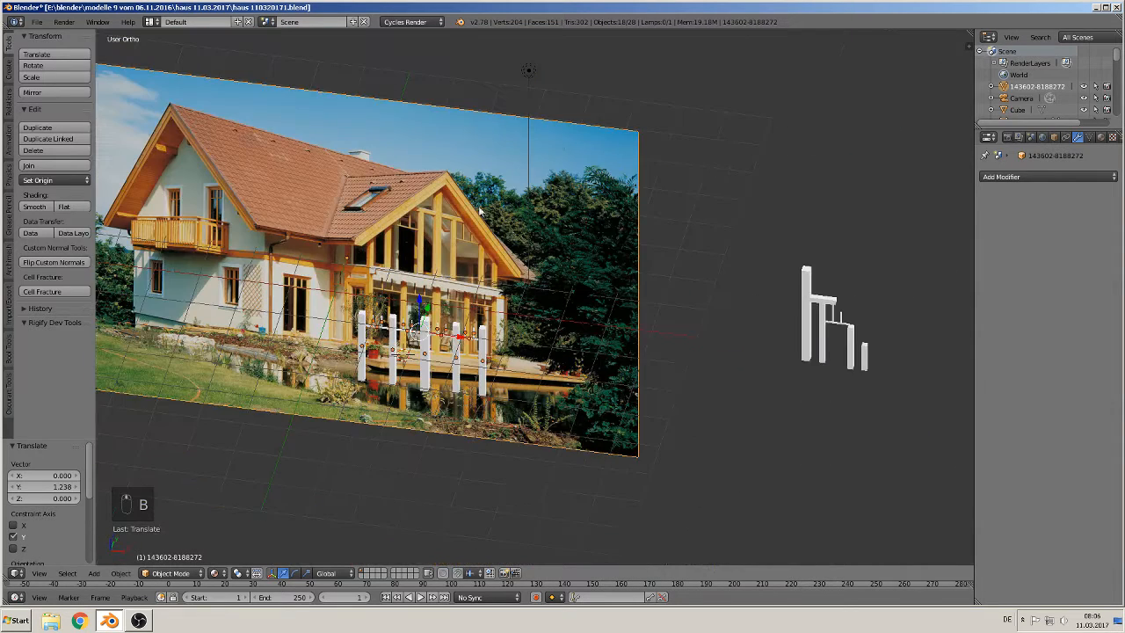
pyautogui.keyDown('shift'); pyautogui.rightClick(512, 316); pyautogui.keyUp('shift')
pyautogui.press('g')
pyautogui.press('x')
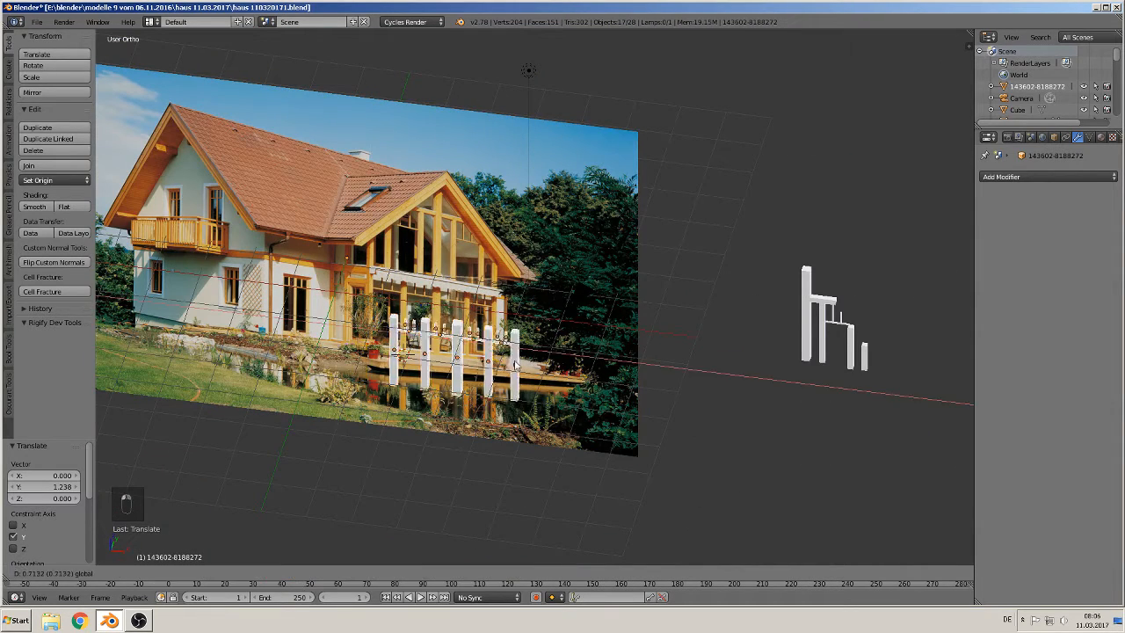
pyautogui.click(824, 426)
# Step: In front view, shift the conservatory frame 0.115 along X to sit beneath the gable frame
pyautogui.press('KP_0')
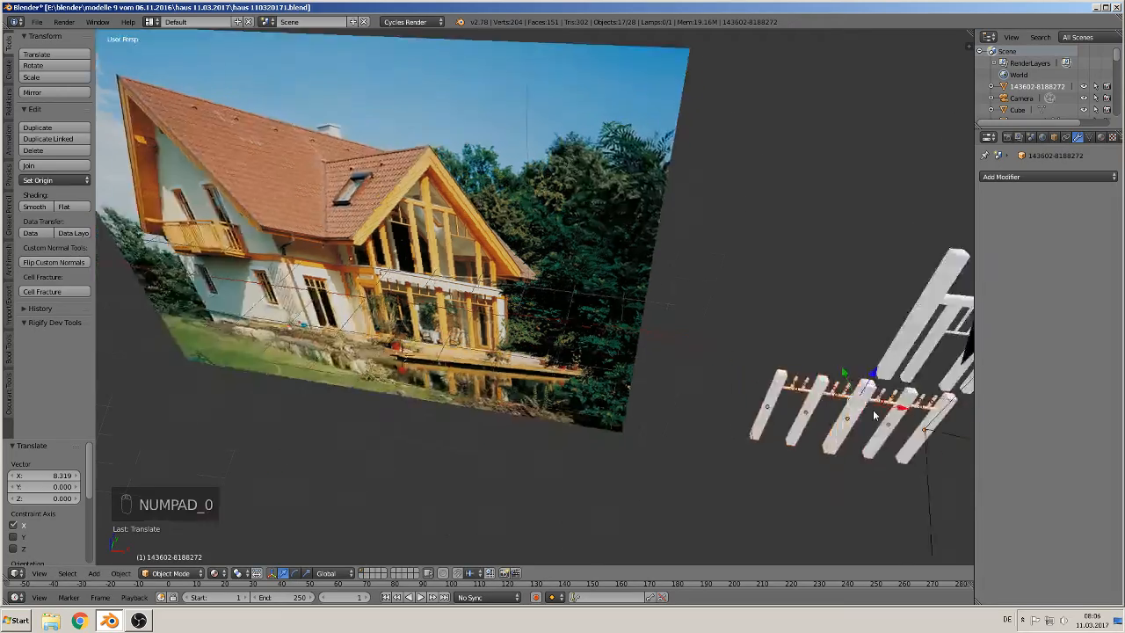
pyautogui.press('KP_1')
pyautogui.scroll(2, 552, 336)
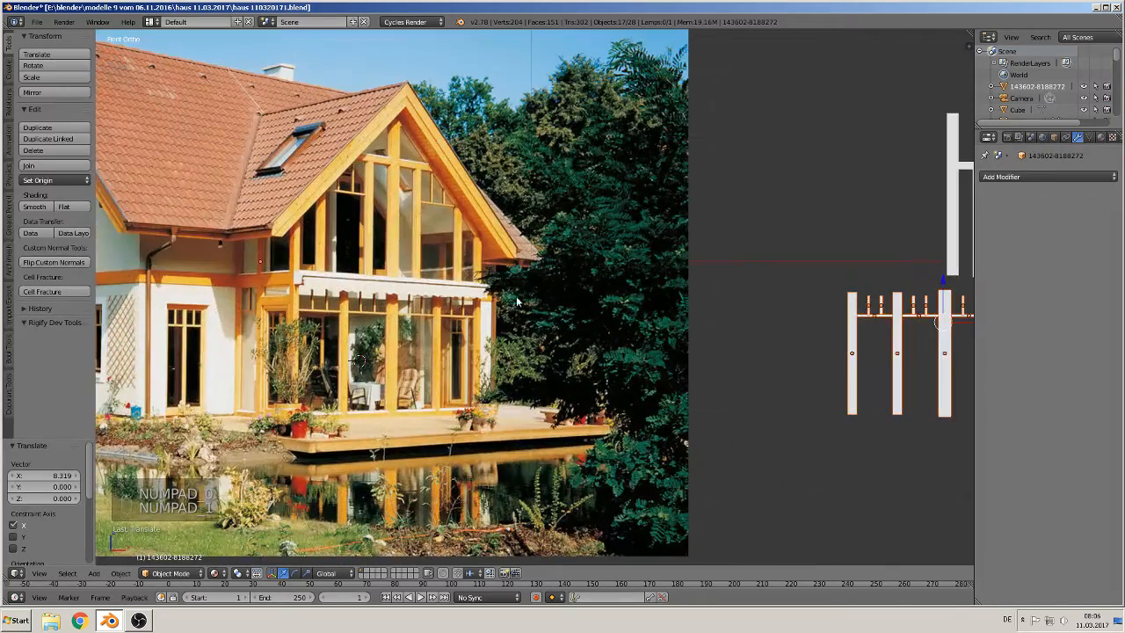
pyautogui.keyDown('shift'); pyautogui.moveTo(516, 301); pyautogui.dragTo(445, 260, button='middle'); pyautogui.keyUp('shift')
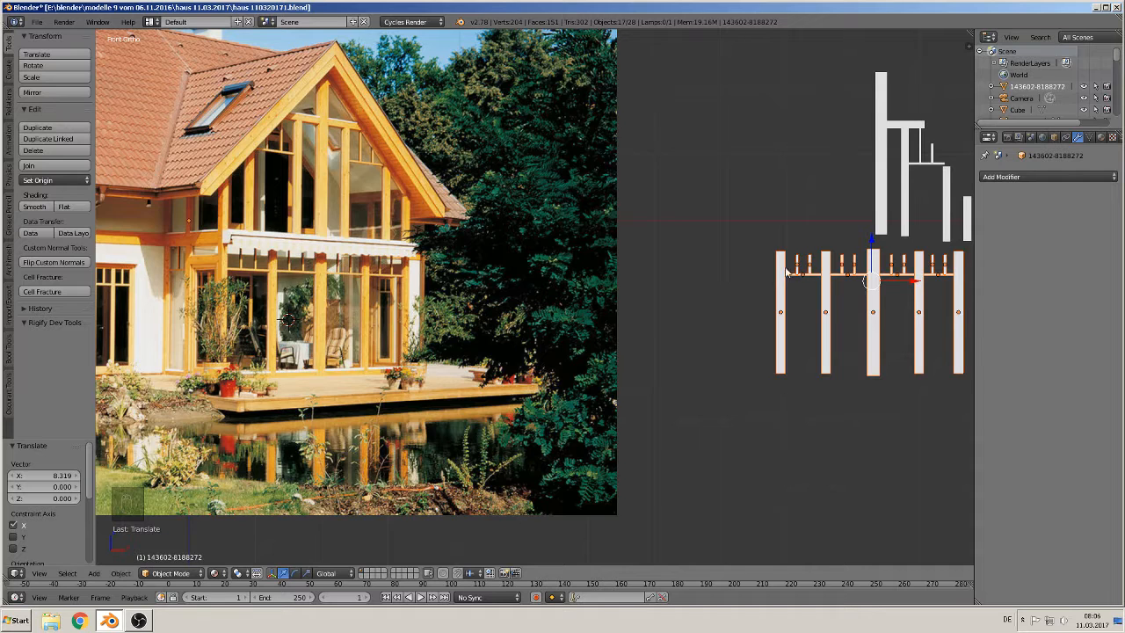
pyautogui.keyDown('shift'); pyautogui.moveTo(786, 272); pyautogui.dragTo(725, 285, button='middle'); pyautogui.keyUp('shift')
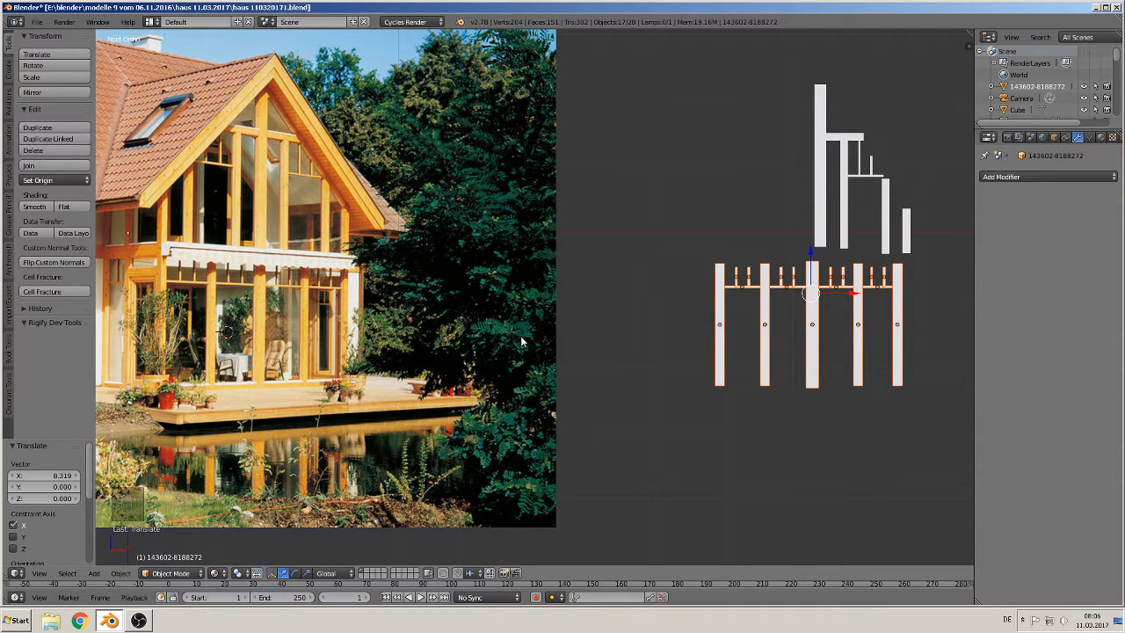
pyautogui.keyDown('shift'); pyautogui.moveTo(521, 341); pyautogui.dragTo(546, 320, button='middle'); pyautogui.keyUp('shift')
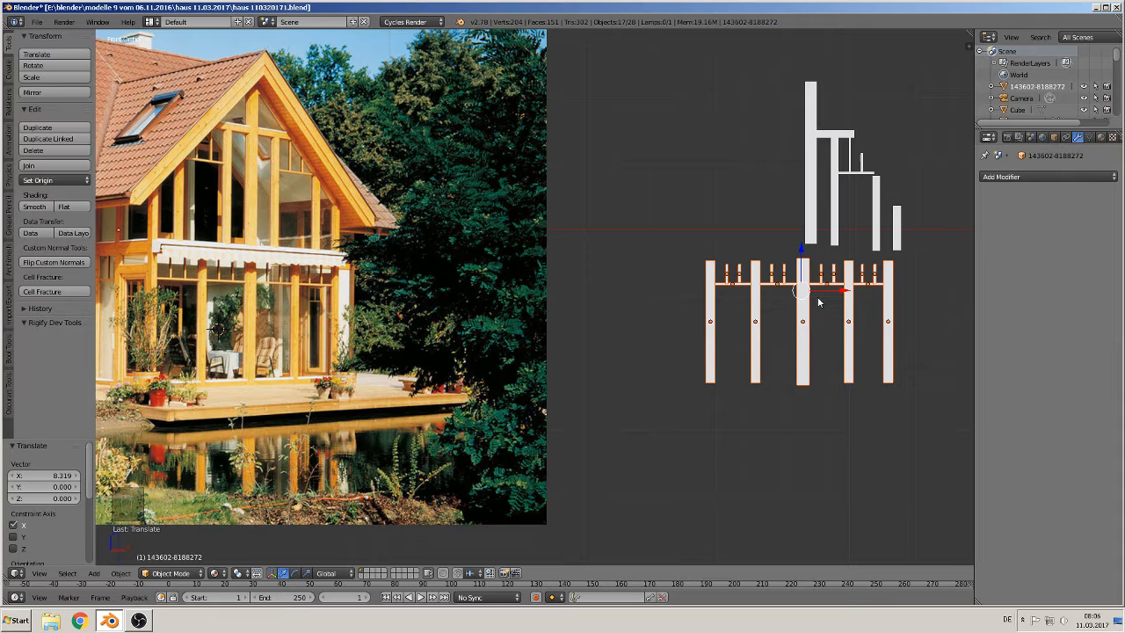
pyautogui.press('g')
pyautogui.press('x')
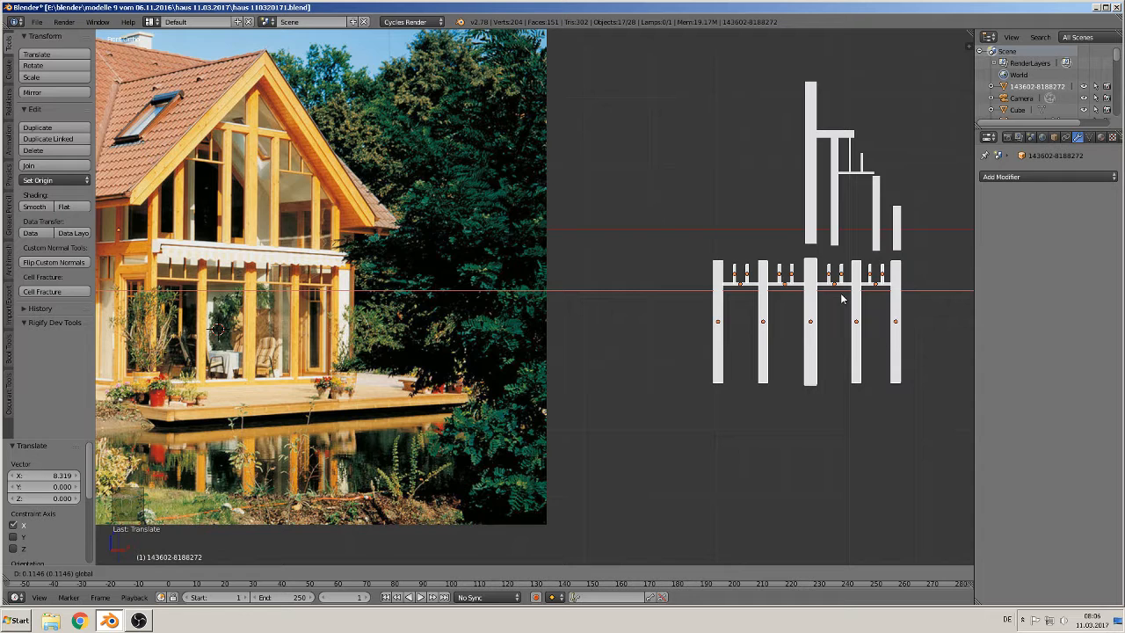
pyautogui.click(841, 299)
# Step: Duplicate the tall gable post and offset the copy along X
pyautogui.rightClick(813, 208)
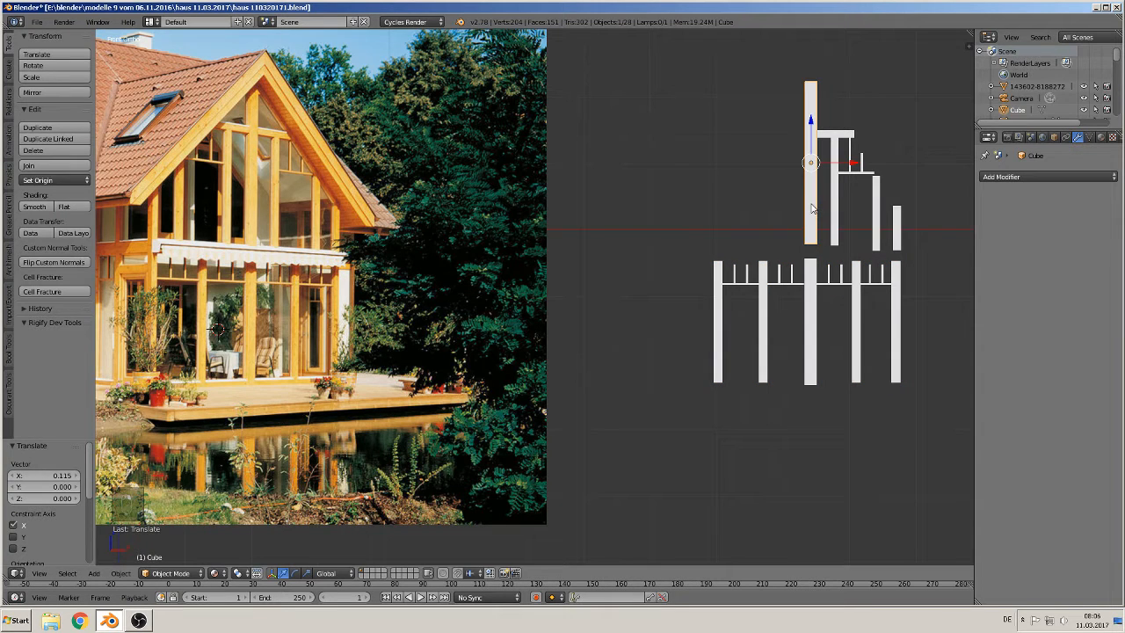
pyautogui.hotkey('shift', 'd')
pyautogui.press('x')
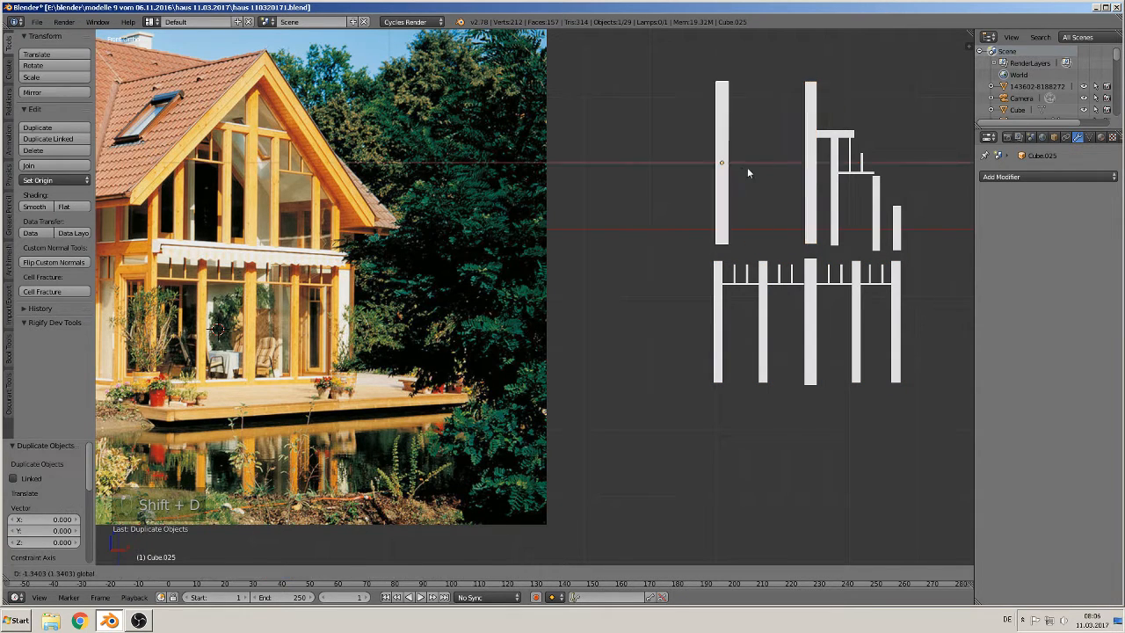
pyautogui.click(764, 190)
# Step: Rotate the copied post 90° about Y and place it as a beam on top of the conservatory posts
pyautogui.press('r')
pyautogui.press('y')
pyautogui.press('9')
pyautogui.press('0')
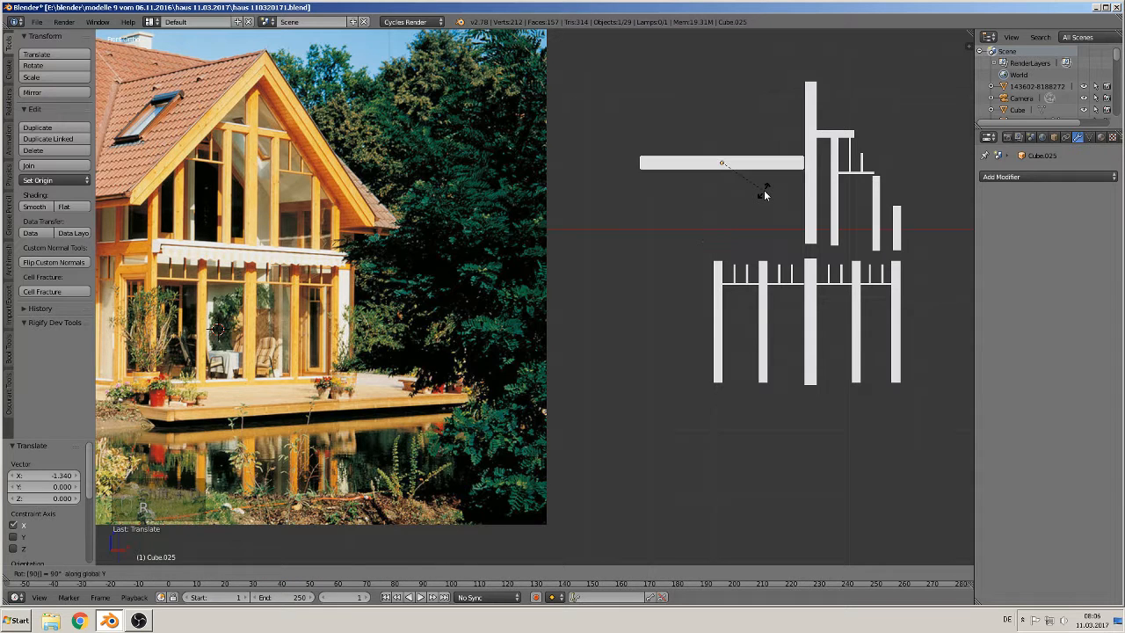
pyautogui.press('Return')
pyautogui.press('g')
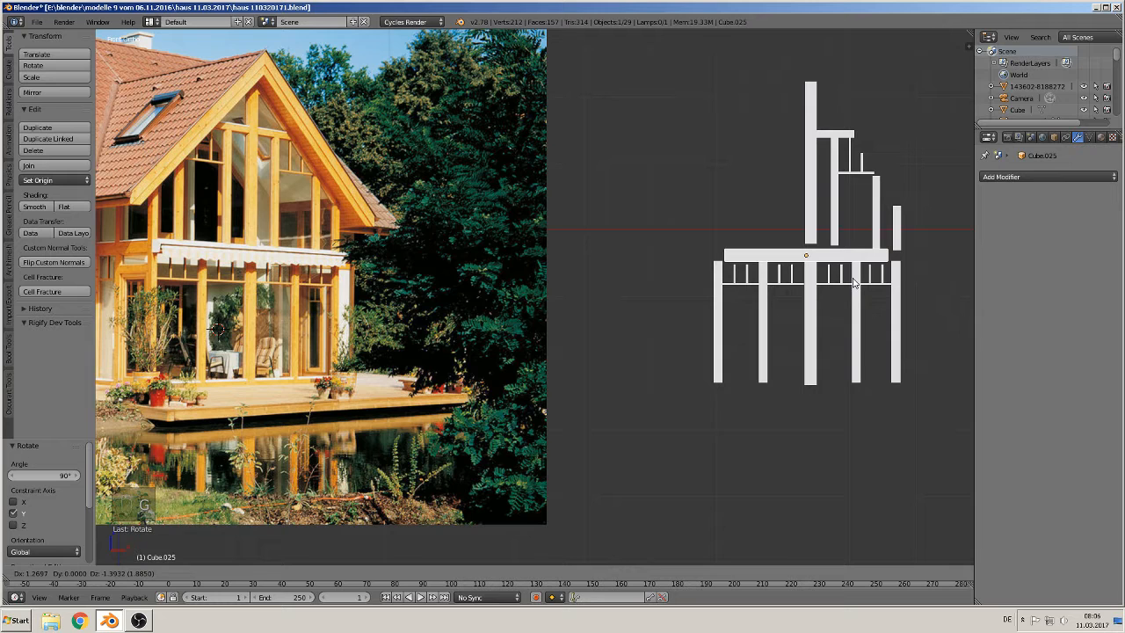
pyautogui.click(852, 281)
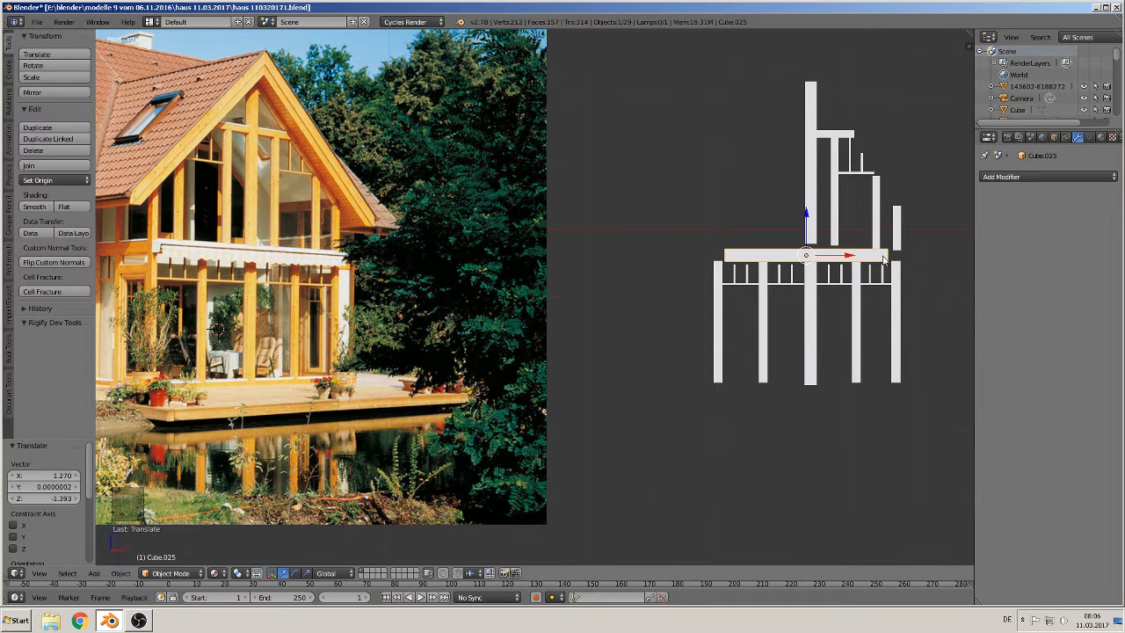
# Step: Scale the beam 1.143 along X so it spans the outer conservatory posts
pyautogui.keyDown('shift'); pyautogui.moveTo(877, 274); pyautogui.dragTo(505, 377, button='middle'); pyautogui.keyUp('shift')
pyautogui.scroll(3, 722, 306)
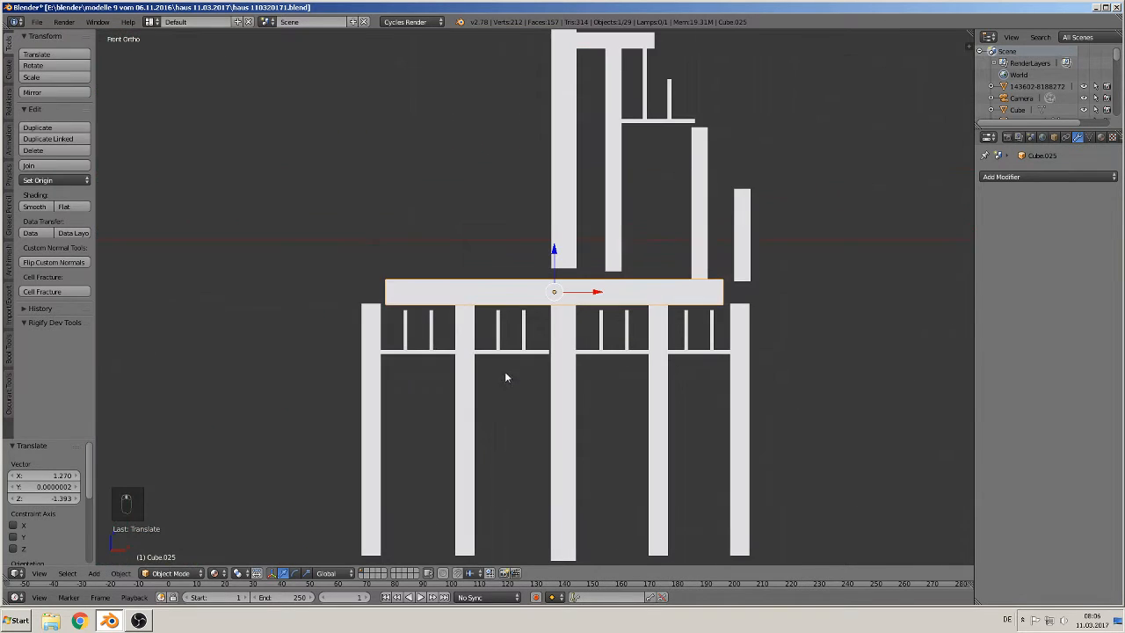
pyautogui.press('Tab')
pyautogui.press('Tab')
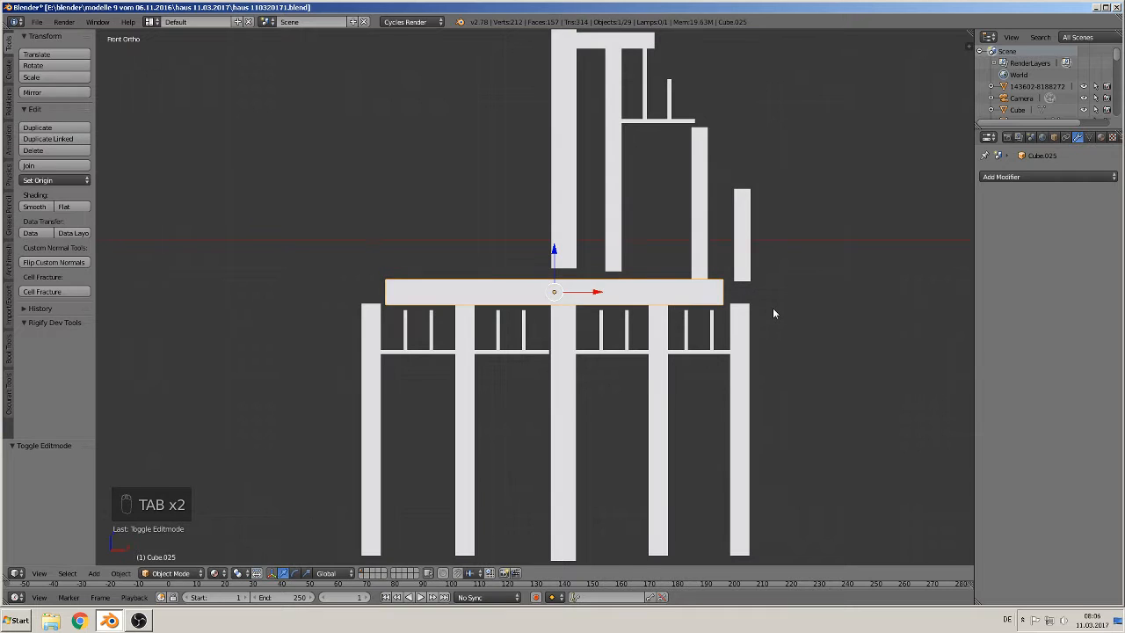
pyautogui.press('s')
pyautogui.press('x')
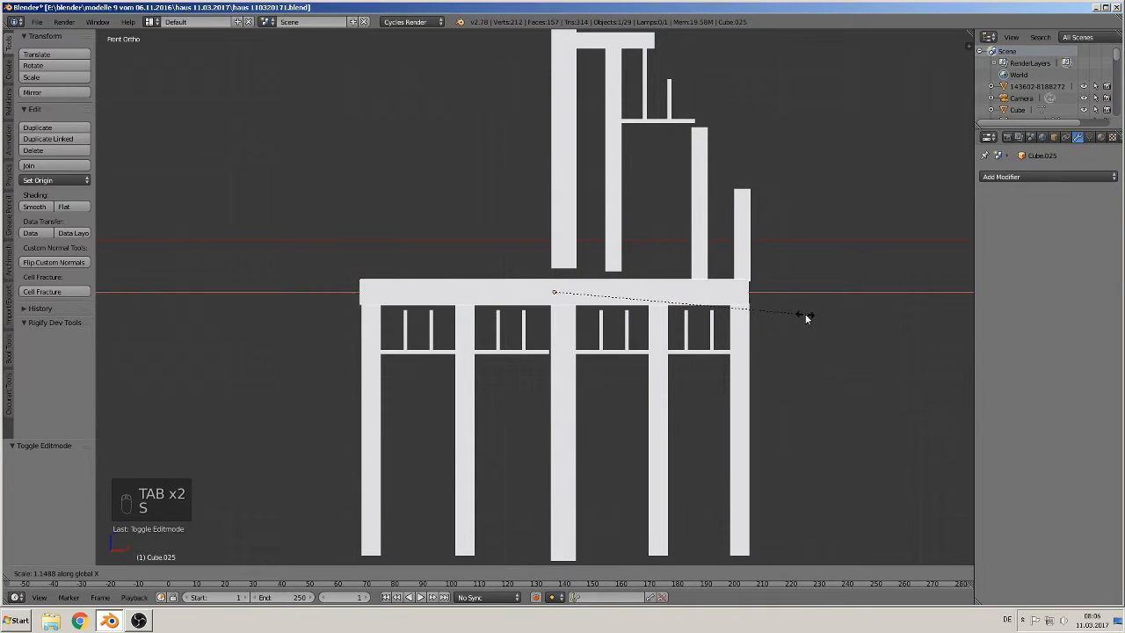
pyautogui.click(803, 313)
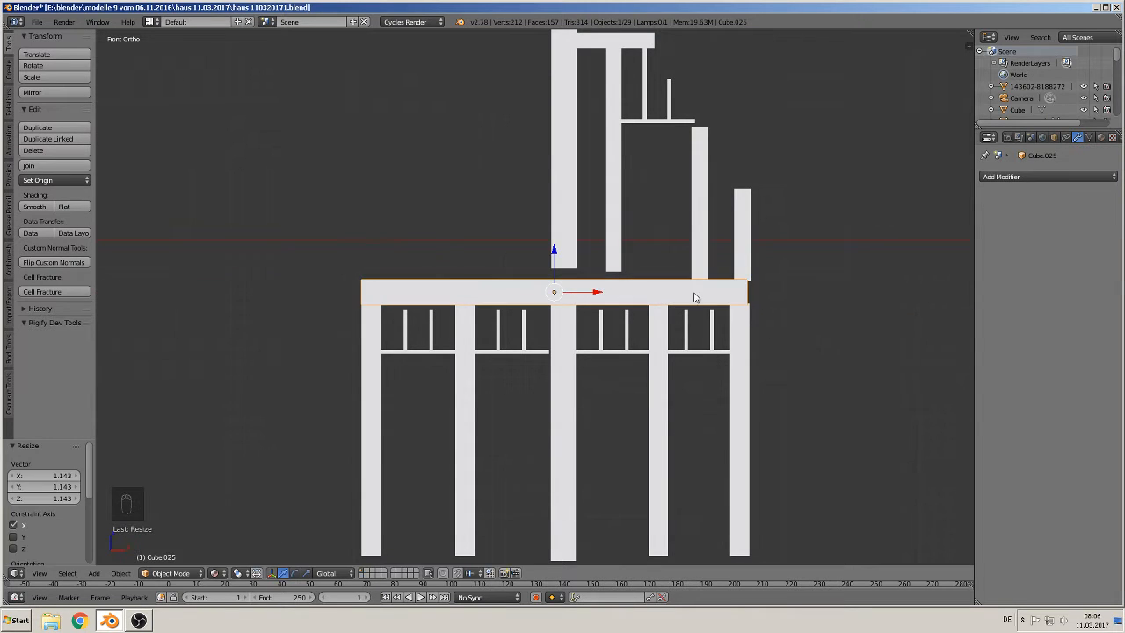
# Step: In edit mode, move the conservatory beam's right-end vertices 0.014 along X to meet the outer post
pyautogui.press('Tab')
pyautogui.keyDown('shift'); pyautogui.moveTo(770, 310); pyautogui.dragTo(520, 263, button='middle'); pyautogui.keyUp('shift')
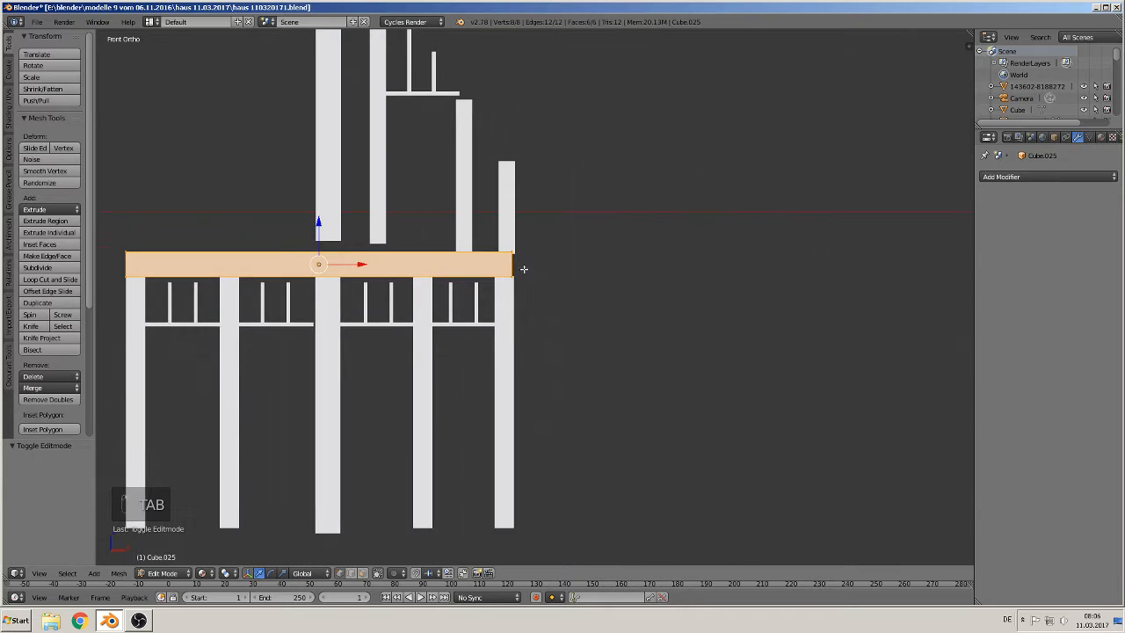
pyautogui.scroll(3, 518, 278)
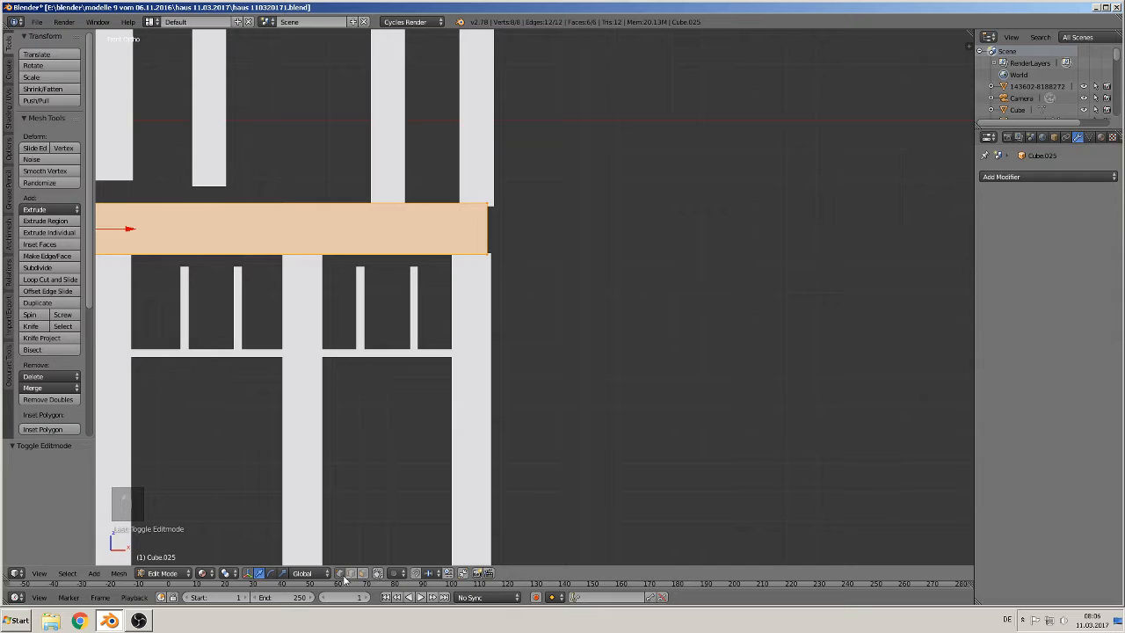
pyautogui.press('a')
pyautogui.press('c')
pyautogui.moveTo(489, 175); pyautogui.dragTo(481, 277)
pyautogui.rightClick(483, 275)
pyautogui.moveTo(518, 230); pyautogui.dragTo(522, 231)
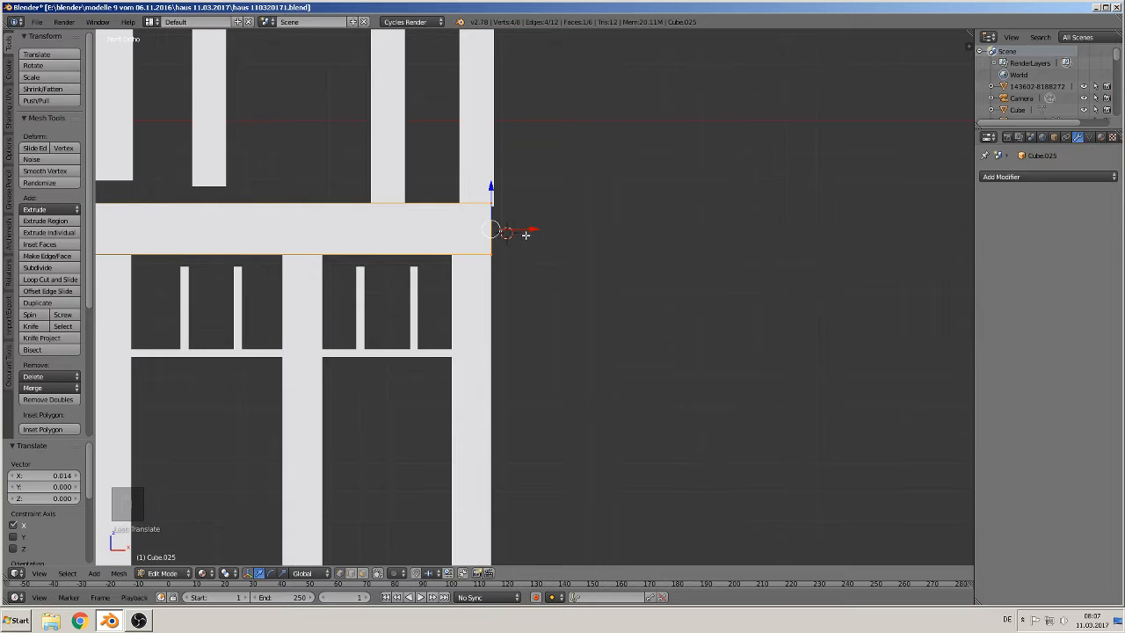
pyautogui.scroll(-2, 525, 234)
pyautogui.keyDown('shift'); pyautogui.moveTo(522, 261); pyautogui.dragTo(647, 261, button='middle'); pyautogui.keyUp('shift')
pyautogui.press('a')
pyautogui.rightClick(647, 260)
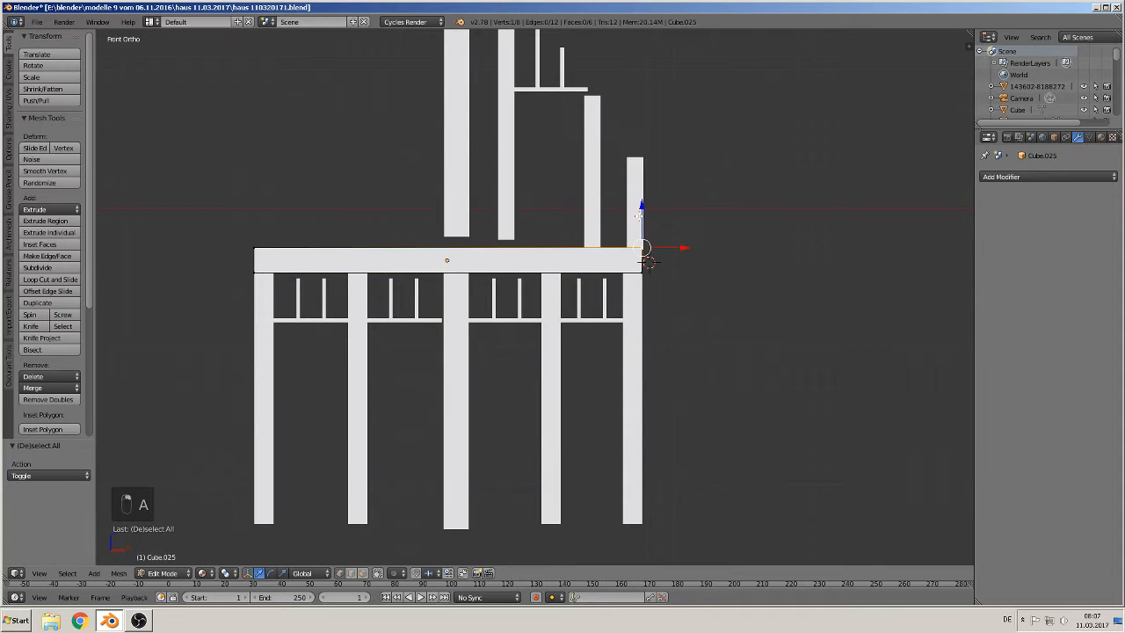
pyautogui.press('Tab')
# Step: Nudge the short right gable post -0.013 along X and lower the tall central gable post 0.085 along Z
pyautogui.rightClick(638, 222)
pyautogui.moveTo(674, 202); pyautogui.dragTo(673, 201)
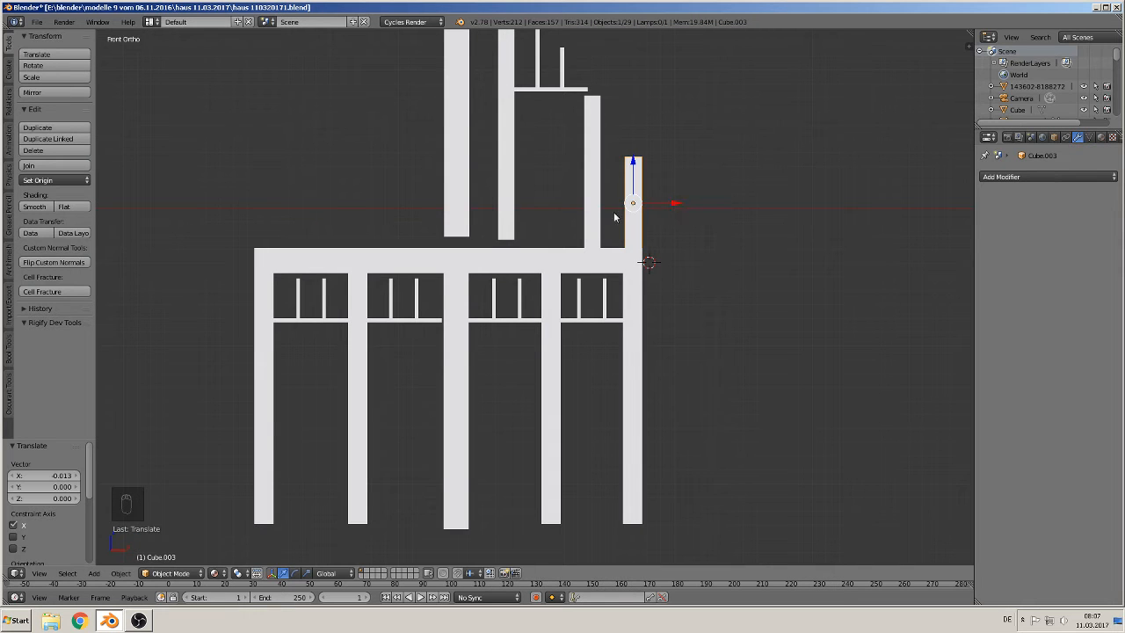
pyautogui.rightClick(508, 191)
pyautogui.keyDown('shift'); pyautogui.rightClick(459, 181); pyautogui.keyUp('shift')
pyautogui.moveTo(481, 72); pyautogui.dragTo(480, 81)
pyautogui.keyDown('shift'); pyautogui.moveTo(504, 82); pyautogui.dragTo(441, 186, button='middle'); pyautogui.keyUp('shift')
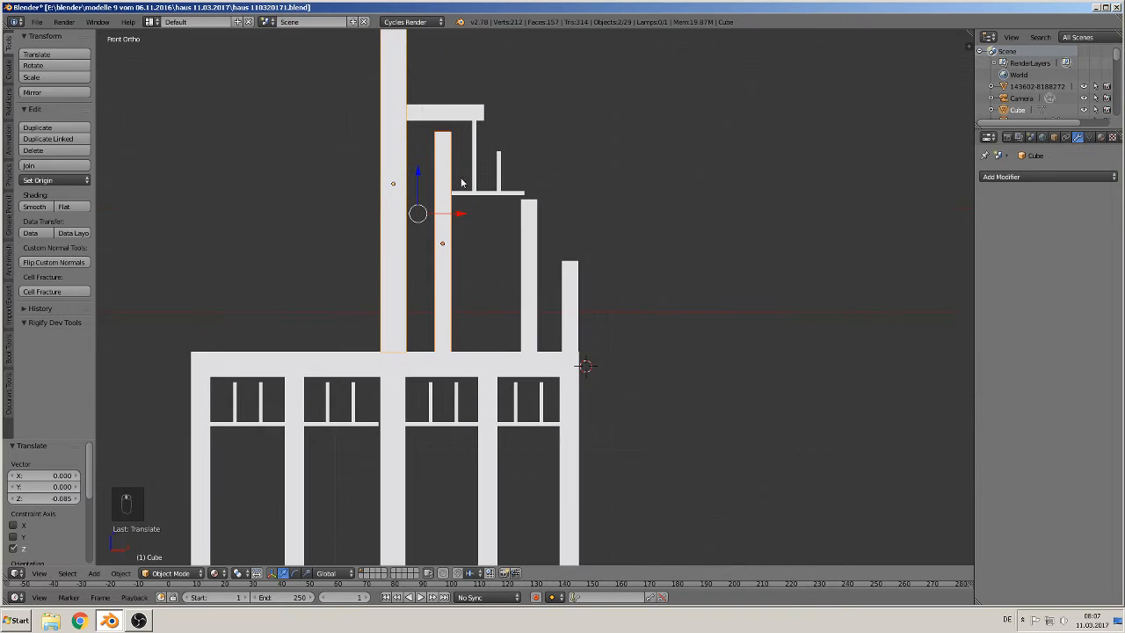
# Step: Lower the inner gable post 0.094 along Z, then lower the upper window bar with its two muntins 0.068
pyautogui.rightClick(444, 111)
pyautogui.moveTo(435, 77); pyautogui.dragTo(437, 90)
pyautogui.rightClick(474, 157)
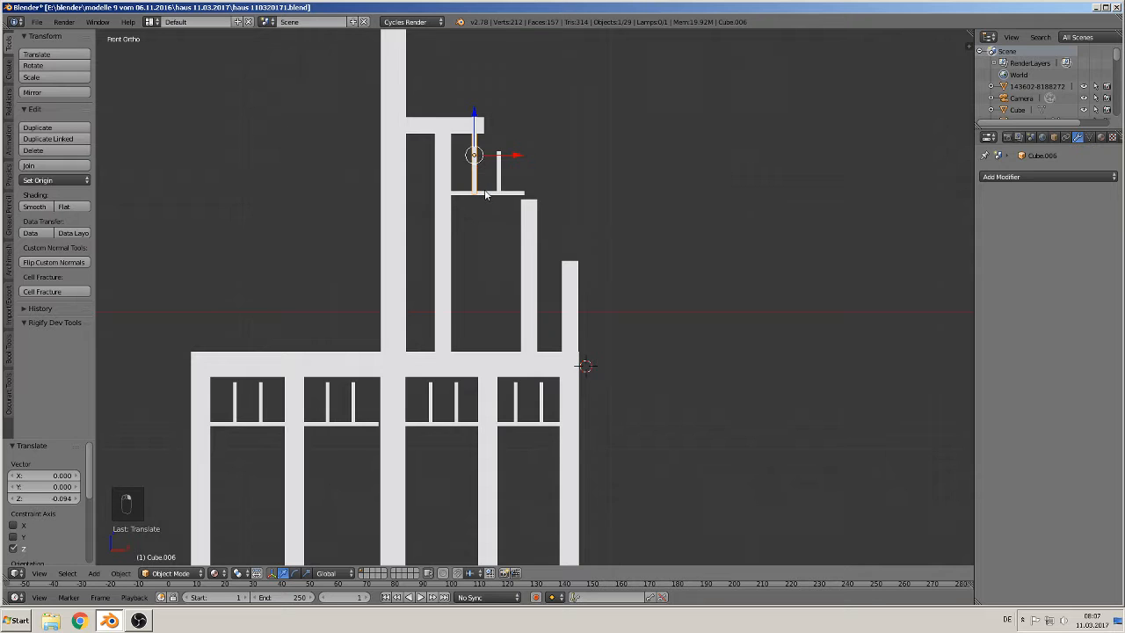
pyautogui.keyDown('shift'); pyautogui.rightClick(485, 193); pyautogui.keyUp('shift')
pyautogui.keyDown('shift'); pyautogui.rightClick(499, 176); pyautogui.keyUp('shift')
pyautogui.moveTo(484, 133); pyautogui.dragTo(489, 147)
# Step: Mark UV seams around the top and bottom faces of the tall central gable post
pyautogui.scroll(-3, 492, 166)
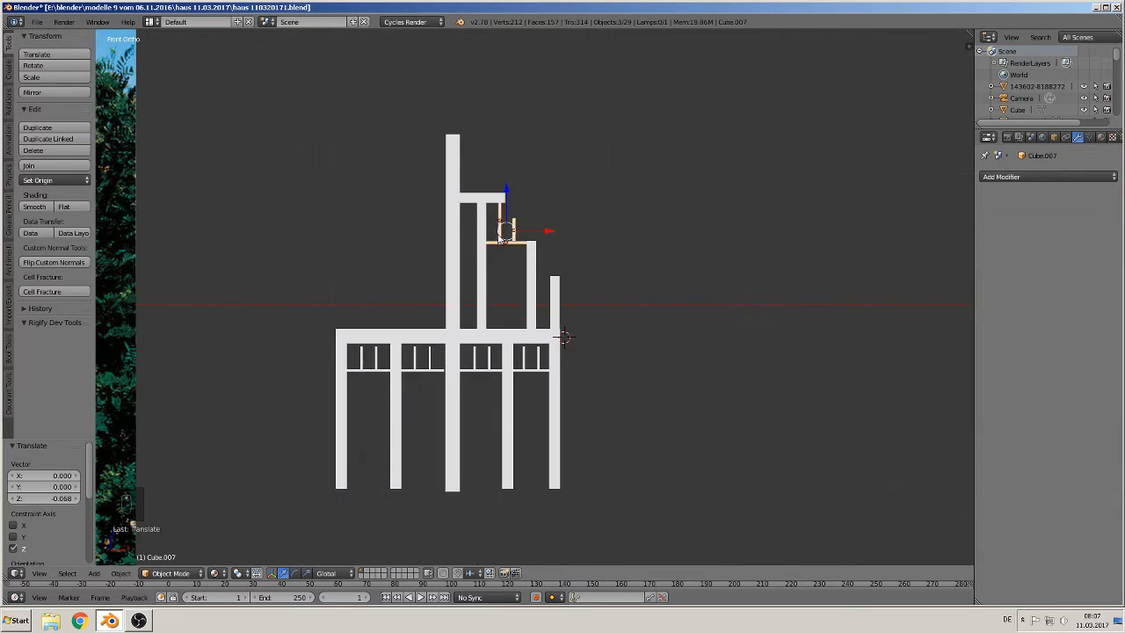
pyautogui.keyDown('shift'); pyautogui.moveTo(515, 231); pyautogui.dragTo(601, 243, button='middle'); pyautogui.keyUp('shift')
pyautogui.scroll(3, 611, 267)
pyautogui.scroll(-1, 613, 273)
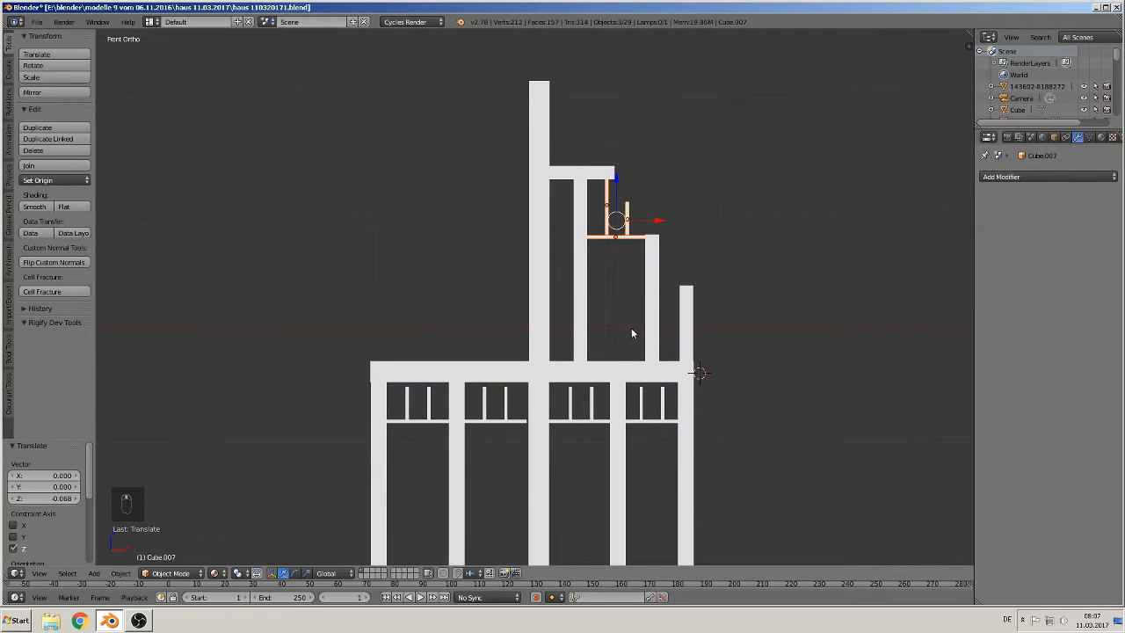
pyautogui.moveTo(631, 332); pyautogui.dragTo(600, 329, button='middle')
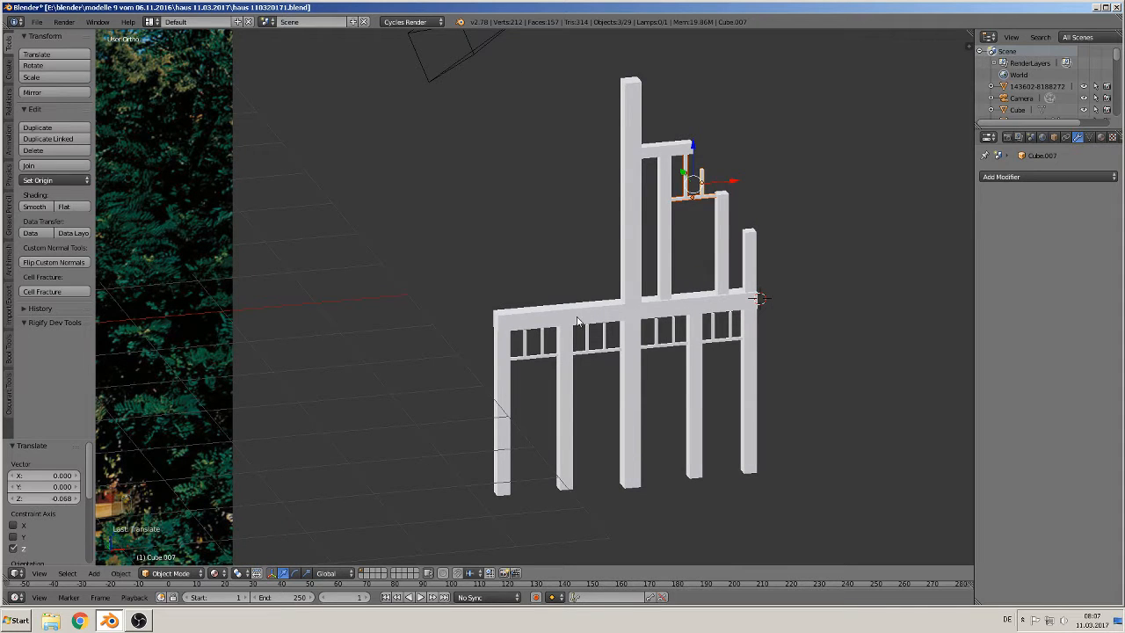
pyautogui.rightClick(635, 231)
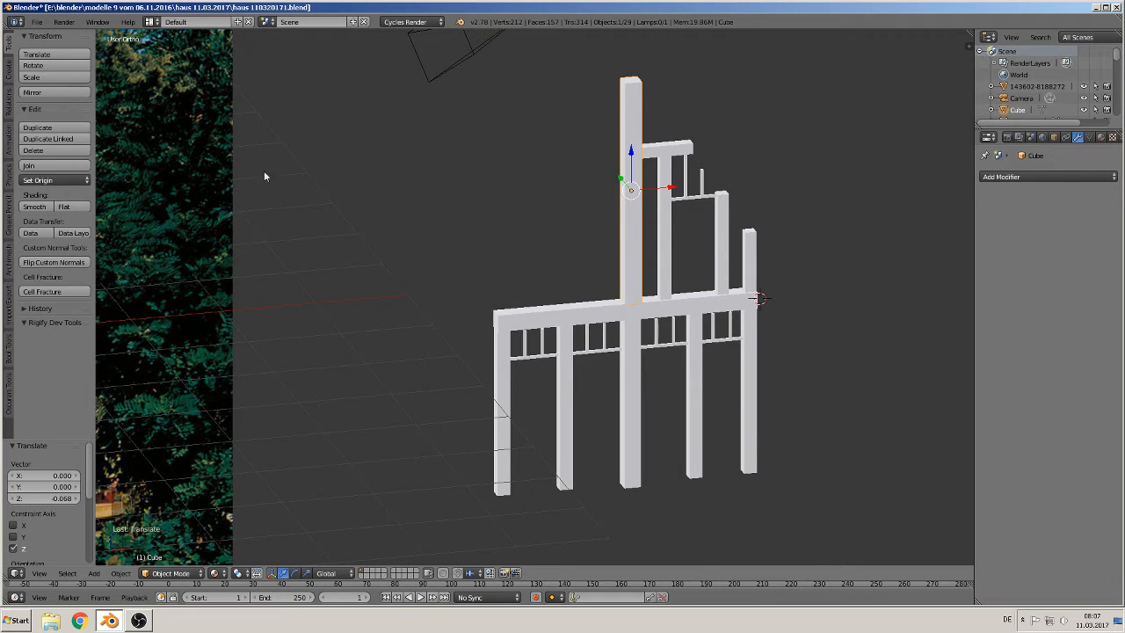
pyautogui.press('Tab')
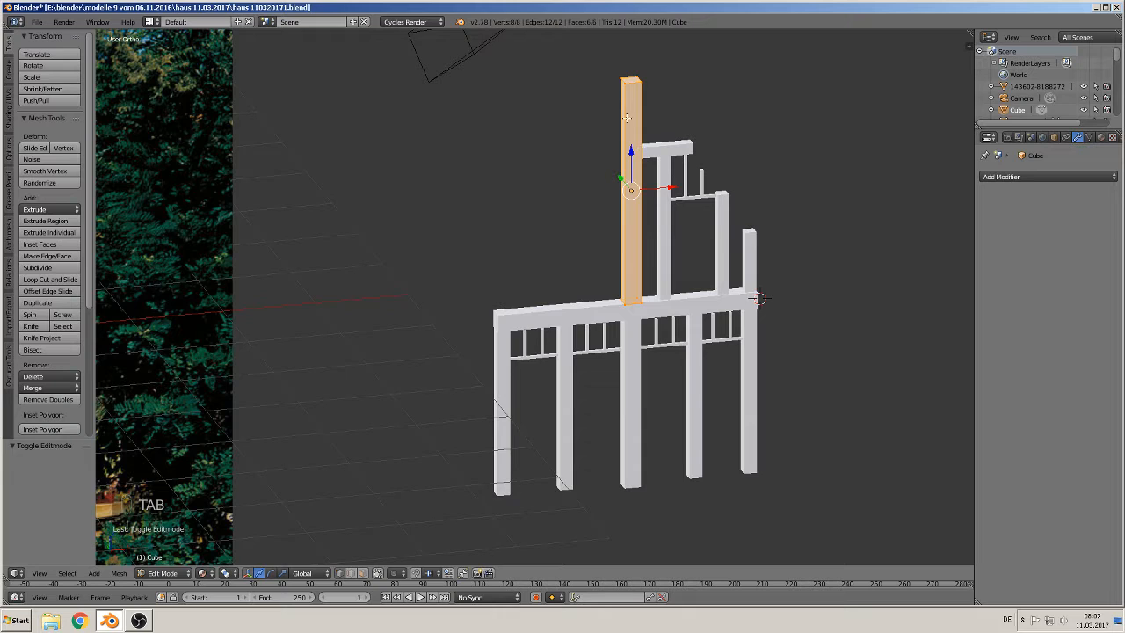
pyautogui.rightClick(632, 83)
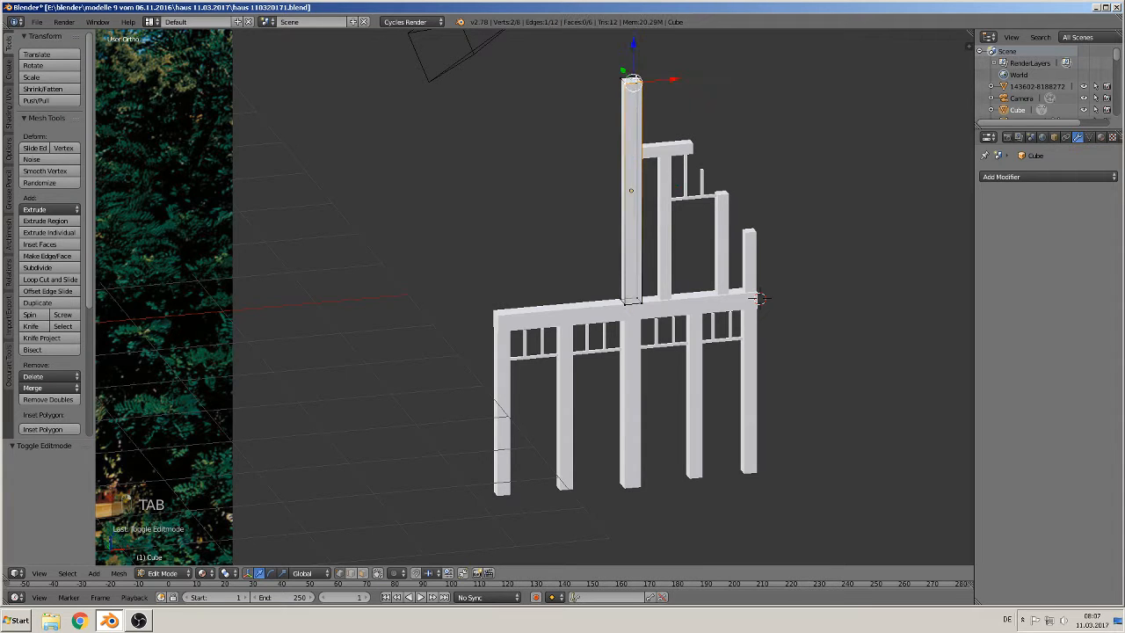
pyautogui.press('a')
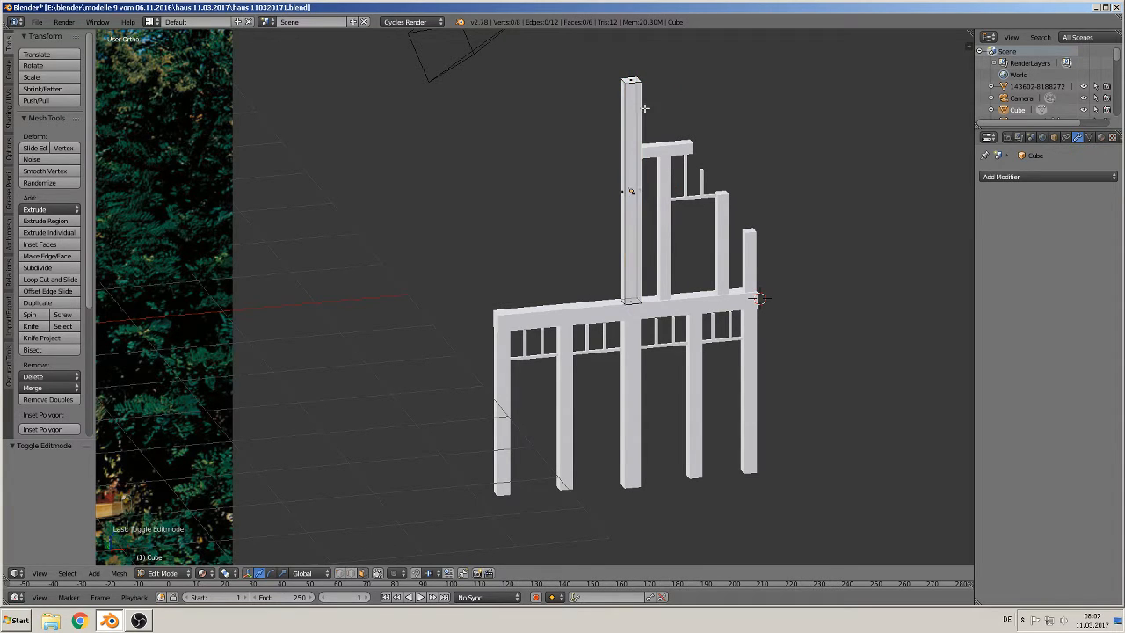
pyautogui.rightClick(640, 91)
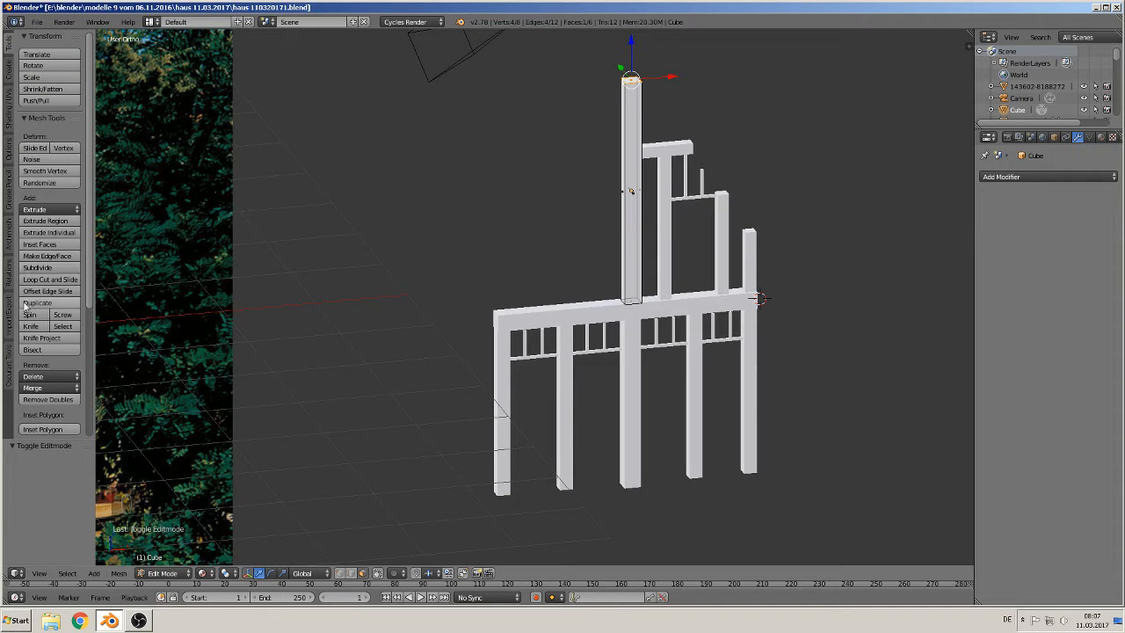
pyautogui.click(11, 112)
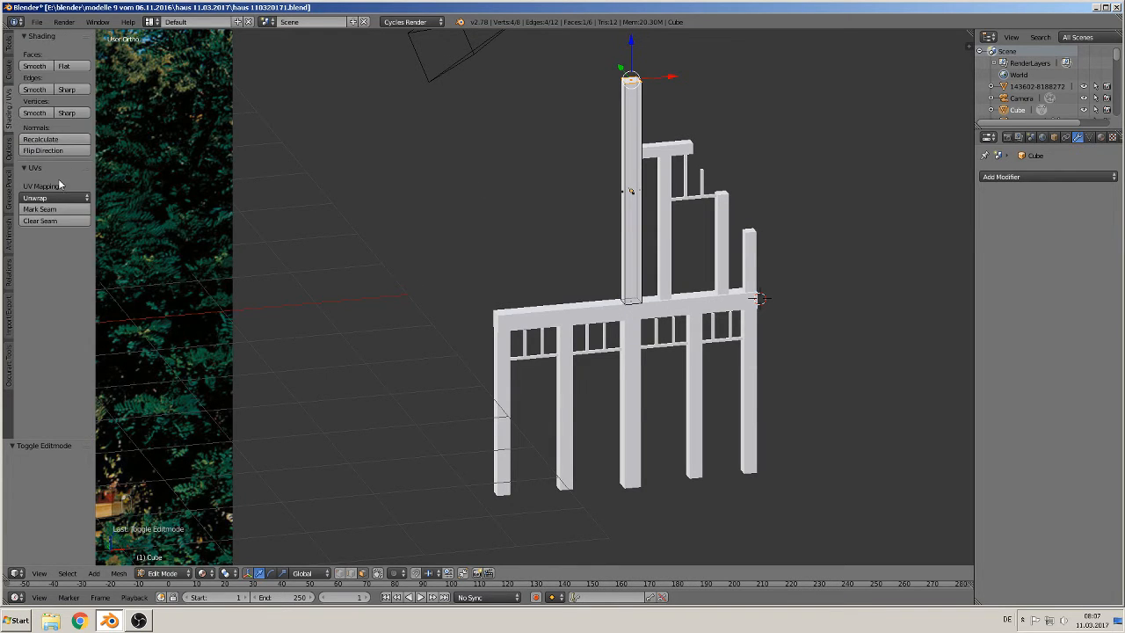
pyautogui.click(53, 209)
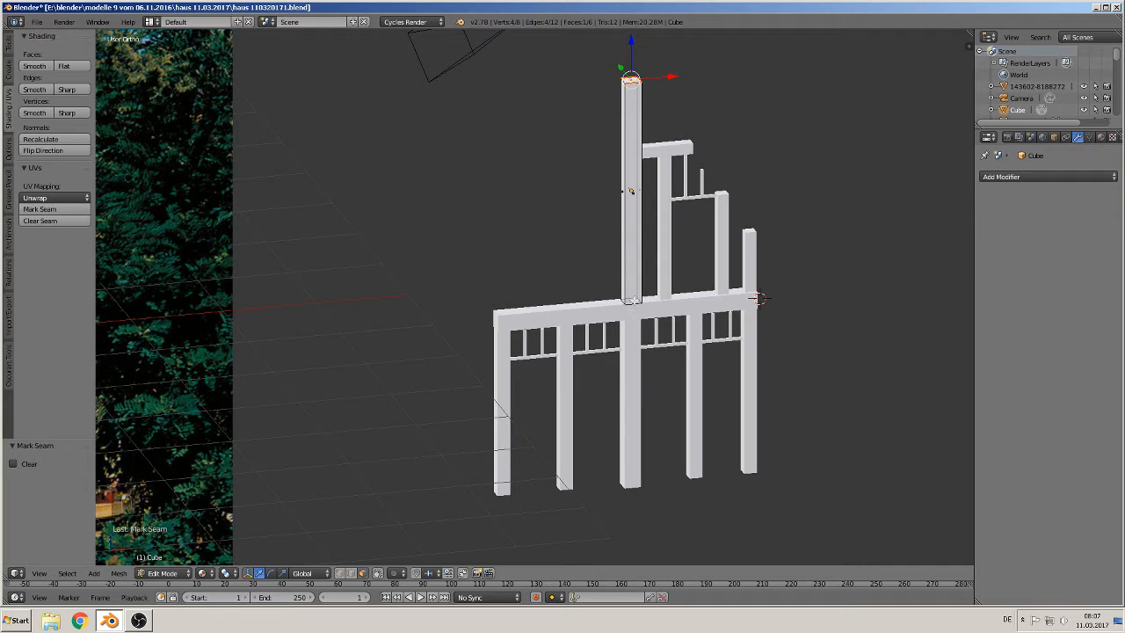
pyautogui.rightClick(631, 301)
pyautogui.click(53, 141)
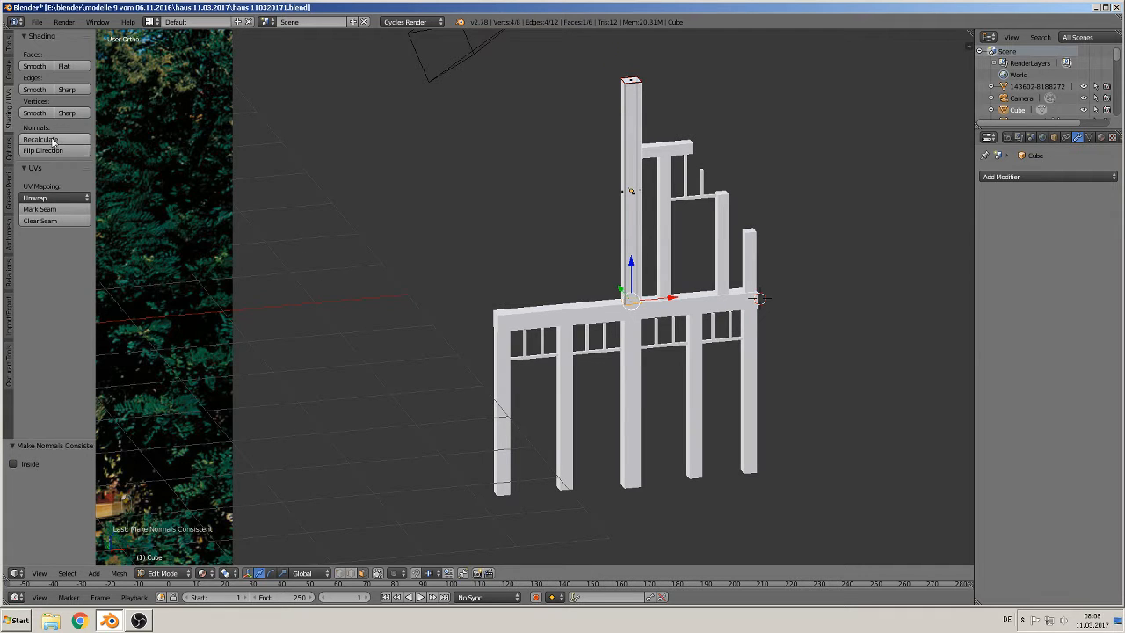
pyautogui.click(51, 209)
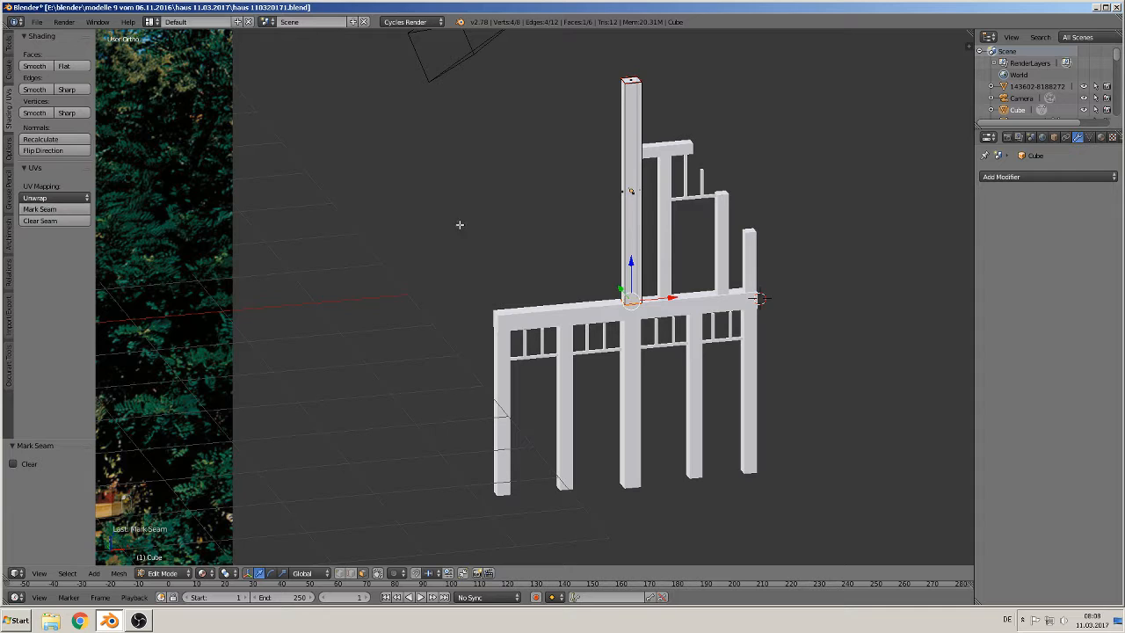
pyautogui.click(352, 573)
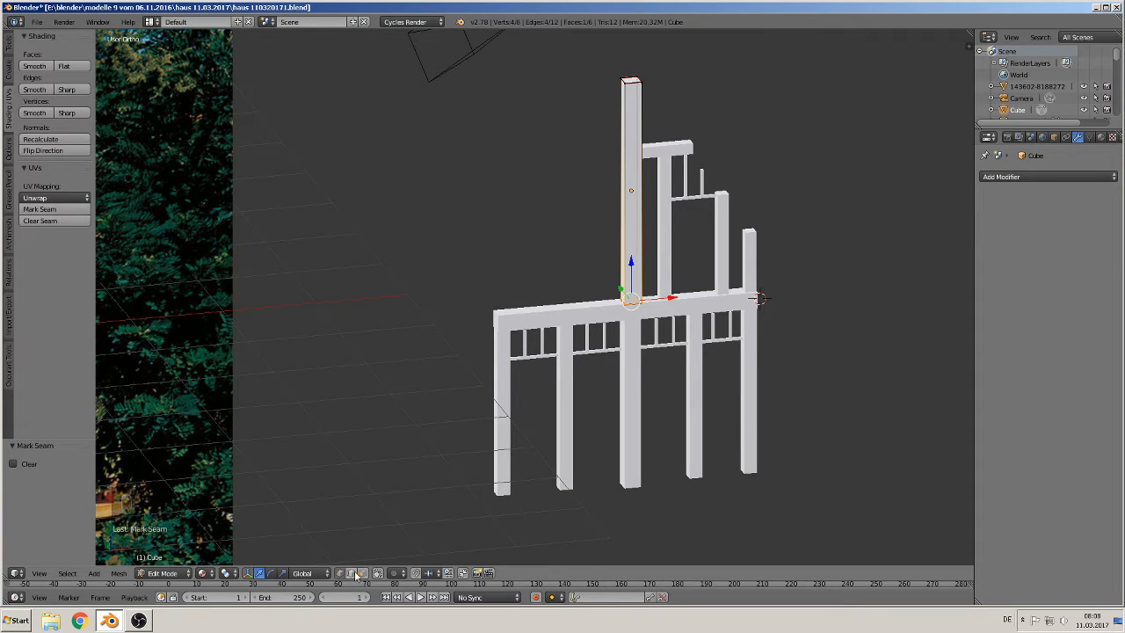
pyautogui.click(367, 573)
pyautogui.rightClick(614, 189)
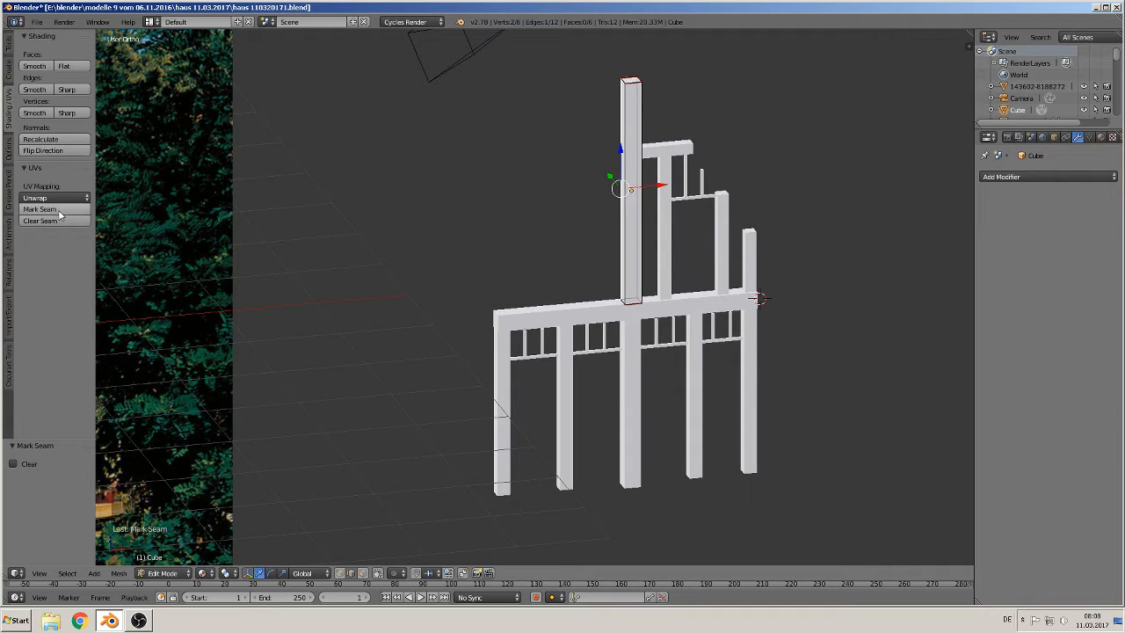
pyautogui.scroll(1, 557, 253)
pyautogui.keyDown('shift'); pyautogui.moveTo(557, 253); pyautogui.dragTo(367, 293, button='middle'); pyautogui.keyUp('shift')
pyautogui.scroll(2, 366, 294)
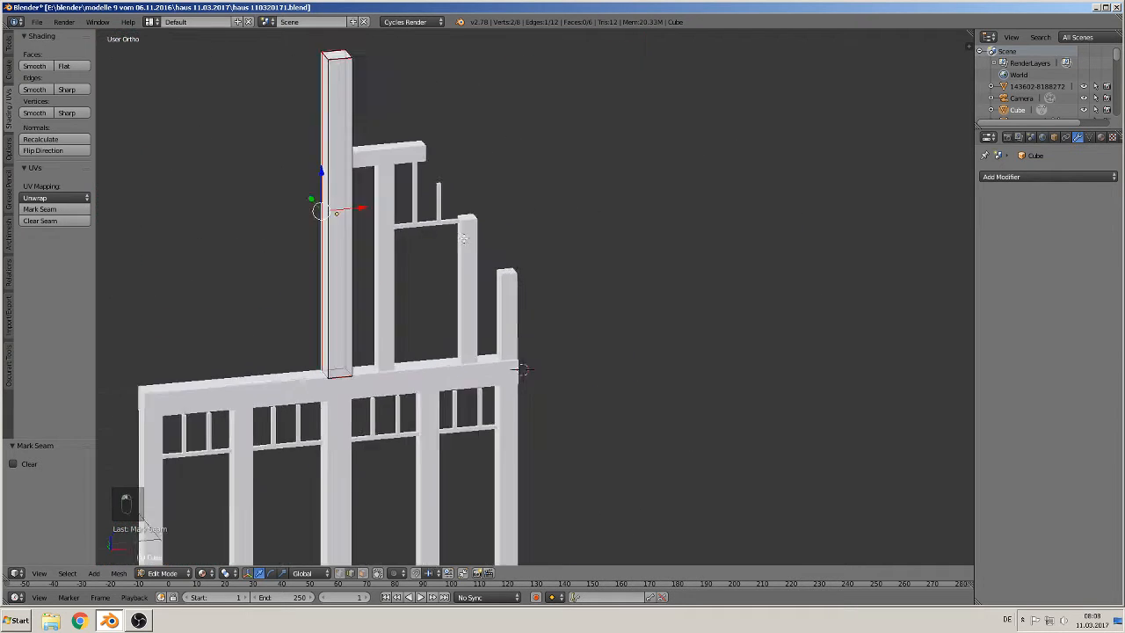
pyautogui.press('Tab')
pyautogui.moveTo(377, 202); pyautogui.dragTo(355, 202, button='middle')
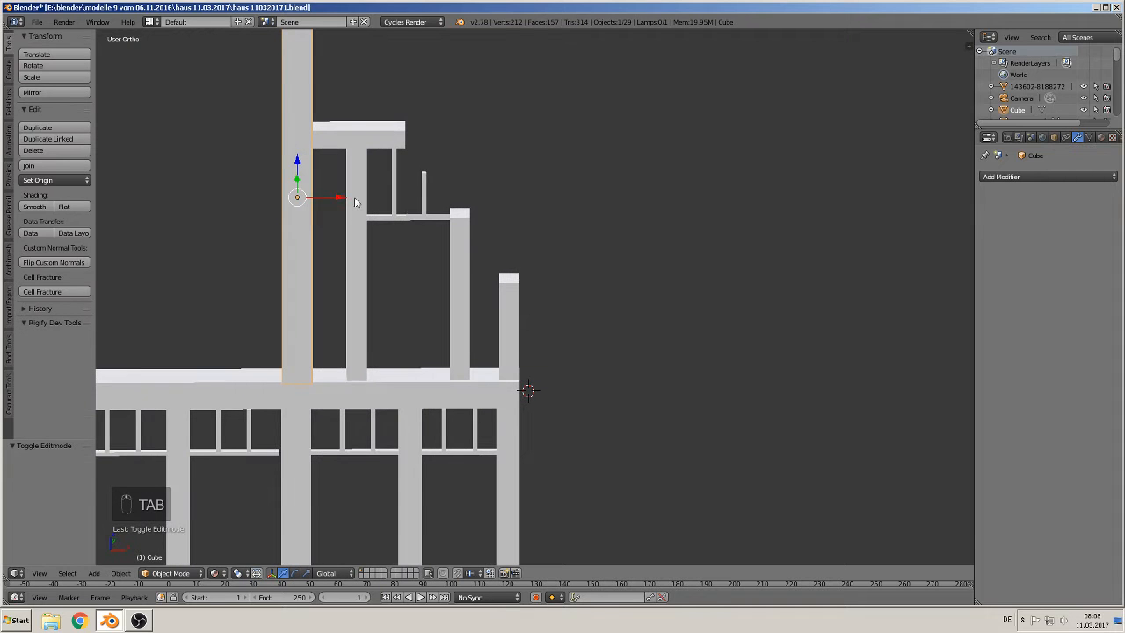
# Step: Mark UV seams on the upper gable beam's two end faces and one lengthwise edge
pyautogui.rightClick(355, 136)
pyautogui.press('Tab')
pyautogui.moveTo(351, 134); pyautogui.dragTo(269, 174, button='middle')
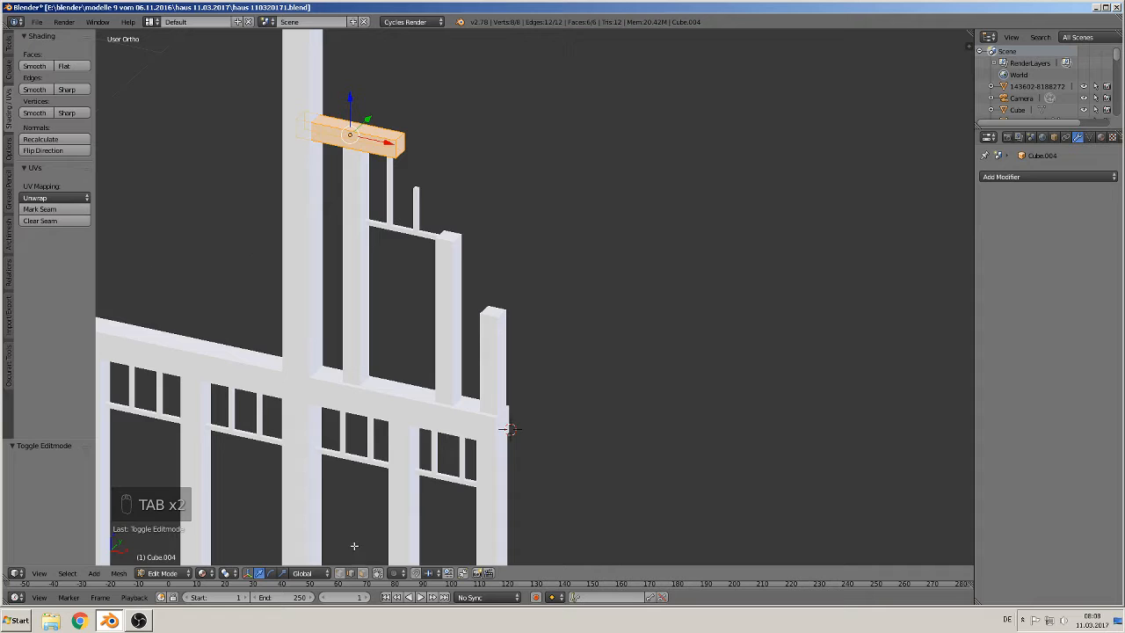
pyautogui.rightClick(404, 145)
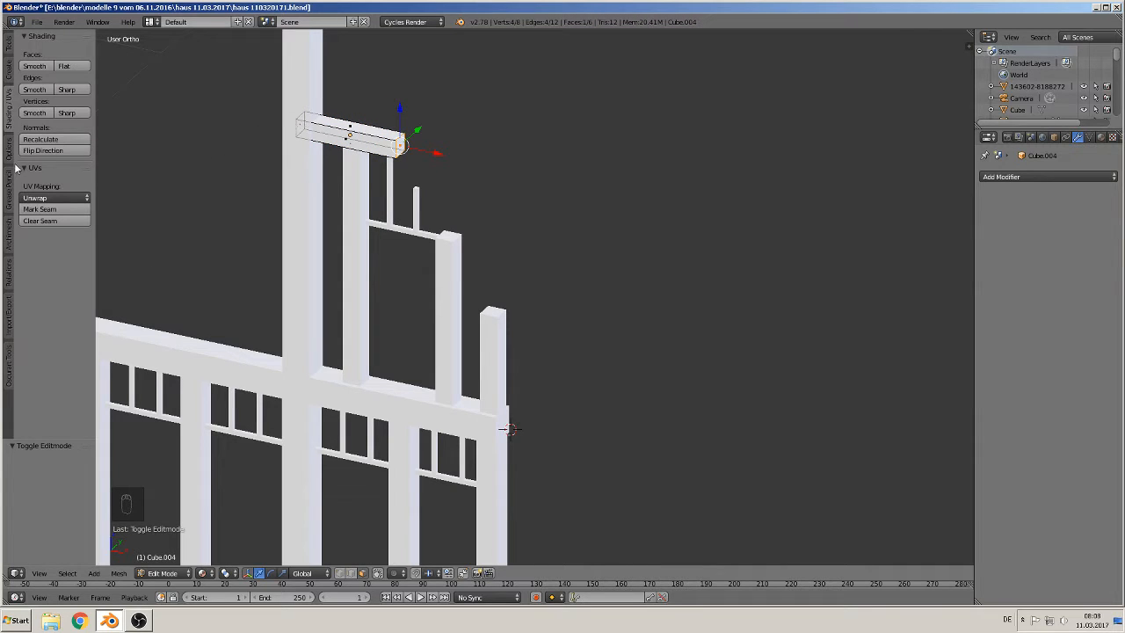
pyautogui.click(39, 209)
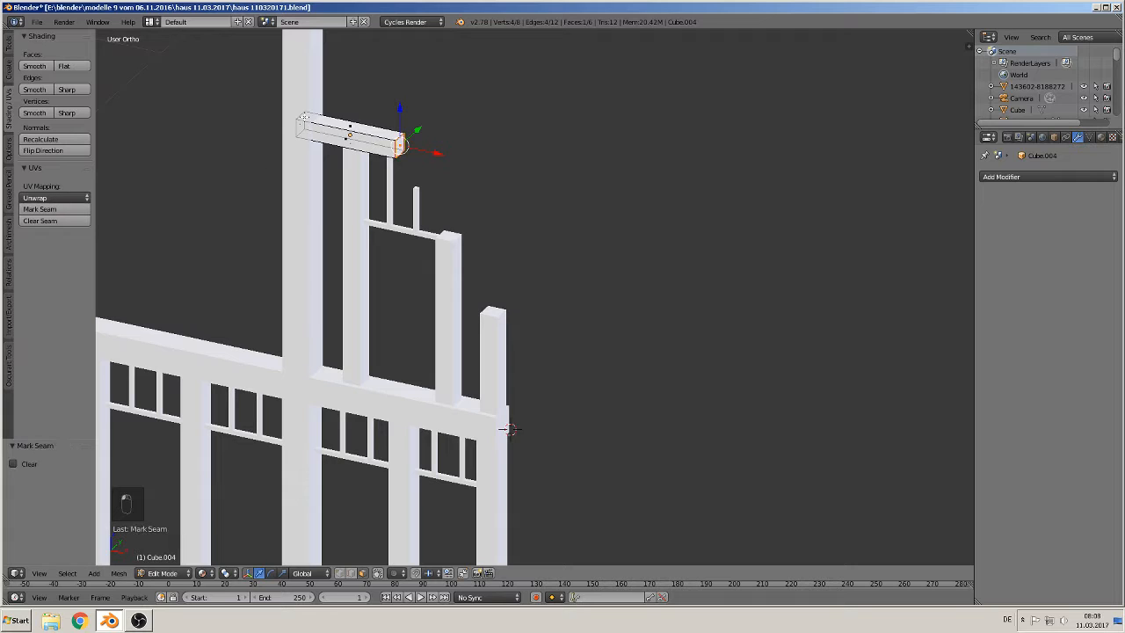
pyautogui.rightClick(297, 129)
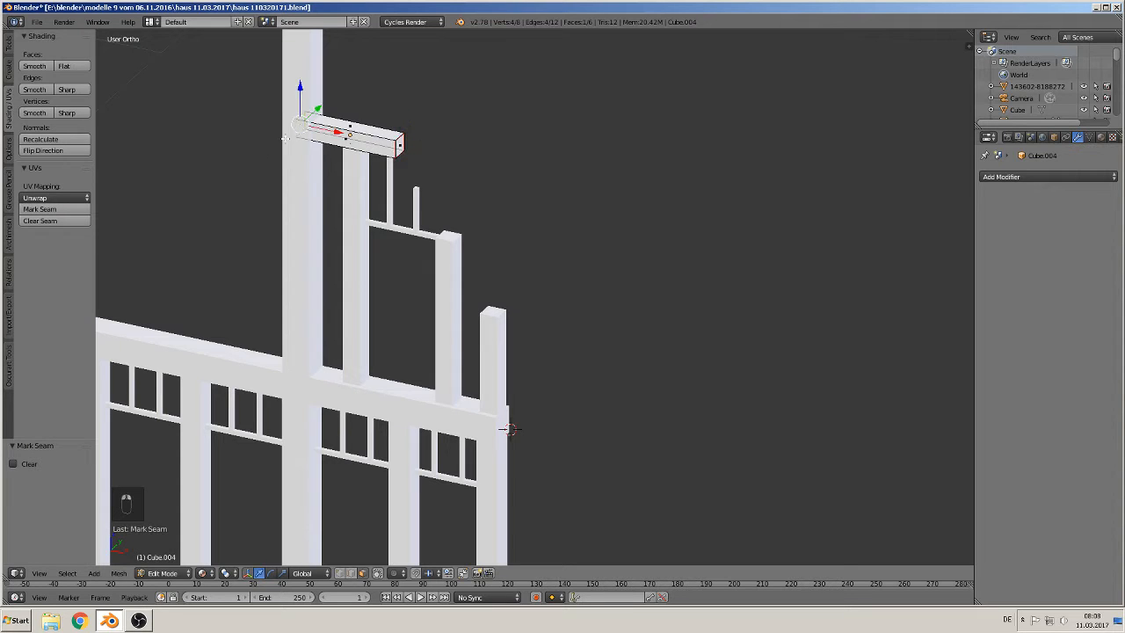
pyautogui.click(58, 211)
pyautogui.rightClick(387, 148)
pyautogui.click(53, 209)
pyautogui.press('a')
pyautogui.scroll(2, 425, 231)
pyautogui.press('Tab')
# Step: Mark UV seams around the top and bottom faces of the inner gable post
pyautogui.rightClick(261, 187)
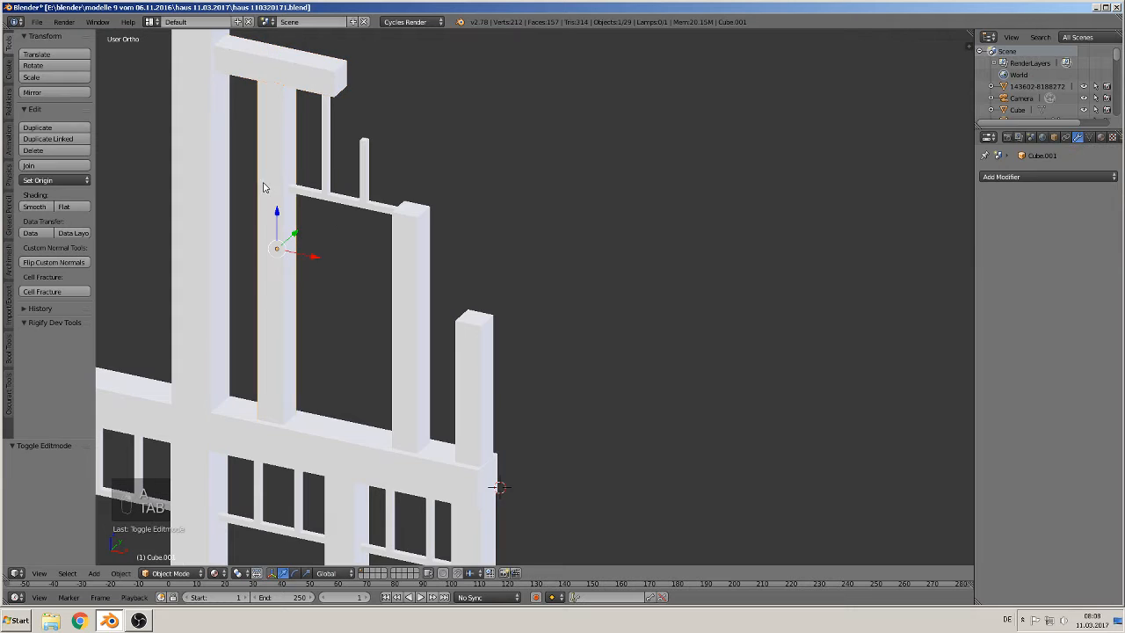
pyautogui.keyDown('shift'); pyautogui.moveTo(352, 186); pyautogui.dragTo(432, 233, button='middle'); pyautogui.keyUp('shift')
pyautogui.press('Tab')
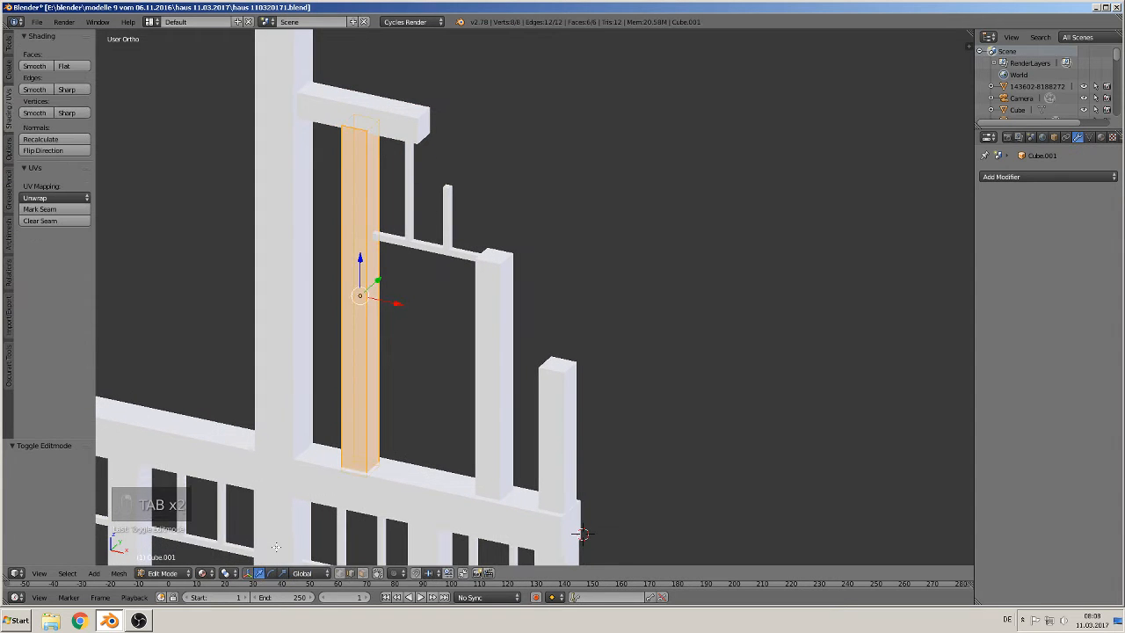
pyautogui.click(362, 573)
pyautogui.rightClick(362, 123)
pyautogui.keyDown('shift'); pyautogui.rightClick(360, 468); pyautogui.keyUp('shift')
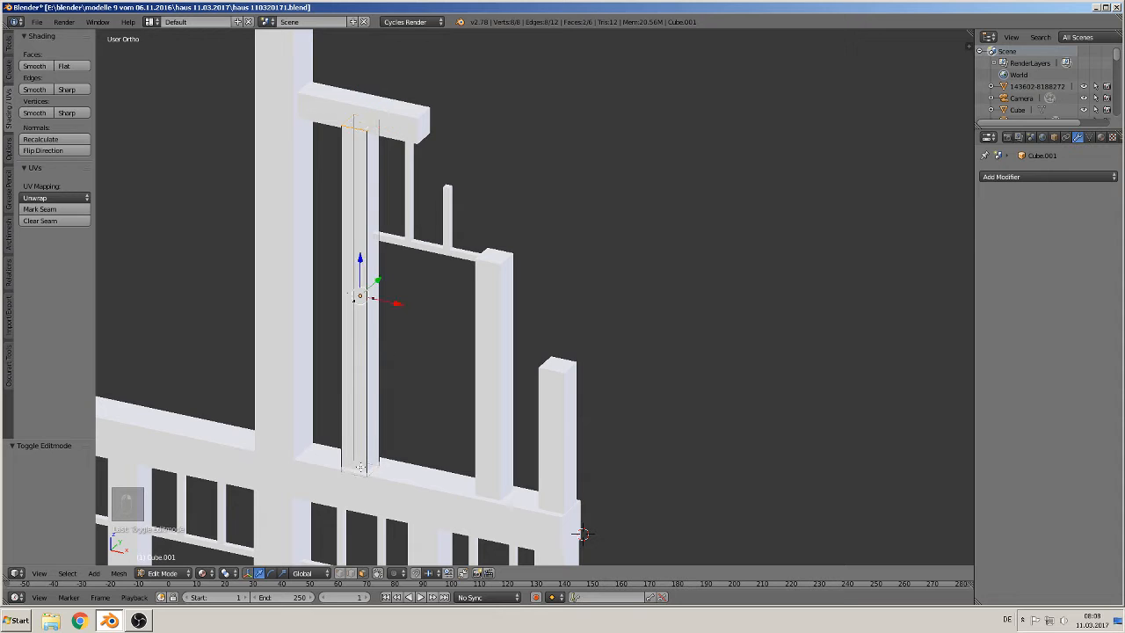
pyautogui.click(43, 209)
pyautogui.click(351, 573)
pyautogui.rightClick(355, 228)
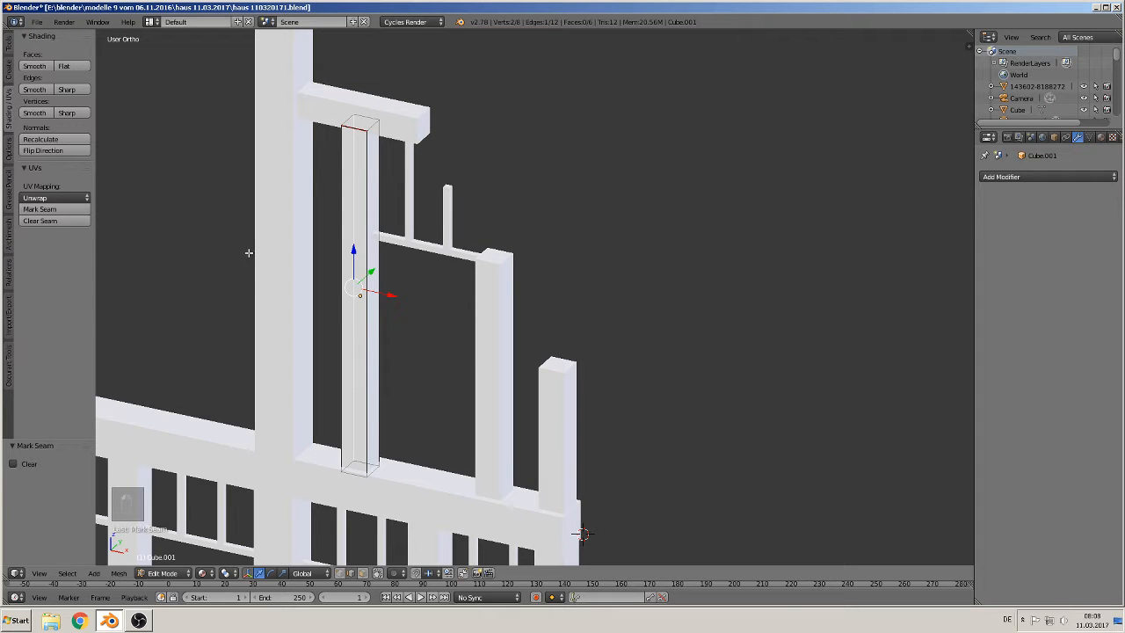
pyautogui.press('Tab')
# Step: Mark UV seams around the top and bottom faces of the left muntin above the upper window bar
pyautogui.rightClick(411, 210)
pyautogui.press('Tab')
pyautogui.scroll(2, 422, 158)
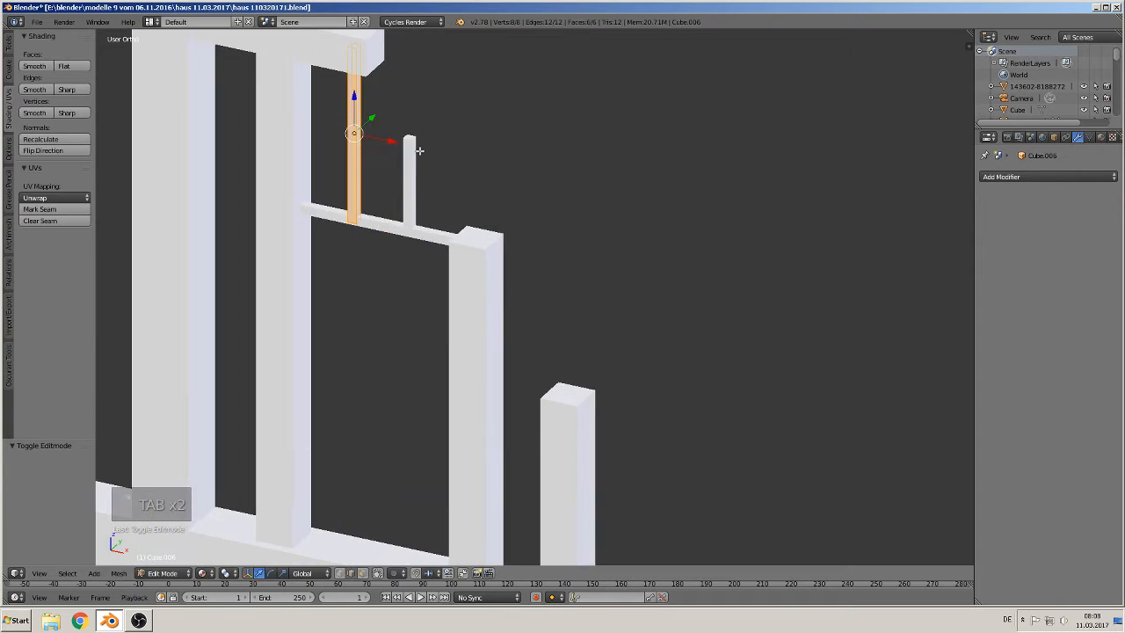
pyautogui.keyDown('shift'); pyautogui.moveTo(420, 152); pyautogui.dragTo(447, 318, button='middle'); pyautogui.keyUp('shift')
pyautogui.scroll(3, 346, 289)
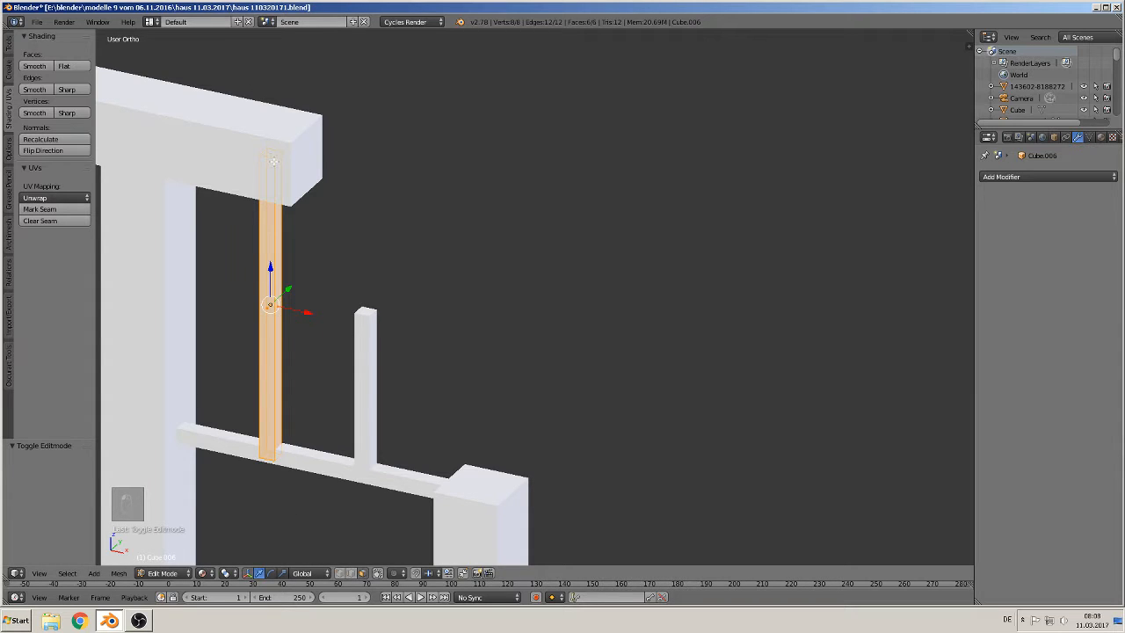
pyautogui.rightClick(273, 161)
pyautogui.keyDown('shift'); pyautogui.rightClick(268, 453); pyautogui.keyUp('shift')
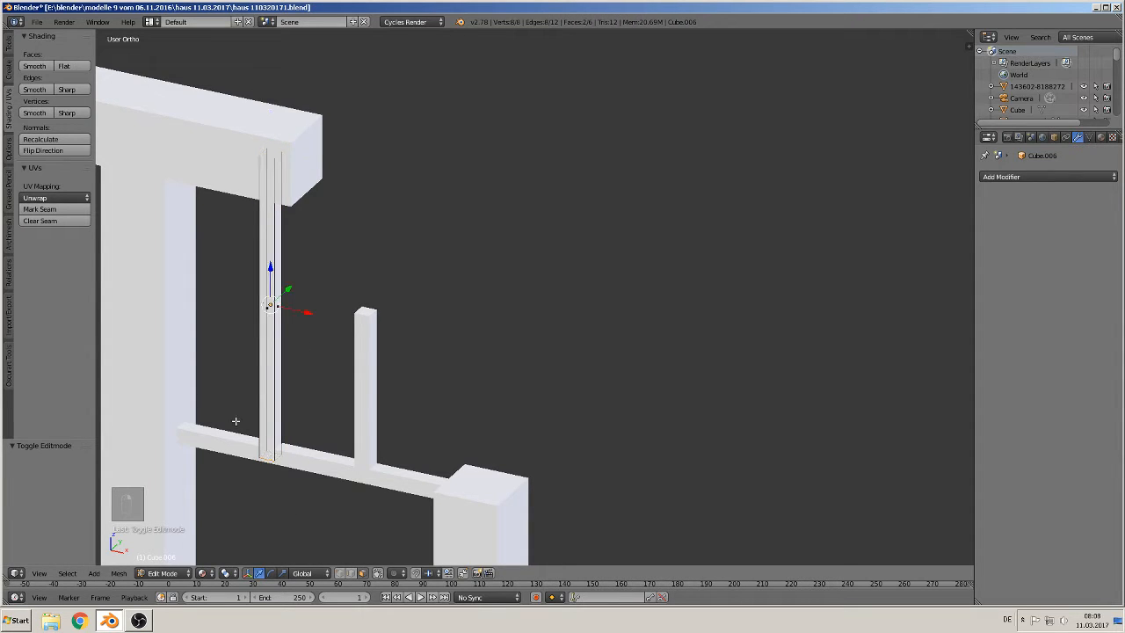
pyautogui.click(53, 210)
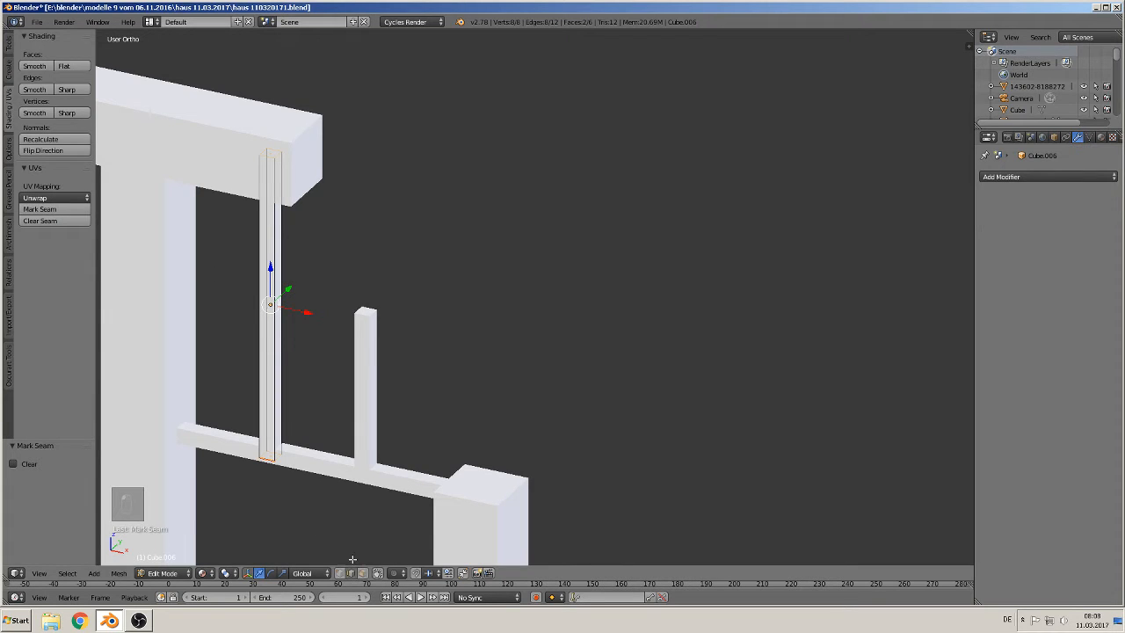
pyautogui.rightClick(270, 326)
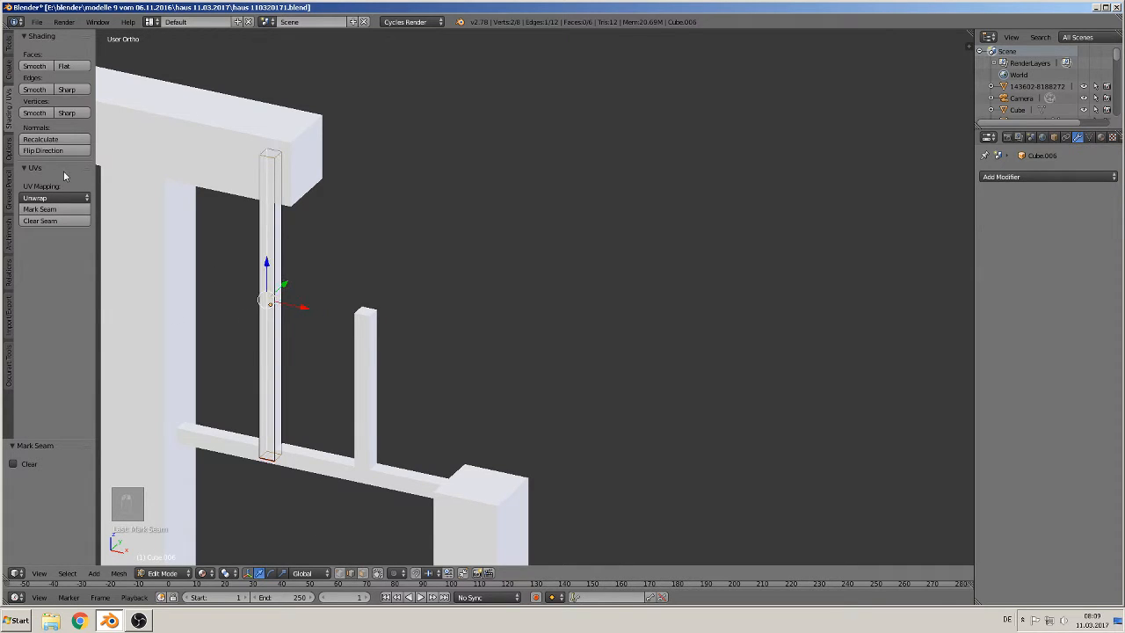
pyautogui.press('Tab')
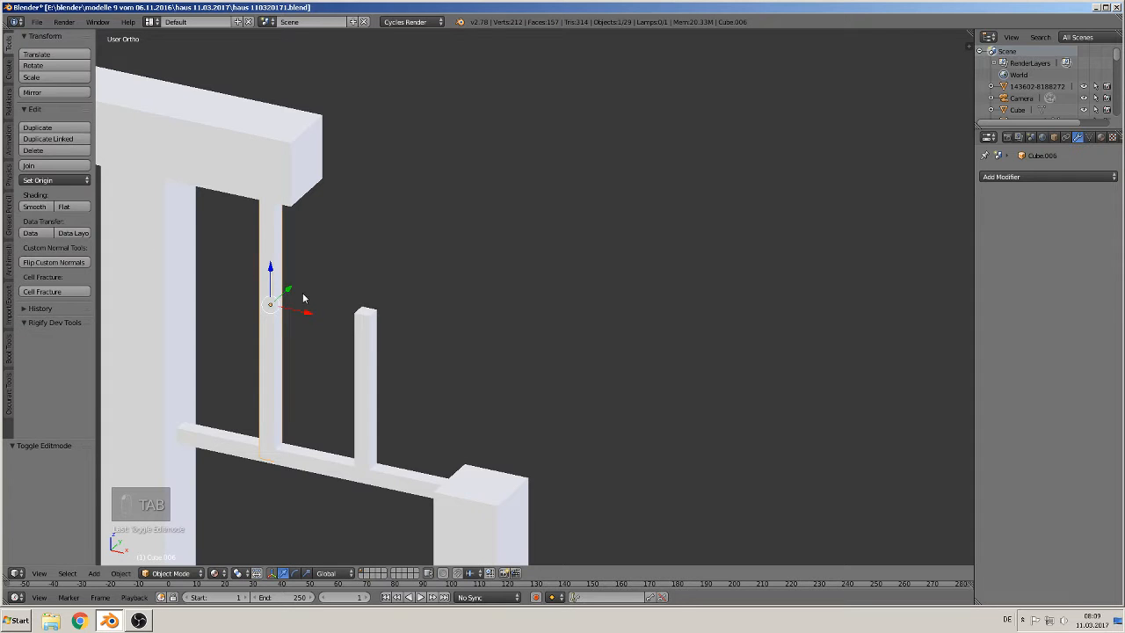
# Step: Mark UV seams on the right muntin's lengthwise edge and around its top and bottom faces
pyautogui.rightClick(369, 369)
pyautogui.press('Tab')
pyautogui.rightClick(384, 336)
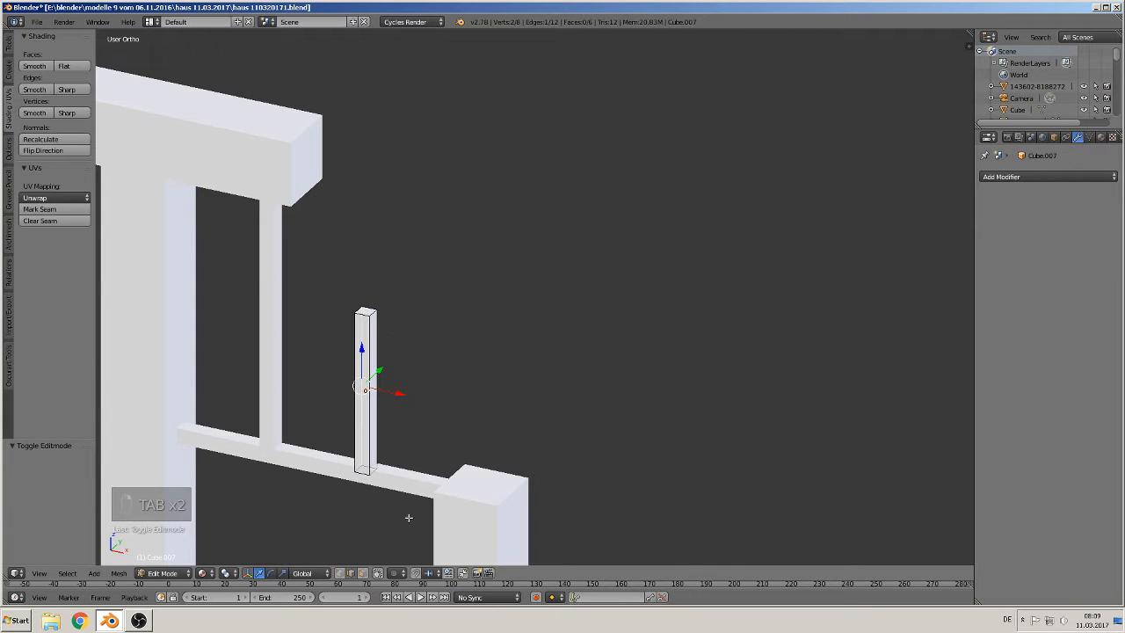
pyautogui.click(40, 209)
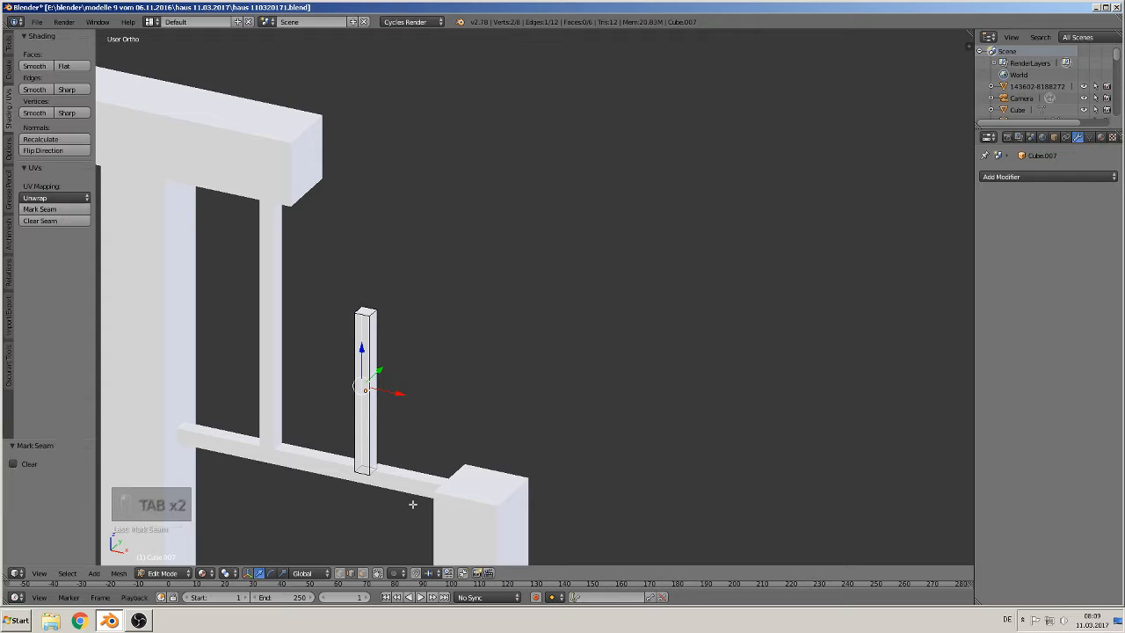
pyautogui.click(364, 573)
pyautogui.rightClick(366, 312)
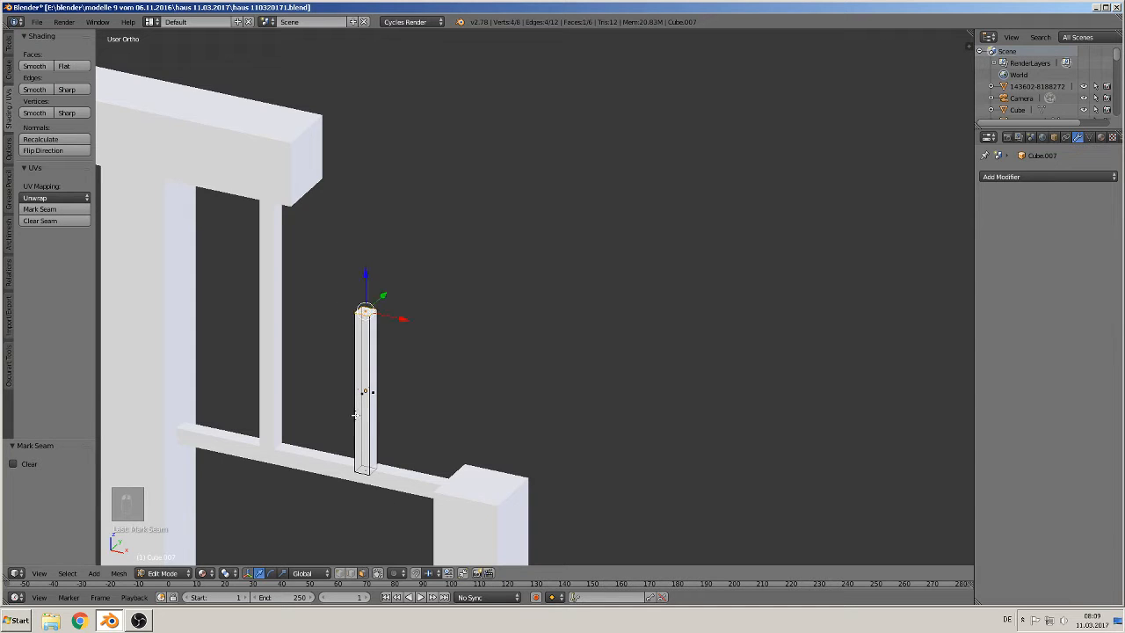
pyautogui.keyDown('shift'); pyautogui.rightClick(361, 457); pyautogui.keyUp('shift')
pyautogui.click(40, 210)
# Step: Mark UV seams on both end faces of the upper window bar
pyautogui.keyDown('shift'); pyautogui.moveTo(416, 329); pyautogui.dragTo(598, 125, button='middle'); pyautogui.keyUp('shift')
pyautogui.press('Tab')
pyautogui.rightClick(498, 256)
pyautogui.press('Tab')
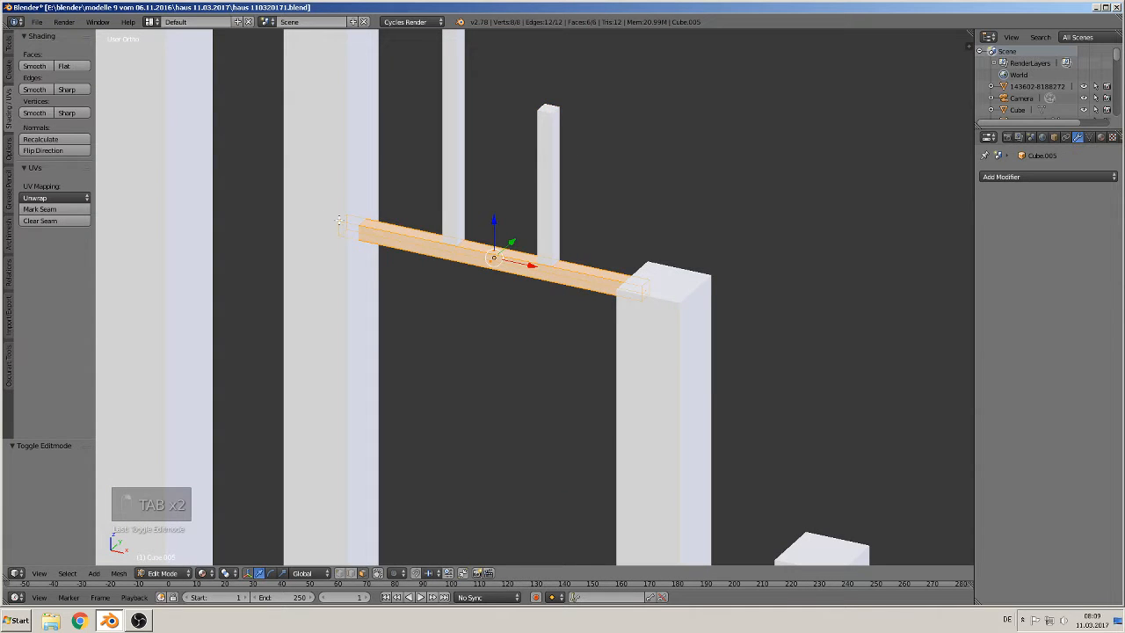
pyautogui.rightClick(342, 227)
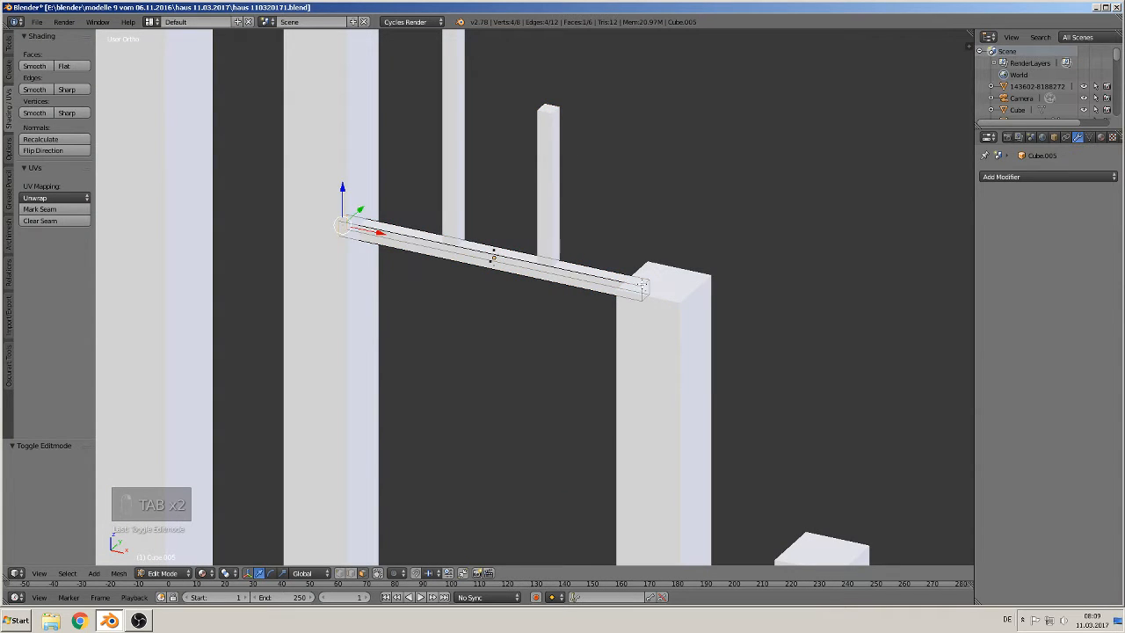
pyautogui.keyDown('shift'); pyautogui.rightClick(642, 284); pyautogui.keyUp('shift')
pyautogui.click(39, 210)
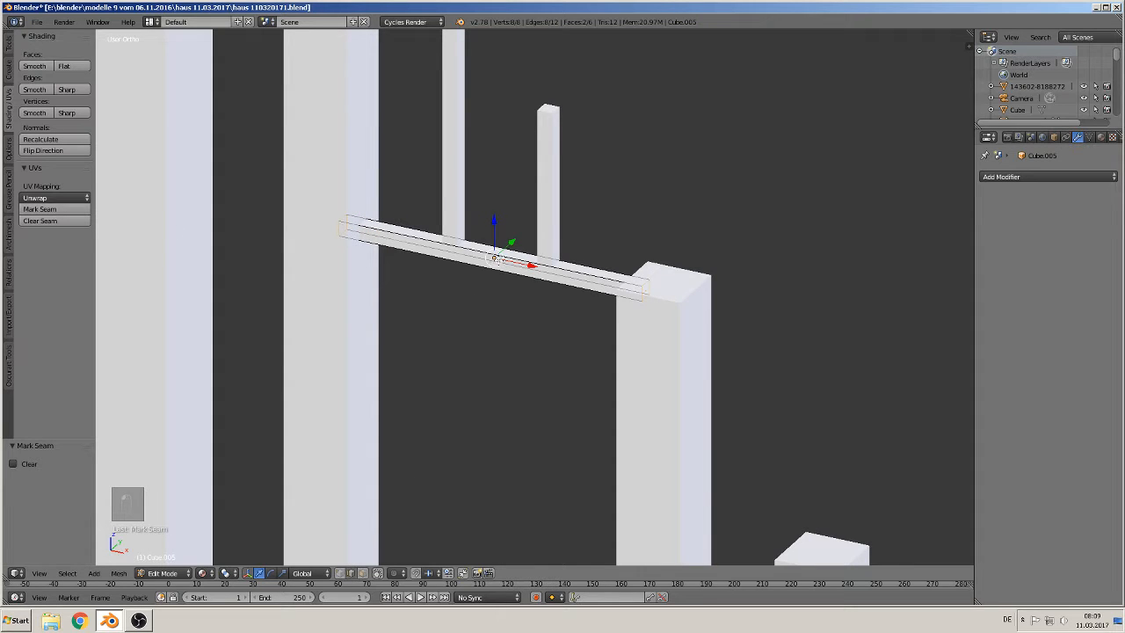
pyautogui.rightClick(378, 264)
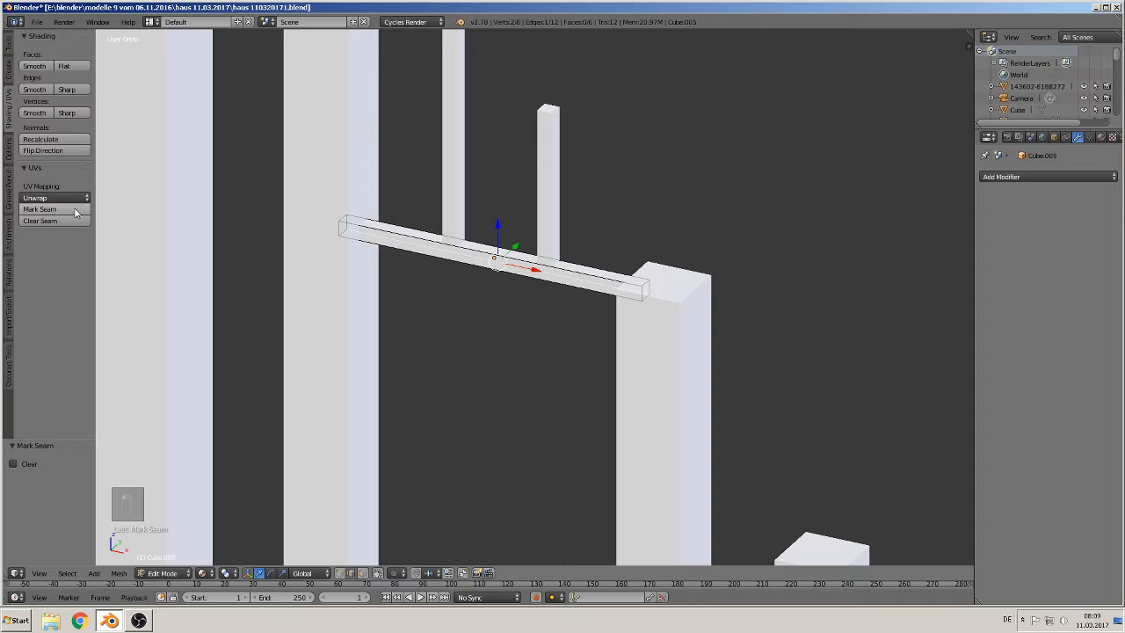
pyautogui.moveTo(351, 281); pyautogui.dragTo(487, 326, button='middle')
pyautogui.press('Tab')
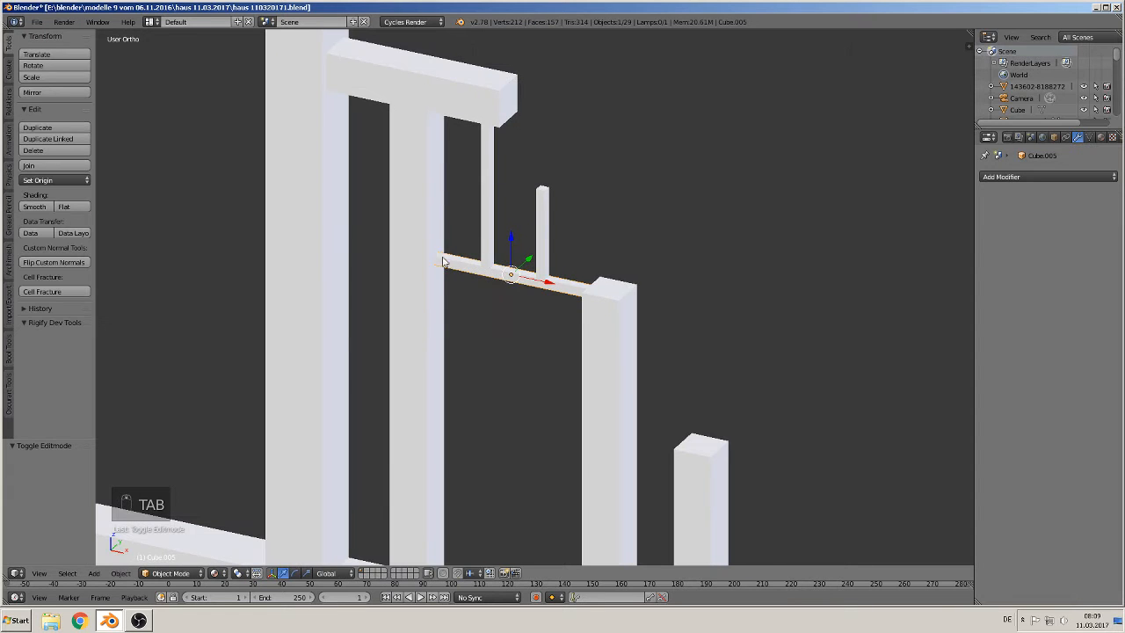
# Step: Re-mark UV seams on the top and bottom faces of the inner gable post, then select one lengthwise edge
pyautogui.press('Tab')
pyautogui.press('Tab')
pyautogui.rightClick(419, 238)
pyautogui.press('Tab')
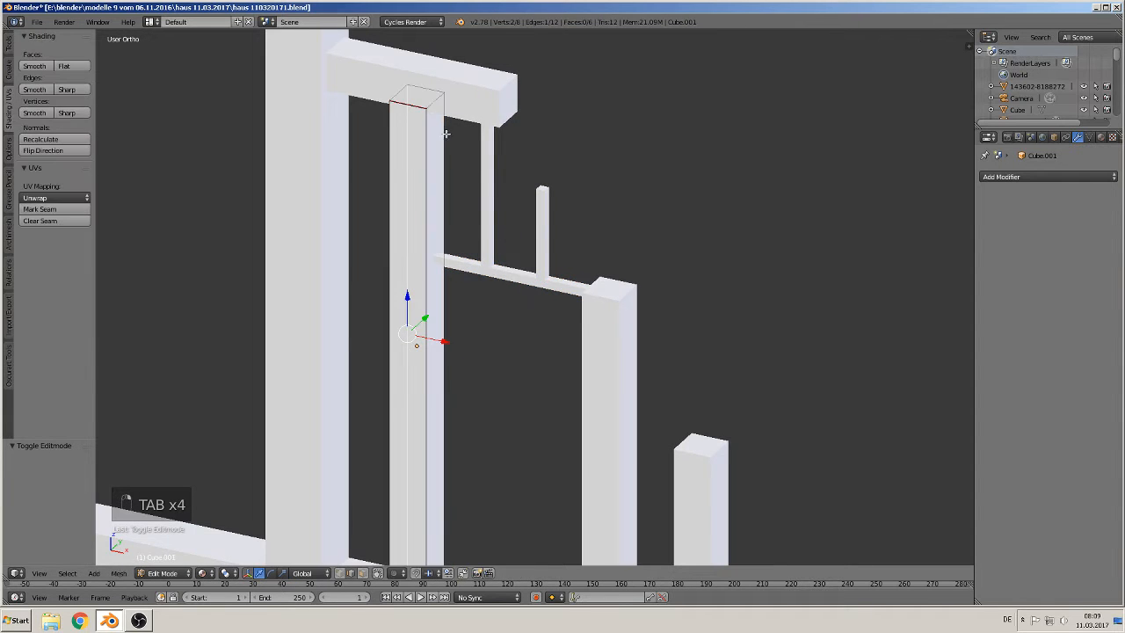
pyautogui.press('a')
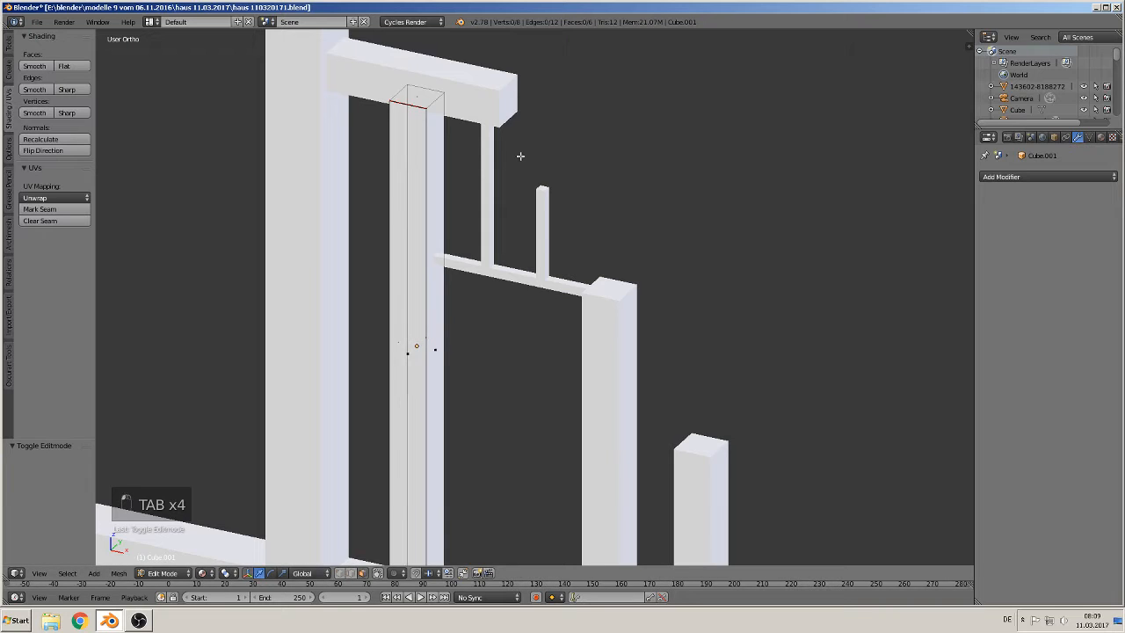
pyautogui.rightClick(413, 99)
pyautogui.keyDown('shift'); pyautogui.scroll(-3, 452, 334); pyautogui.keyUp('shift')
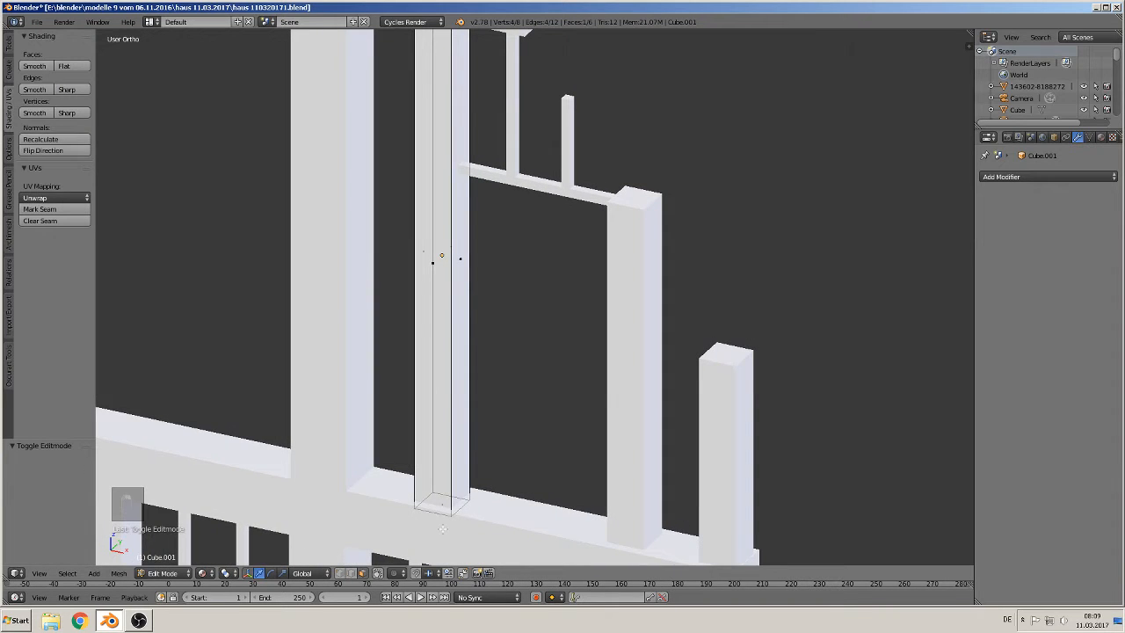
pyautogui.keyDown('shift'); pyautogui.rightClick(437, 513); pyautogui.keyUp('shift')
pyautogui.click(40, 209)
pyautogui.click(351, 573)
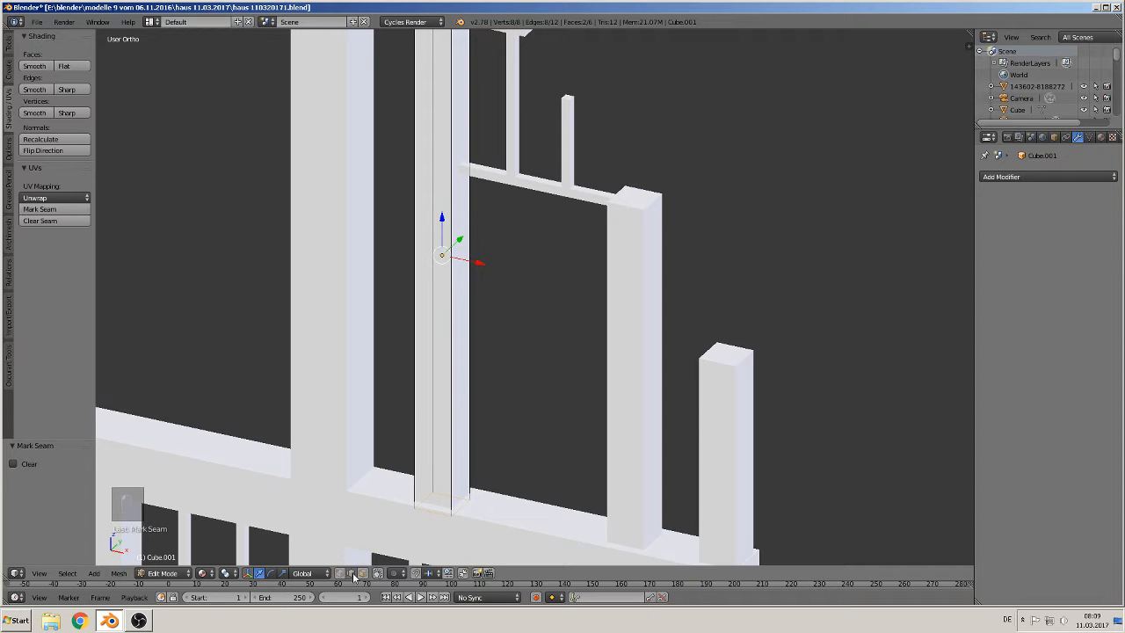
pyautogui.rightClick(430, 301)
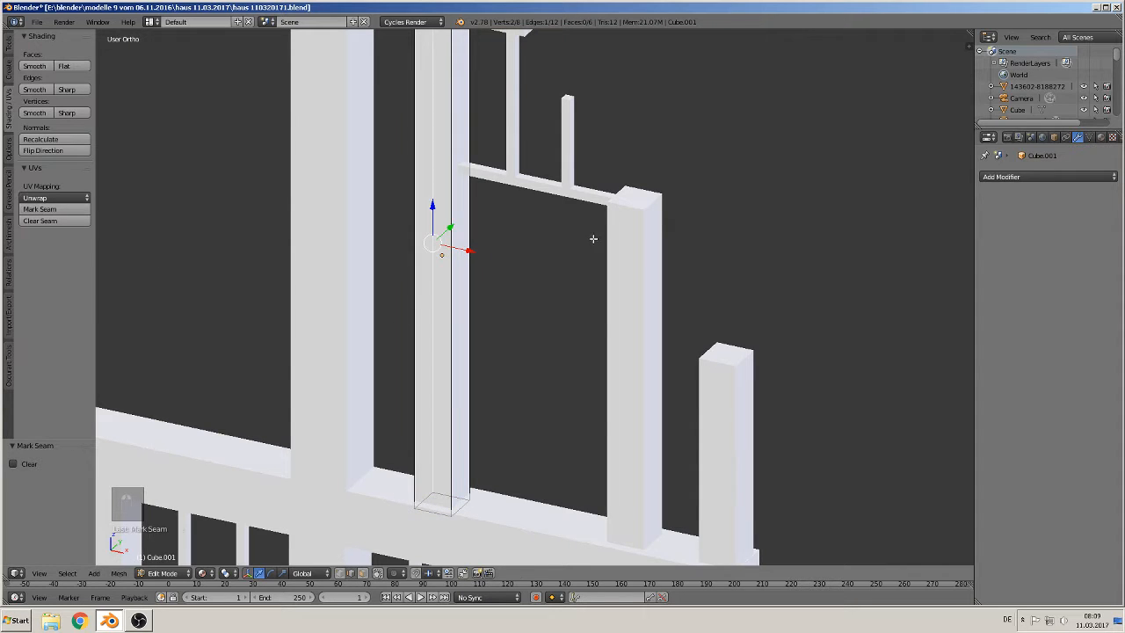
pyautogui.press('Tab')
# Step: Mark a UV seam on a lengthwise edge of the right gable window post and select its top and bottom faces
pyautogui.rightClick(634, 235)
pyautogui.press('Tab')
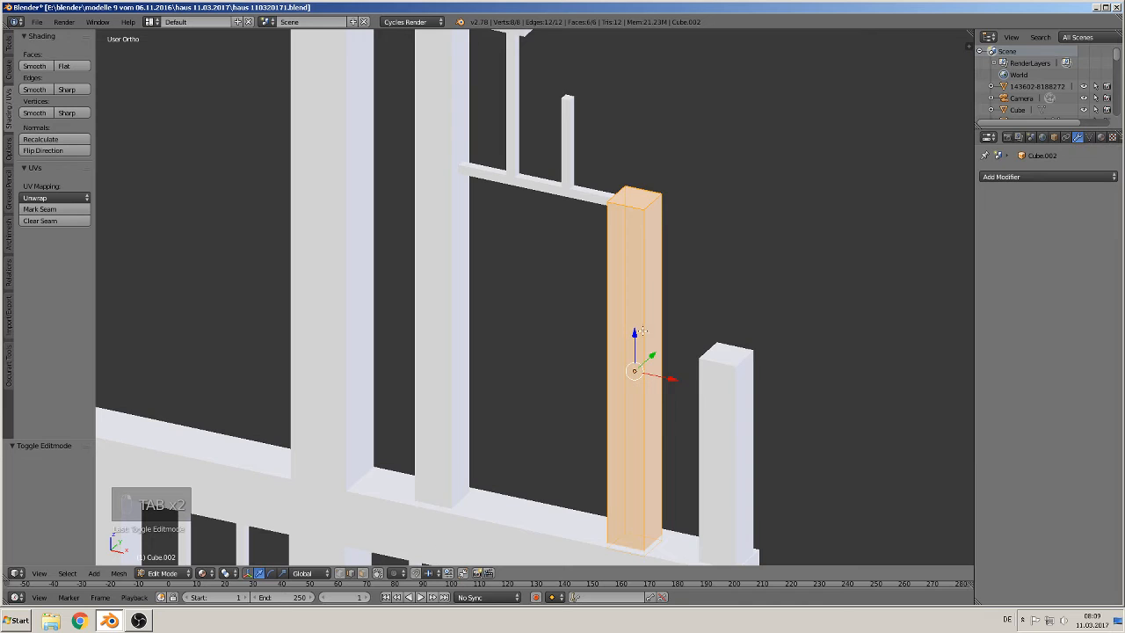
pyautogui.rightClick(624, 340)
pyautogui.click(39, 209)
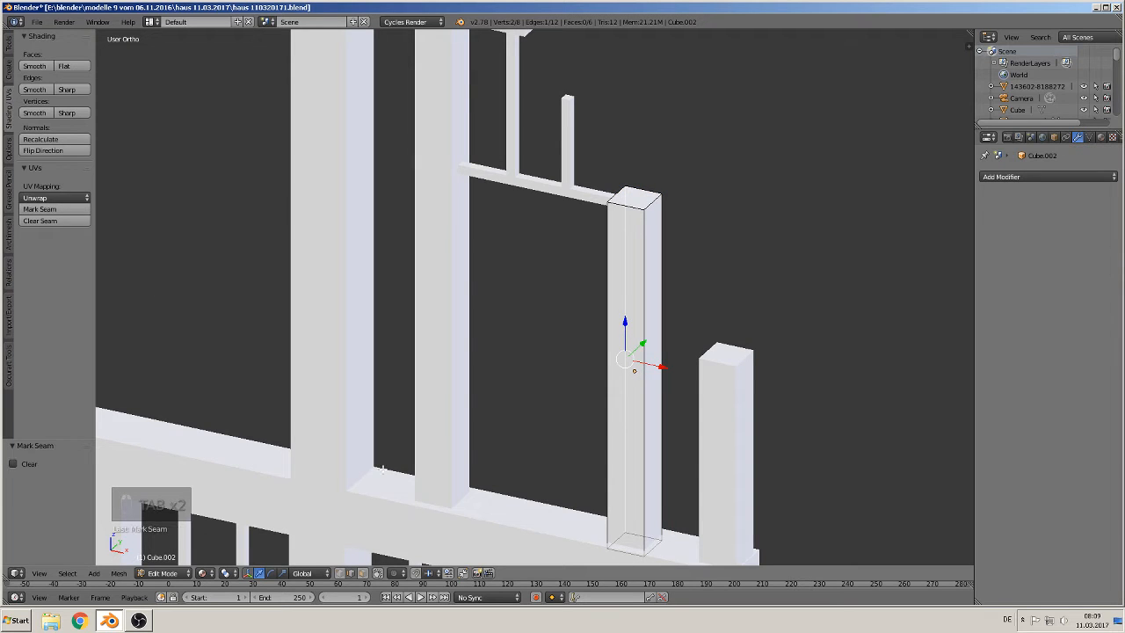
pyautogui.click(363, 573)
pyautogui.rightClick(630, 191)
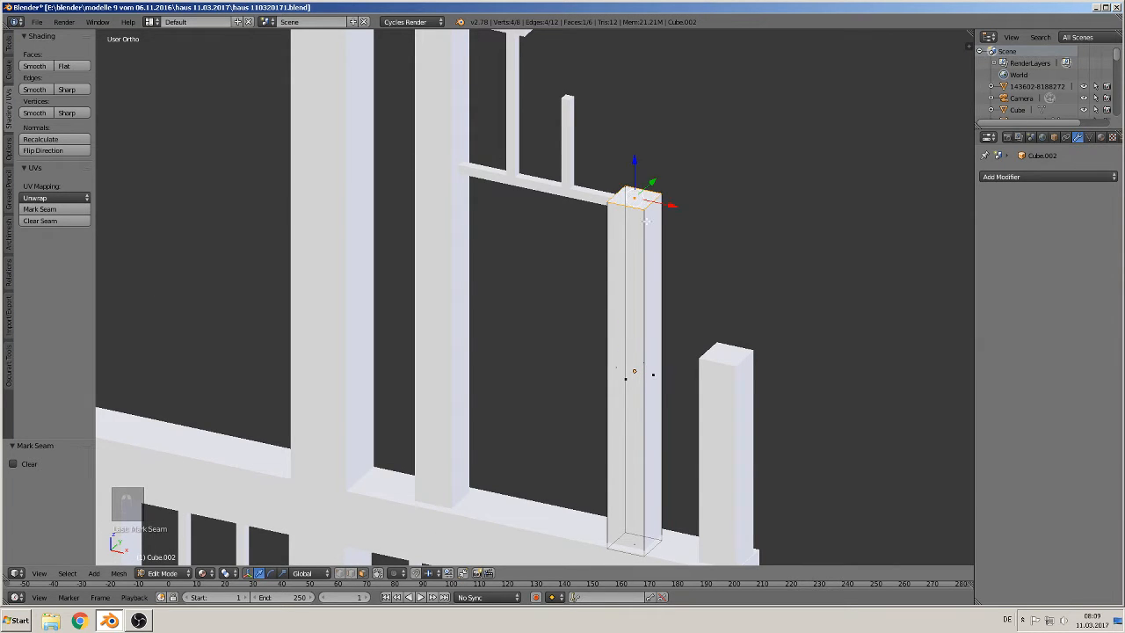
pyautogui.keyDown('shift'); pyautogui.moveTo(655, 433); pyautogui.dragTo(635, 345, button='middle'); pyautogui.keyUp('shift')
pyautogui.keyDown('shift'); pyautogui.rightClick(609, 455); pyautogui.keyUp('shift')
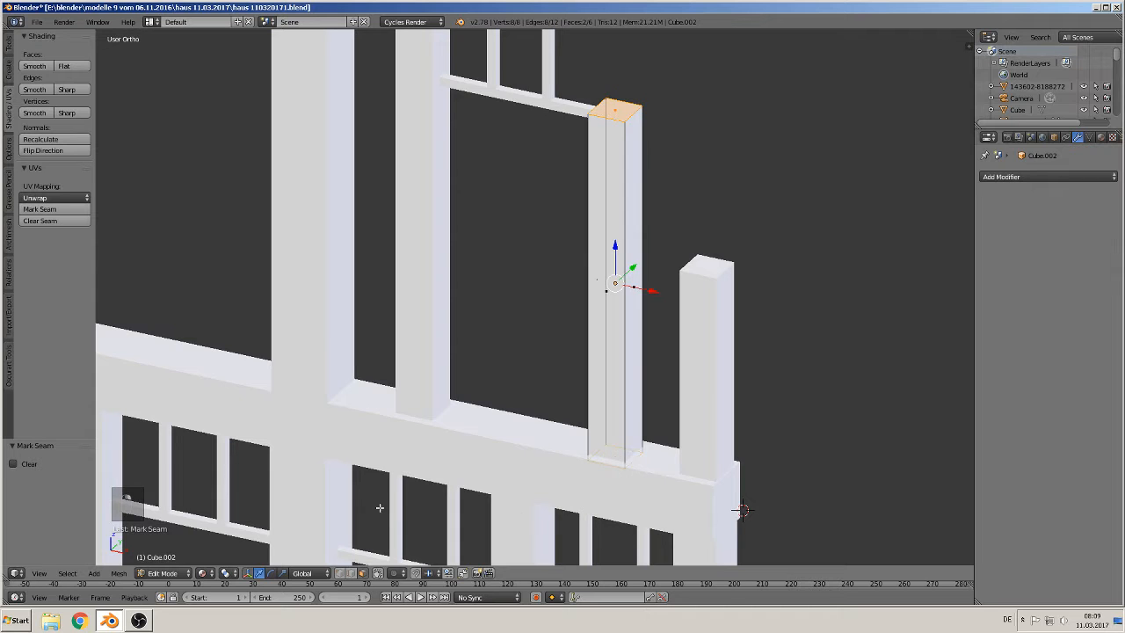
pyautogui.press('Tab')
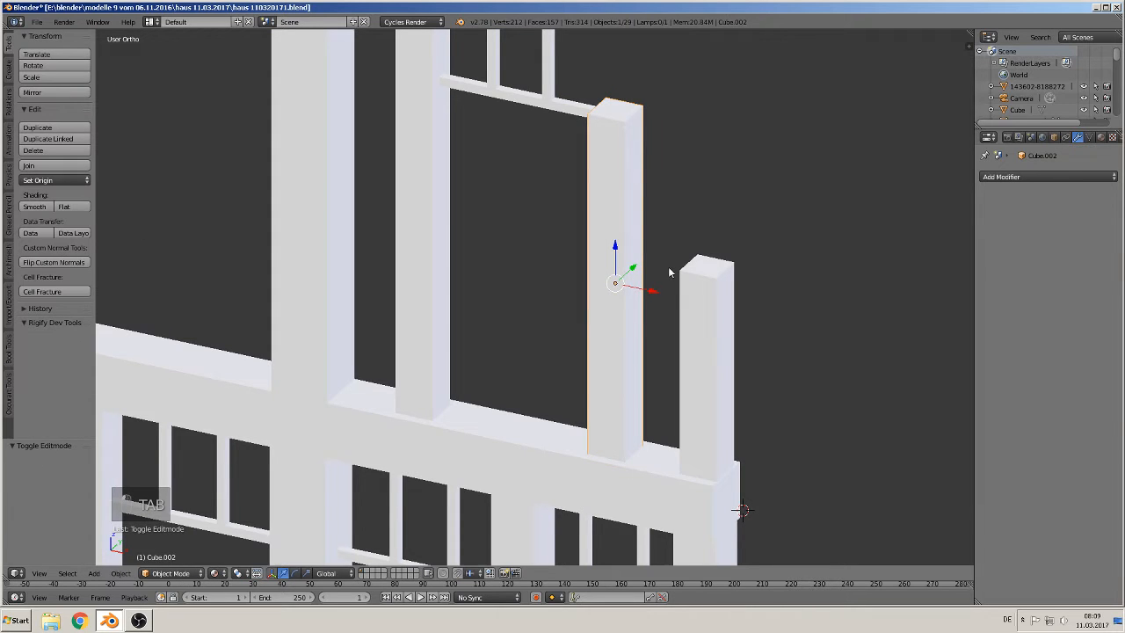
# Step: Mark UV seams around the top and bottom faces of the short corner post at the gable's right end
pyautogui.rightClick(707, 309)
pyautogui.press('Tab')
pyautogui.rightClick(716, 260)
pyautogui.keyDown('shift'); pyautogui.rightClick(702, 474); pyautogui.keyUp('shift')
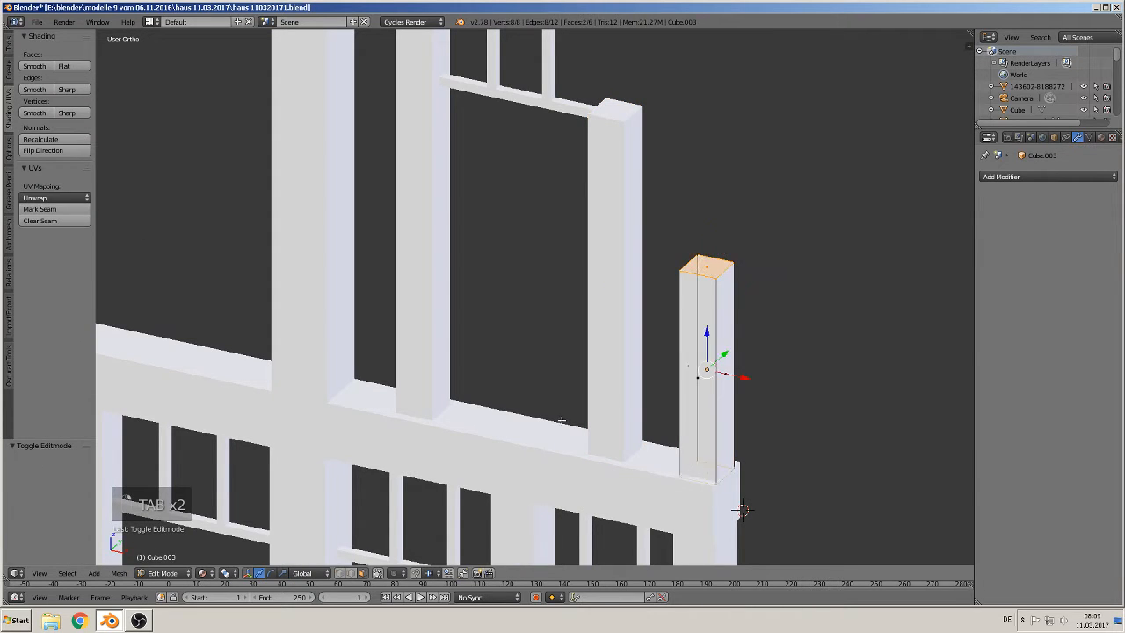
pyautogui.click(39, 209)
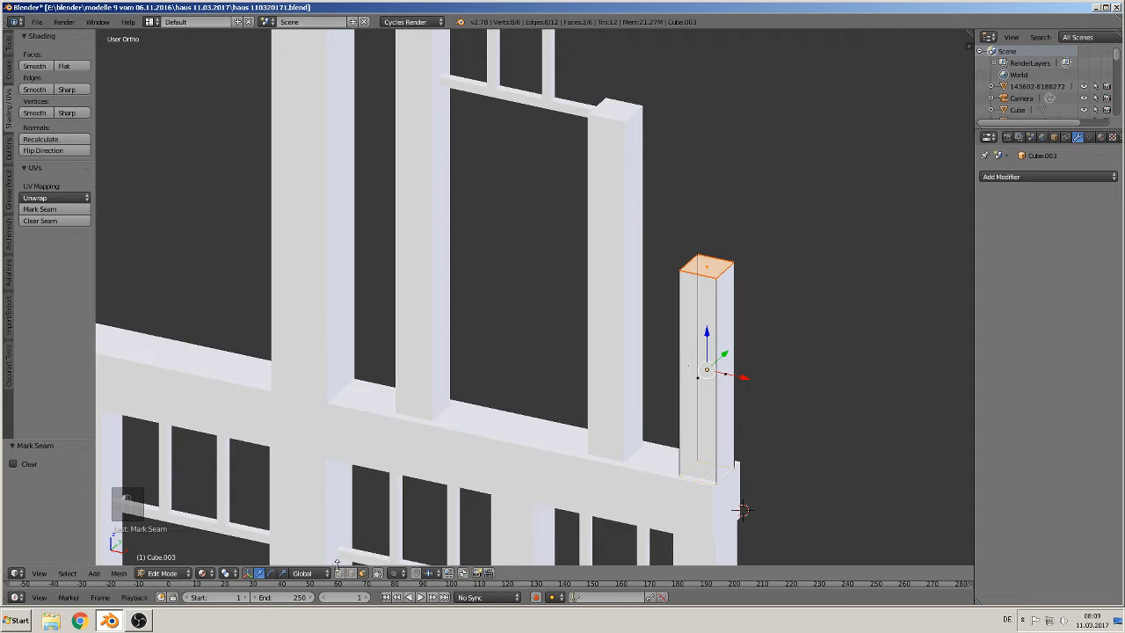
pyautogui.rightClick(708, 343)
pyautogui.press('x')
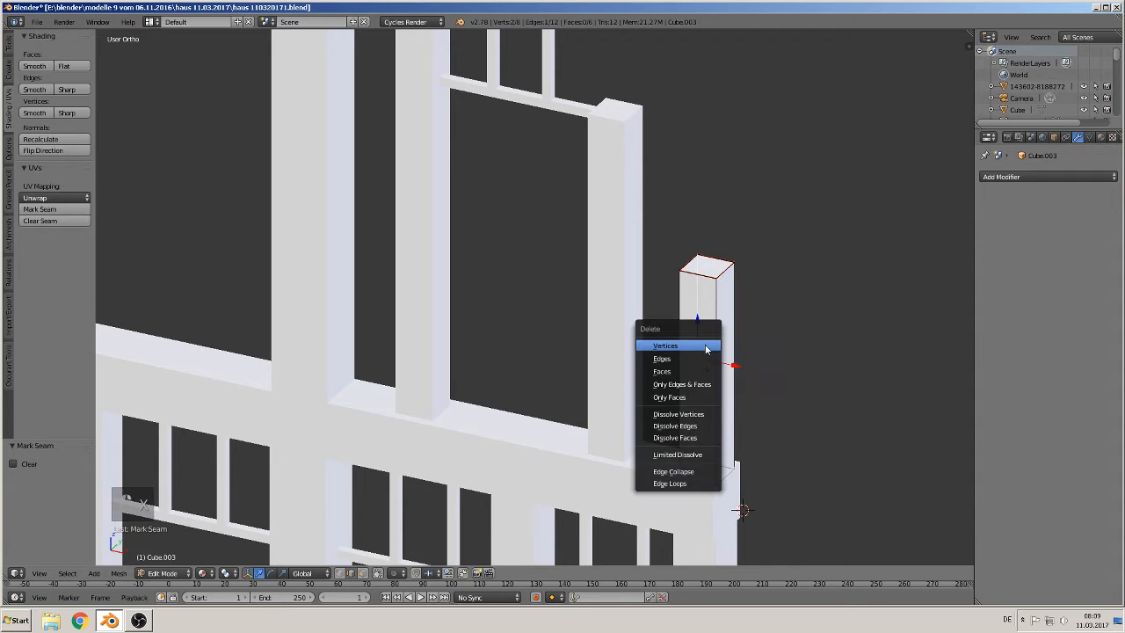
pyautogui.scroll(-3, 607, 241)
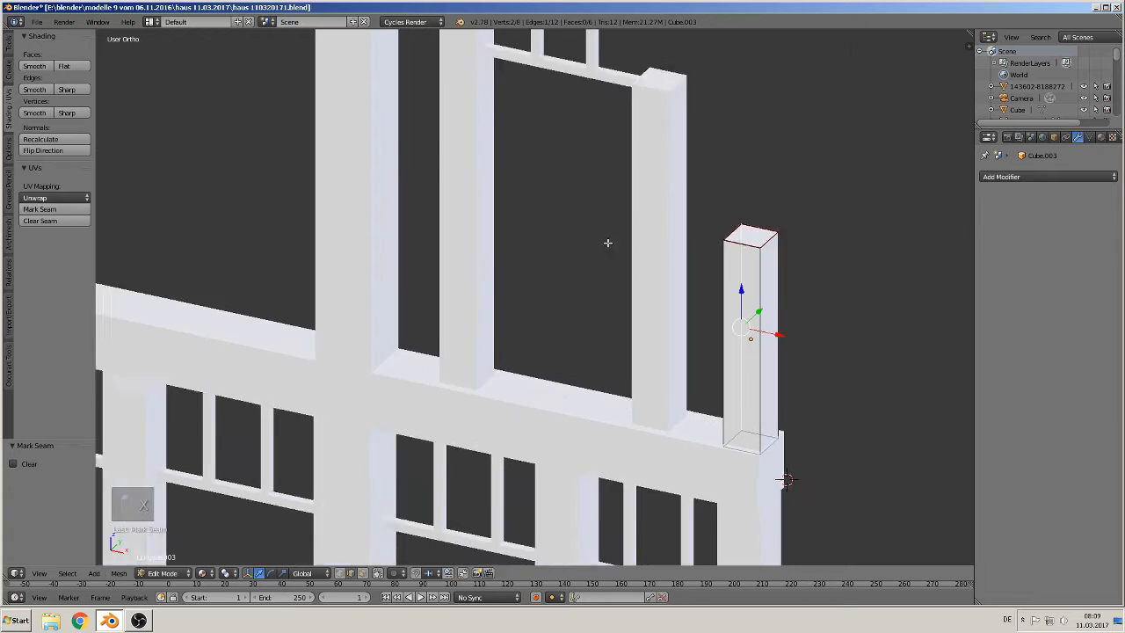
pyautogui.press('Tab')
# Step: Mark UV seams on both end faces of the long conservatory top beam
pyautogui.rightClick(439, 230)
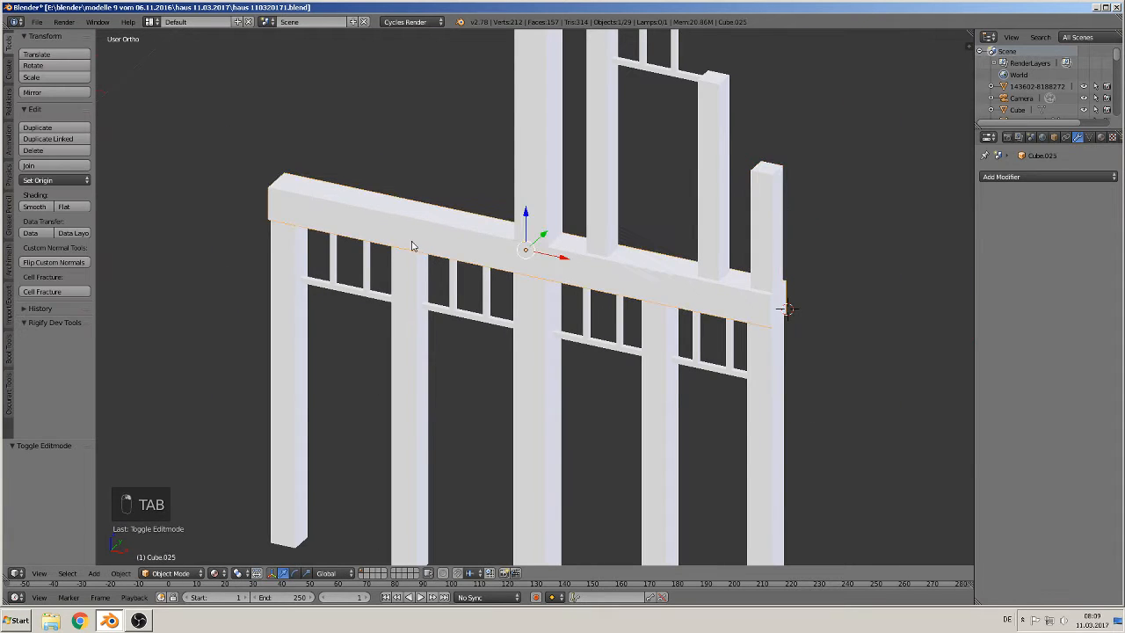
pyautogui.moveTo(817, 315); pyautogui.dragTo(787, 321, button='middle')
pyautogui.press('Tab')
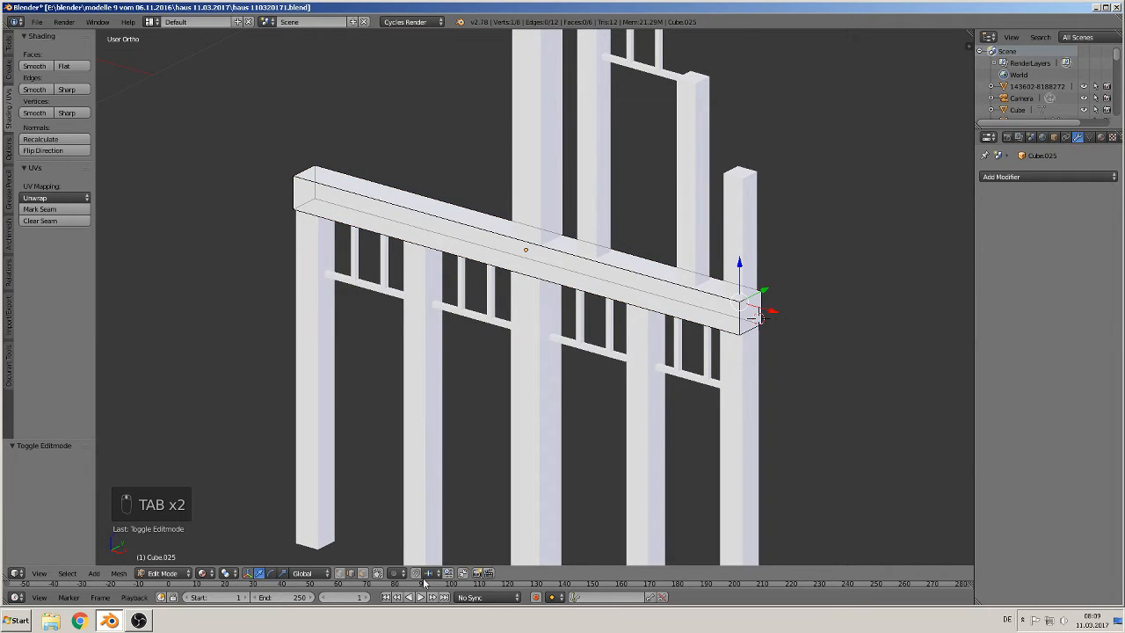
pyautogui.click(362, 572)
pyautogui.rightClick(748, 313)
pyautogui.keyDown('shift'); pyautogui.rightClick(307, 192); pyautogui.keyUp('shift')
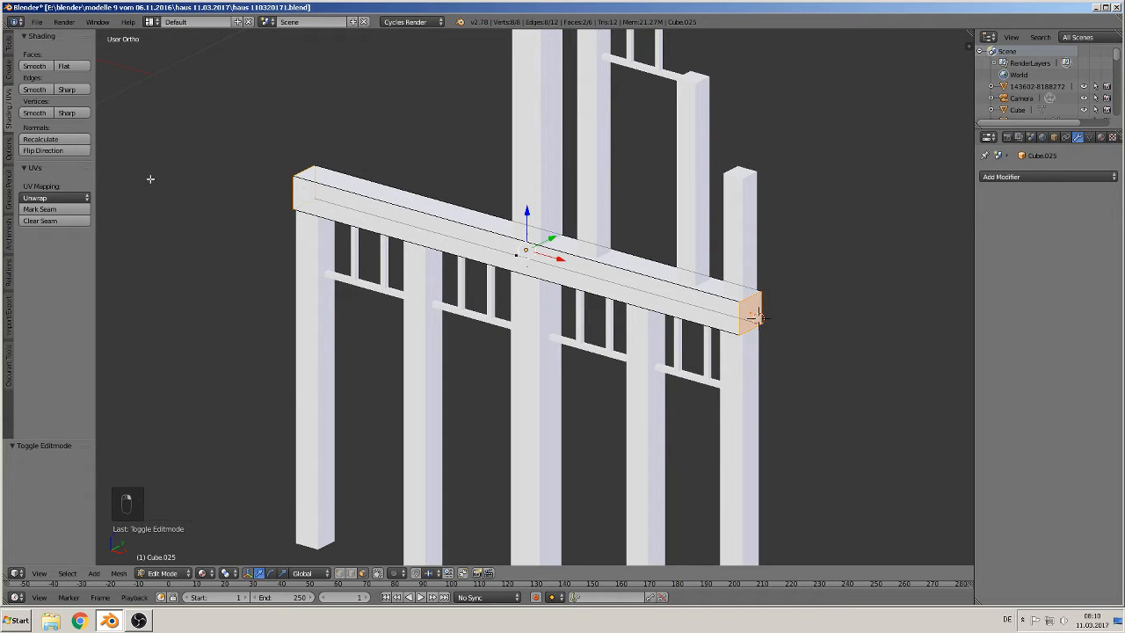
pyautogui.click(43, 209)
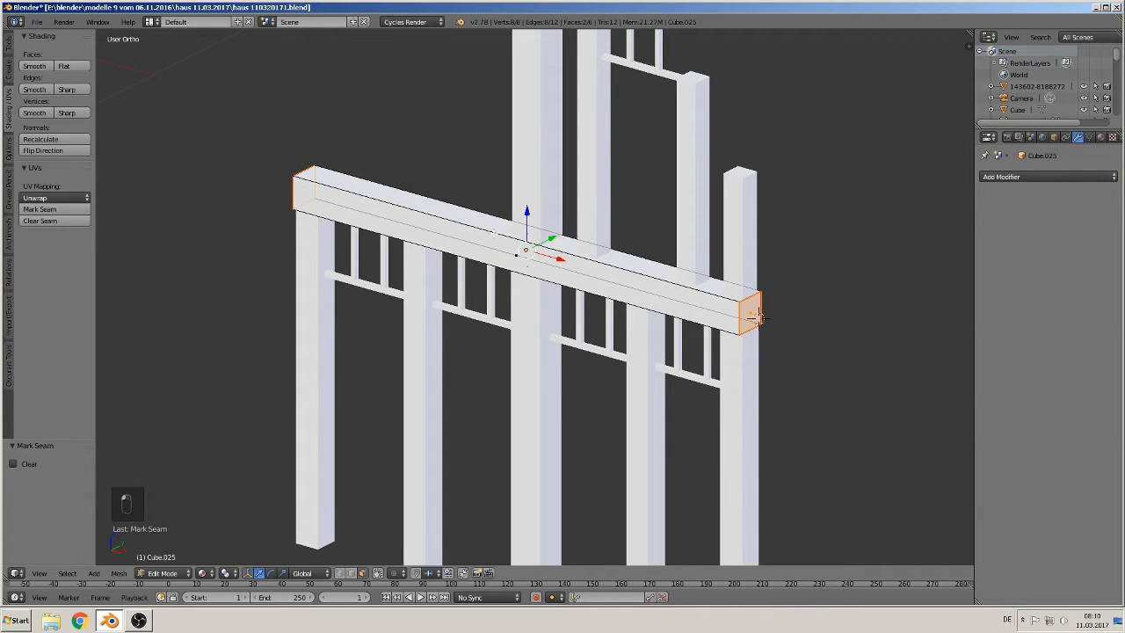
pyautogui.rightClick(489, 250)
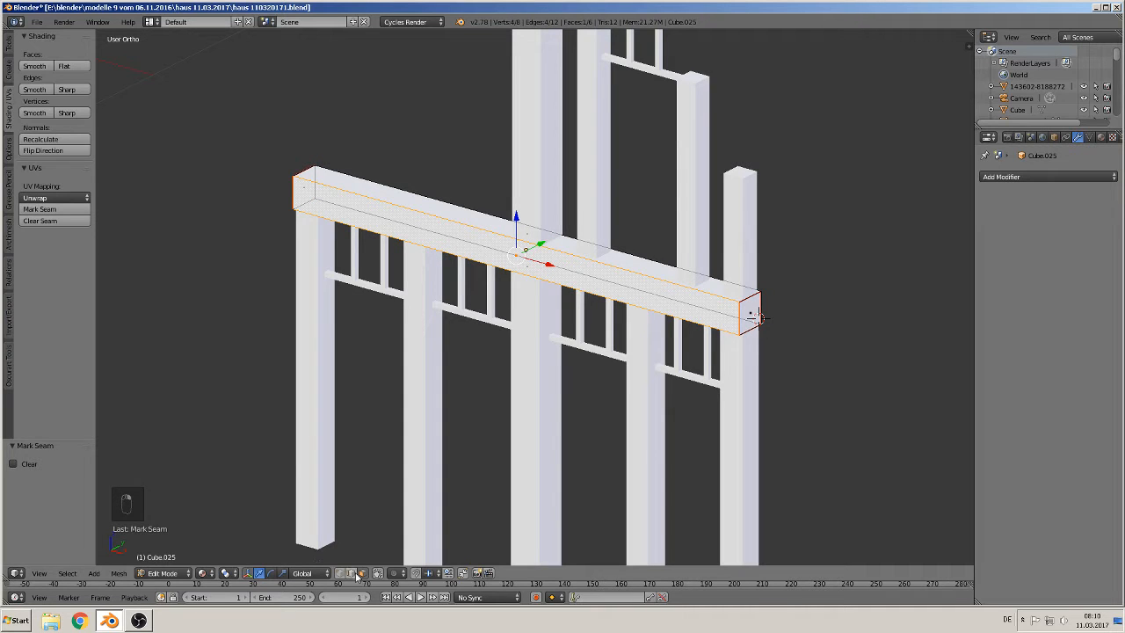
pyautogui.rightClick(497, 244)
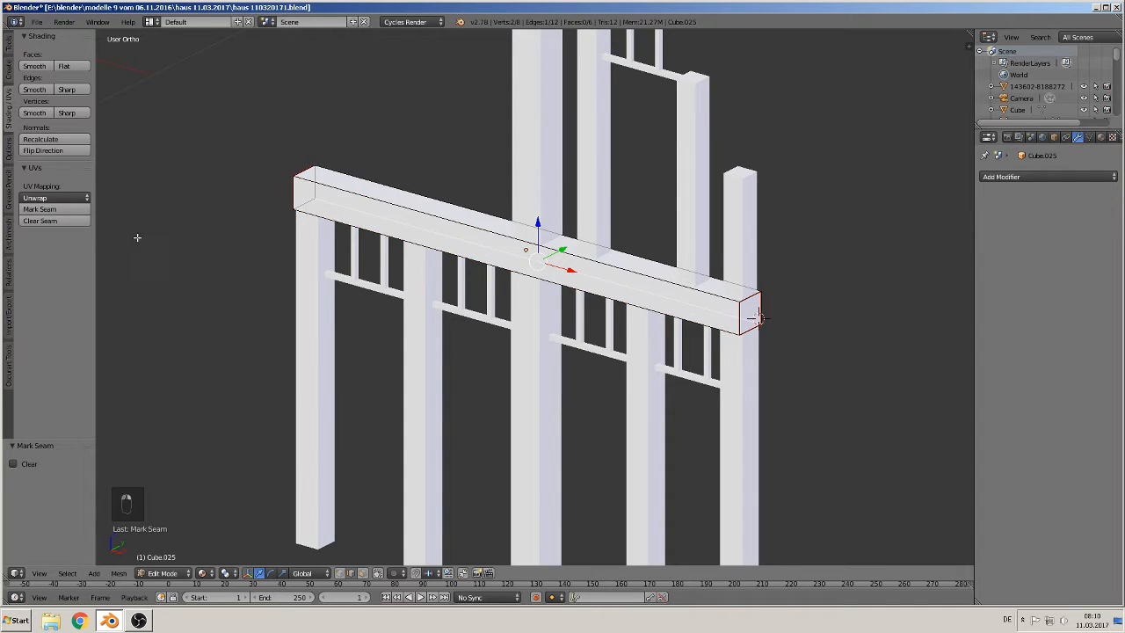
pyautogui.scroll(-2, 441, 283)
pyautogui.press('a')
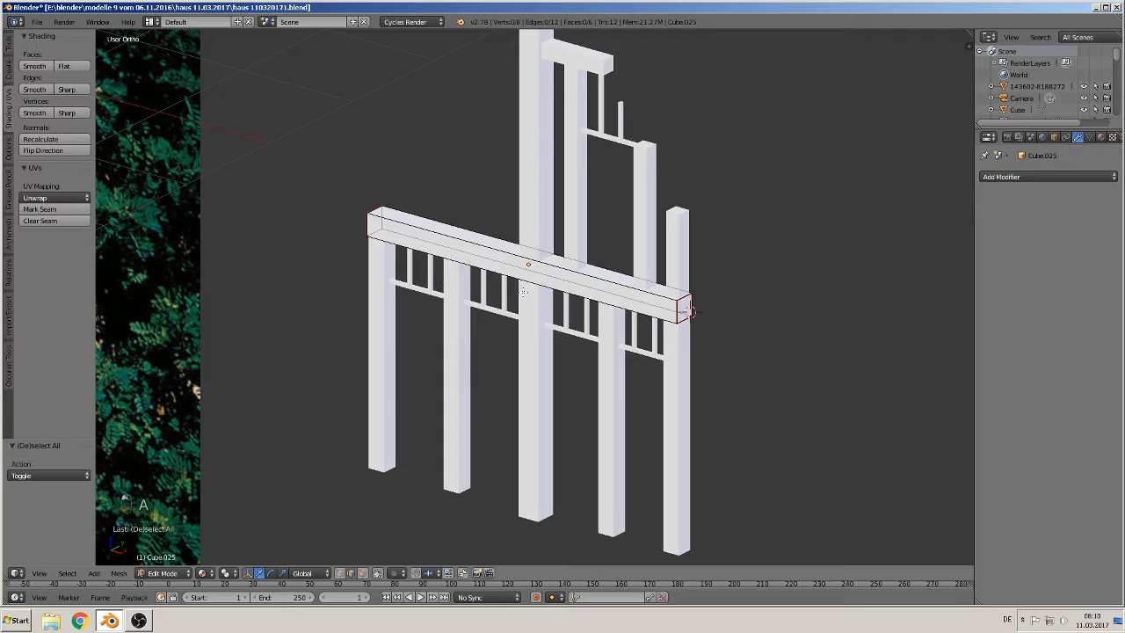
# Step: Leave edit mode, switch to front view and save the file
pyautogui.press('Tab')
pyautogui.press('KP_1')
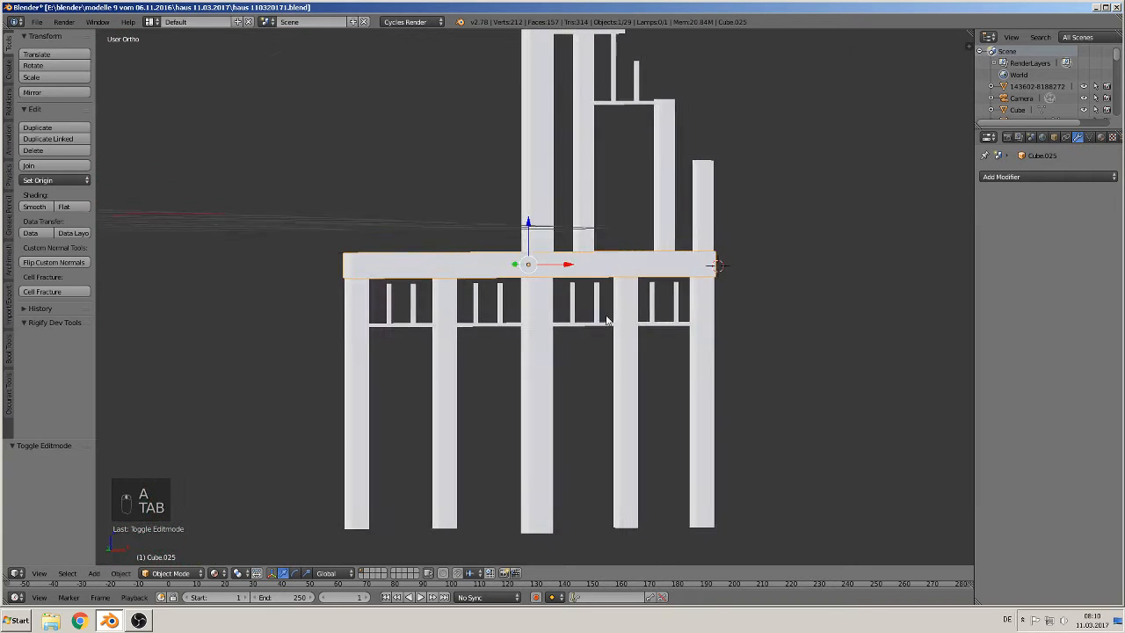
pyautogui.scroll(-3, 570, 330)
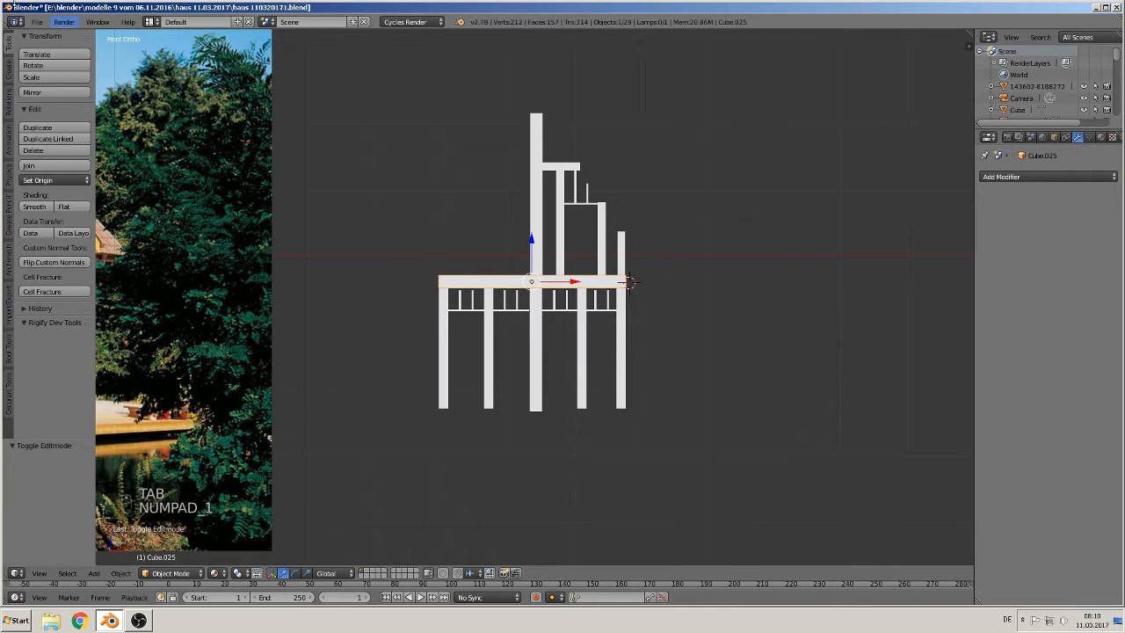
pyautogui.click(36, 24)
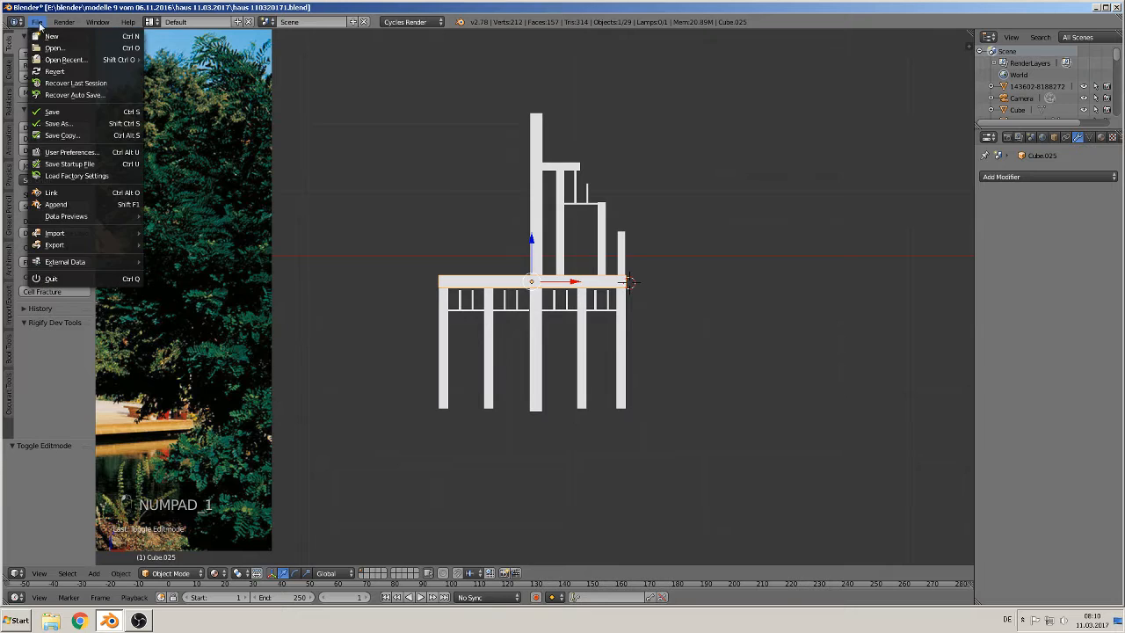
pyautogui.click(51, 116)
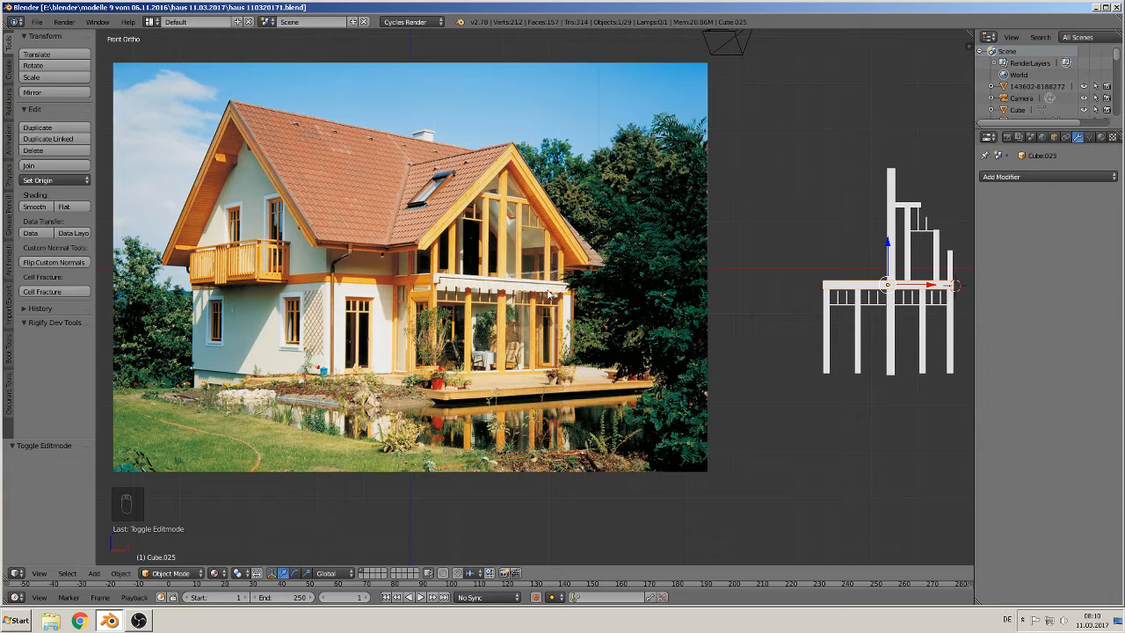
# Step: Place the 3D cursor on the ground-floor wall beside the window in the photo and add a new cube there
pyautogui.keyDown('shift'); pyautogui.moveTo(444, 345); pyautogui.dragTo(465, 333, button='middle'); pyautogui.keyUp('shift')
pyautogui.scroll(7, 729, 327)
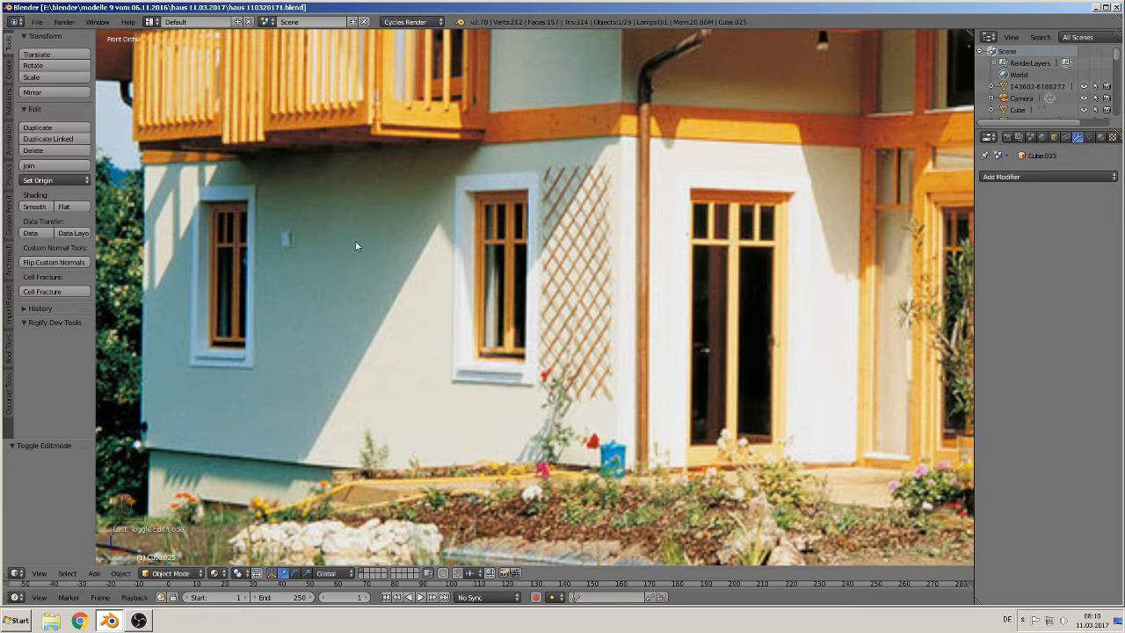
pyautogui.click(415, 289)
pyautogui.click(97, 576)
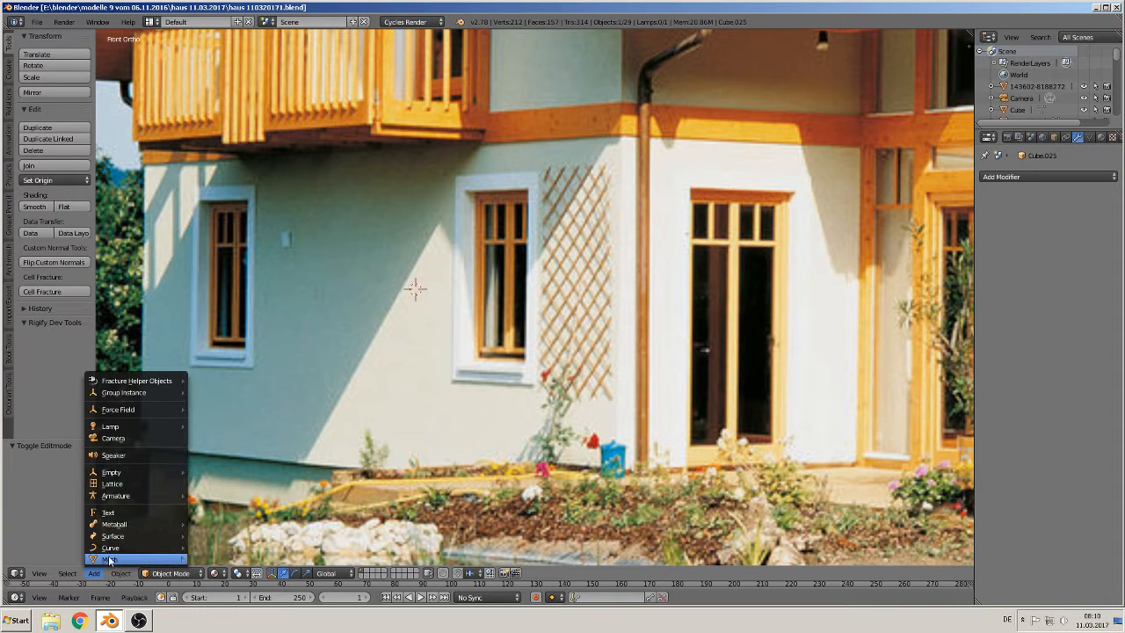
pyautogui.moveTo(109, 560)
pyautogui.click(211, 283)
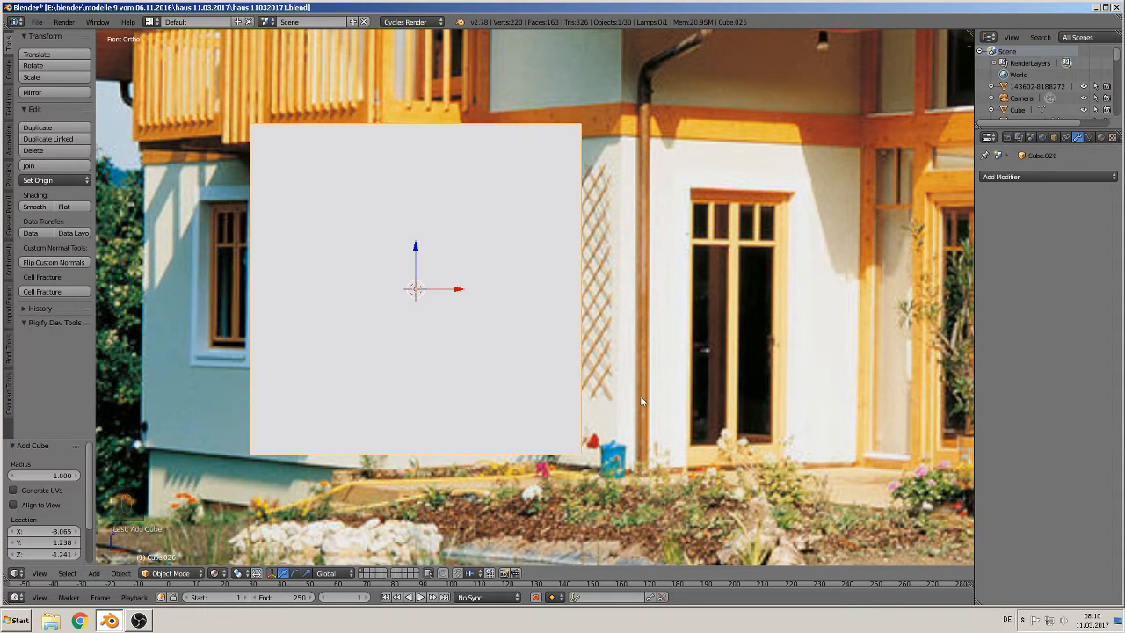
# Step: Scale the new cube down, stretch it along Z by 1.943 and raise it slightly along Z
pyautogui.press('s')
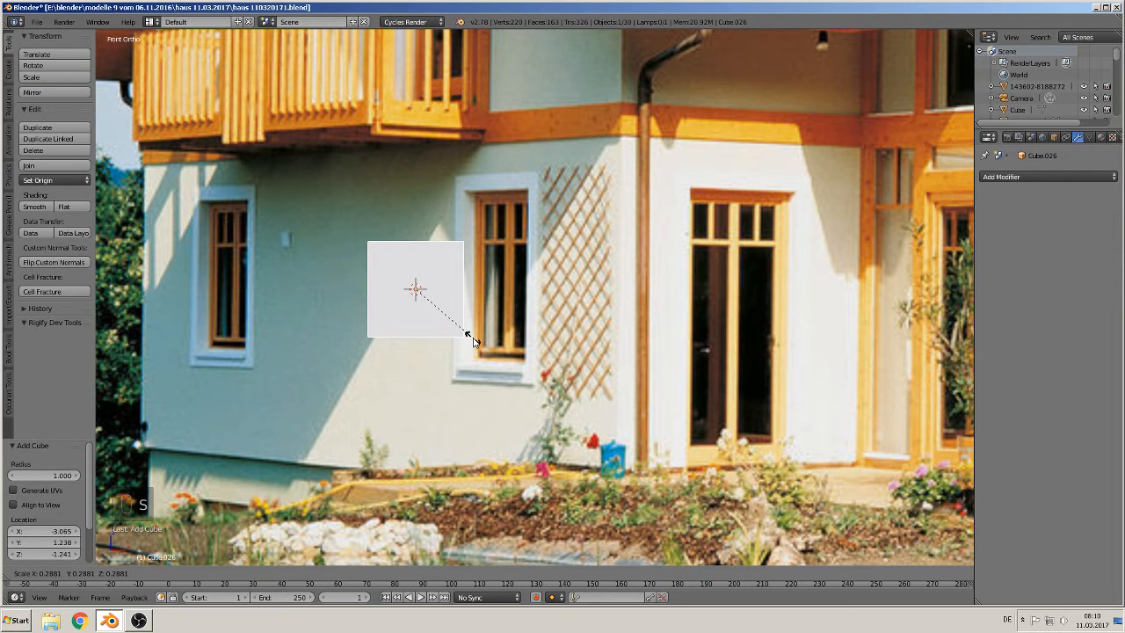
pyautogui.click(471, 340)
pyautogui.press('s')
pyautogui.press('z')
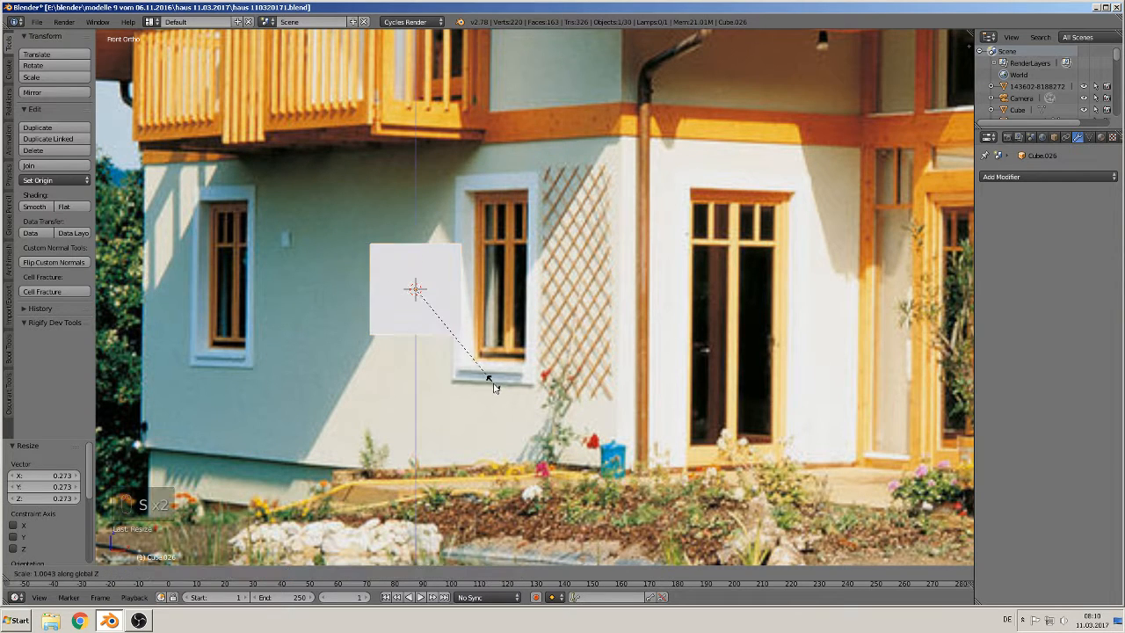
pyautogui.click(492, 511)
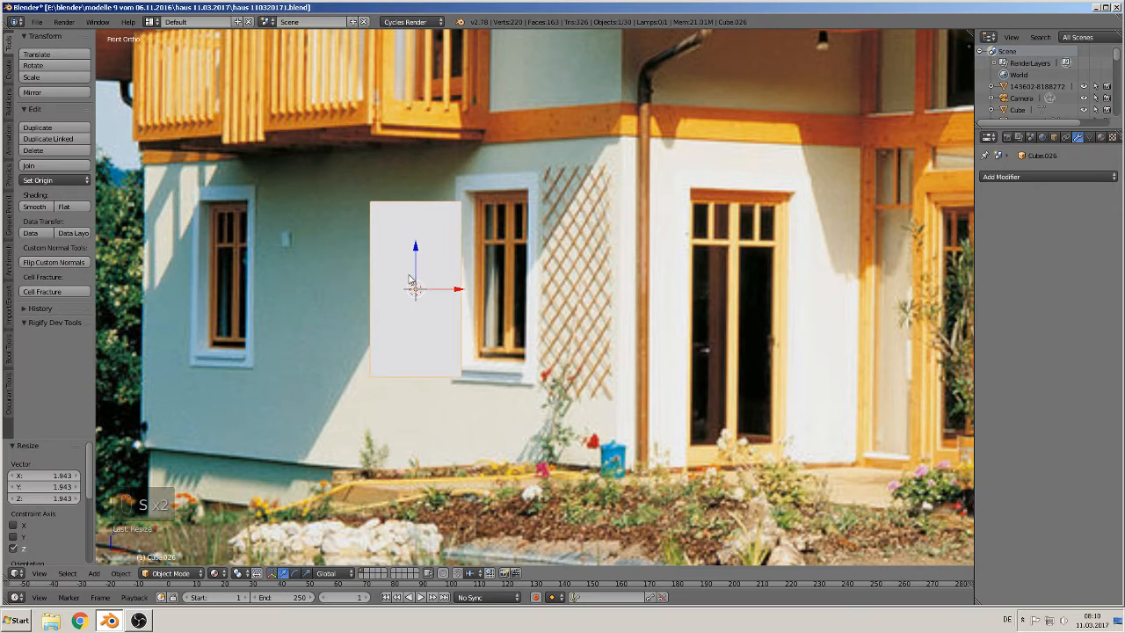
pyautogui.press('g')
pyautogui.press('z')
pyautogui.click(432, 256)
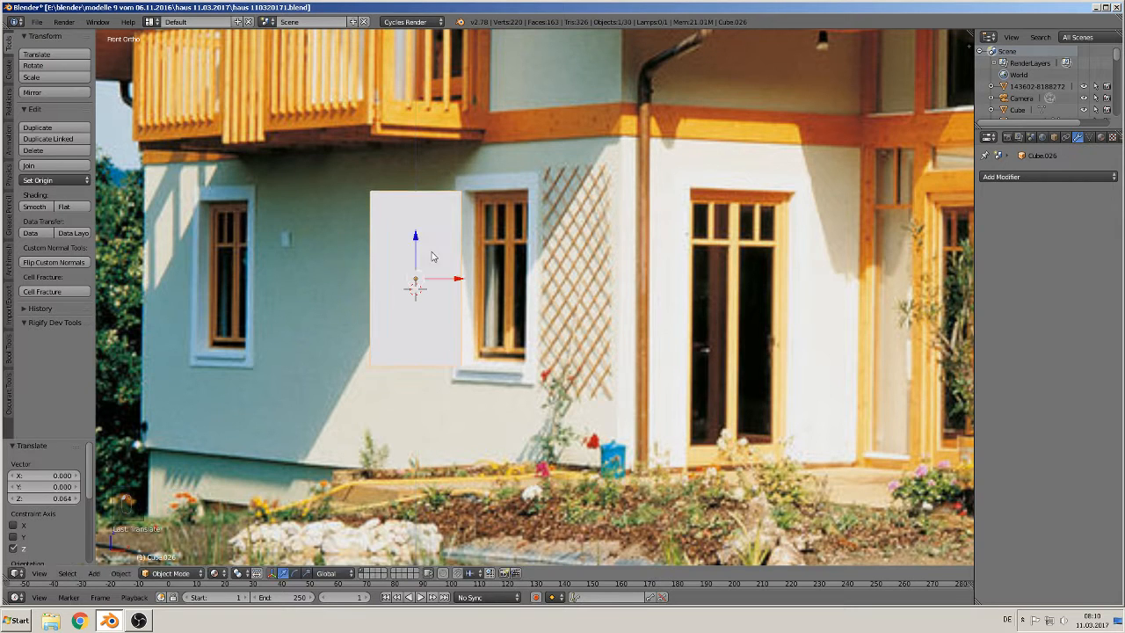
# Step: Narrow the cube along X and shift it about 0.135 to the left along X
pyautogui.press('s')
pyautogui.press('x')
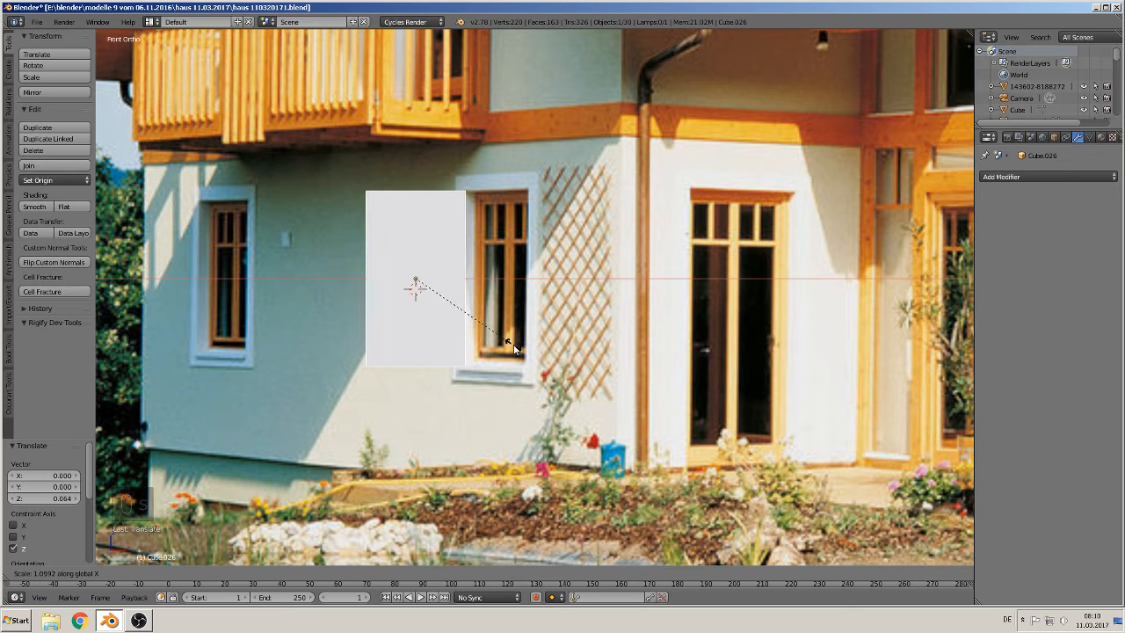
pyautogui.click(512, 344)
pyautogui.press('g')
pyautogui.press('x')
pyautogui.click(440, 299)
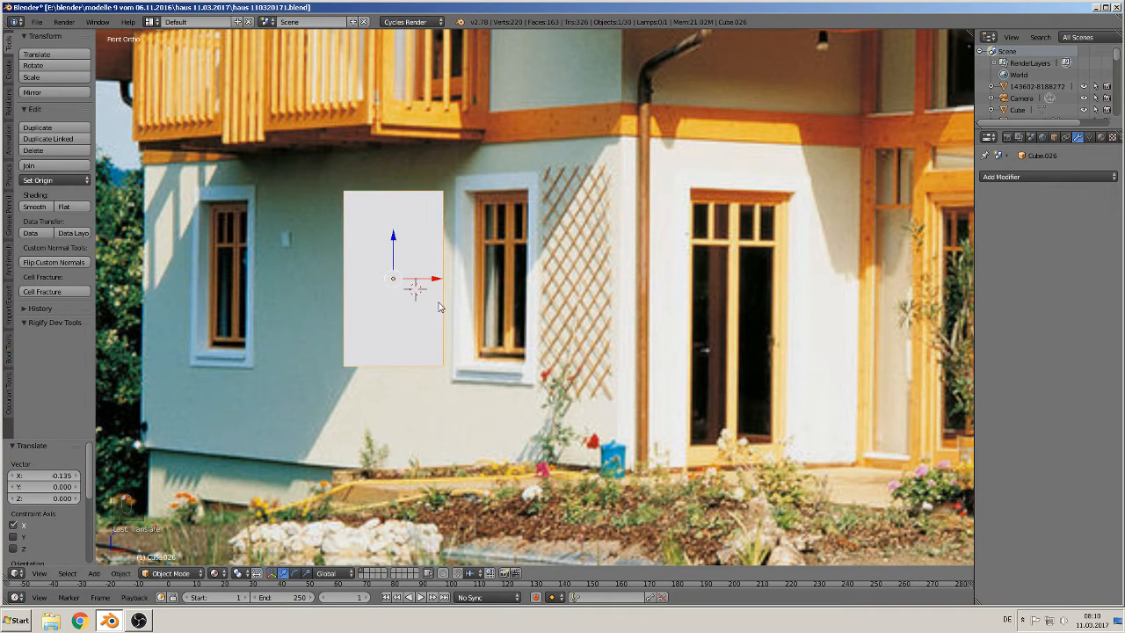
# Step: In edit mode, delete the rear face's vertices so the cube becomes a single front plane
pyautogui.press('Tab')
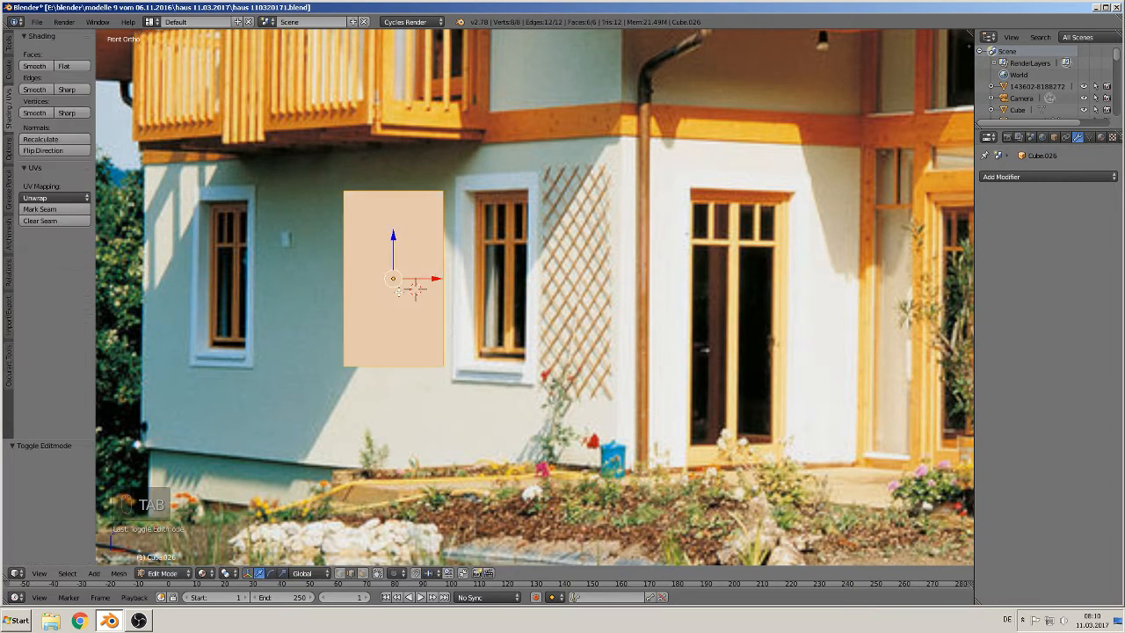
pyautogui.moveTo(391, 284); pyautogui.dragTo(455, 325, button='middle')
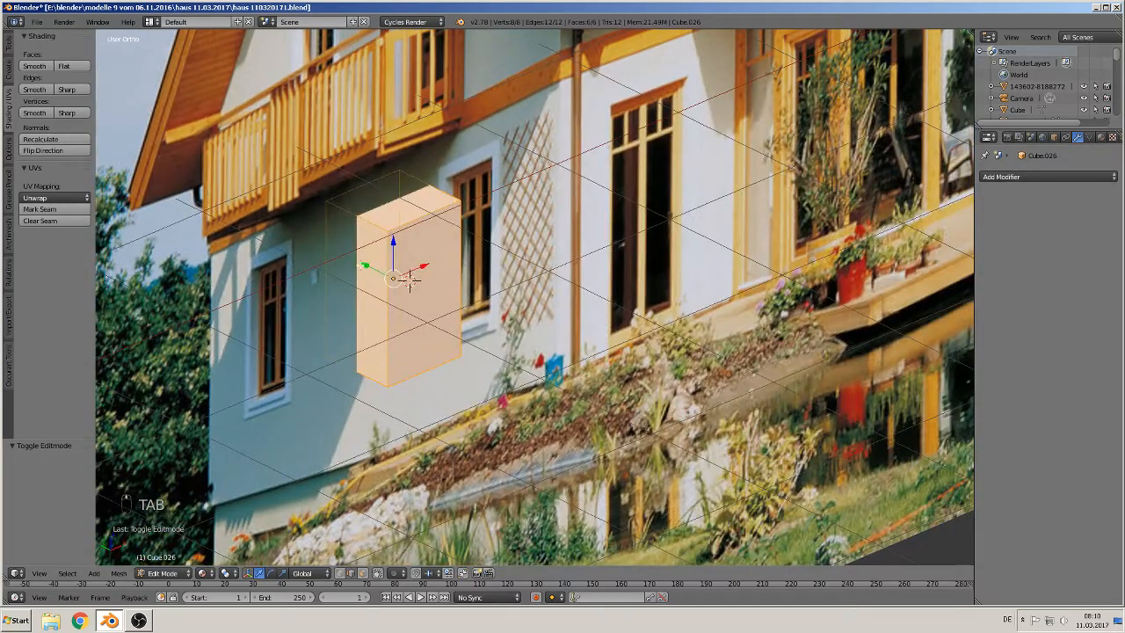
pyautogui.press('Tab')
pyautogui.press('Tab')
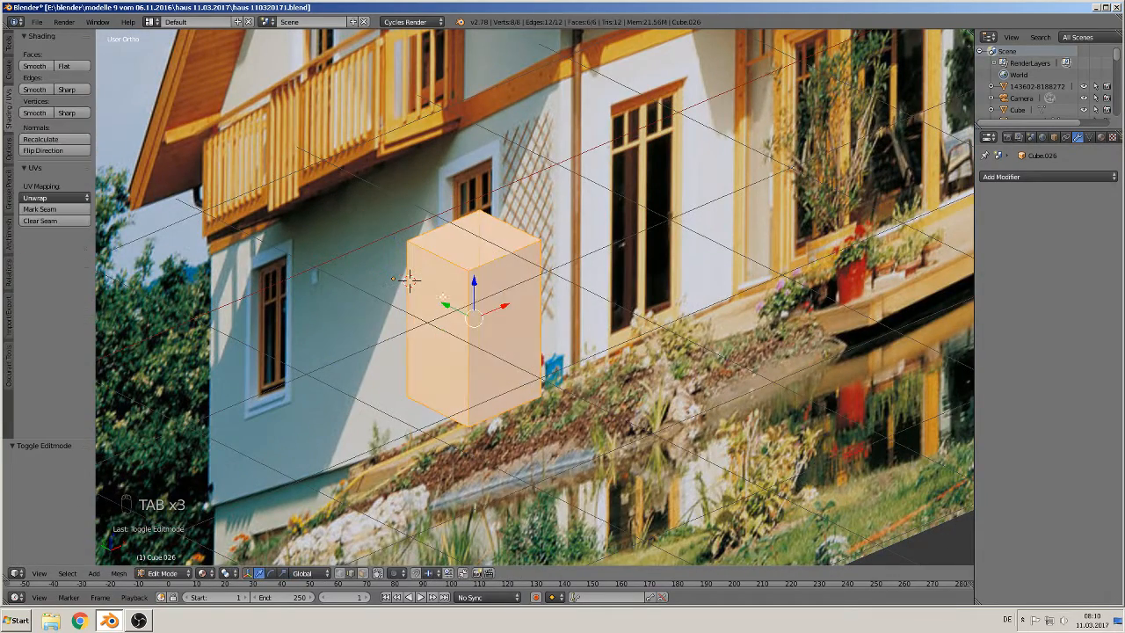
pyautogui.rightClick(408, 280)
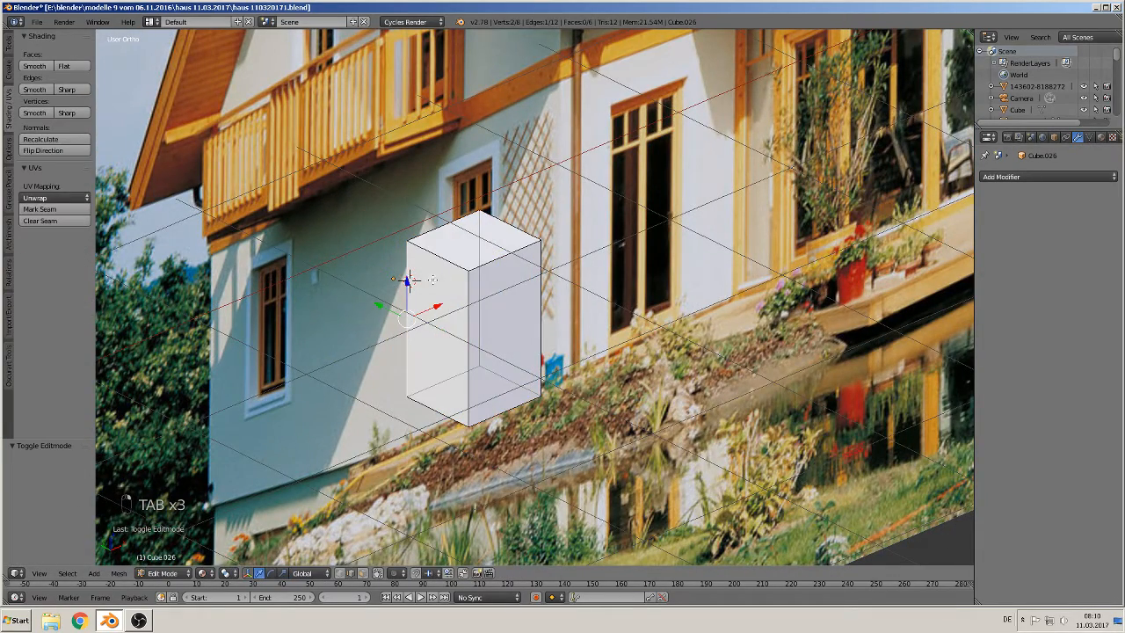
pyautogui.click(362, 572)
pyautogui.rightClick(438, 293)
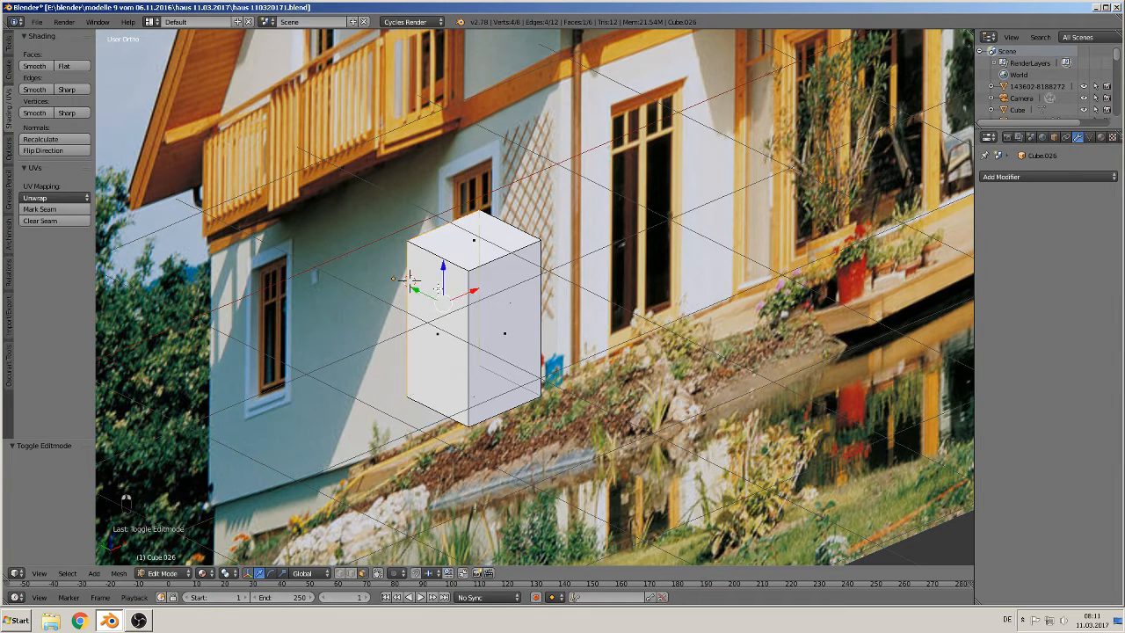
pyautogui.press('x')
pyautogui.click(438, 293)
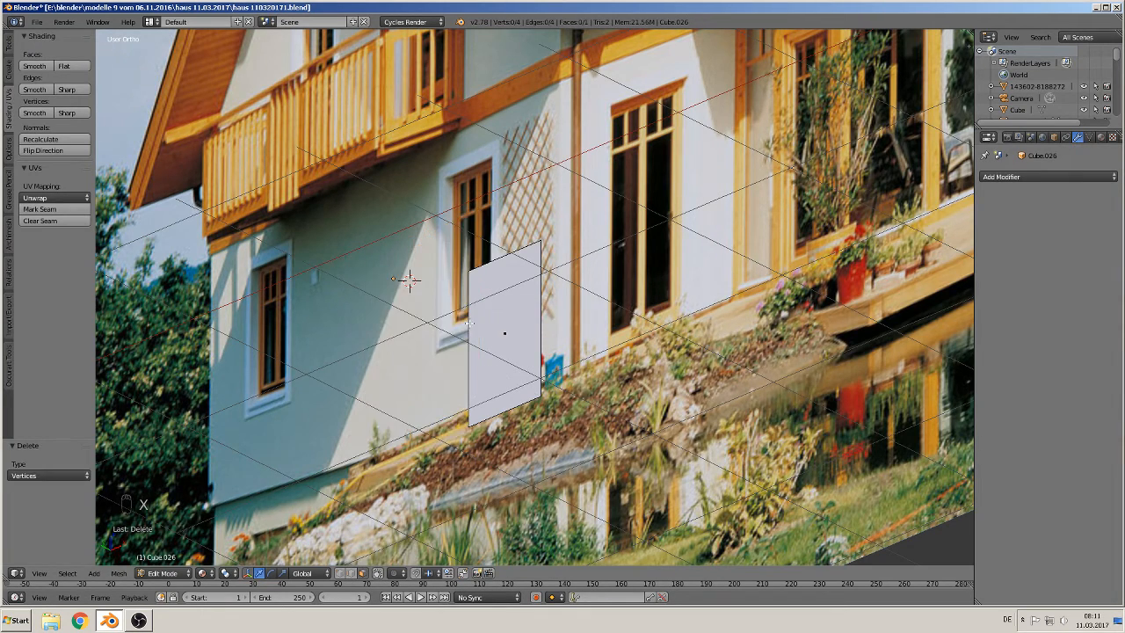
# Step: Extrude the plane's face in place, scale it to 0.920, then scale it along X to 0.932 to form a frame border
pyautogui.moveTo(469, 325); pyautogui.dragTo(407, 309, button='middle')
pyautogui.rightClick(423, 309)
pyautogui.press('KP_1')
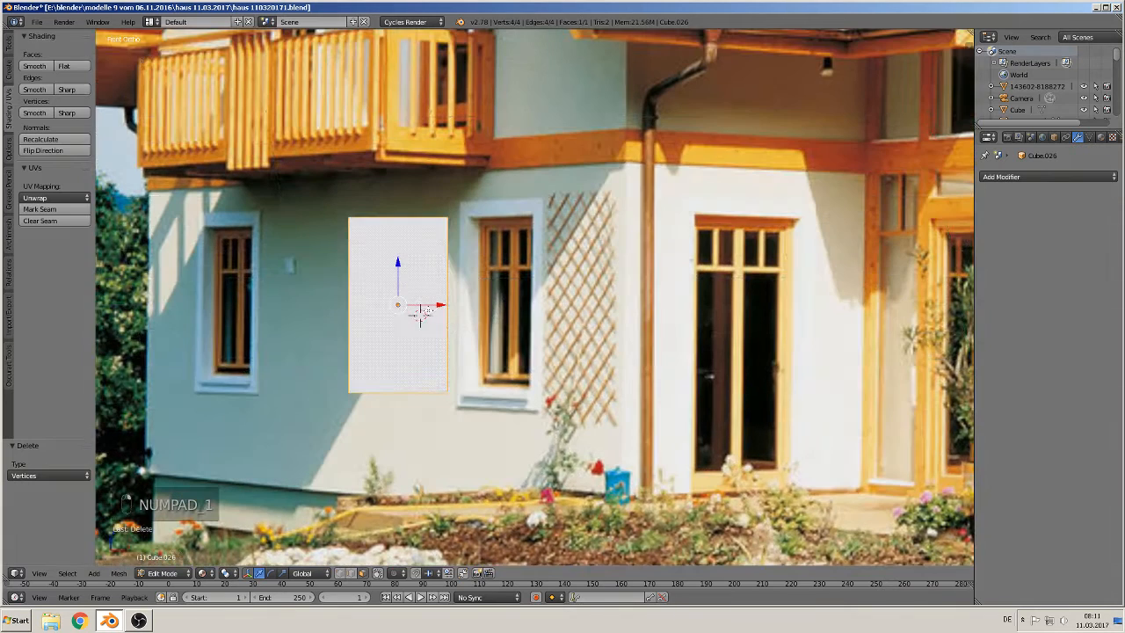
pyautogui.scroll(1, 468, 355)
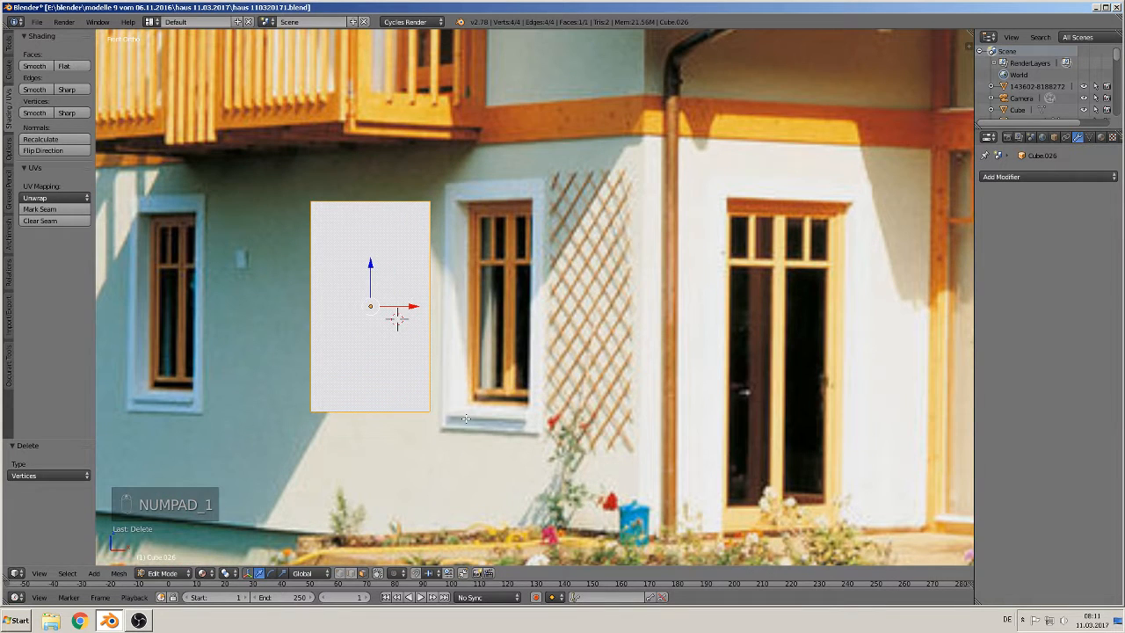
pyautogui.press('e')
pyautogui.press('s')
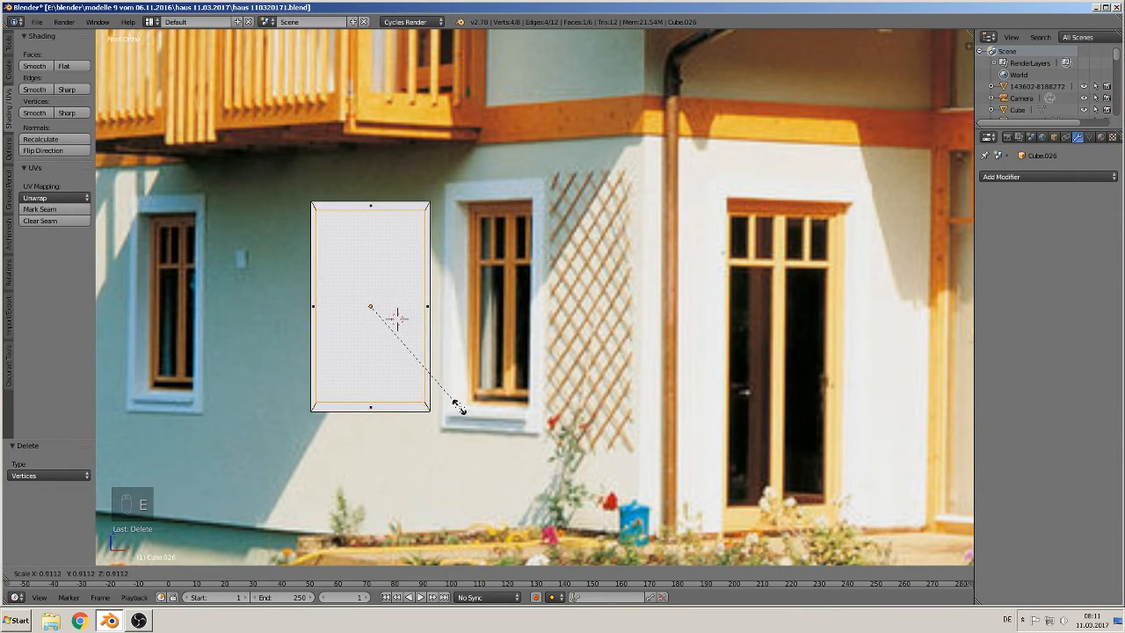
pyautogui.click(457, 407)
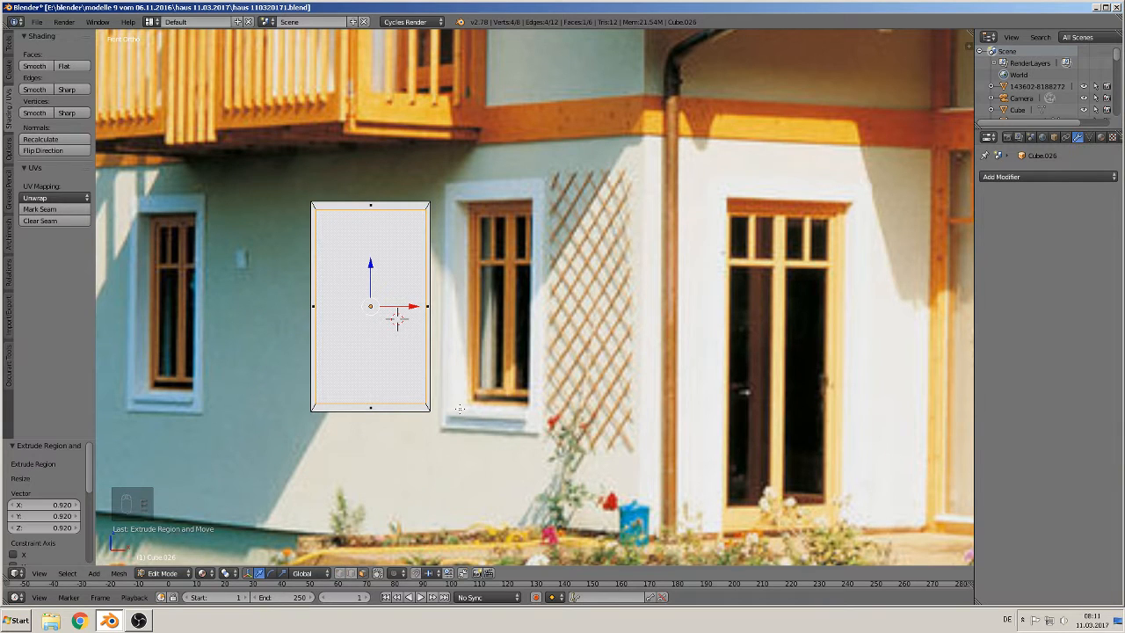
pyautogui.press('s')
pyautogui.press('x')
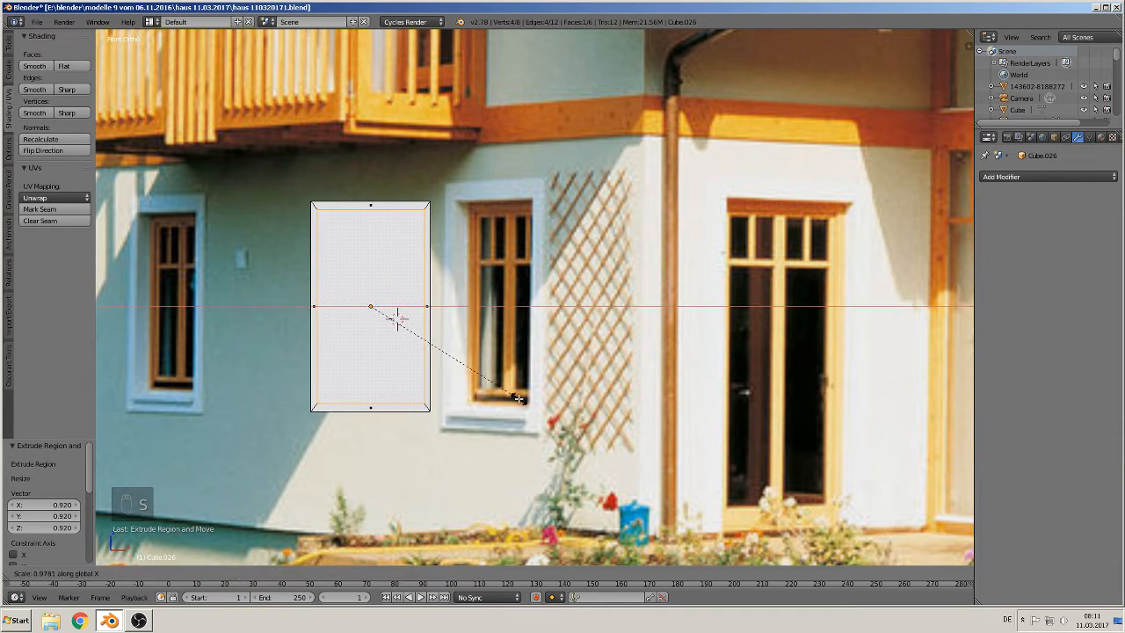
pyautogui.click(511, 396)
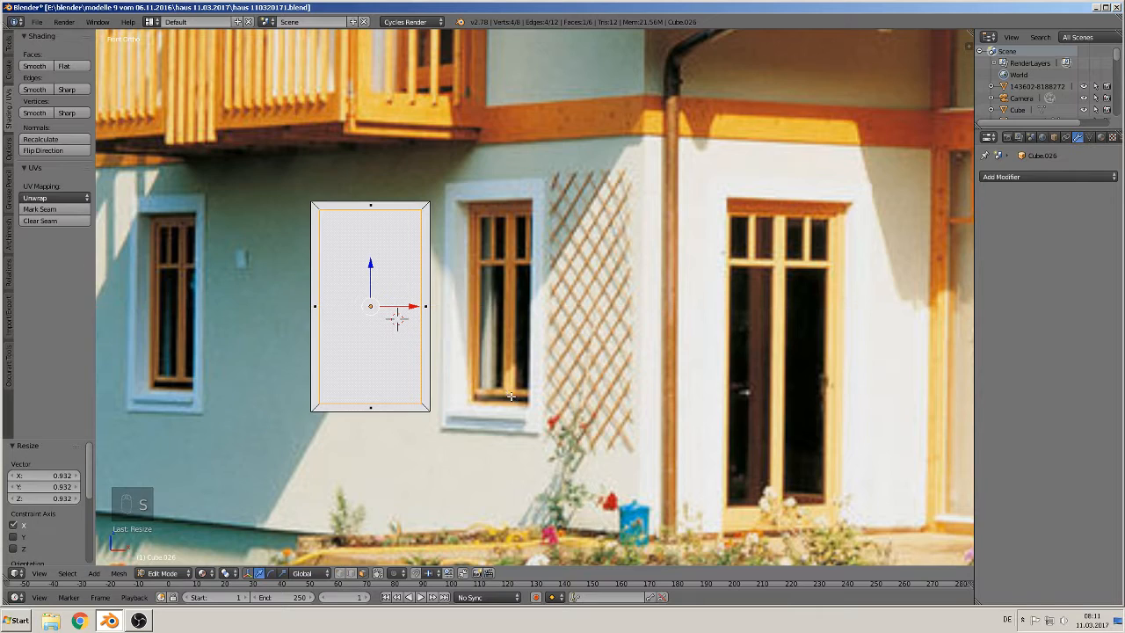
# Step: Extrude the inner face again in place and push it back 0.053 along Y
pyautogui.moveTo(397, 320); pyautogui.dragTo(330, 380, button='middle')
pyautogui.scroll(2, 364, 326)
pyautogui.press('e')
pyautogui.click(330, 380)
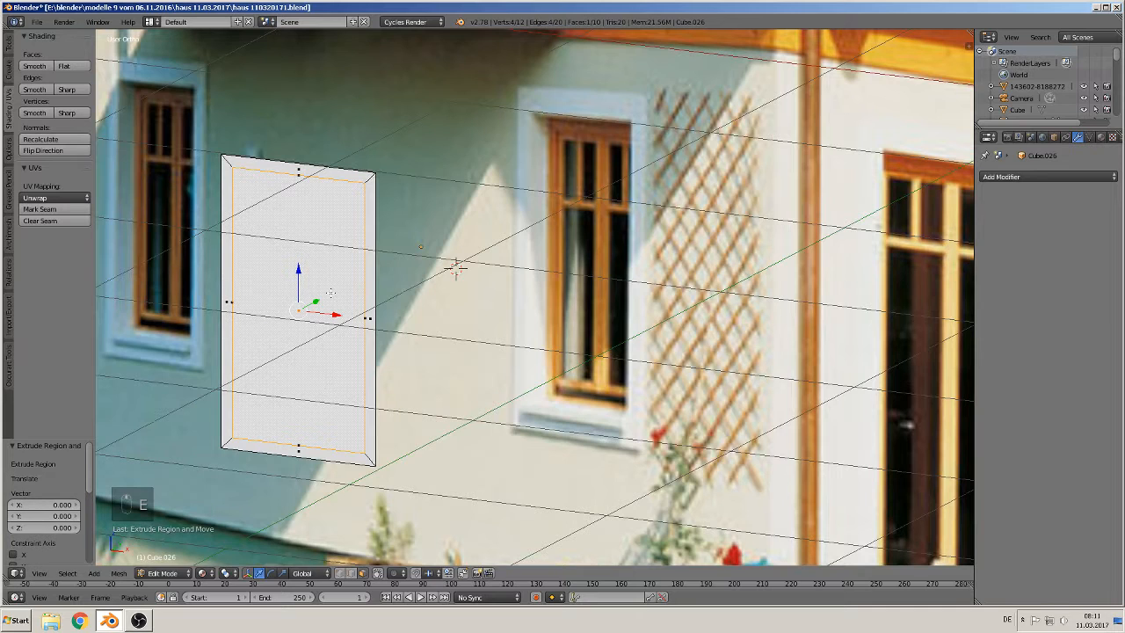
pyautogui.moveTo(317, 300); pyautogui.dragTo(321, 295)
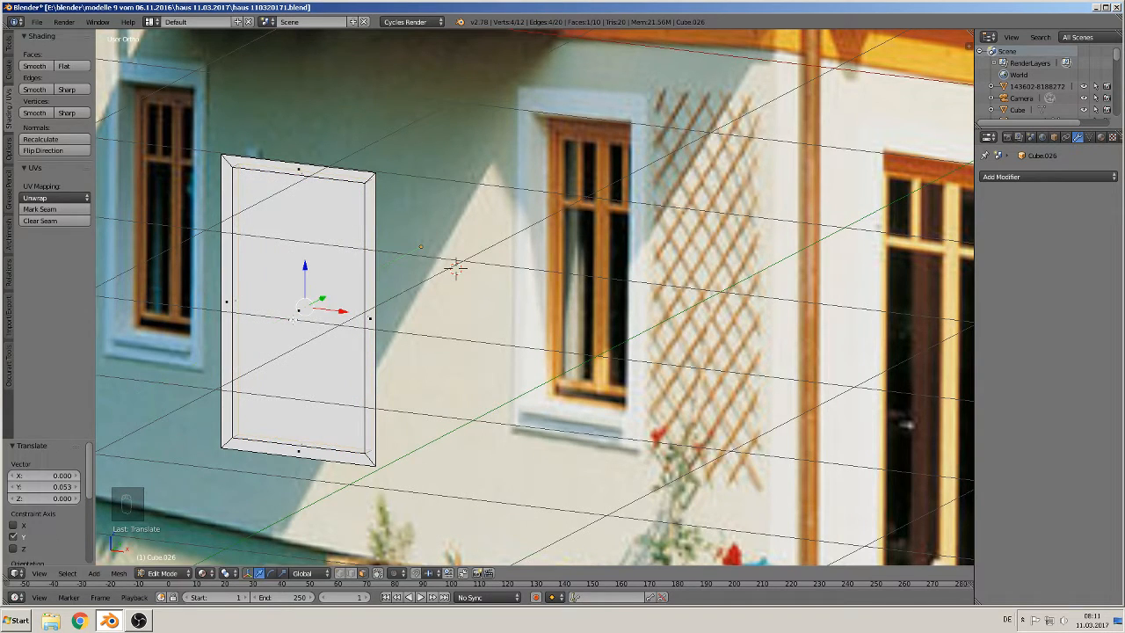
# Step: Delete only the faces of the recessed inner region
pyautogui.moveTo(283, 318); pyautogui.dragTo(266, 341, button='middle')
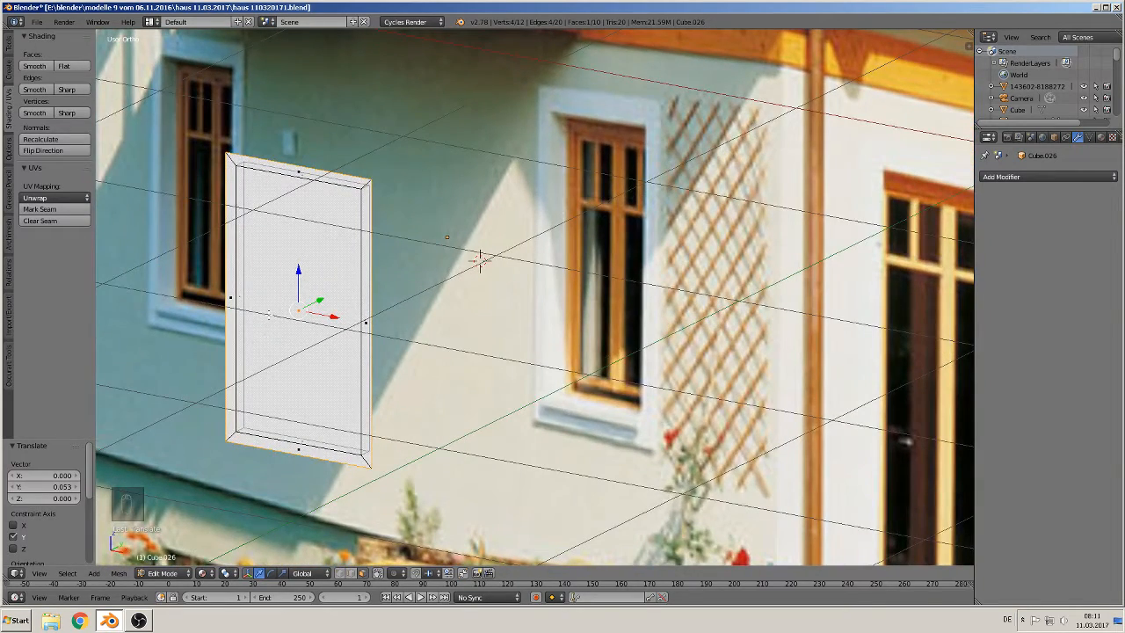
pyautogui.press('x')
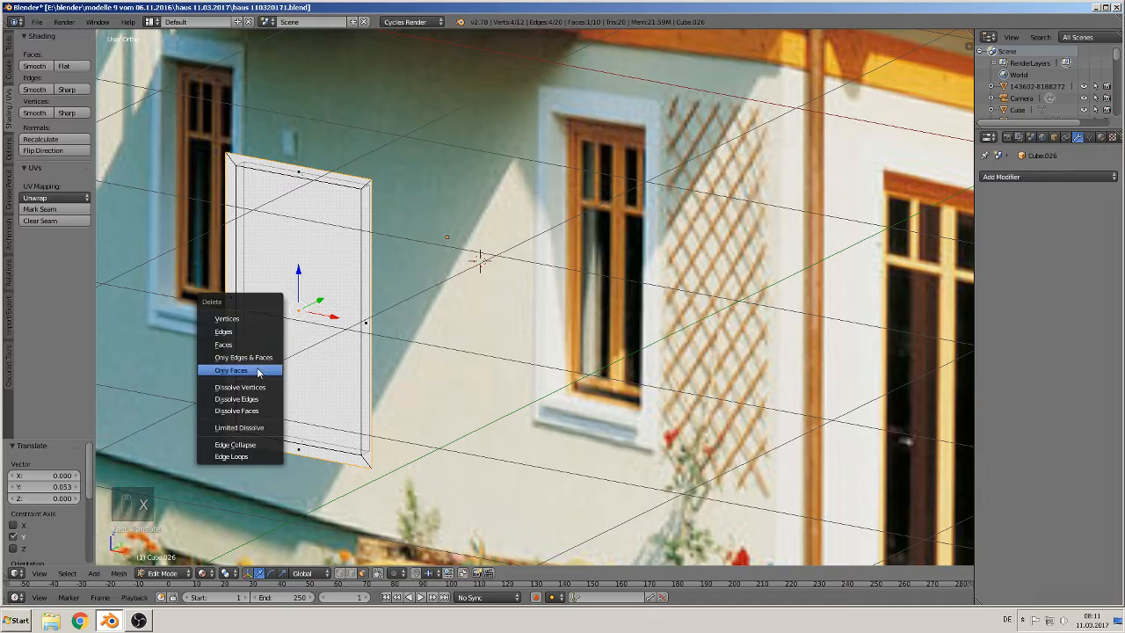
pyautogui.click(262, 369)
# Step: Select the inner face, extrude it in place scaled to 0.955, then scale it along X to 0.952
pyautogui.moveTo(264, 350); pyautogui.dragTo(493, 215, button='middle')
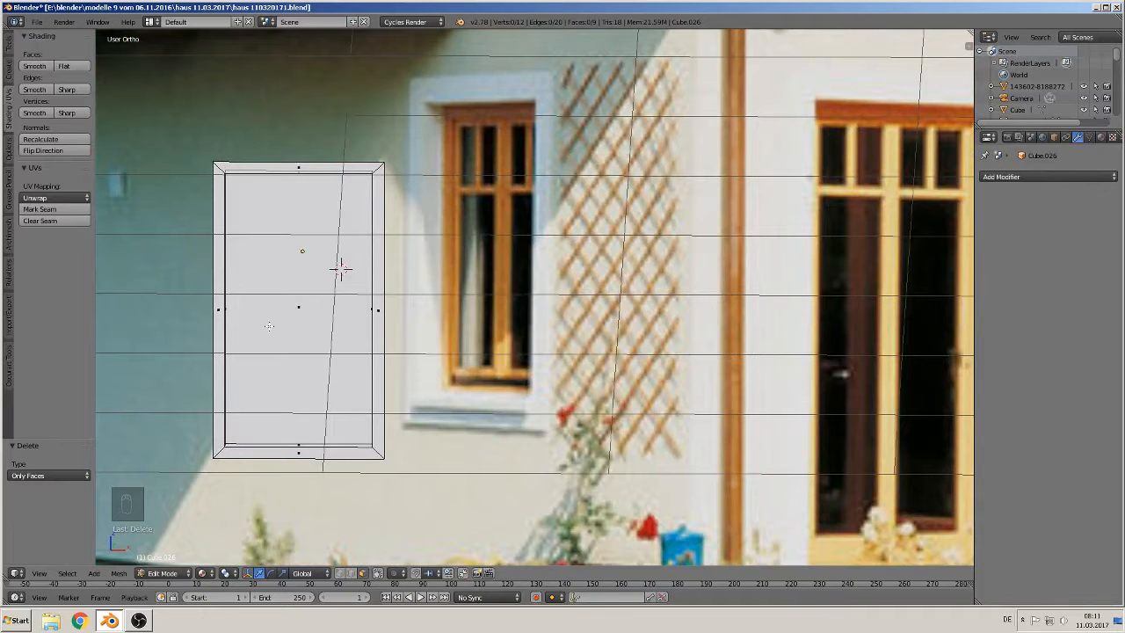
pyautogui.rightClick(301, 292)
pyautogui.press('KP_1')
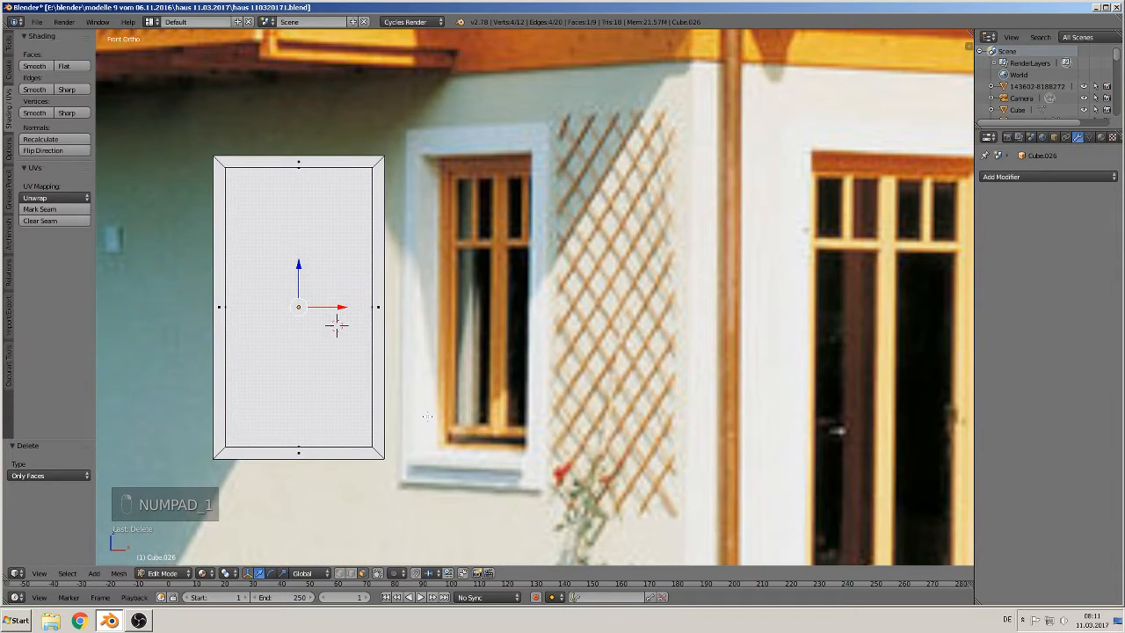
pyautogui.press('e')
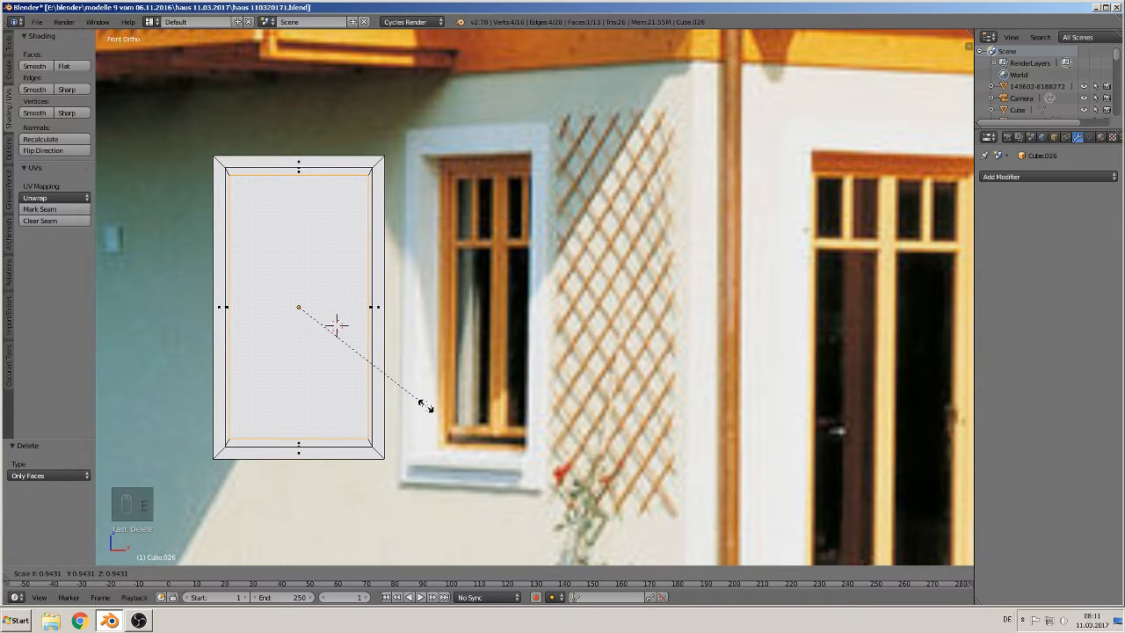
pyautogui.click(428, 406)
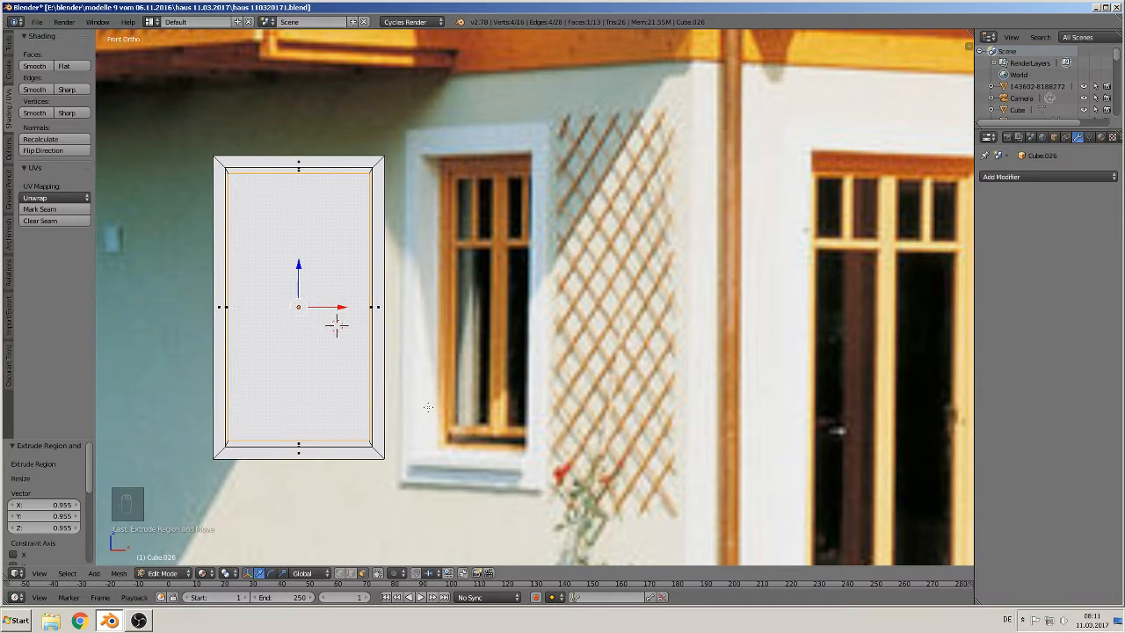
pyautogui.press('s')
pyautogui.press('x')
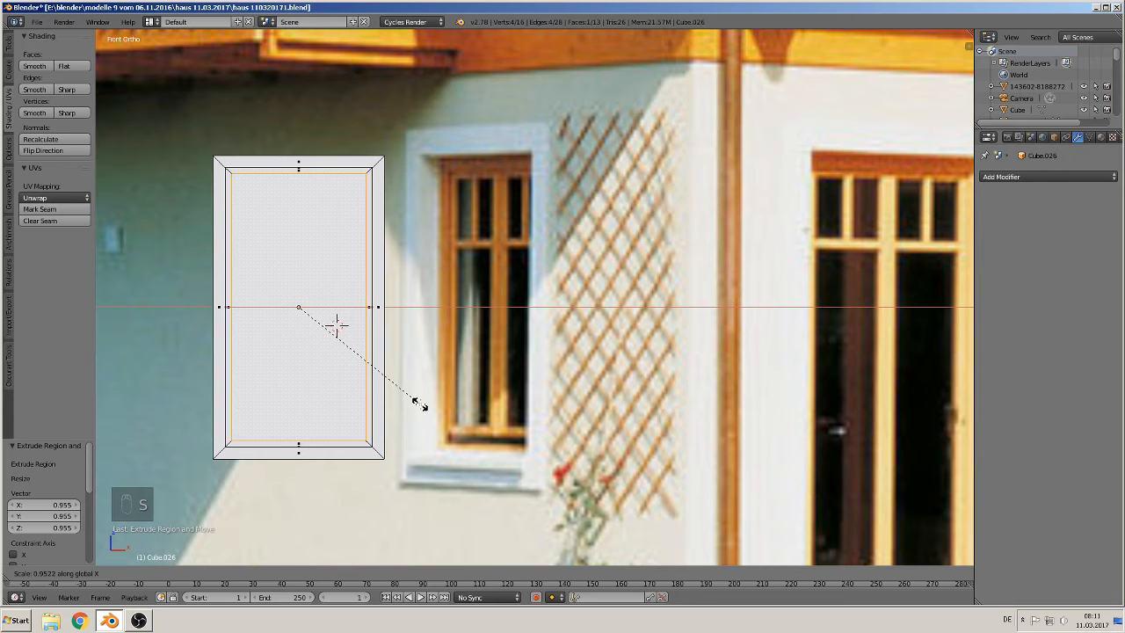
pyautogui.click(420, 403)
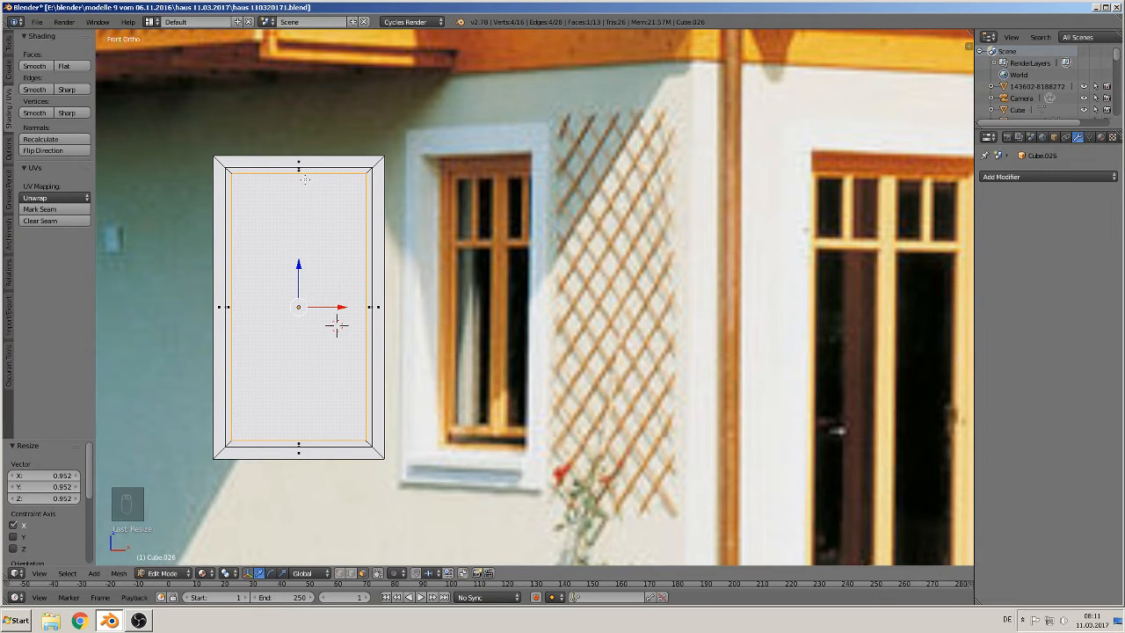
# Step: Add two vertical loop cuts through the inner face and scale them along X to 0.504 to form a central mullion
pyautogui.hotkey('ctrl', 'r')
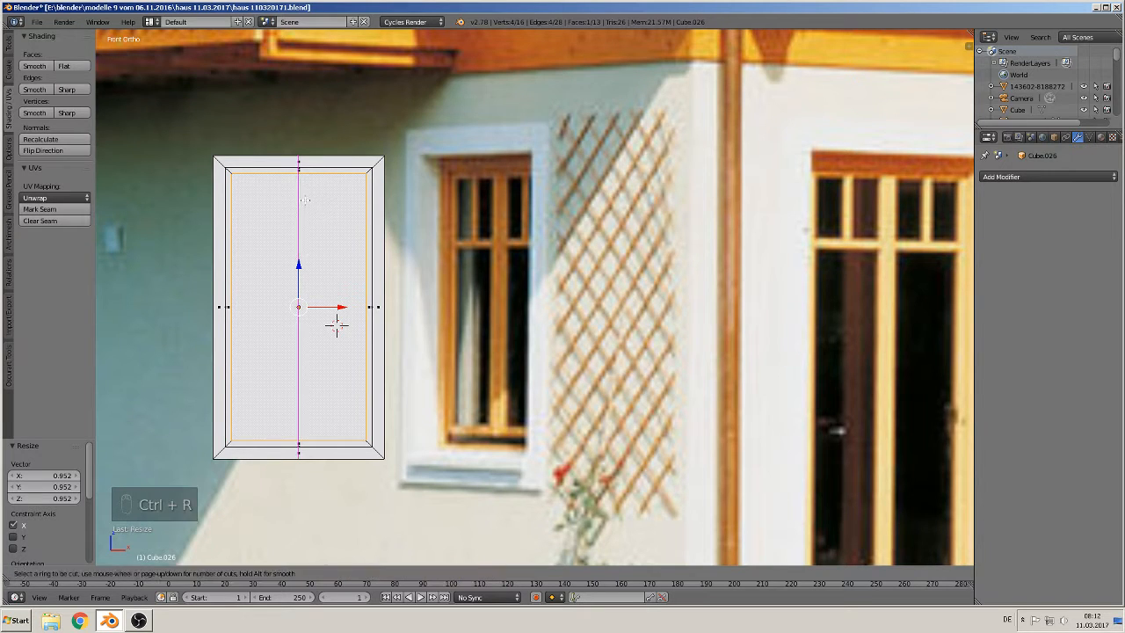
pyautogui.scroll(1, 337, 326)
pyautogui.click(337, 326)
pyautogui.rightClick(336, 326)
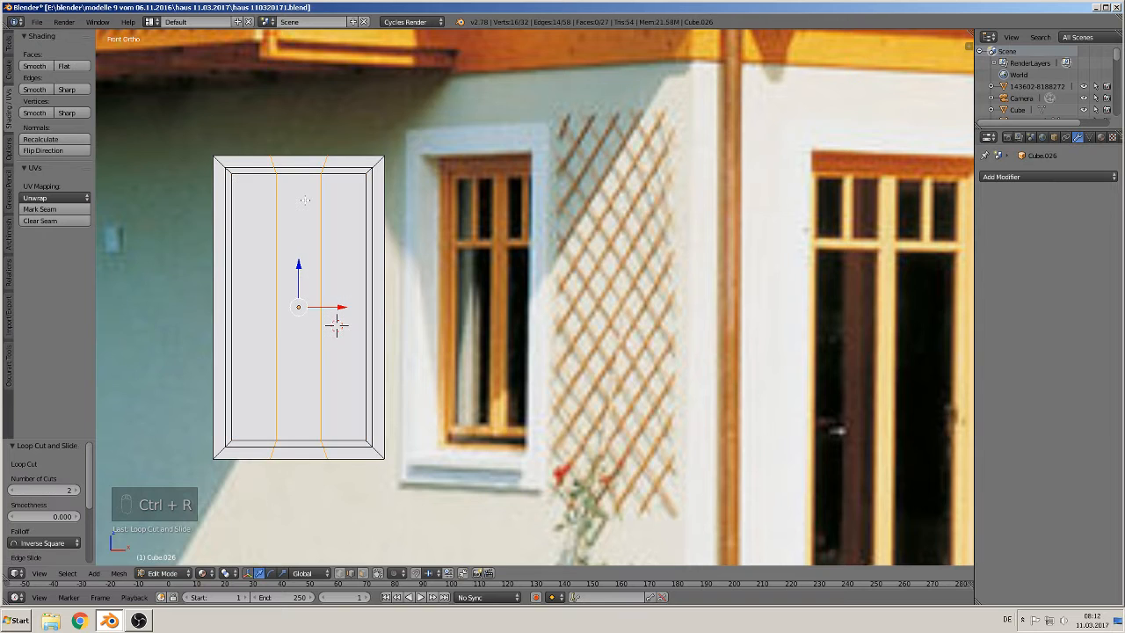
pyautogui.press('s')
pyautogui.press('x')
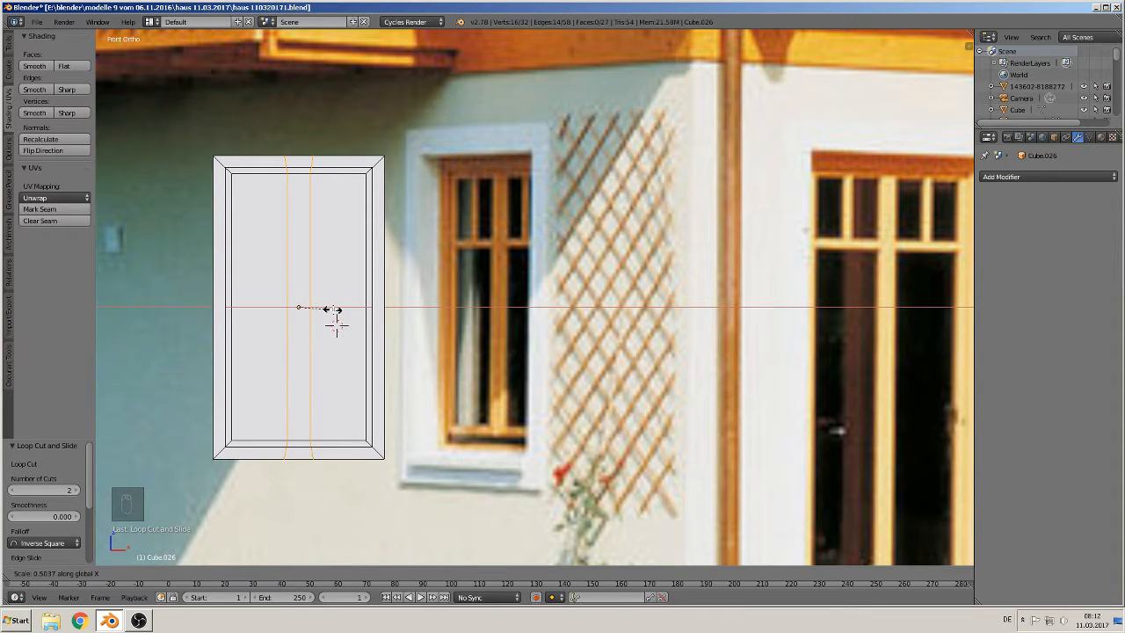
pyautogui.click(332, 309)
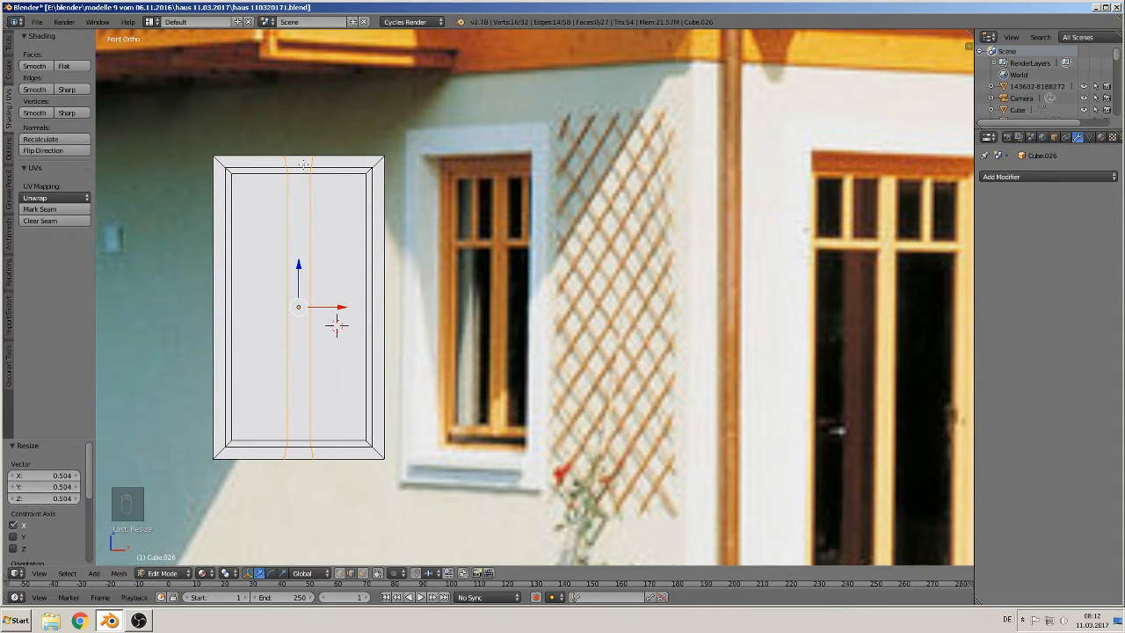
# Step: Add two more vertical loop cuts through the middle of the window face
pyautogui.hotkey('ctrl', 'r')
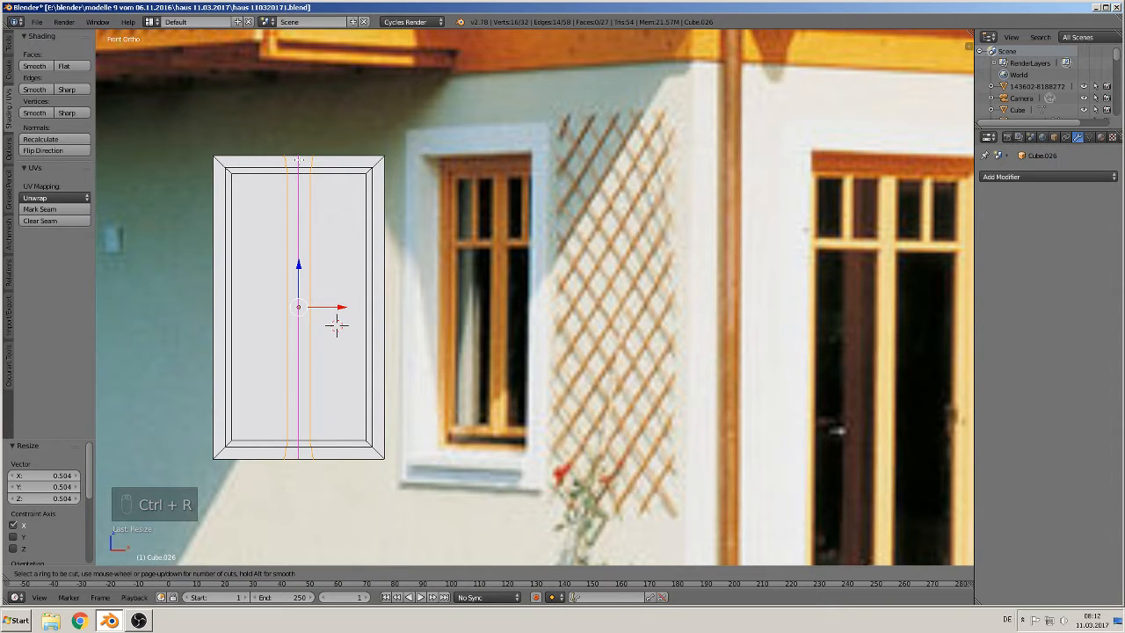
pyautogui.scroll(1, 336, 325)
pyautogui.click(299, 160)
pyautogui.rightClick(299, 159)
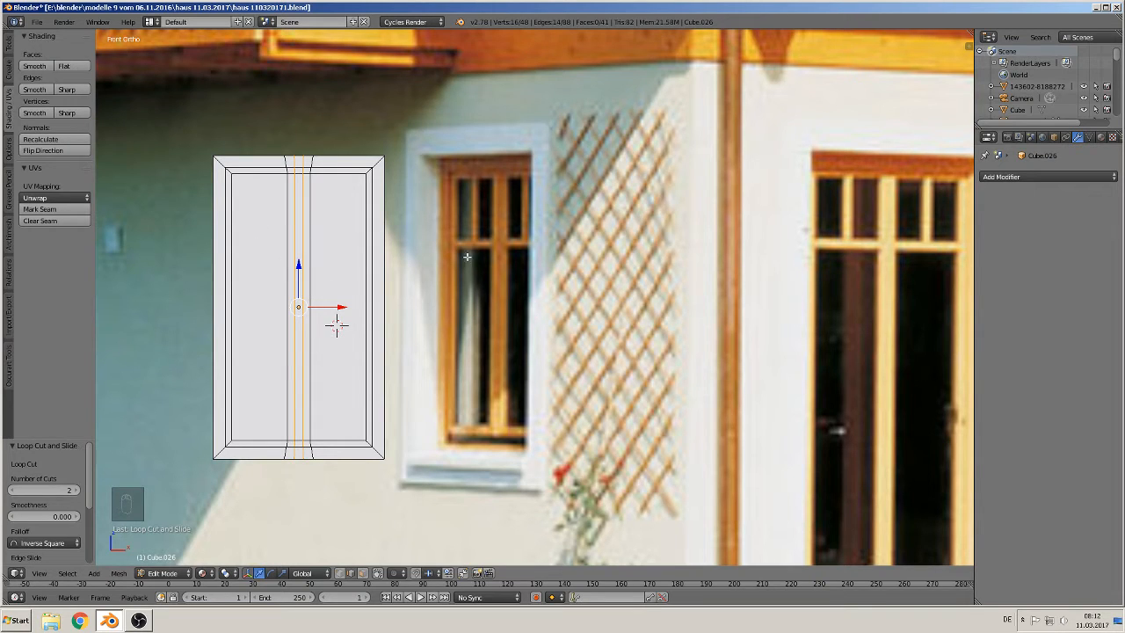
# Step: Add two horizontal loop cuts and slide them up near the top to form a transom bar
pyautogui.hotkey('ctrl', 'r')
pyautogui.click(239, 244)
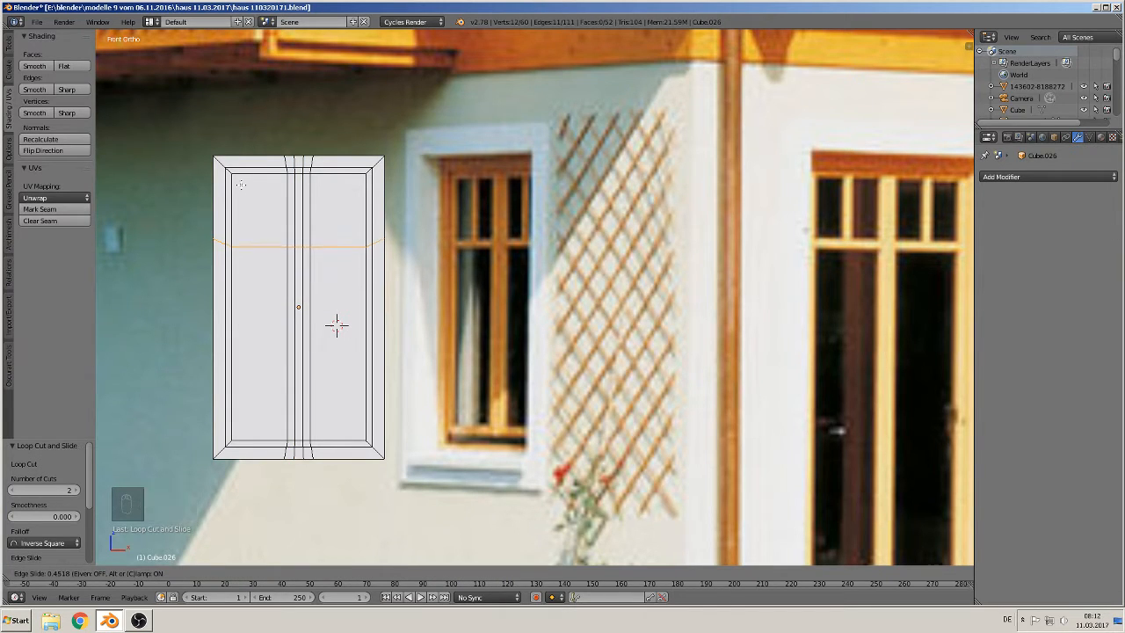
pyautogui.click(240, 187)
pyautogui.hotkey('ctrl', 'r')
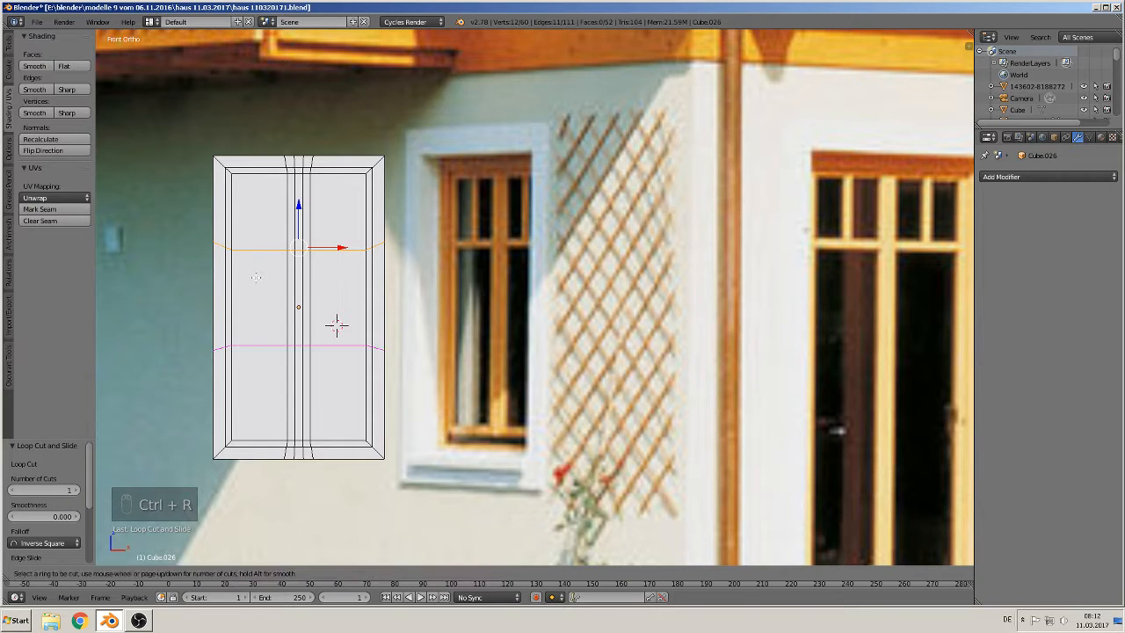
pyautogui.click(257, 277)
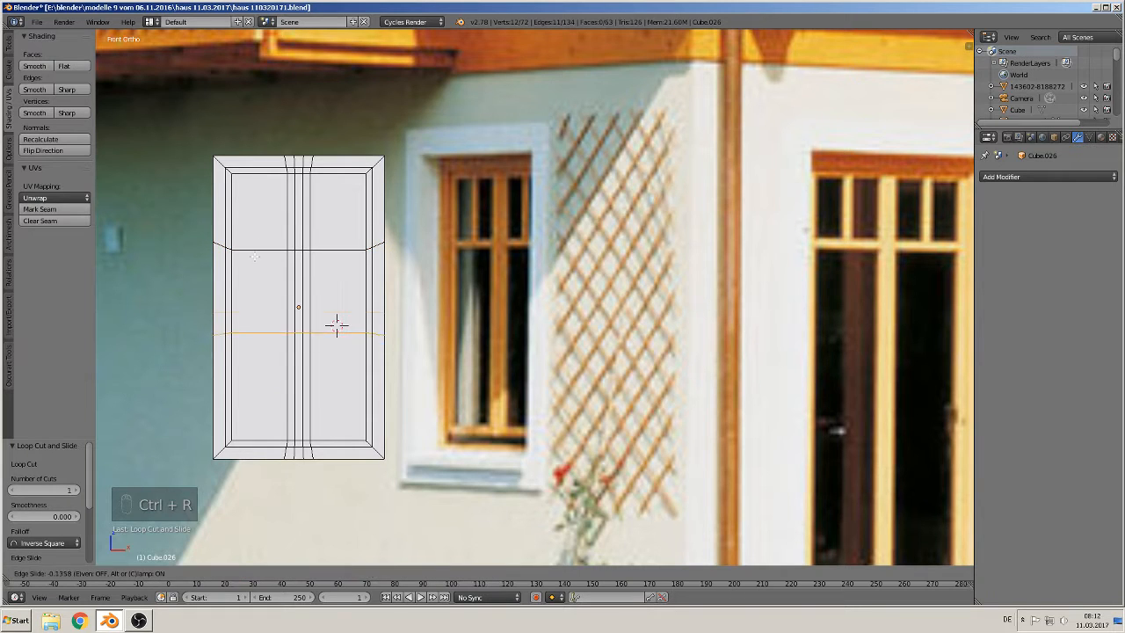
pyautogui.click(250, 187)
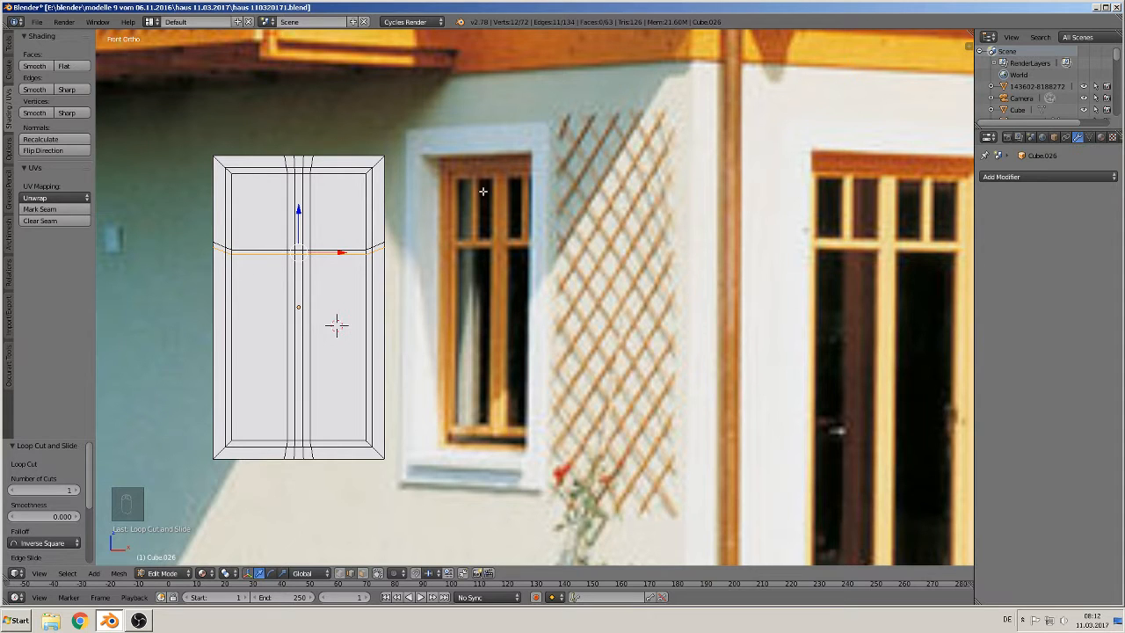
# Step: Add two vertical loop cuts in the left sash and scale them along X to 0.318
pyautogui.hotkey('ctrl', 'r')
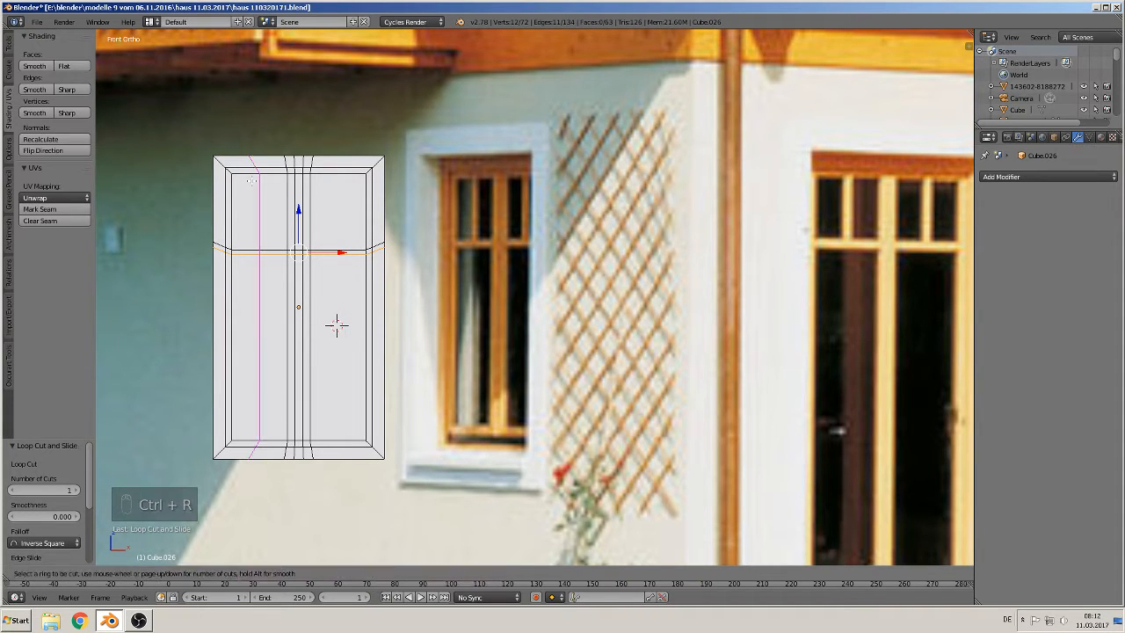
pyautogui.scroll(1, 251, 180)
pyautogui.click(250, 181)
pyautogui.click(250, 182)
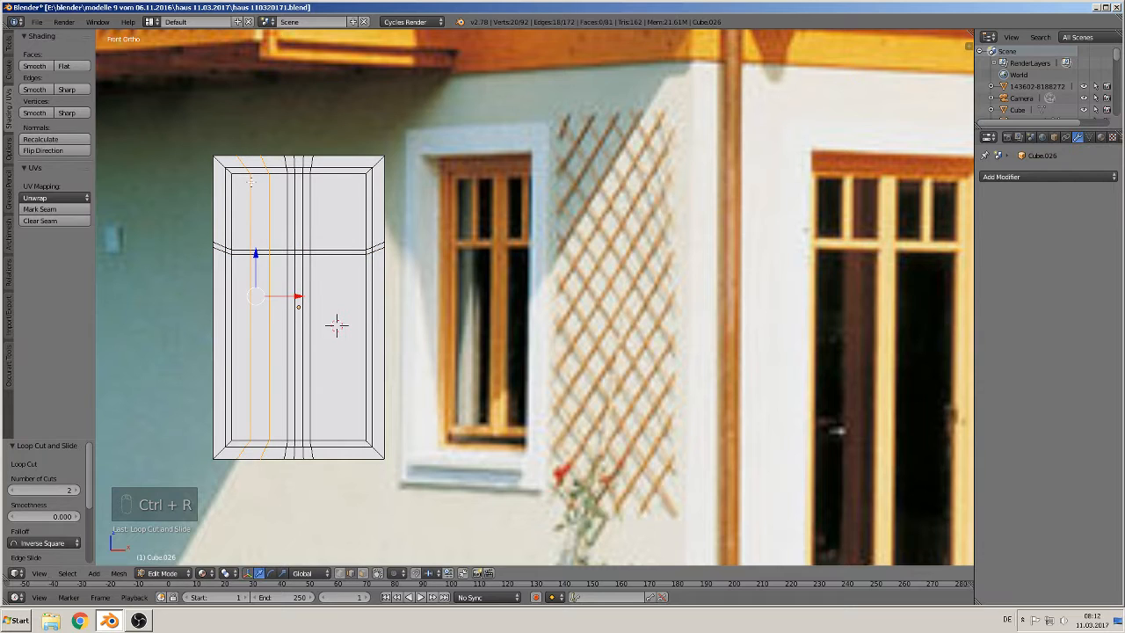
pyautogui.press('s')
pyautogui.press('x')
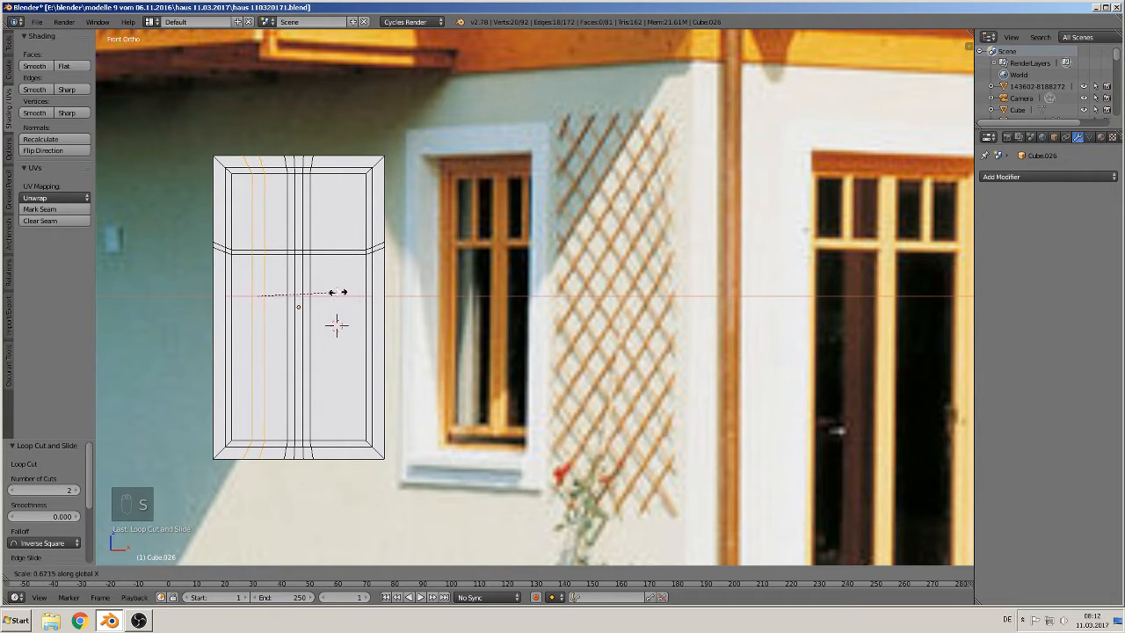
pyautogui.click(293, 280)
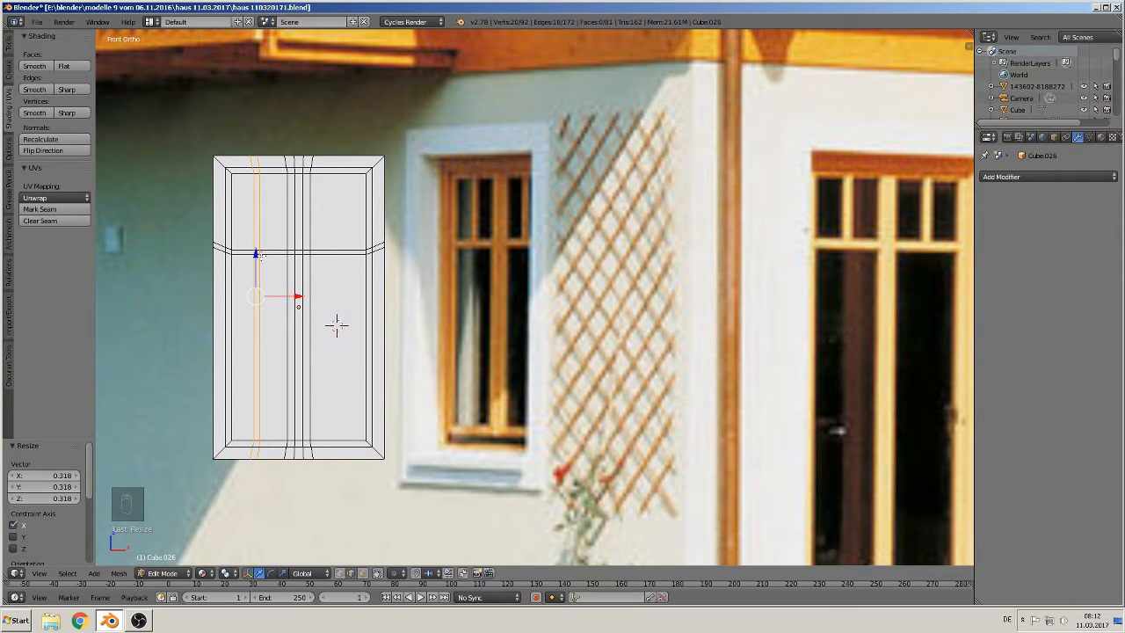
# Step: Add two vertical loop cuts in the right sash and scale them along X to 0.343
pyautogui.hotkey('ctrl', 'r')
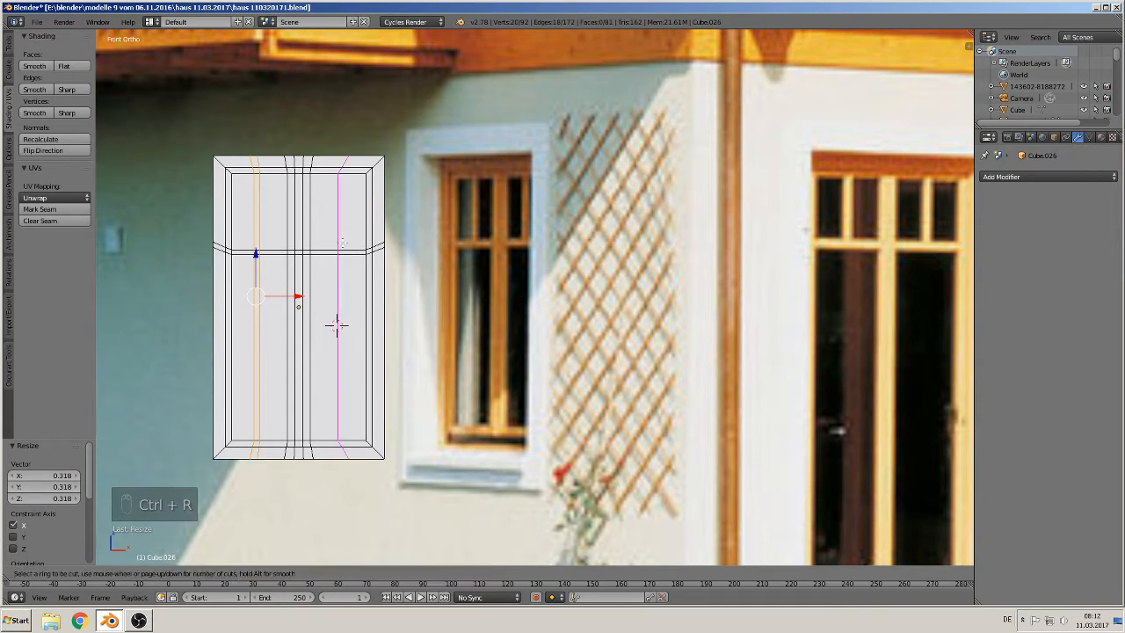
pyautogui.click(341, 241)
pyautogui.rightClick(341, 243)
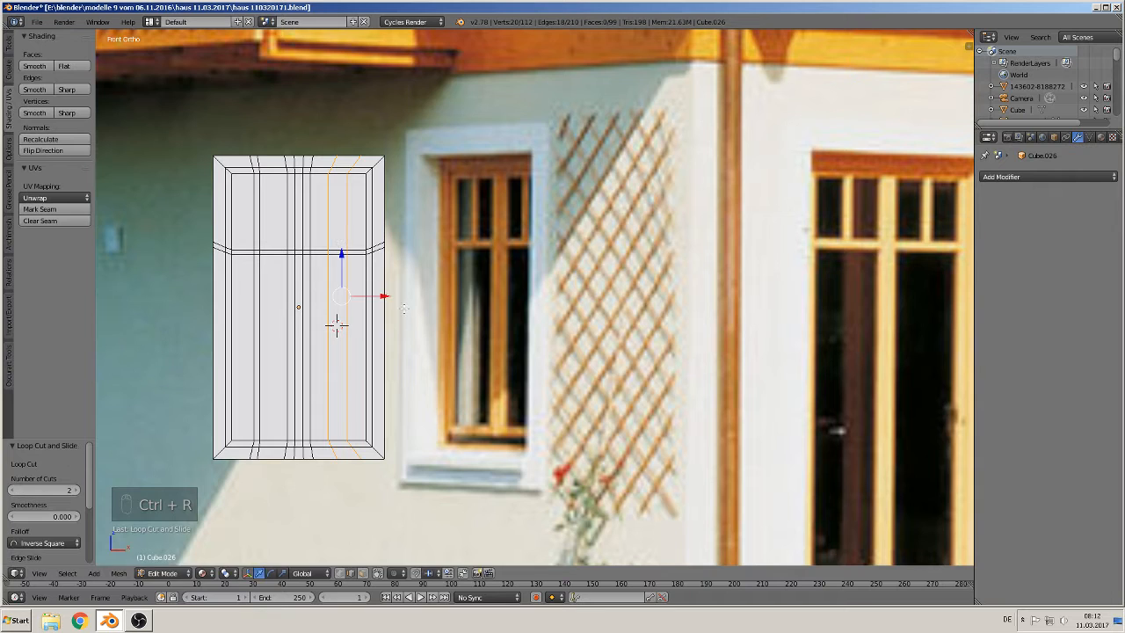
pyautogui.press('s')
pyautogui.press('x')
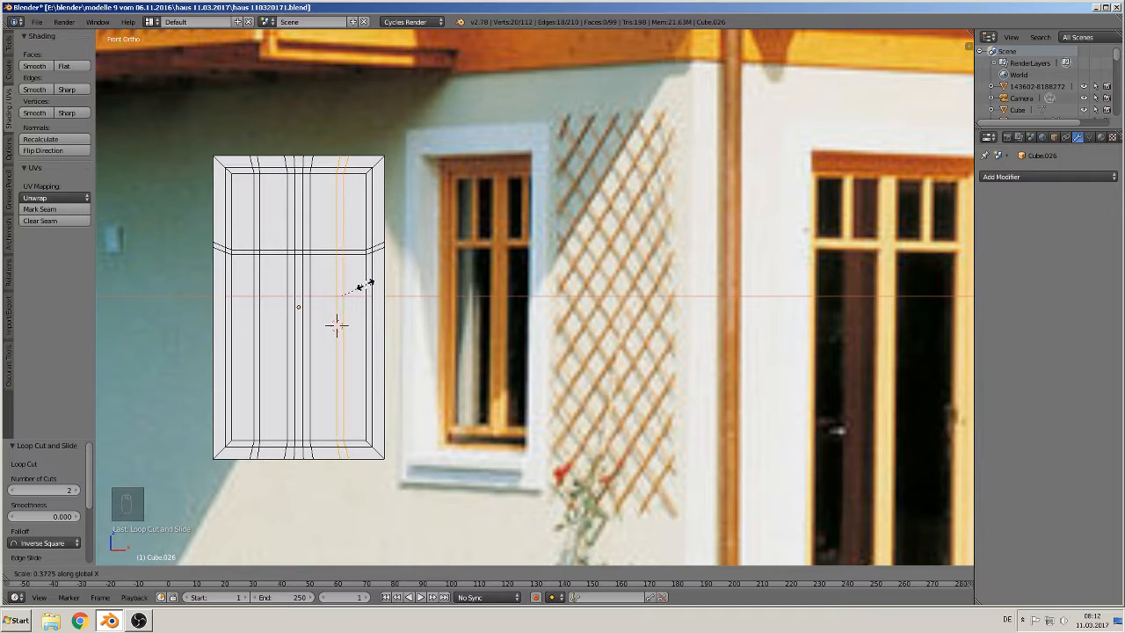
pyautogui.click(358, 284)
# Step: Select all the glass pane faces of both sashes, extrude them in place and move them 0.026 along Y
pyautogui.scroll(1, 379, 256)
pyautogui.moveTo(380, 257); pyautogui.dragTo(484, 232, button='middle')
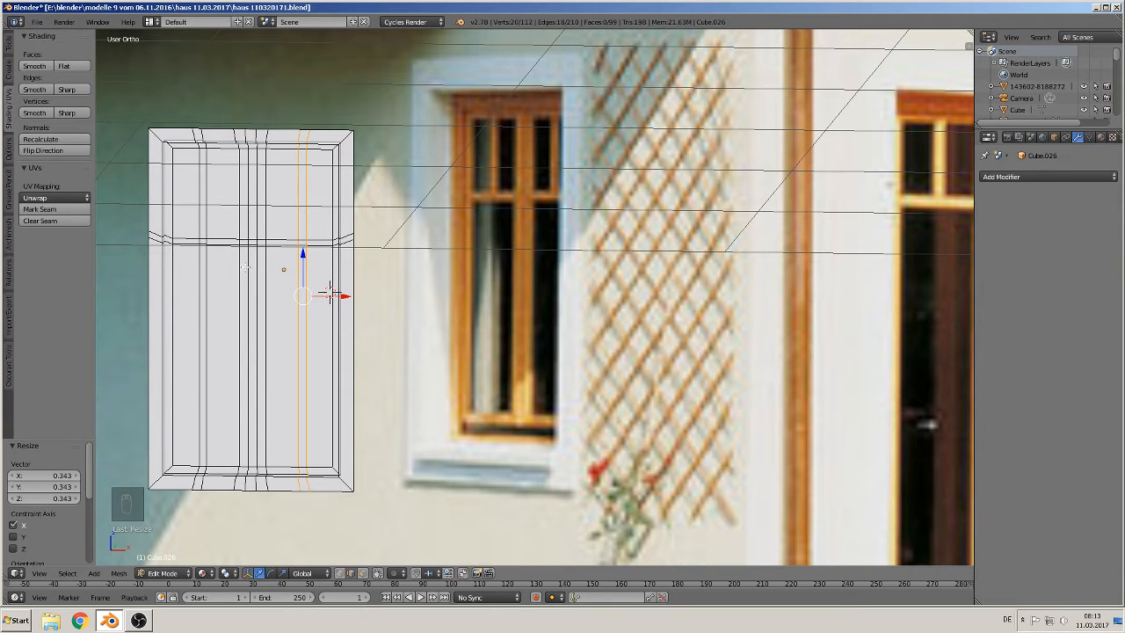
pyautogui.moveTo(329, 293); pyautogui.dragTo(386, 234, button='middle')
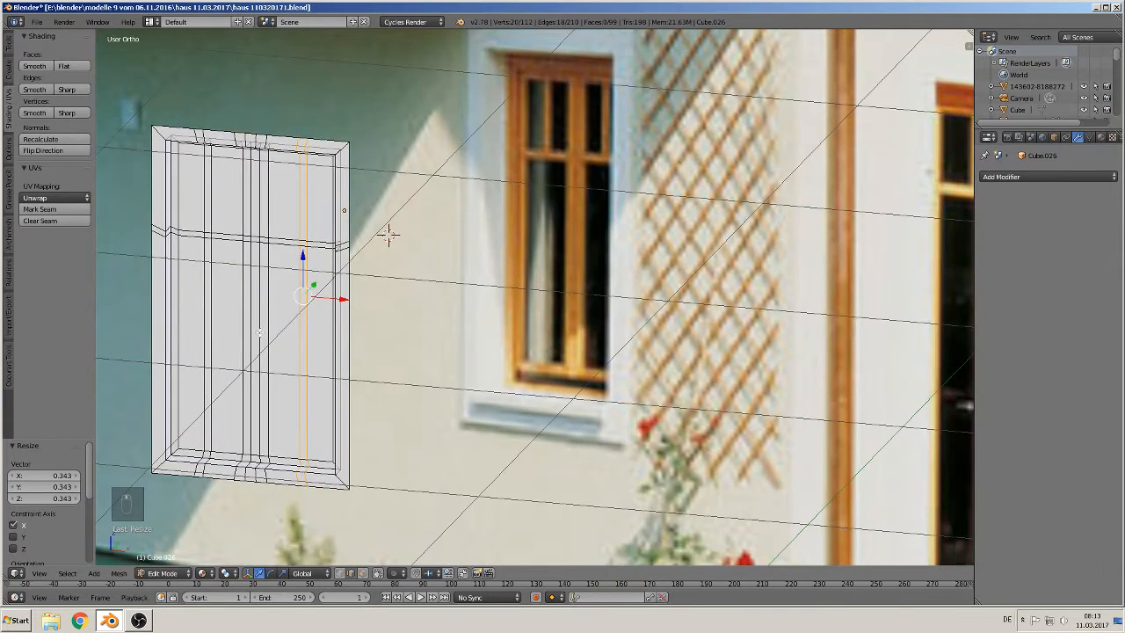
pyautogui.keyDown('shift'); pyautogui.moveTo(260, 332); pyautogui.dragTo(336, 341, button='middle'); pyautogui.keyUp('shift')
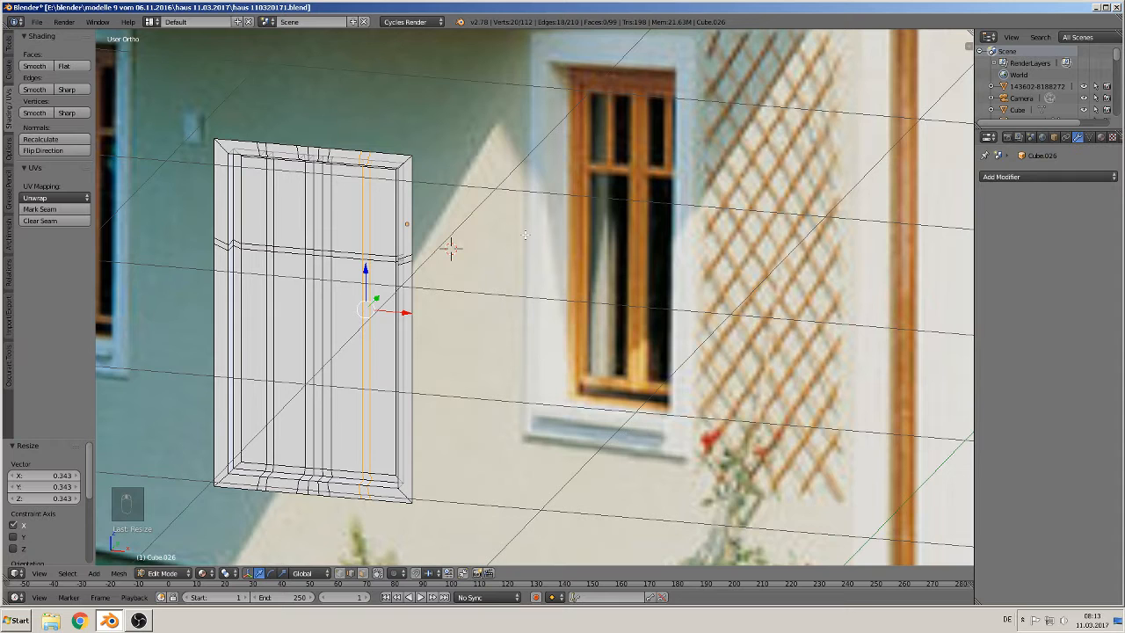
pyautogui.moveTo(449, 248); pyautogui.dragTo(572, 228, button='middle')
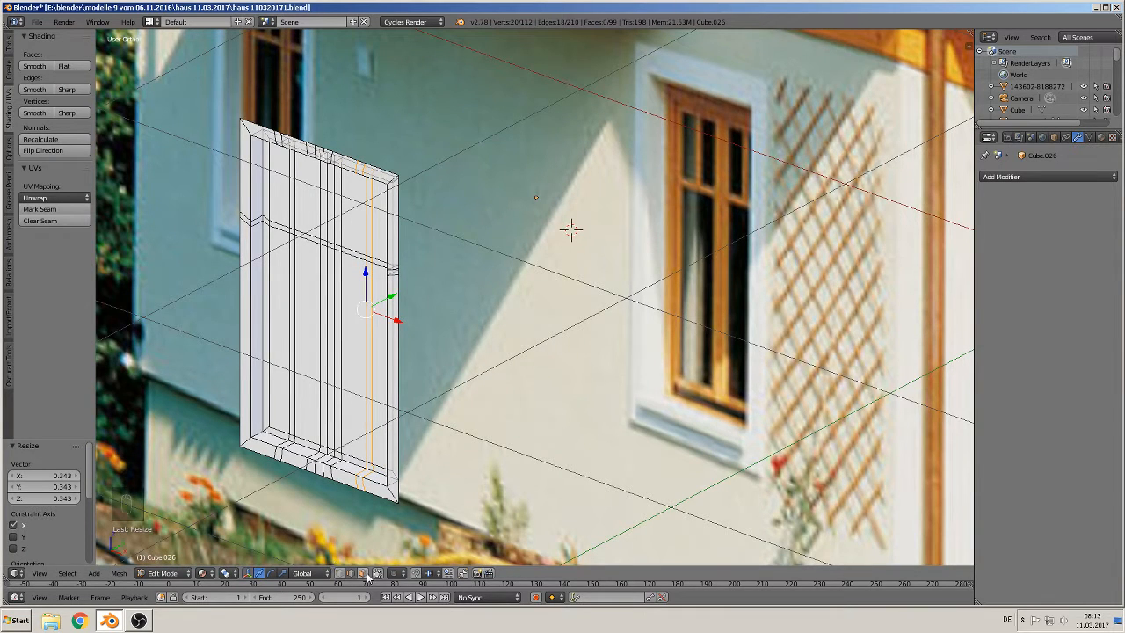
pyautogui.press('a')
pyautogui.moveTo(572, 228); pyautogui.dragTo(523, 279, button='middle')
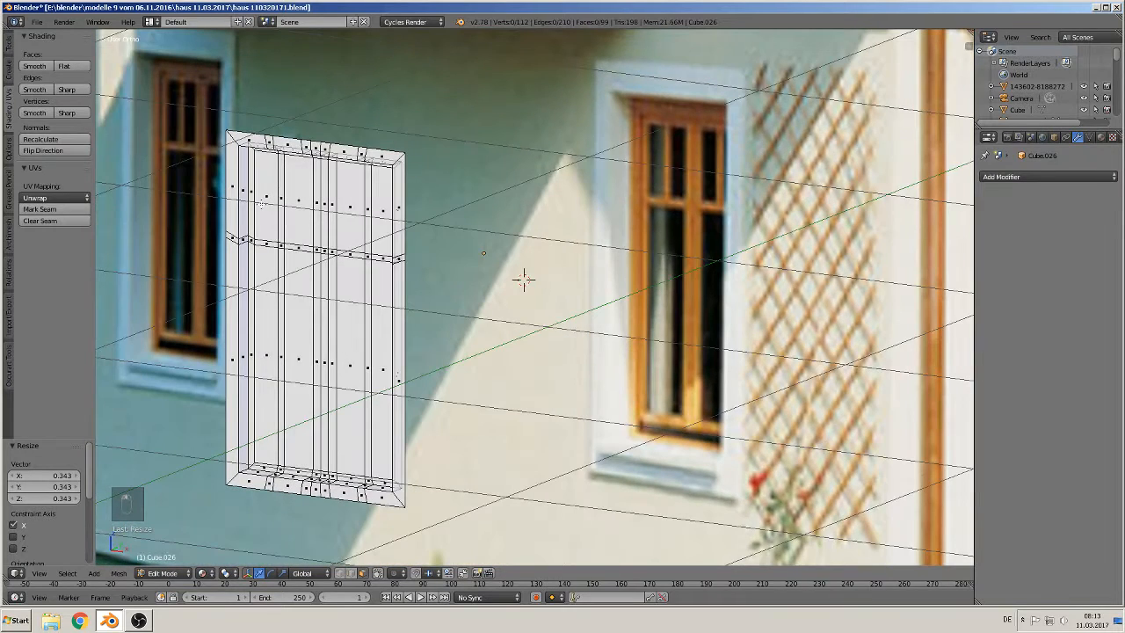
pyautogui.rightClick(255, 202)
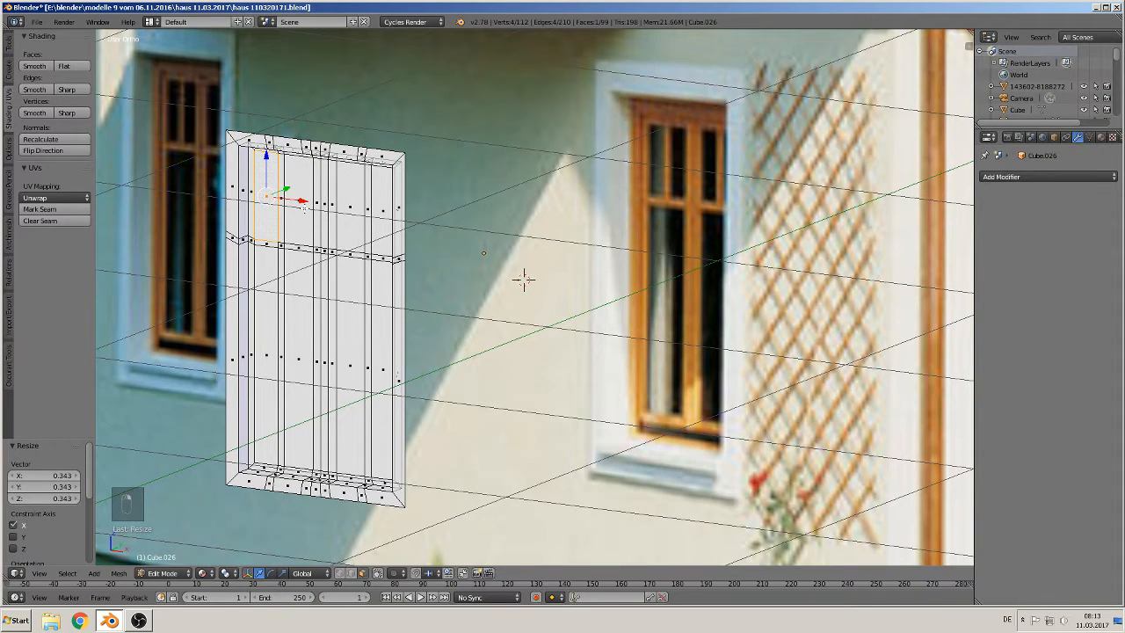
pyautogui.keyDown('shift'); pyautogui.rightClick(298, 208); pyautogui.keyUp('shift')
pyautogui.keyDown('shift'); pyautogui.rightClick(353, 208); pyautogui.keyUp('shift')
pyautogui.keyDown('shift'); pyautogui.rightClick(380, 217); pyautogui.keyUp('shift')
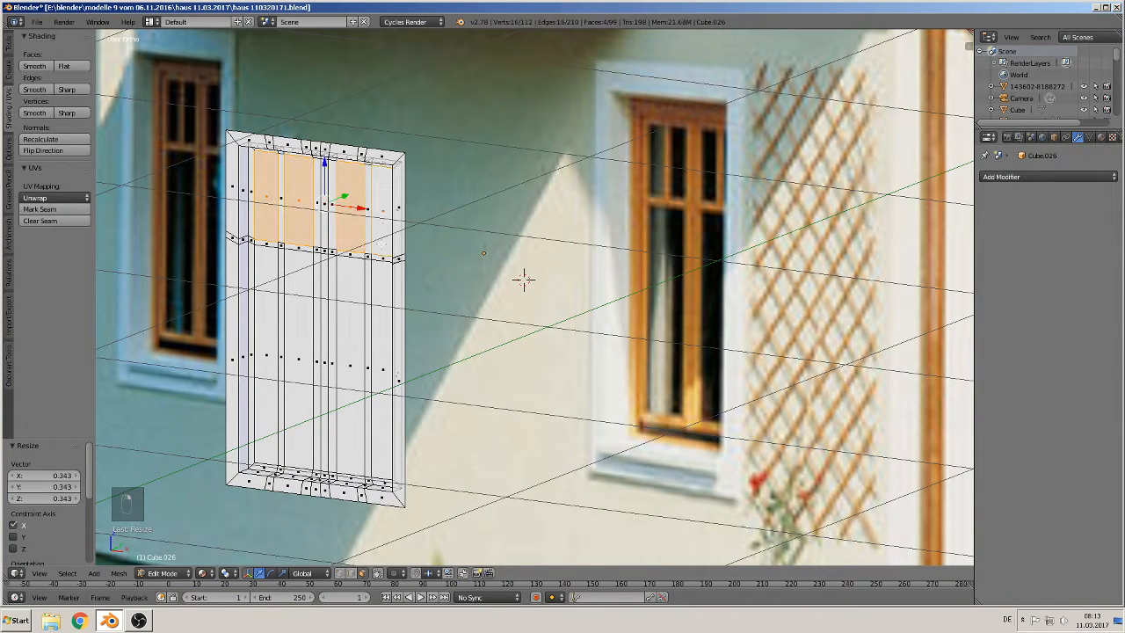
pyautogui.moveTo(395, 350); pyautogui.dragTo(429, 335, button='middle')
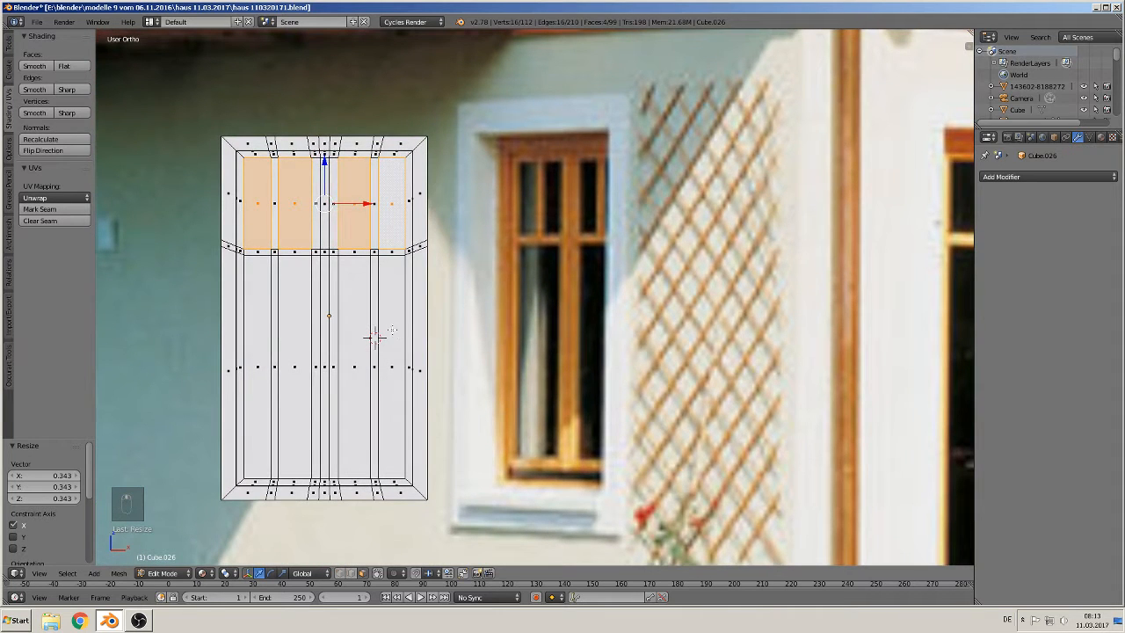
pyautogui.keyDown('shift'); pyautogui.rightClick(391, 332); pyautogui.keyUp('shift')
pyautogui.keyDown('shift'); pyautogui.rightClick(373, 334); pyautogui.keyUp('shift')
pyautogui.keyDown('shift'); pyautogui.rightClick(355, 334); pyautogui.keyUp('shift')
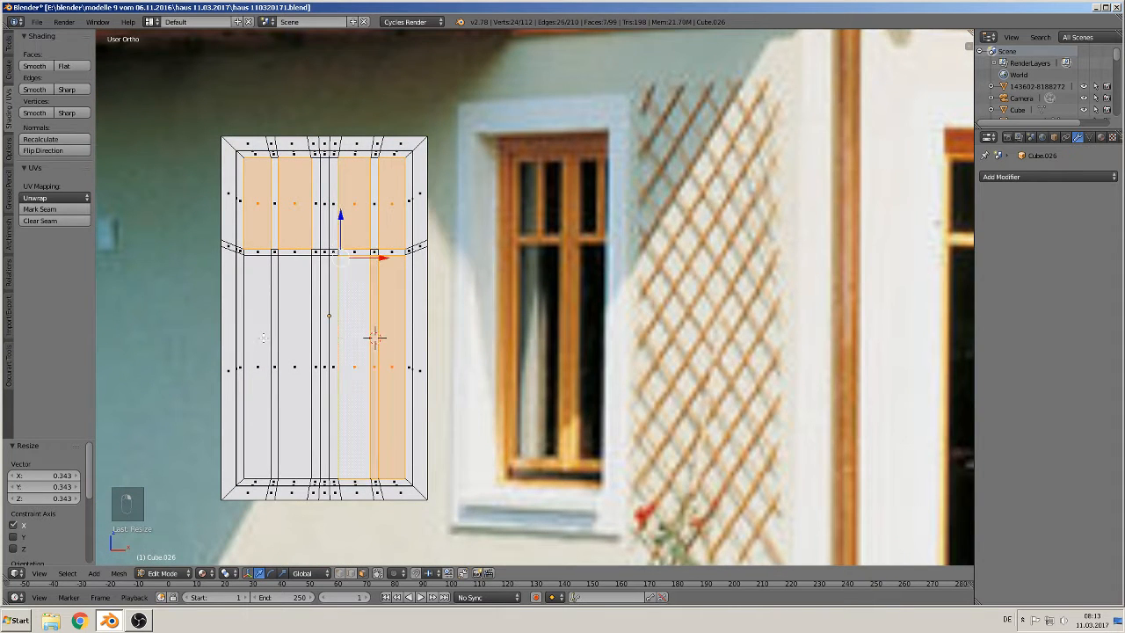
pyautogui.keyDown('shift'); pyautogui.rightClick(296, 348); pyautogui.keyUp('shift')
pyautogui.keyDown('shift'); pyautogui.rightClick(273, 342); pyautogui.keyUp('shift')
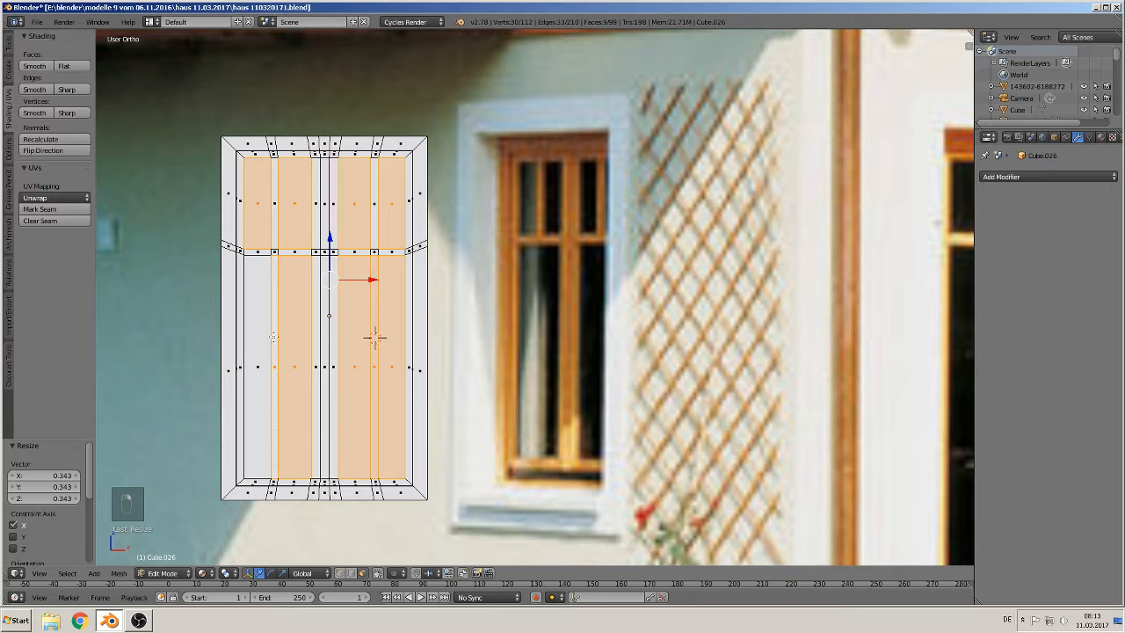
pyautogui.keyDown('shift'); pyautogui.rightClick(255, 335); pyautogui.keyUp('shift')
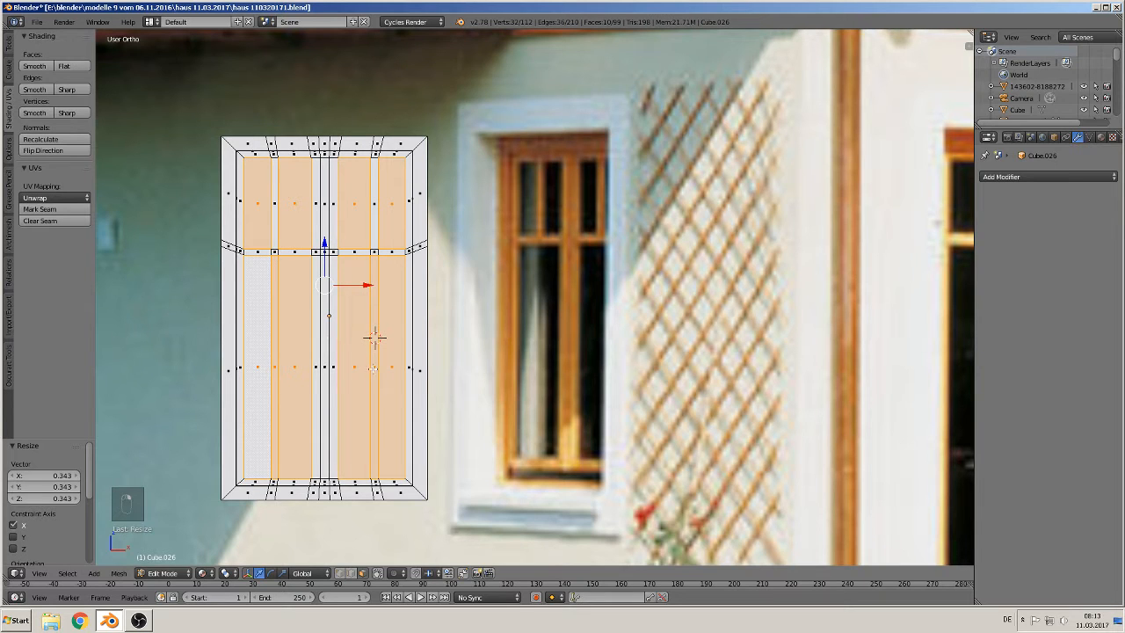
pyautogui.keyDown('shift'); pyautogui.rightClick(373, 368); pyautogui.keyUp('shift')
pyautogui.keyDown('shift'); pyautogui.rightClick(275, 367); pyautogui.keyUp('shift')
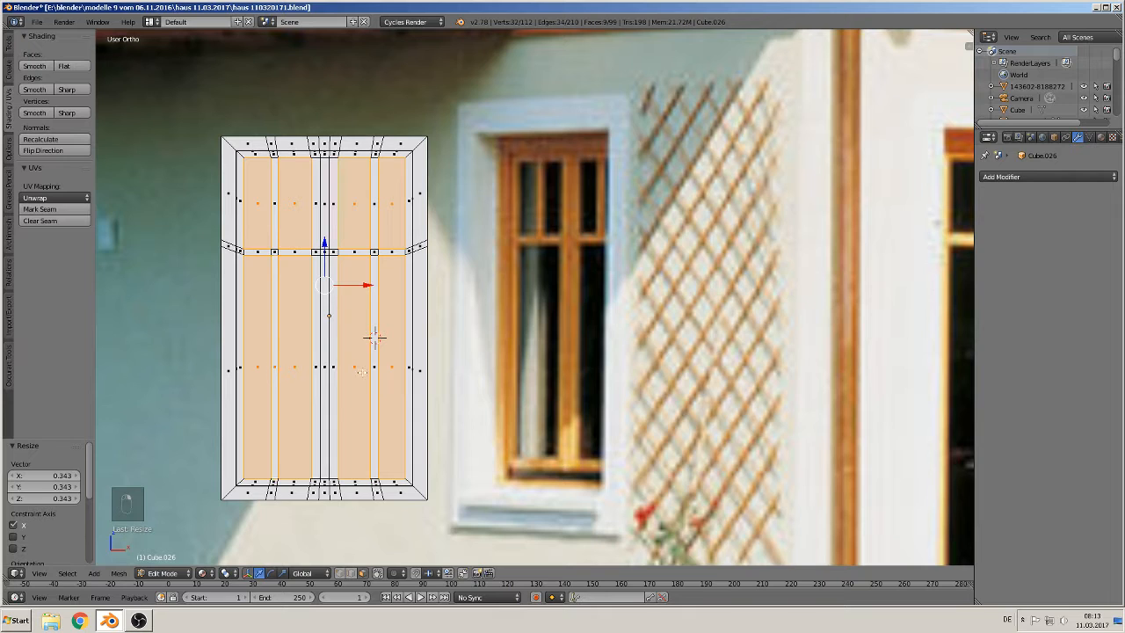
pyautogui.keyDown('shift'); pyautogui.rightClick(373, 367); pyautogui.keyUp('shift')
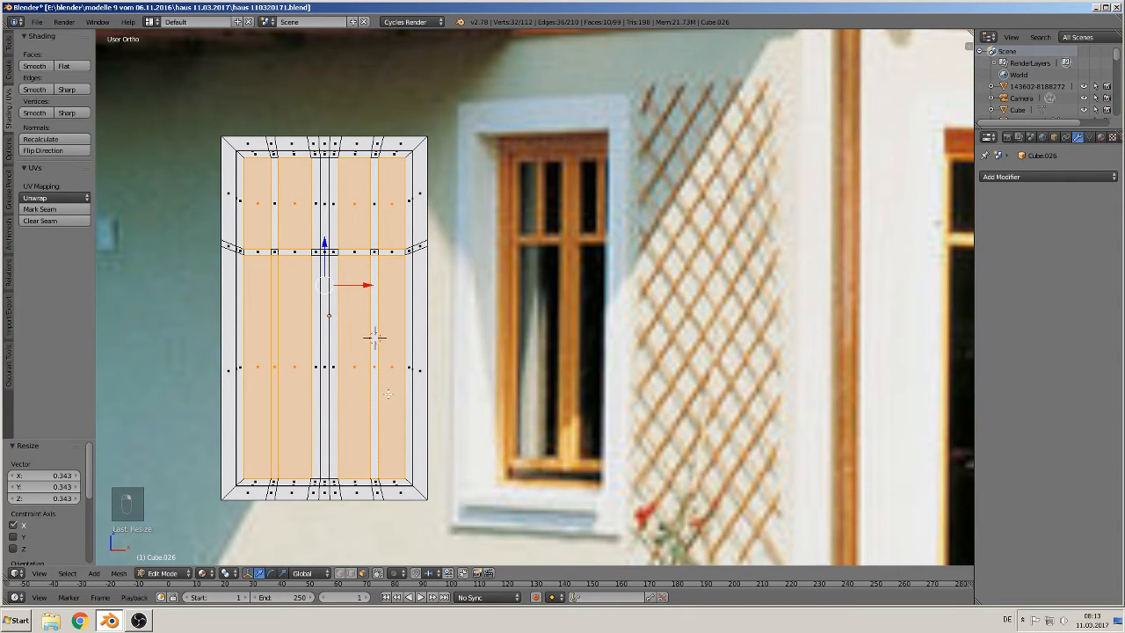
pyautogui.moveTo(374, 337); pyautogui.dragTo(596, 241, button='middle')
pyautogui.press('e')
pyautogui.rightClick(595, 241)
pyautogui.press('g')
pyautogui.press('y')
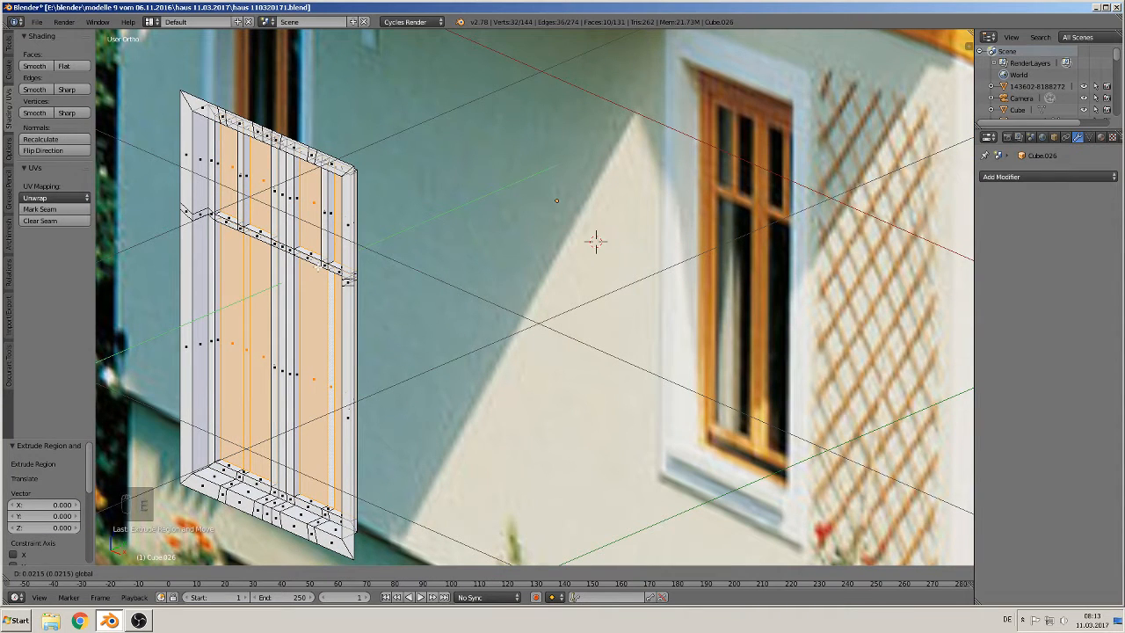
pyautogui.press('Return')
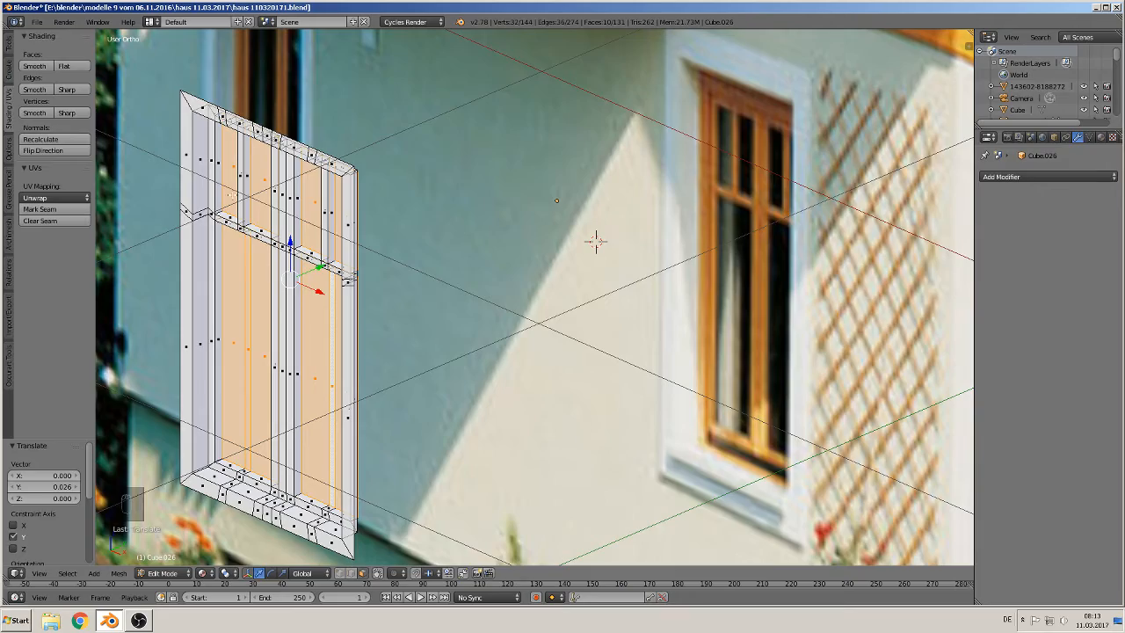
pyautogui.press('Tab')
pyautogui.moveTo(267, 289)
pyautogui.mouseDown(button='middle')
pyautogui.moveTo(284, 249)
pyautogui.moveTo(251, 283)
pyautogui.mouseUp(button='middle')
pyautogui.scroll(-2, 276, 266)
pyautogui.press('Tab')
pyautogui.scroll(2, 301, 222)
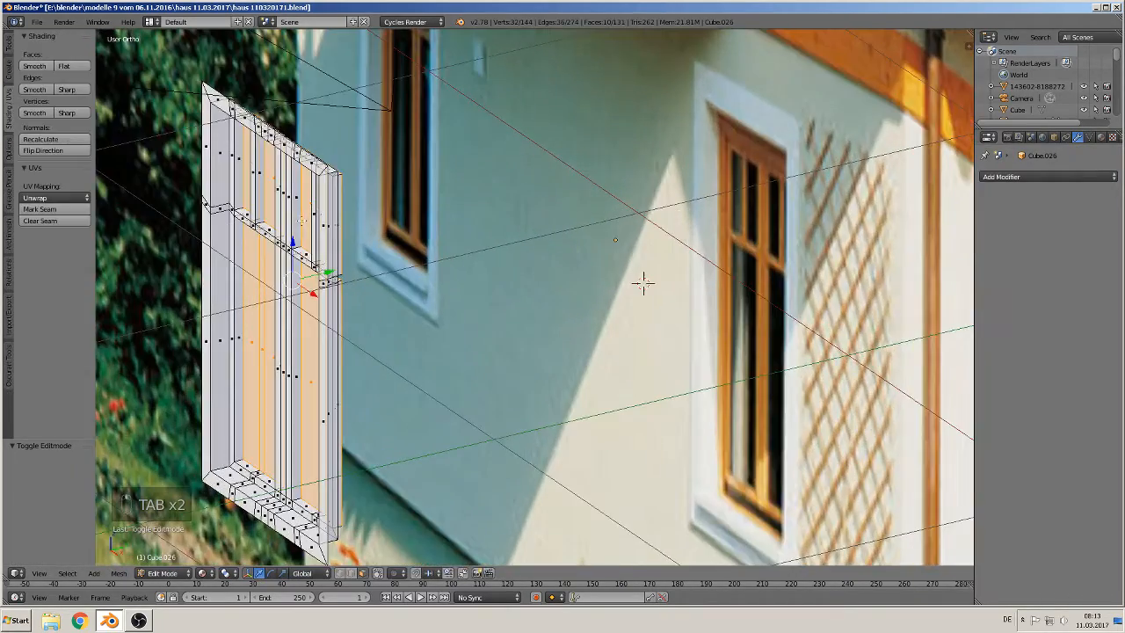
# Step: Extrude the selected glass pane geometry in place and move it 0.067 along Y to deepen the recesses
pyautogui.click(352, 573)
pyautogui.keyDown('alt'); pyautogui.rightClick(329, 554); pyautogui.keyUp('alt')
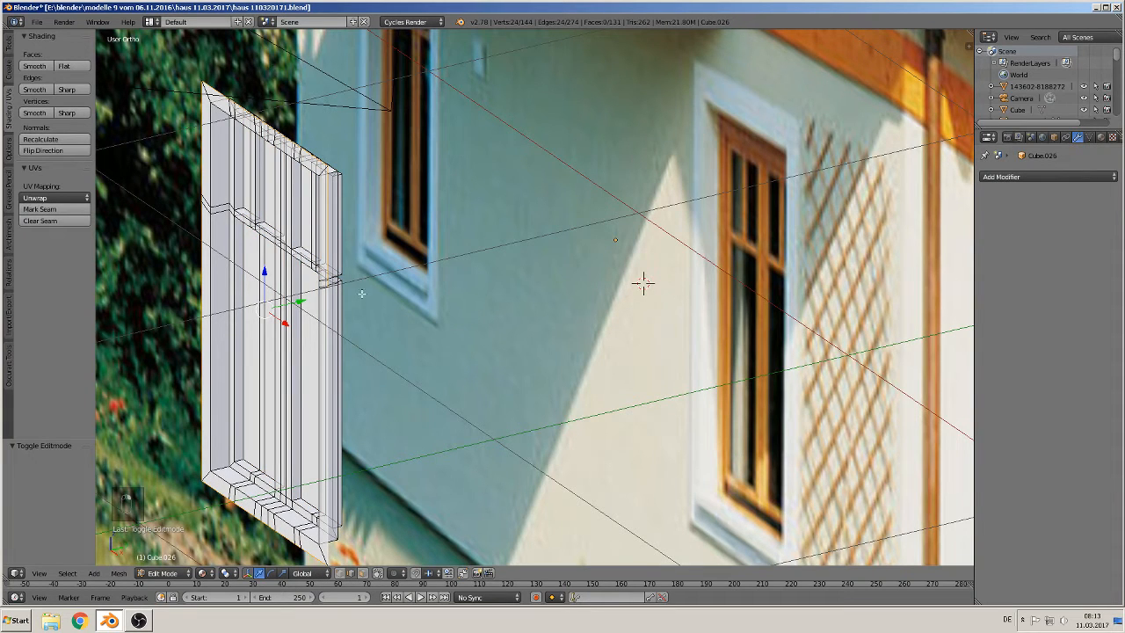
pyautogui.press('e')
pyautogui.rightClick(303, 287)
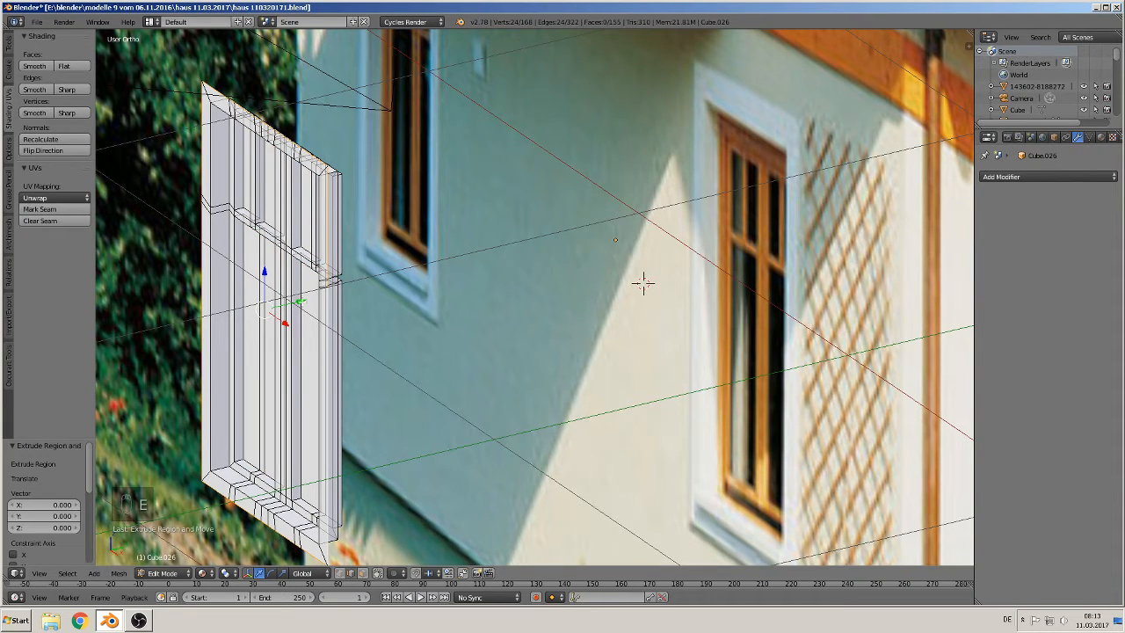
pyautogui.press('g')
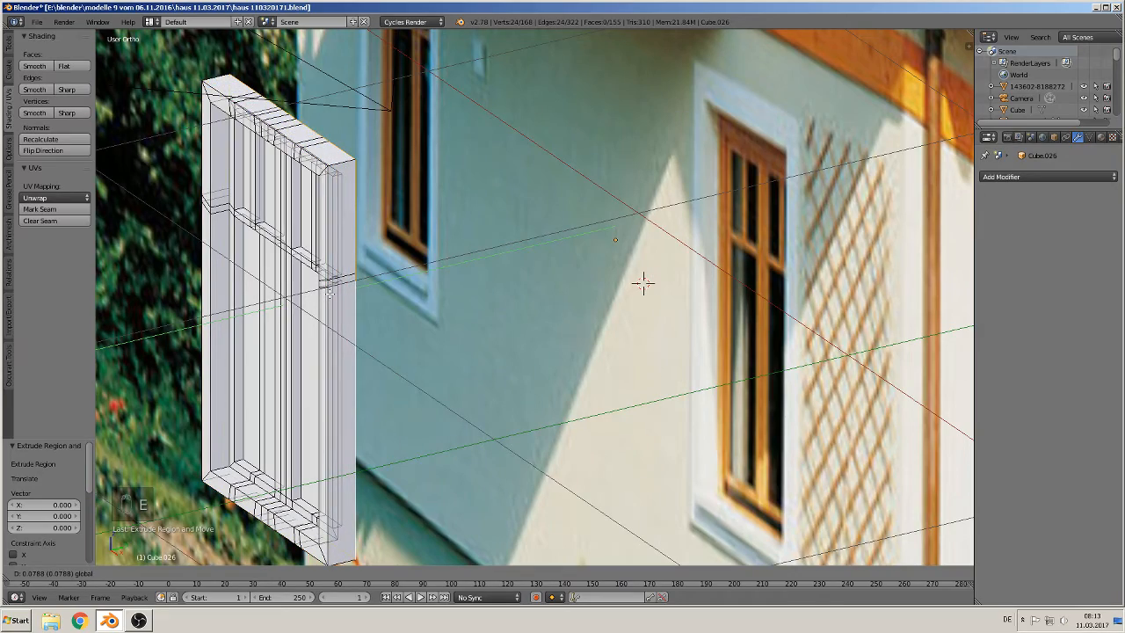
pyautogui.click(642, 282)
pyautogui.moveTo(642, 281); pyautogui.dragTo(577, 169, button='middle')
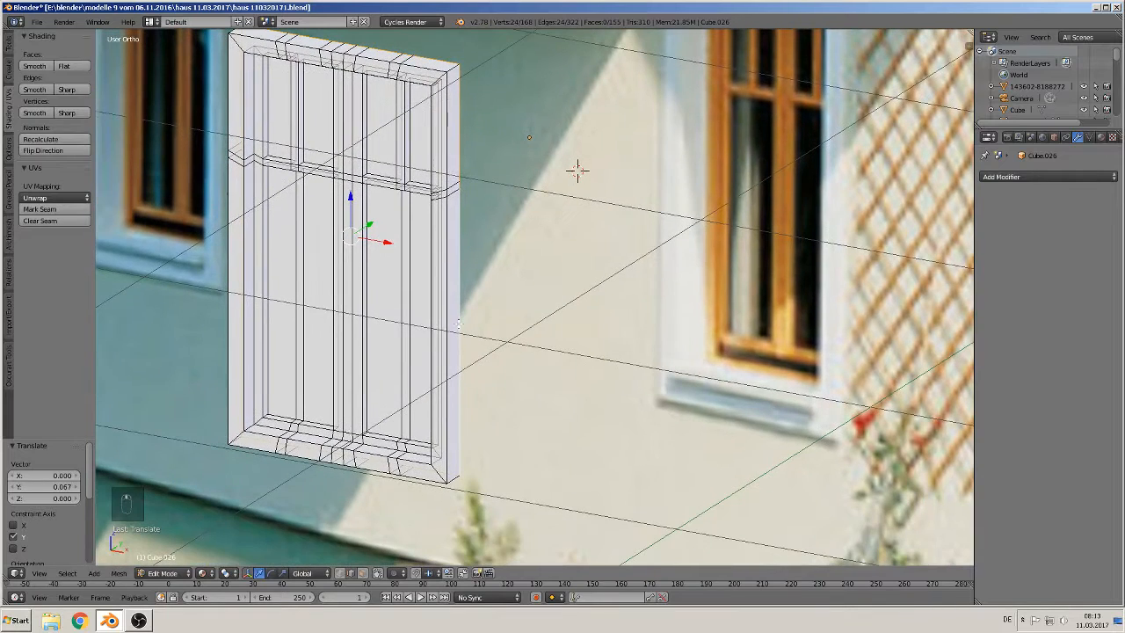
# Step: Select the glass pane faces of both sashes, extrude them in place and move them 0.014 along Y
pyautogui.click(366, 576)
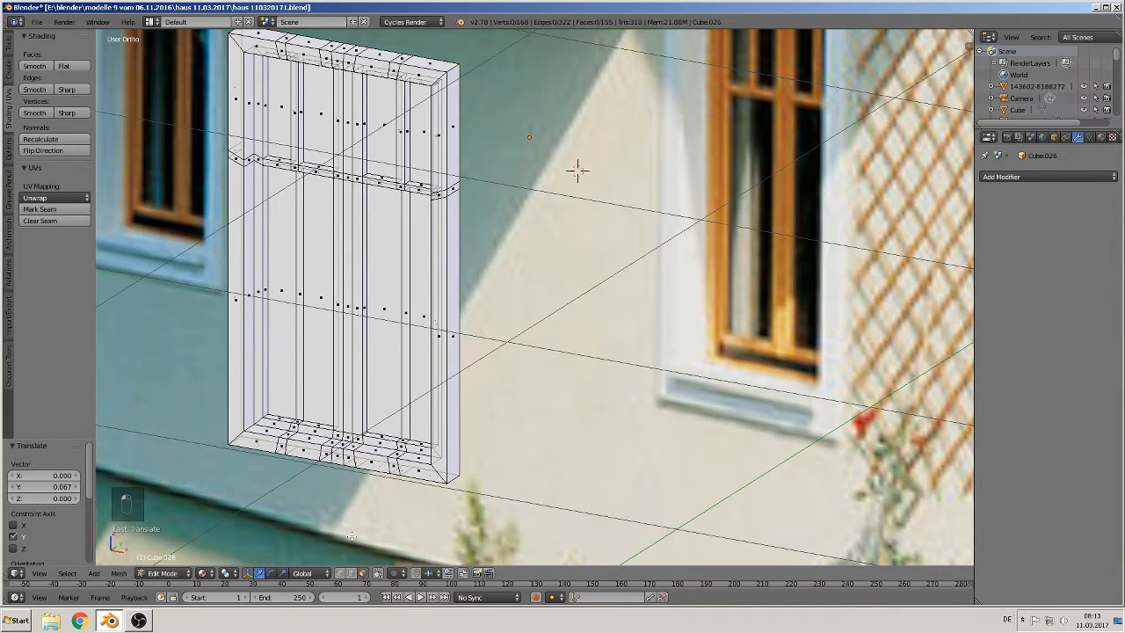
pyautogui.rightClick(284, 287)
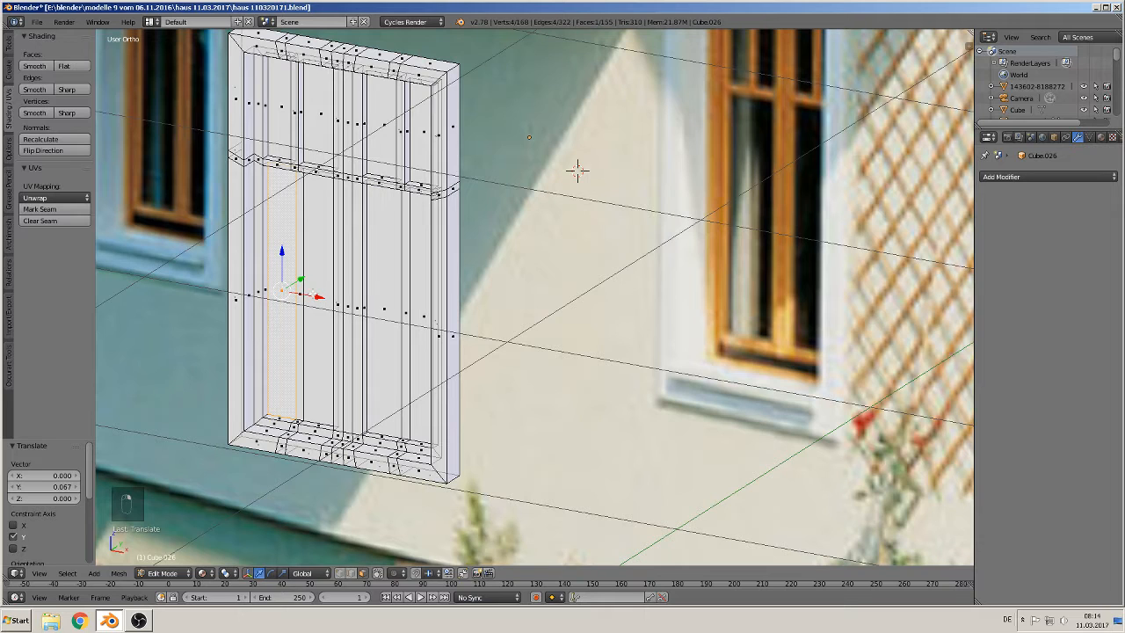
pyautogui.rightClick(299, 290)
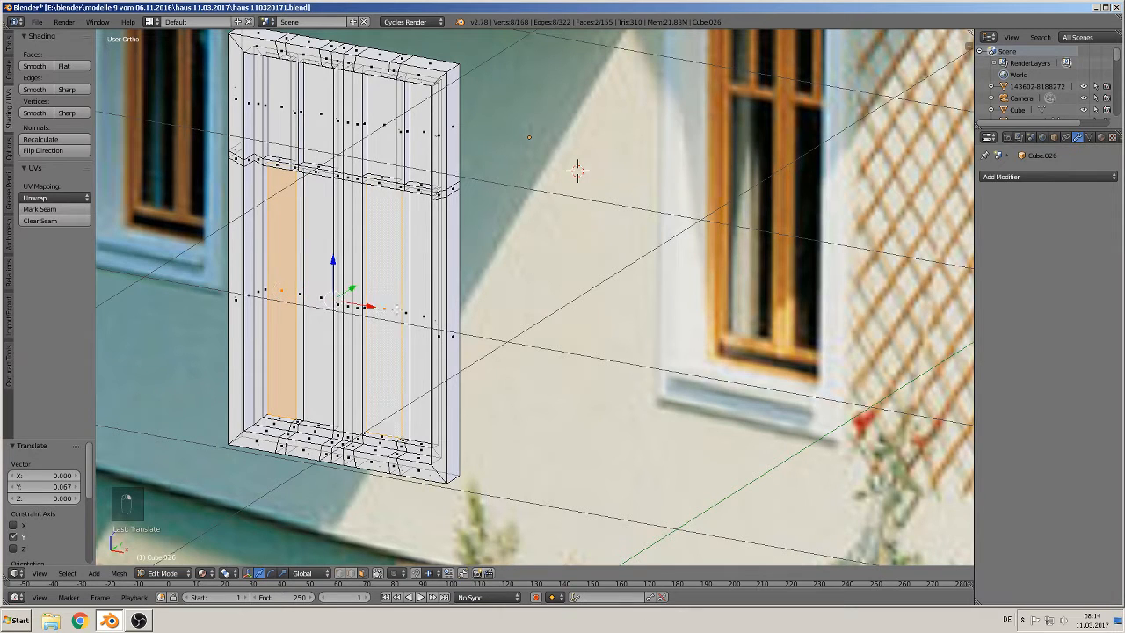
pyautogui.keyDown('shift'); pyautogui.rightClick(401, 308); pyautogui.keyUp('shift')
pyautogui.keyDown('shift'); pyautogui.rightClick(419, 309); pyautogui.keyUp('shift')
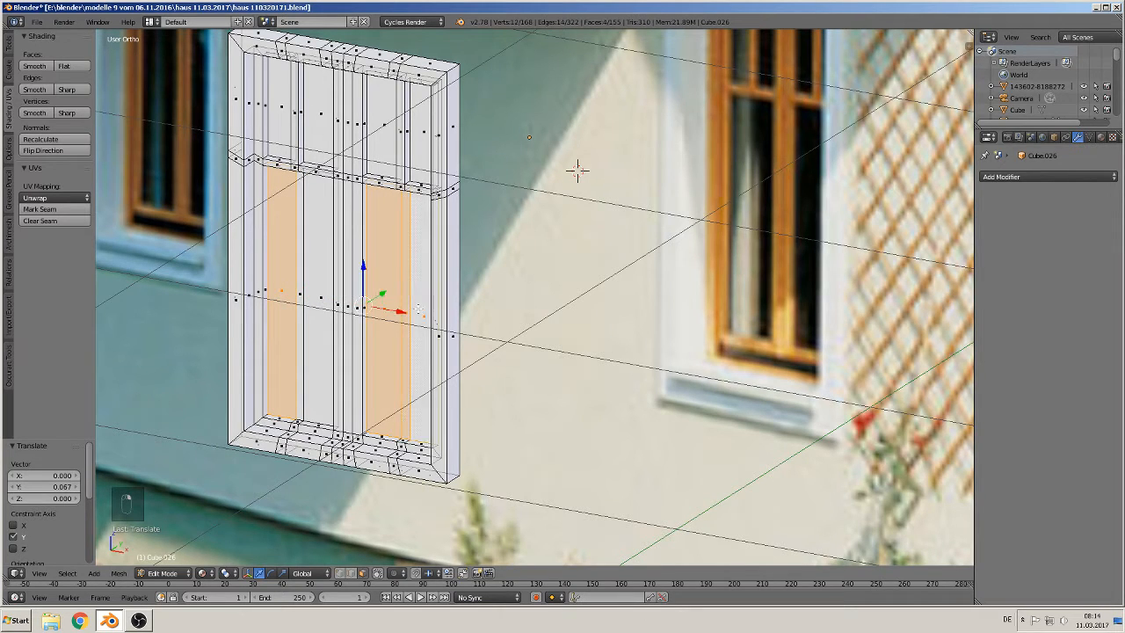
pyautogui.keyDown('shift'); pyautogui.rightClick(385, 133); pyautogui.keyUp('shift')
pyautogui.keyDown('shift'); pyautogui.rightClick(419, 133); pyautogui.keyUp('shift')
pyautogui.keyDown('shift'); pyautogui.rightClick(313, 115); pyautogui.keyUp('shift')
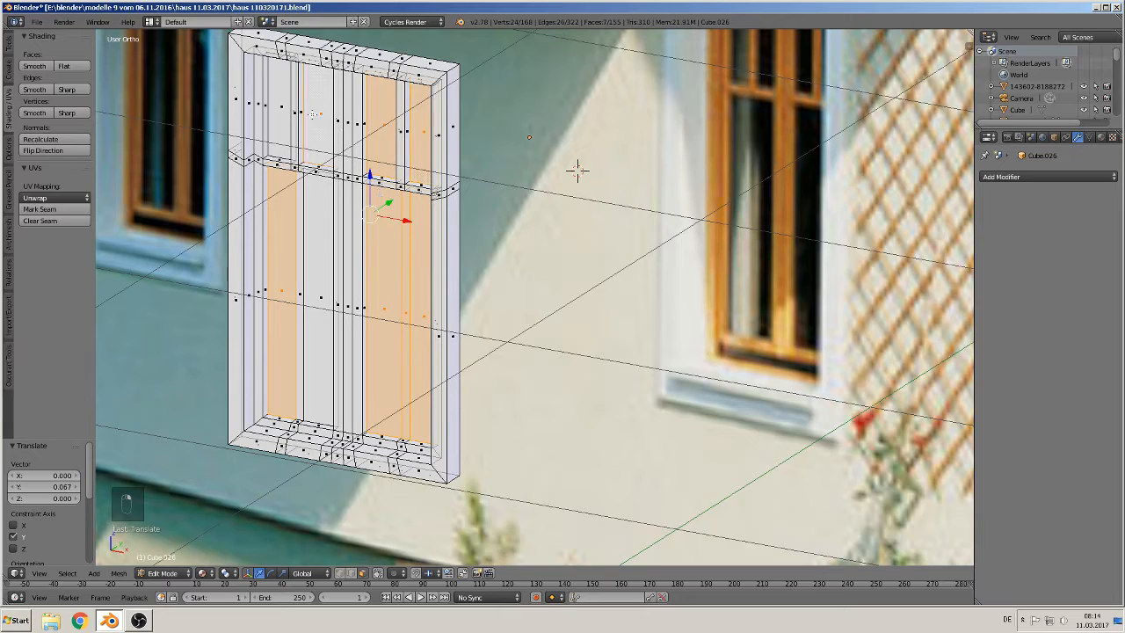
pyautogui.keyDown('shift'); pyautogui.rightClick(280, 111); pyautogui.keyUp('shift')
pyautogui.moveTo(333, 176); pyautogui.dragTo(272, 245, button='middle')
pyautogui.scroll(2, 272, 246)
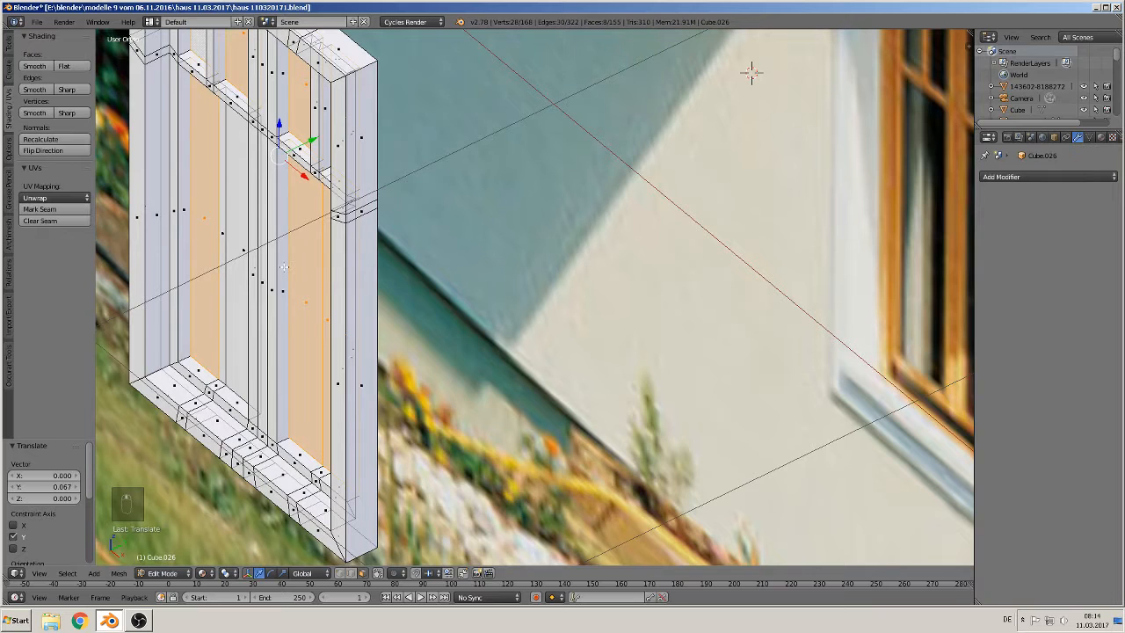
pyautogui.press('e')
pyautogui.rightClick(317, 191)
pyautogui.press('g')
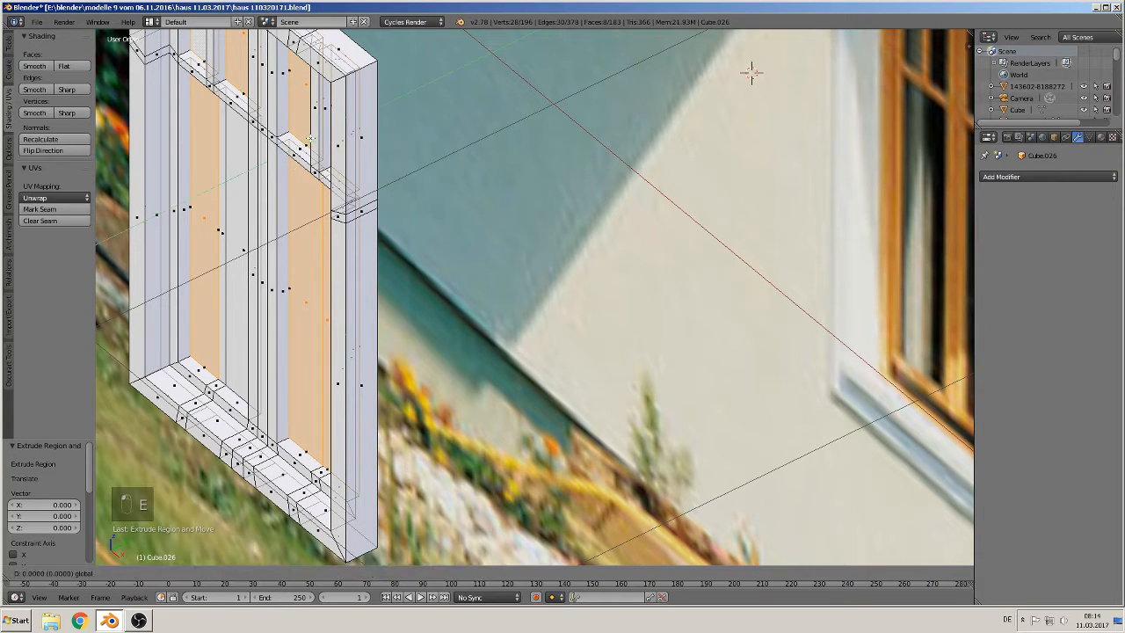
pyautogui.press('y')
pyautogui.click(318, 137)
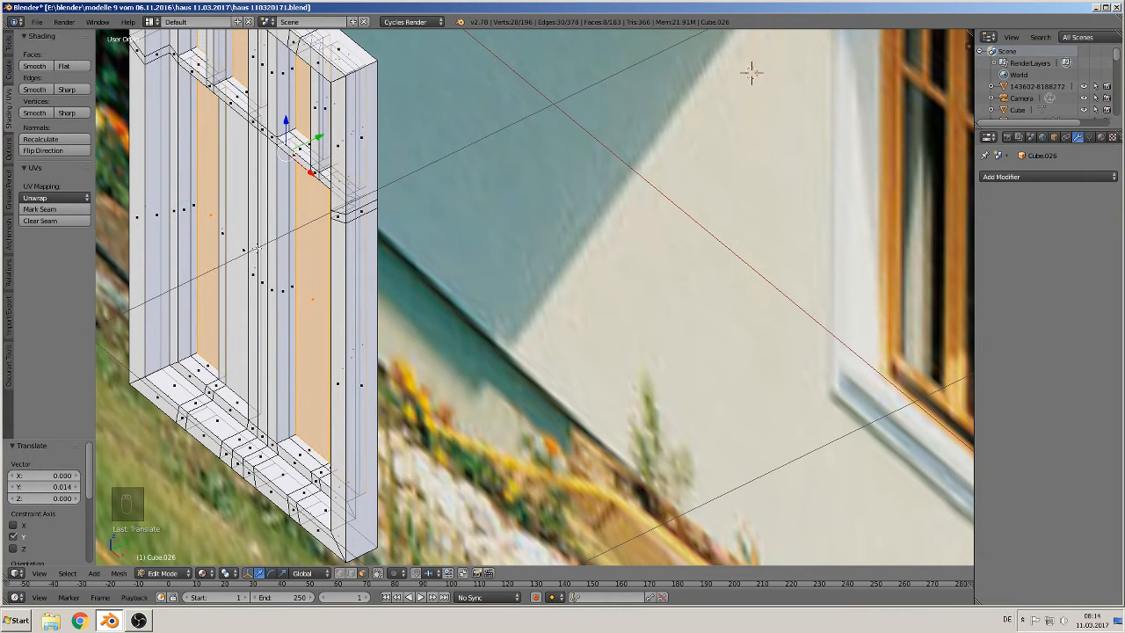
# Step: Try to fill a face inside the left sash's pane recess, then undo the fill
pyautogui.keyDown('shift'); pyautogui.moveTo(248, 239); pyautogui.dragTo(429, 327, button='middle'); pyautogui.keyUp('shift')
pyautogui.moveTo(429, 327); pyautogui.dragTo(460, 350, button='middle')
pyautogui.scroll(1, 459, 349)
pyautogui.scroll(2, 460, 350)
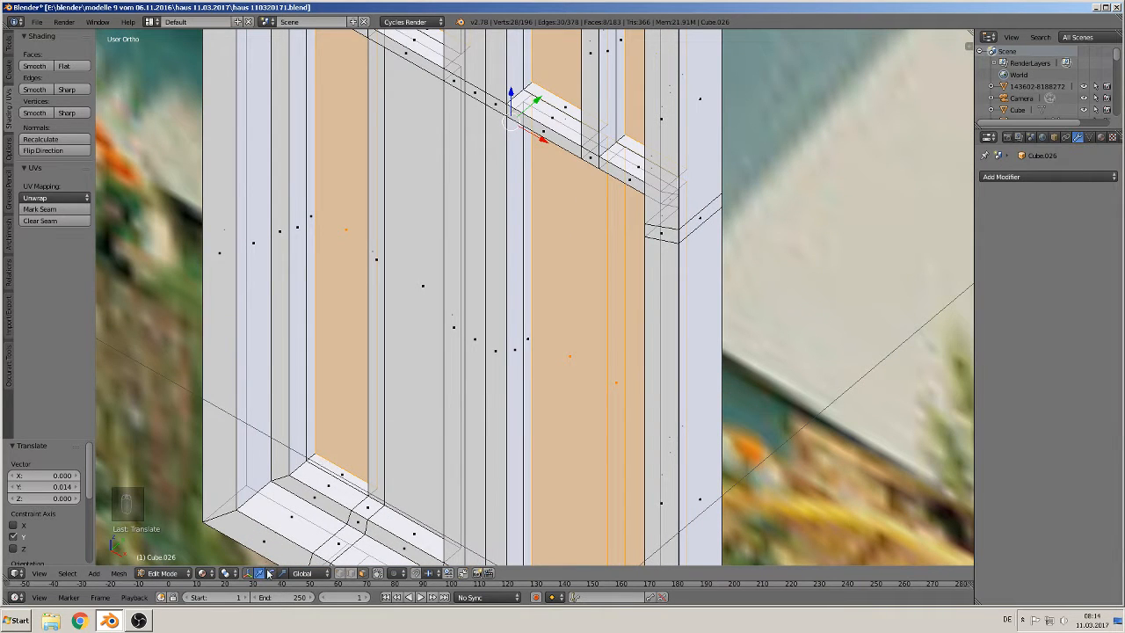
pyautogui.click(351, 573)
pyautogui.rightClick(314, 466)
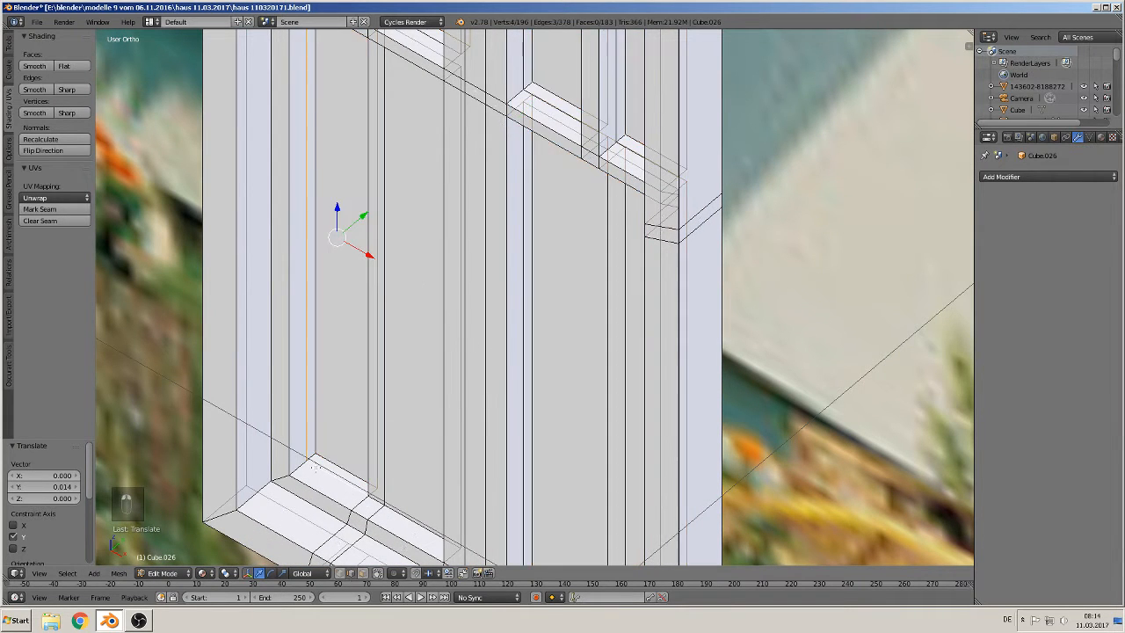
pyautogui.scroll(-5, 317, 466)
pyautogui.scroll(1, 337, 448)
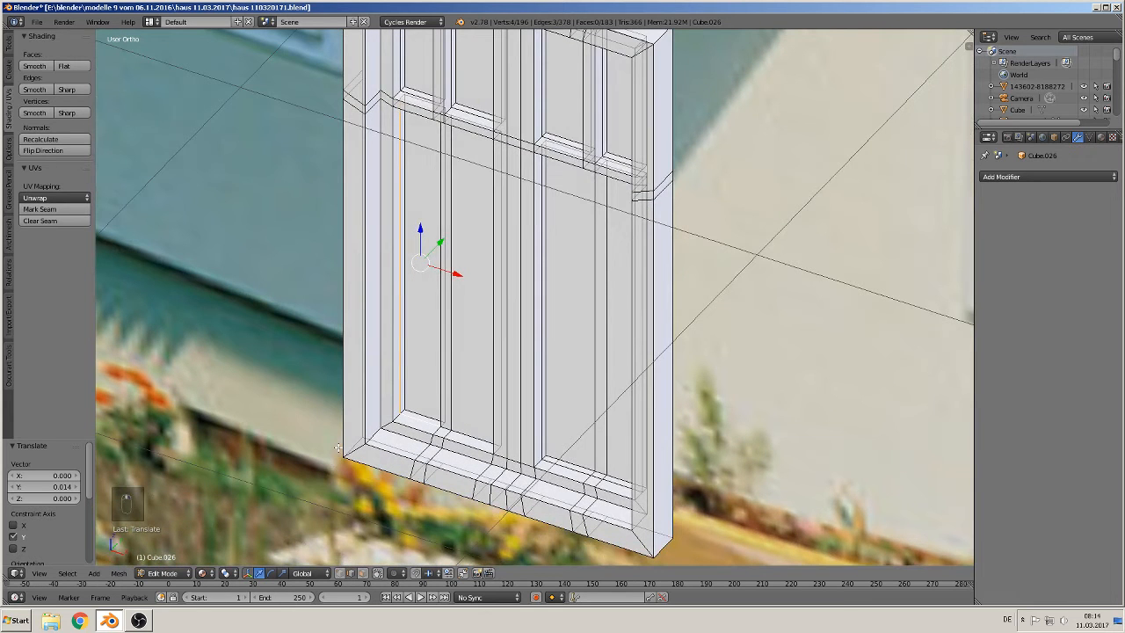
pyautogui.press('f')
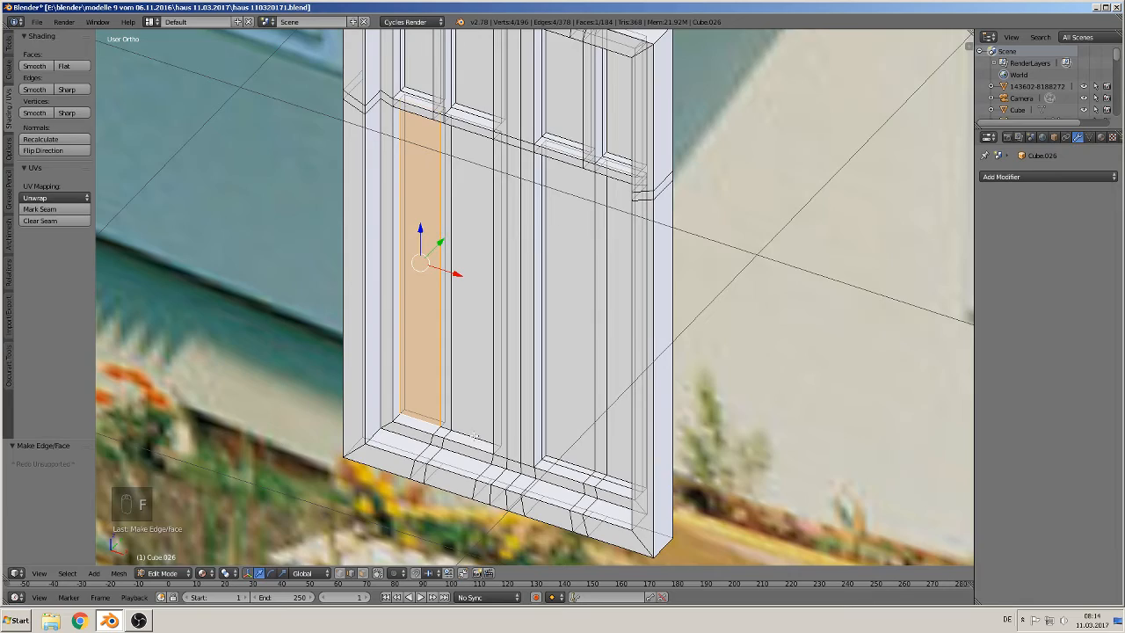
pyautogui.moveTo(474, 435); pyautogui.dragTo(472, 442, button='middle')
pyautogui.scroll(4, 471, 442)
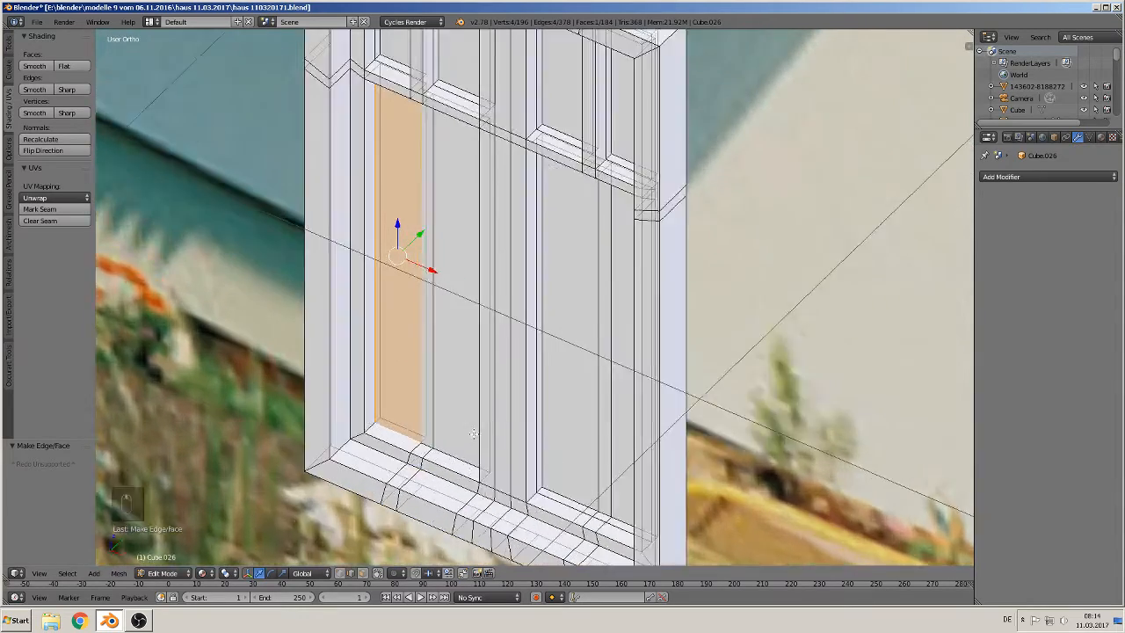
pyautogui.hotkey('ctrl', 'z')
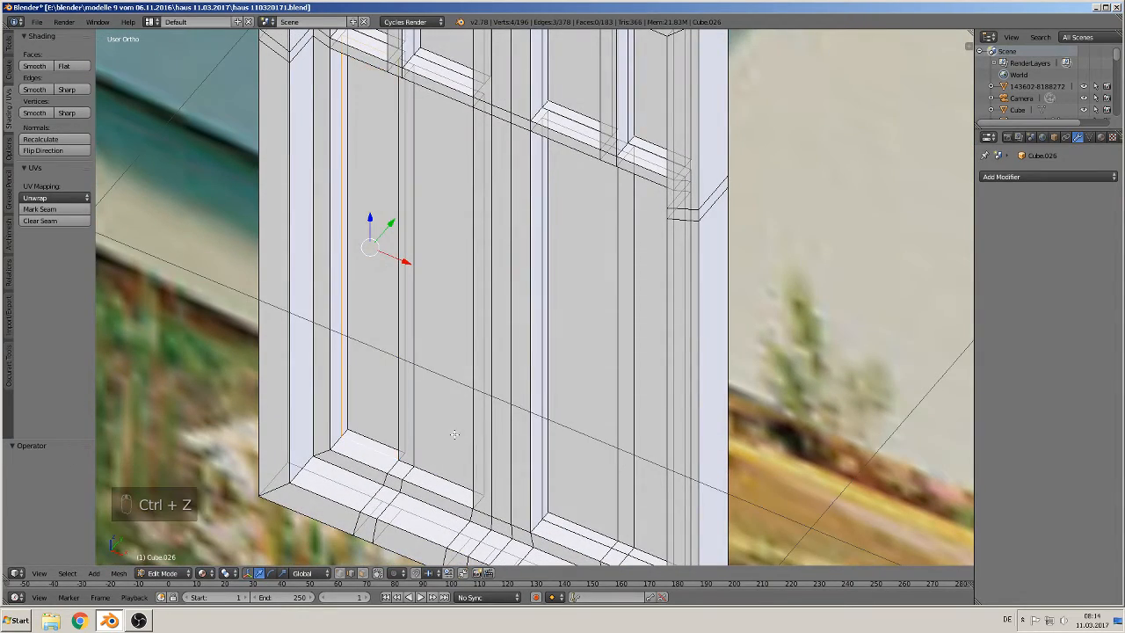
pyautogui.hotkey('ctrl', 'z')
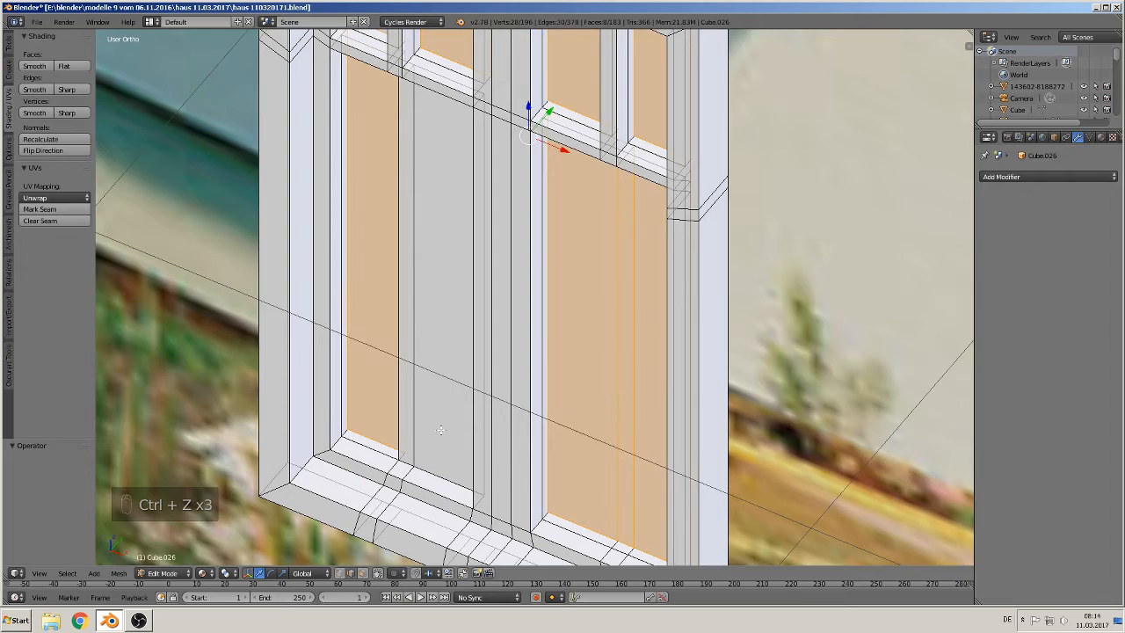
pyautogui.hotkey('ctrl', 'z')
pyautogui.moveTo(470, 415); pyautogui.dragTo(501, 442, button='middle')
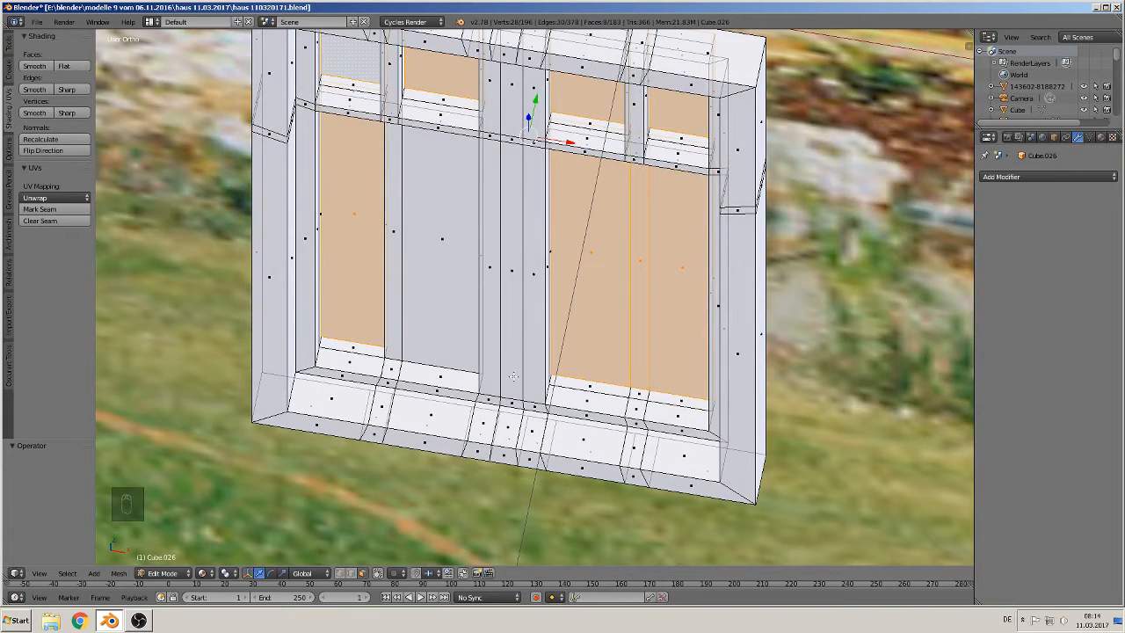
pyautogui.hotkey('ctrl', 'z')
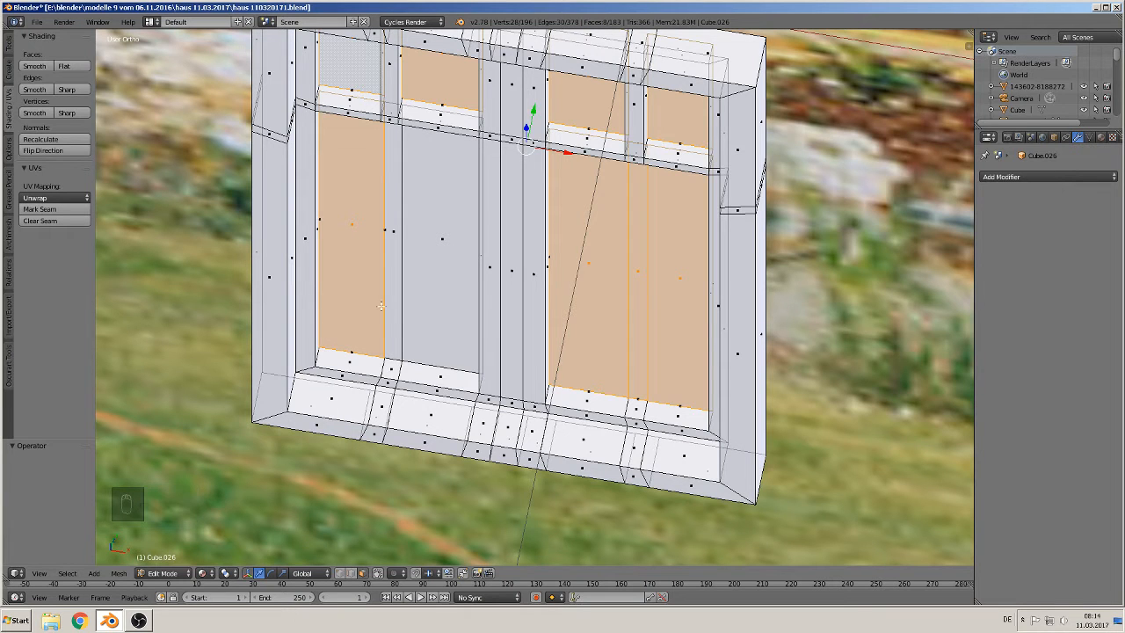
# Step: Select pane faces of the left sash, move them 0.009 along Y, then undo back before the pane extrusion
pyautogui.keyDown('shift'); pyautogui.rightClick(389, 256); pyautogui.keyUp('shift')
pyautogui.keyDown('shift'); pyautogui.rightClick(441, 270); pyautogui.keyUp('shift')
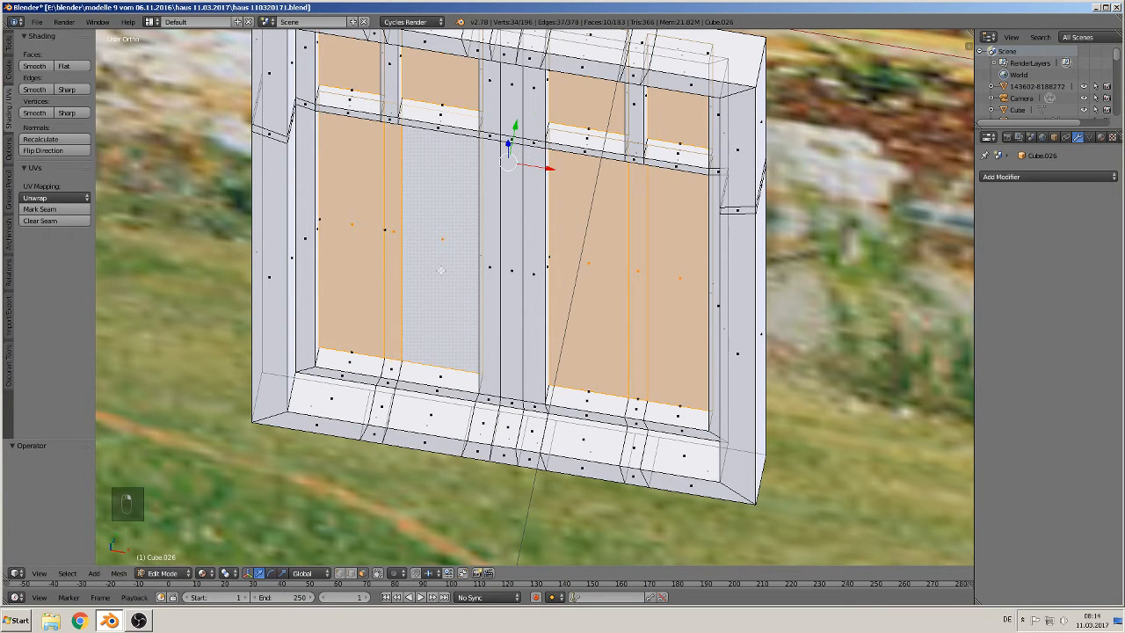
pyautogui.moveTo(441, 270); pyautogui.dragTo(366, 342, button='middle')
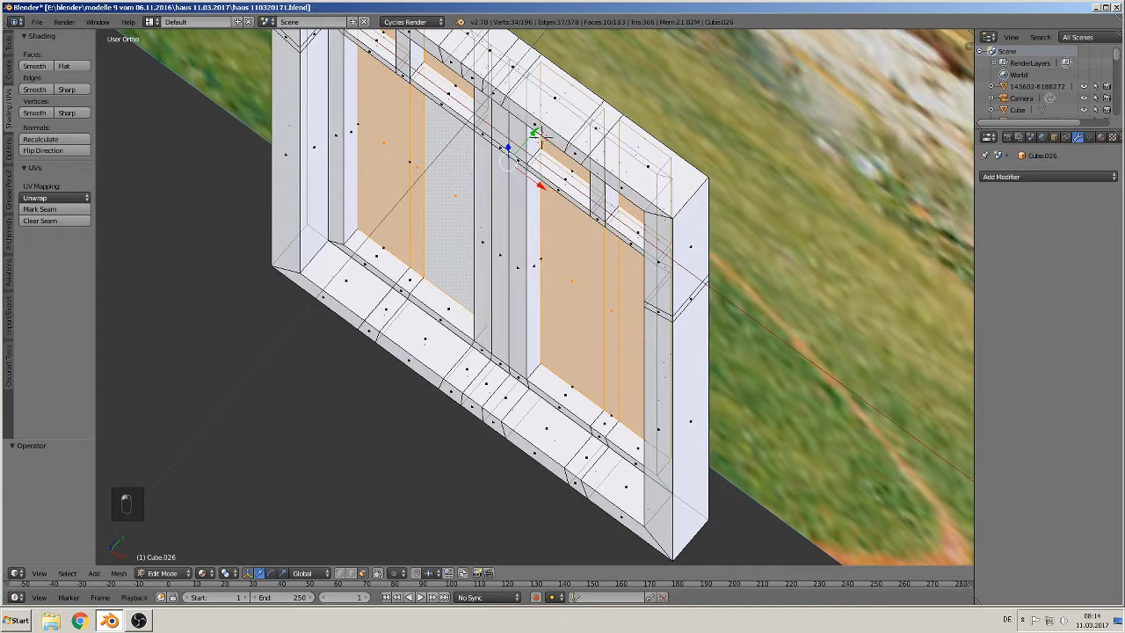
pyautogui.moveTo(535, 134); pyautogui.dragTo(540, 128)
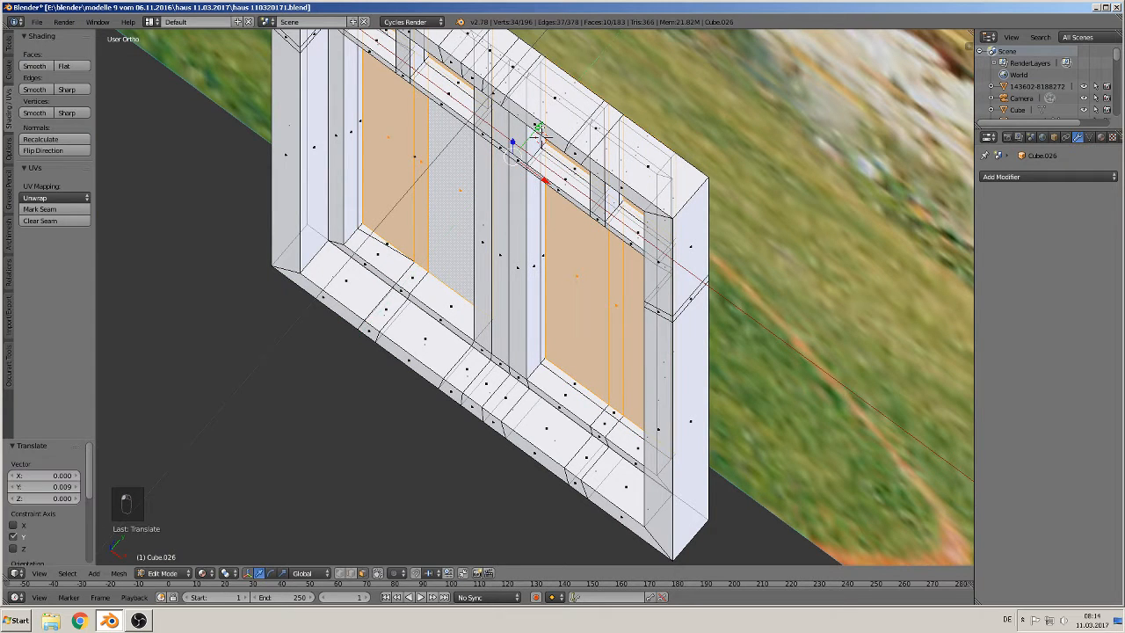
pyautogui.hotkey('ctrl', 'z')
pyautogui.hotkey('ctrl', 'z')
pyautogui.hotkey('ctrl', 'z')
pyautogui.hotkey('ctrl', 'z')
pyautogui.hotkey('ctrl', 'z')
pyautogui.hotkey('ctrl', 'z')
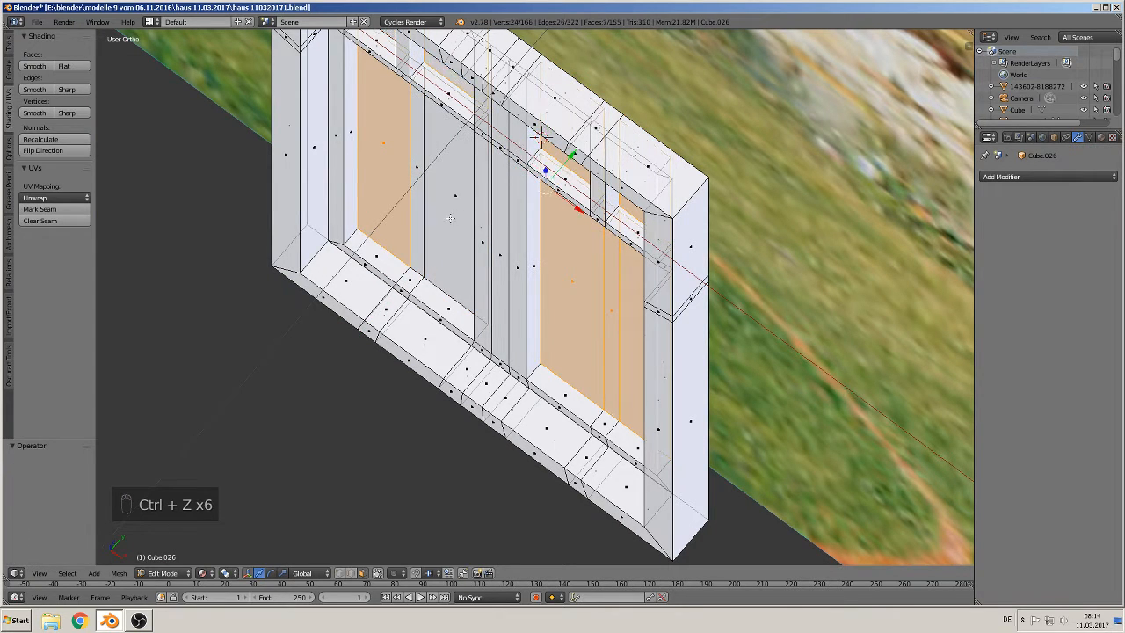
# Step: Select the upper and lower glass pane faces of both sashes, extrude them in place and move them 0.018 along Y
pyautogui.rightClick(426, 195)
pyautogui.keyDown('shift'); pyautogui.rightClick(443, 203); pyautogui.keyUp('shift')
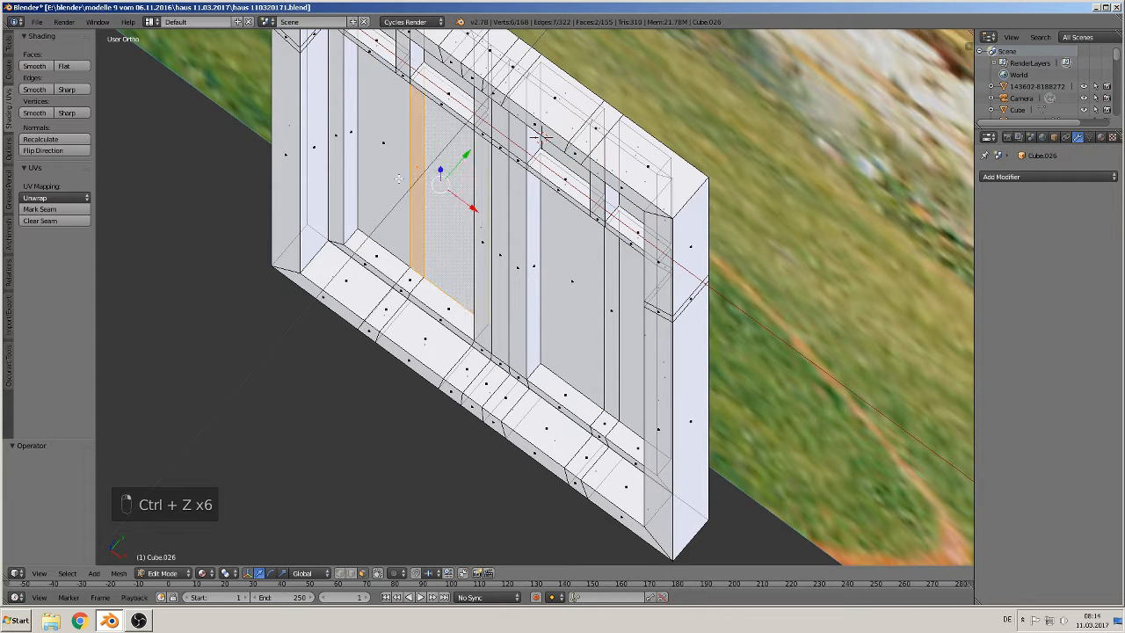
pyautogui.keyDown('shift'); pyautogui.rightClick(619, 292); pyautogui.keyUp('shift')
pyautogui.keyDown('shift'); pyautogui.rightClick(623, 292); pyautogui.keyUp('shift')
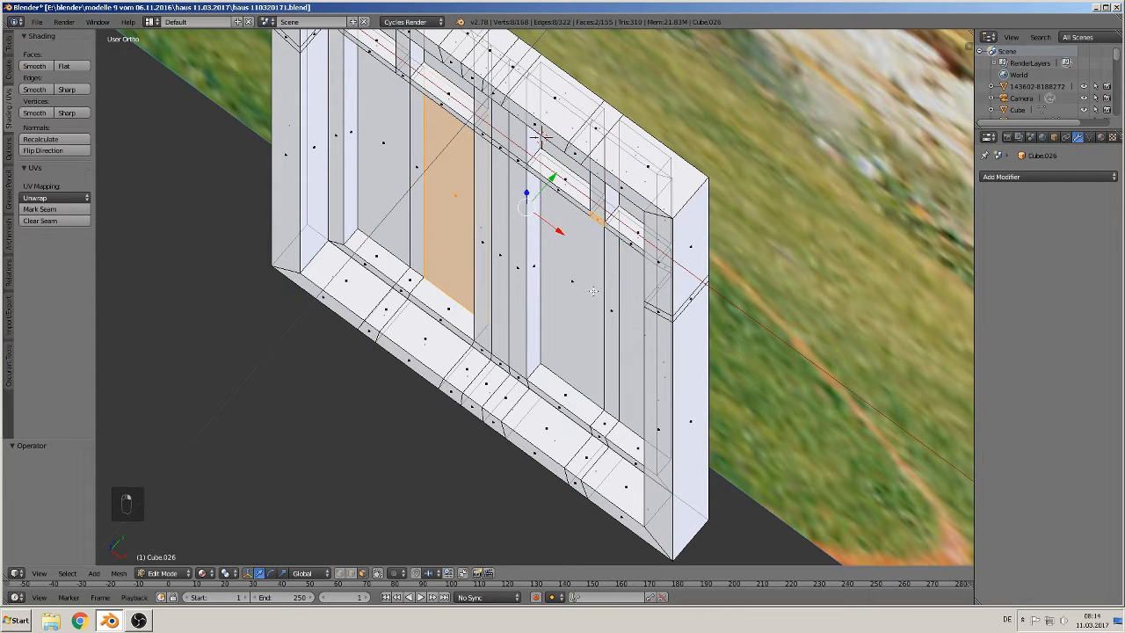
pyautogui.keyDown('shift'); pyautogui.rightClick(580, 263); pyautogui.keyUp('shift')
pyautogui.keyDown('shift'); pyautogui.rightClick(598, 221); pyautogui.keyUp('shift')
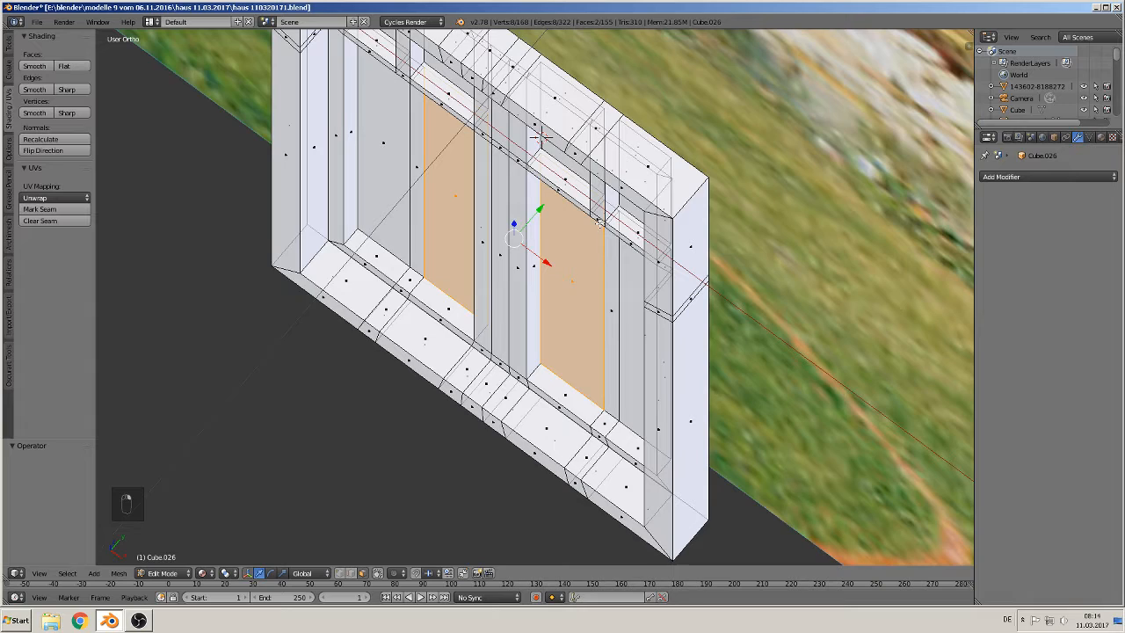
pyautogui.keyDown('shift'); pyautogui.rightClick(629, 318); pyautogui.keyUp('shift')
pyautogui.moveTo(629, 318); pyautogui.dragTo(582, 312, button='middle')
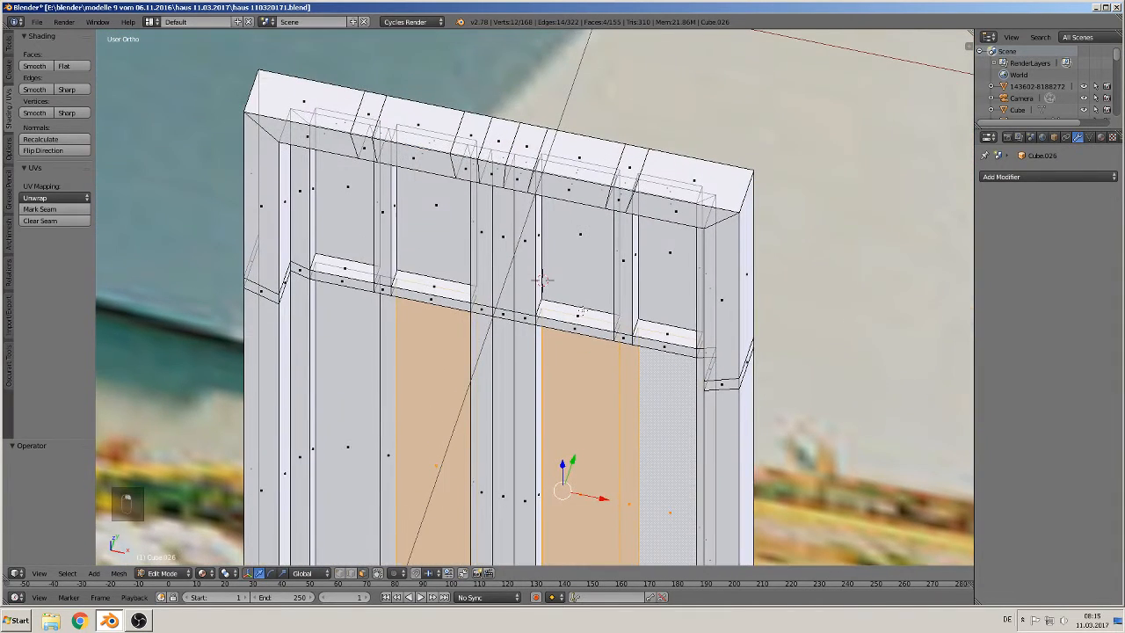
pyautogui.keyDown('shift'); pyautogui.rightClick(598, 246); pyautogui.keyUp('shift')
pyautogui.keyDown('shift'); pyautogui.rightClick(666, 268); pyautogui.keyUp('shift')
pyautogui.keyDown('shift'); pyautogui.rightClick(457, 240); pyautogui.keyUp('shift')
pyautogui.keyDown('shift'); pyautogui.rightClick(345, 204); pyautogui.keyUp('shift')
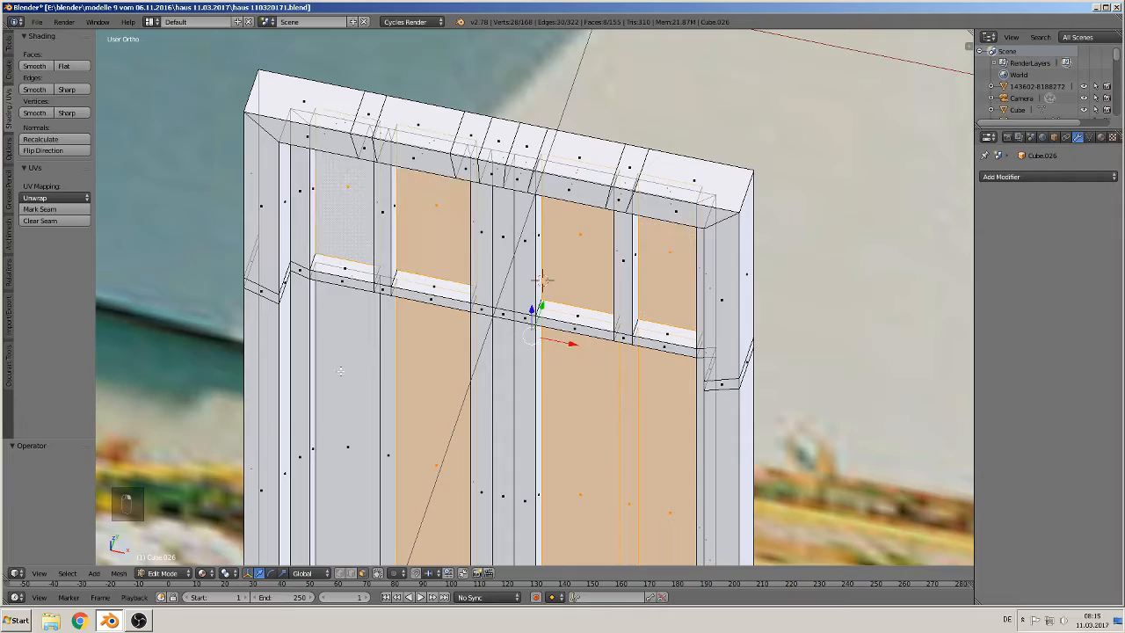
pyautogui.keyDown('shift'); pyautogui.rightClick(349, 422); pyautogui.keyUp('shift')
pyautogui.keyDown('shift'); pyautogui.rightClick(391, 453); pyautogui.keyUp('shift')
pyautogui.moveTo(393, 466); pyautogui.dragTo(374, 367, button='middle')
pyautogui.press('e')
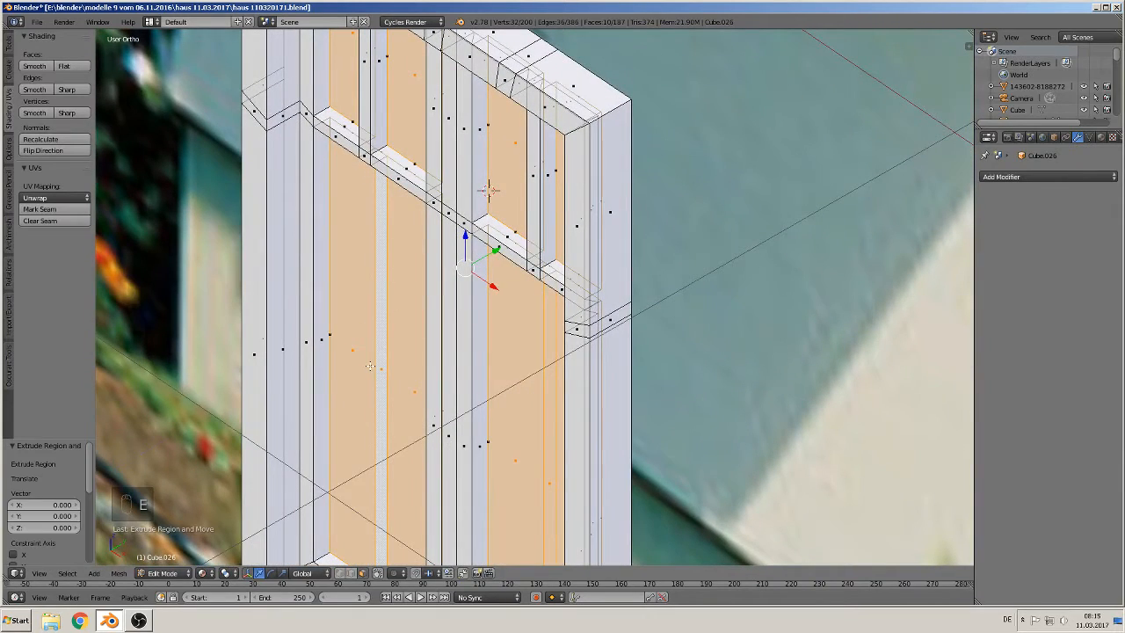
pyautogui.press('g')
pyautogui.press('y')
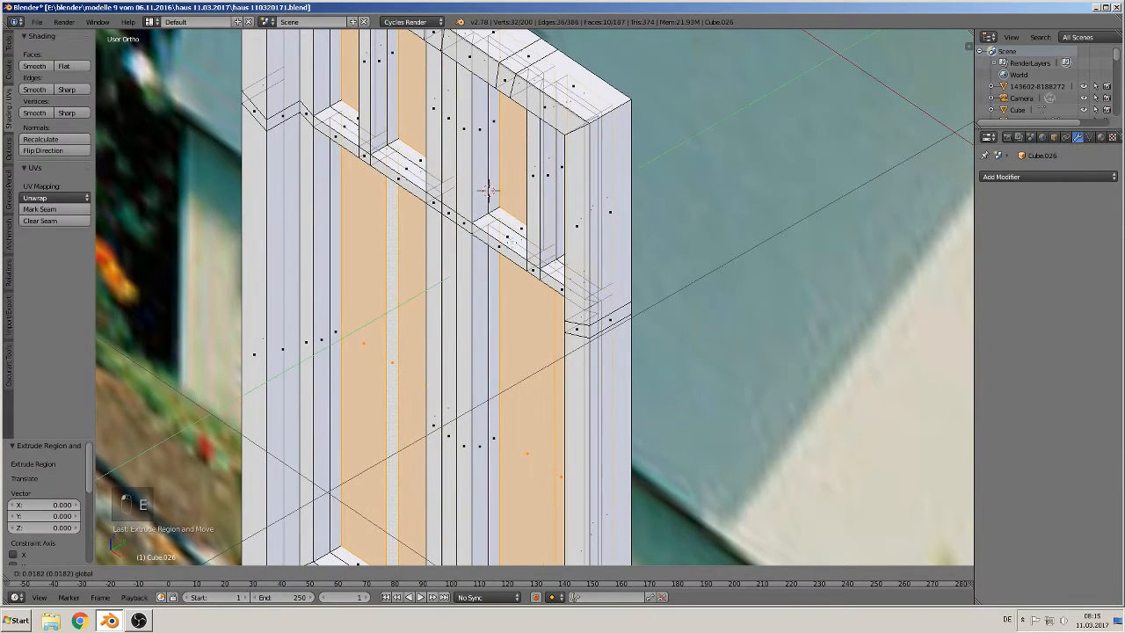
pyautogui.click(518, 267)
# Step: Fill the open backs of the lower glass pane recesses in both sashes with new faces
pyautogui.keyDown('shift'); pyautogui.moveTo(441, 362); pyautogui.dragTo(614, 244, button='middle'); pyautogui.keyUp('shift')
pyautogui.moveTo(529, 332); pyautogui.dragTo(587, 369, button='middle')
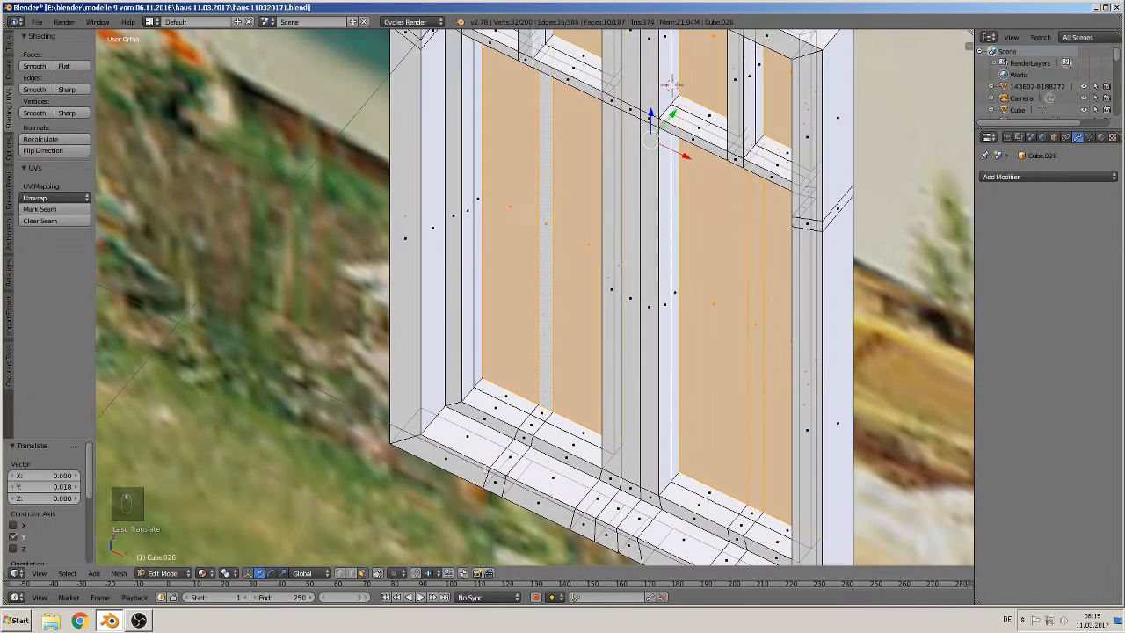
pyautogui.click(399, 572)
pyautogui.keyDown('alt'); pyautogui.rightClick(502, 404); pyautogui.keyUp('alt')
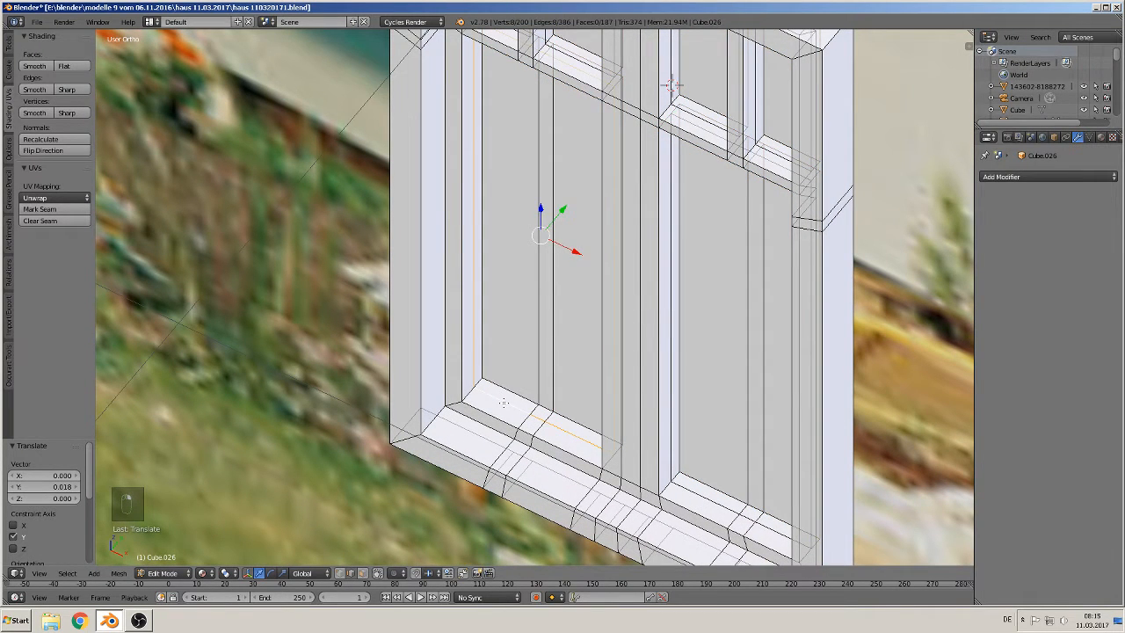
pyautogui.press('f')
pyautogui.keyDown('alt'); pyautogui.rightClick(700, 496); pyautogui.keyUp('alt')
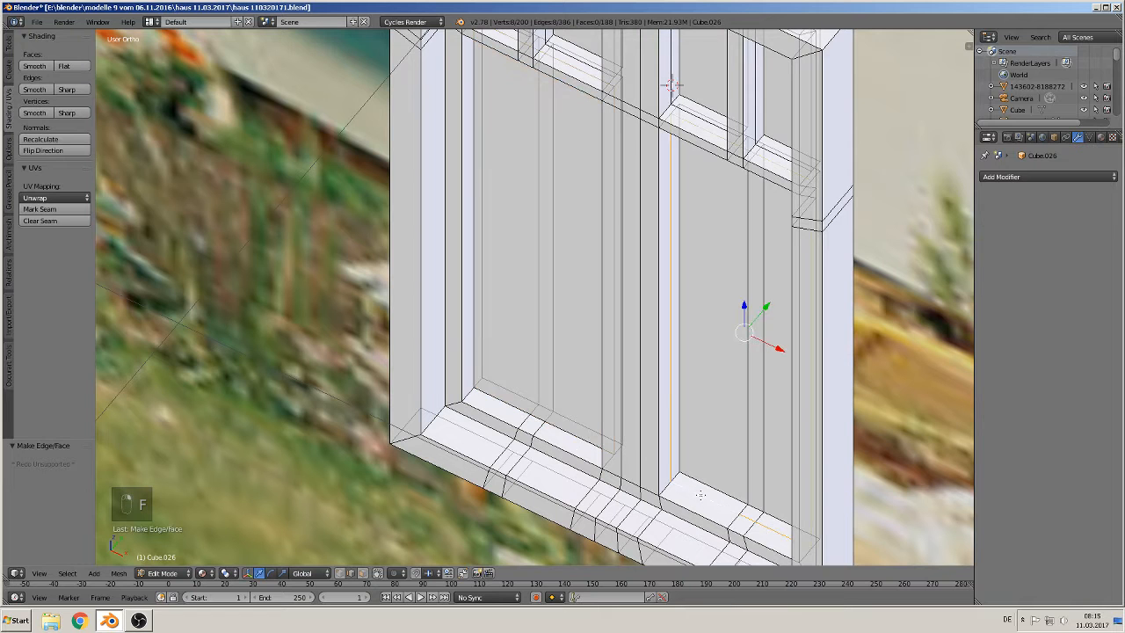
pyautogui.press('f')
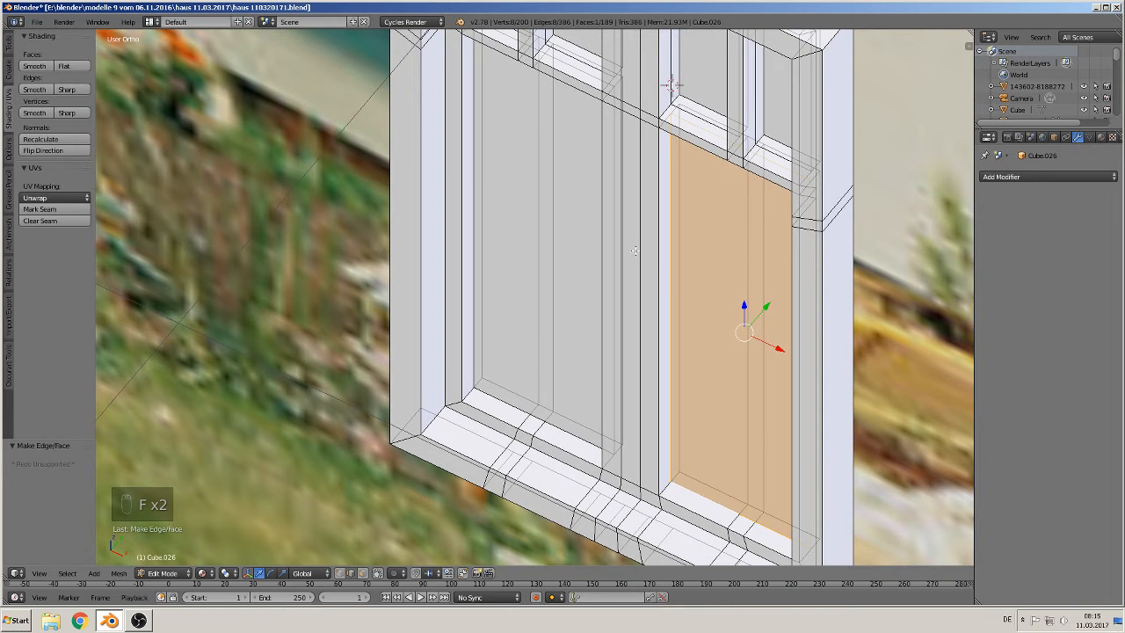
# Step: Fill the four upper pane recess openings of the sashes with faces, then deselect everything and leave Edit Mode
pyautogui.moveTo(635, 250); pyautogui.dragTo(509, 252, button='middle')
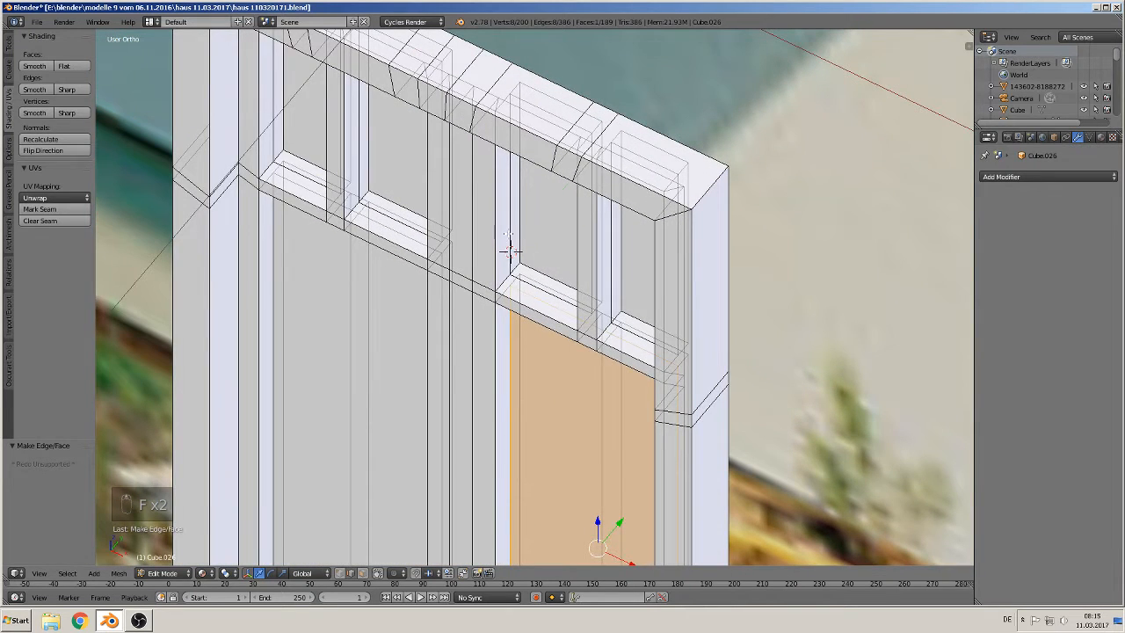
pyautogui.keyDown('alt'); pyautogui.rightClick(509, 250); pyautogui.keyUp('alt')
pyautogui.press('f')
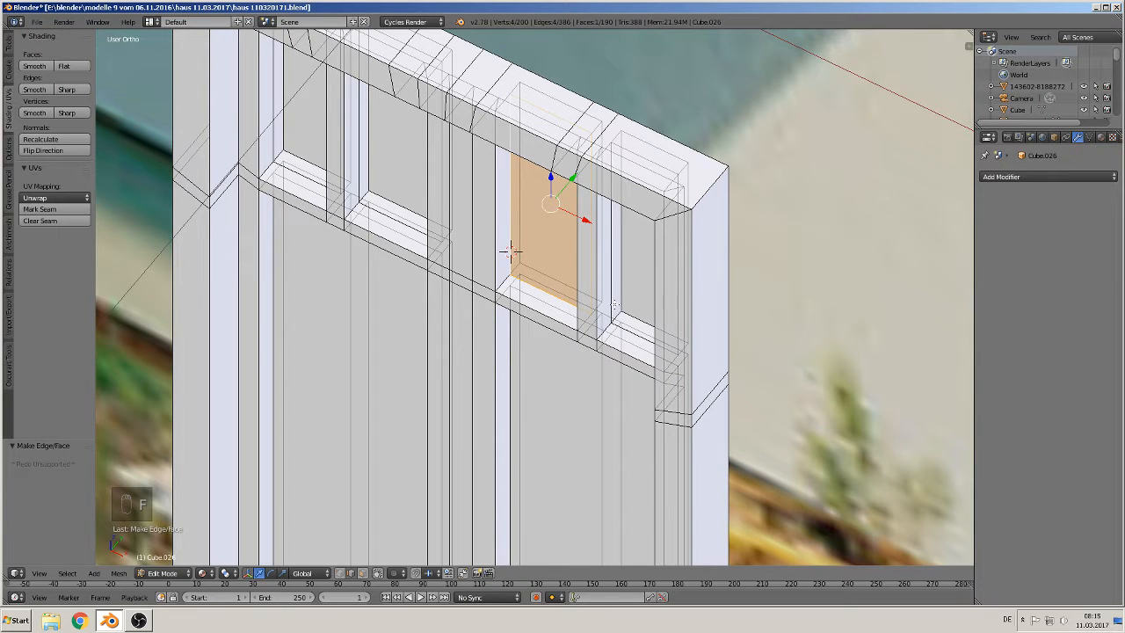
pyautogui.keyDown('alt'); pyautogui.rightClick(608, 295); pyautogui.keyUp('alt')
pyautogui.press('f')
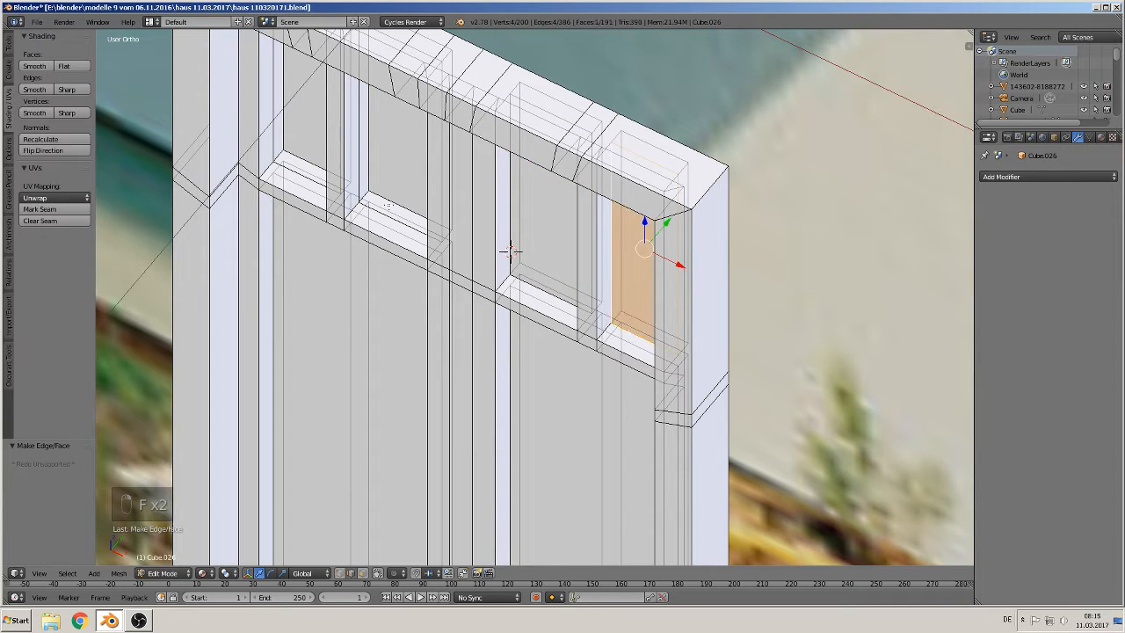
pyautogui.keyDown('alt'); pyautogui.rightClick(361, 164); pyautogui.keyUp('alt')
pyautogui.press('f')
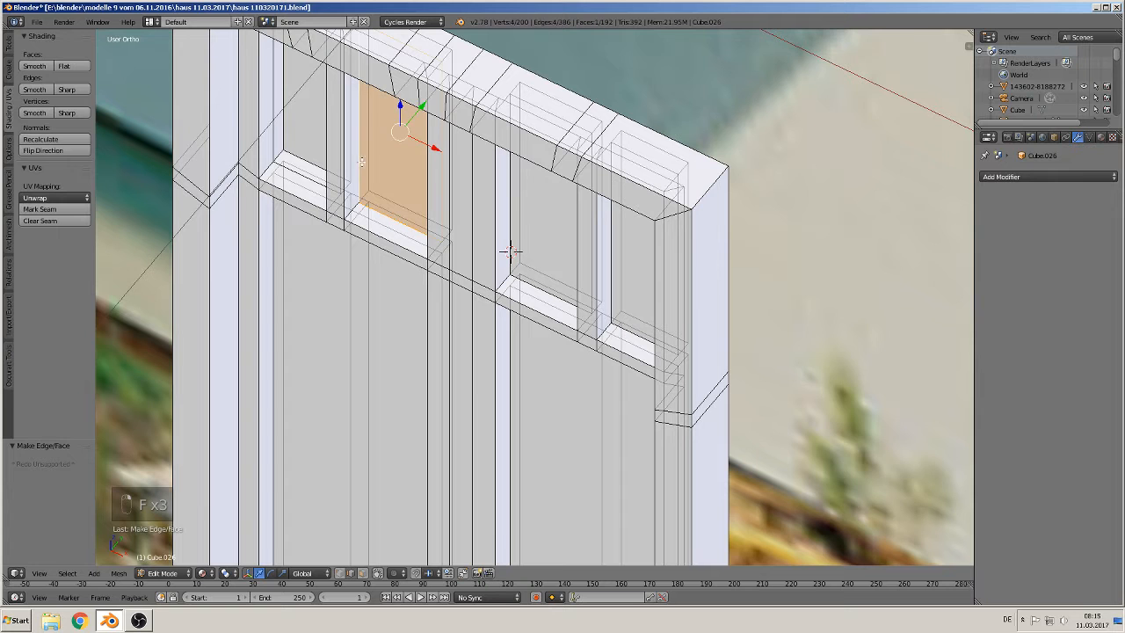
pyautogui.rightClick(271, 101)
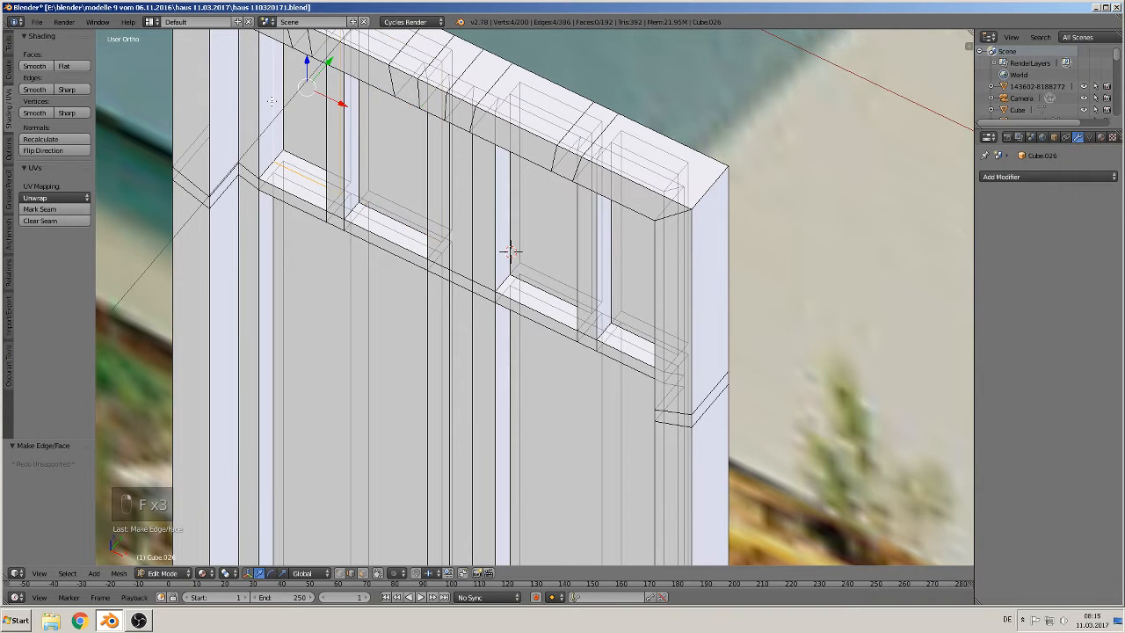
pyautogui.press('f')
pyautogui.press('a')
pyautogui.press('Tab')
pyautogui.scroll(-3, 565, 377)
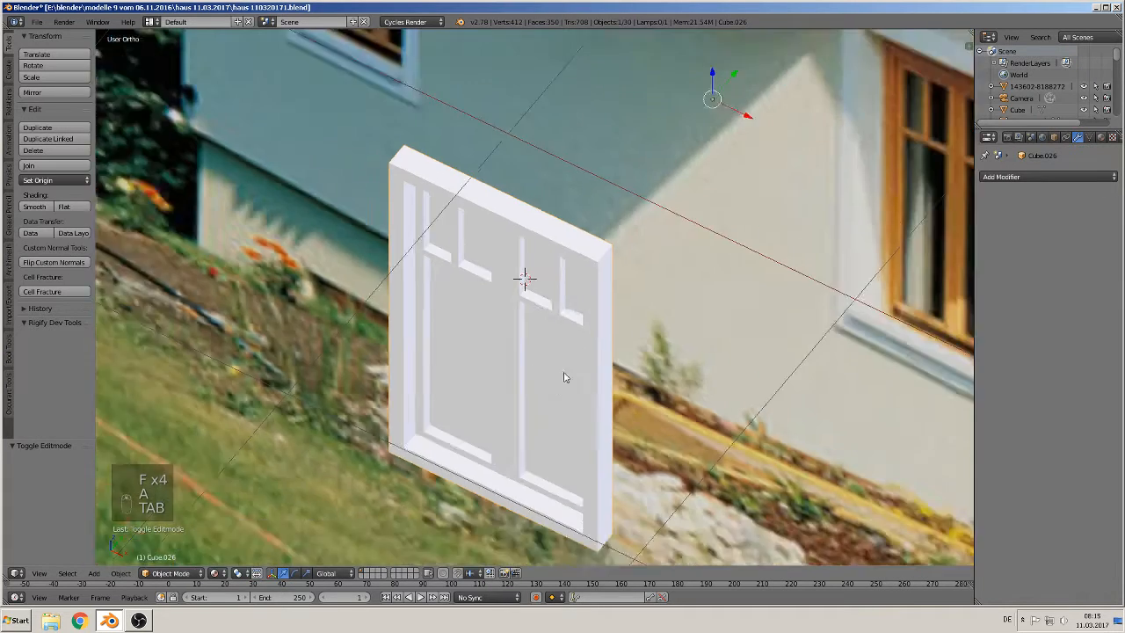
pyautogui.press('KP_1')
pyautogui.scroll(-3, 603, 326)
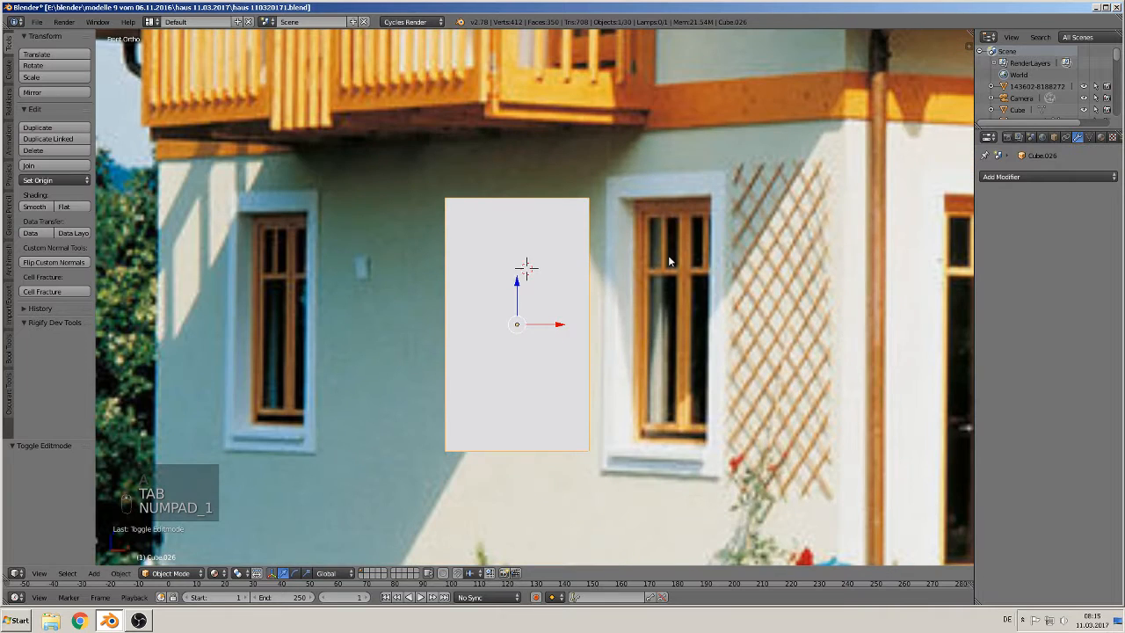
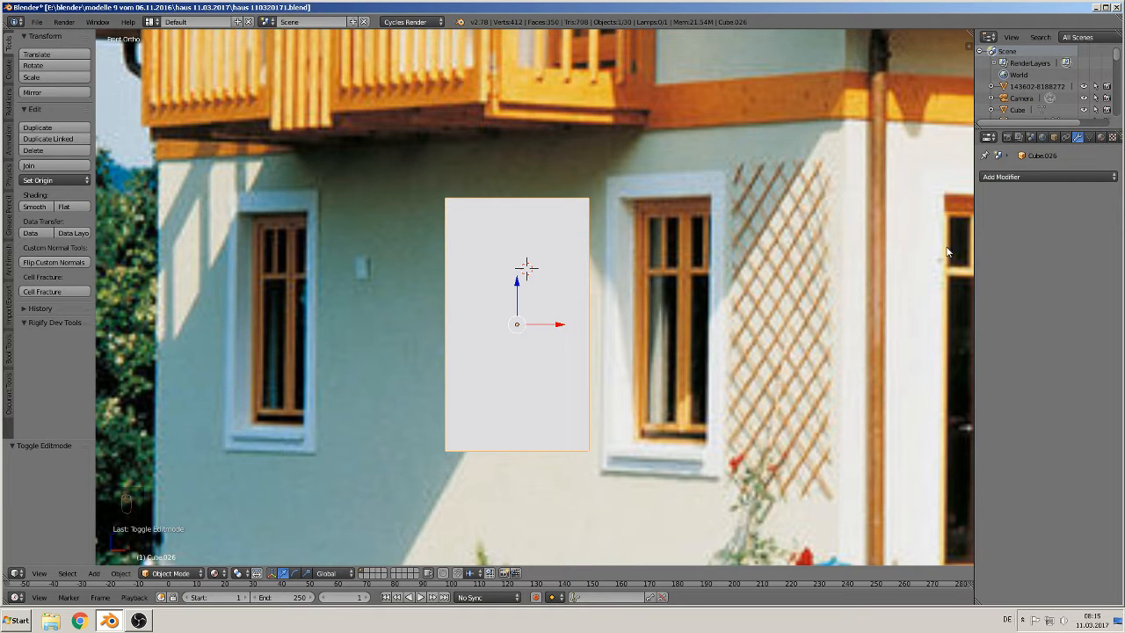
# Step: Create a new material for the window object and name it wood
pyautogui.click(1057, 178)
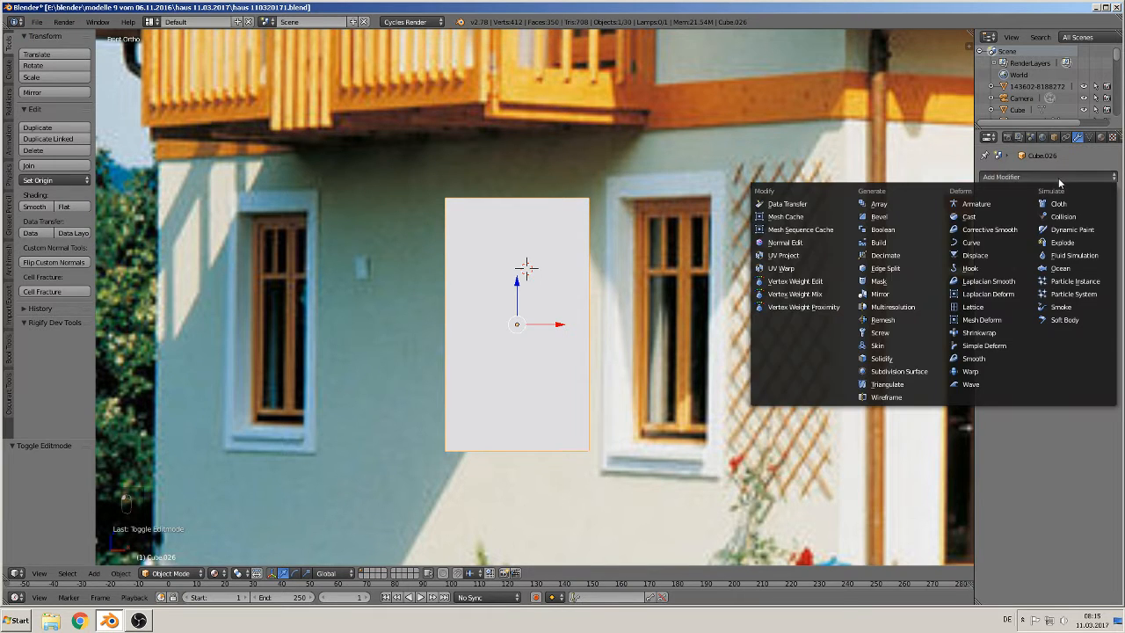
pyautogui.click(1099, 137)
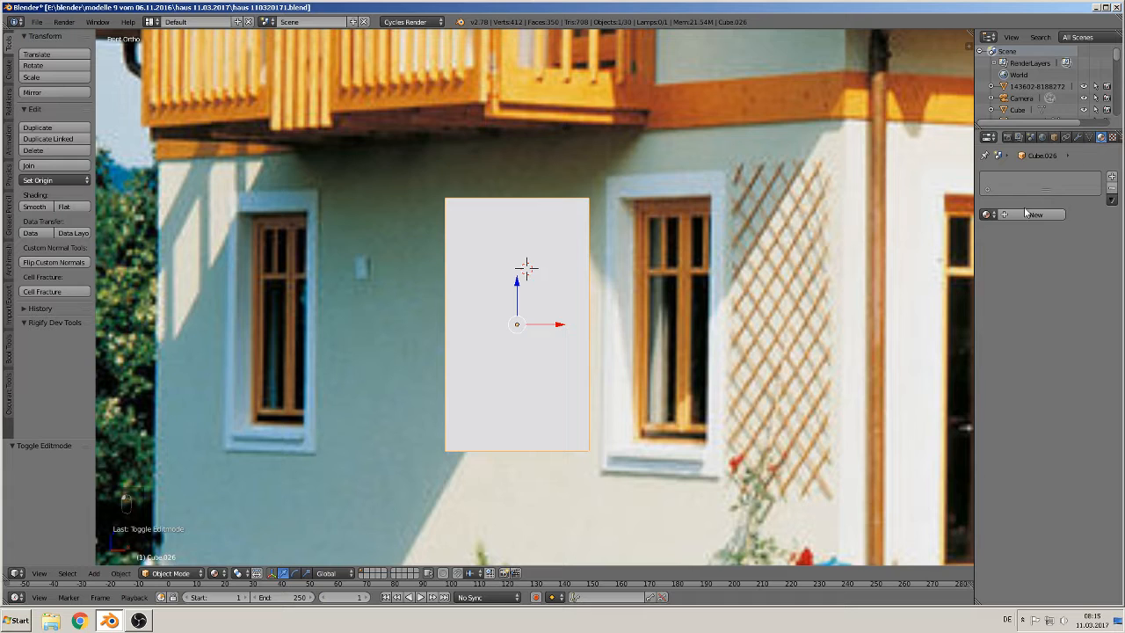
pyautogui.click(1025, 214)
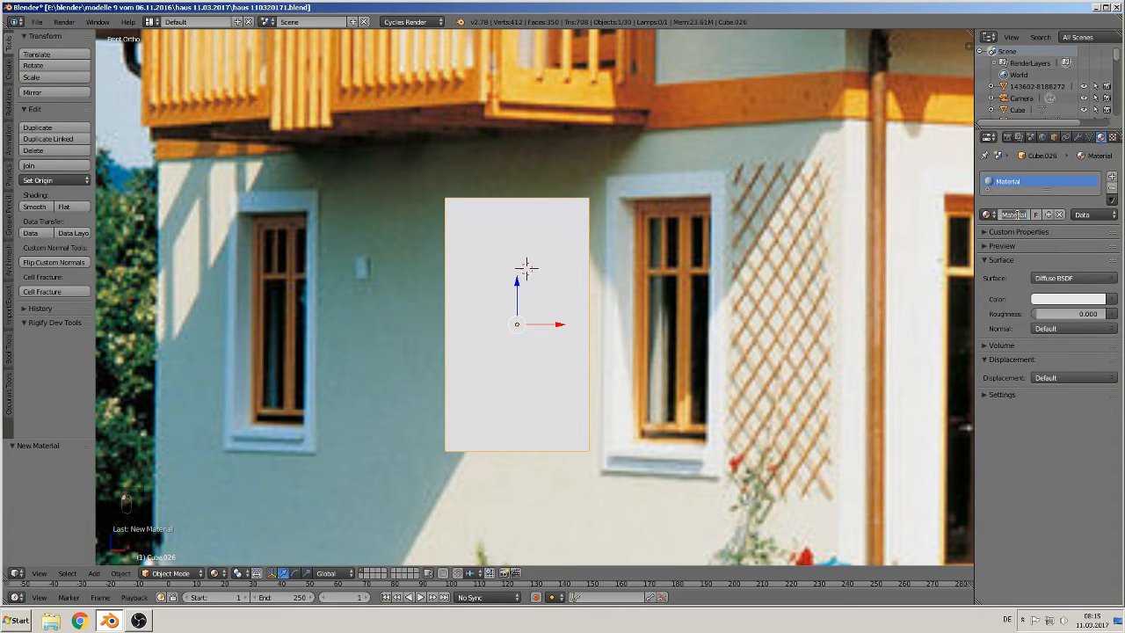
pyautogui.click(1015, 214)
pyautogui.write('wood')
pyautogui.press('Return')
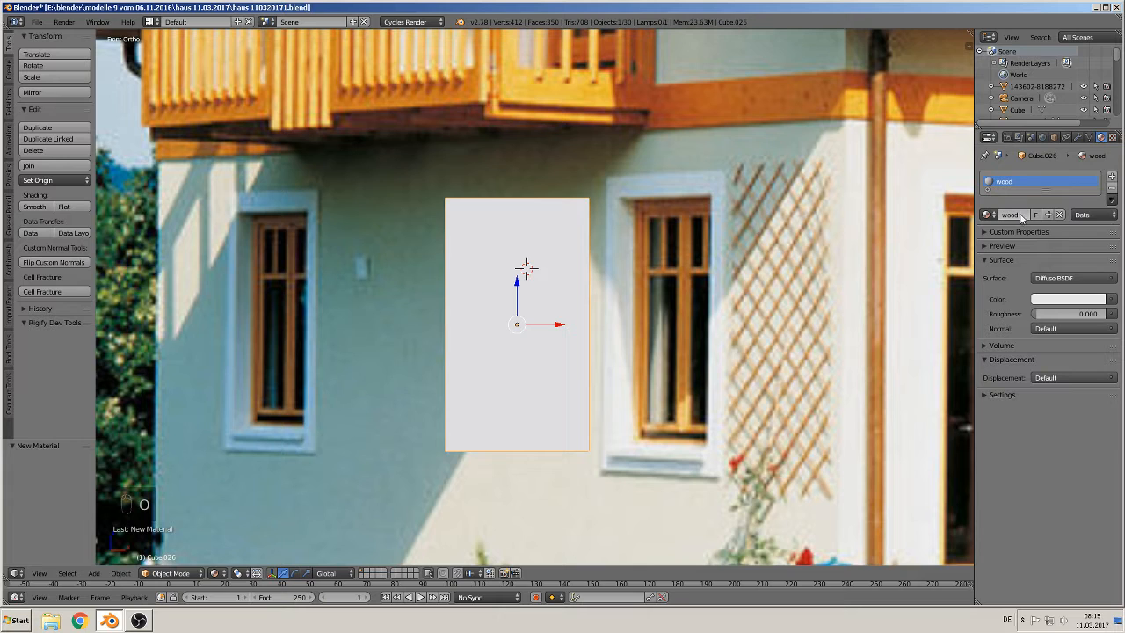
# Step: Add a second material slot with a new material named glass
pyautogui.click(1111, 176)
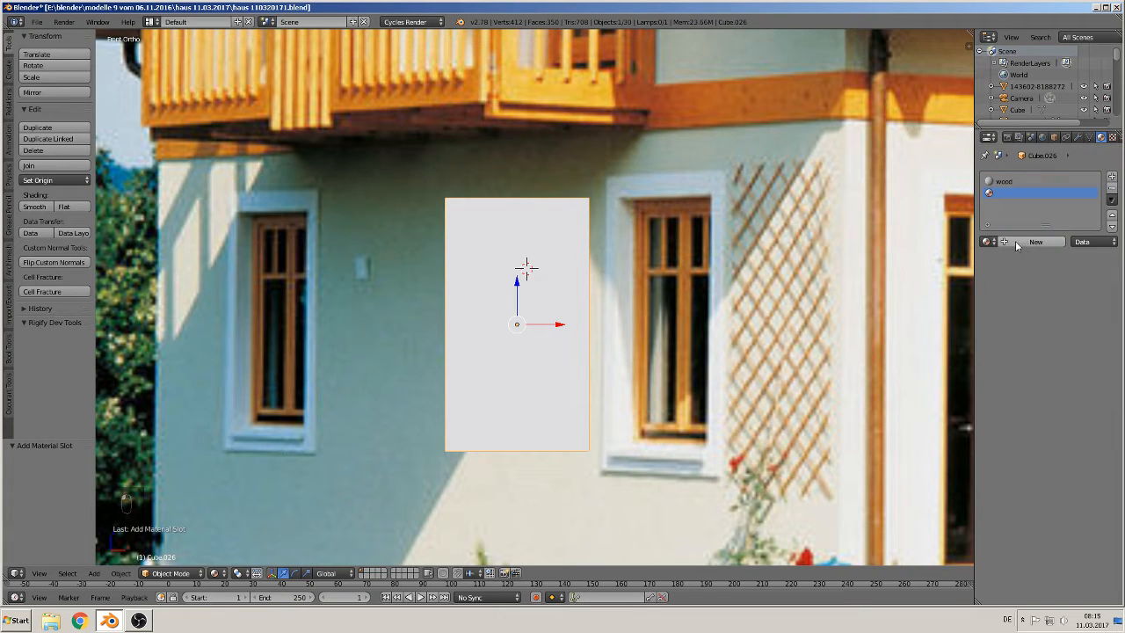
pyautogui.click(1021, 243)
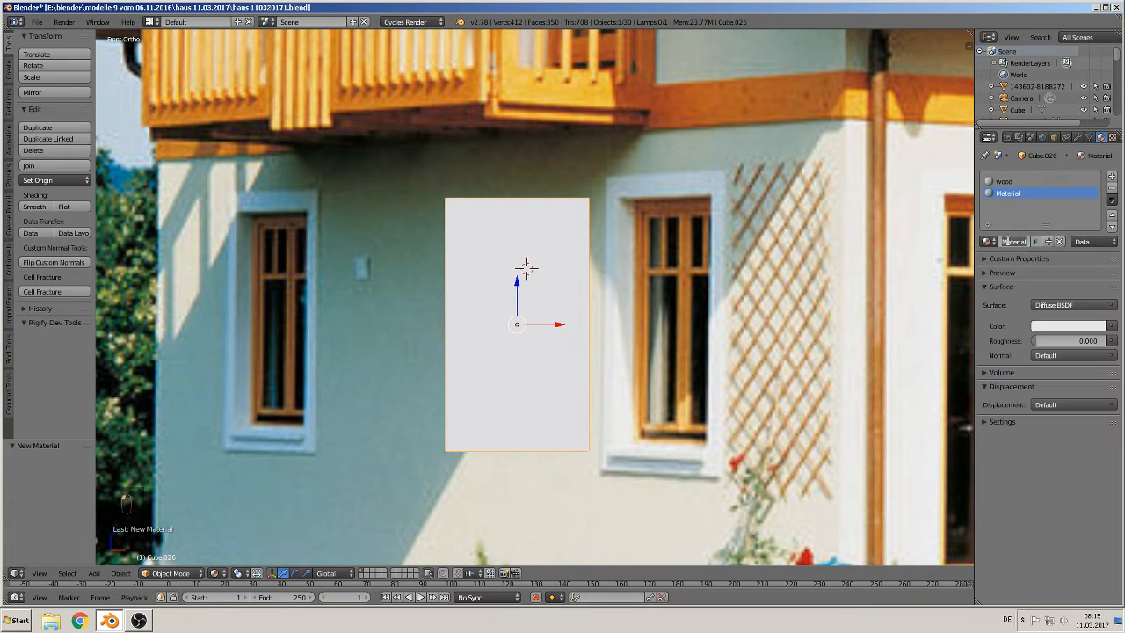
pyautogui.doubleClick(1006, 240)
pyautogui.press('BackSpace')
pyautogui.press('Return')
# Step: Add a third material slot with a new material named white
pyautogui.click(1112, 177)
pyautogui.click(1019, 243)
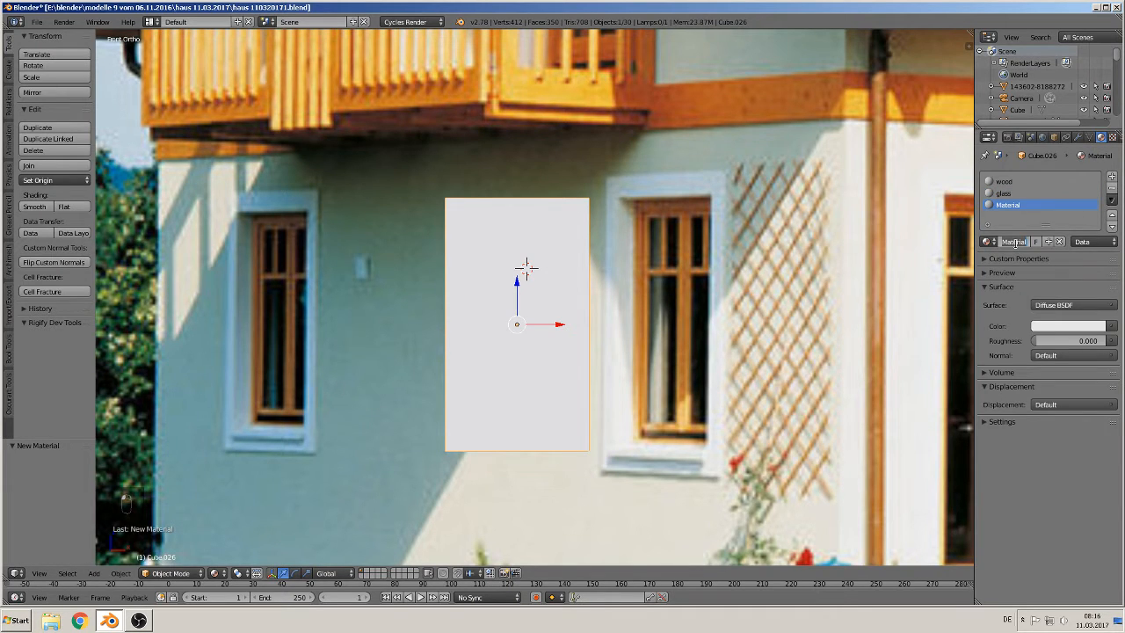
pyautogui.write('wa')
pyautogui.write('ite')
pyautogui.press('Return')
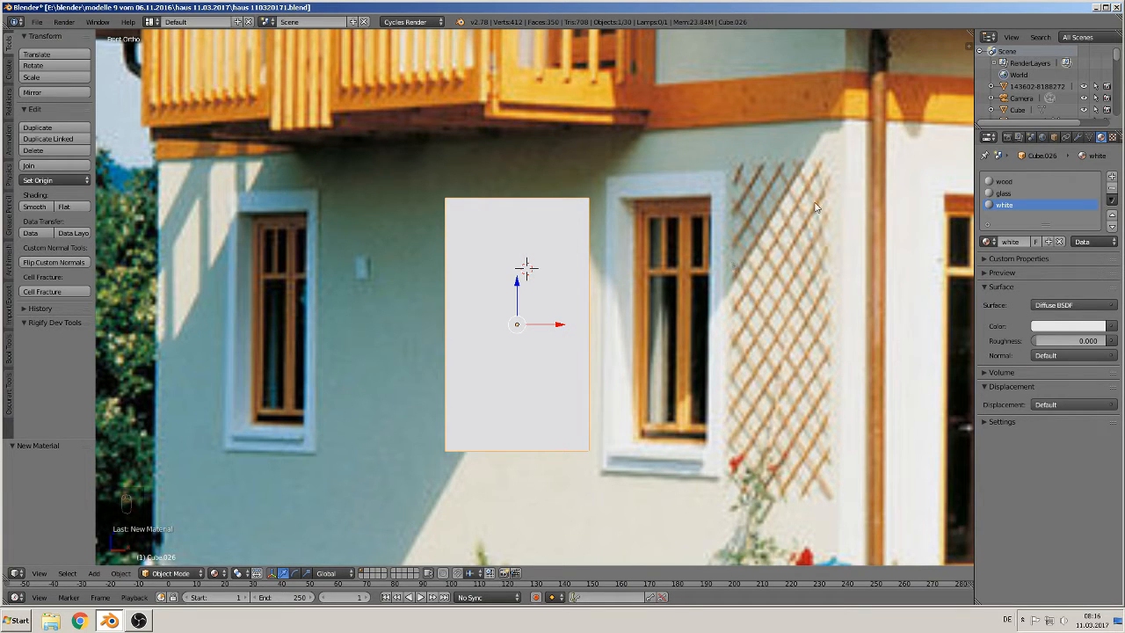
# Step: Rename the white material to white struktur
pyautogui.click(1023, 245)
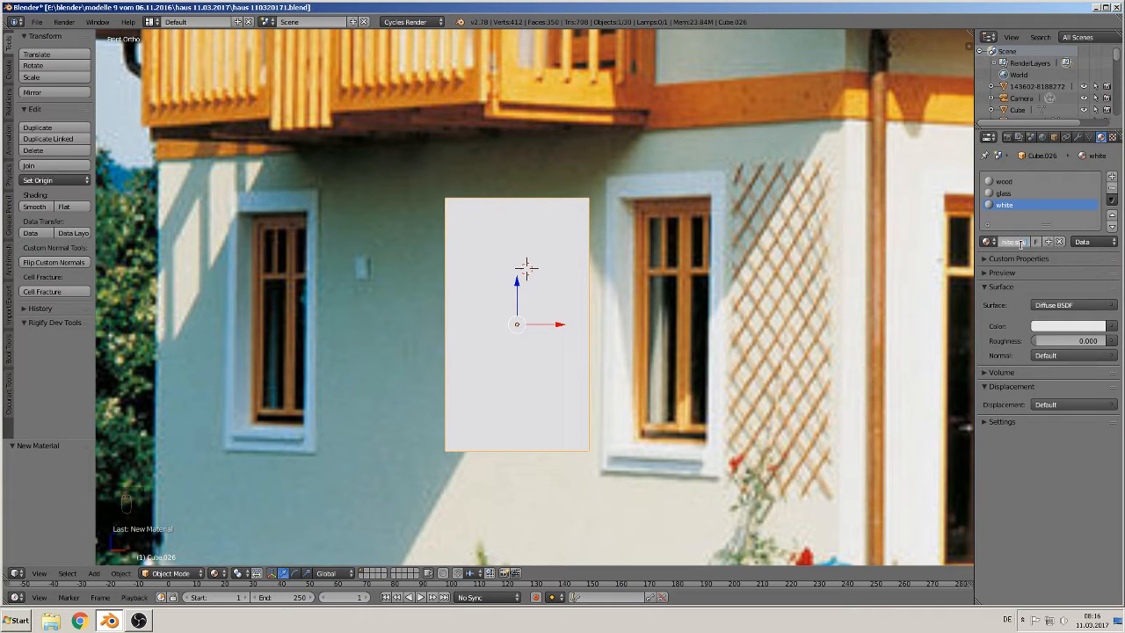
pyautogui.write('struktur')
pyautogui.press('Return')
# Step: Add a fourth material slot with a new material named white plastik
pyautogui.click(1111, 175)
pyautogui.click(1042, 242)
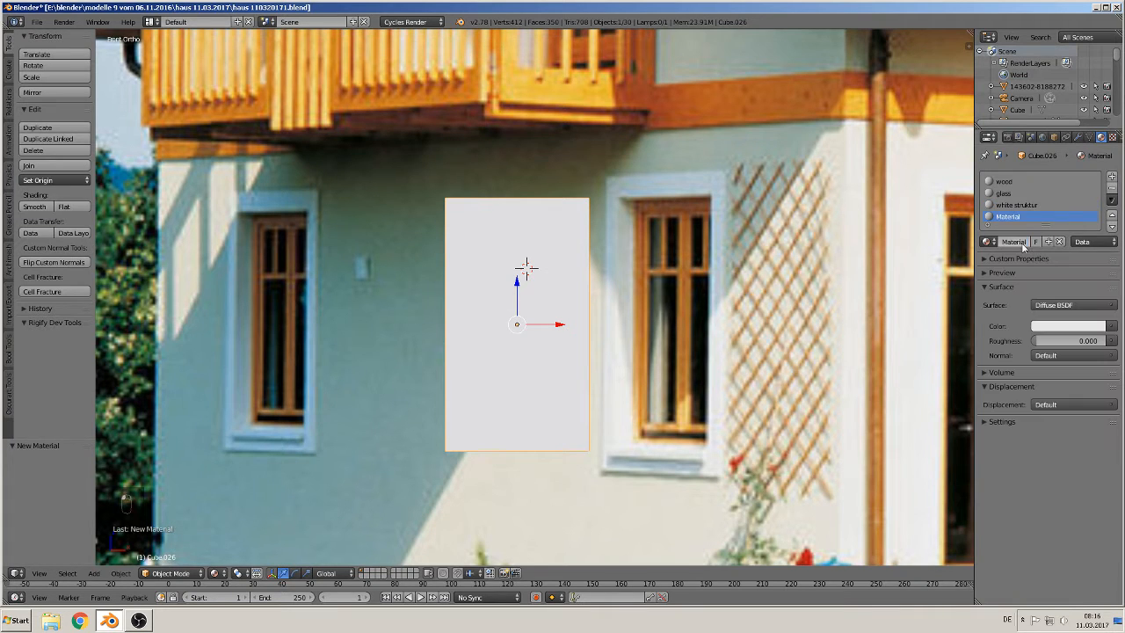
pyautogui.write('white plastik')
pyautogui.press('Return')
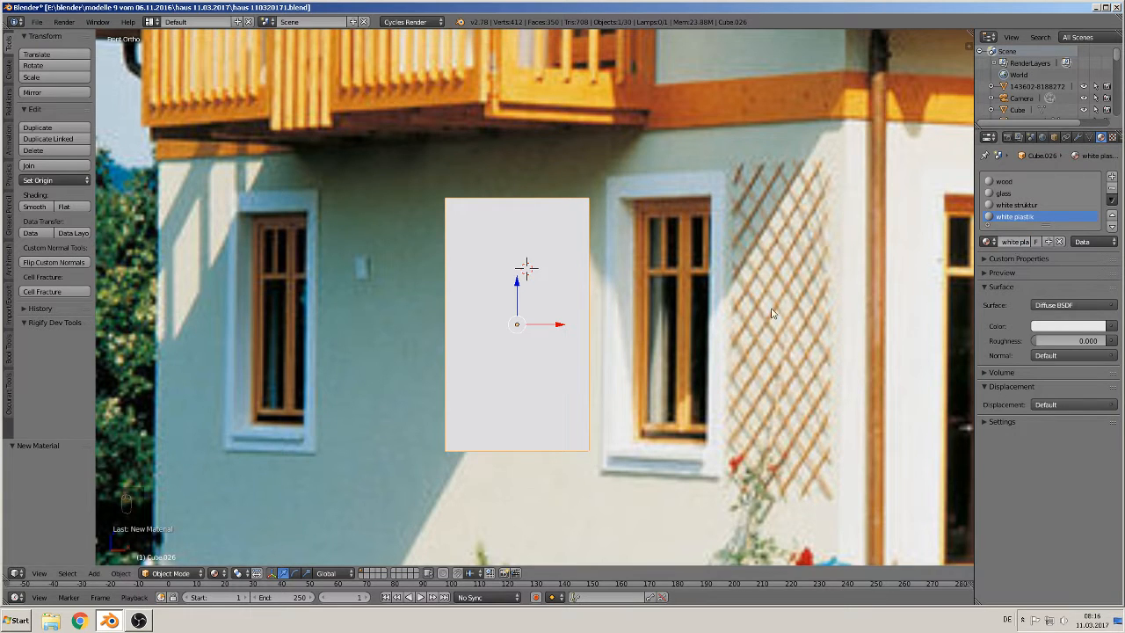
# Step: Enter Edit Mode and add a loop cut around the window frame's outer edges near its front
pyautogui.scroll(1, 661, 311)
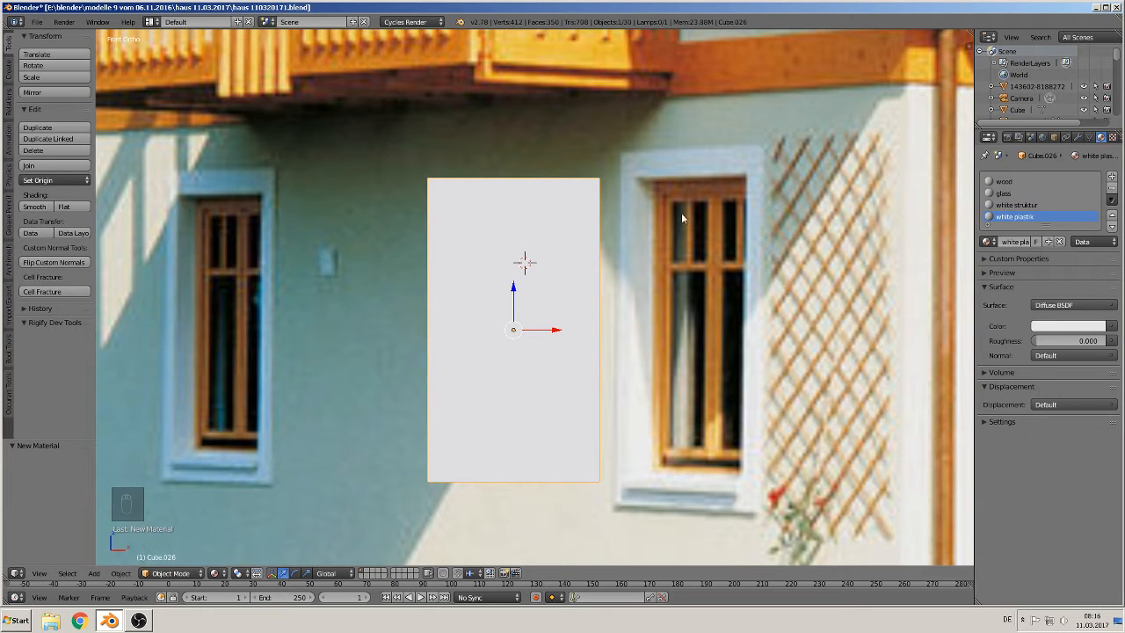
pyautogui.press('Tab')
pyautogui.moveTo(681, 212); pyautogui.dragTo(592, 277, button='middle')
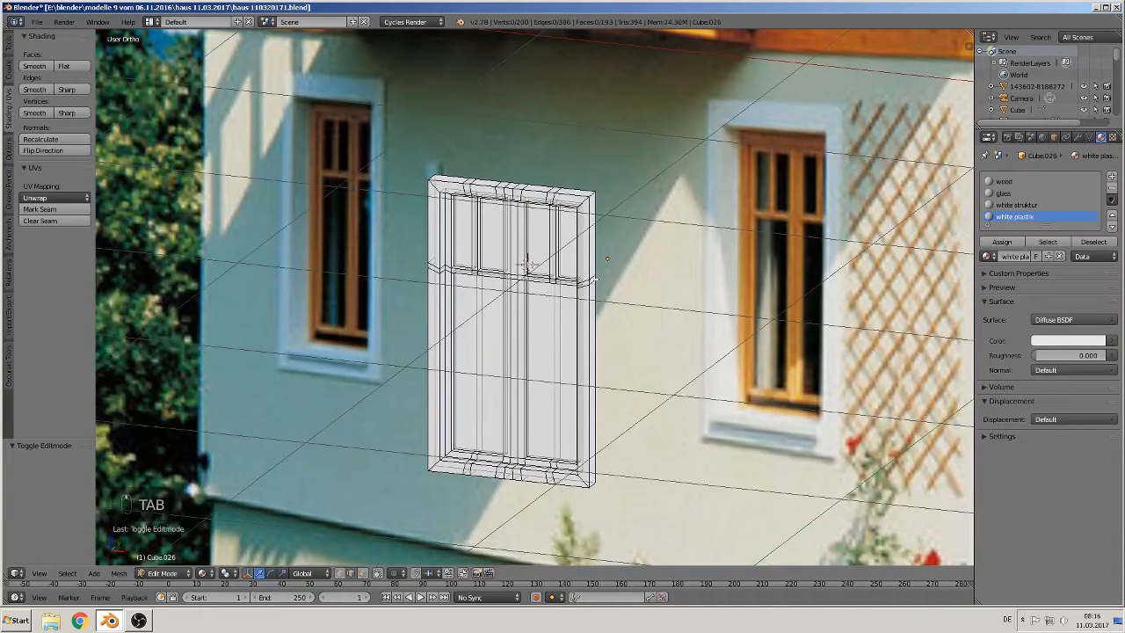
pyautogui.scroll(1, 598, 286)
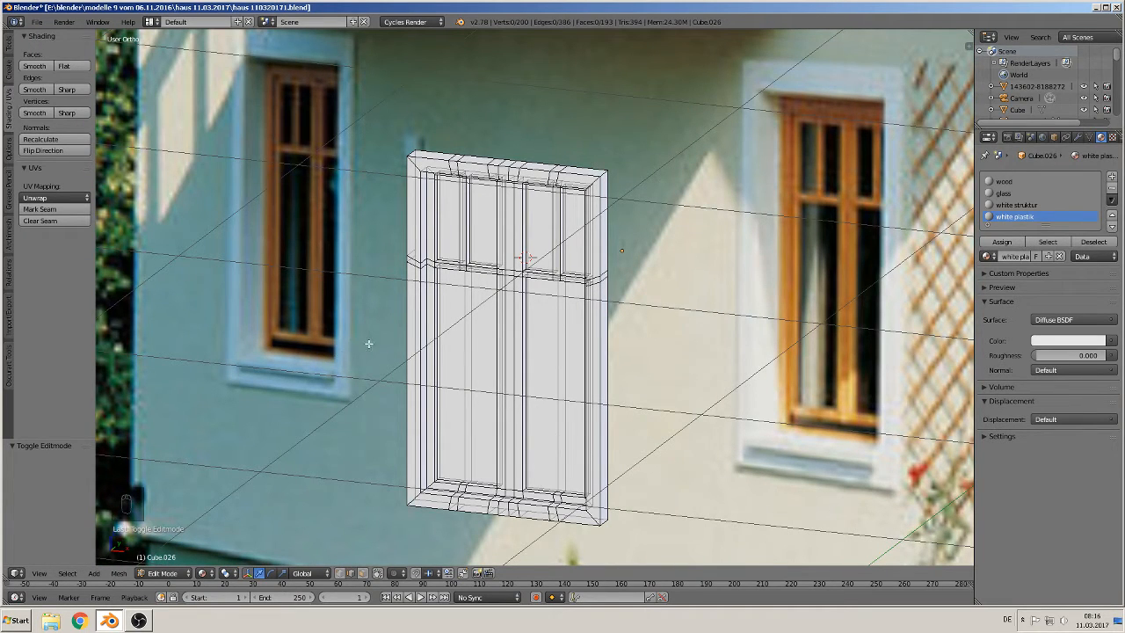
pyautogui.moveTo(593, 311); pyautogui.dragTo(563, 280, button='middle')
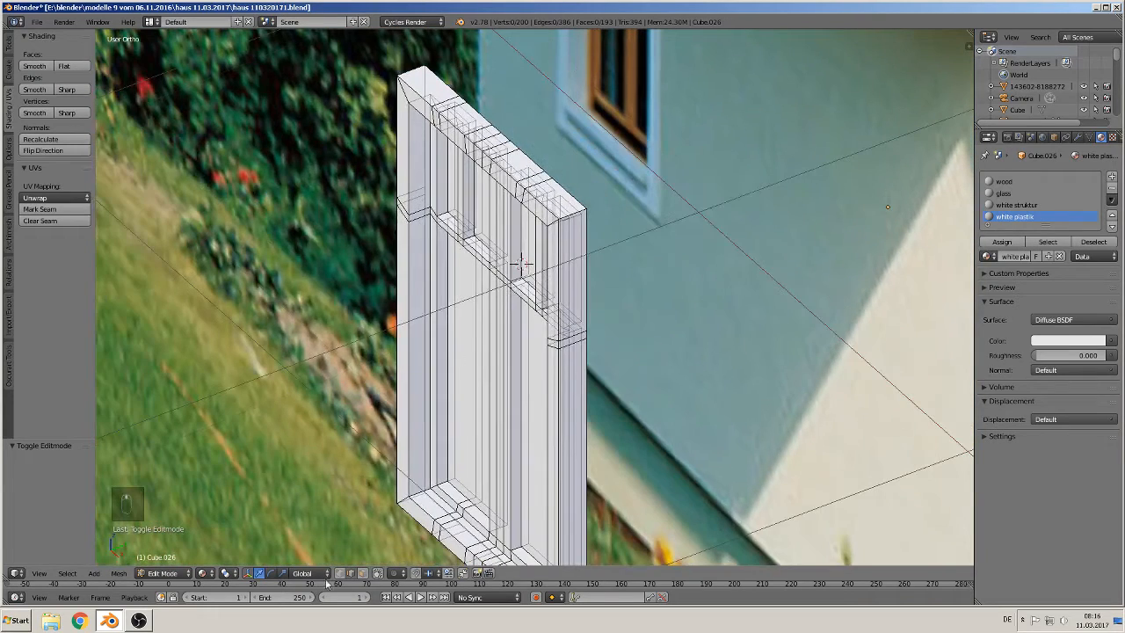
pyautogui.click(378, 573)
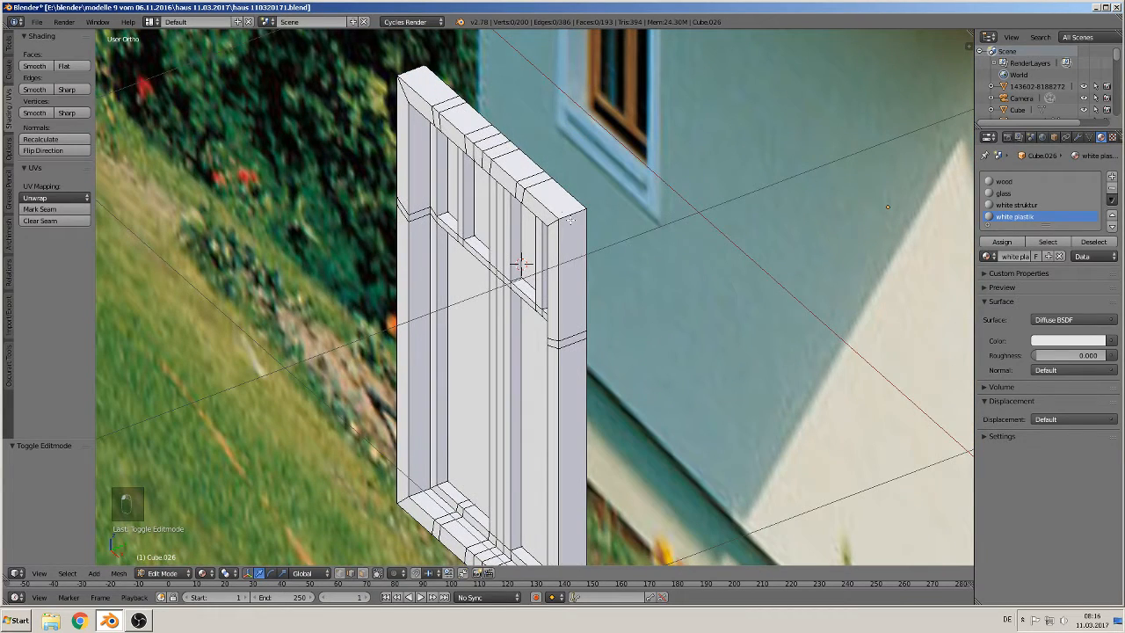
pyautogui.hotkey('ctrl', 'r')
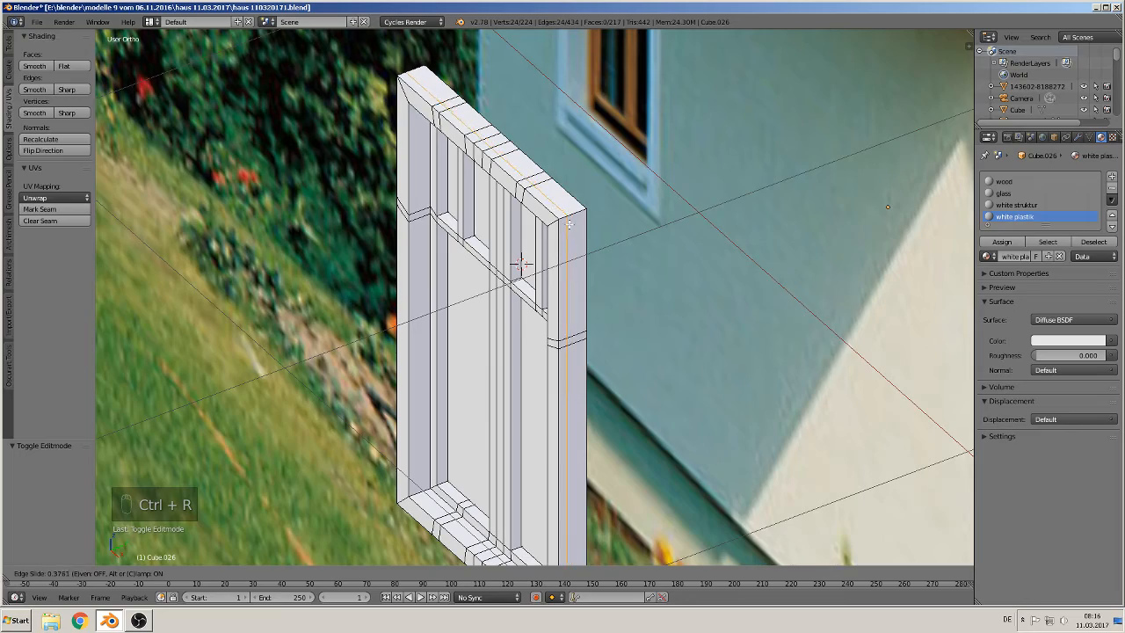
pyautogui.click(568, 226)
pyautogui.click(568, 225)
# Step: Scale the new edge loop by 1.175, then by 1.125 along X to flare the frame outward
pyautogui.moveTo(608, 281); pyautogui.dragTo(674, 239, button='middle')
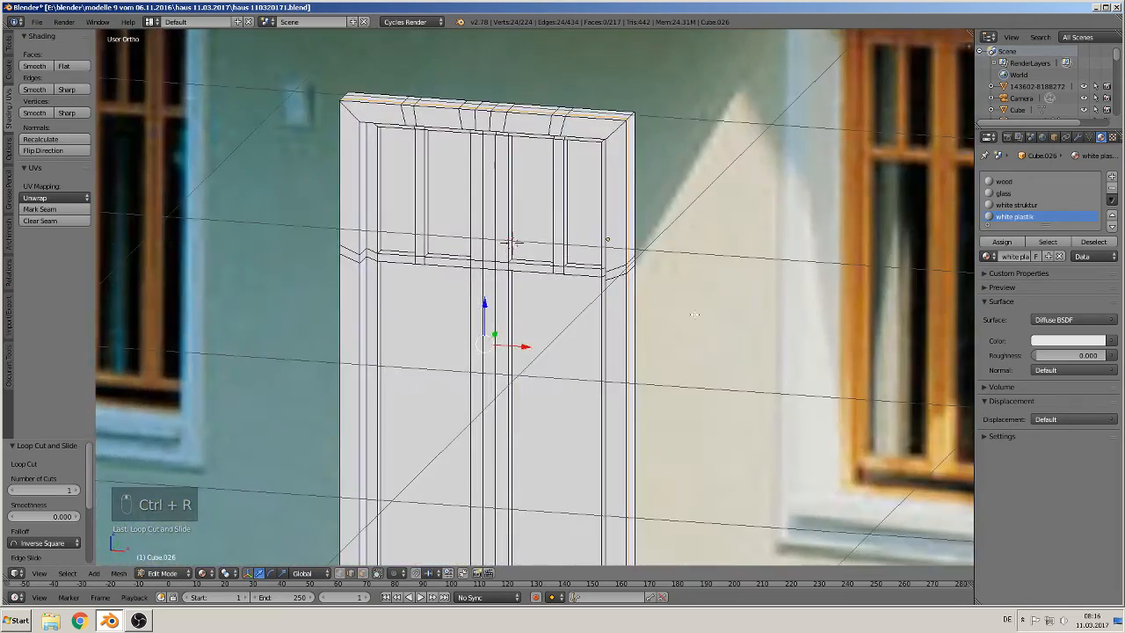
pyautogui.keyDown('shift'); pyautogui.moveTo(734, 442); pyautogui.dragTo(787, 248, button='middle'); pyautogui.keyUp('shift')
pyautogui.scroll(-4, 786, 248)
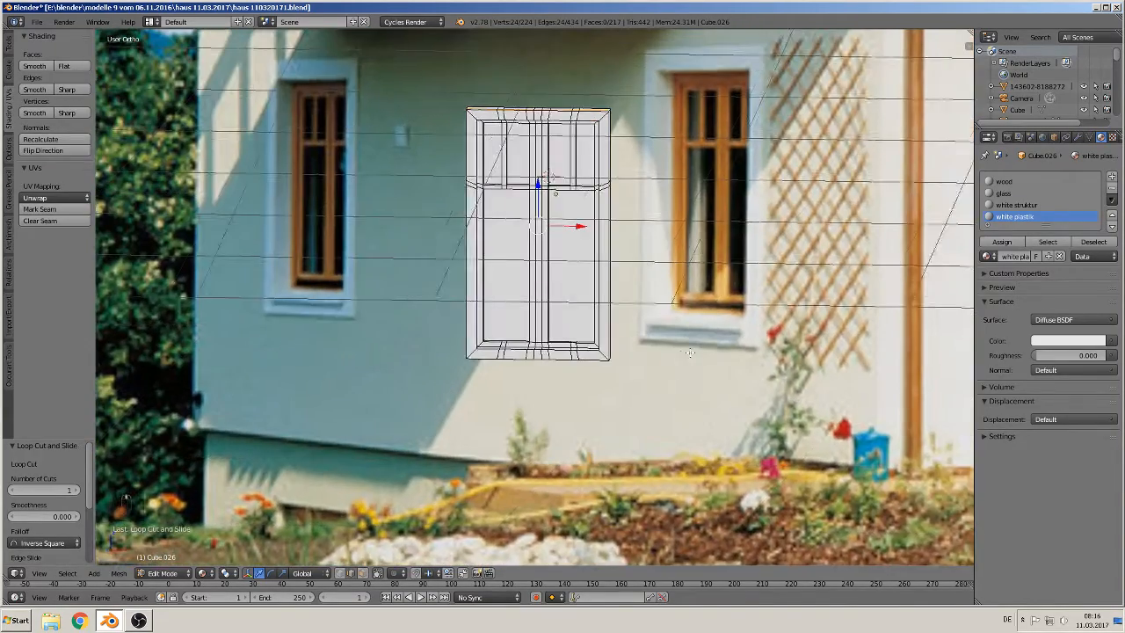
pyautogui.press('s')
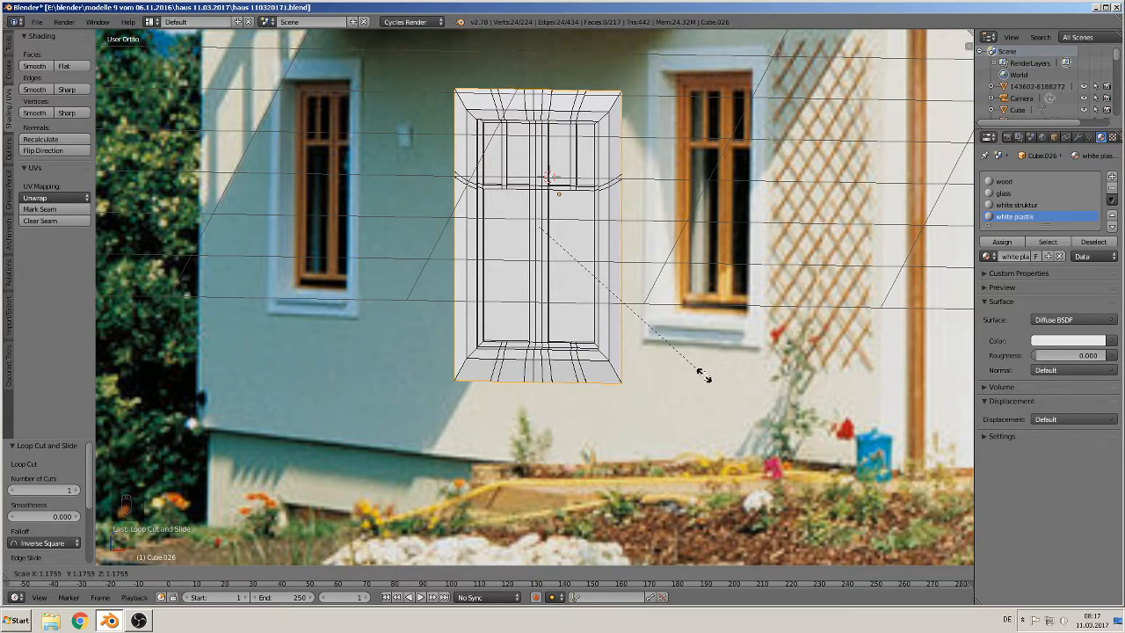
pyautogui.click(703, 377)
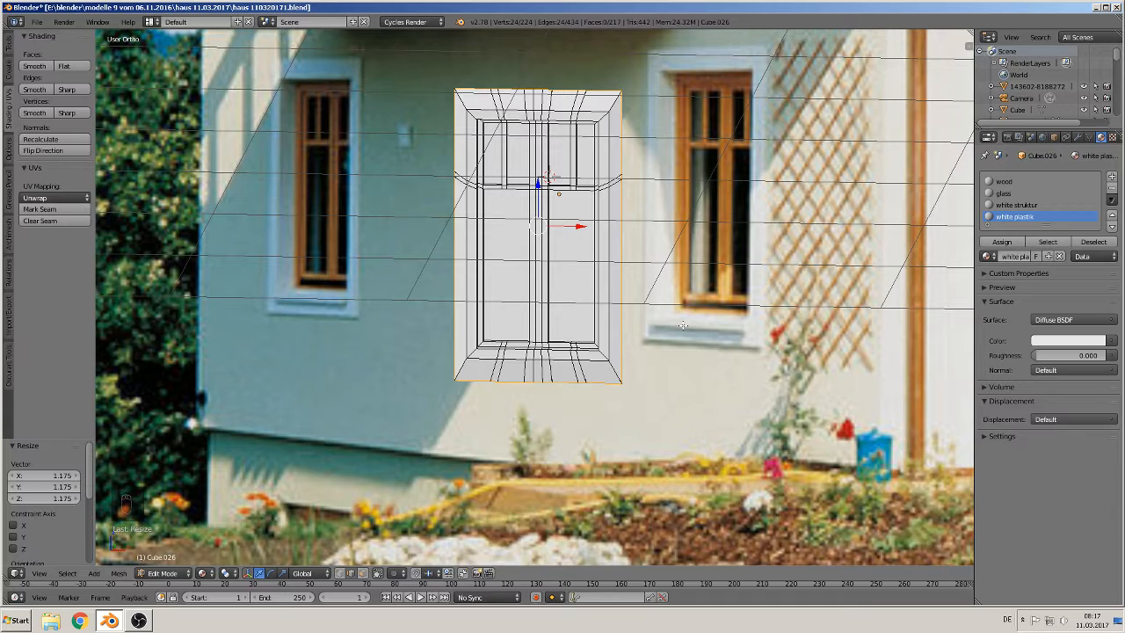
pyautogui.press('s')
pyautogui.press('x')
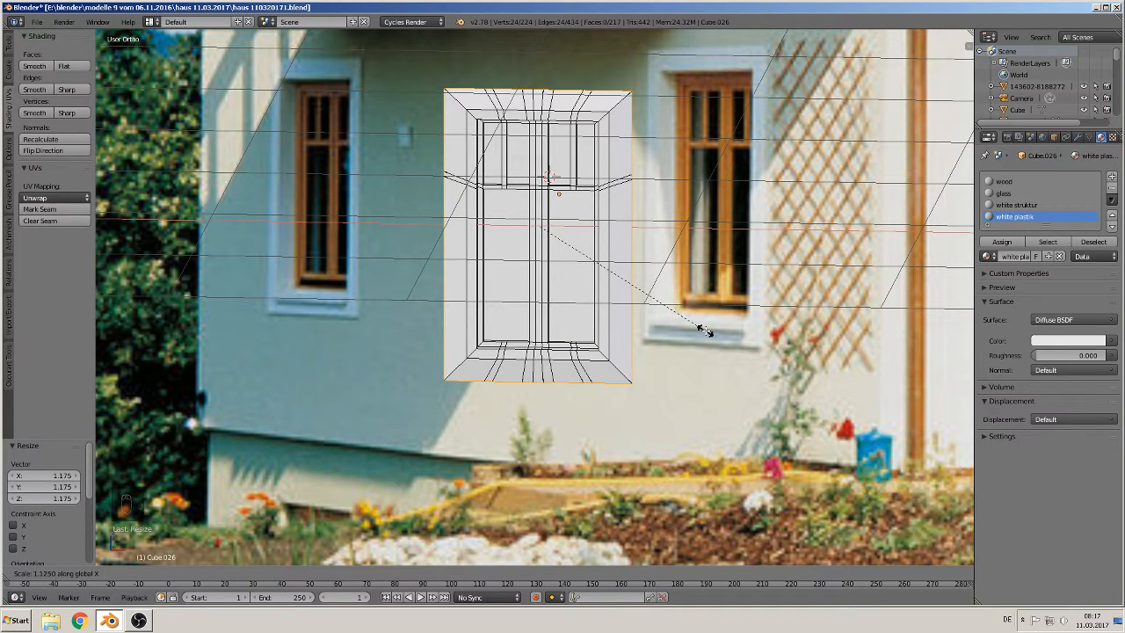
pyautogui.click(706, 330)
# Step: Rescale the edge loop uniformly to 0.874 and then along X to 0.921
pyautogui.moveTo(666, 355); pyautogui.dragTo(620, 375, button='middle')
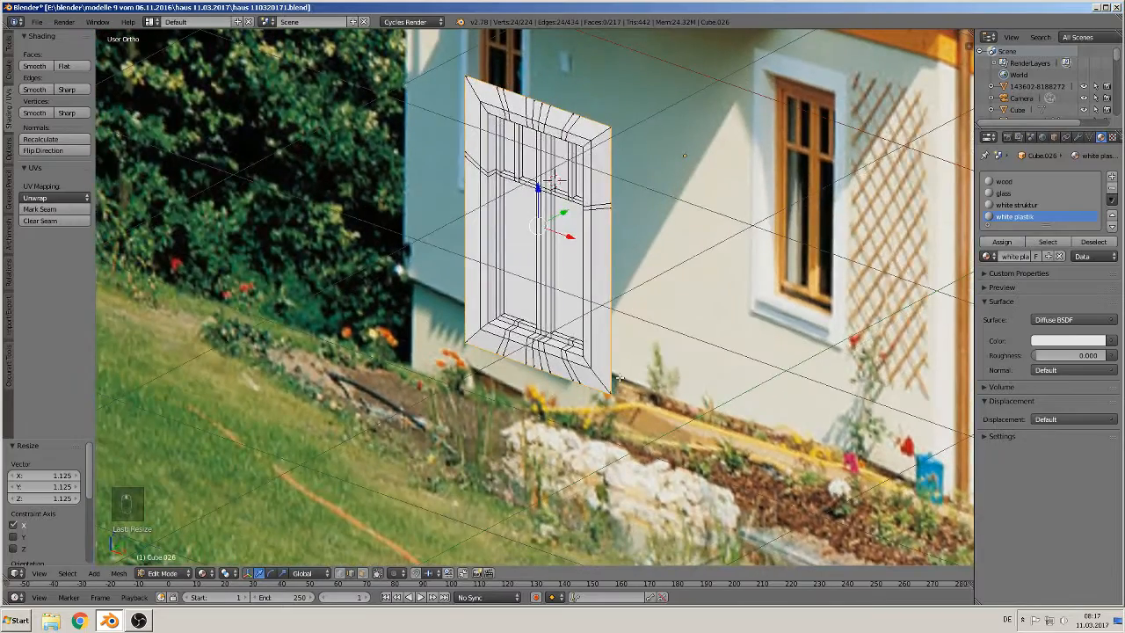
pyautogui.press('Tab')
pyautogui.scroll(2, 613, 351)
pyautogui.press('Tab')
pyautogui.moveTo(593, 205); pyautogui.dragTo(530, 331, button='middle')
pyautogui.press('s')
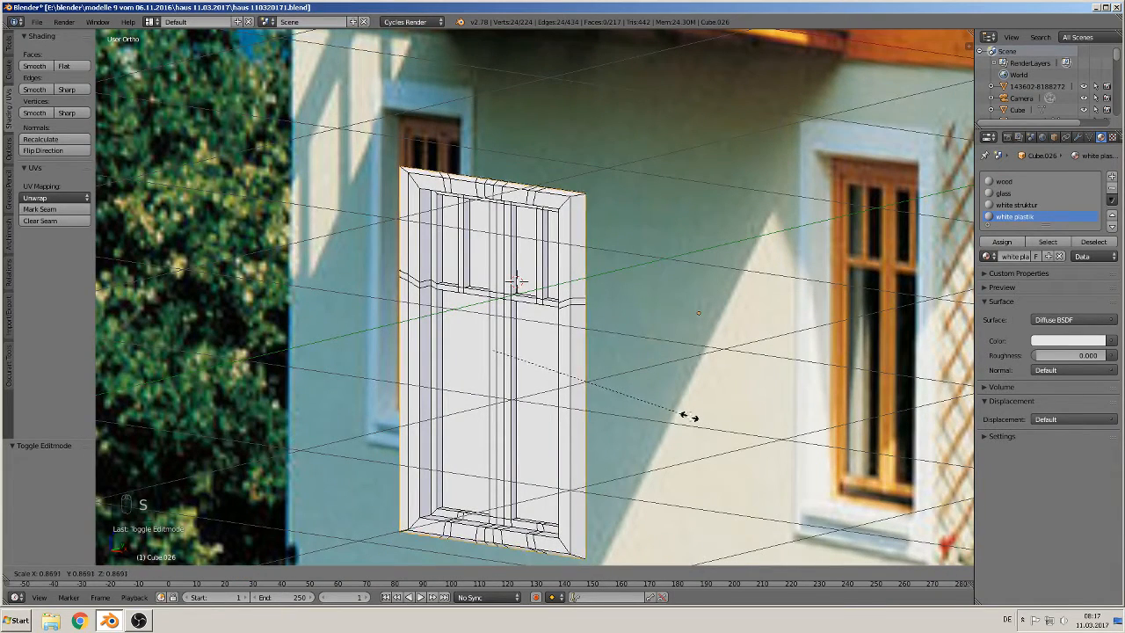
pyautogui.click(685, 413)
pyautogui.press('KP_1')
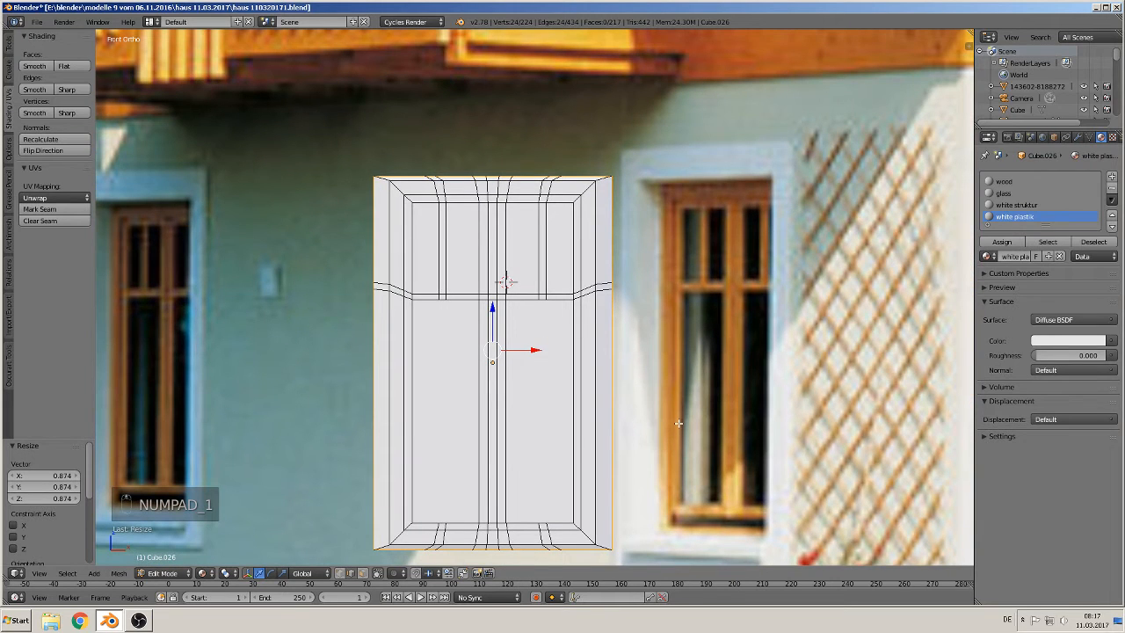
pyautogui.press('s')
pyautogui.press('x')
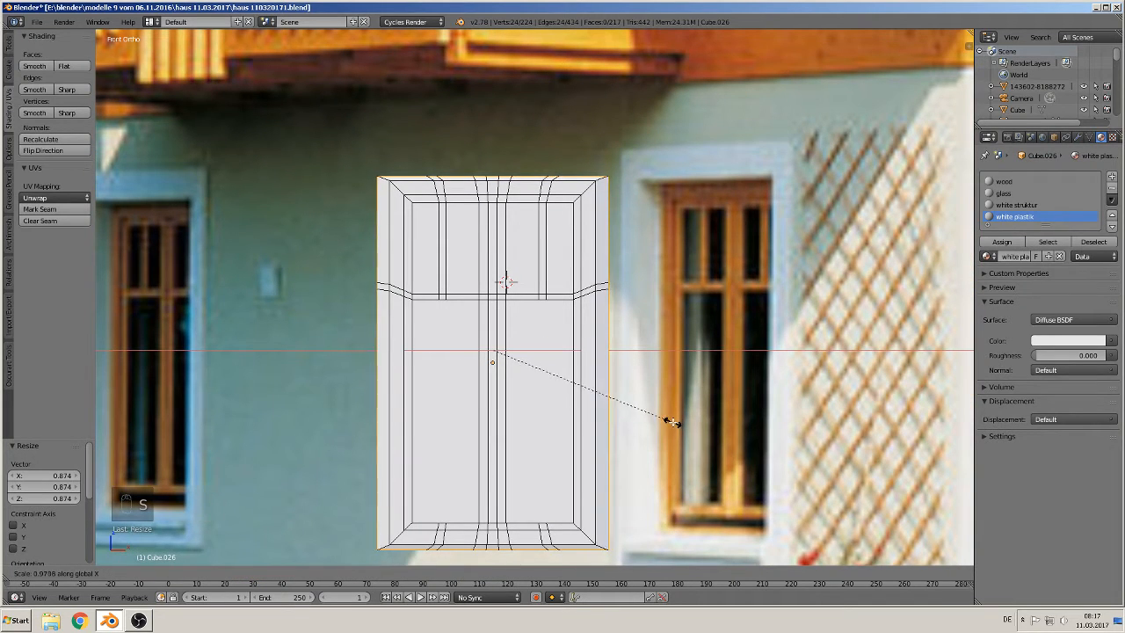
pyautogui.click(665, 419)
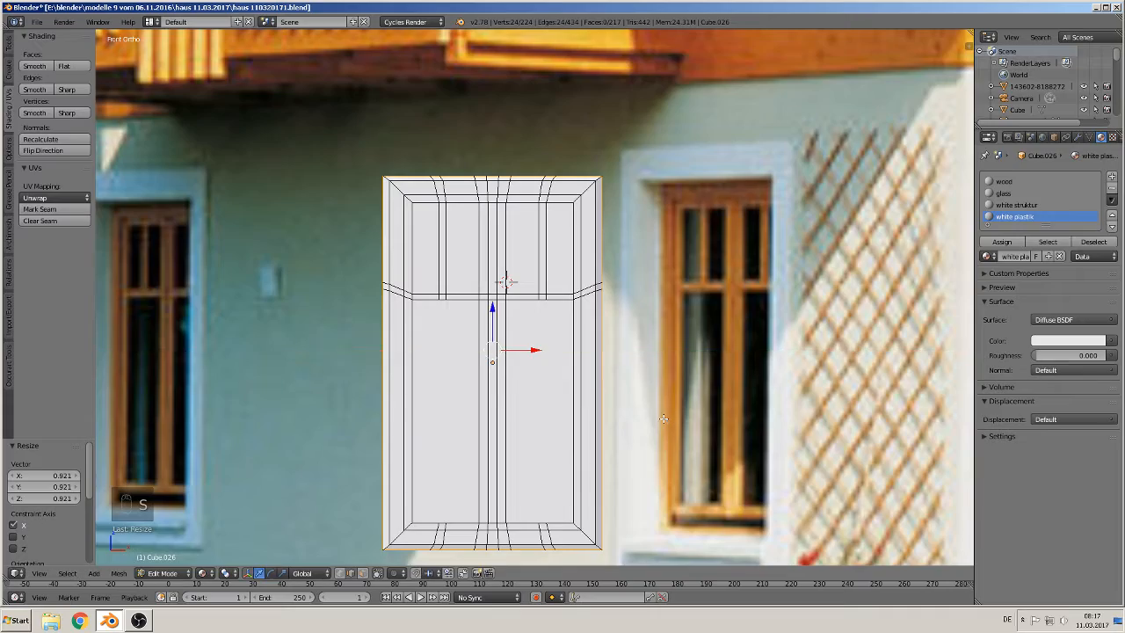
# Step: Extrude the edge loop and scale it by 1.168, then by 1.142 along X
pyautogui.moveTo(665, 420); pyautogui.dragTo(677, 441, button='middle')
pyautogui.press('e')
pyautogui.press('s')
pyautogui.click(689, 447)
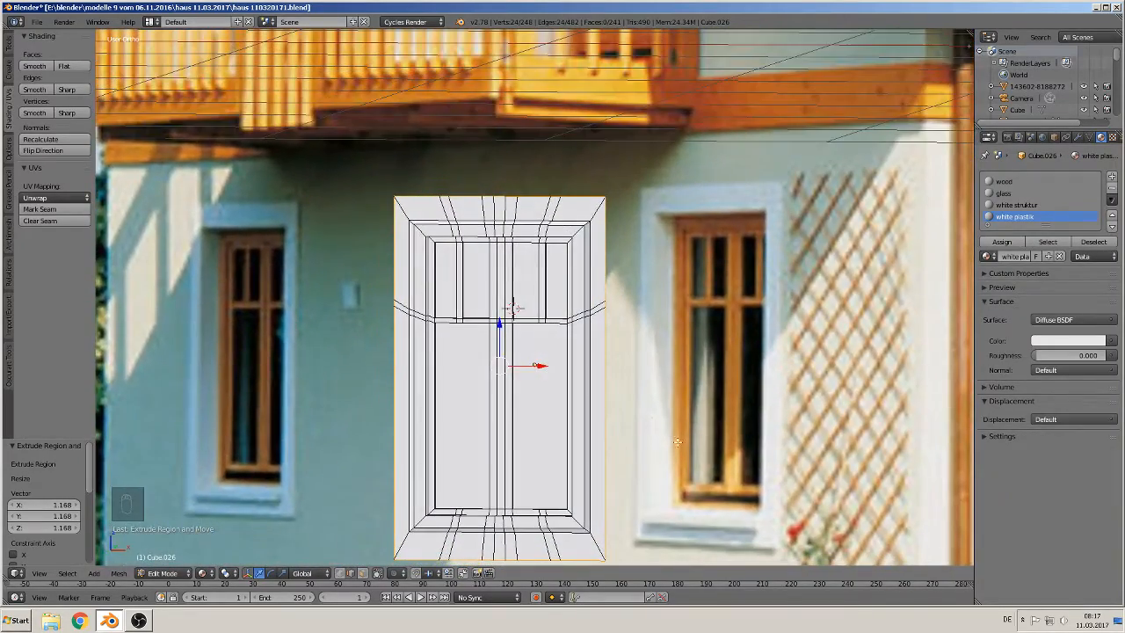
pyautogui.press('s')
pyautogui.press('x')
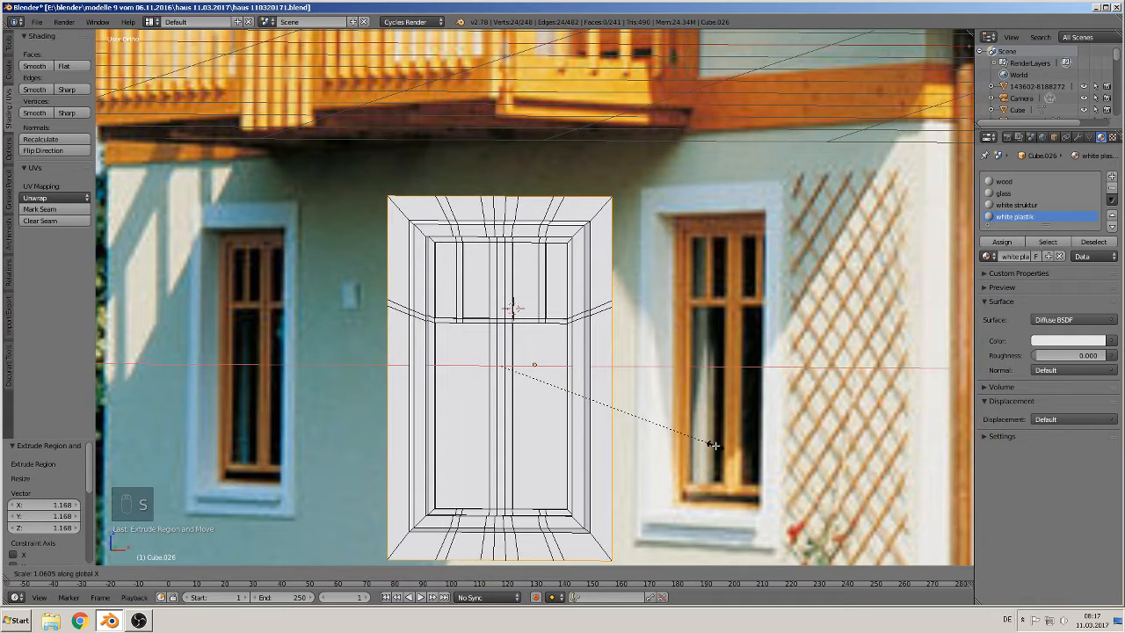
pyautogui.click(733, 449)
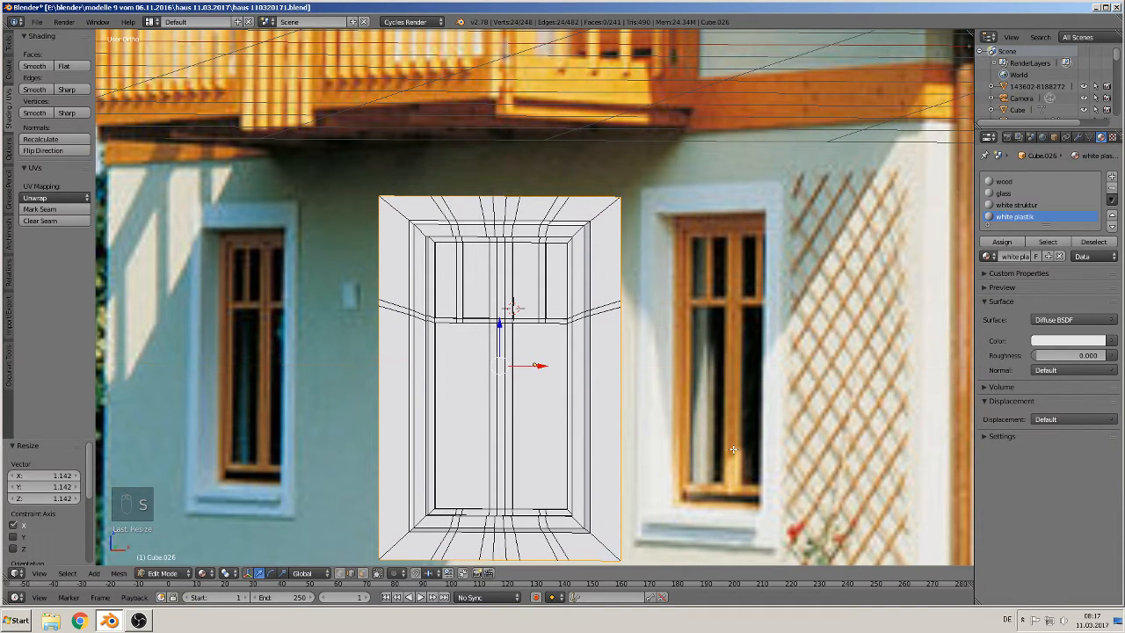
# Step: Select the outer flared frame faces and extrude them back -0.119 along Y
pyautogui.moveTo(709, 440); pyautogui.dragTo(671, 455, button='middle')
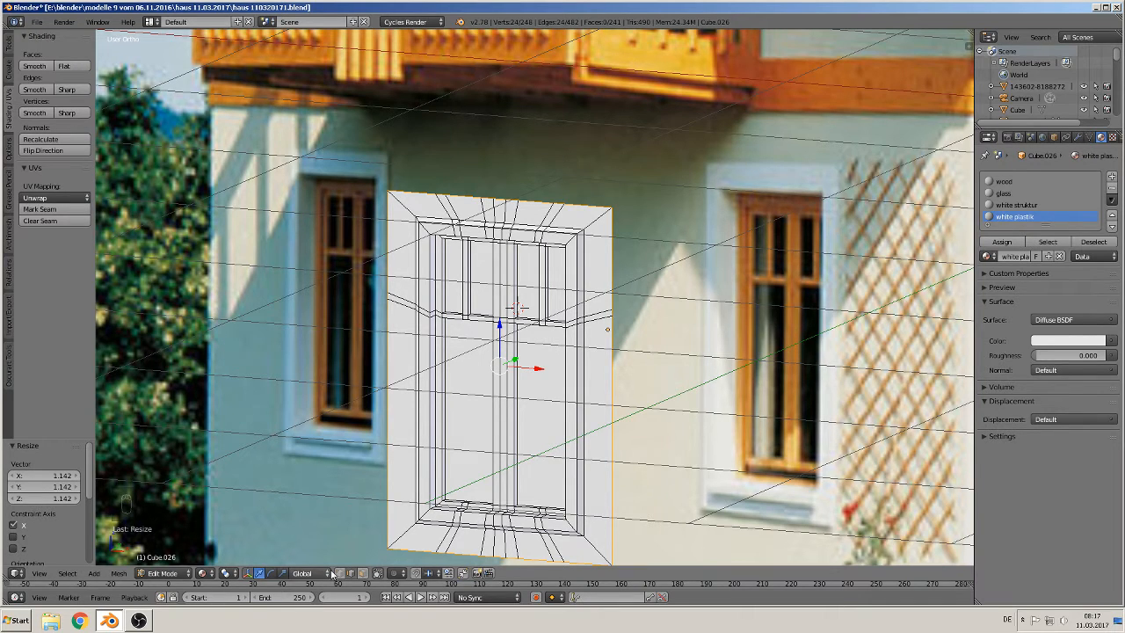
pyautogui.press('a')
pyautogui.keyDown('alt'); pyautogui.rightClick(589, 224); pyautogui.keyUp('alt')
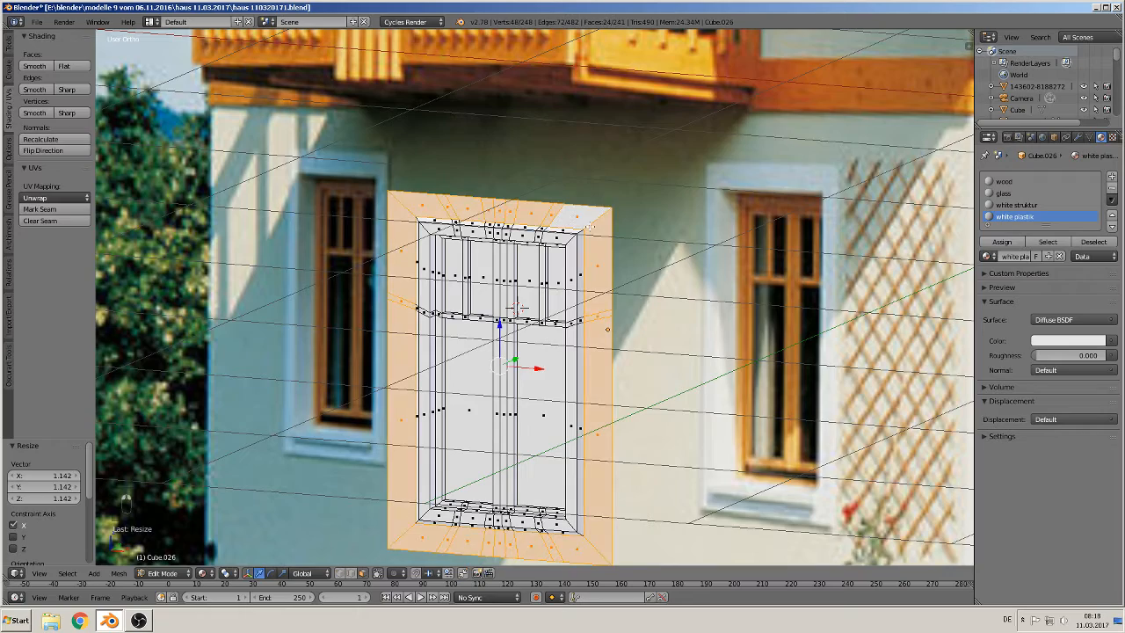
pyautogui.moveTo(596, 263); pyautogui.dragTo(787, 180, button='middle')
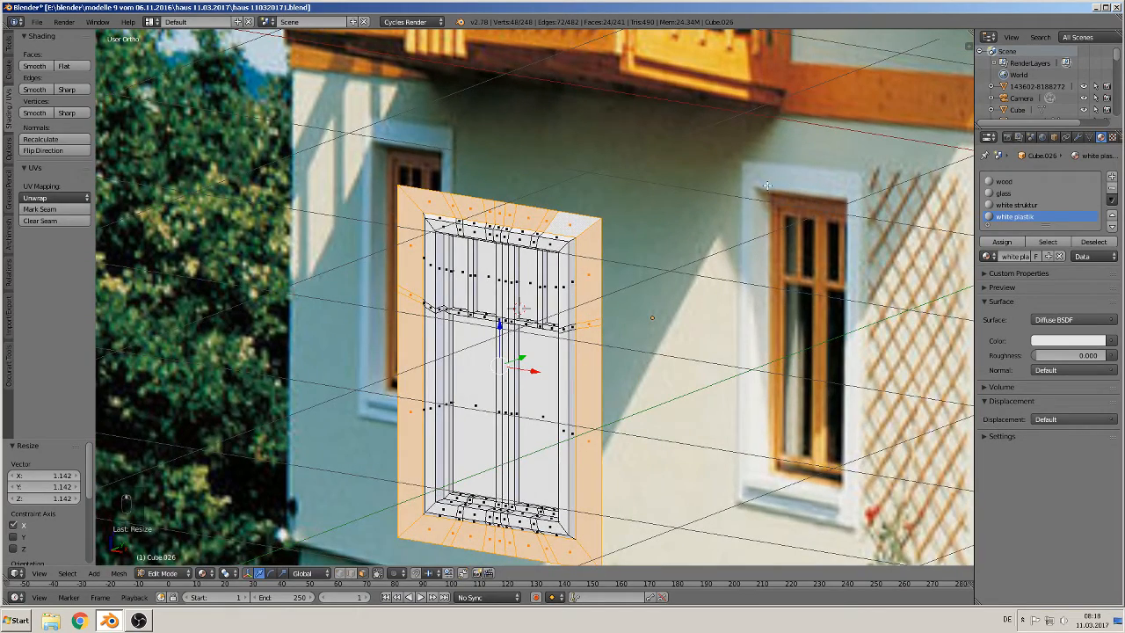
pyautogui.moveTo(490, 276); pyautogui.dragTo(450, 289, button='middle')
pyautogui.press('e')
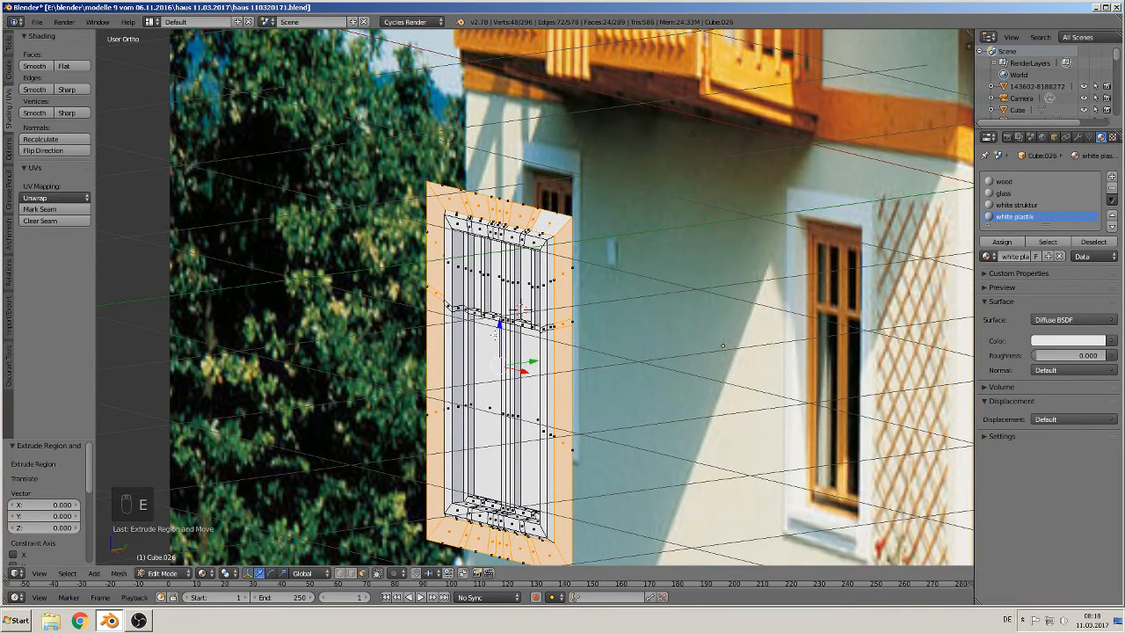
pyautogui.moveTo(531, 363); pyautogui.dragTo(503, 369)
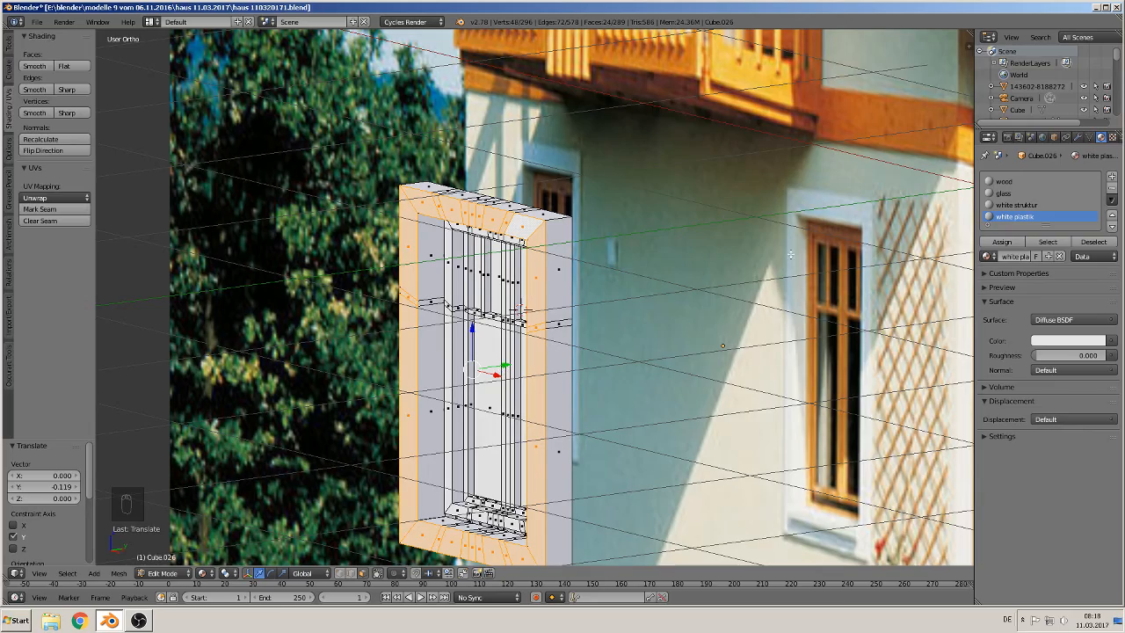
pyautogui.press('KP_1')
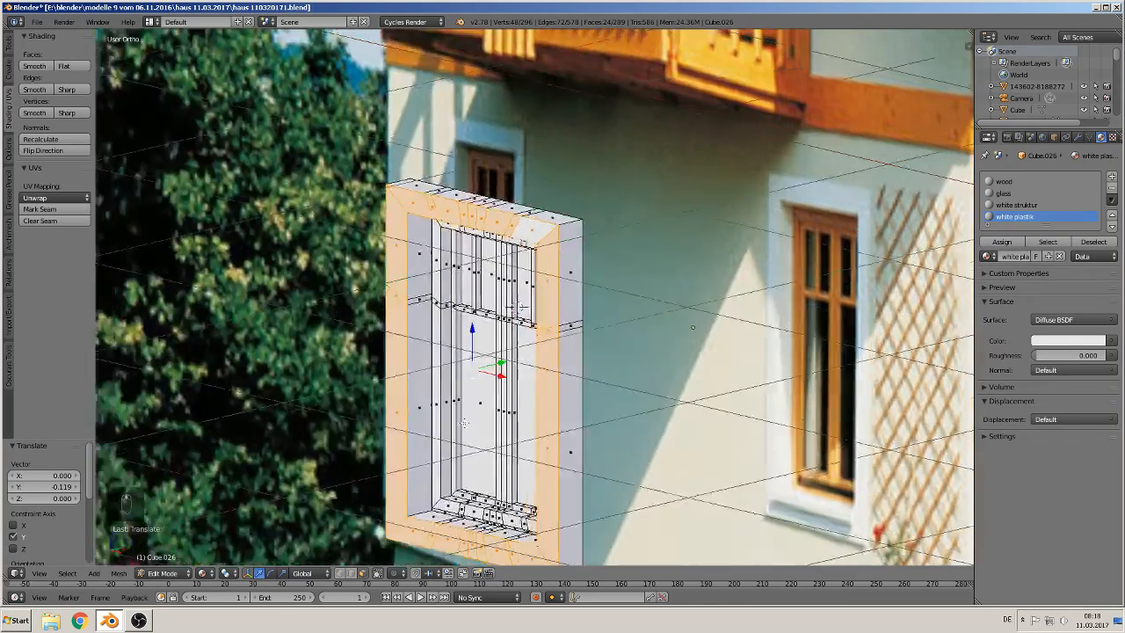
# Step: Move the selected outer frame faces 0.029 along Y
pyautogui.press('KP_6')
pyautogui.press('KP_6')
pyautogui.press('KP_8')
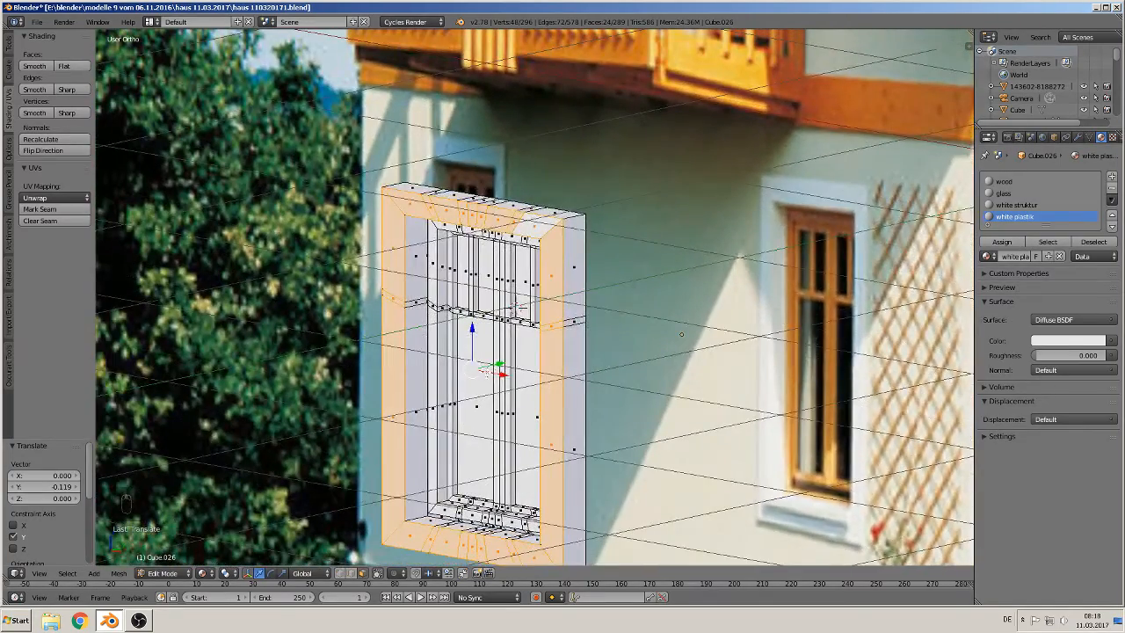
pyautogui.press('g')
pyautogui.press('y')
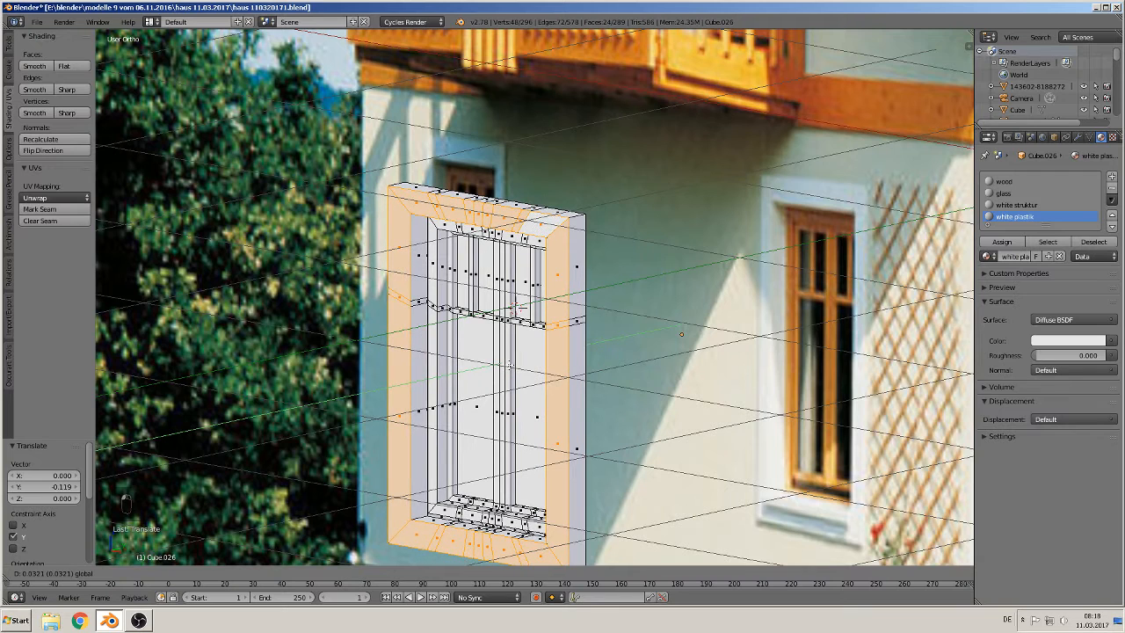
pyautogui.click(507, 365)
pyautogui.scroll(-1, 612, 403)
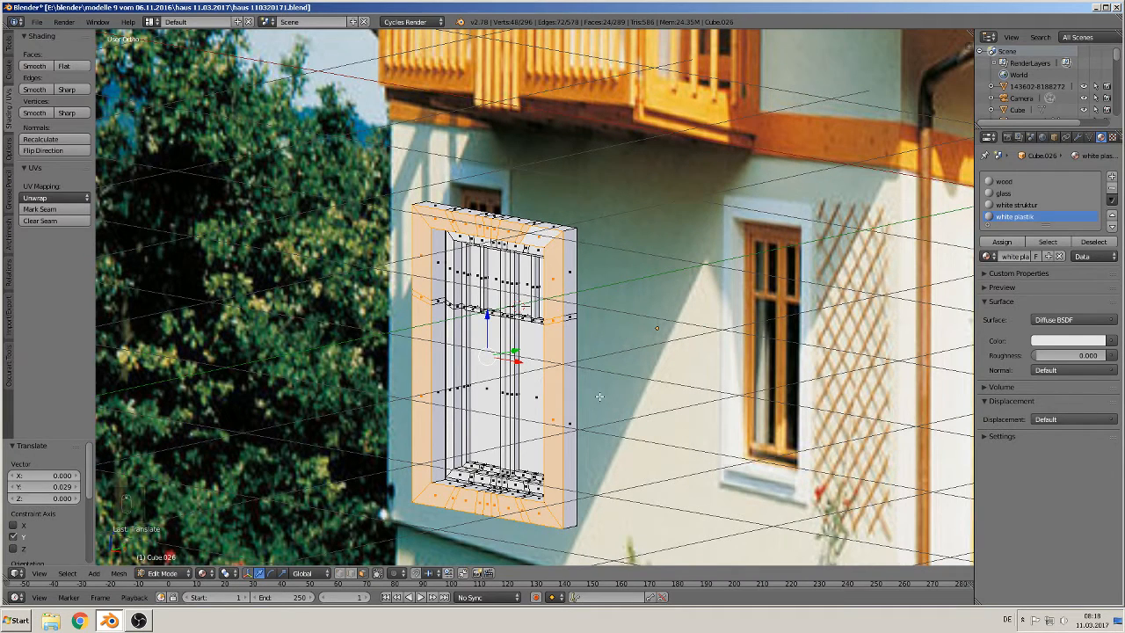
# Step: Select the bottom sill edges, extrude them and move them -0.166 along Y to form a sill lip
pyautogui.keyDown('shift'); pyautogui.moveTo(545, 450); pyautogui.dragTo(673, 387, button='middle'); pyautogui.keyUp('shift')
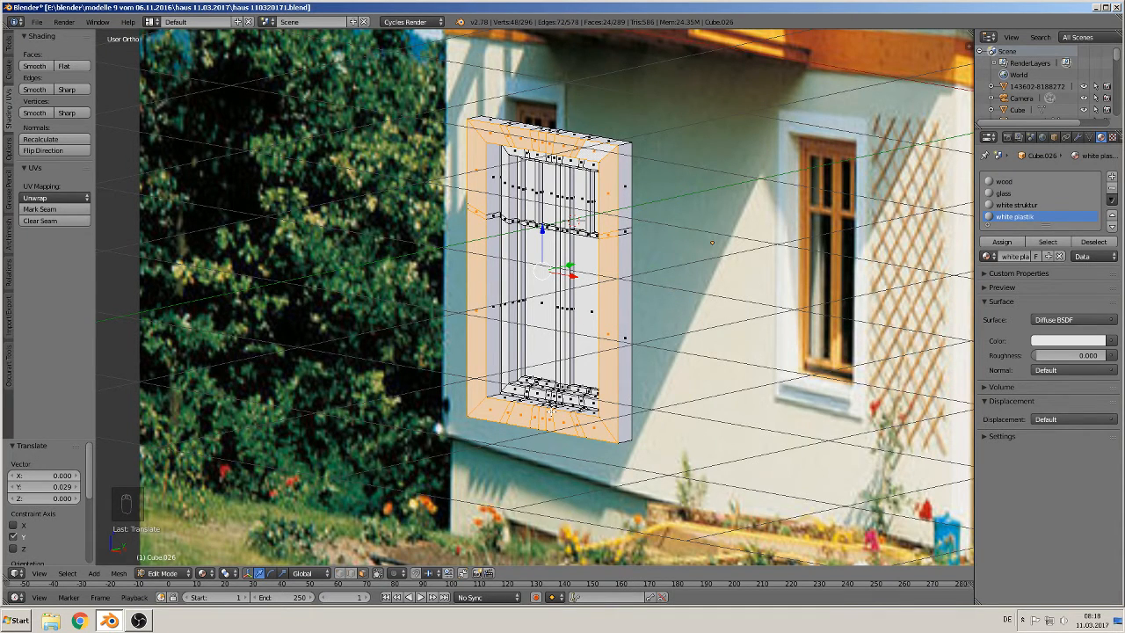
pyautogui.moveTo(552, 411); pyautogui.dragTo(477, 361, button='middle')
pyautogui.scroll(2, 576, 431)
pyautogui.scroll(2, 534, 297)
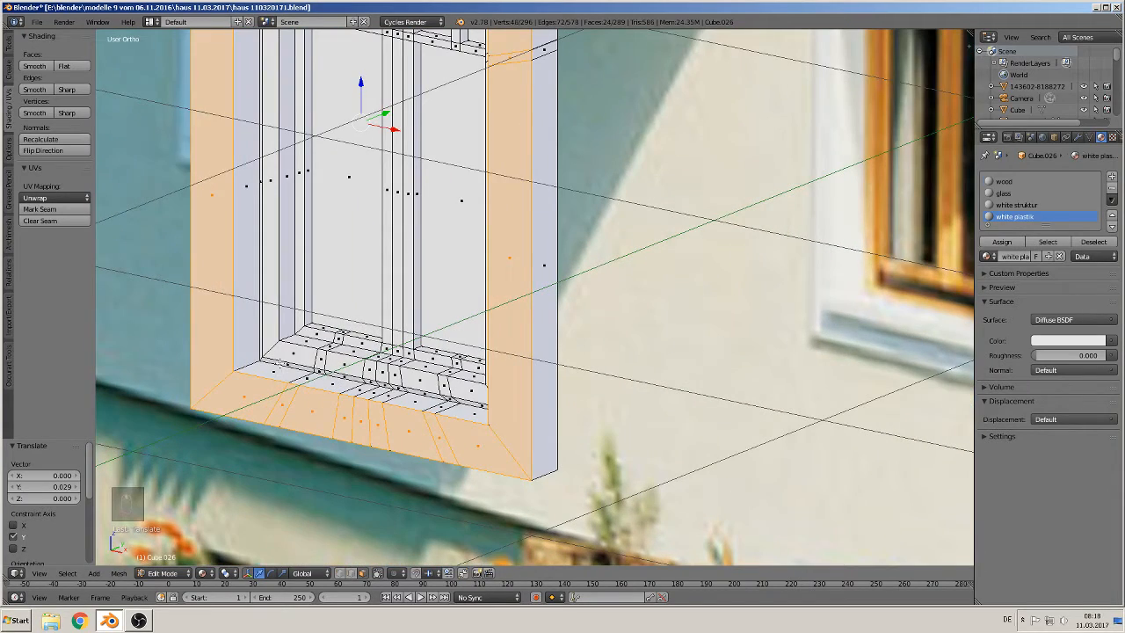
pyautogui.rightClick(281, 363)
pyautogui.keyDown('shift'); pyautogui.rightClick(324, 372); pyautogui.keyUp('shift')
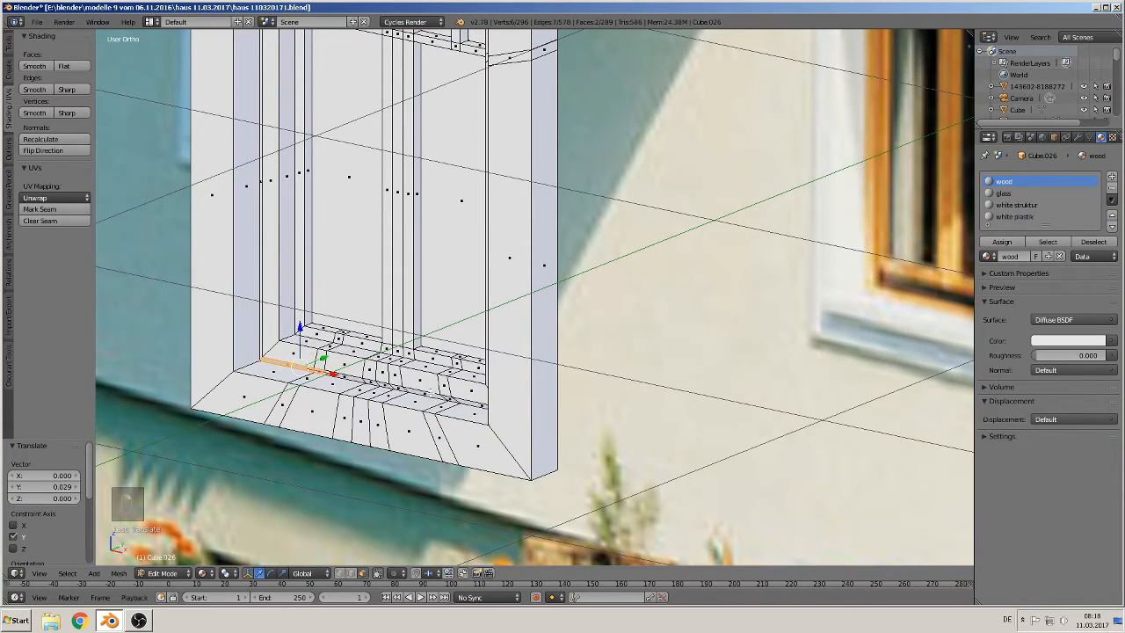
pyautogui.moveTo(433, 395); pyautogui.dragTo(450, 372, button='middle')
pyautogui.keyDown('ctrl'); pyautogui.rightClick(525, 373); pyautogui.keyUp('ctrl')
pyautogui.press('e')
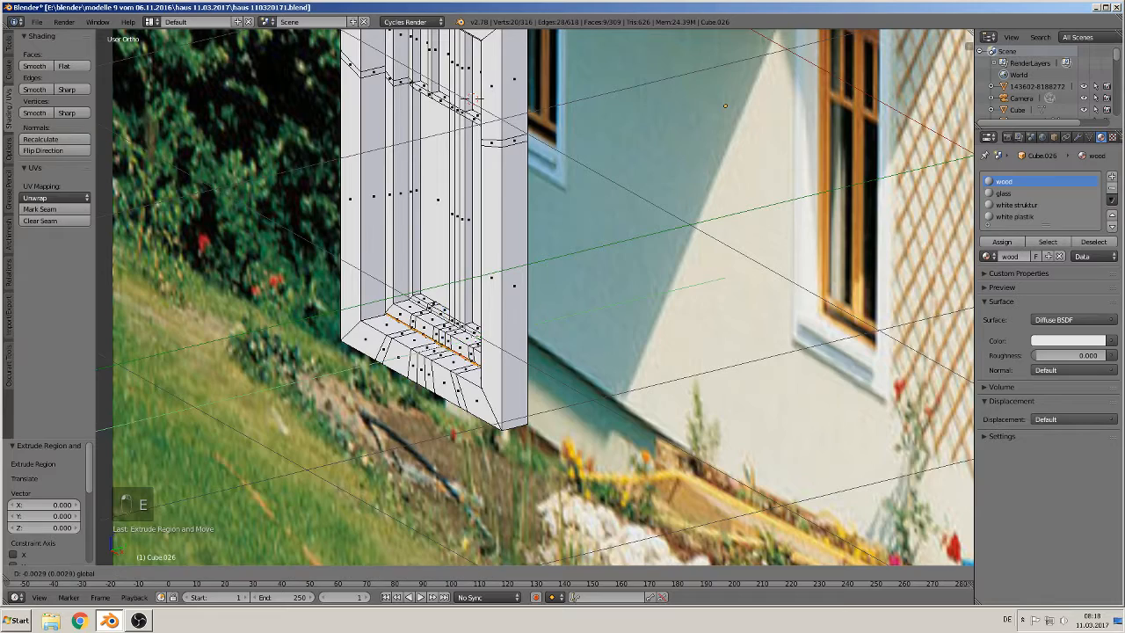
pyautogui.moveTo(427, 351); pyautogui.dragTo(432, 350)
pyautogui.scroll(4, 467, 418)
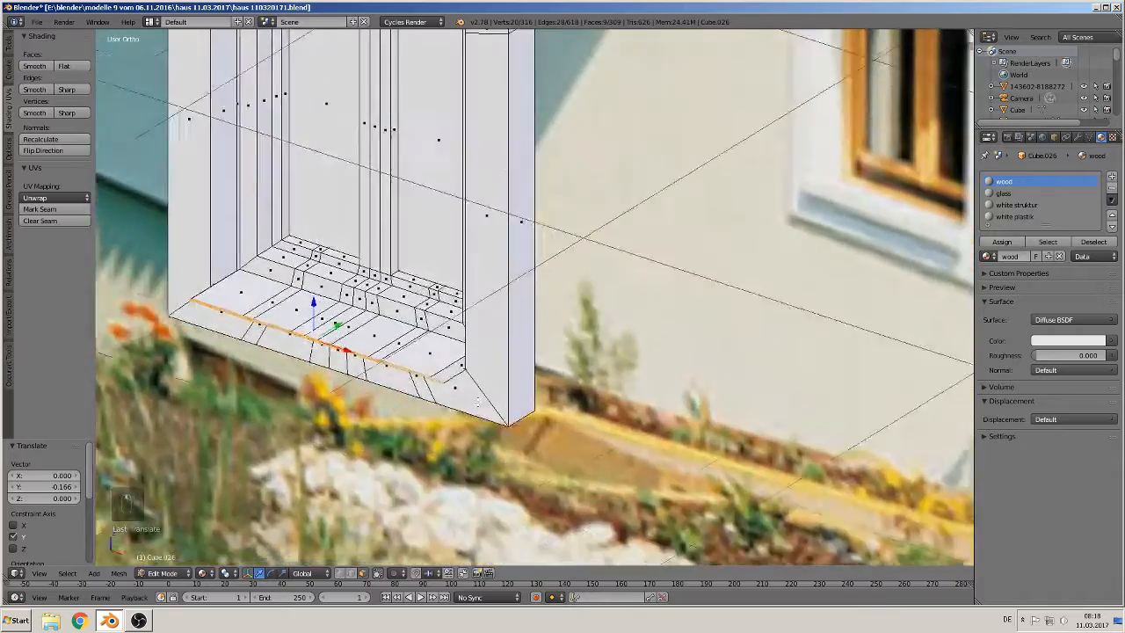
pyautogui.moveTo(478, 402); pyautogui.dragTo(522, 380, button='middle')
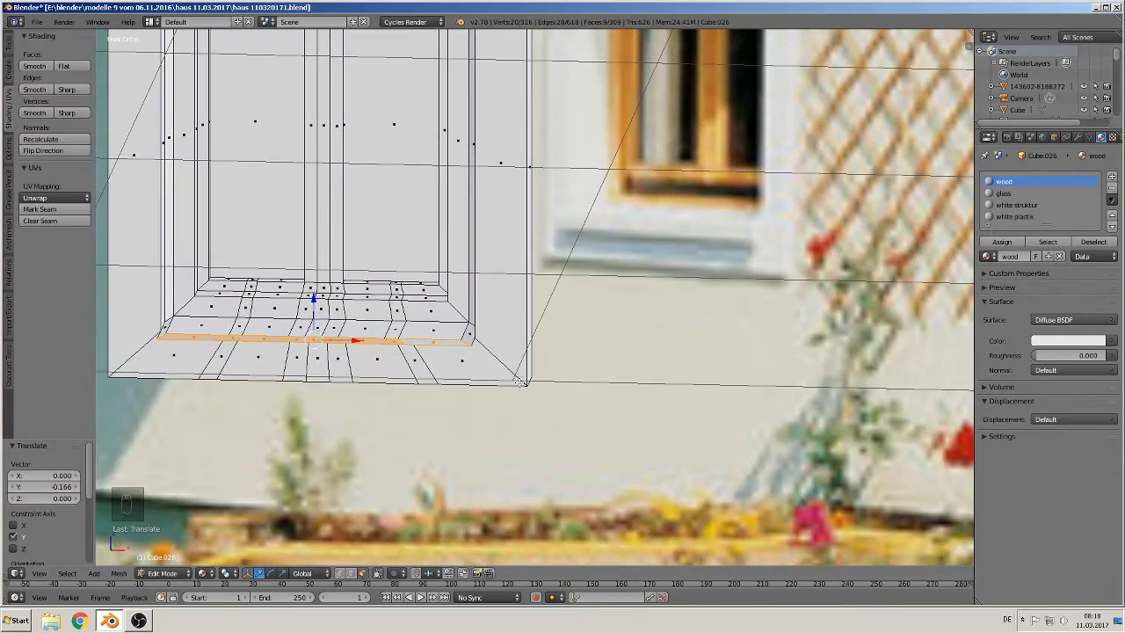
# Step: Leave edit mode and set the wood material's color by sampling the window frame in the photo
pyautogui.press('Tab')
pyautogui.scroll(-3, 515, 386)
pyautogui.moveTo(522, 347); pyautogui.dragTo(366, 390, button='middle')
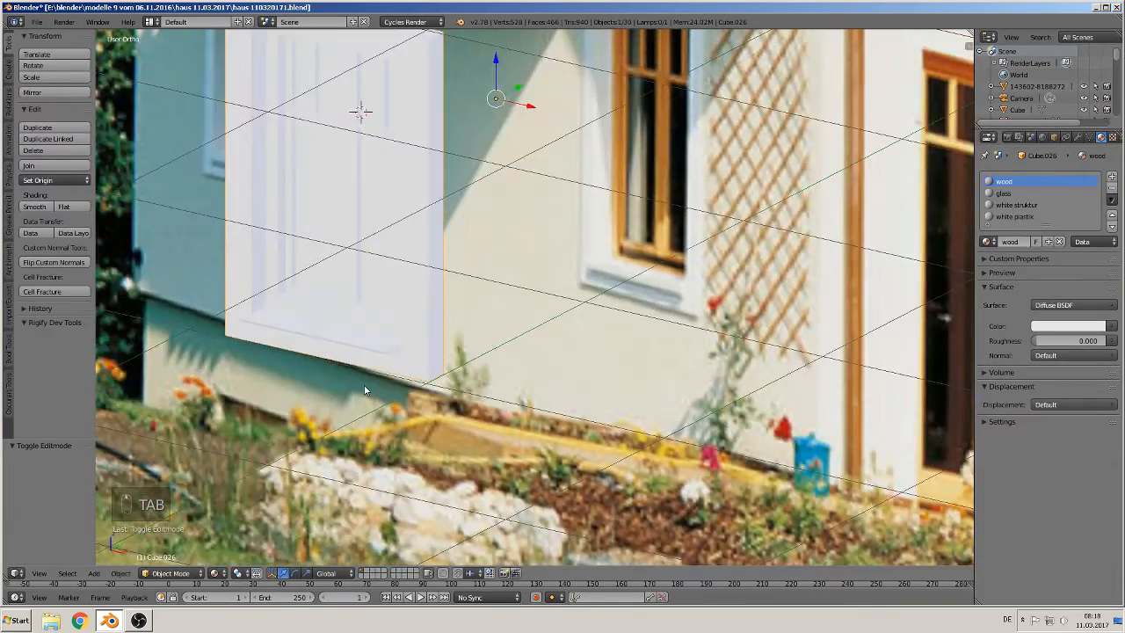
pyautogui.keyDown('shift'); pyautogui.moveTo(390, 351); pyautogui.dragTo(431, 451, button='middle'); pyautogui.keyUp('shift')
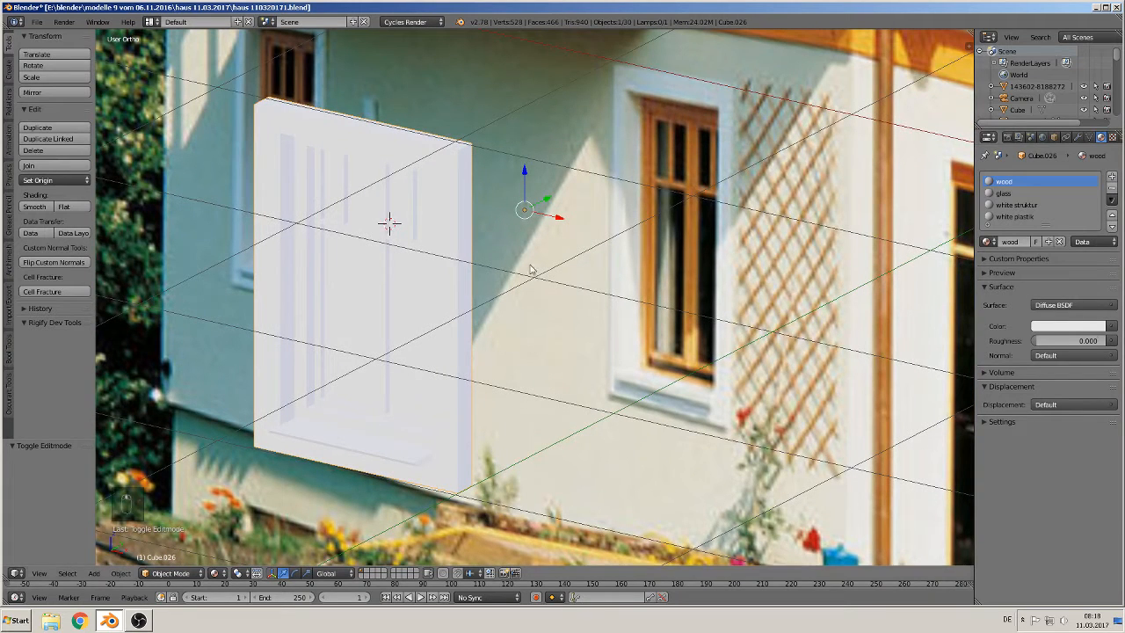
pyautogui.click(1074, 328)
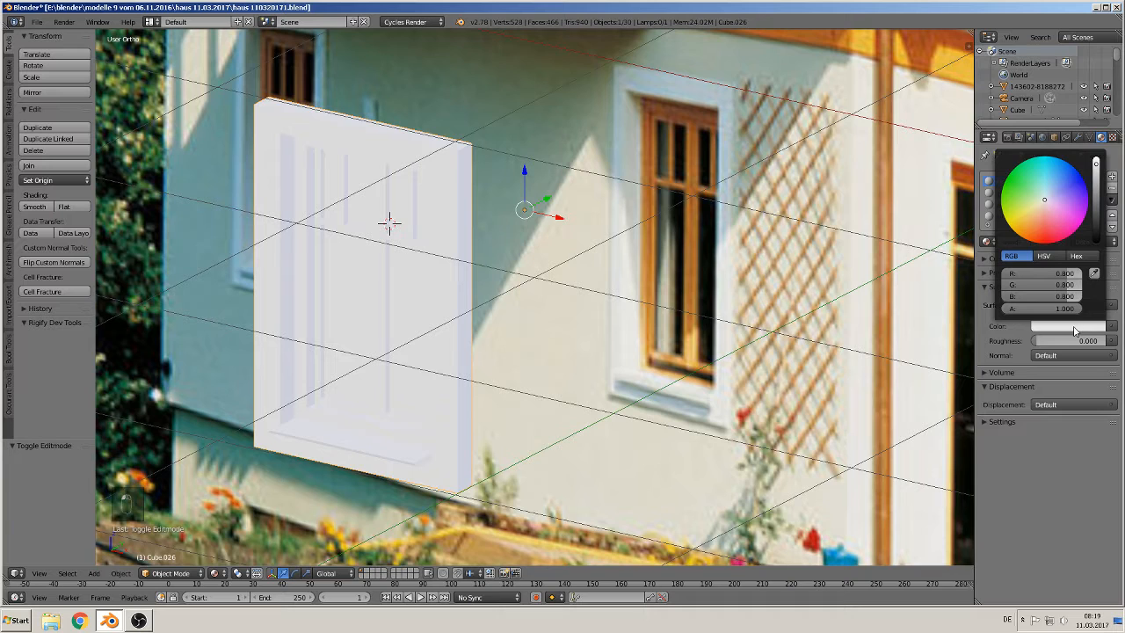
pyautogui.click(1094, 273)
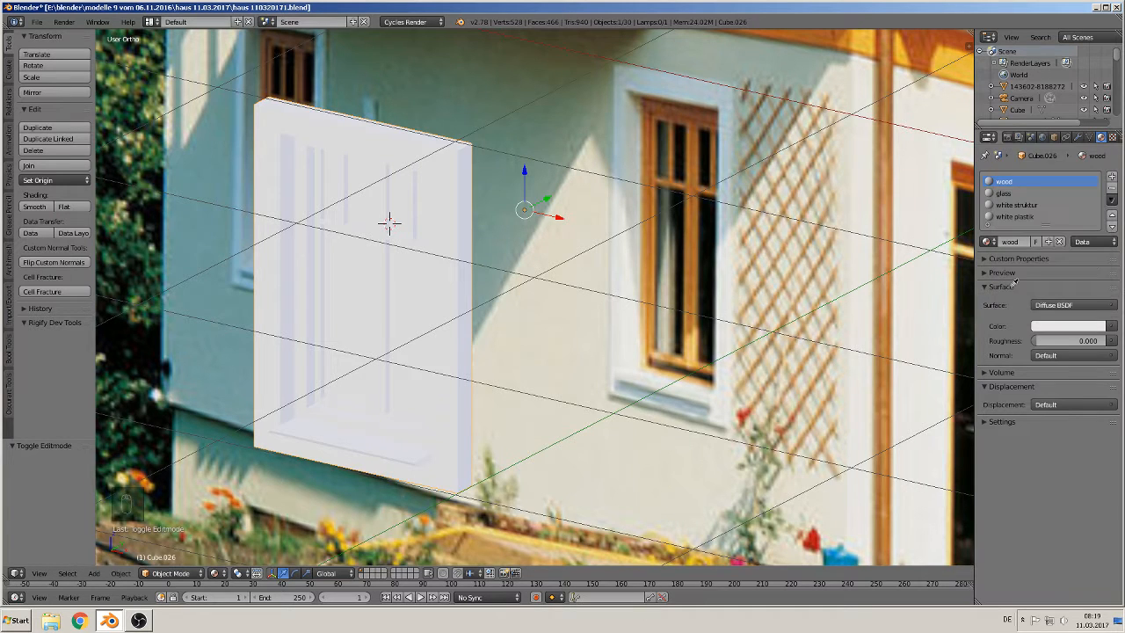
pyautogui.click(693, 261)
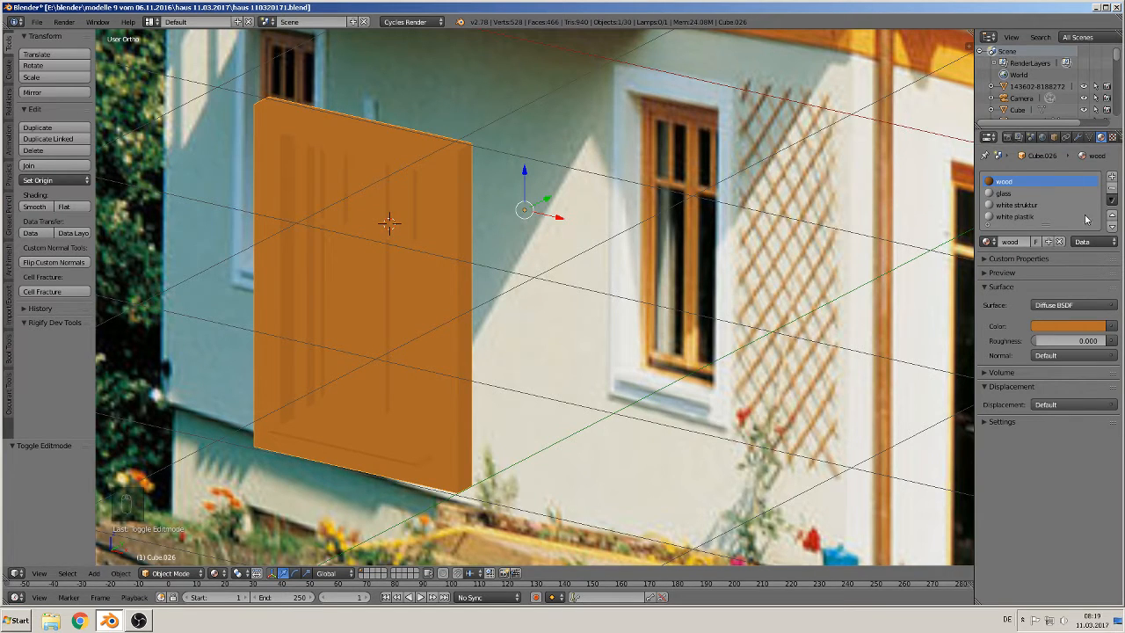
# Step: Change the glass material's surface shader to Glass BSDF
pyautogui.click(1012, 194)
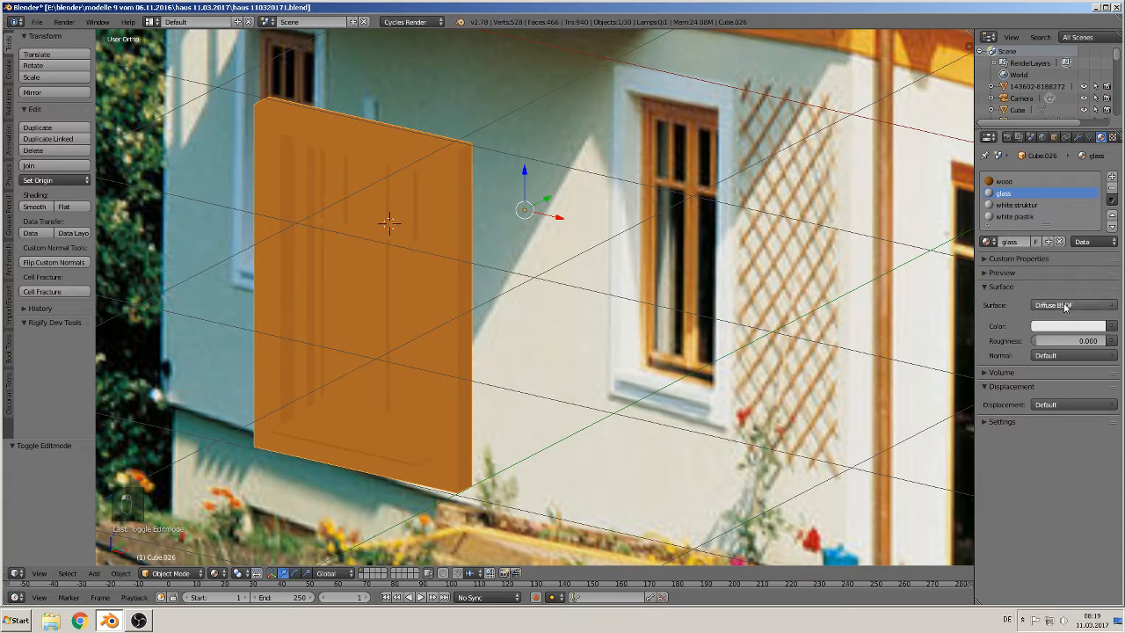
pyautogui.click(1065, 306)
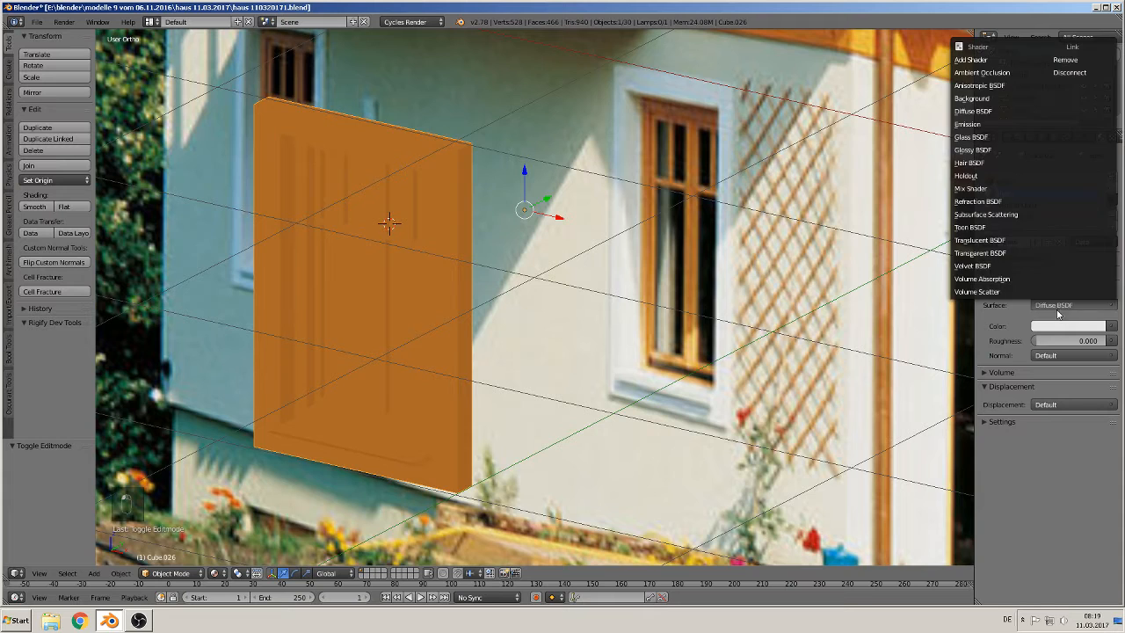
pyautogui.click(1009, 138)
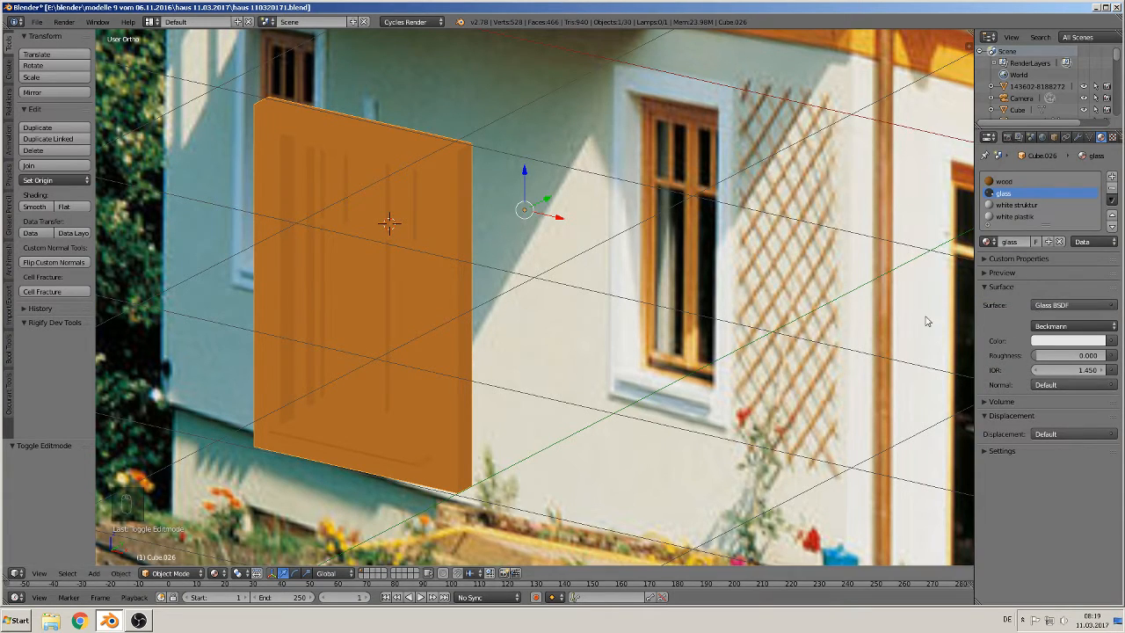
# Step: In edit mode, select the frame surround faces, grow the selection twice, and assign the white struktur material
pyautogui.click(1019, 206)
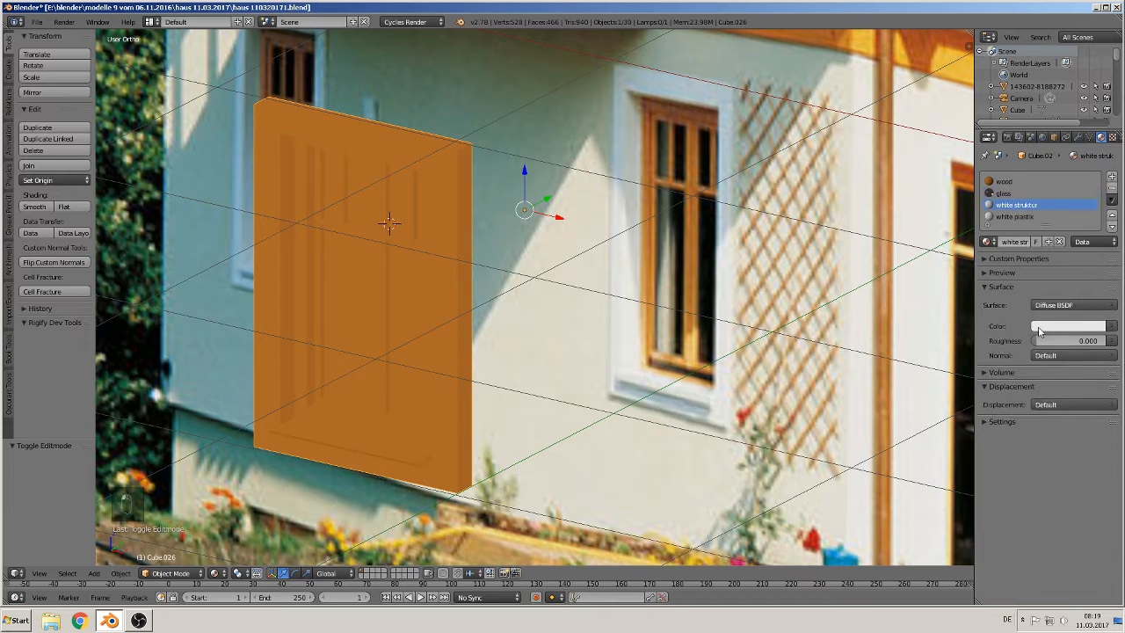
pyautogui.click(1017, 217)
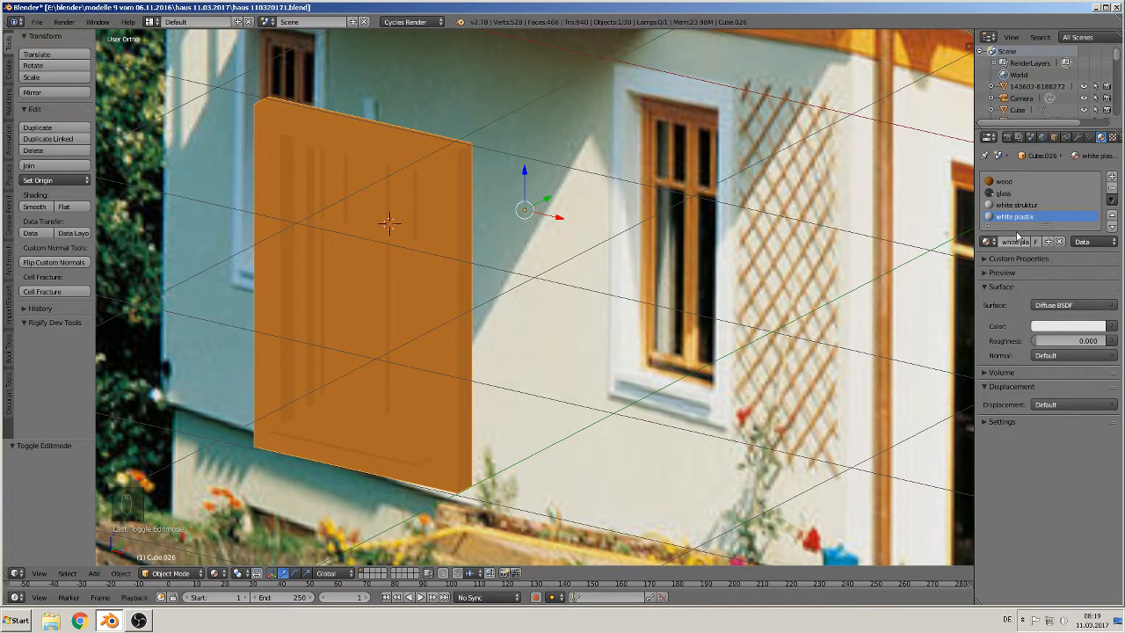
pyautogui.moveTo(729, 337)
pyautogui.mouseDown(button='middle')
pyautogui.moveTo(725, 351)
pyautogui.moveTo(710, 343)
pyautogui.mouseUp(button='middle')
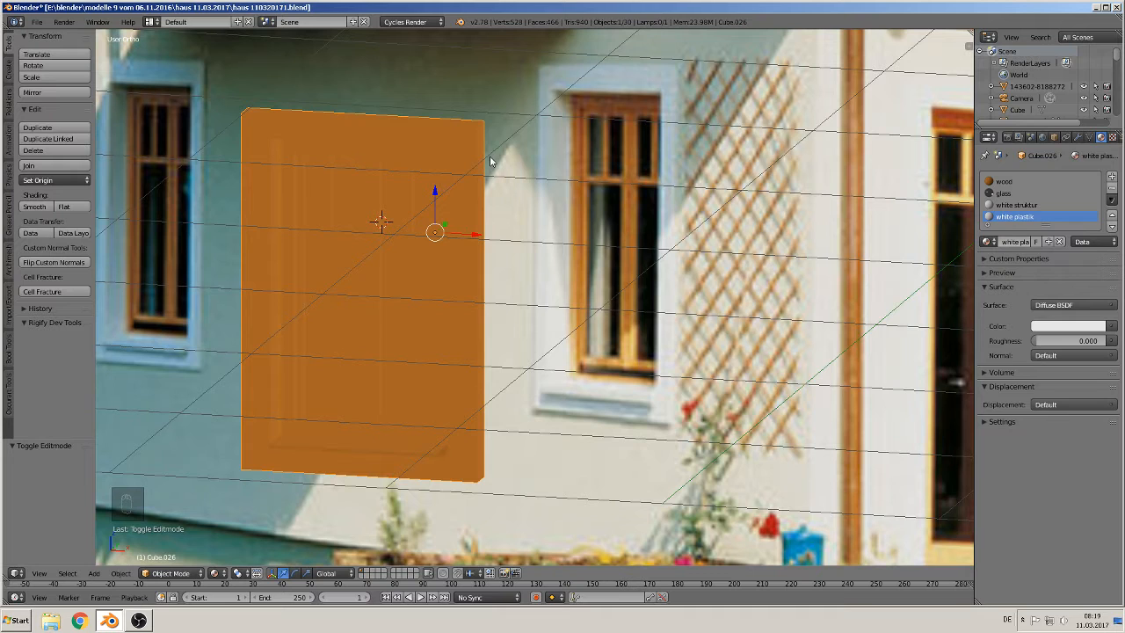
pyautogui.press('Tab')
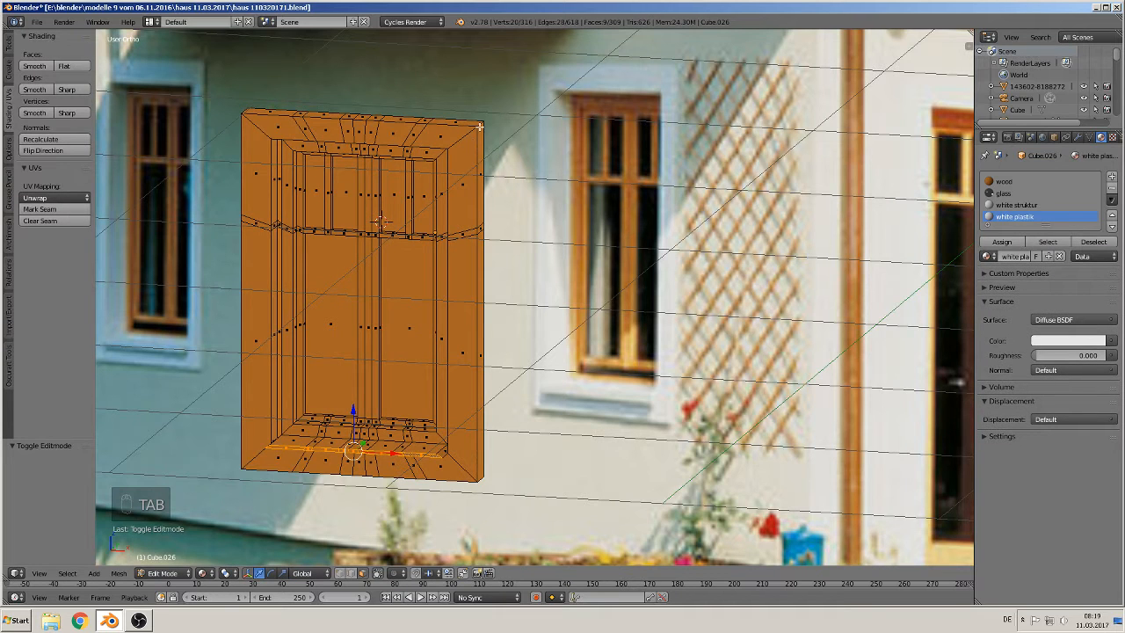
pyautogui.keyDown('ctrl'); pyautogui.keyDown('alt'); pyautogui.rightClick(479, 126); pyautogui.keyUp('alt'); pyautogui.keyUp('ctrl')
pyautogui.press('ctrl+KP_Add')
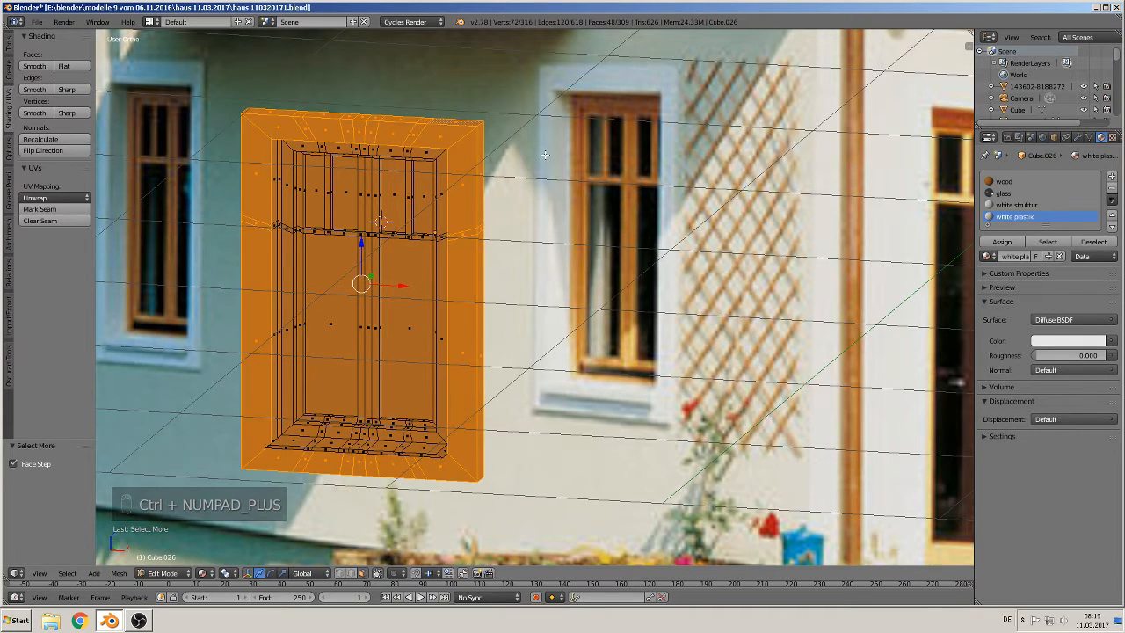
pyautogui.press('ctrl+KP_Add')
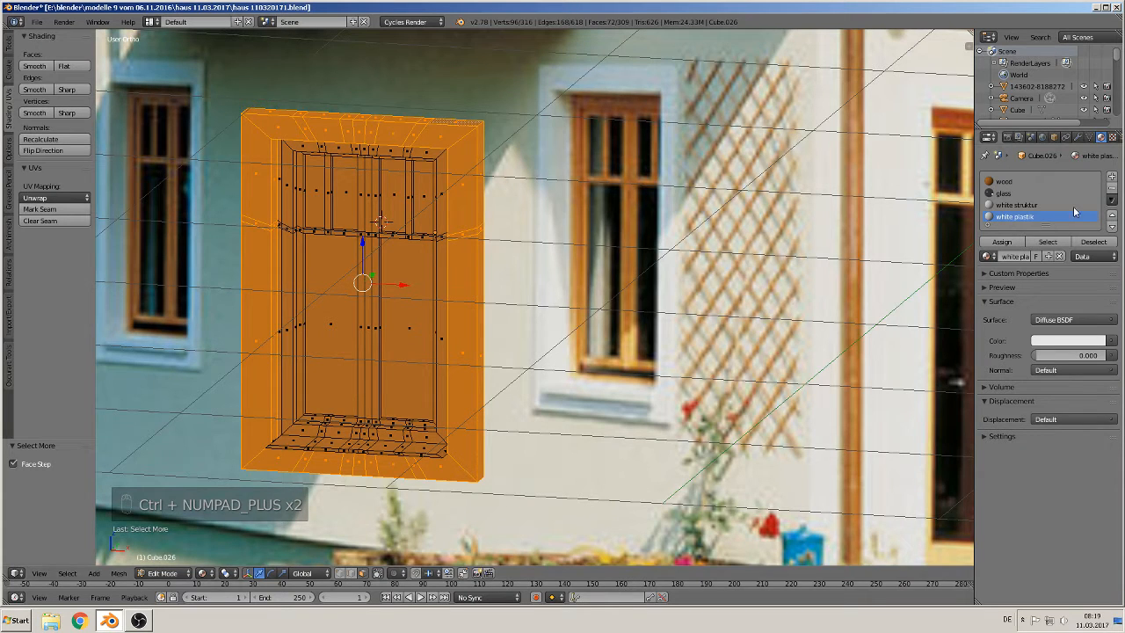
pyautogui.click(1013, 206)
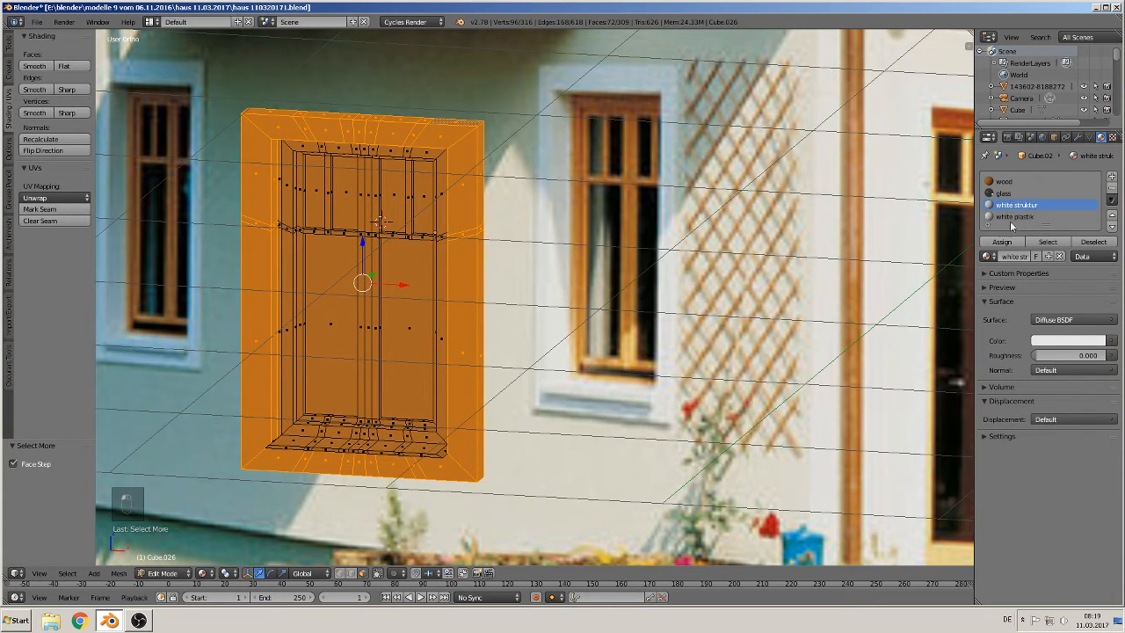
pyautogui.click(1001, 243)
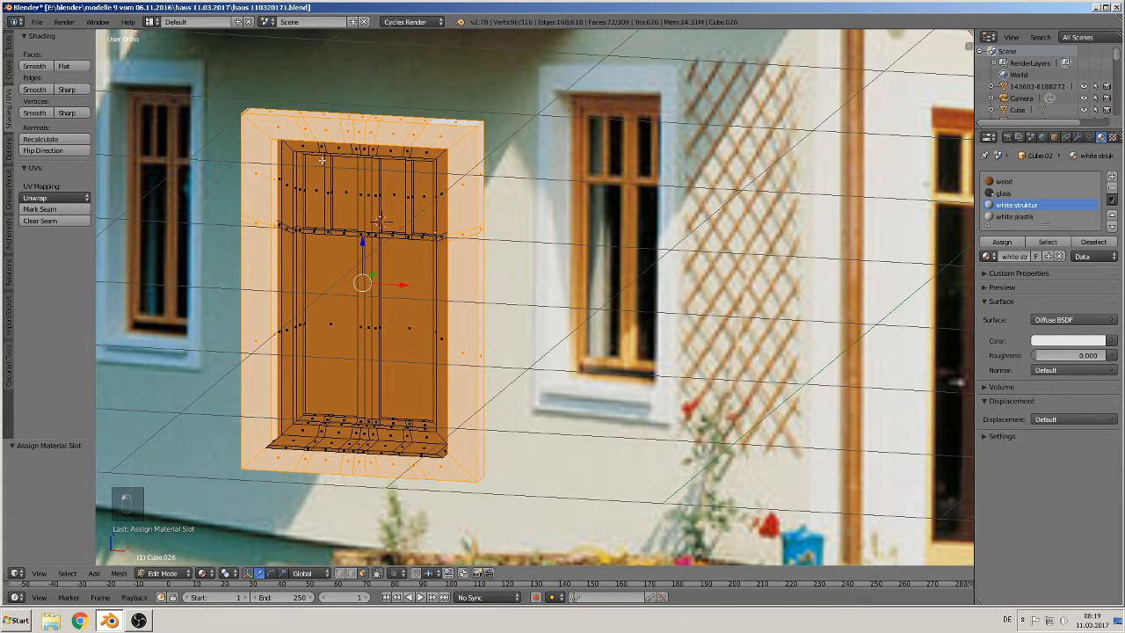
# Step: Deselect all, select the window sill faces, and assign the white plastik material to them
pyautogui.scroll(1, 294, 290)
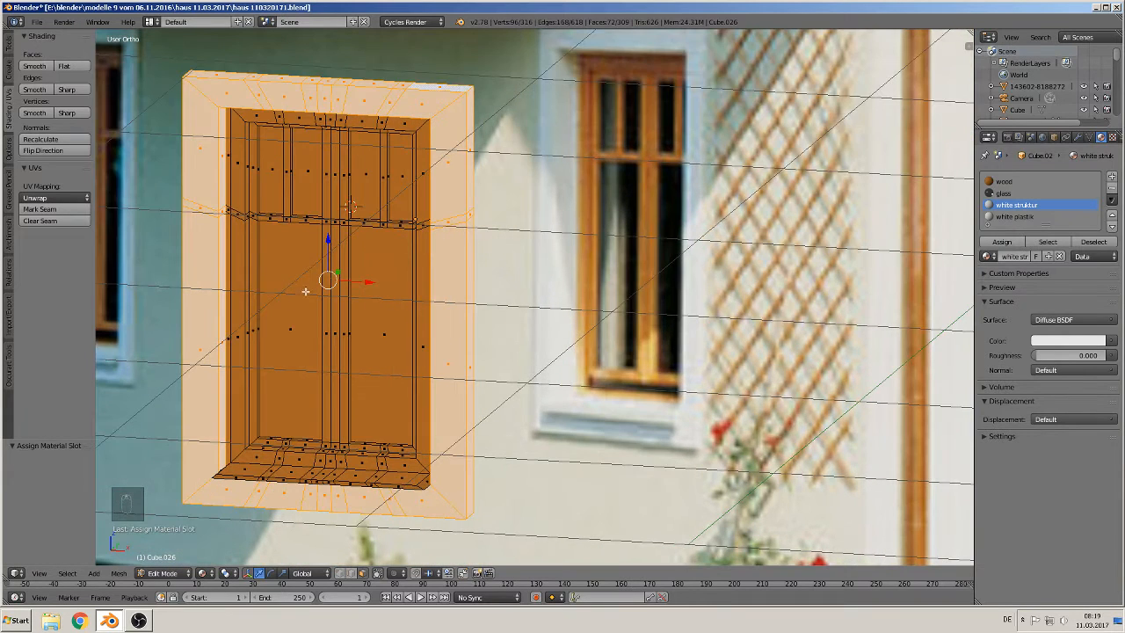
pyautogui.moveTo(293, 437); pyautogui.dragTo(278, 468, button='middle')
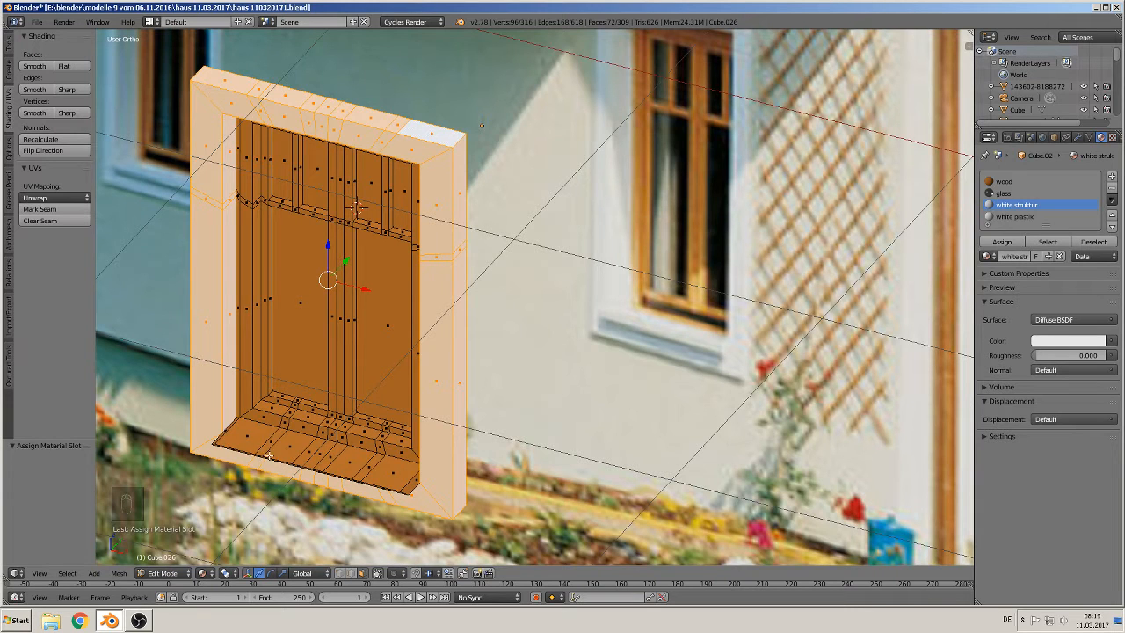
pyautogui.moveTo(269, 455); pyautogui.dragTo(269, 477, button='middle')
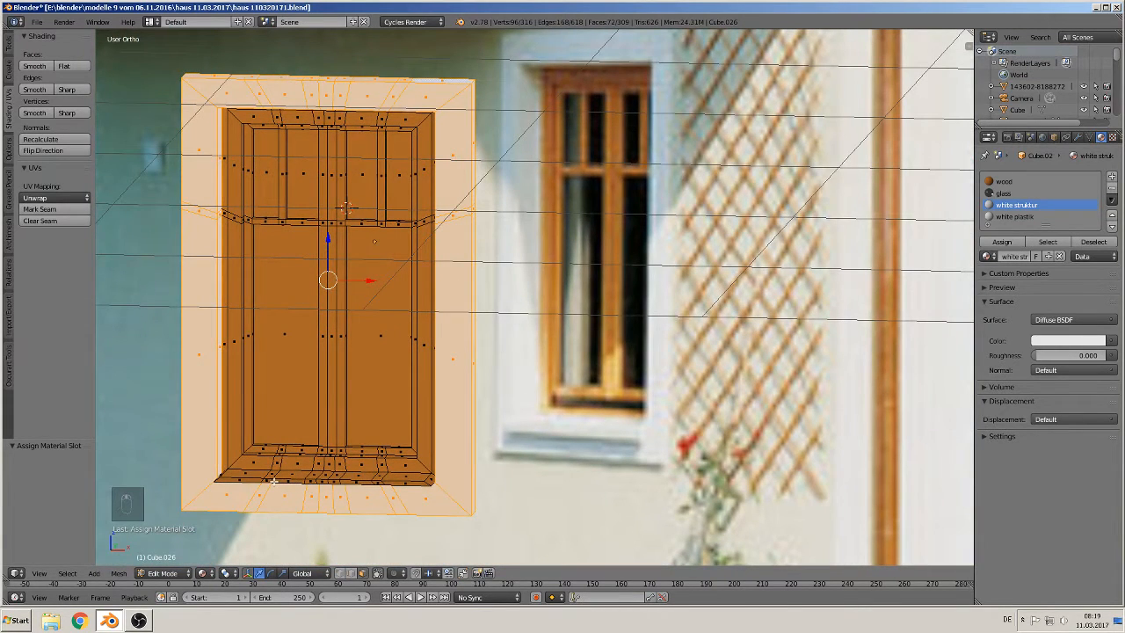
pyautogui.press('a')
pyautogui.keyDown('alt'); pyautogui.rightClick(274, 481); pyautogui.keyUp('alt')
pyautogui.keyDown('alt'); pyautogui.rightClick(270, 481); pyautogui.keyUp('alt')
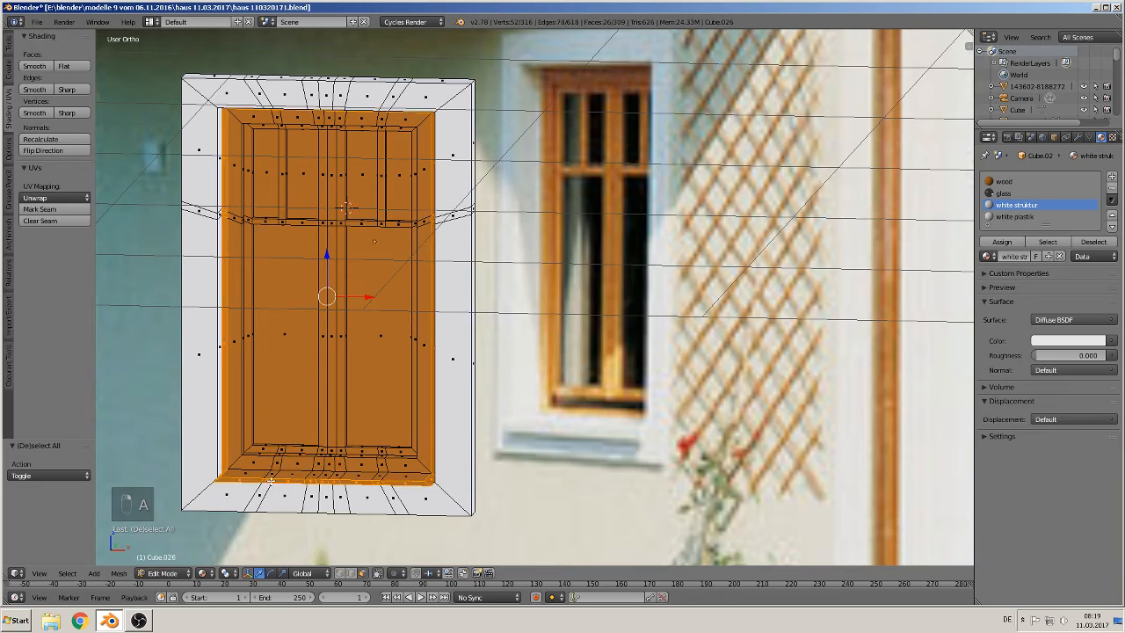
pyautogui.moveTo(271, 481); pyautogui.dragTo(450, 328, button='middle')
pyautogui.keyDown('alt'); pyautogui.rightClick(263, 491); pyautogui.keyUp('alt')
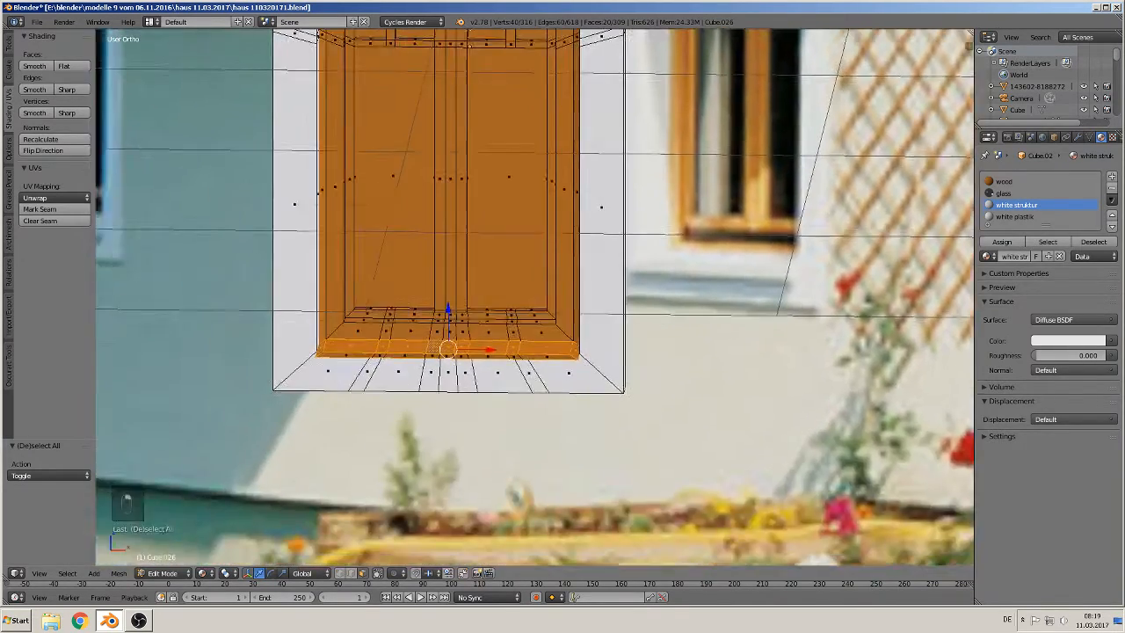
pyautogui.scroll(3, 353, 385)
pyautogui.keyDown('alt'); pyautogui.keyDown('shift'); pyautogui.rightClick(248, 401); pyautogui.keyUp('shift'); pyautogui.keyUp('alt')
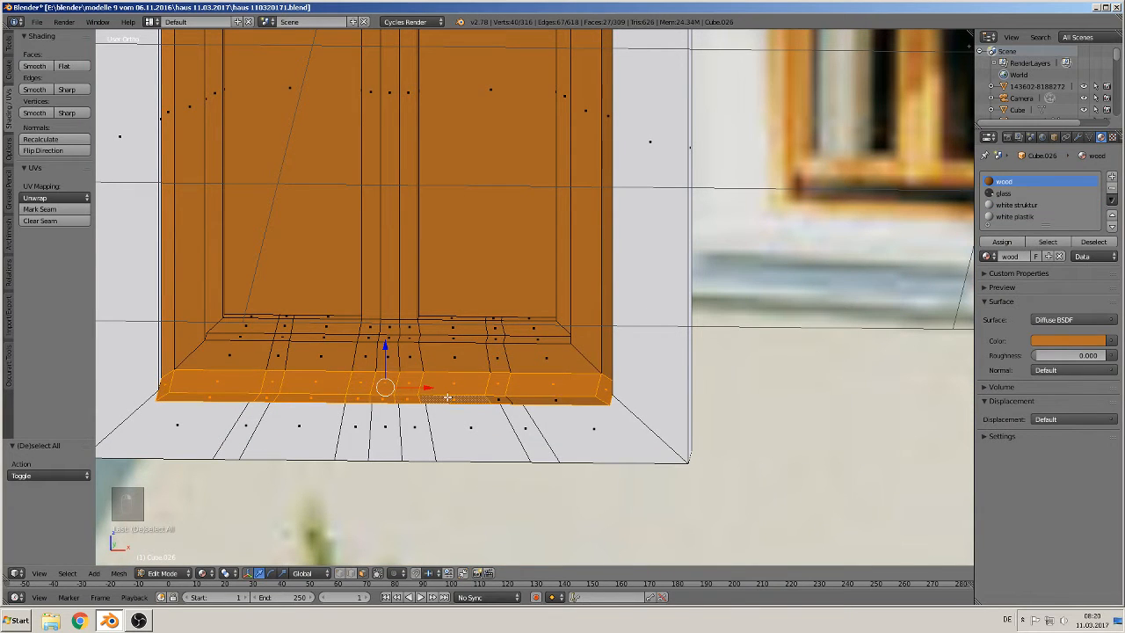
pyautogui.keyDown('shift'); pyautogui.rightClick(538, 400); pyautogui.keyUp('shift')
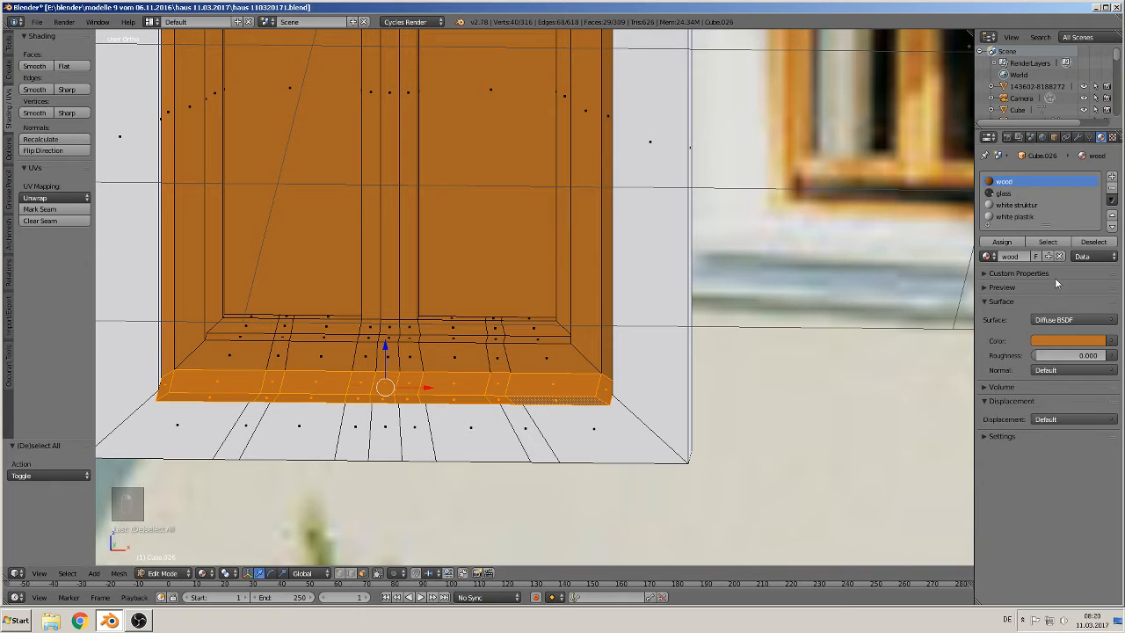
pyautogui.click(1014, 216)
pyautogui.click(1002, 242)
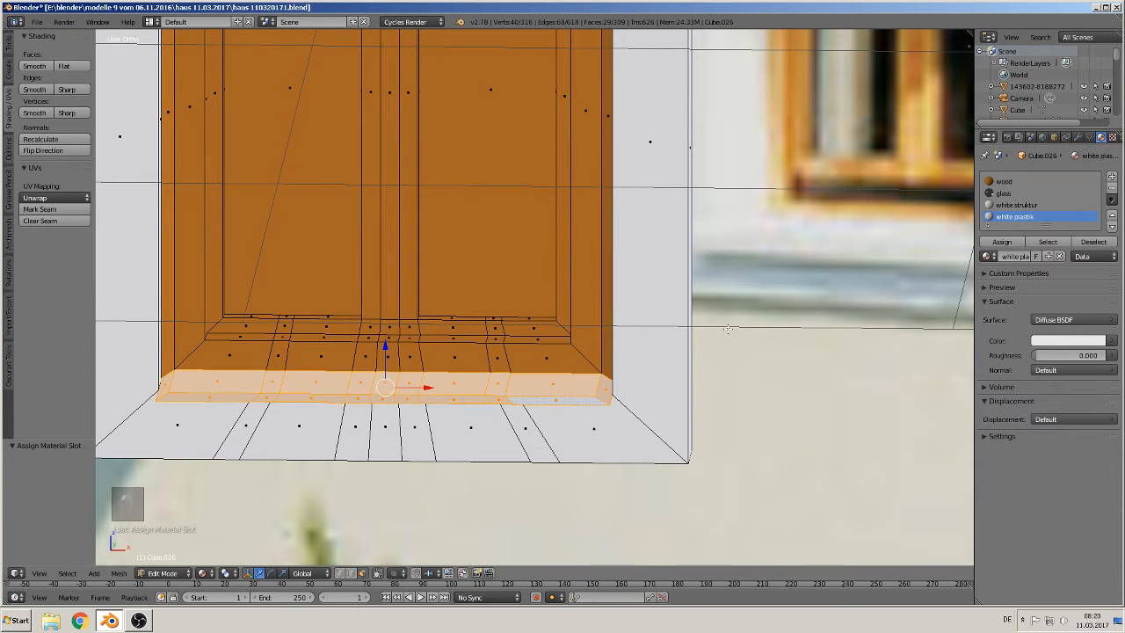
# Step: Select the window's glass pane faces and assign the glass material to them
pyautogui.moveTo(457, 369); pyautogui.dragTo(307, 388, button='middle')
pyautogui.rightClick(369, 235)
pyautogui.keyDown('shift'); pyautogui.rightClick(337, 84); pyautogui.keyUp('shift')
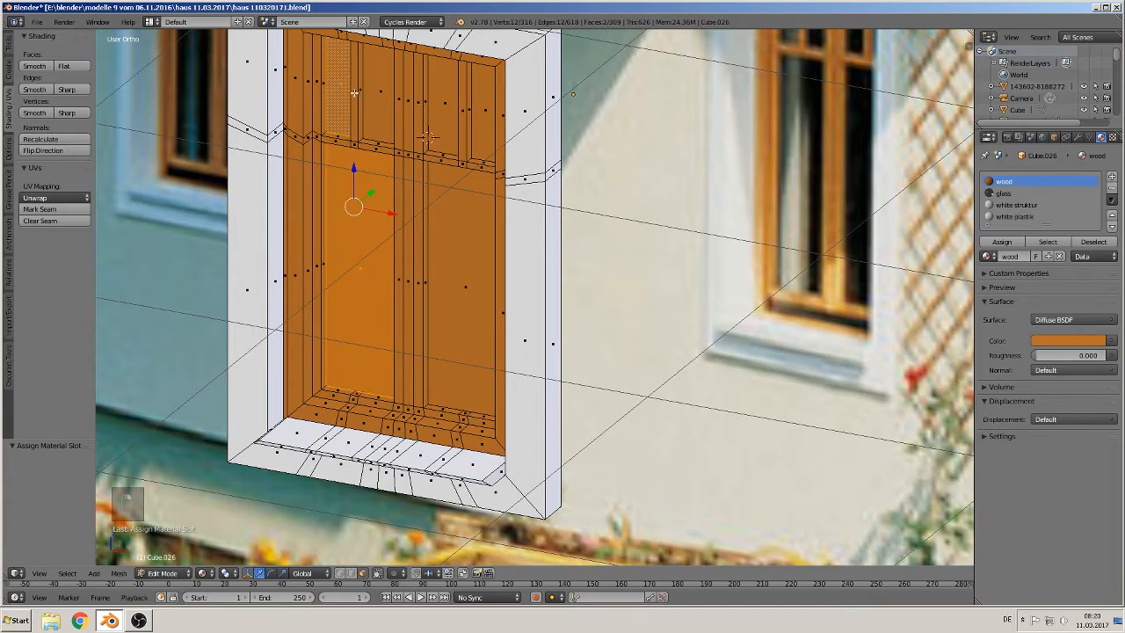
pyautogui.keyDown('shift'); pyautogui.rightClick(378, 100); pyautogui.keyUp('shift')
pyautogui.keyDown('shift'); pyautogui.rightClick(438, 116); pyautogui.keyUp('shift')
pyautogui.keyDown('shift'); pyautogui.rightClick(476, 136); pyautogui.keyUp('shift')
pyautogui.keyDown('shift'); pyautogui.rightClick(451, 258); pyautogui.keyUp('shift')
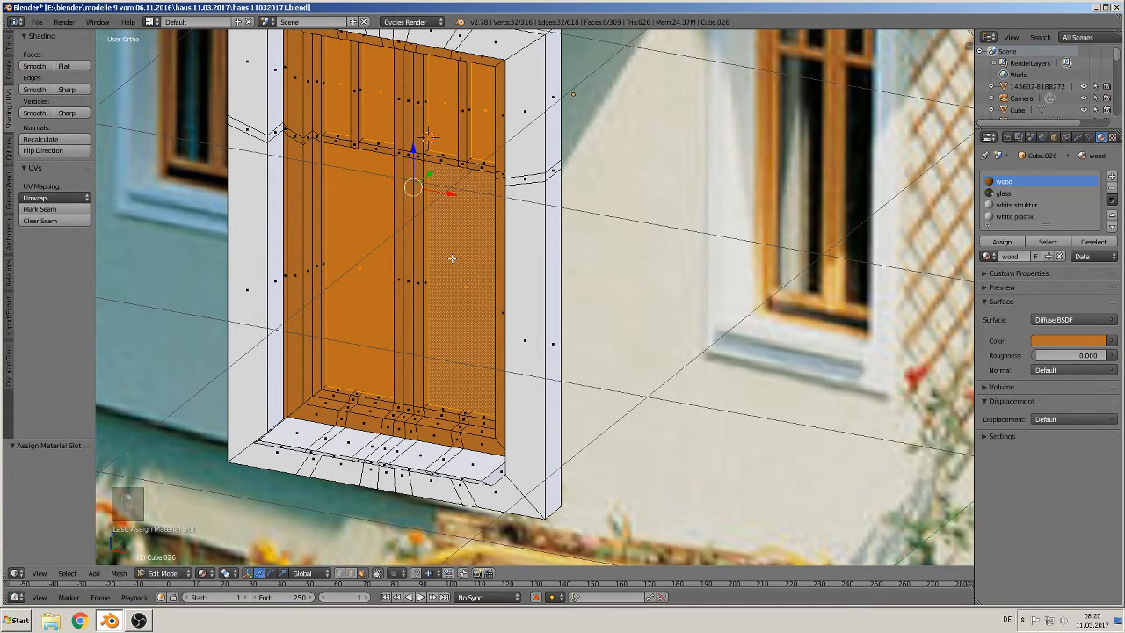
pyautogui.moveTo(525, 311); pyautogui.dragTo(1121, 230, button='middle')
pyautogui.click(1008, 193)
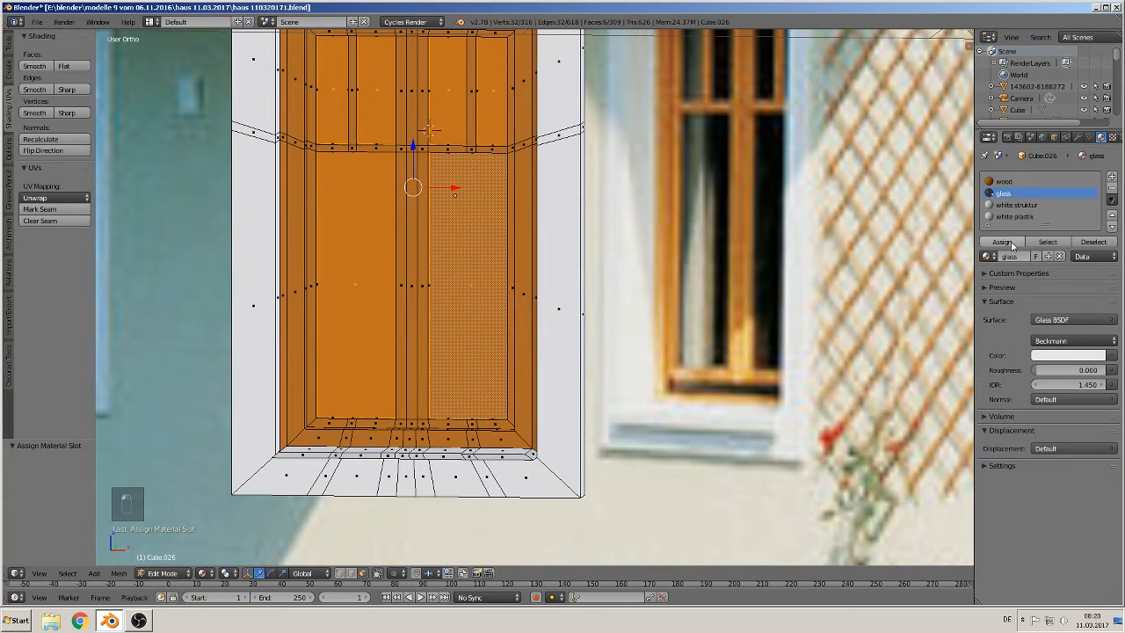
pyautogui.click(1002, 242)
# Step: Deselect all and switch briefly to object mode to inspect the assigned materials, then return to edit mode
pyautogui.scroll(-5, 569, 258)
pyautogui.moveTo(570, 258); pyautogui.dragTo(505, 272, button='middle')
pyautogui.press('a')
pyautogui.press('Tab')
pyautogui.scroll(4, 527, 261)
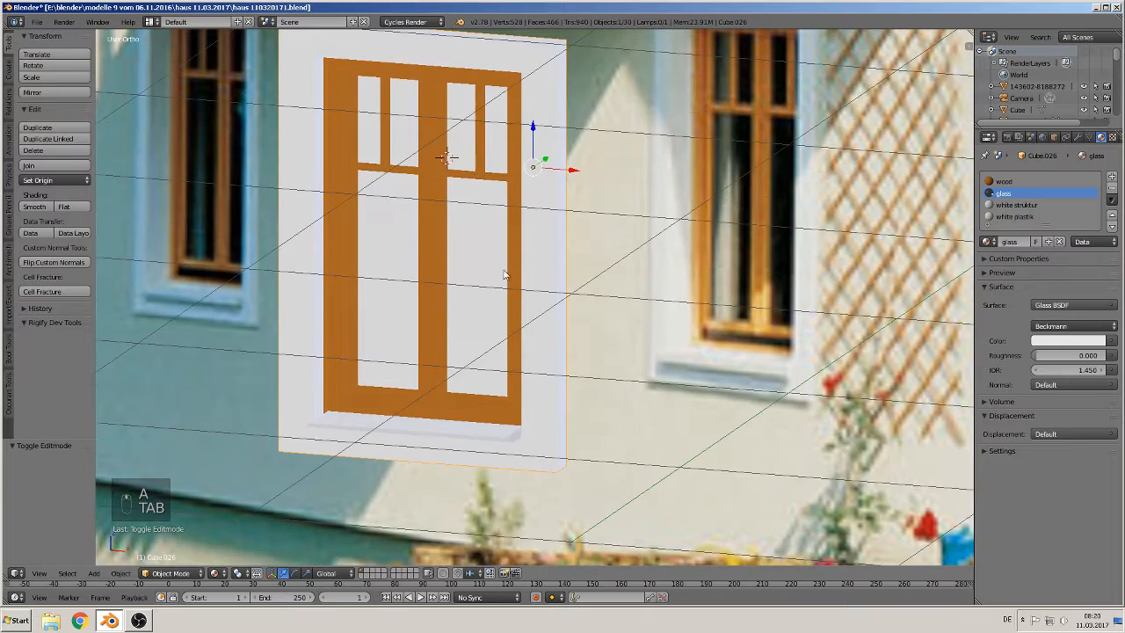
pyautogui.press('Tab')
pyautogui.keyDown('shift'); pyautogui.moveTo(430, 217); pyautogui.dragTo(520, 272, button='middle'); pyautogui.keyUp('shift')
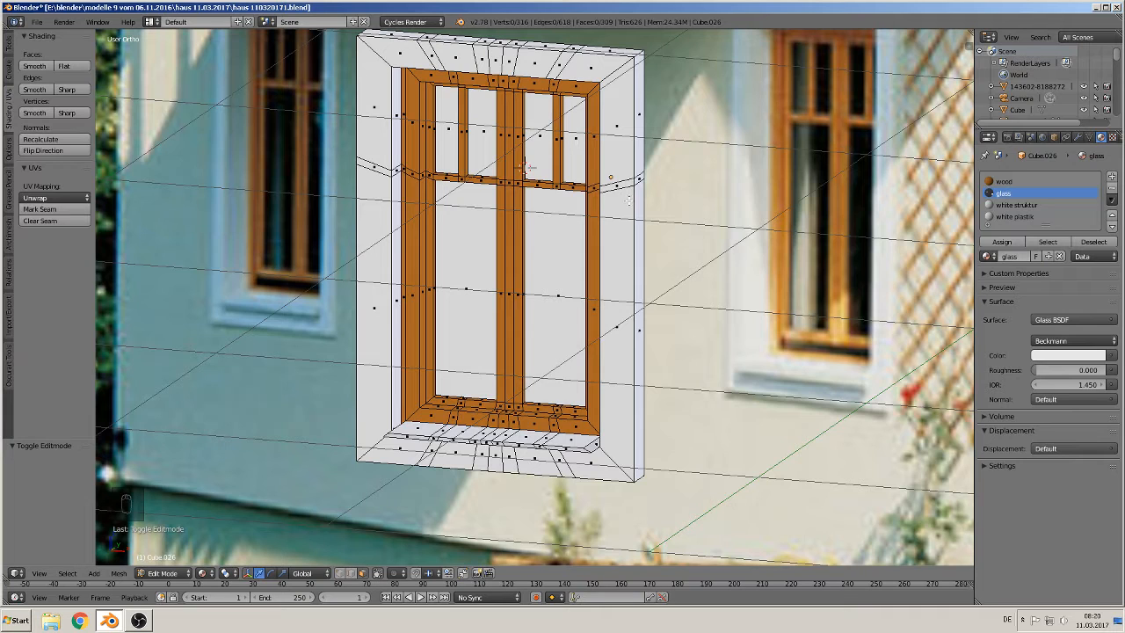
# Step: Select the glass pane faces again and mark their borders as UV seams
pyautogui.click(467, 239)
pyautogui.keyDown('shift'); pyautogui.click(450, 116); pyautogui.keyUp('shift')
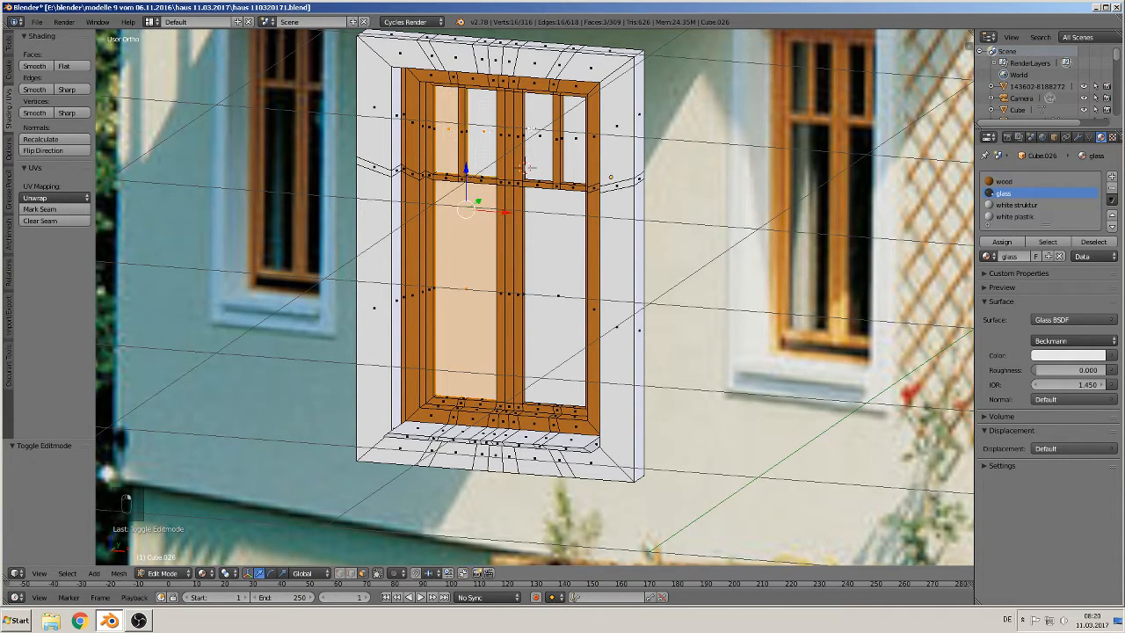
pyautogui.keyDown('shift'); pyautogui.click(531, 130); pyautogui.keyUp('shift')
pyautogui.keyDown('shift'); pyautogui.click(578, 139); pyautogui.keyUp('shift')
pyautogui.keyDown('shift'); pyautogui.click(574, 231); pyautogui.keyUp('shift')
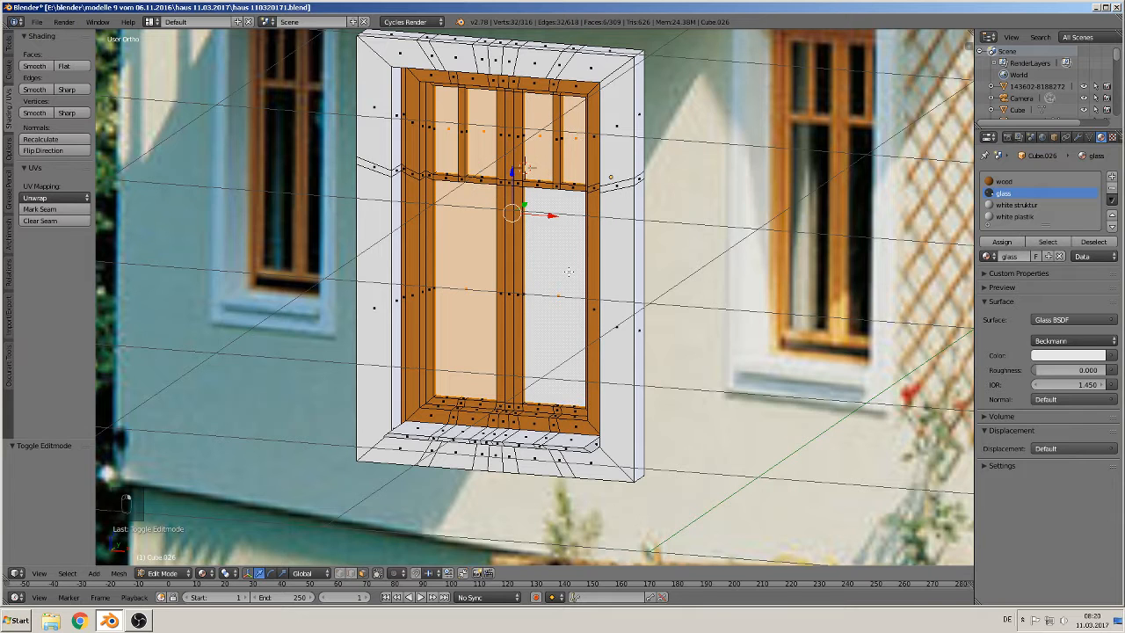
pyautogui.click(37, 209)
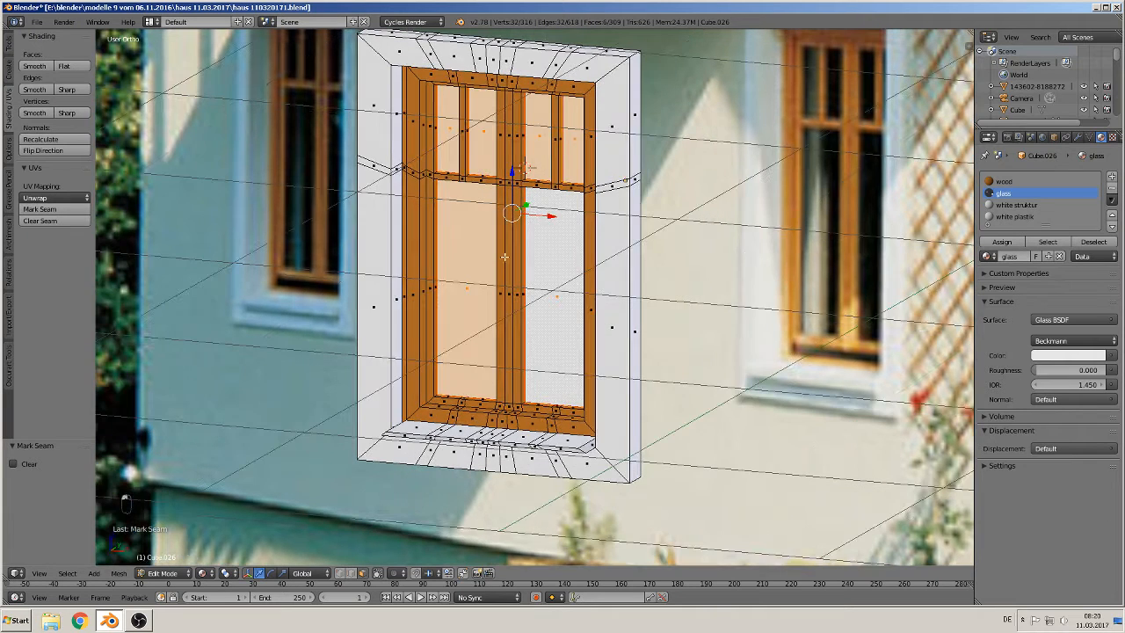
# Step: Switch to edge selection, select an edge on the surround's side and mark it as a seam
pyautogui.moveTo(425, 375); pyautogui.dragTo(428, 397, button='middle')
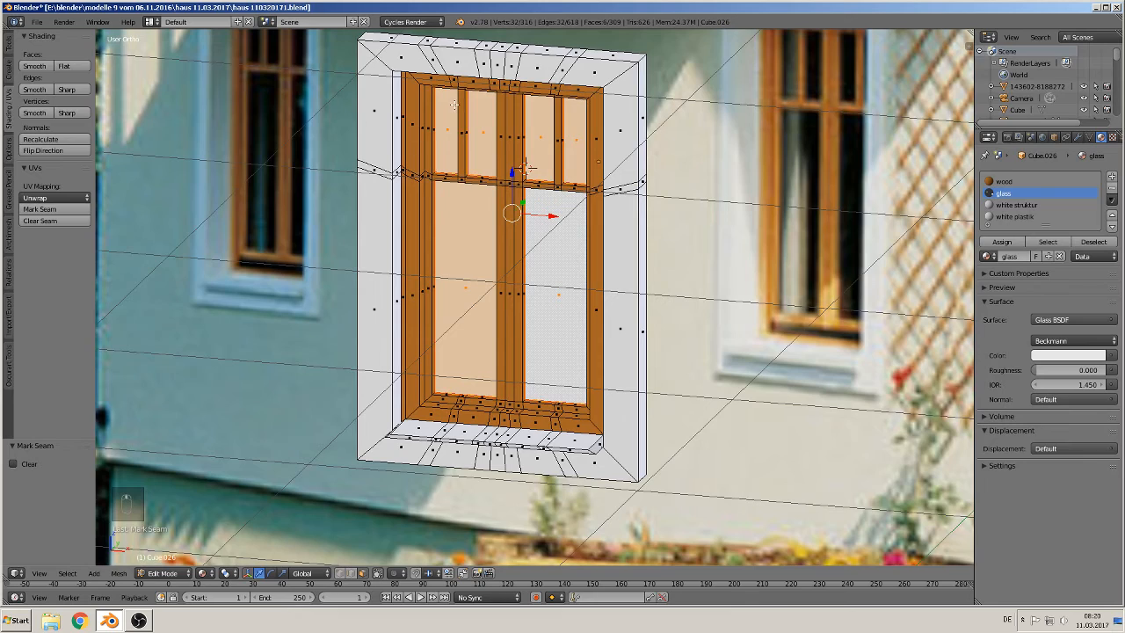
pyautogui.moveTo(441, 106); pyautogui.dragTo(367, 120, button='middle')
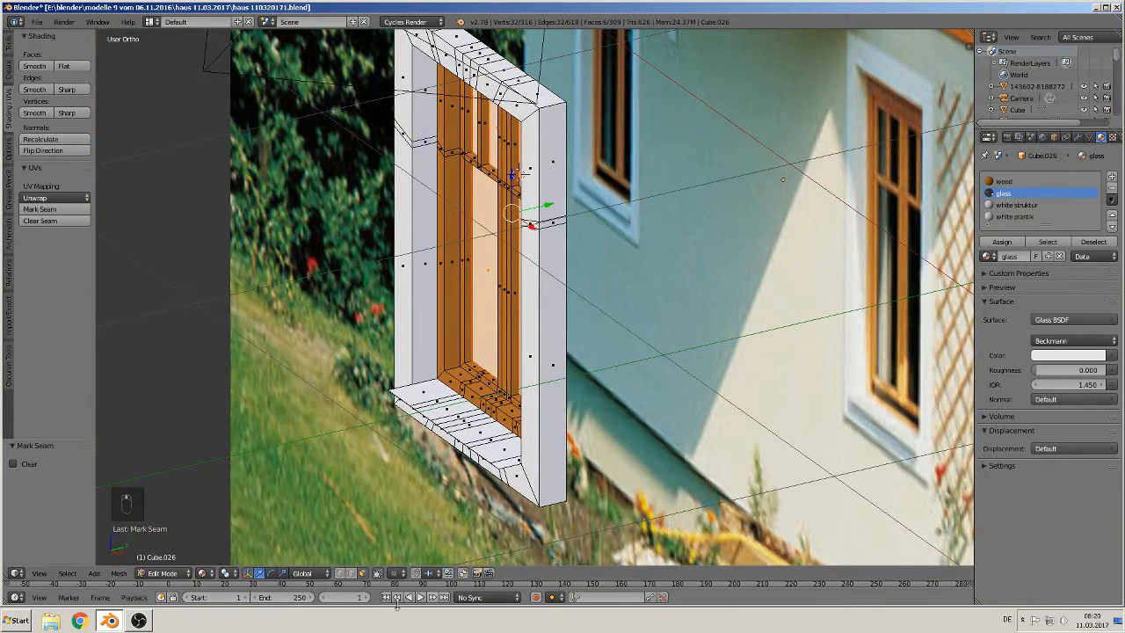
pyautogui.click(350, 573)
pyautogui.keyDown('alt'); pyautogui.rightClick(567, 258); pyautogui.keyUp('alt')
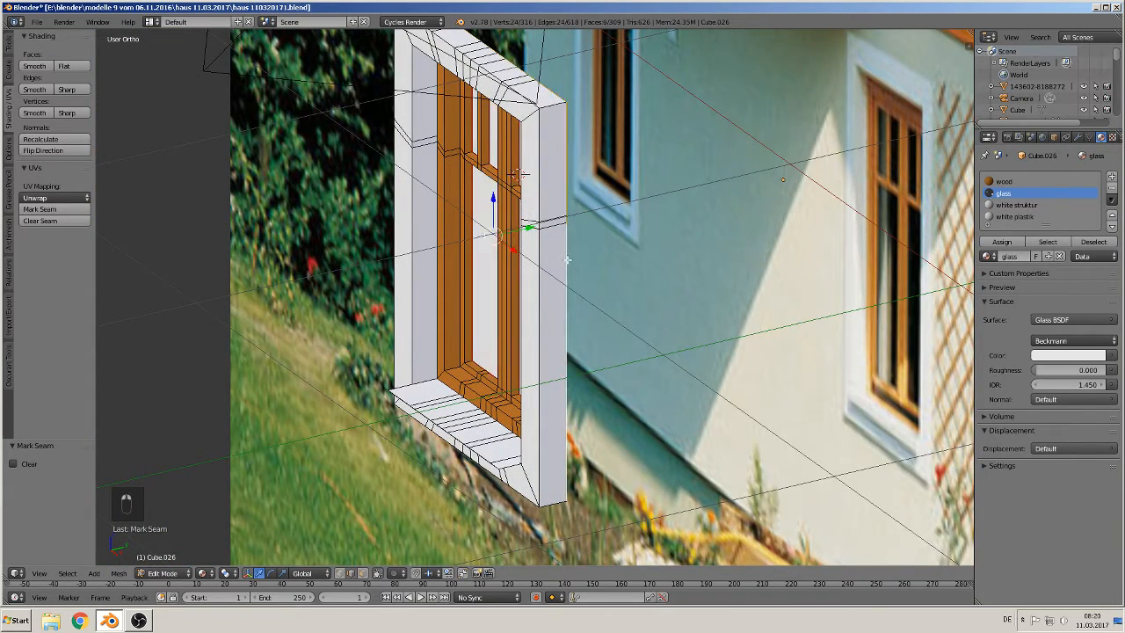
pyautogui.click(39, 209)
# Step: Select edges along the wooden frame's lower corner and across the top of the frame
pyautogui.scroll(3, 492, 246)
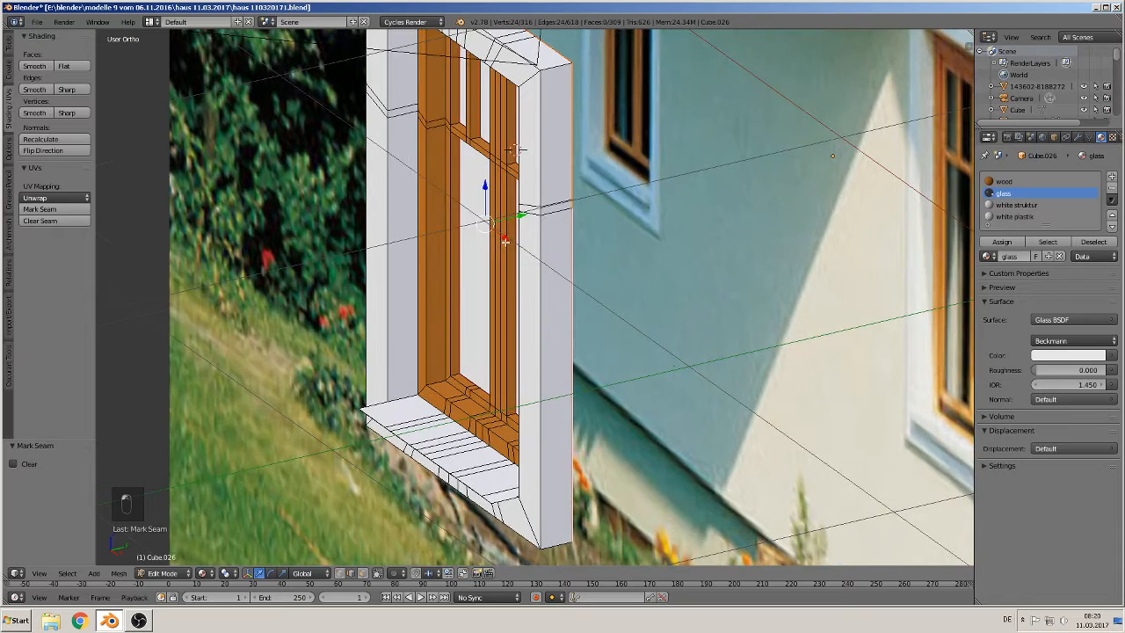
pyautogui.scroll(3, 488, 248)
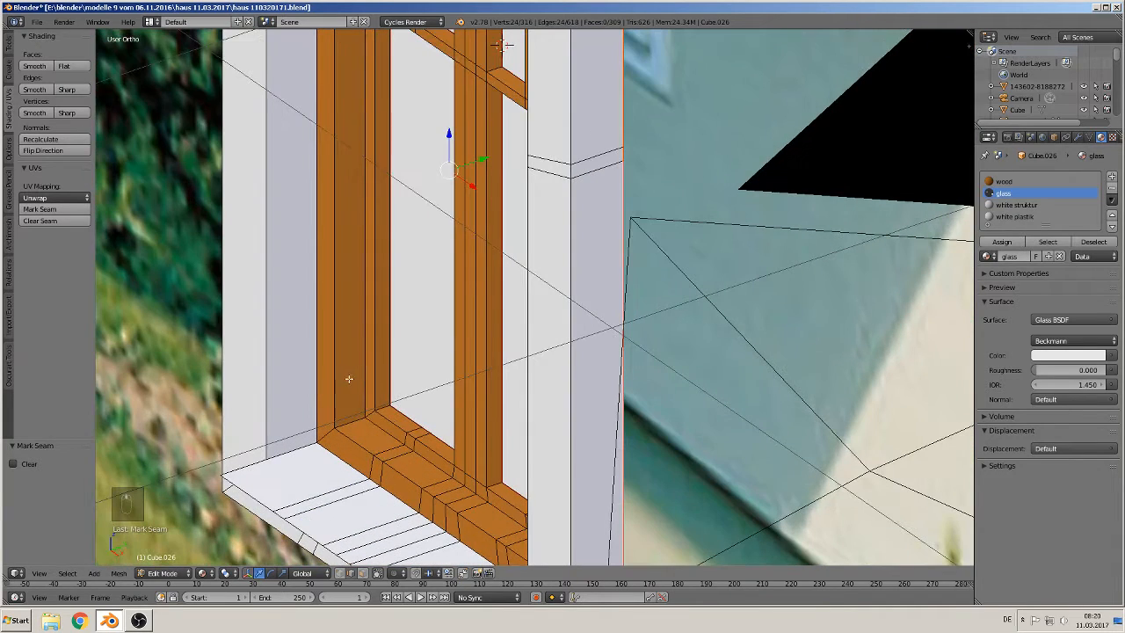
pyautogui.keyDown('alt'); pyautogui.rightClick(366, 353); pyautogui.keyUp('alt')
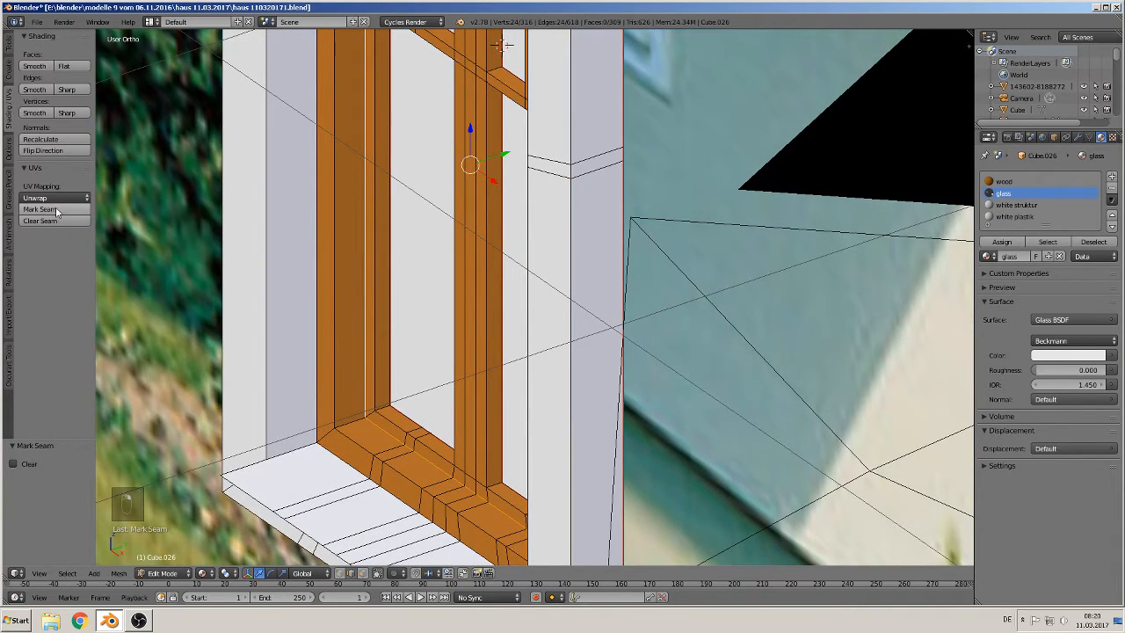
pyautogui.keyDown('alt'); pyautogui.rightClick(317, 389); pyautogui.keyUp('alt')
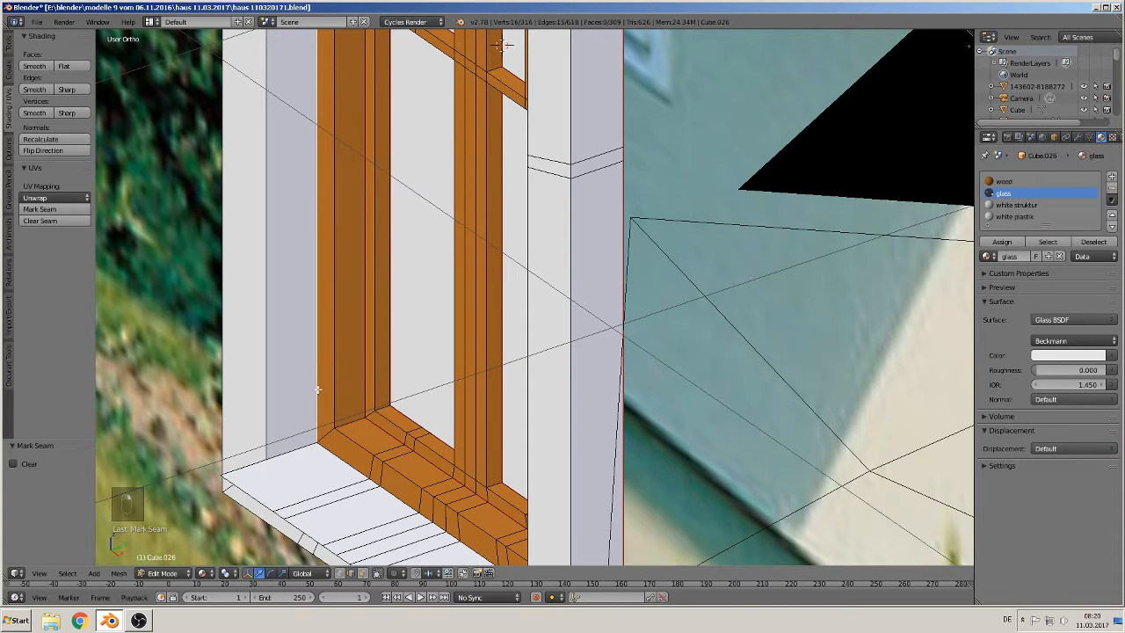
pyautogui.scroll(-8, 322, 391)
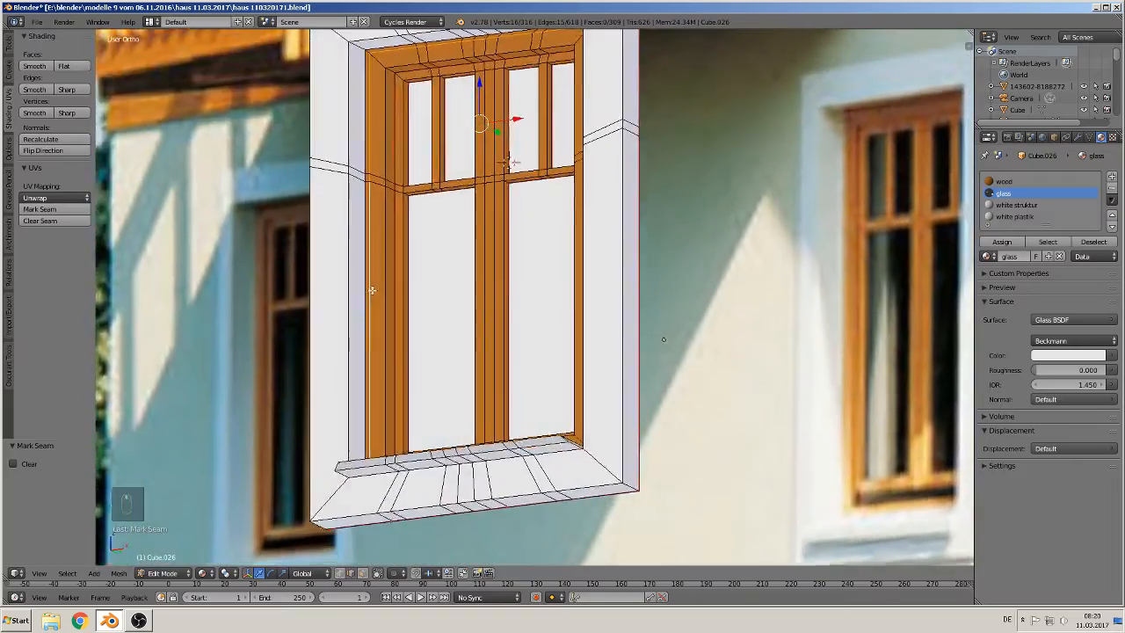
pyautogui.moveTo(372, 290); pyautogui.dragTo(409, 333, button='middle')
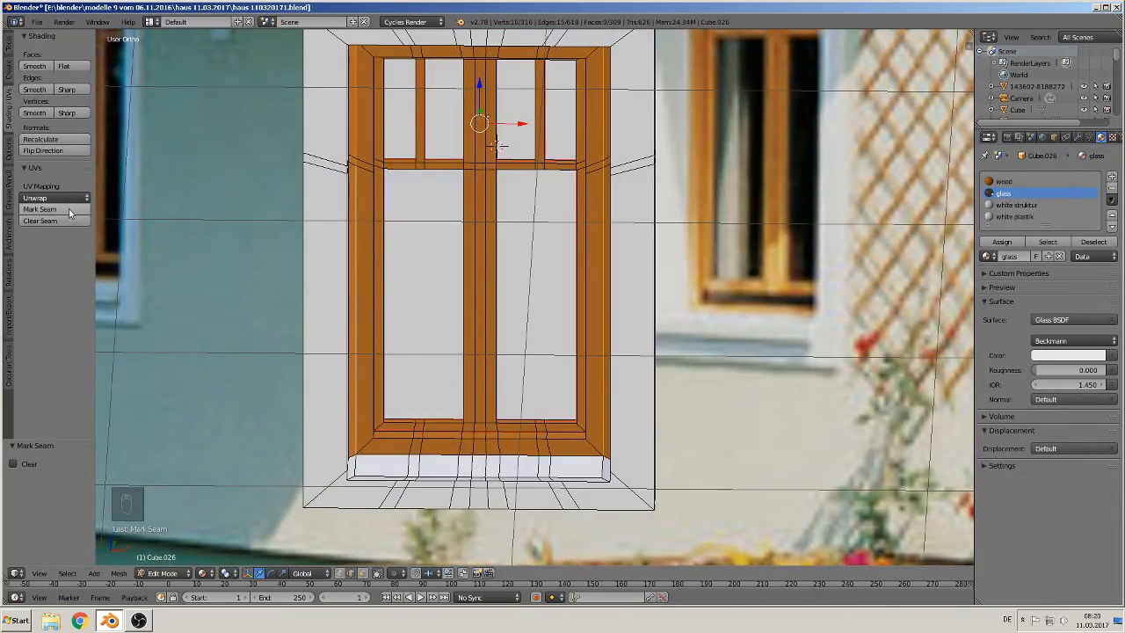
pyautogui.moveTo(565, 121); pyautogui.dragTo(592, 77, button='middle')
pyautogui.rightClick(604, 92)
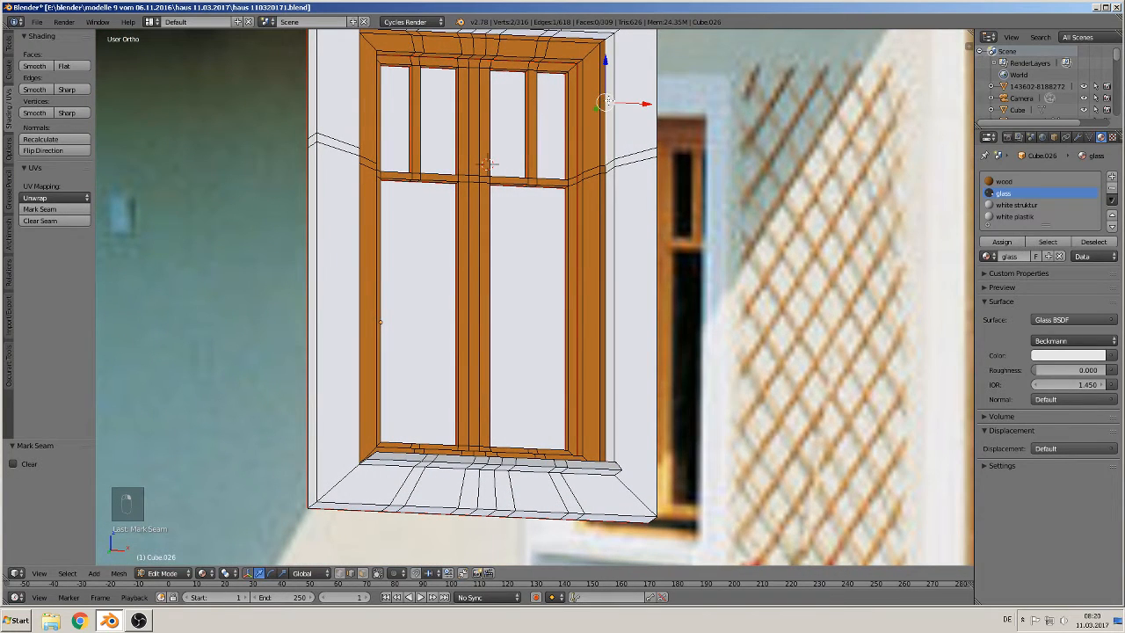
pyautogui.keyDown('shift'); pyautogui.moveTo(619, 109); pyautogui.dragTo(570, 261, button='middle'); pyautogui.keyUp('shift')
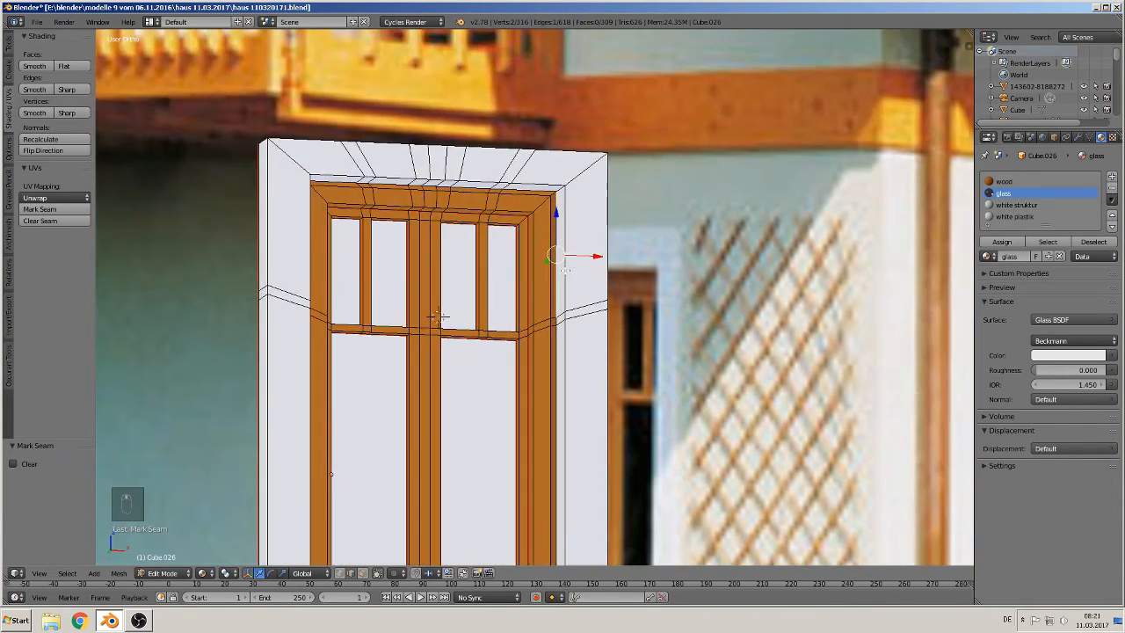
pyautogui.scroll(3, 561, 230)
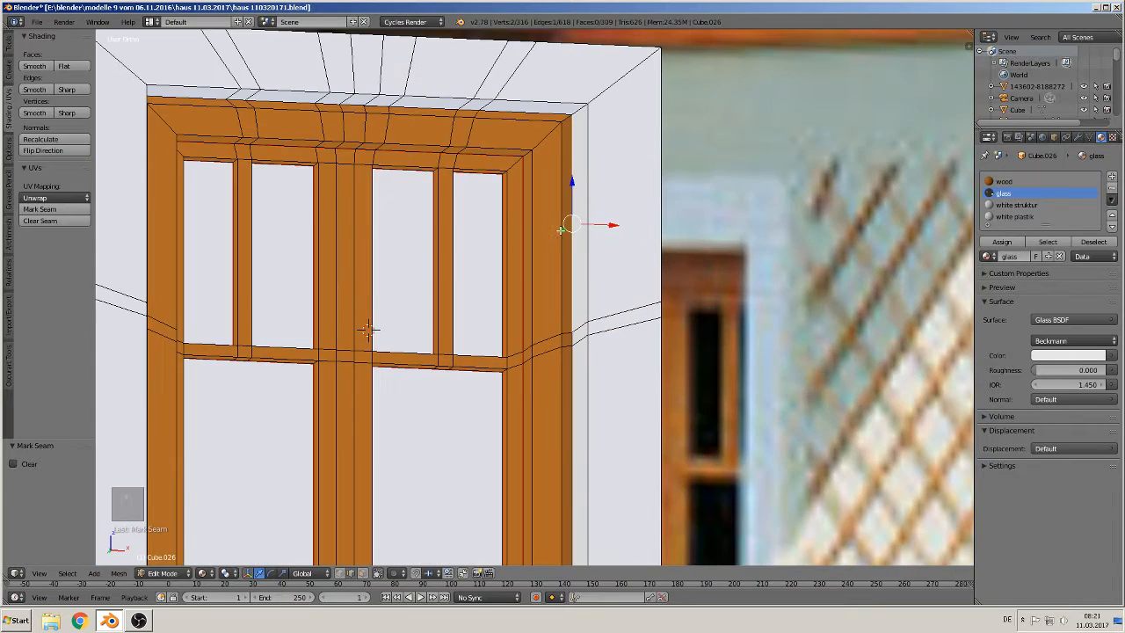
pyautogui.keyDown('shift'); pyautogui.rightClick(513, 109); pyautogui.keyUp('shift')
pyautogui.keyDown('shift'); pyautogui.rightClick(475, 111); pyautogui.keyUp('shift')
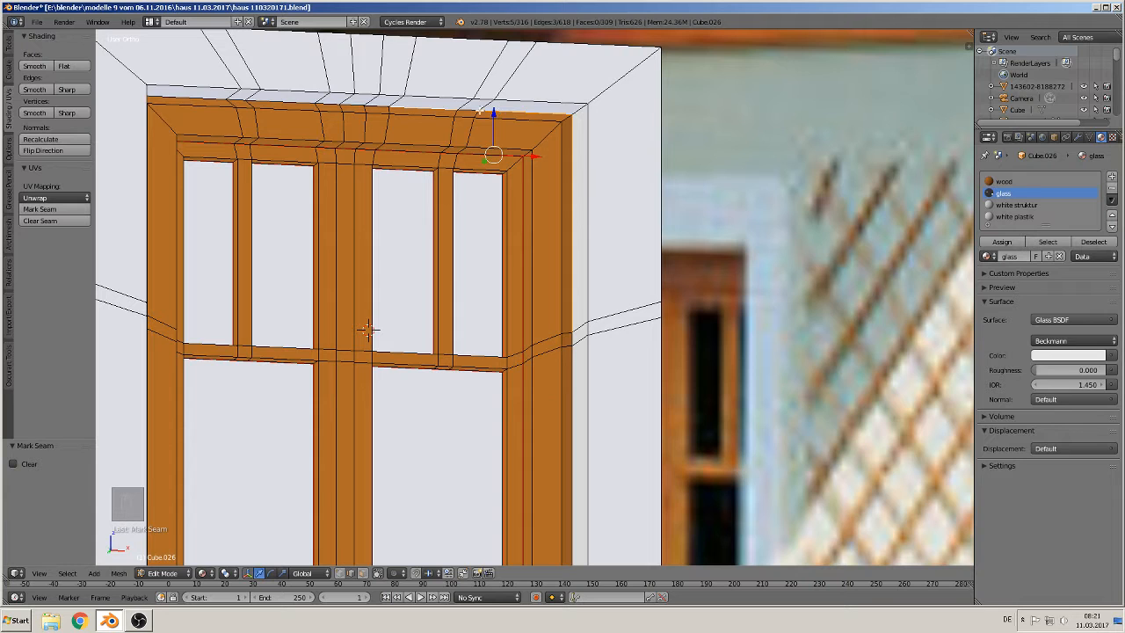
pyautogui.keyDown('shift'); pyautogui.rightClick(449, 108); pyautogui.keyUp('shift')
pyautogui.keyDown('shift'); pyautogui.rightClick(382, 104); pyautogui.keyUp('shift')
pyautogui.keyDown('shift'); pyautogui.rightClick(357, 102); pyautogui.keyUp('shift')
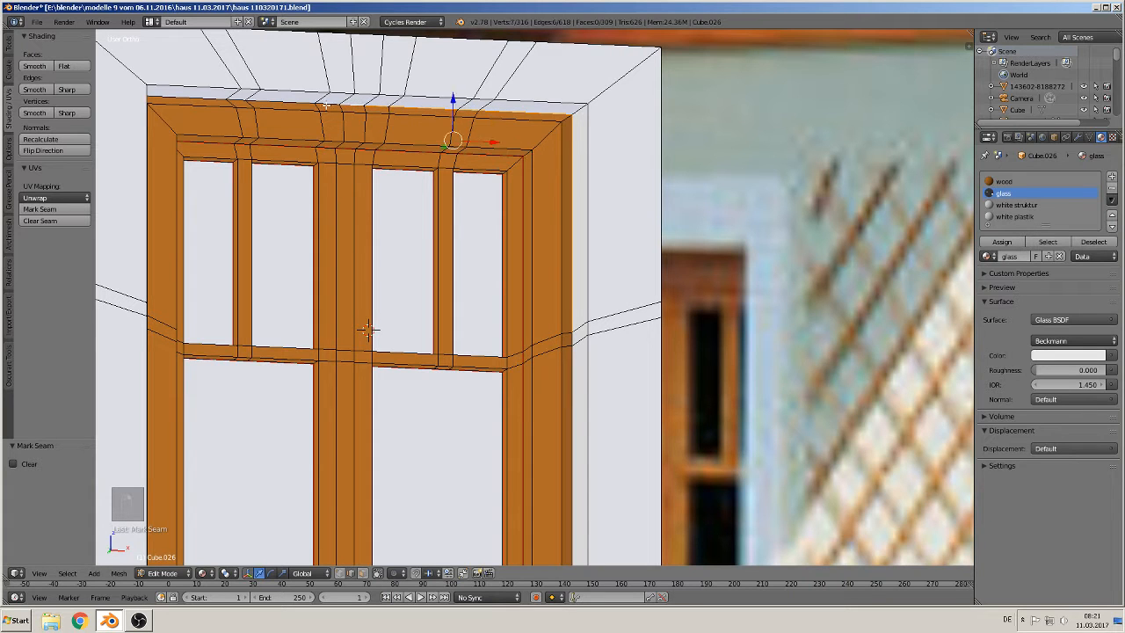
pyautogui.keyDown('shift'); pyautogui.rightClick(326, 106); pyautogui.keyUp('shift')
pyautogui.keyDown('shift'); pyautogui.rightClick(291, 105); pyautogui.keyUp('shift')
pyautogui.keyDown('shift'); pyautogui.rightClick(248, 102); pyautogui.keyUp('shift')
pyautogui.keyDown('shift'); pyautogui.rightClick(209, 97); pyautogui.keyUp('shift')
# Step: Select edges along the frame's side and the back edge of the window sill
pyautogui.keyDown('shift'); pyautogui.moveTo(130, 163); pyautogui.dragTo(955, 183, button='middle'); pyautogui.keyUp('shift')
pyautogui.moveTo(955, 183); pyautogui.dragTo(371, 83, button='middle')
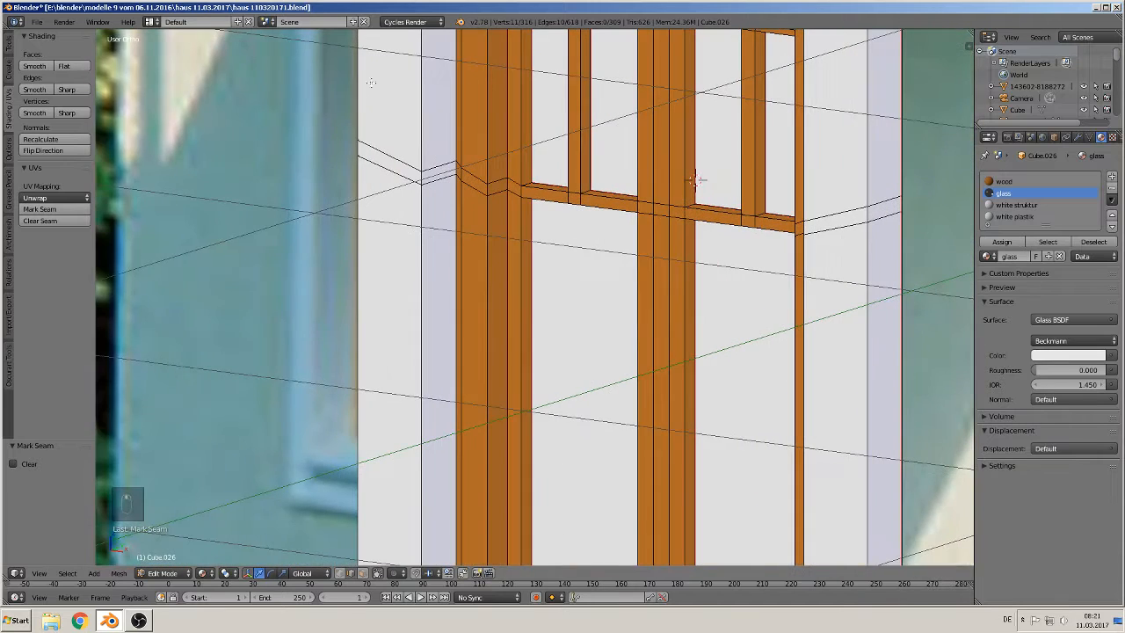
pyautogui.keyDown('shift'); pyautogui.rightClick(457, 213); pyautogui.keyUp('shift')
pyautogui.keyDown('shift'); pyautogui.rightClick(456, 166); pyautogui.keyUp('shift')
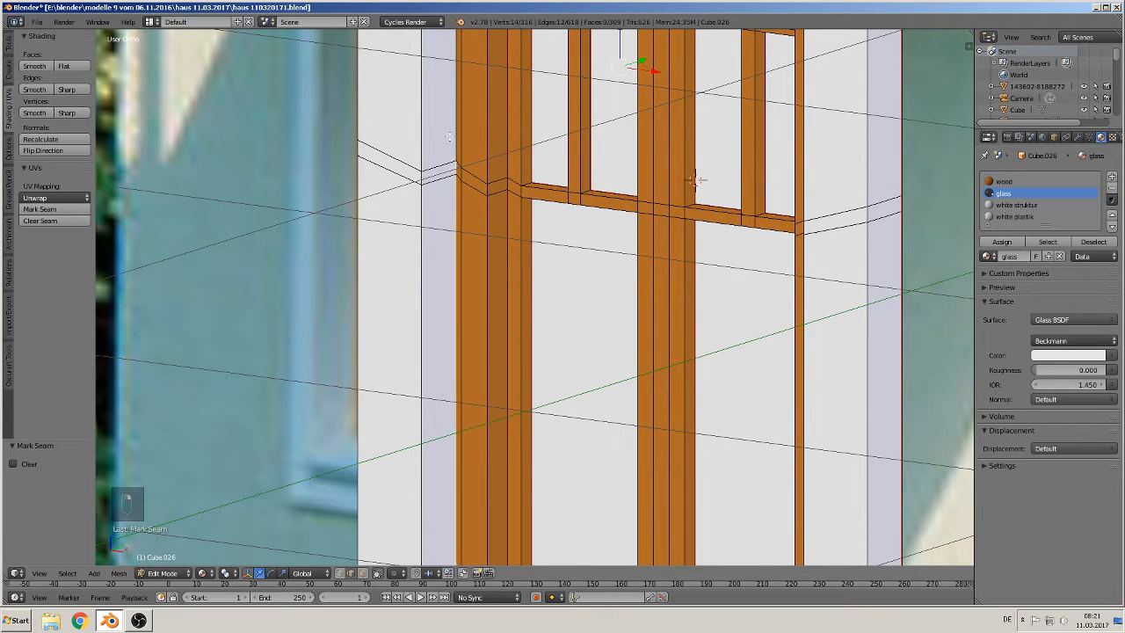
pyautogui.keyDown('shift'); pyautogui.rightClick(450, 137); pyautogui.keyUp('shift')
pyautogui.keyDown('shift'); pyautogui.moveTo(565, 340); pyautogui.dragTo(710, 33, button='middle'); pyautogui.keyUp('shift')
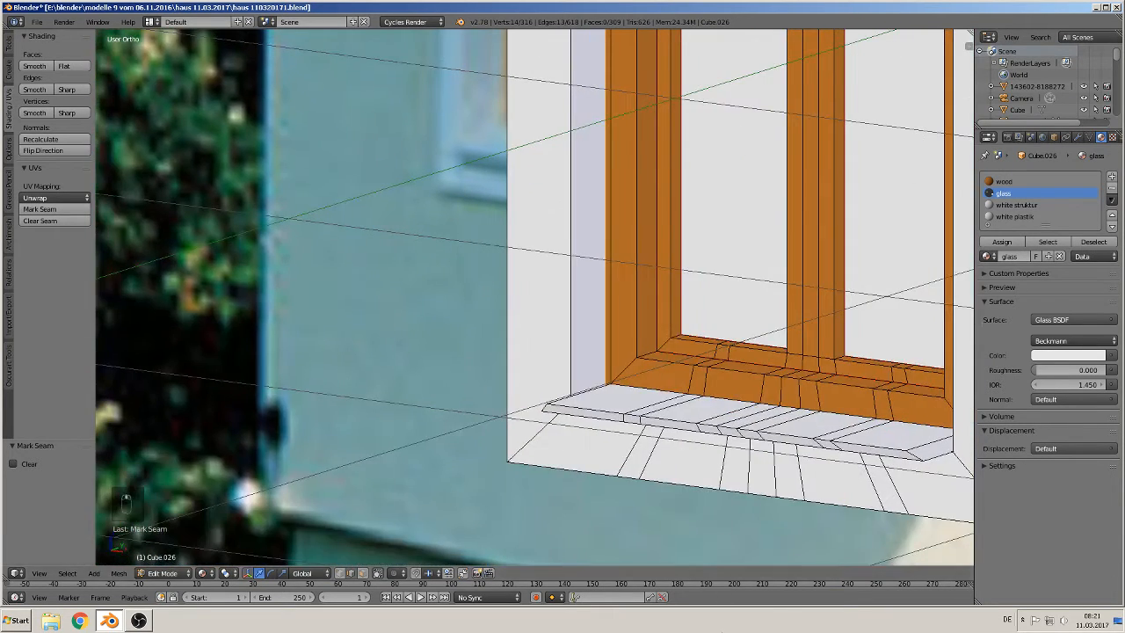
pyautogui.keyDown('shift'); pyautogui.moveTo(668, 433); pyautogui.dragTo(450, 354, button='middle'); pyautogui.keyUp('shift')
pyautogui.scroll(5, 455, 355)
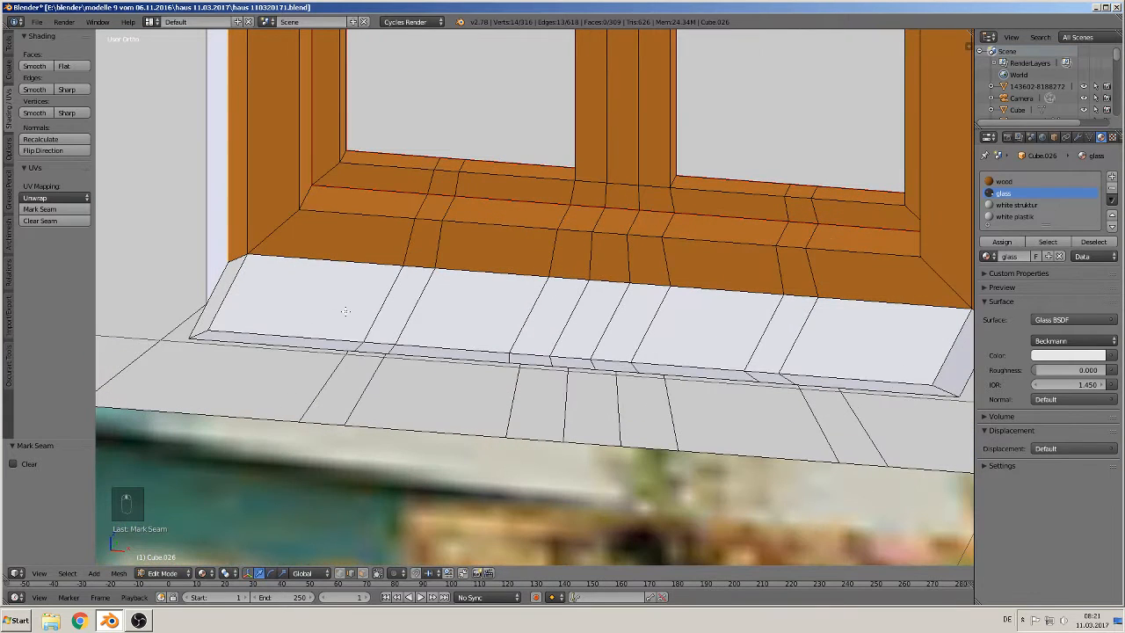
pyautogui.keyDown('shift'); pyautogui.rightClick(299, 259); pyautogui.keyUp('shift')
pyautogui.keyDown('shift'); pyautogui.rightClick(413, 265); pyautogui.keyUp('shift')
pyautogui.keyDown('shift'); pyautogui.rightClick(492, 273); pyautogui.keyUp('shift')
pyautogui.keyDown('shift'); pyautogui.rightClick(578, 279); pyautogui.keyUp('shift')
pyautogui.keyDown('shift'); pyautogui.rightClick(604, 282); pyautogui.keyUp('shift')
pyautogui.keyDown('shift'); pyautogui.rightClick(650, 284); pyautogui.keyUp('shift')
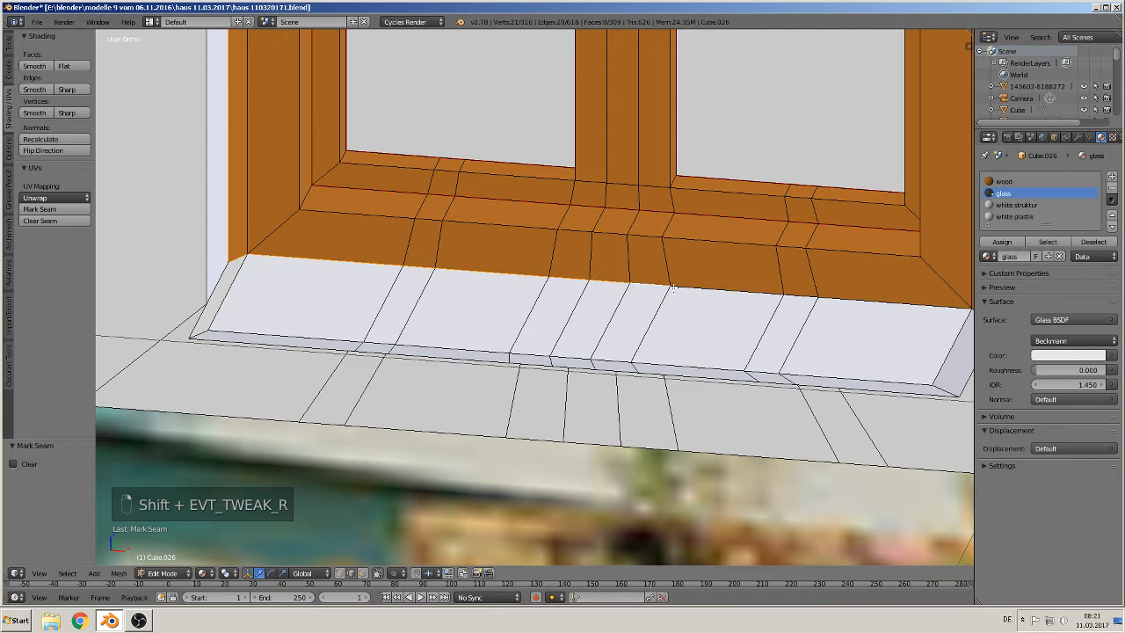
pyautogui.keyDown('shift'); pyautogui.rightClick(696, 288); pyautogui.keyUp('shift')
pyautogui.keyDown('shift'); pyautogui.rightClick(792, 291); pyautogui.keyUp('shift')
pyautogui.keyDown('shift'); pyautogui.rightClick(842, 305); pyautogui.keyUp('shift')
pyautogui.moveTo(904, 322); pyautogui.dragTo(816, 313, button='middle')
pyautogui.keyDown('shift'); pyautogui.rightClick(753, 238); pyautogui.keyUp('shift')
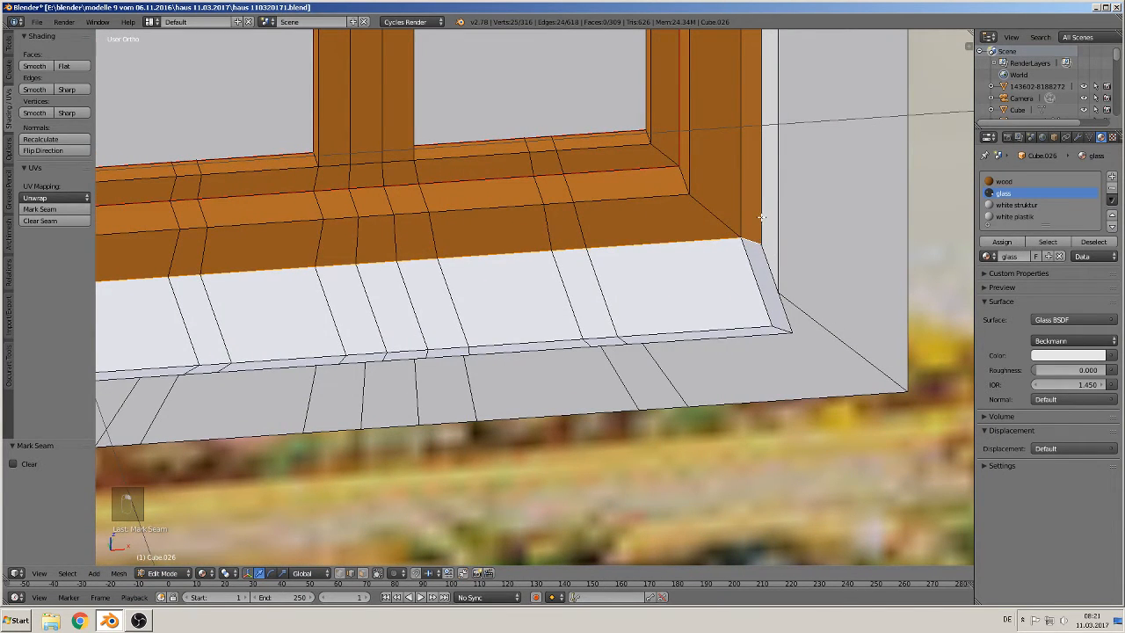
pyautogui.keyDown('shift'); pyautogui.rightClick(761, 216); pyautogui.keyUp('shift')
# Step: Select edges at the wooden frame's top and lower corners plus one beside the transom, and mark them as seams
pyautogui.moveTo(777, 140); pyautogui.dragTo(671, 89, button='middle')
pyautogui.scroll(-6, 670, 88)
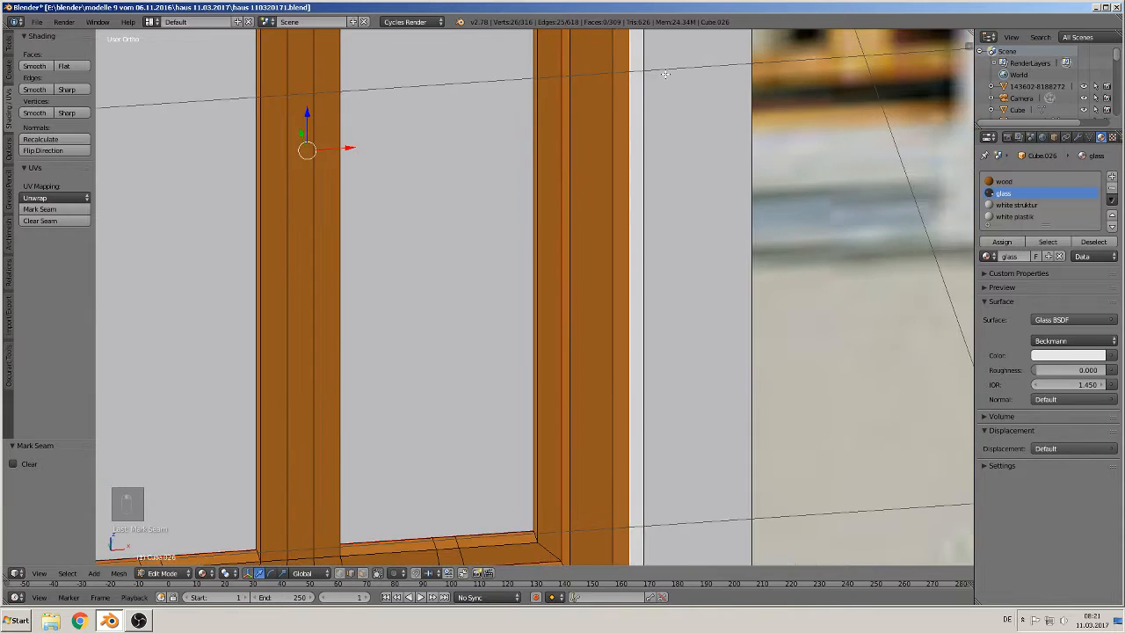
pyautogui.keyDown('shift'); pyautogui.moveTo(602, 112); pyautogui.dragTo(598, 303, button='middle'); pyautogui.keyUp('shift')
pyautogui.scroll(4, 610, 183)
pyautogui.scroll(2, 615, 238)
pyautogui.keyDown('shift'); pyautogui.rightClick(632, 165); pyautogui.keyUp('shift')
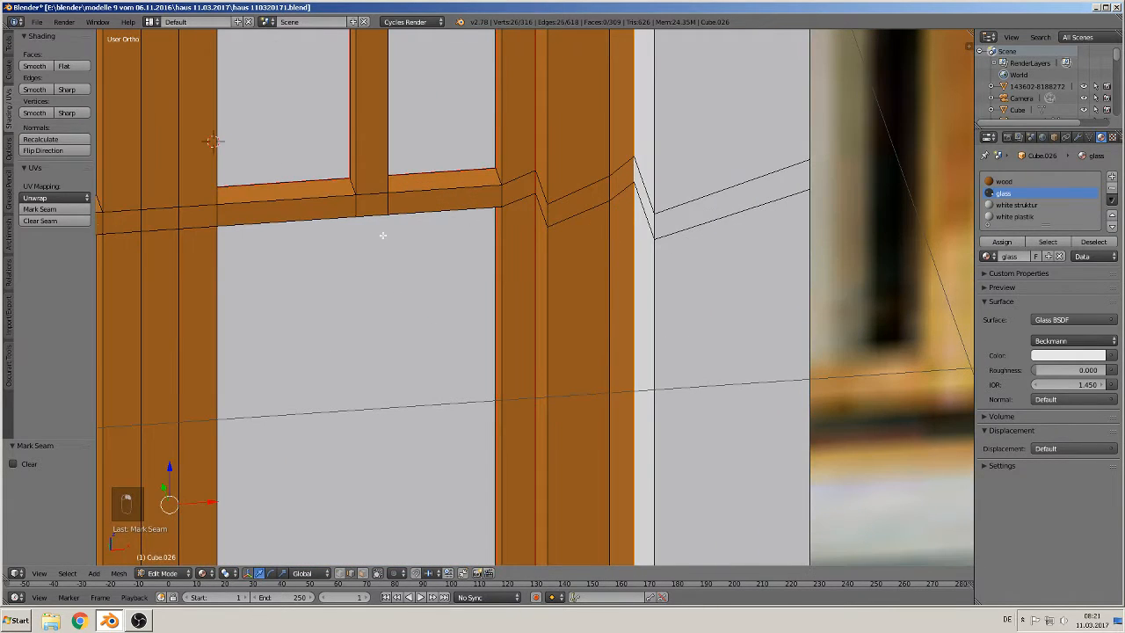
pyautogui.scroll(-5, 279, 192)
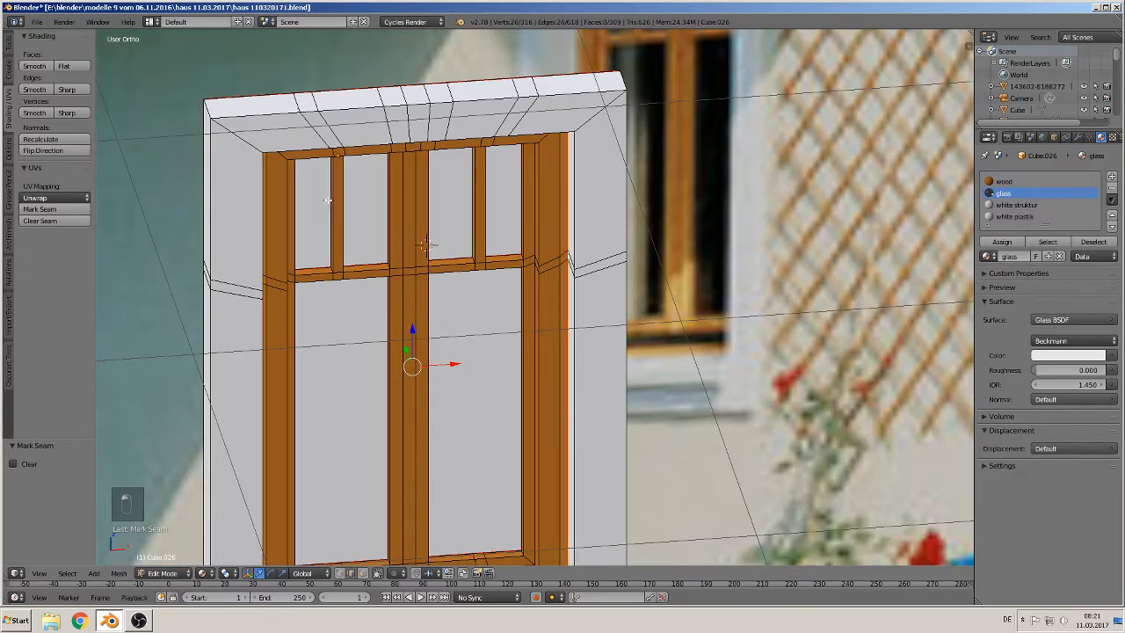
pyautogui.moveTo(280, 193); pyautogui.dragTo(276, 169, button='middle')
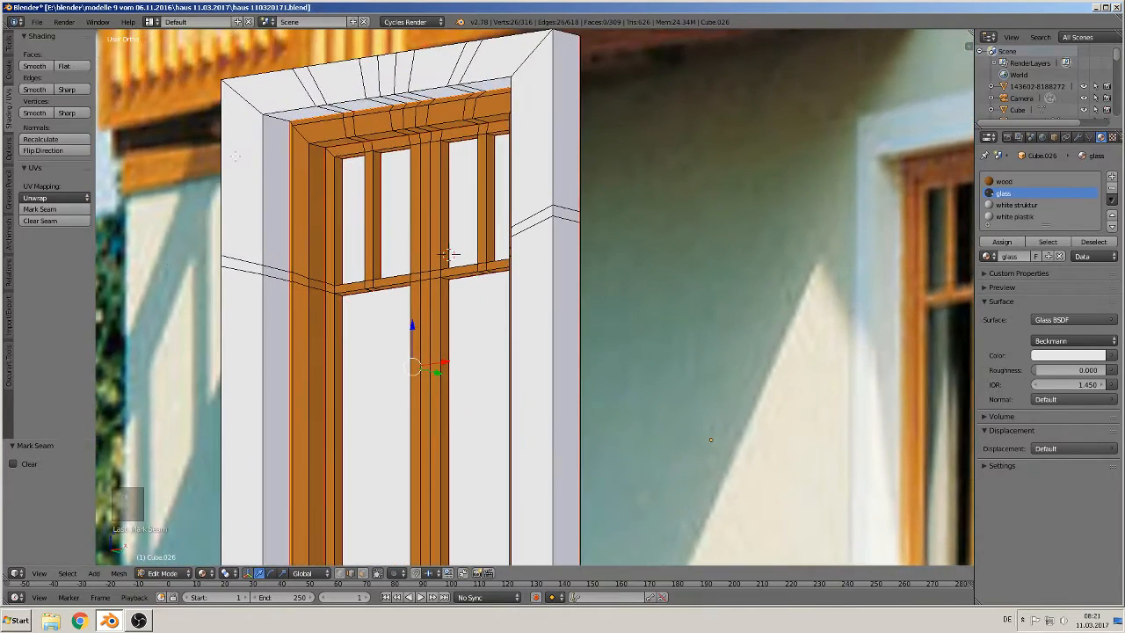
pyautogui.scroll(2, 292, 166)
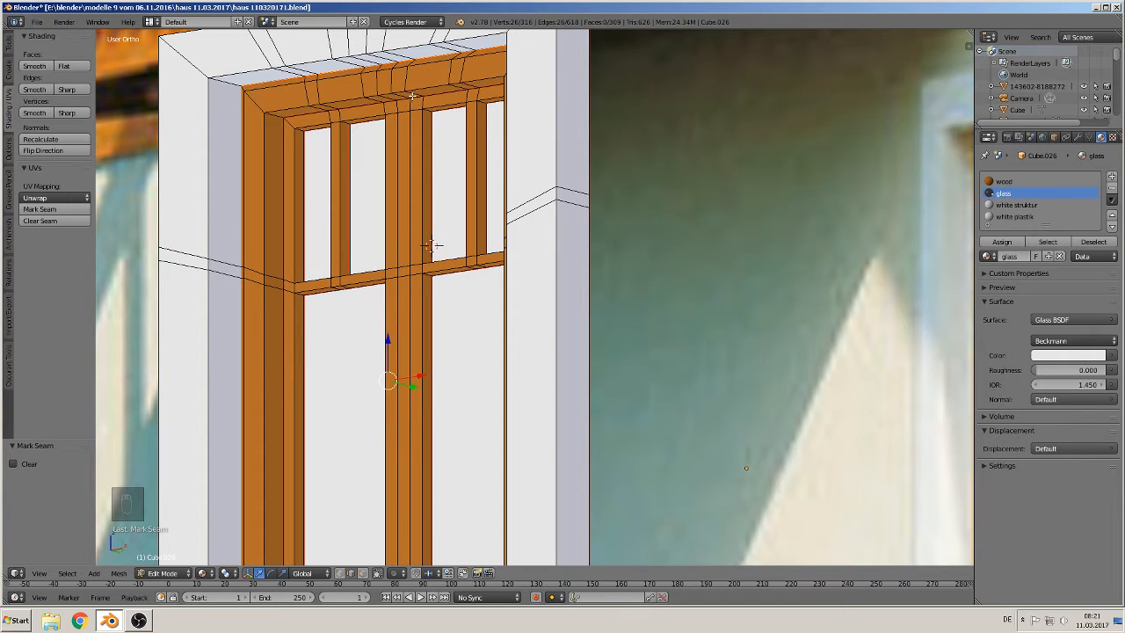
pyautogui.keyDown('alt'); pyautogui.rightClick(256, 104); pyautogui.keyUp('alt')
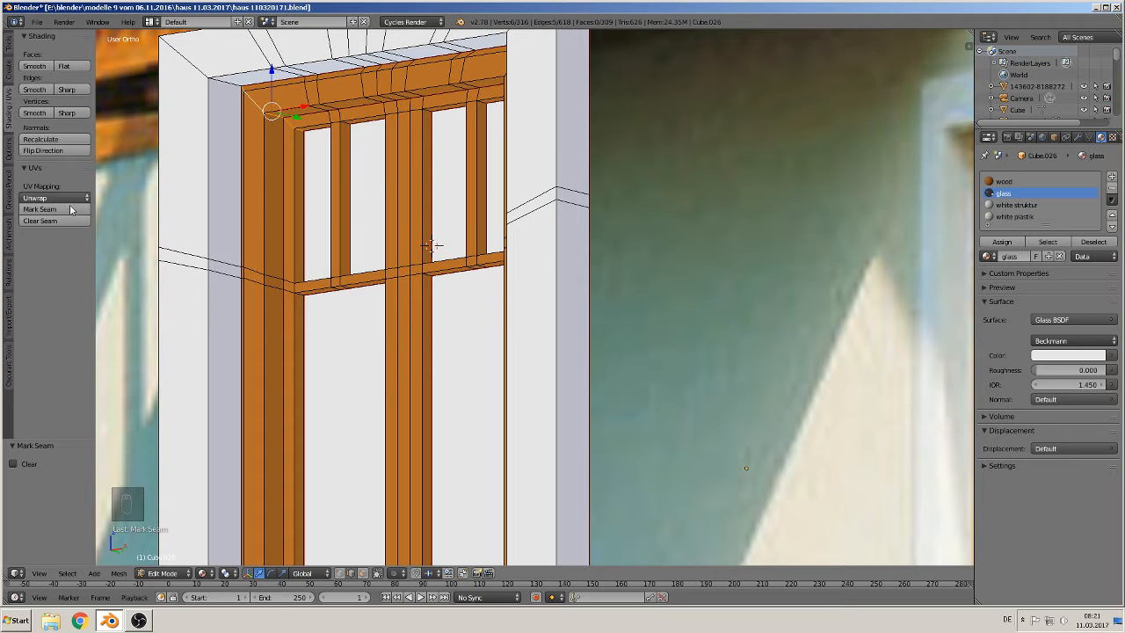
pyautogui.scroll(-3, 271, 110)
pyautogui.scroll(2, 271, 109)
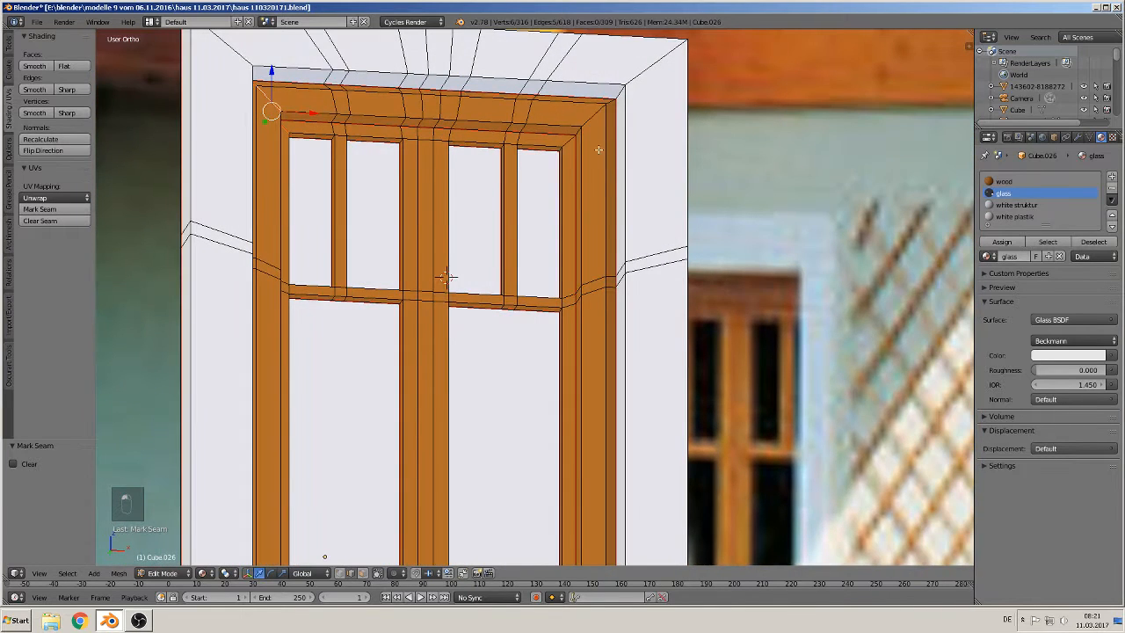
pyautogui.keyDown('alt'); pyautogui.rightClick(591, 116); pyautogui.keyUp('alt')
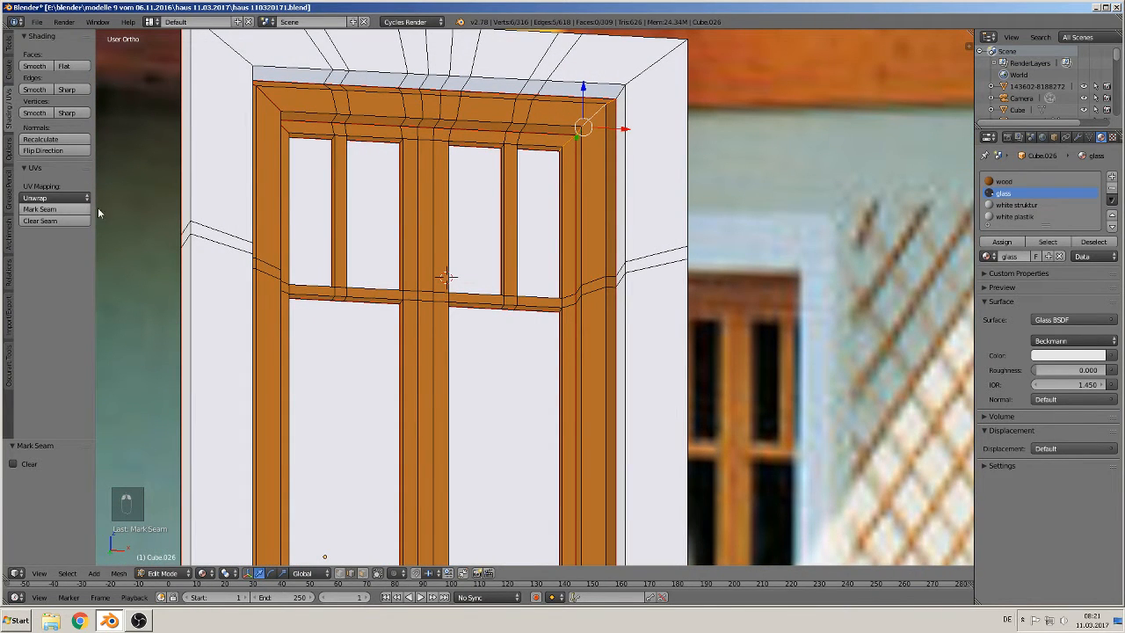
pyautogui.keyDown('shift'); pyautogui.scroll(-5, 446, 277); pyautogui.keyUp('shift')
pyautogui.moveTo(446, 277); pyautogui.dragTo(528, 333, button='middle')
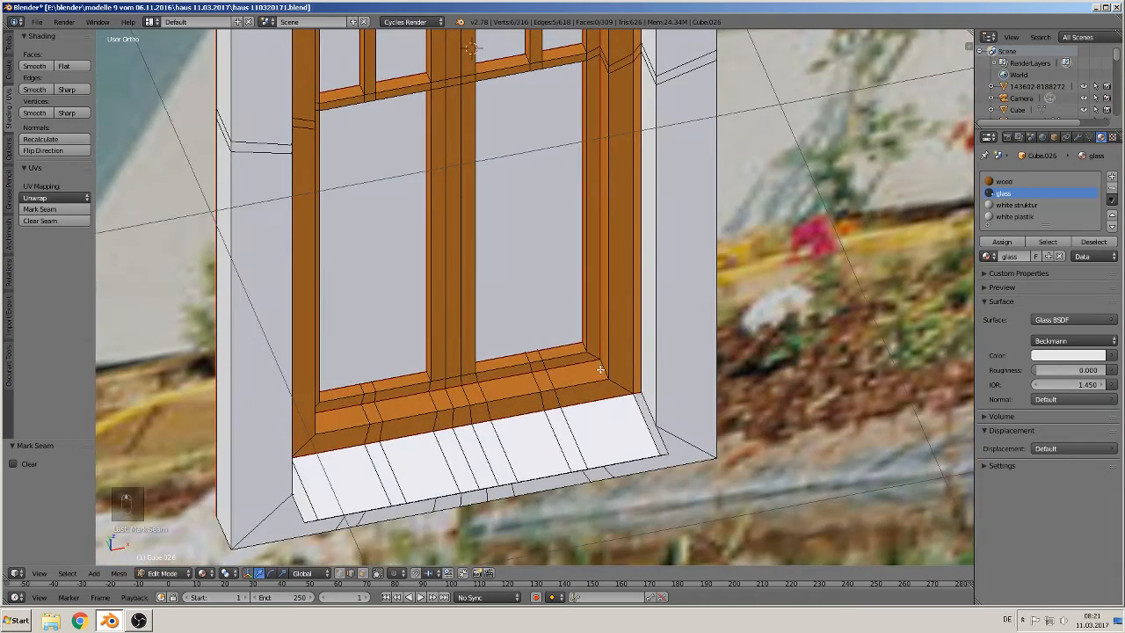
pyautogui.keyDown('alt'); pyautogui.rightClick(600, 365); pyautogui.keyUp('alt')
pyautogui.click(58, 210)
# Step: Select the frame's inner lower-left corner edge and mark it as a seam
pyautogui.moveTo(411, 380); pyautogui.dragTo(313, 383, button='middle')
pyautogui.keyDown('alt'); pyautogui.rightClick(349, 258); pyautogui.keyUp('alt')
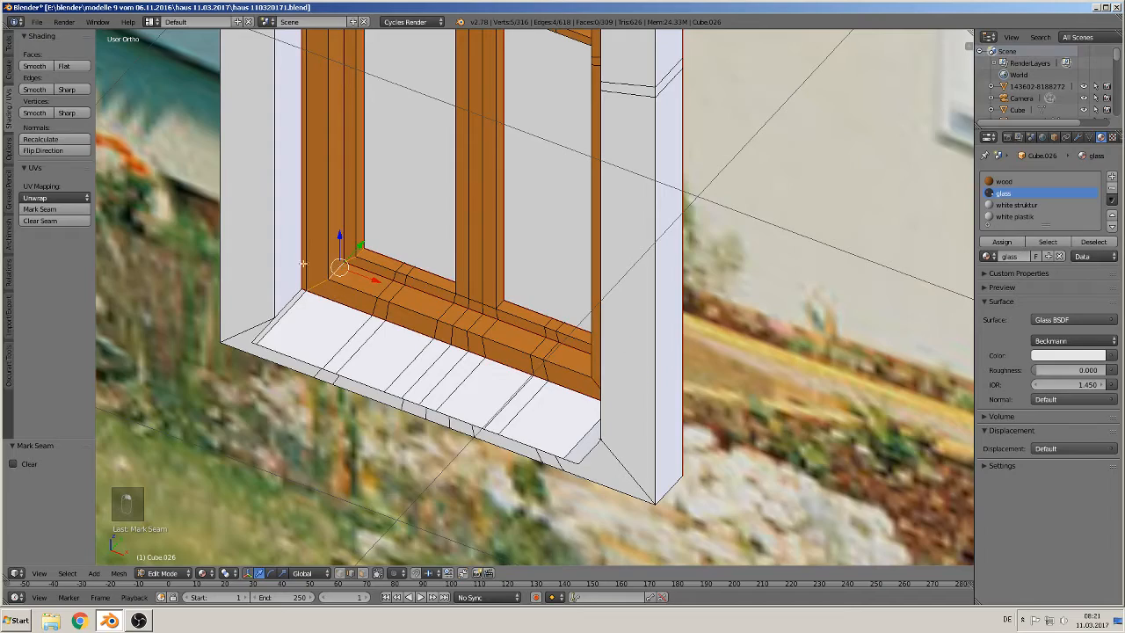
pyautogui.click(38, 210)
# Step: Select the window sill's lower edges at both ends and mark them as seams
pyautogui.scroll(-3, 474, 285)
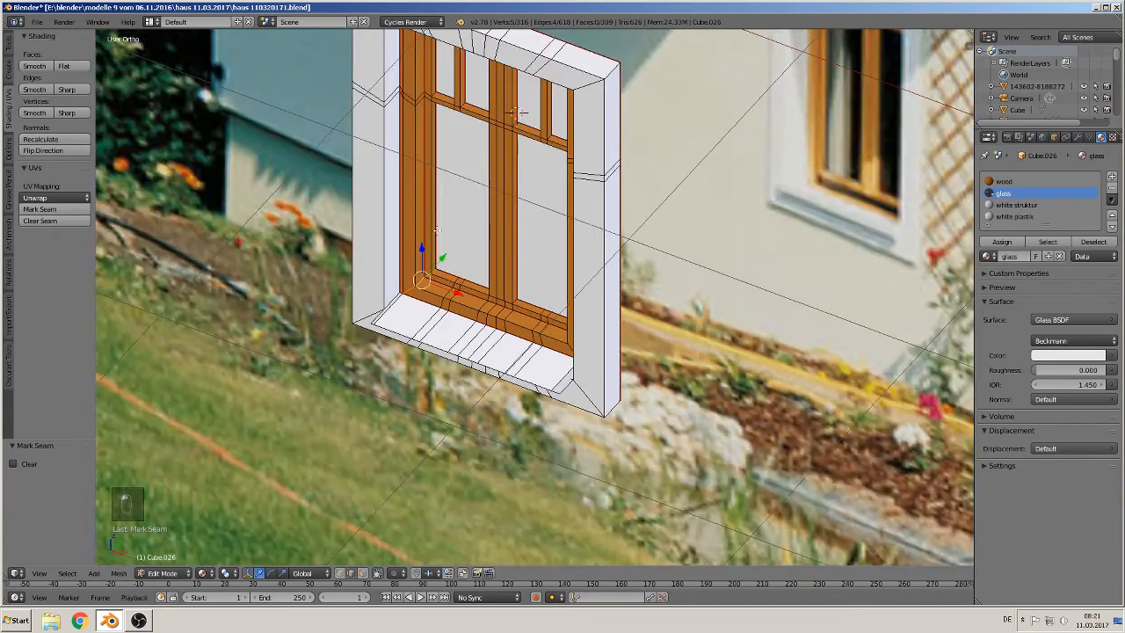
pyautogui.scroll(1, 490, 296)
pyautogui.keyDown('shift'); pyautogui.scroll(8, 489, 296); pyautogui.keyUp('shift')
pyautogui.moveTo(611, 176); pyautogui.dragTo(500, 504, button='middle')
pyautogui.scroll(1, 568, 318)
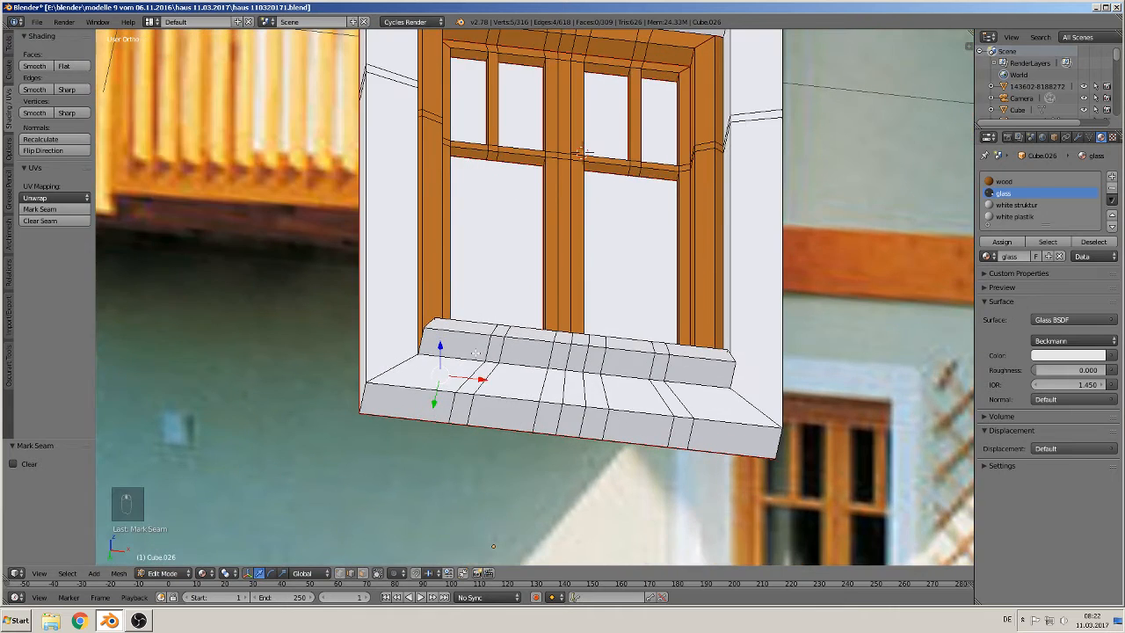
pyautogui.moveTo(518, 337); pyautogui.dragTo(444, 374, button='middle')
pyautogui.rightClick(381, 384)
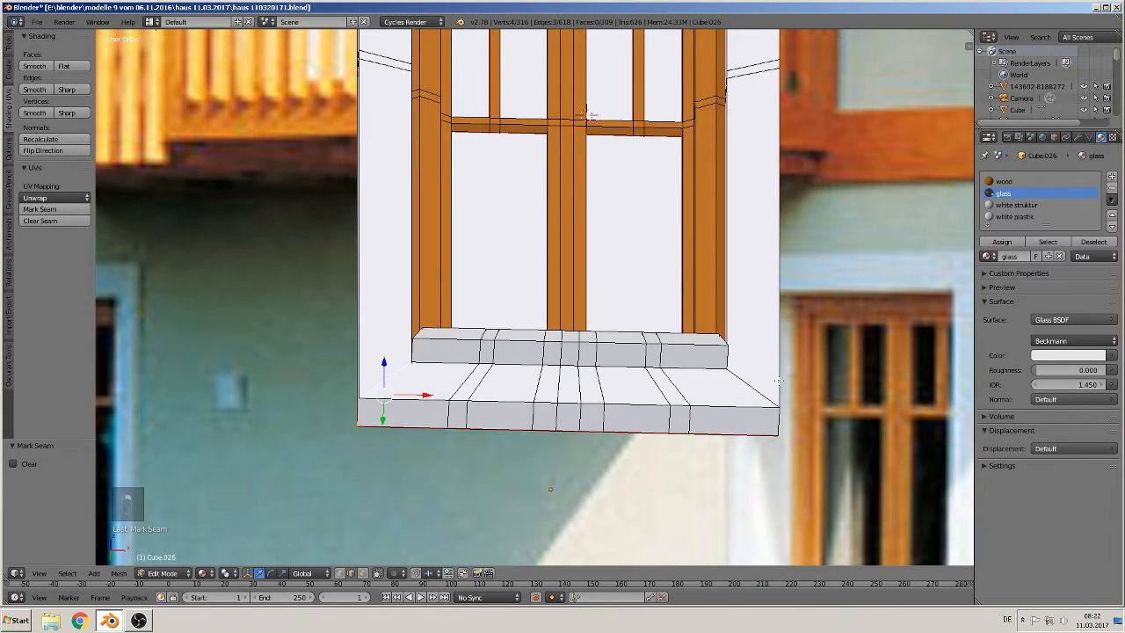
pyautogui.keyDown('shift'); pyautogui.rightClick(749, 384); pyautogui.keyUp('shift')
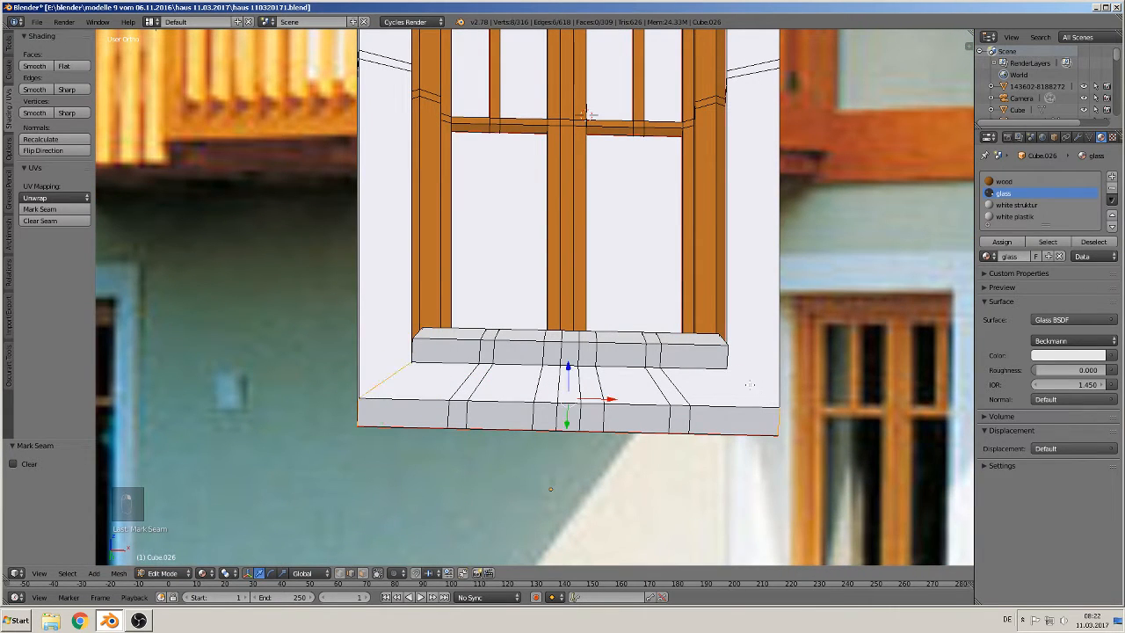
pyautogui.click(34, 212)
# Step: Review the seams around the window surround, deselect everything and leave Edit Mode
pyautogui.moveTo(456, 133); pyautogui.dragTo(459, 173, button='middle')
pyautogui.keyDown('shift'); pyautogui.moveTo(460, 173); pyautogui.dragTo(429, 130, button='middle'); pyautogui.keyUp('shift')
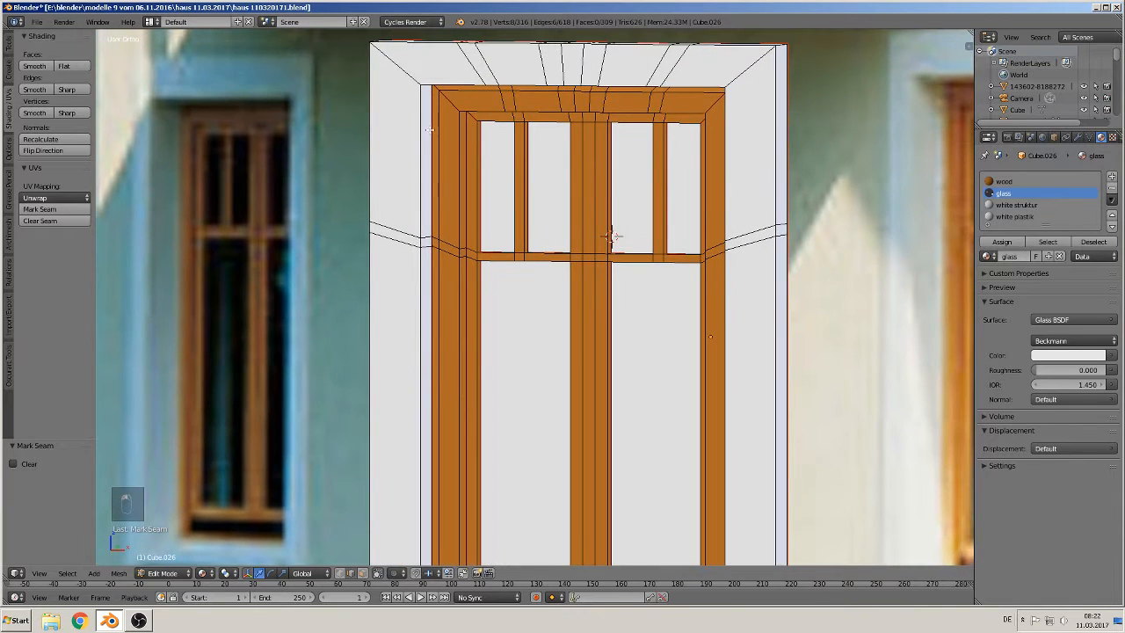
pyautogui.keyDown('alt'); pyautogui.rightClick(395, 59); pyautogui.keyUp('alt')
pyautogui.keyDown('alt'); pyautogui.keyDown('shift'); pyautogui.rightClick(708, 87); pyautogui.keyUp('shift'); pyautogui.keyUp('alt')
pyautogui.scroll(-2, 617, 262)
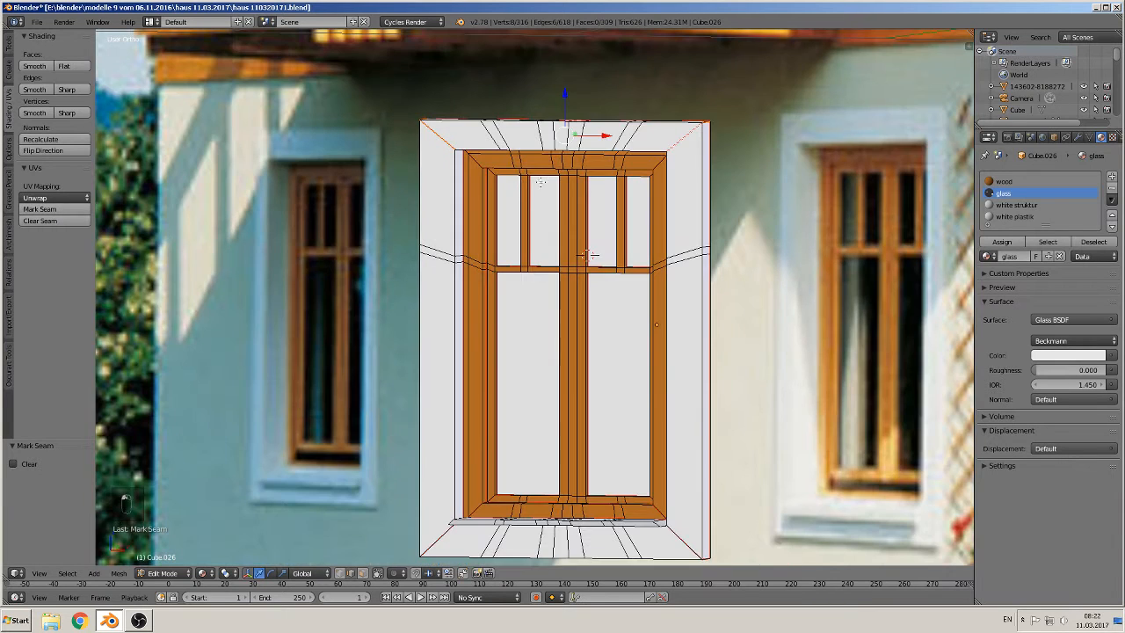
pyautogui.press('a')
pyautogui.scroll(4, 598, 284)
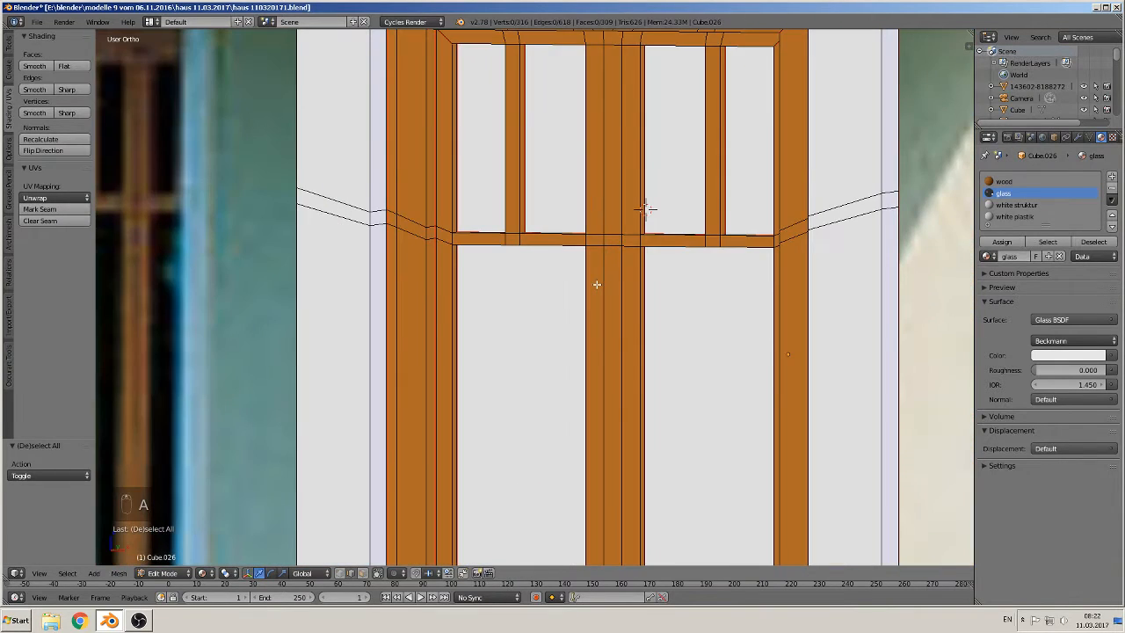
pyautogui.moveTo(824, 339); pyautogui.dragTo(525, 304, button='middle')
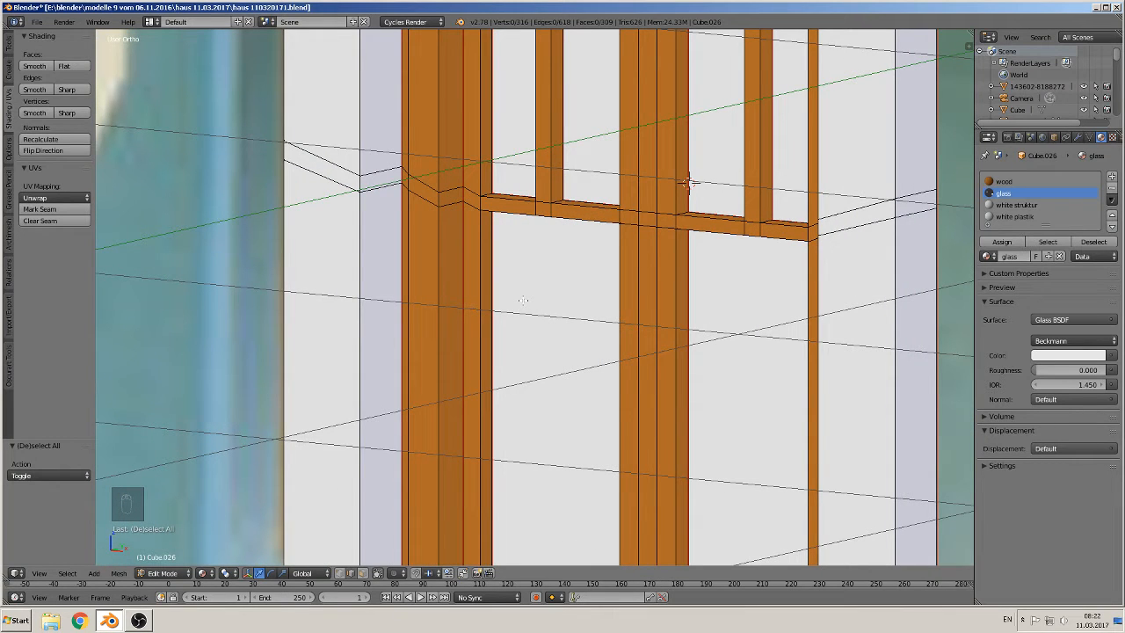
pyautogui.moveTo(523, 299); pyautogui.dragTo(540, 275, button='middle')
pyautogui.scroll(-9, 540, 276)
pyautogui.press('Tab')
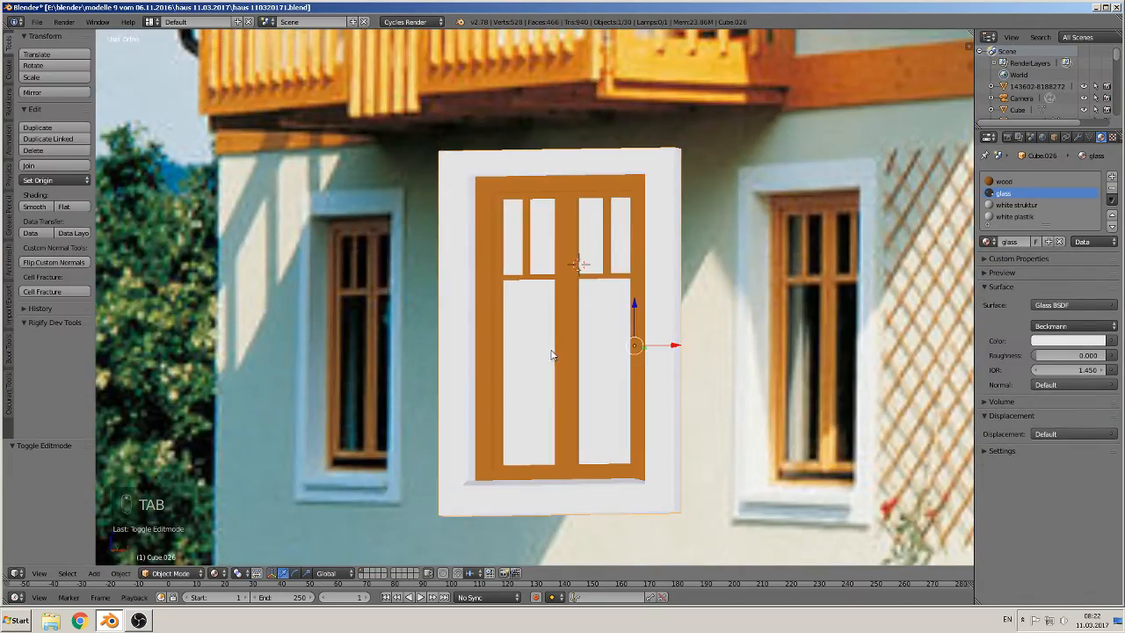
# Step: Switch to front view and scale the window down to 0.876 to fit the photo's window
pyautogui.moveTo(542, 358); pyautogui.dragTo(589, 385, button='middle')
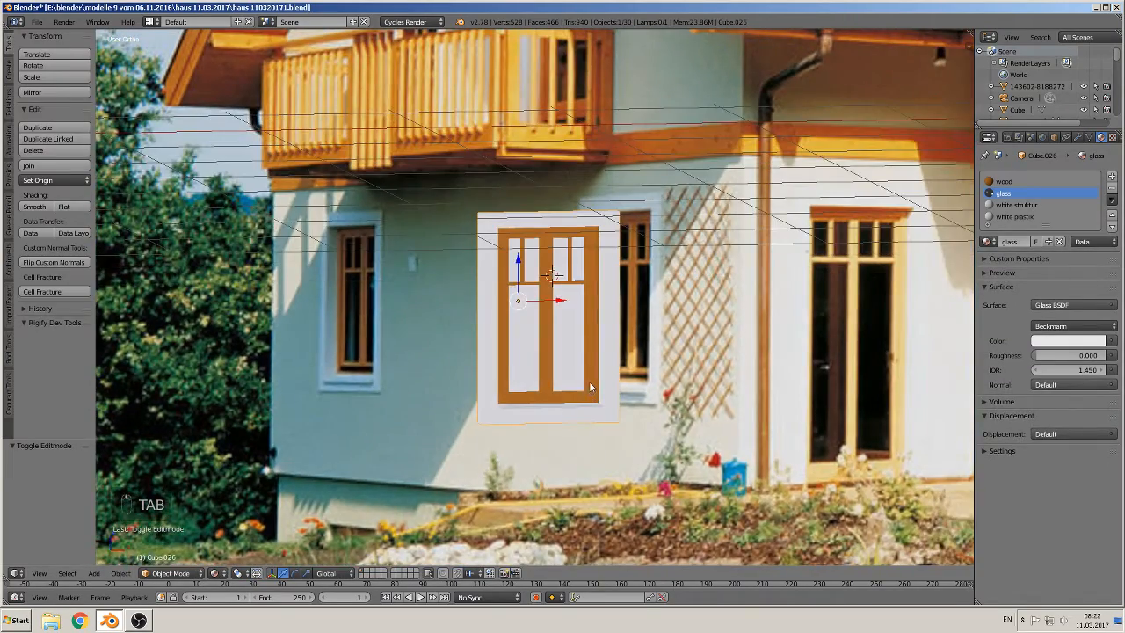
pyautogui.press('KP_1')
pyautogui.scroll(-2, 591, 381)
pyautogui.scroll(-1, 593, 382)
pyautogui.press('s')
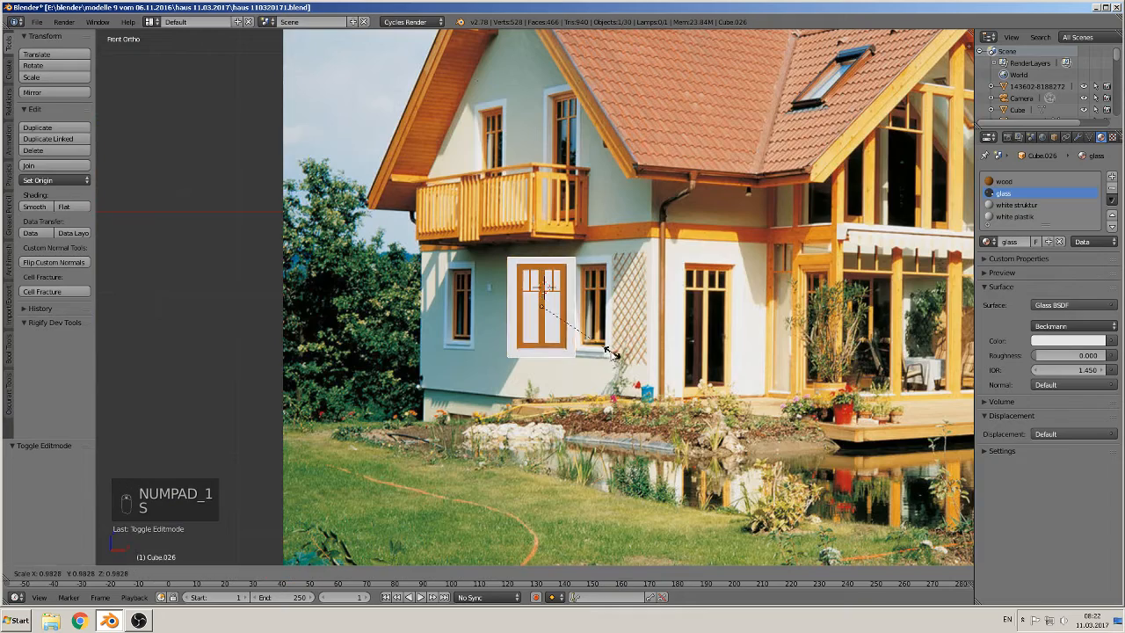
pyautogui.click(603, 355)
pyautogui.scroll(-1, 601, 352)
pyautogui.keyDown('shift'); pyautogui.moveTo(583, 343); pyautogui.dragTo(509, 335, button='middle'); pyautogui.keyUp('shift')
pyautogui.scroll(1, 510, 337)
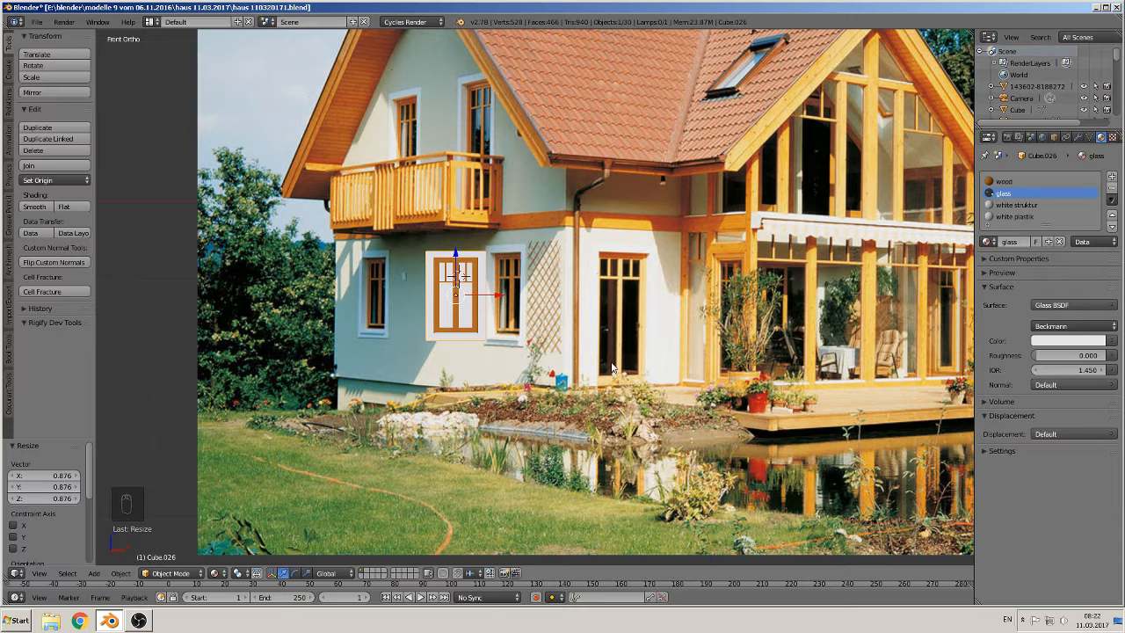
# Step: Duplicate the window and move the copy along X over the opening beside the patio door
pyautogui.click(493, 295)
pyautogui.hotkey('shift', 'd')
pyautogui.press('x')
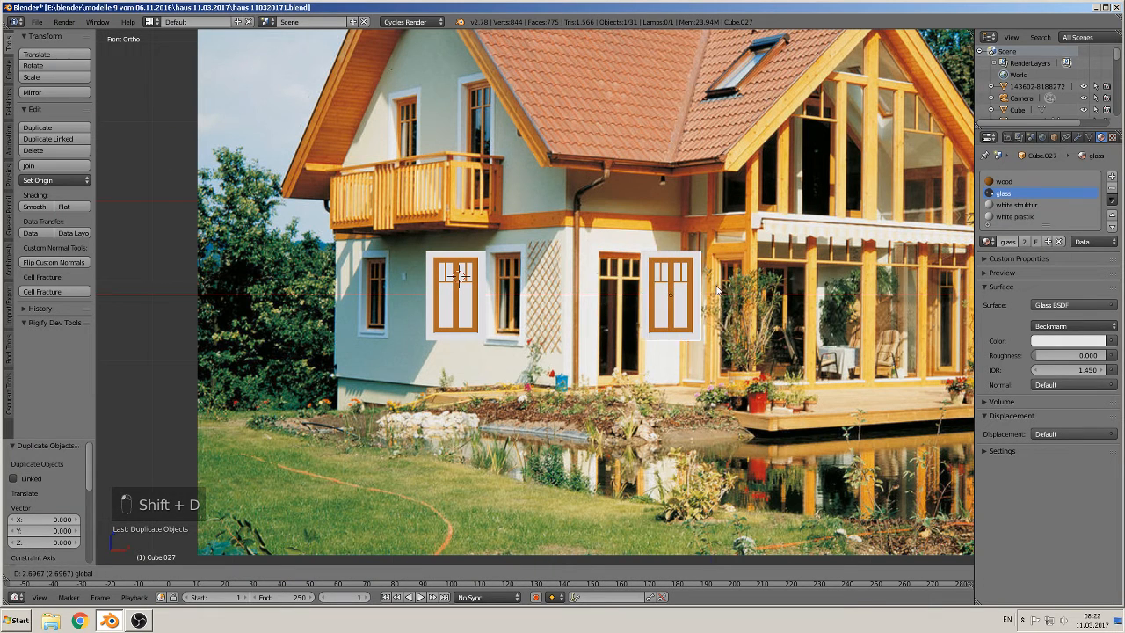
pyautogui.click(717, 289)
# Step: In Edit Mode, box-select the copy's lower part and move it down along Z about 6.57 to make a tall window
pyautogui.press('Tab')
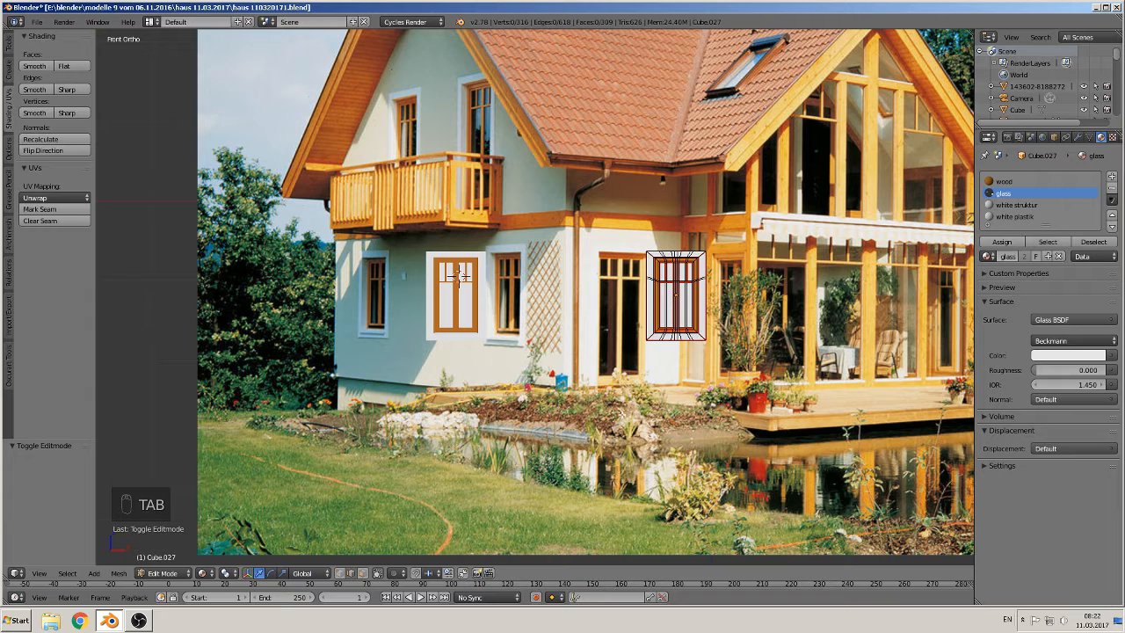
pyautogui.click(330, 573)
pyautogui.click(340, 573)
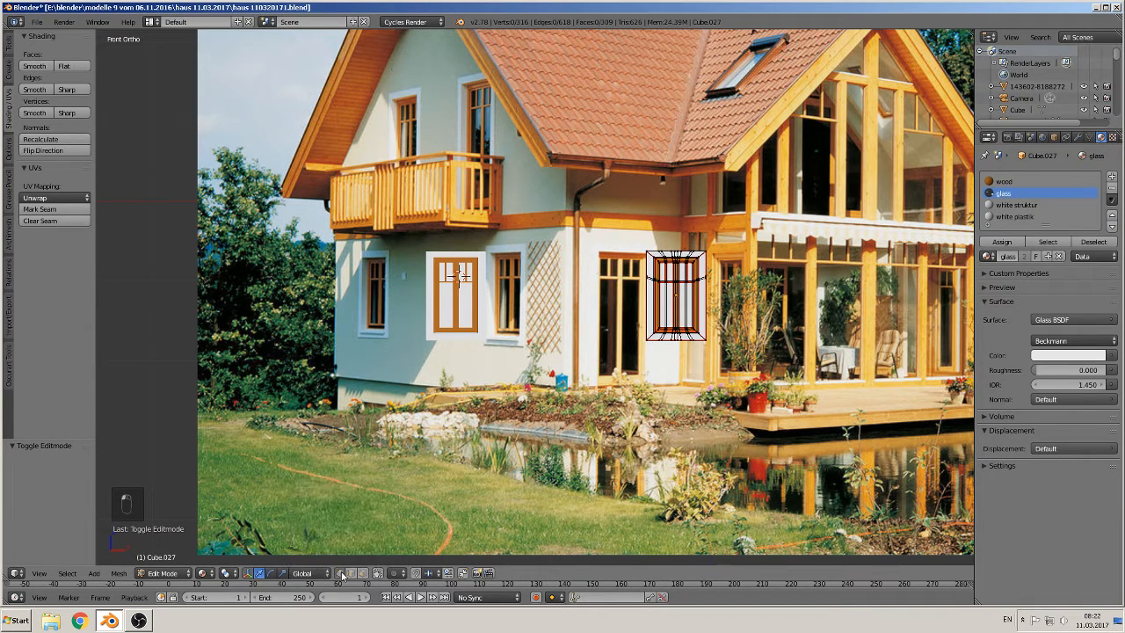
pyautogui.click(350, 572)
pyautogui.press('a')
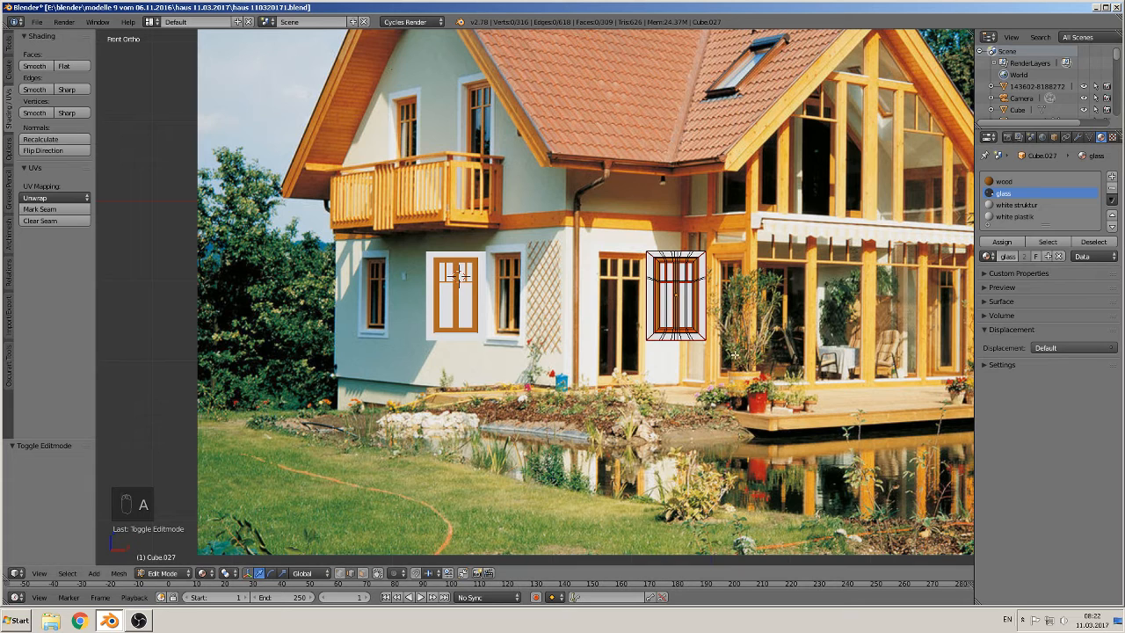
pyautogui.press('b')
pyautogui.moveTo(733, 355); pyautogui.dragTo(613, 313)
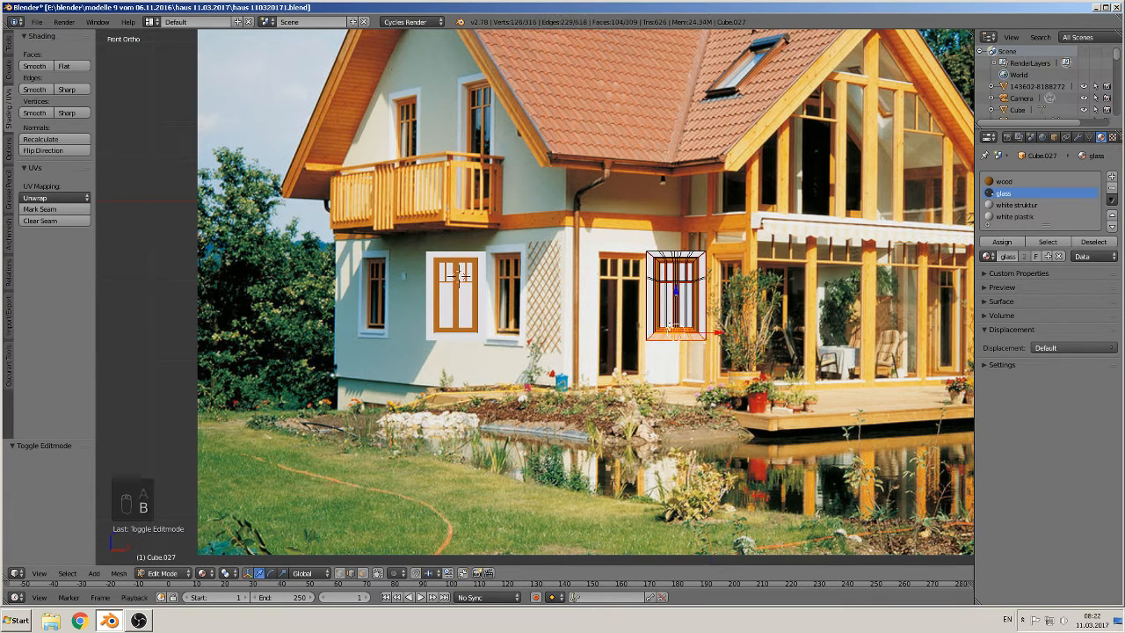
pyautogui.press('g')
pyautogui.press('z')
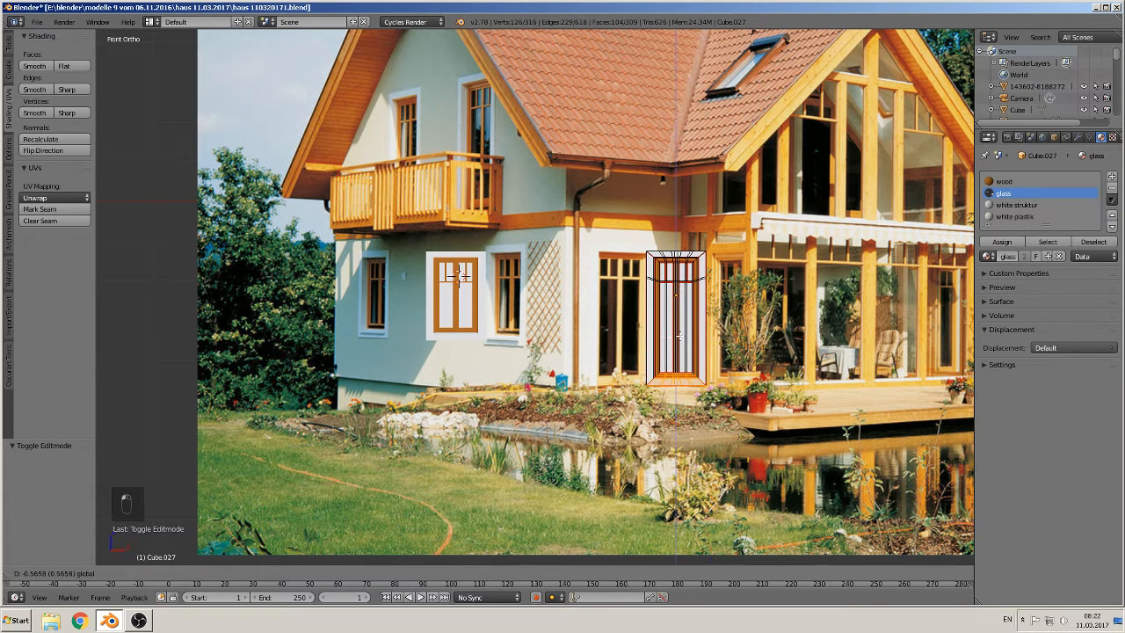
pyautogui.click(685, 412)
pyautogui.press('Tab')
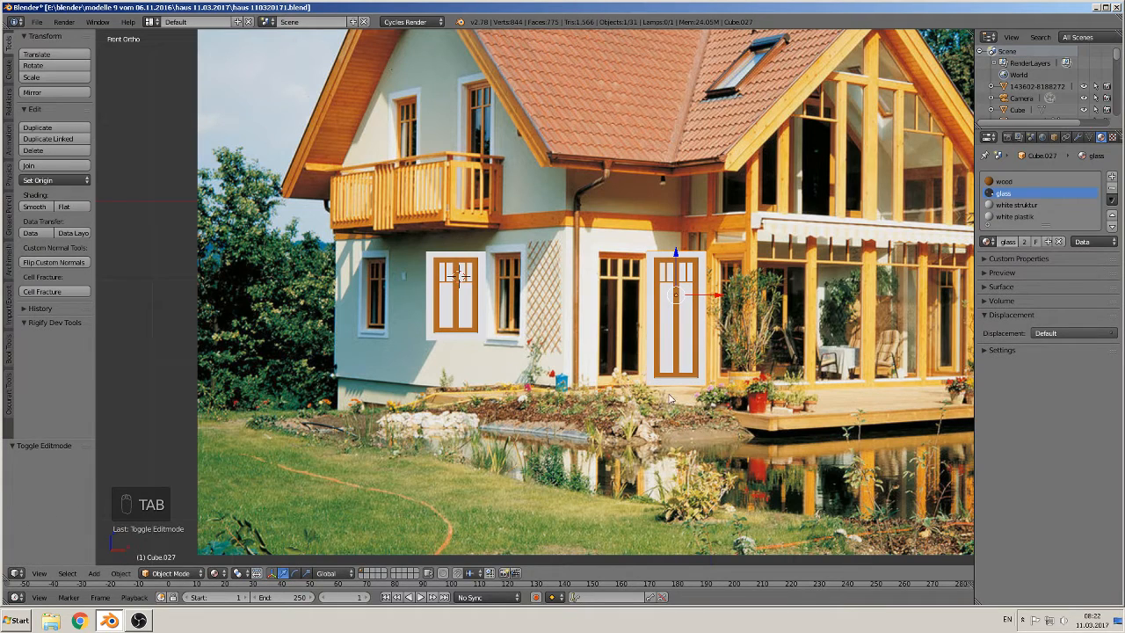
# Step: Preview the scene in rendered shading, then return to the normal viewport shading
pyautogui.click(217, 573)
pyautogui.click(249, 494)
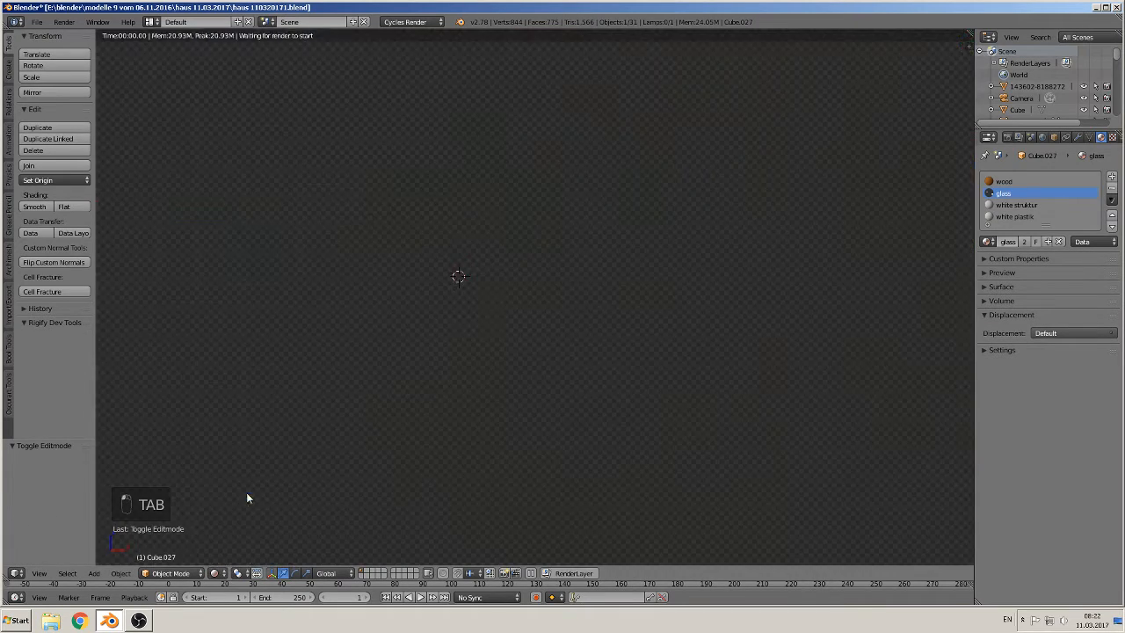
pyautogui.scroll(4, 740, 339)
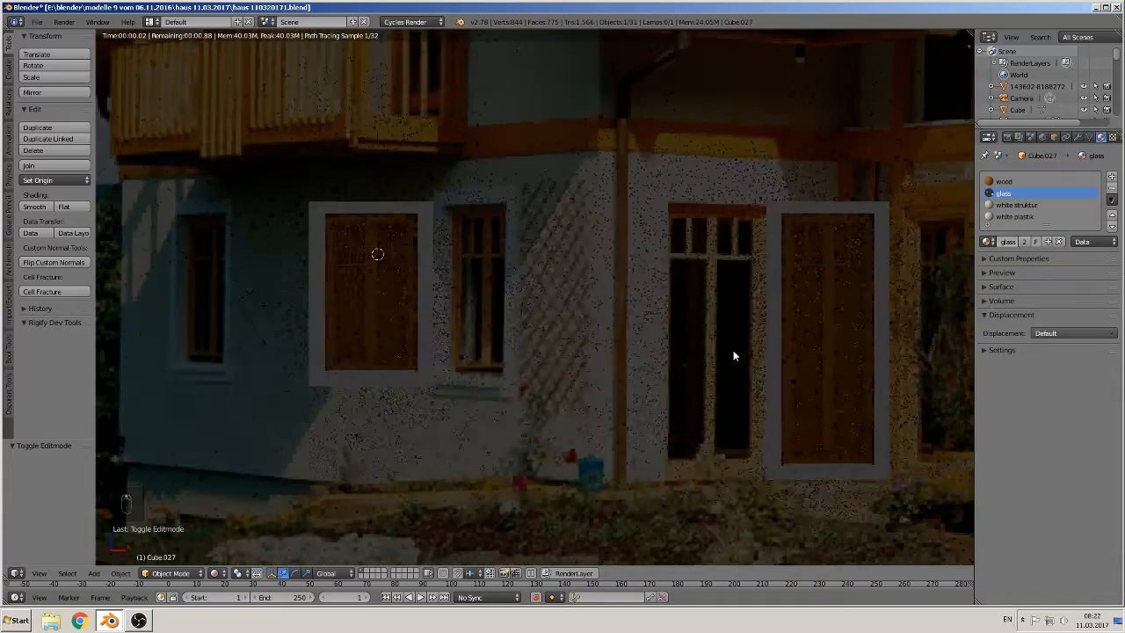
pyautogui.moveTo(730, 353); pyautogui.dragTo(663, 378, button='middle')
pyautogui.click(216, 573)
pyautogui.click(241, 509)
# Step: Move the original window along X by 11.062, away from the photo beside the other models
pyautogui.scroll(-1, 662, 377)
pyautogui.scroll(-4, 861, 290)
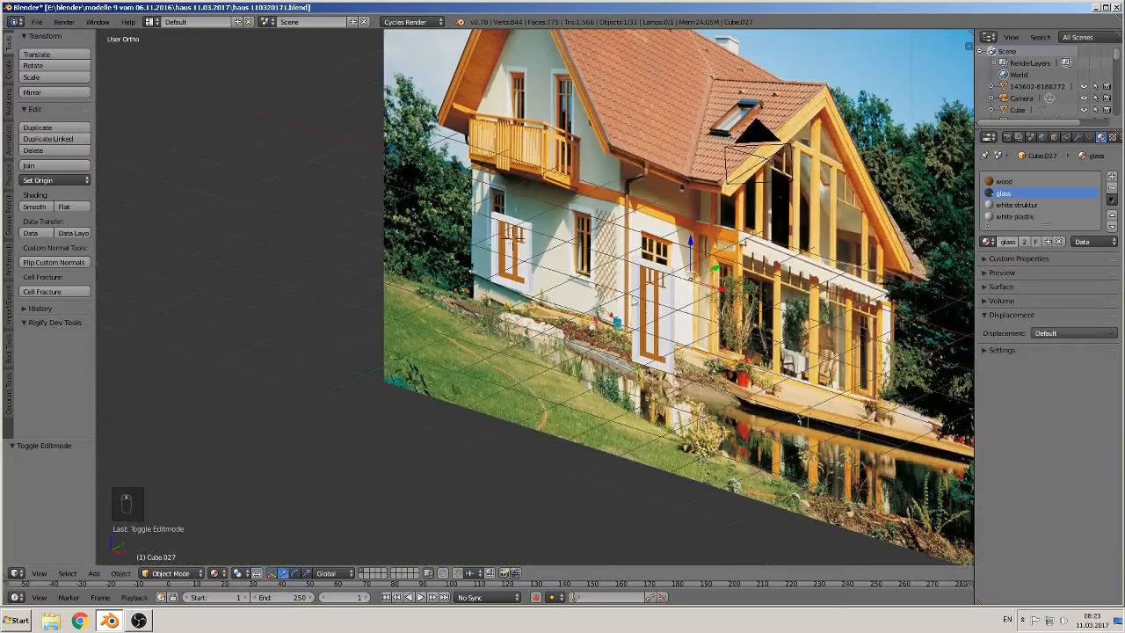
pyautogui.rightClick(505, 252)
pyautogui.scroll(-2, 562, 298)
pyautogui.press('g')
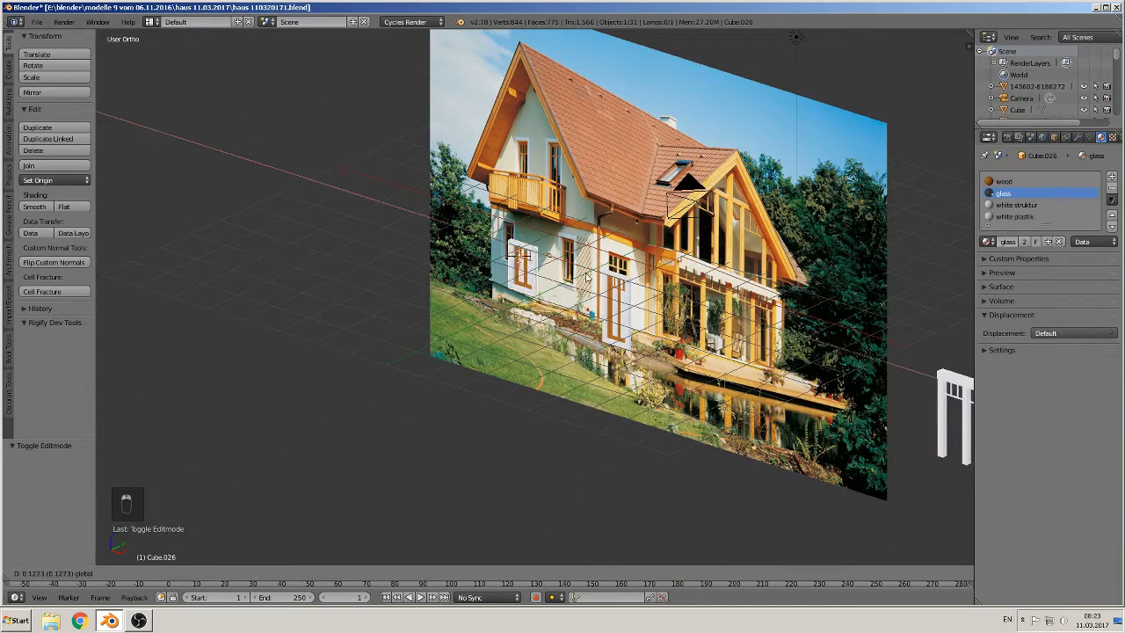
pyautogui.moveTo(957, 435); pyautogui.dragTo(957, 435)
pyautogui.keyDown('shift'); pyautogui.moveTo(919, 425); pyautogui.dragTo(606, 386, button='middle'); pyautogui.keyUp('shift')
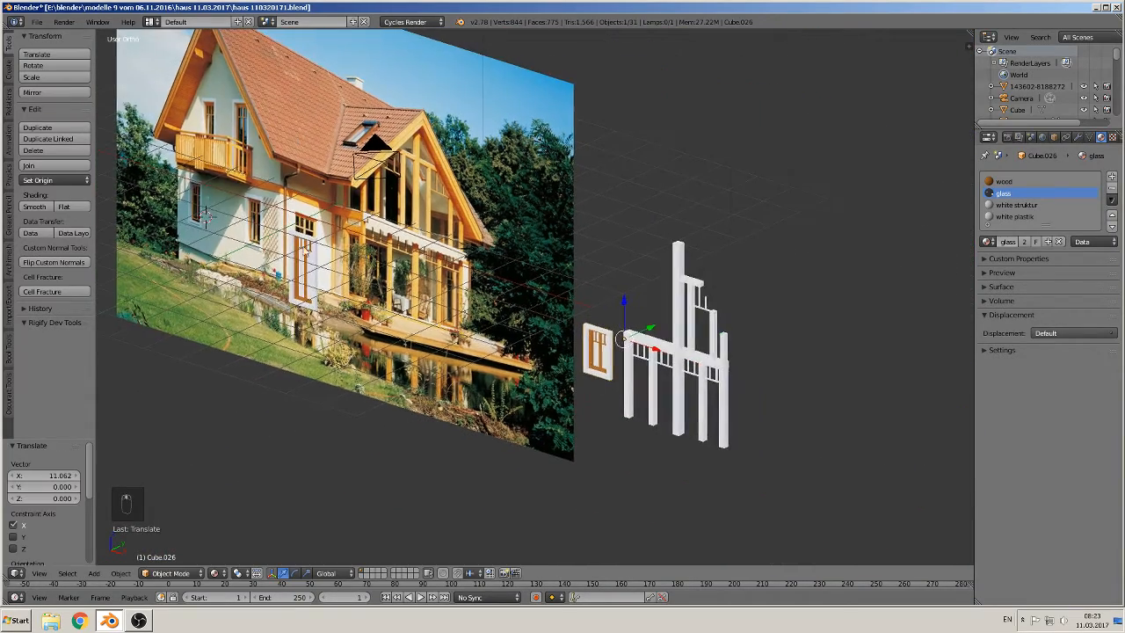
# Step: Move the tall window copy along X to about 12.4, placing it beside the original window
pyautogui.rightClick(322, 258)
pyautogui.press('g')
pyautogui.press('x')
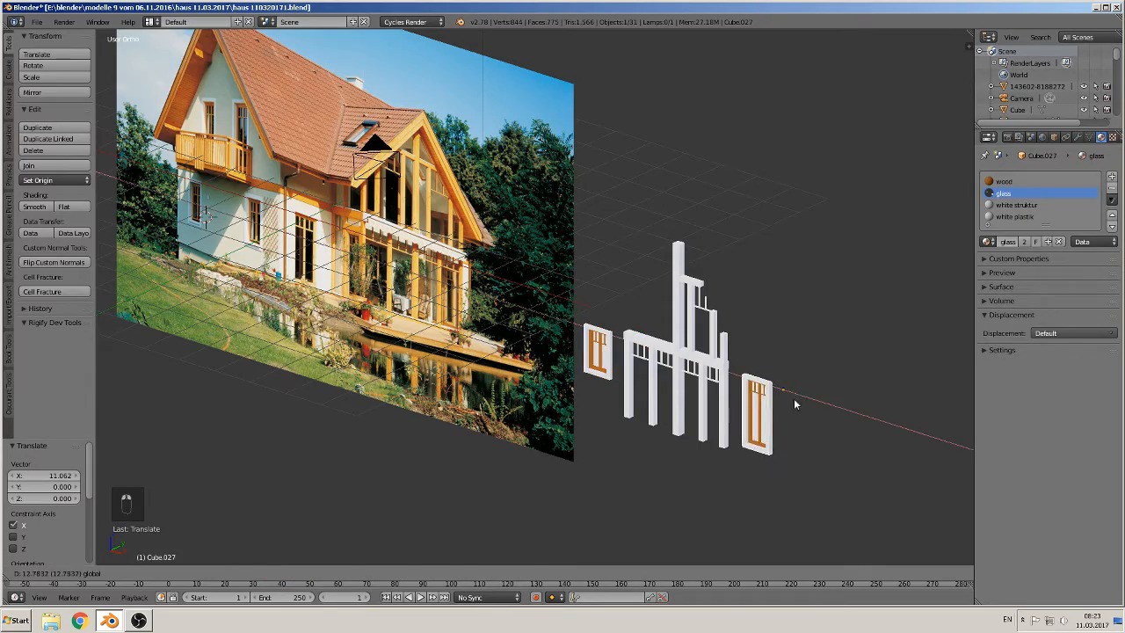
pyautogui.click(793, 398)
# Step: In Edit Mode on the original window, select the pane faces, assign them the glass material and leave Edit Mode
pyautogui.scroll(5, 720, 409)
pyautogui.moveTo(720, 405); pyautogui.dragTo(675, 412, button='middle')
pyautogui.scroll(-8, 675, 412)
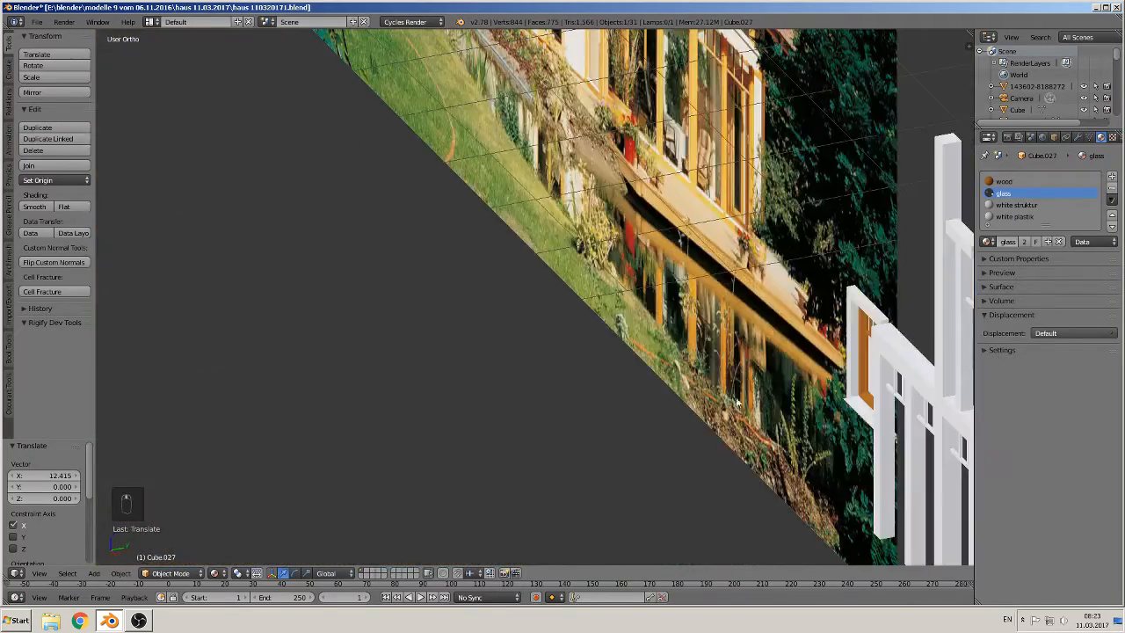
pyautogui.keyDown('shift'); pyautogui.moveTo(793, 398); pyautogui.dragTo(482, 321, button='middle'); pyautogui.keyUp('shift')
pyautogui.rightClick(560, 255)
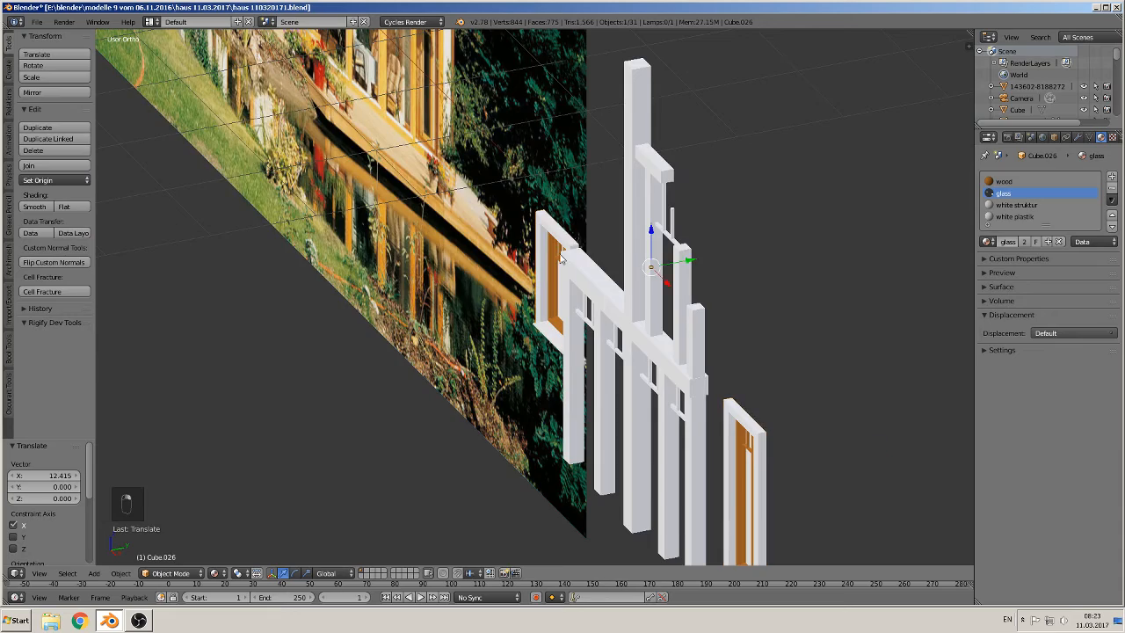
pyautogui.moveTo(570, 236); pyautogui.dragTo(466, 255, button='middle')
pyautogui.scroll(3, 466, 254)
pyautogui.scroll(2, 615, 270)
pyautogui.moveTo(622, 272); pyautogui.dragTo(585, 261, button='middle')
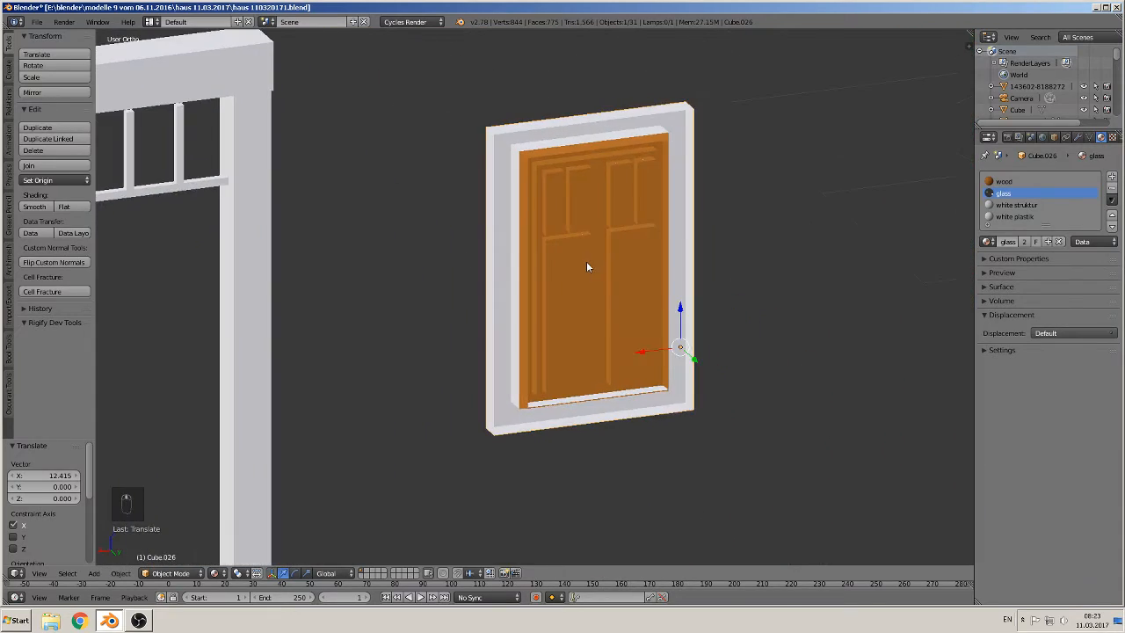
pyautogui.scroll(2, 593, 251)
pyautogui.press('Tab')
pyautogui.moveTo(599, 194); pyautogui.dragTo(618, 230, button='middle')
pyautogui.click(378, 573)
pyautogui.moveTo(696, 266); pyautogui.dragTo(695, 283, button='middle')
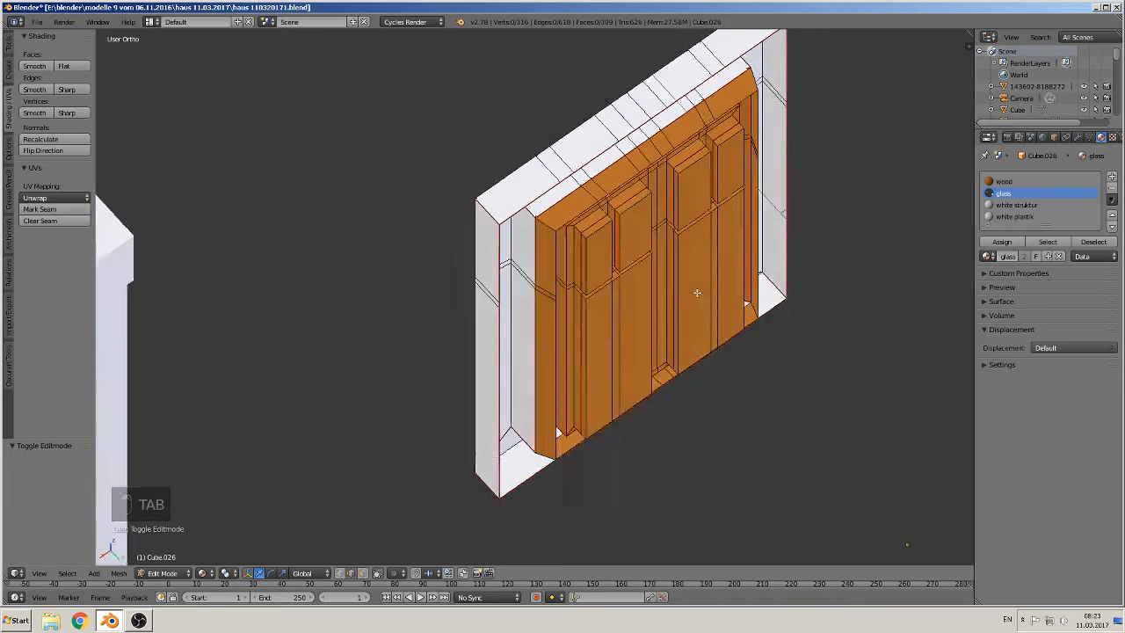
pyautogui.scroll(2, 682, 284)
pyautogui.scroll(2, 537, 326)
pyautogui.keyDown('shift'); pyautogui.moveTo(536, 326); pyautogui.dragTo(534, 327, button='middle'); pyautogui.keyUp('shift')
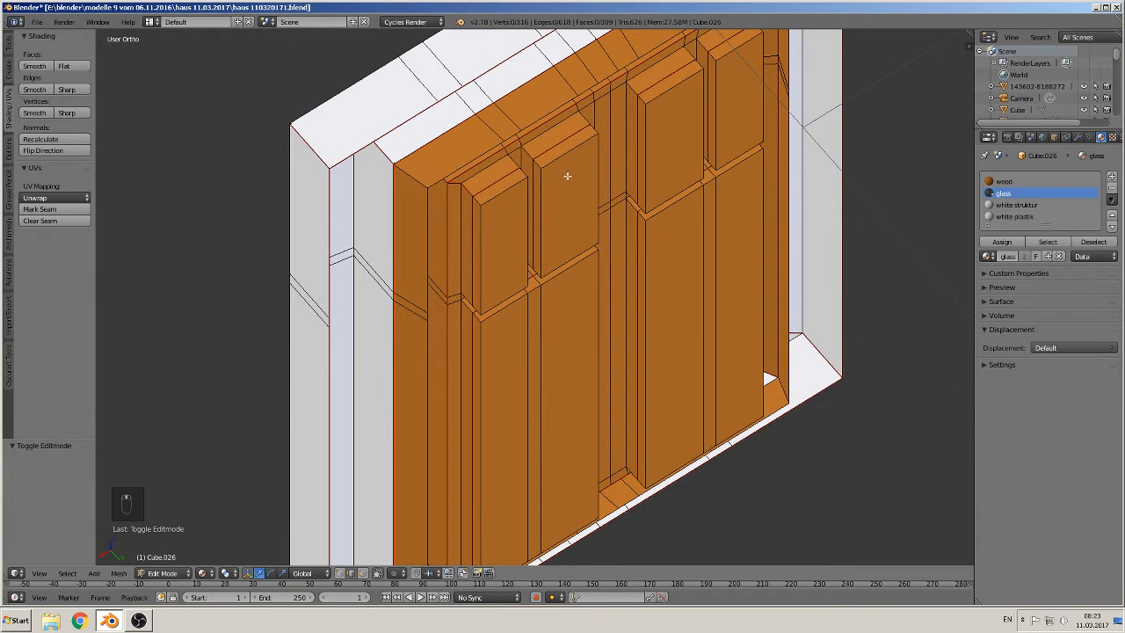
pyautogui.click(361, 573)
pyautogui.keyDown('alt'); pyautogui.rightClick(478, 200); pyautogui.keyUp('alt')
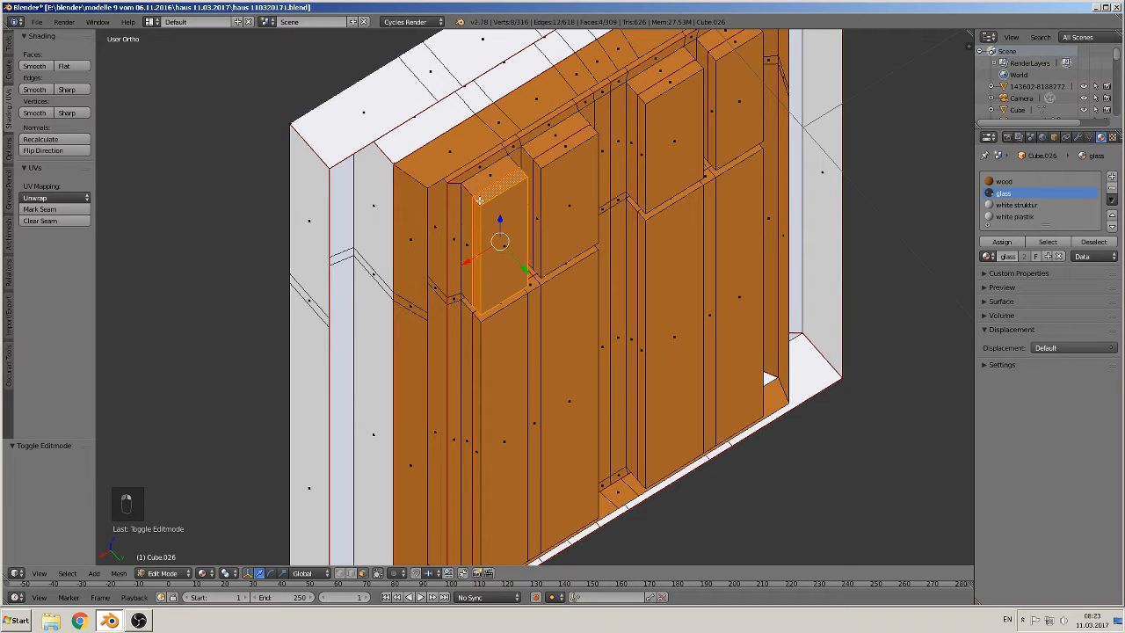
pyautogui.keyDown('alt'); pyautogui.keyDown('shift'); pyautogui.rightClick(537, 163); pyautogui.keyUp('shift'); pyautogui.keyUp('alt')
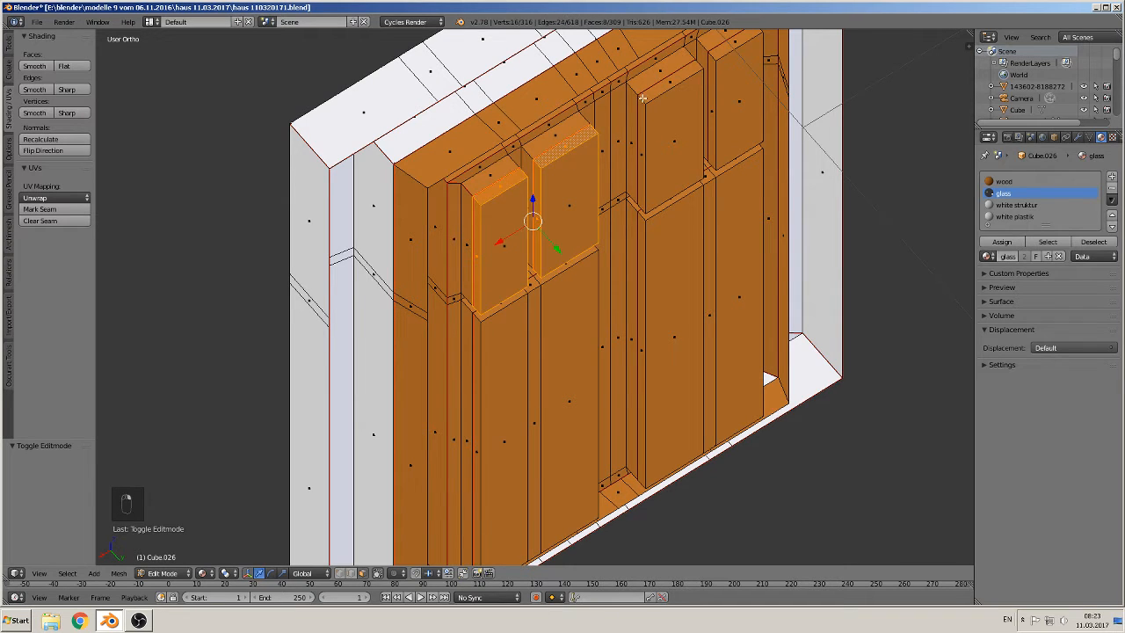
pyautogui.keyDown('alt'); pyautogui.keyDown('shift'); pyautogui.rightClick(676, 83); pyautogui.keyUp('shift'); pyautogui.keyUp('alt')
pyautogui.keyDown('alt'); pyautogui.keyDown('shift'); pyautogui.rightClick(716, 58); pyautogui.keyUp('shift'); pyautogui.keyUp('alt')
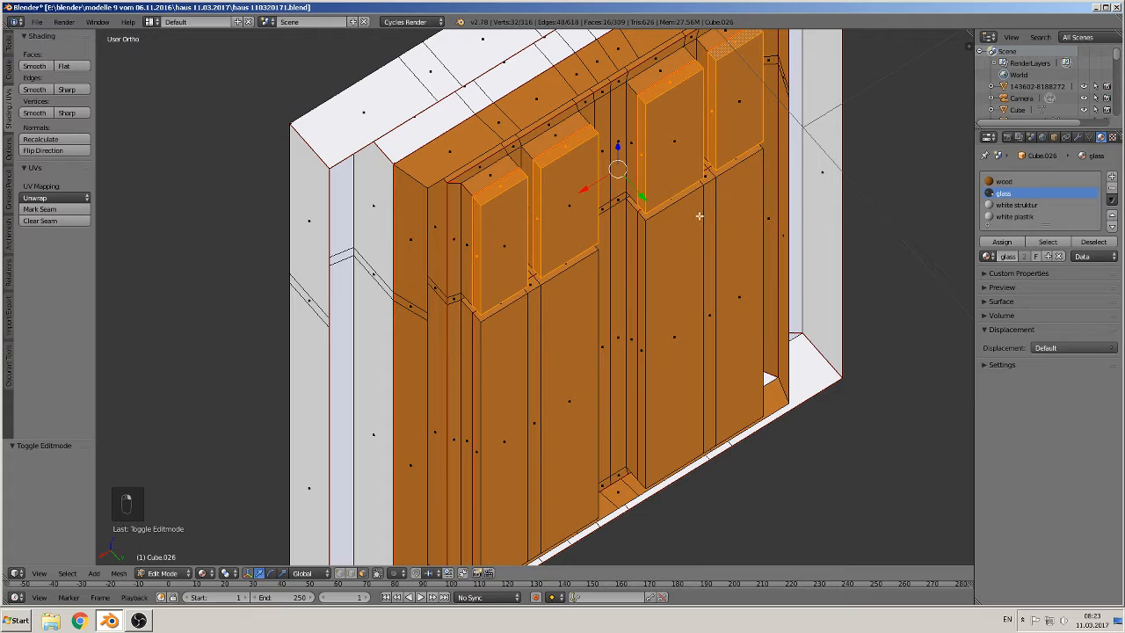
pyautogui.keyDown('alt'); pyautogui.keyDown('shift'); pyautogui.rightClick(642, 216); pyautogui.keyUp('shift'); pyautogui.keyUp('alt')
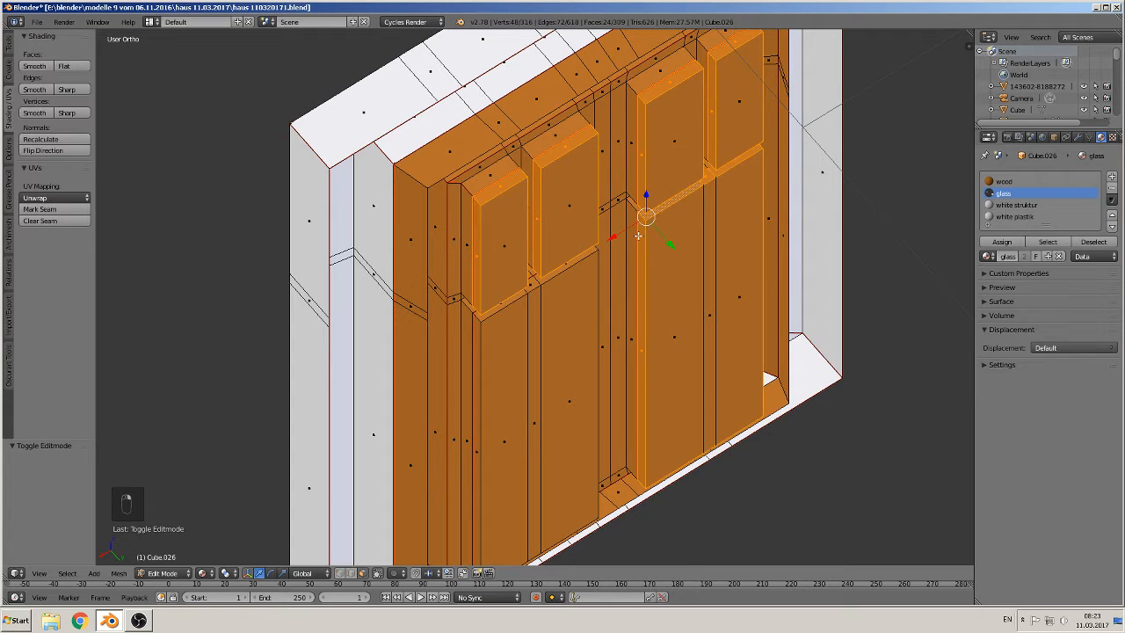
pyautogui.keyDown('alt'); pyautogui.keyDown('shift'); pyautogui.rightClick(479, 319); pyautogui.keyUp('shift'); pyautogui.keyUp('alt')
pyautogui.keyDown('shift'); pyautogui.rightClick(528, 364); pyautogui.keyUp('shift')
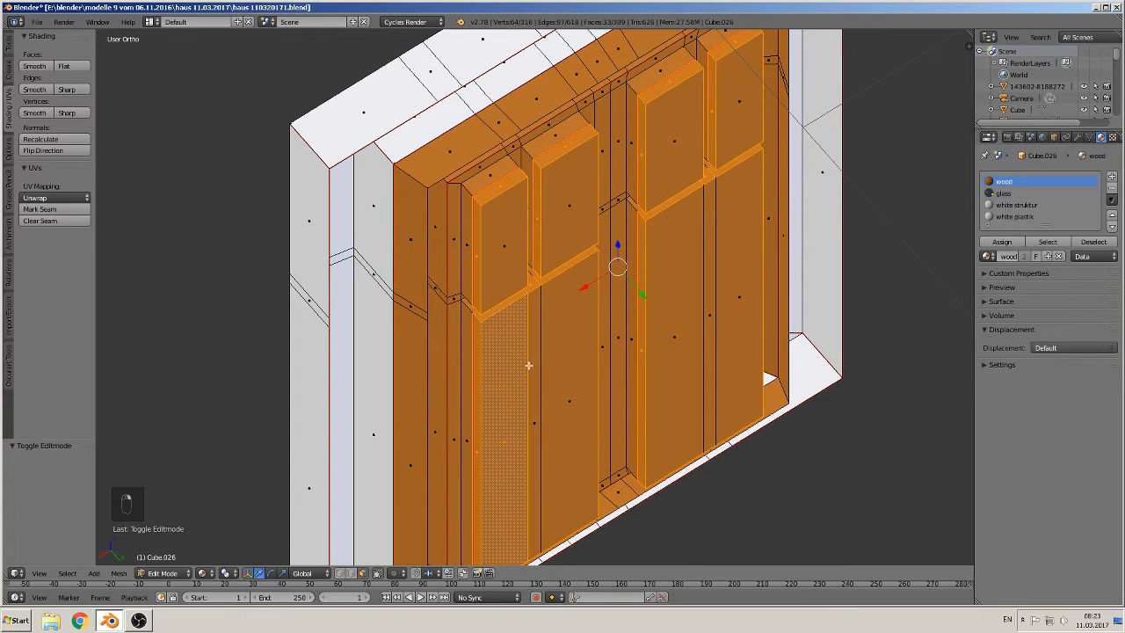
pyautogui.keyDown('shift'); pyautogui.rightClick(537, 361); pyautogui.keyUp('shift')
pyautogui.keyDown('shift'); pyautogui.rightClick(551, 351); pyautogui.keyUp('shift')
pyautogui.keyDown('shift'); pyautogui.rightClick(571, 228); pyautogui.keyUp('shift')
pyautogui.keyDown('shift'); pyautogui.rightClick(511, 245); pyautogui.keyUp('shift')
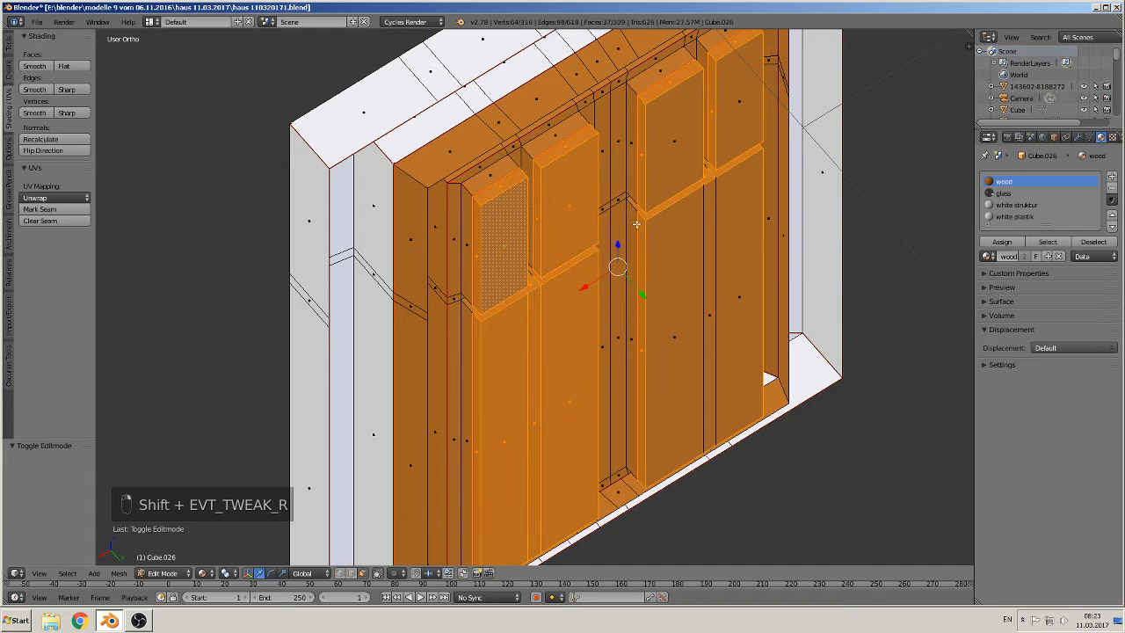
pyautogui.keyDown('shift'); pyautogui.rightClick(685, 170); pyautogui.keyUp('shift')
pyautogui.keyDown('shift'); pyautogui.rightClick(753, 171); pyautogui.keyUp('shift')
pyautogui.keyDown('shift'); pyautogui.rightClick(770, 137); pyautogui.keyUp('shift')
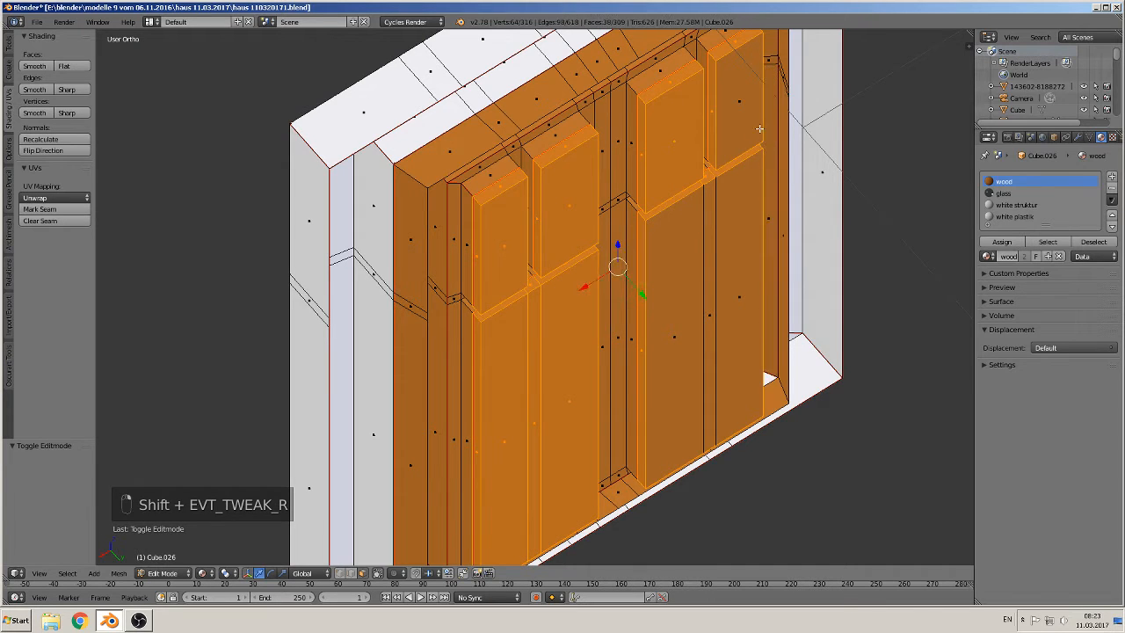
pyautogui.keyDown('shift'); pyautogui.rightClick(753, 130); pyautogui.keyUp('shift')
pyautogui.keyDown('shift'); pyautogui.rightClick(711, 229); pyautogui.keyUp('shift')
pyautogui.keyDown('shift'); pyautogui.rightClick(700, 245); pyautogui.keyUp('shift')
pyautogui.keyDown('shift'); pyautogui.rightClick(729, 235); pyautogui.keyUp('shift')
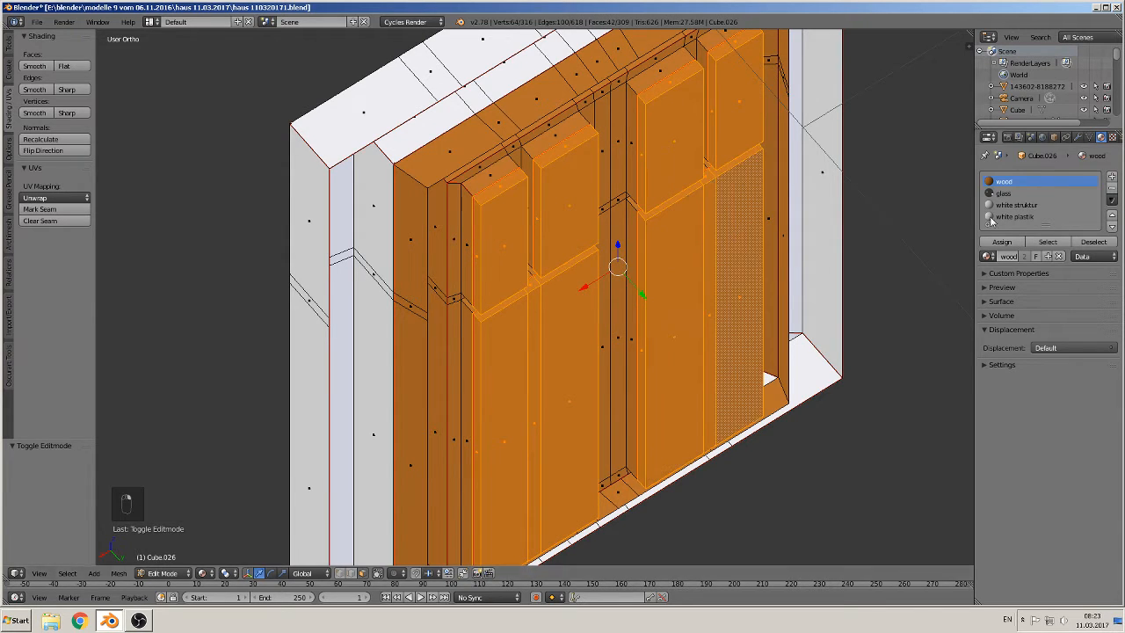
pyautogui.click(1007, 194)
pyautogui.click(1002, 242)
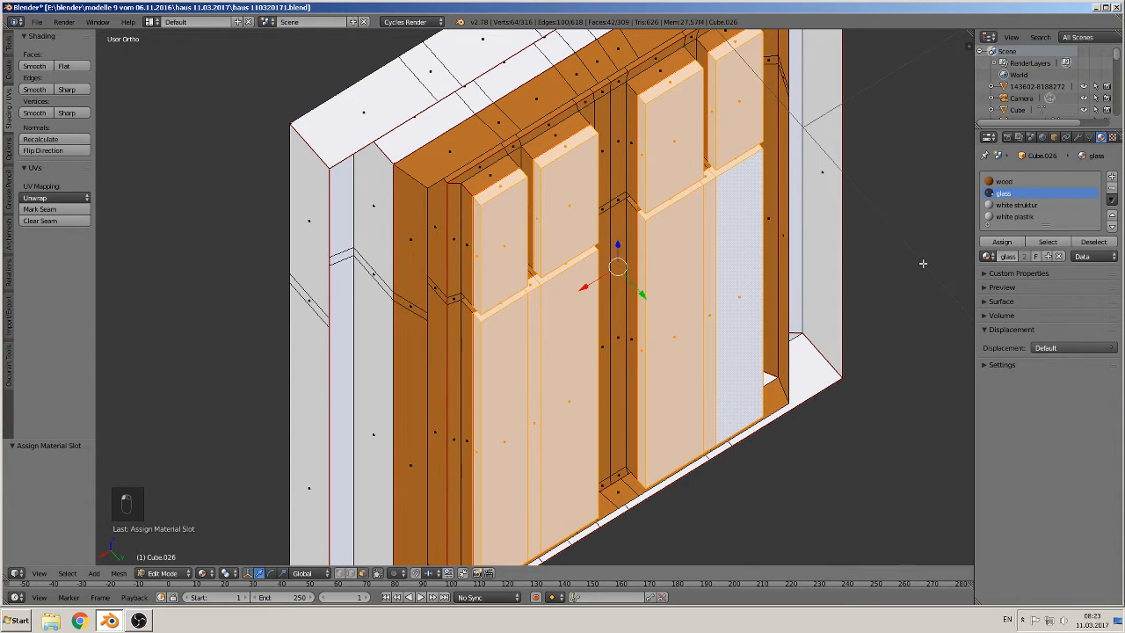
pyautogui.scroll(-3, 740, 326)
pyautogui.press('Tab')
# Step: In Edit Mode on the tall window, select its pane faces and assign them the glass material
pyautogui.moveTo(598, 366); pyautogui.dragTo(801, 313, button='middle')
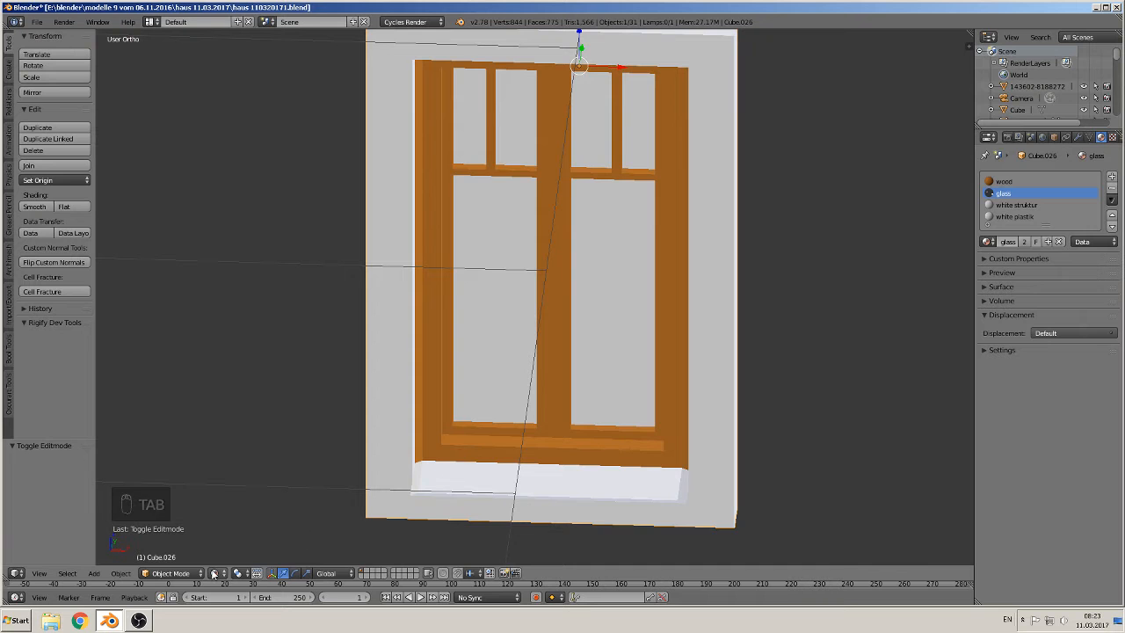
pyautogui.scroll(-6, 798, 292)
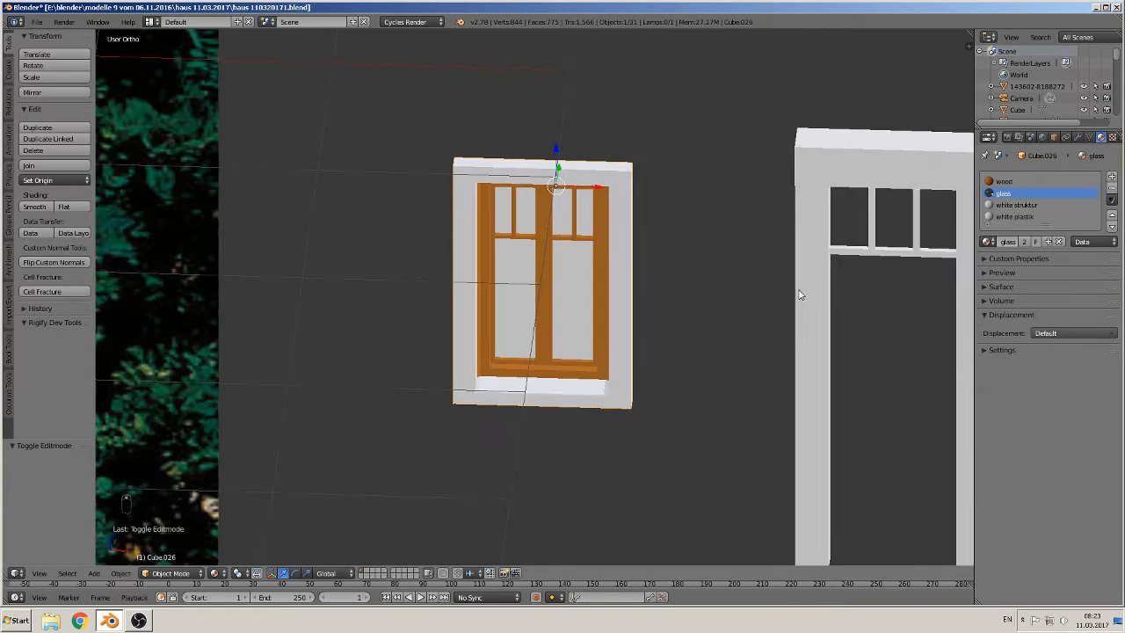
pyautogui.keyDown('shift'); pyautogui.moveTo(808, 275); pyautogui.dragTo(580, 227, button='middle'); pyautogui.keyUp('shift')
pyautogui.rightClick(761, 216)
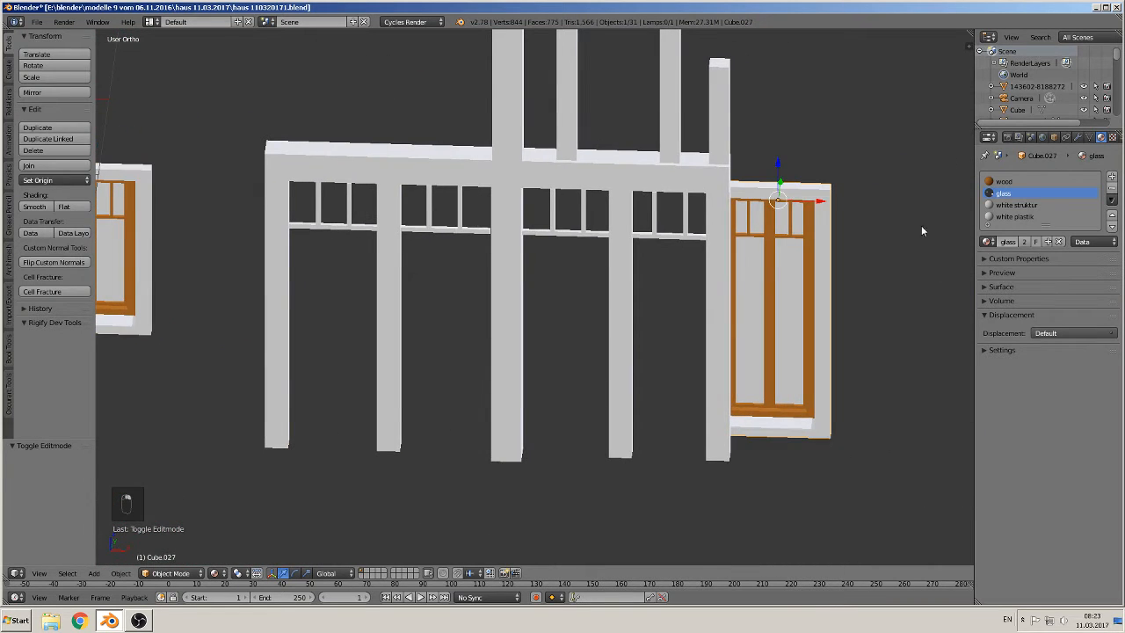
pyautogui.moveTo(921, 230); pyautogui.dragTo(556, 309, button='middle')
pyautogui.press('Tab')
pyautogui.scroll(5, 745, 301)
pyautogui.moveTo(746, 301); pyautogui.dragTo(429, 289, button='middle')
pyautogui.moveTo(703, 292); pyautogui.dragTo(388, 282, button='middle')
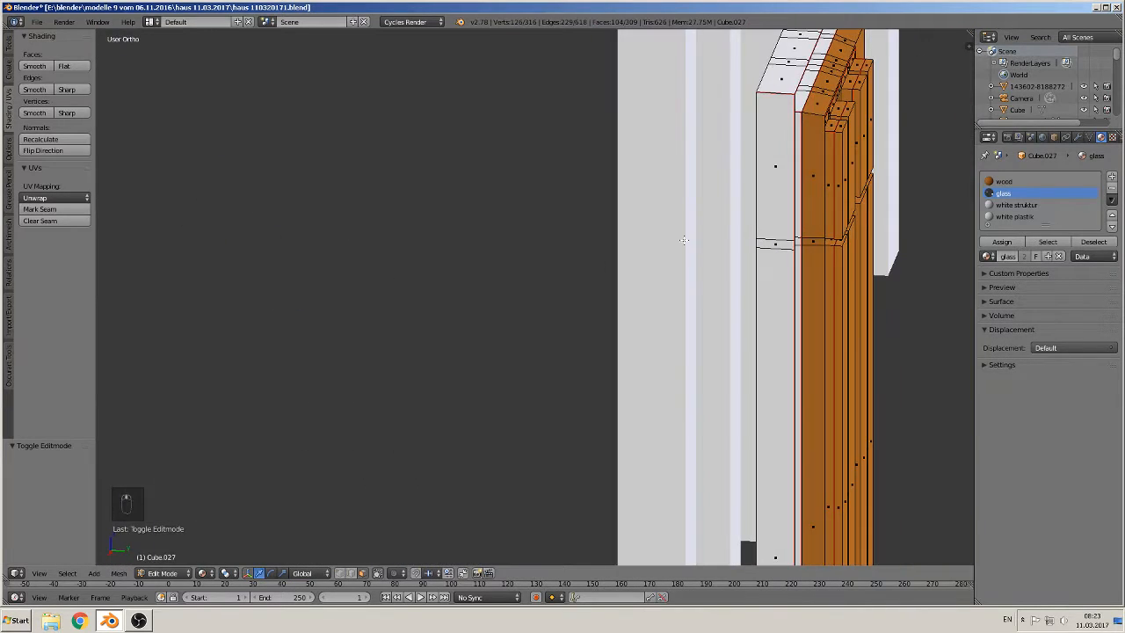
pyautogui.moveTo(683, 239); pyautogui.dragTo(441, 259, button='middle')
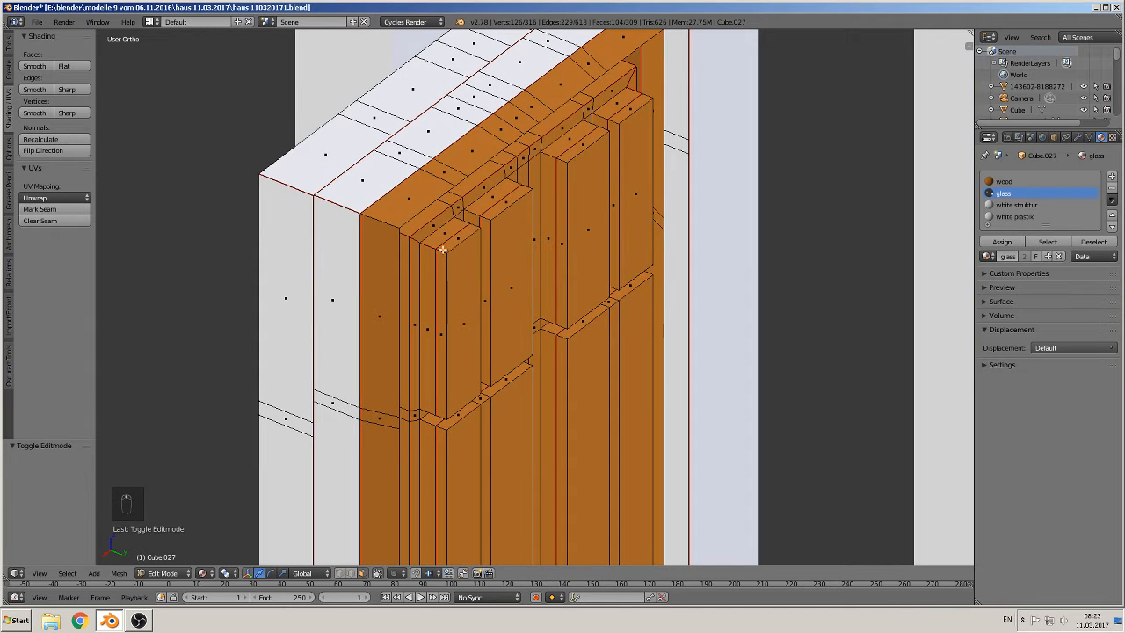
pyautogui.press('l')
pyautogui.press('l')
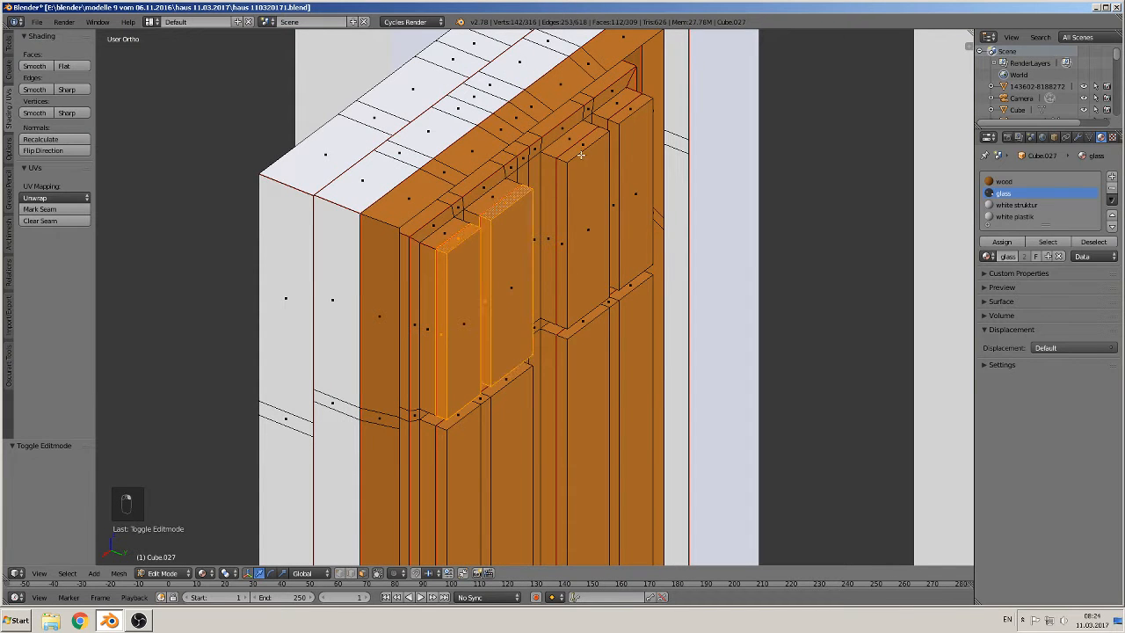
pyautogui.press('l')
pyautogui.keyDown('alt'); pyautogui.keyDown('shift'); pyautogui.rightClick(617, 118); pyautogui.keyUp('shift'); pyautogui.keyUp('alt')
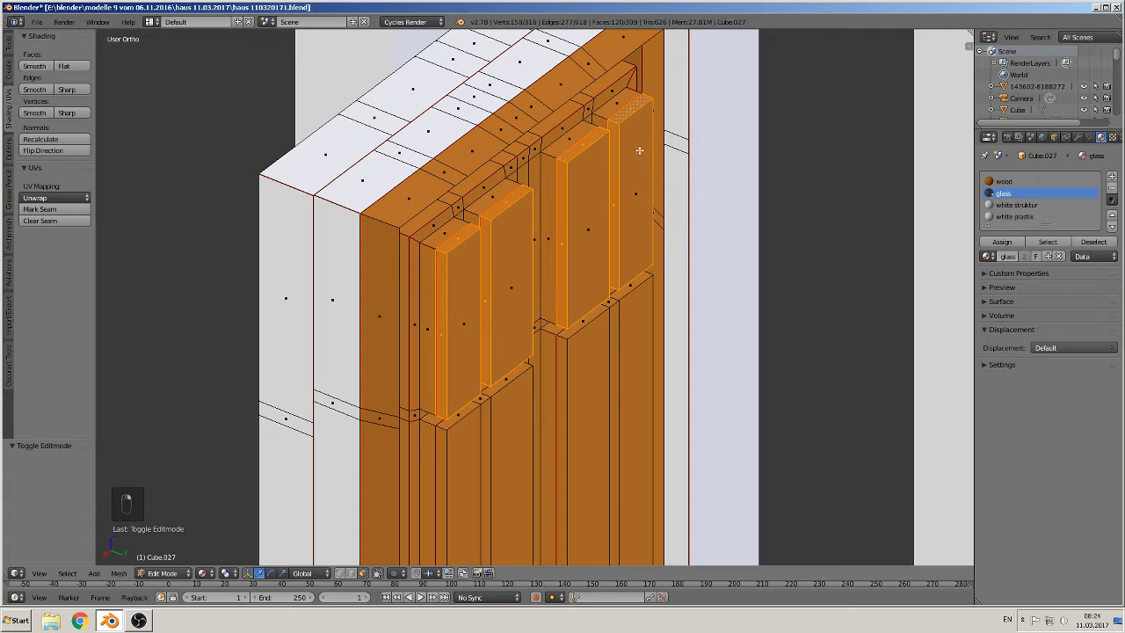
pyautogui.keyDown('shift'); pyautogui.rightClick(638, 156); pyautogui.keyUp('shift')
pyautogui.keyDown('shift'); pyautogui.rightClick(580, 213); pyautogui.keyUp('shift')
pyautogui.keyDown('shift'); pyautogui.rightClick(515, 262); pyautogui.keyUp('shift')
pyautogui.keyDown('shift'); pyautogui.rightClick(465, 318); pyautogui.keyUp('shift')
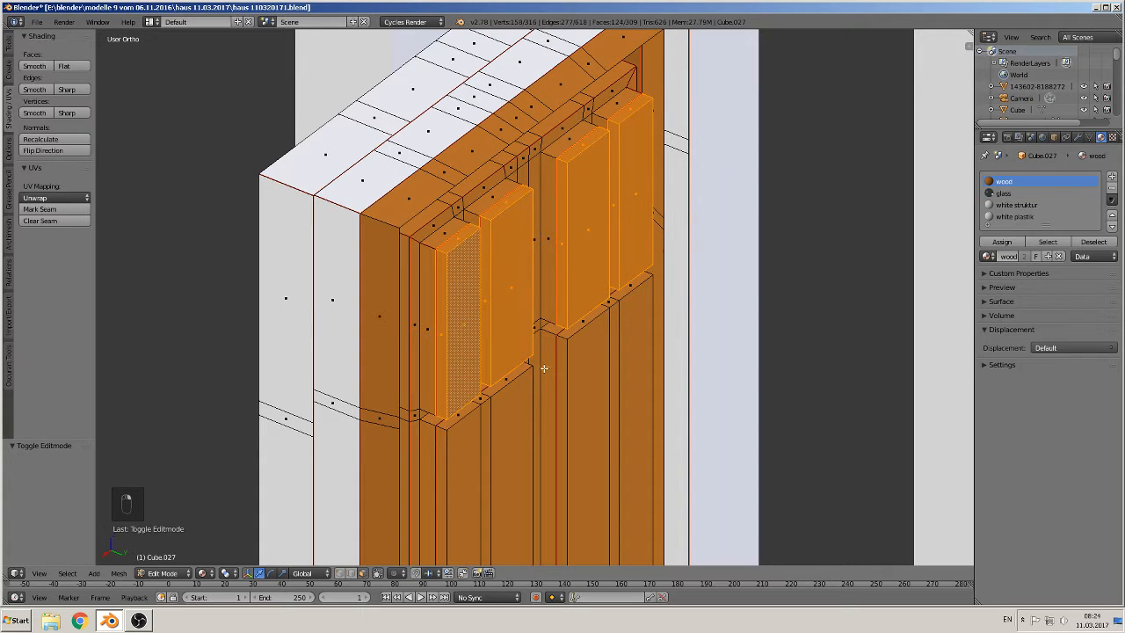
pyautogui.keyDown('shift'); pyautogui.moveTo(542, 369); pyautogui.dragTo(540, 196, button='middle'); pyautogui.keyUp('shift')
pyautogui.keyDown('alt'); pyautogui.keyDown('shift'); pyautogui.rightClick(440, 258); pyautogui.keyUp('shift'); pyautogui.keyUp('alt')
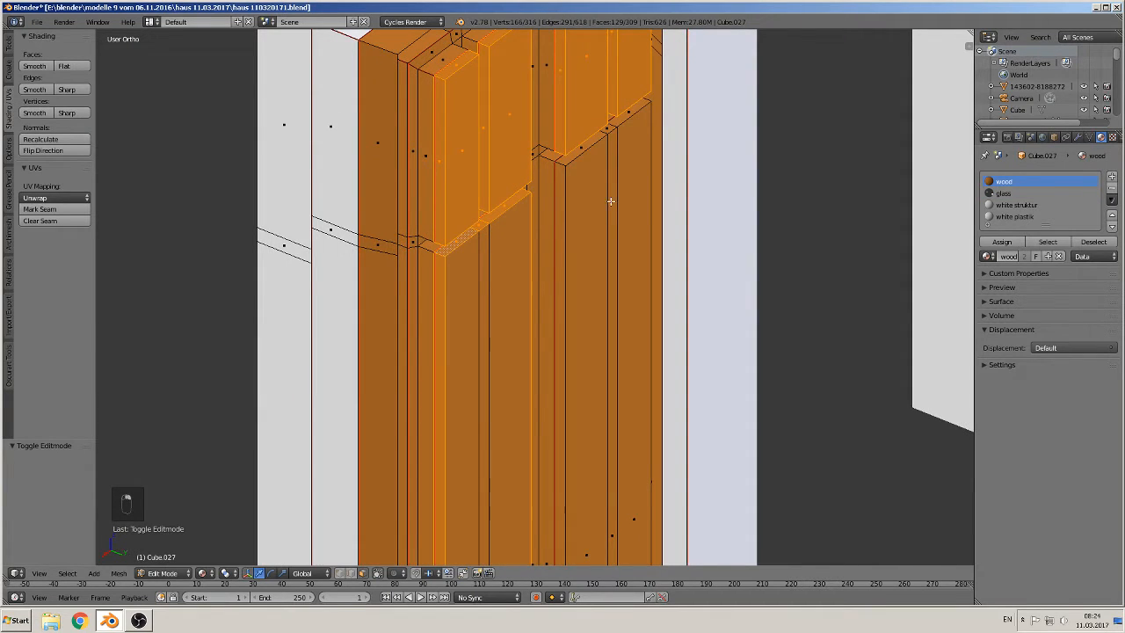
pyautogui.keyDown('alt'); pyautogui.keyDown('shift'); pyautogui.rightClick(564, 164); pyautogui.keyUp('shift'); pyautogui.keyUp('alt')
pyautogui.keyDown('shift'); pyautogui.rightClick(584, 213); pyautogui.keyUp('shift')
pyautogui.keyDown('shift'); pyautogui.rightClick(607, 212); pyautogui.keyUp('shift')
pyautogui.keyDown('shift'); pyautogui.rightClick(616, 210); pyautogui.keyUp('shift')
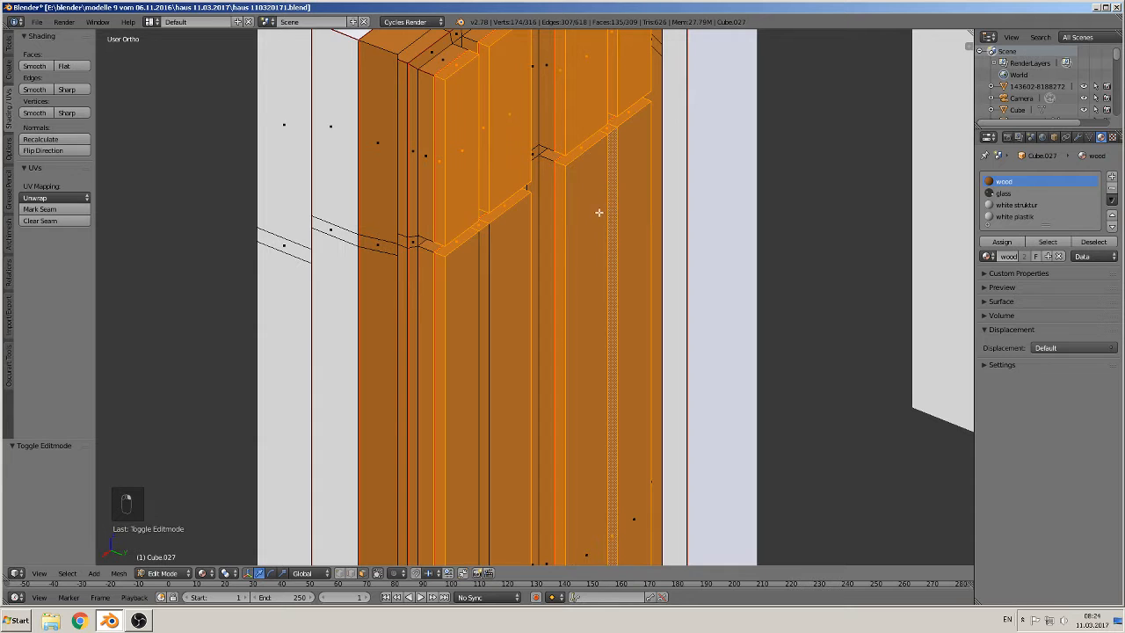
pyautogui.keyDown('shift'); pyautogui.rightClick(599, 213); pyautogui.keyUp('shift')
pyautogui.keyDown('shift'); pyautogui.rightClick(630, 193); pyautogui.keyUp('shift')
pyautogui.keyDown('shift'); pyautogui.rightClick(513, 274); pyautogui.keyUp('shift')
pyautogui.keyDown('shift'); pyautogui.rightClick(478, 293); pyautogui.keyUp('shift')
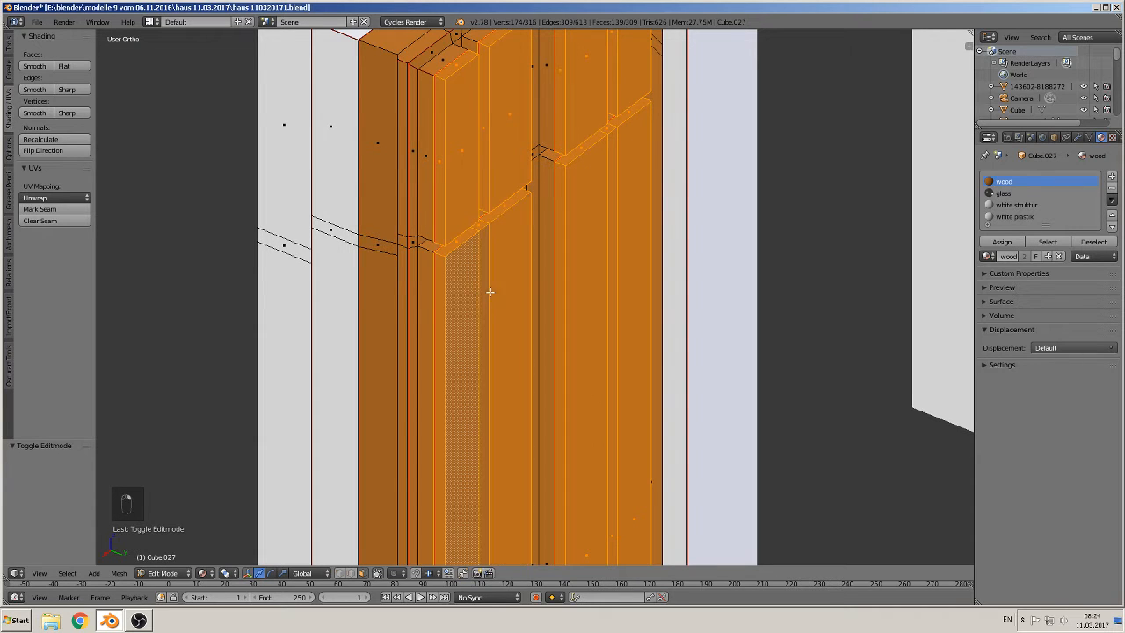
pyautogui.keyDown('shift'); pyautogui.rightClick(492, 292); pyautogui.keyUp('shift')
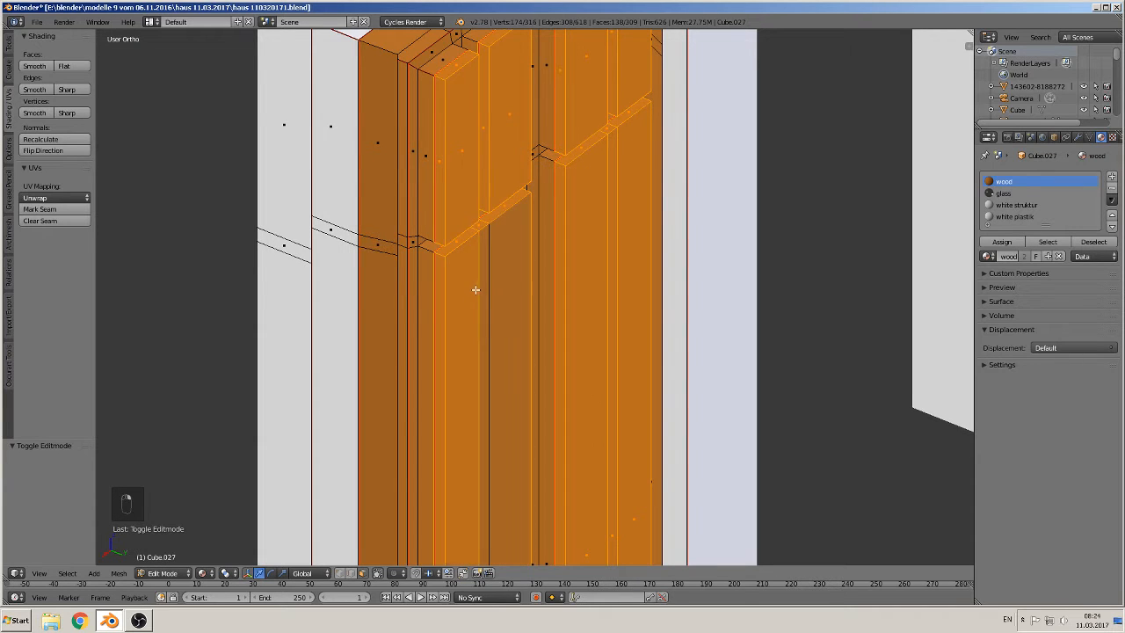
pyautogui.click(1004, 193)
pyautogui.click(1002, 242)
# Step: Leave Edit Mode, deselect everything and save the blend file
pyautogui.scroll(-3, 606, 249)
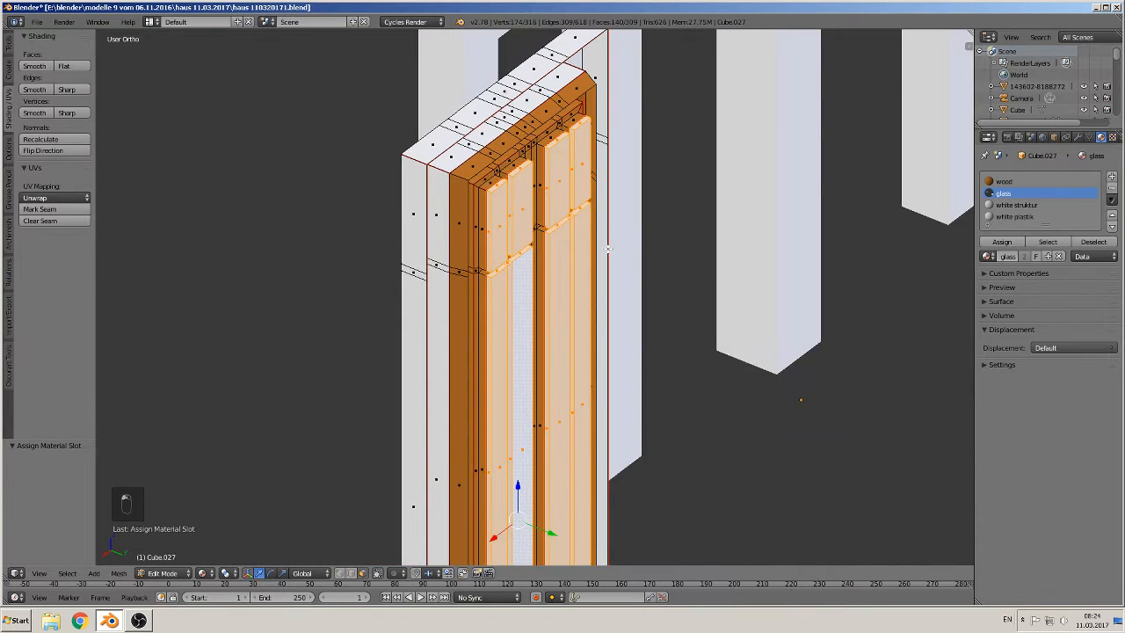
pyautogui.scroll(-2, 606, 249)
pyautogui.press('Tab')
pyautogui.moveTo(643, 248); pyautogui.dragTo(716, 244, button='middle')
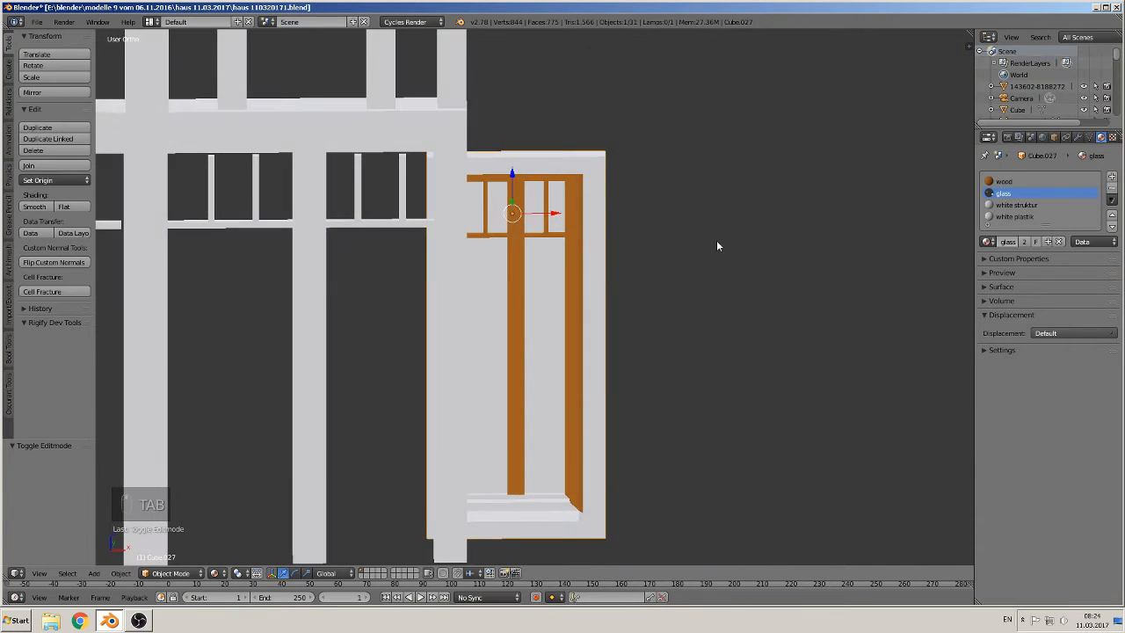
pyautogui.scroll(-2, 716, 246)
pyautogui.press('a')
pyautogui.press('a')
pyautogui.click(37, 21)
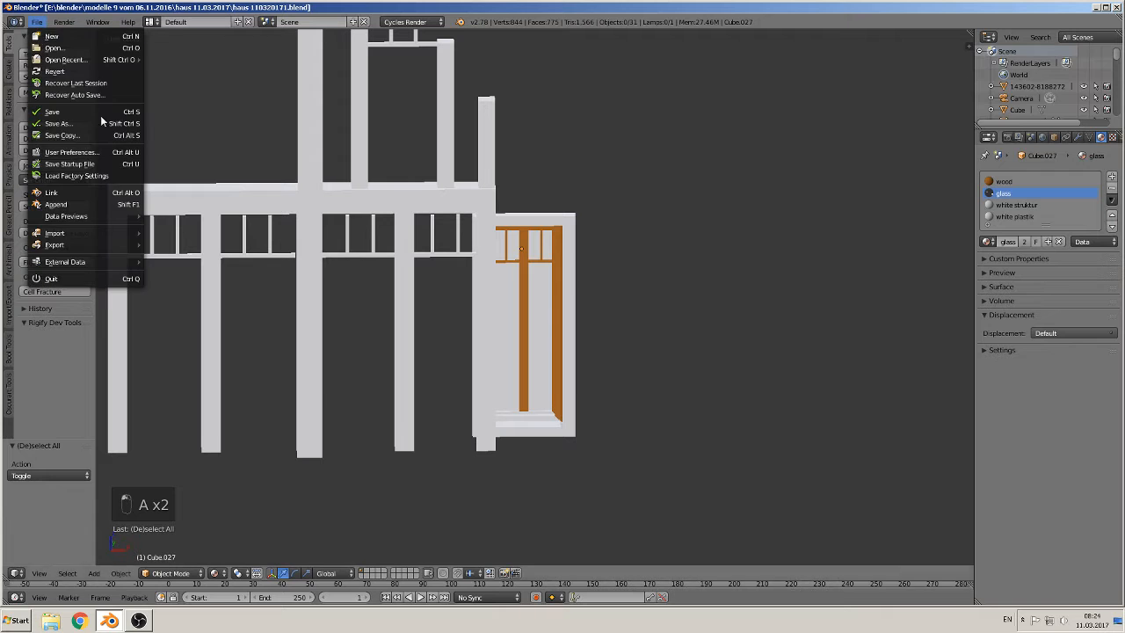
pyautogui.click(93, 113)
# Step: Preview the windows in rendered viewport shading, then switch the viewport to Material shading
pyautogui.scroll(2, 434, 248)
pyautogui.moveTo(433, 248); pyautogui.dragTo(362, 272, button='middle')
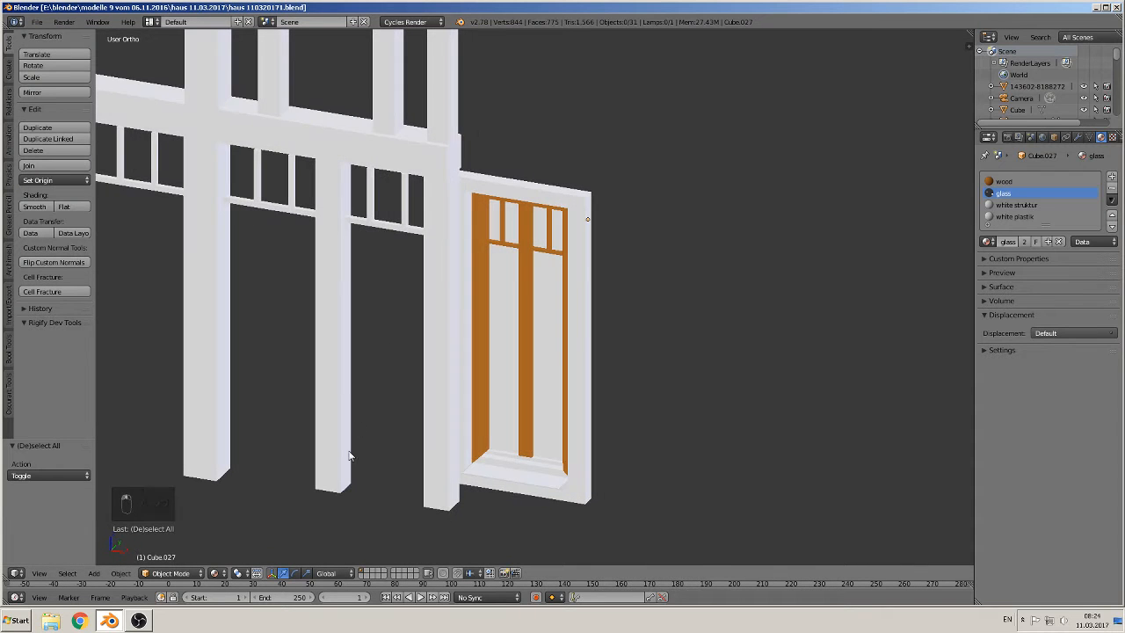
pyautogui.click(219, 573)
pyautogui.click(249, 492)
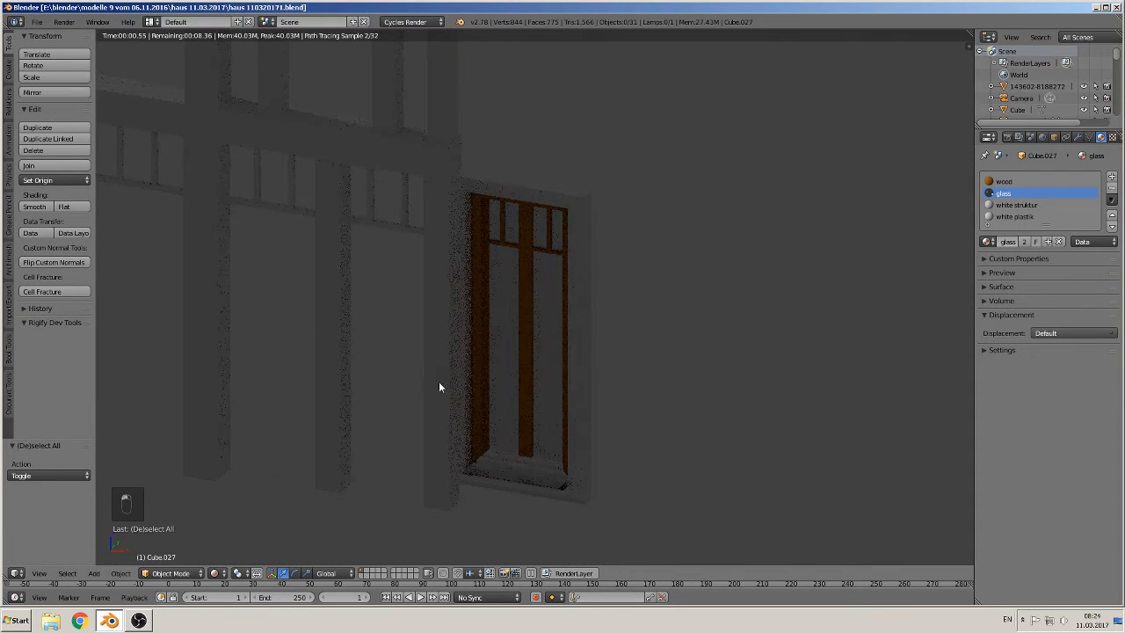
pyautogui.moveTo(440, 386)
pyautogui.mouseDown(button='middle')
pyautogui.moveTo(522, 344)
pyautogui.moveTo(381, 348)
pyautogui.moveTo(281, 411)
pyautogui.moveTo(627, 342)
pyautogui.moveTo(315, 390)
pyautogui.moveTo(381, 363)
pyautogui.moveTo(474, 384)
pyautogui.moveTo(456, 376)
pyautogui.mouseUp(button='middle')
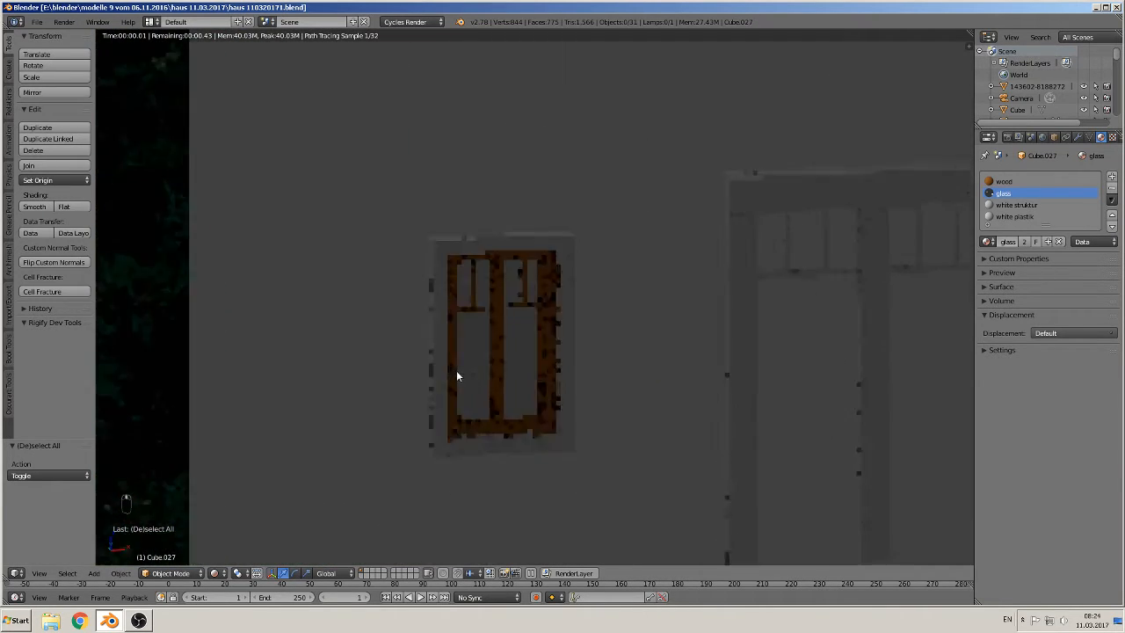
pyautogui.click(213, 572)
pyautogui.click(236, 502)
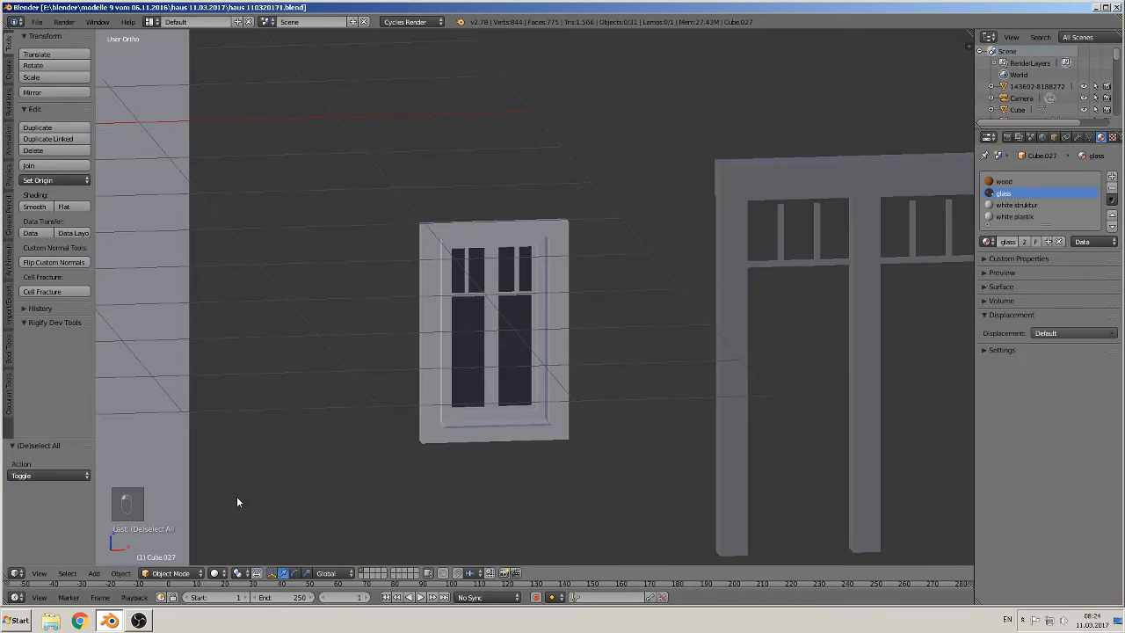
pyautogui.click(213, 573)
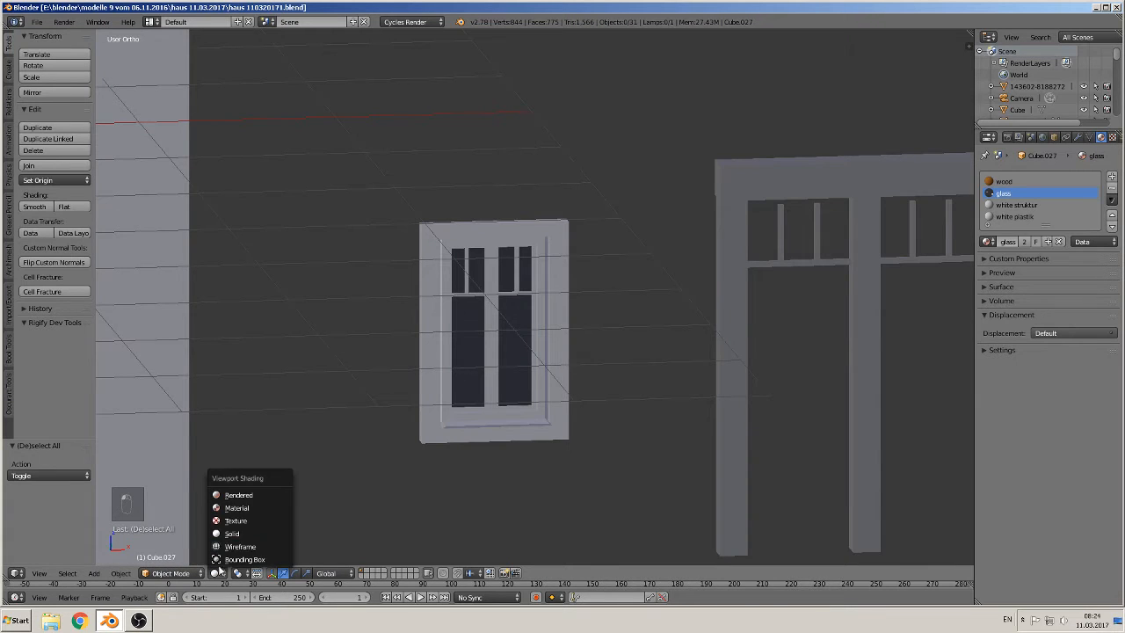
pyautogui.click(225, 512)
# Step: Switch to front view and move the tall window along X by about 1.0 to the right
pyautogui.scroll(-2, 440, 390)
pyautogui.press('KP_1')
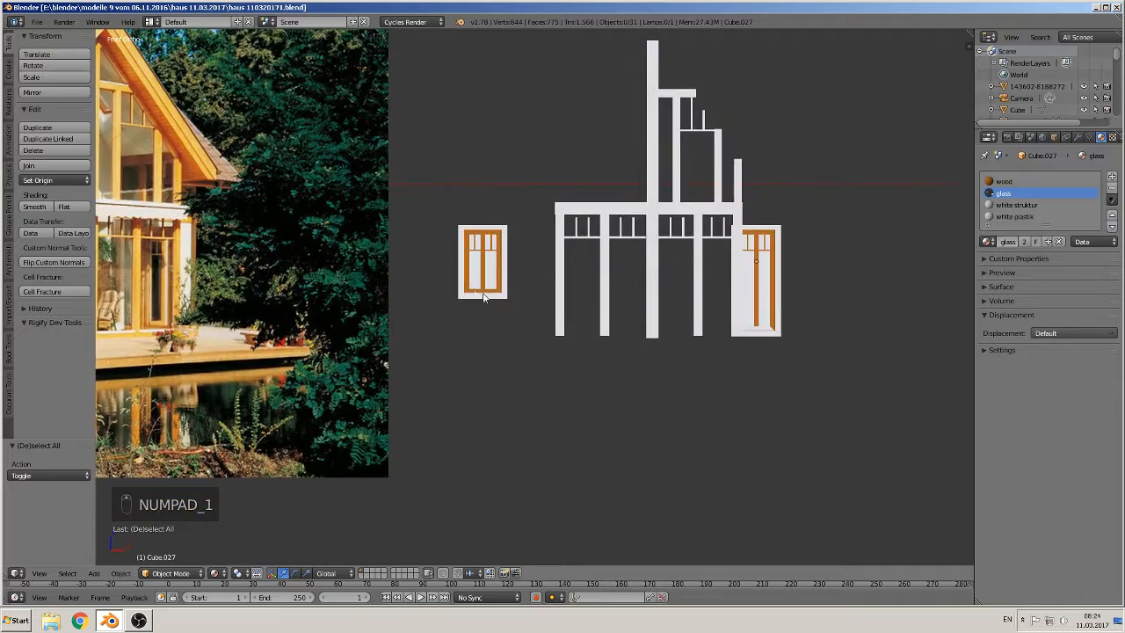
pyautogui.scroll(-2, 473, 292)
pyautogui.scroll(-2, 475, 295)
pyautogui.keyDown('shift'); pyautogui.moveTo(591, 324); pyautogui.dragTo(685, 353, button='middle'); pyautogui.keyUp('shift')
pyautogui.scroll(3, 744, 351)
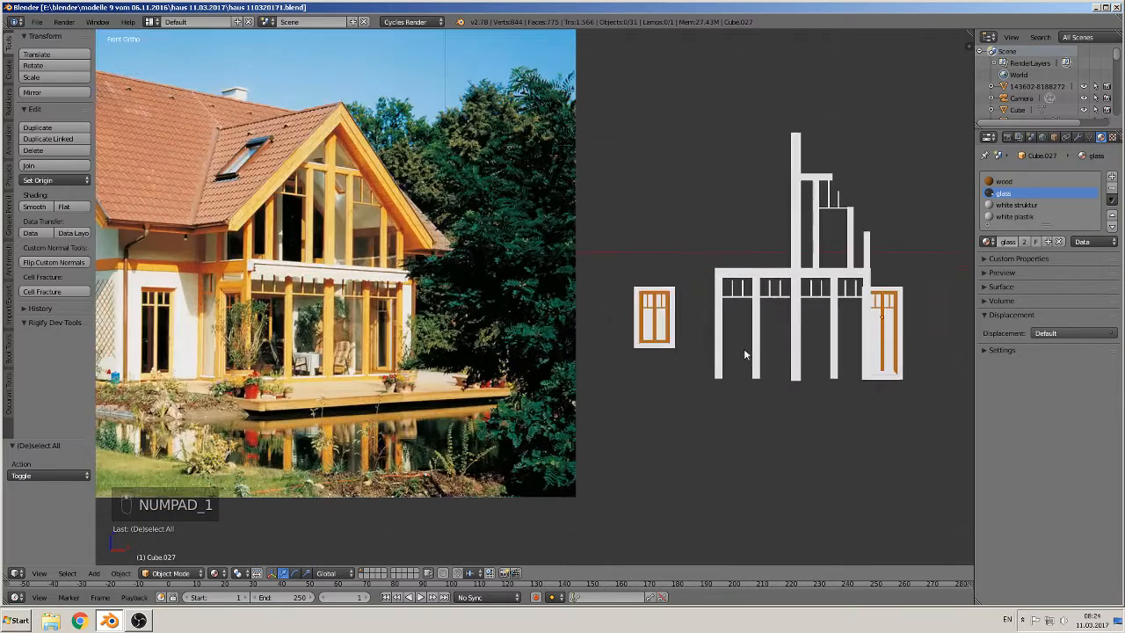
pyautogui.scroll(-3, 639, 323)
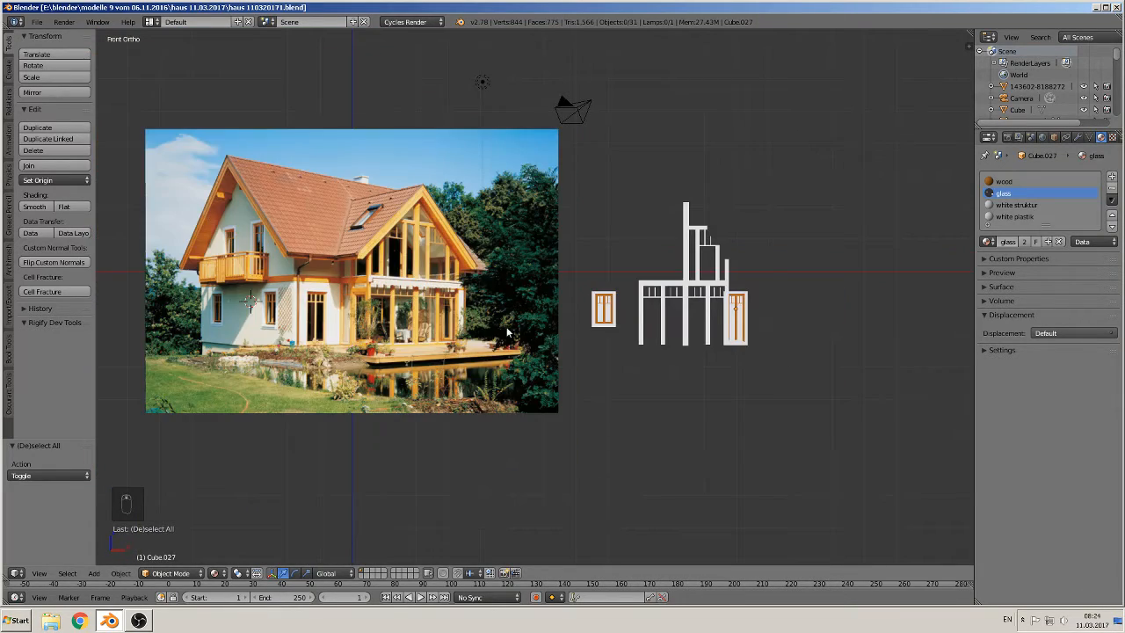
pyautogui.scroll(1, 509, 330)
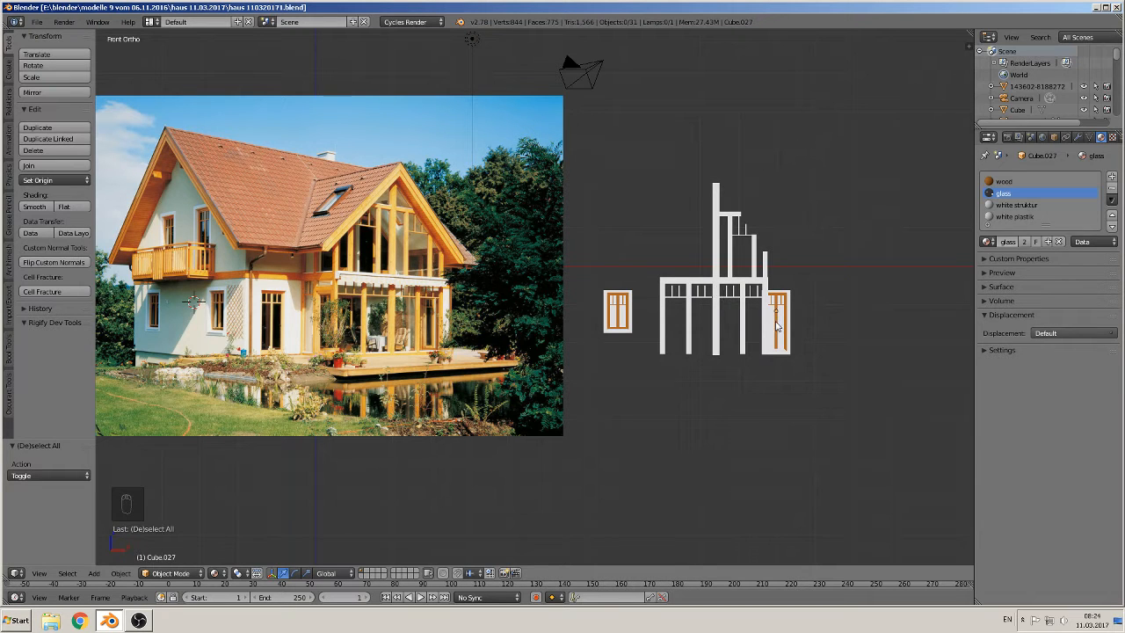
pyautogui.press('g')
pyautogui.press('x')
pyautogui.click(815, 315)
# Step: Duplicate the small window and move the copy along X about 0.9 to its left
pyautogui.scroll(3, 378, 346)
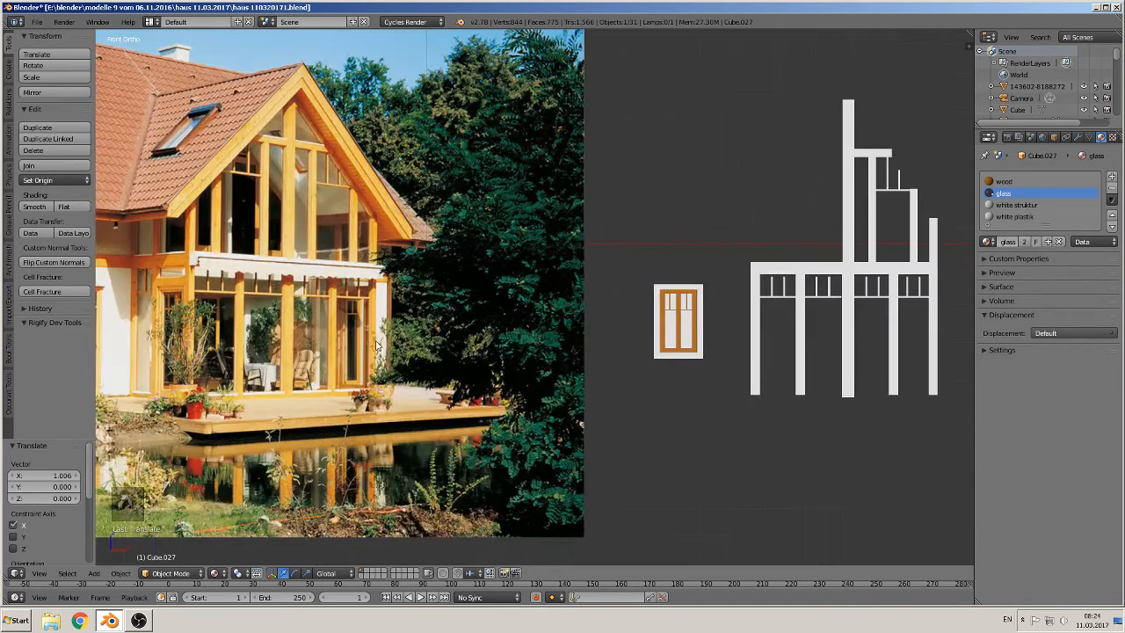
pyautogui.scroll(-2, 151, 332)
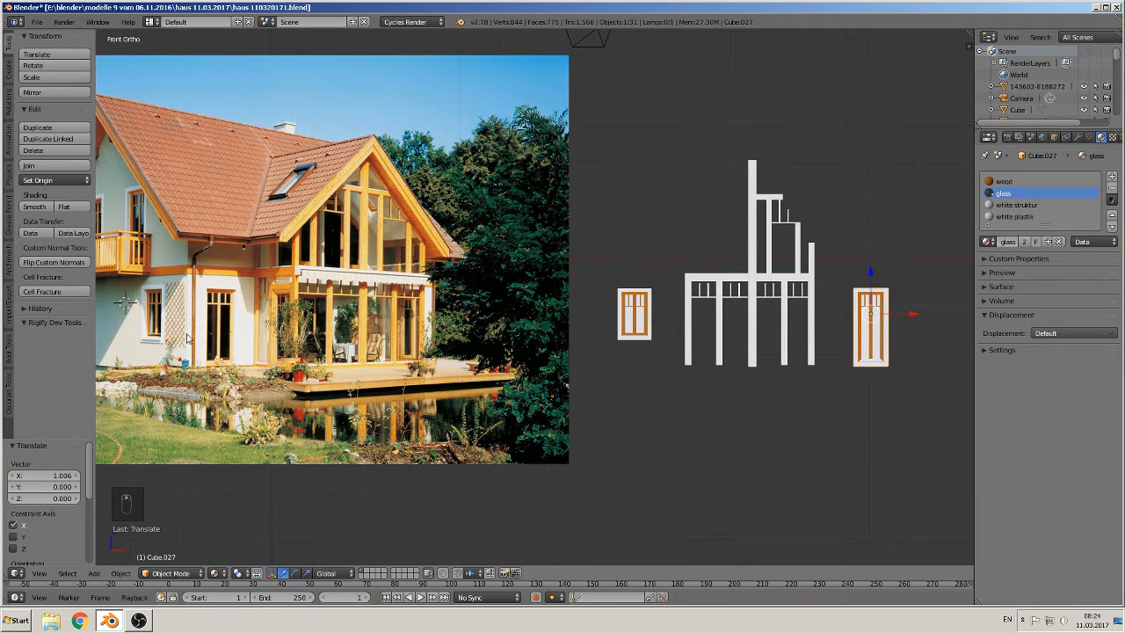
pyautogui.rightClick(629, 315)
pyautogui.scroll(-1, 123, 328)
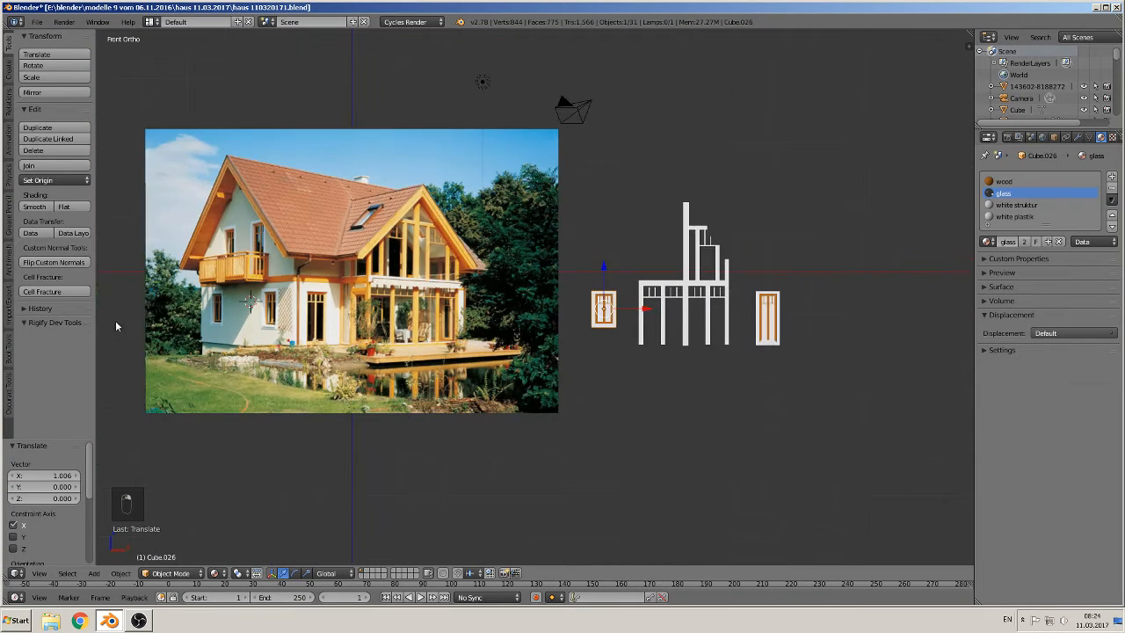
pyautogui.hotkey('shift', 'd')
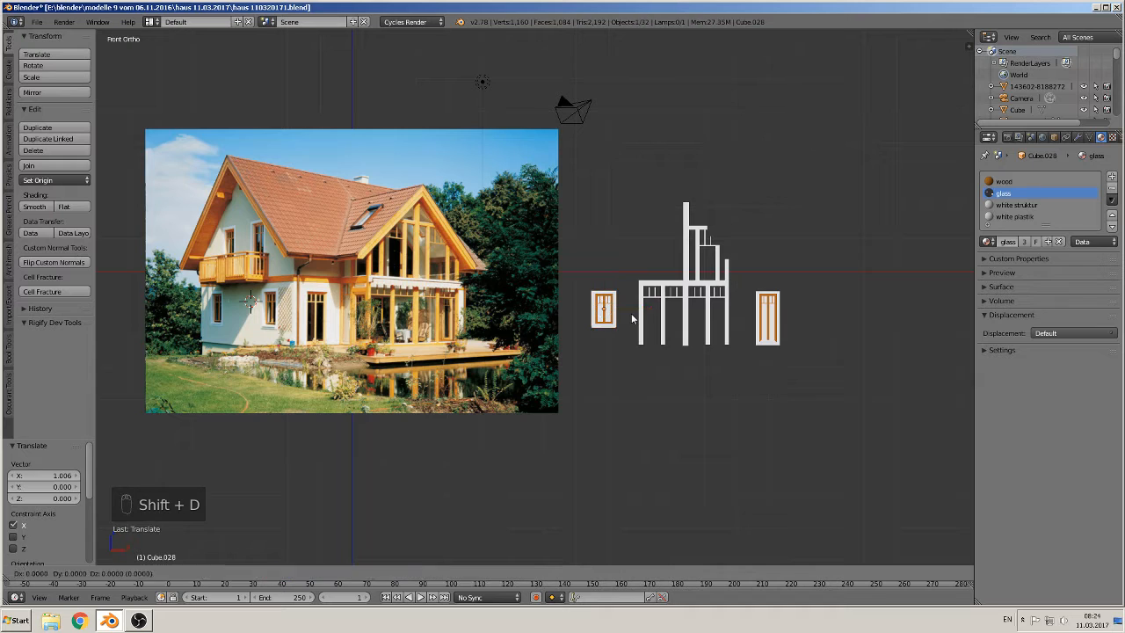
pyautogui.click(617, 308)
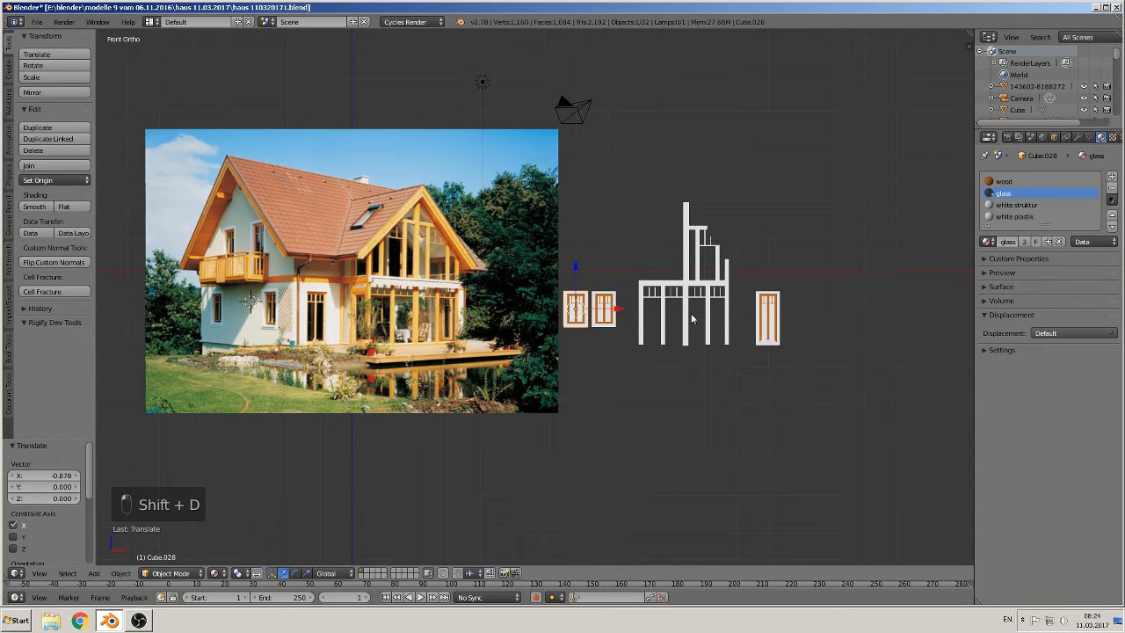
# Step: Duplicate the tall window and move the copy along X beside the small windows near the central frame
pyautogui.rightClick(768, 320)
pyautogui.hotkey('shift', 'd')
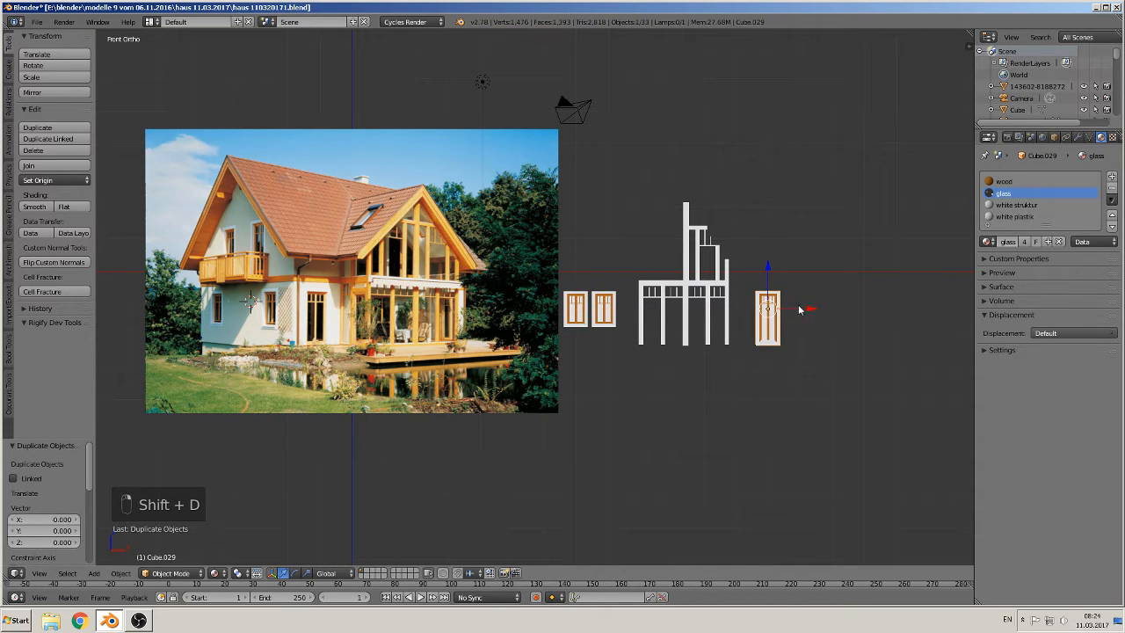
pyautogui.click(661, 323)
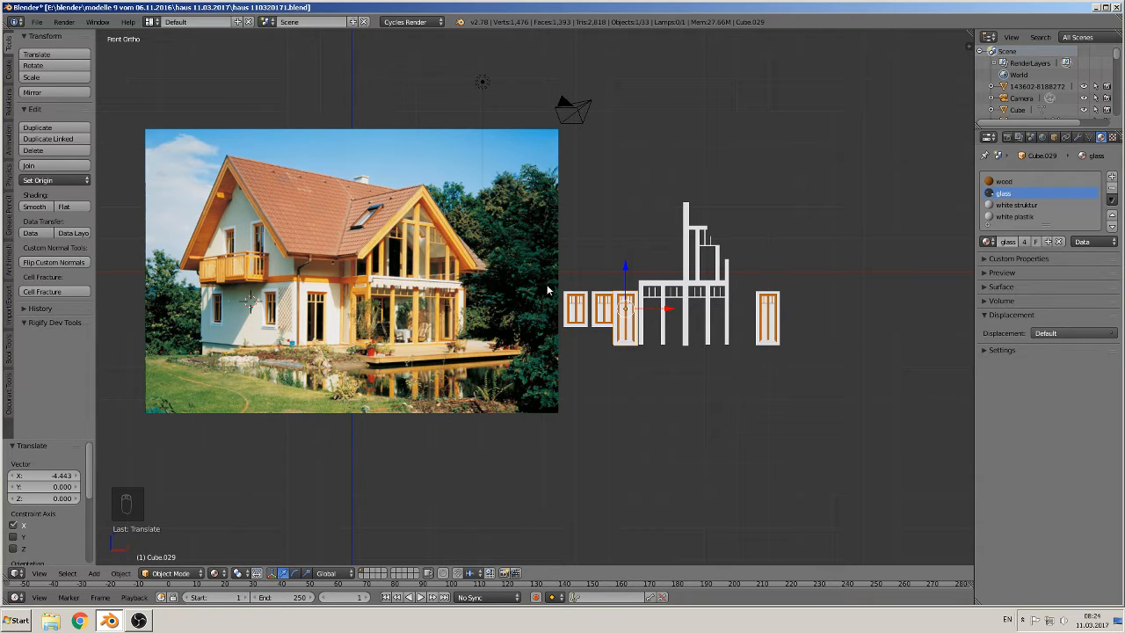
# Step: Duplicate that tall window copy and move the new copy straight up to the upper floor
pyautogui.hotkey('shift', 'd')
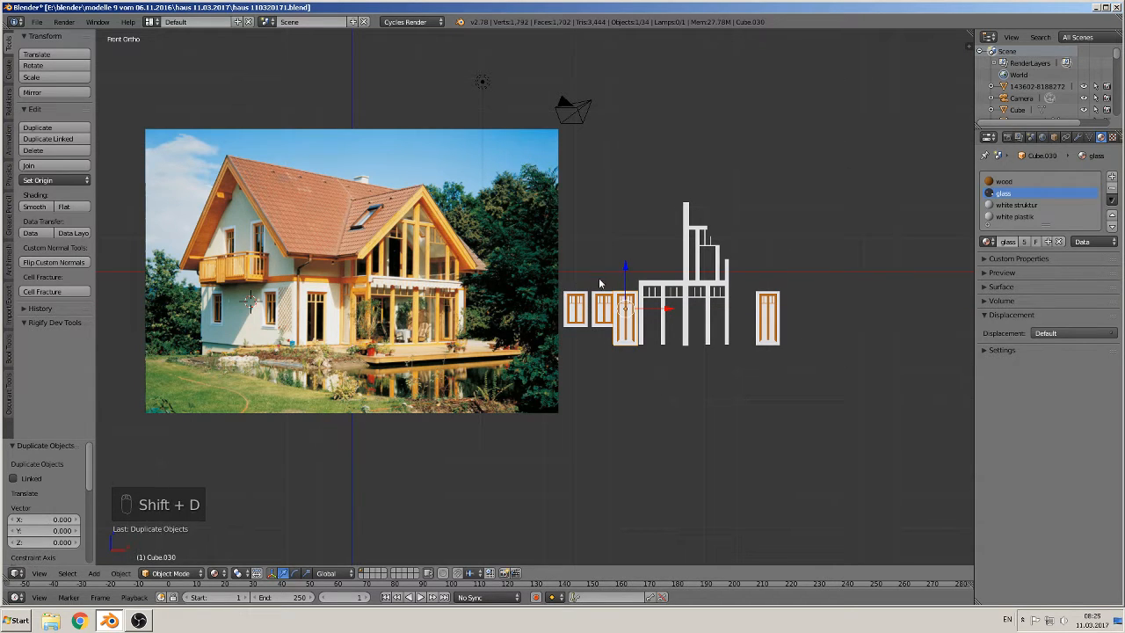
pyautogui.click(628, 276)
pyautogui.moveTo(627, 264); pyautogui.dragTo(637, 182)
# Step: Duplicate the upper tall window and move the copy along X about 0.9 to its left
pyautogui.hotkey('shift', 'd')
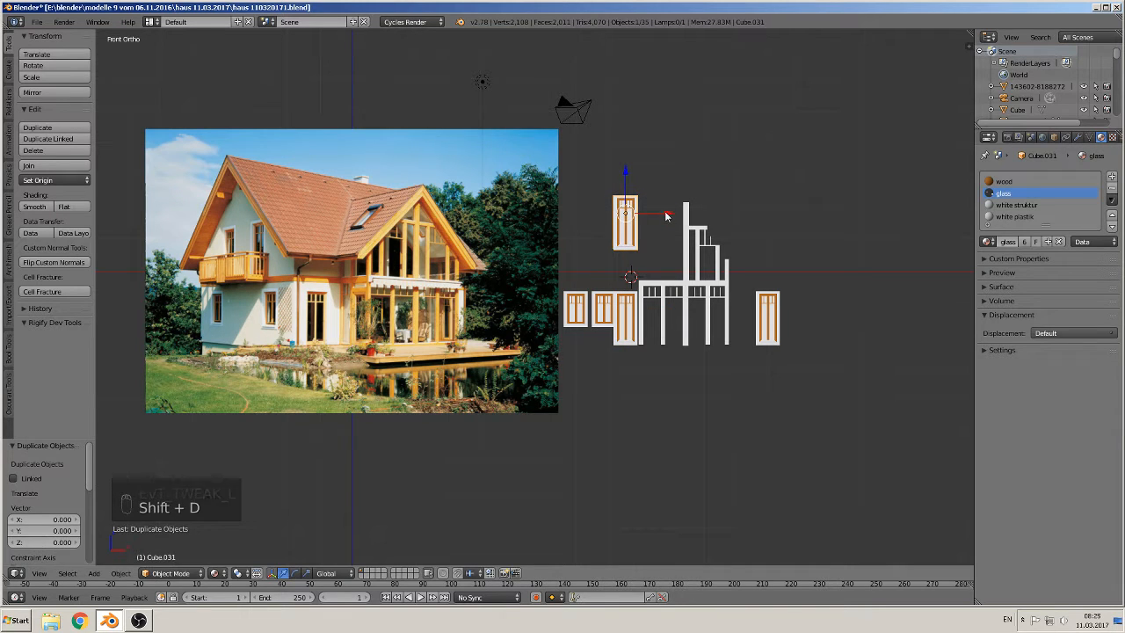
pyautogui.press('x')
pyautogui.click(636, 218)
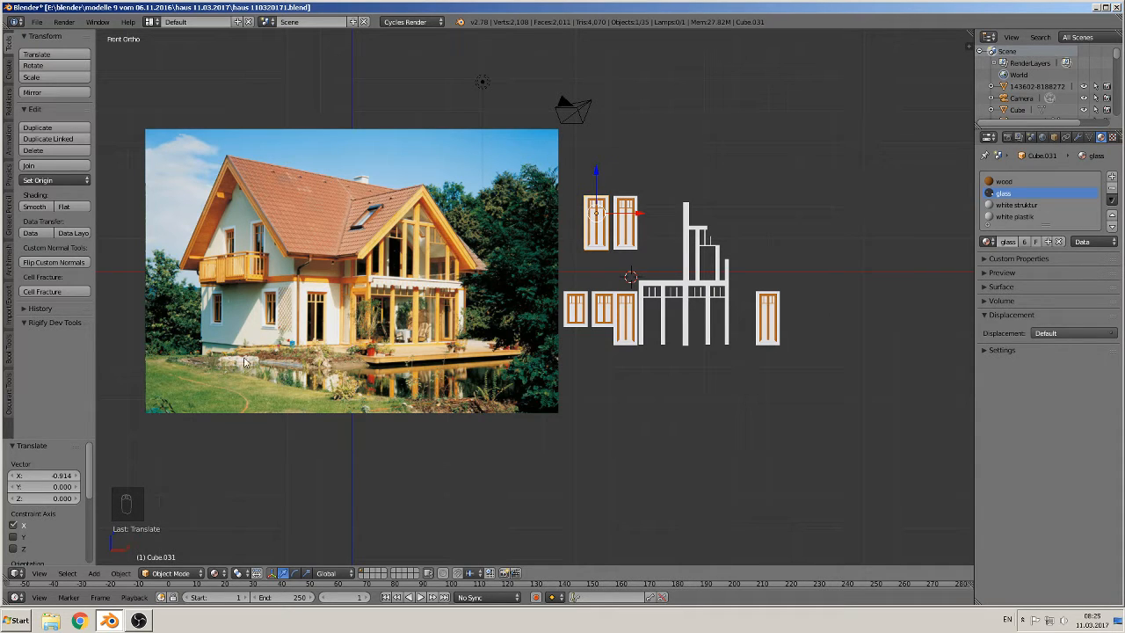
# Step: Select the two upper tall windows and two lower windows, duplicate them and move the copies along X about 8.4
pyautogui.keyDown('shift'); pyautogui.rightClick(631, 223); pyautogui.keyUp('shift')
pyautogui.keyDown('shift'); pyautogui.rightClick(575, 311); pyautogui.keyUp('shift')
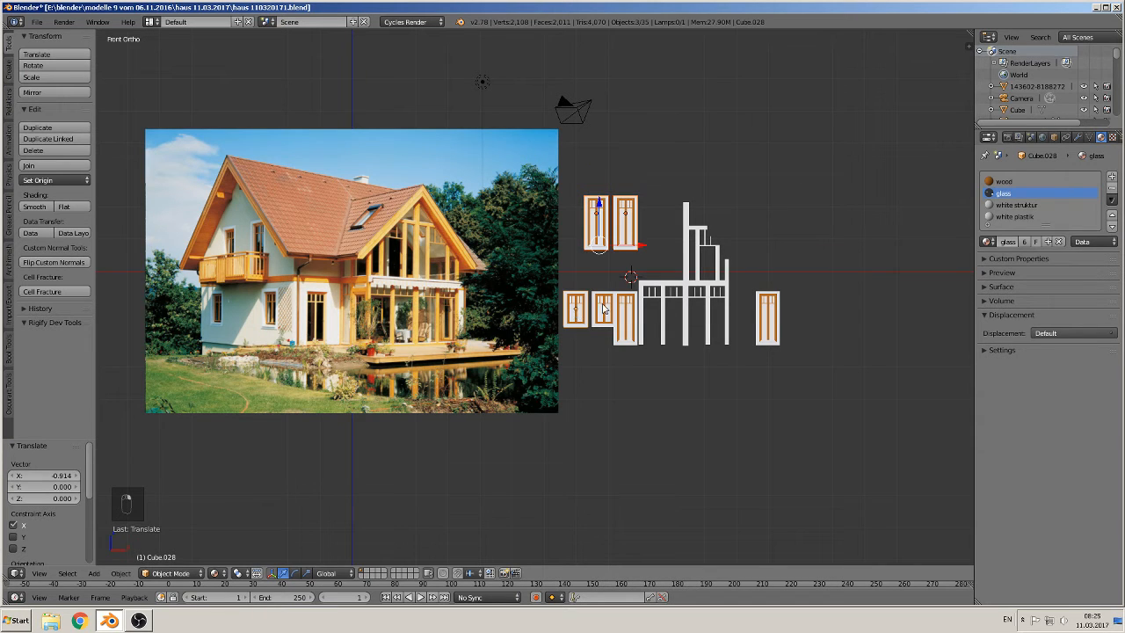
pyautogui.keyDown('shift'); pyautogui.rightClick(603, 307); pyautogui.keyUp('shift')
pyautogui.hotkey('shift', 'd')
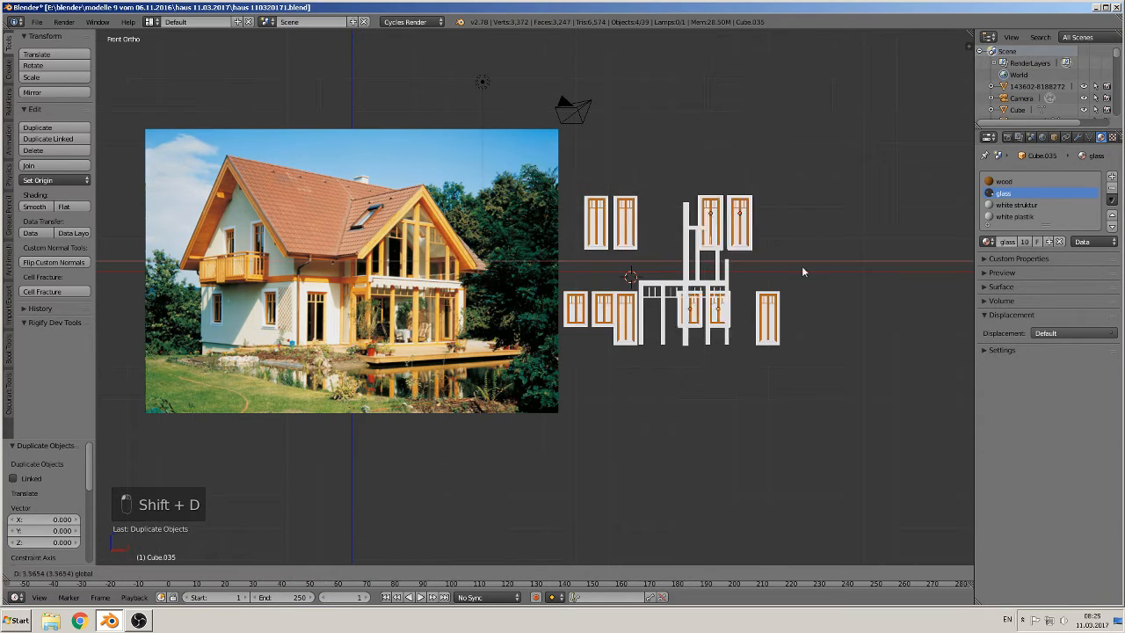
pyautogui.click(913, 270)
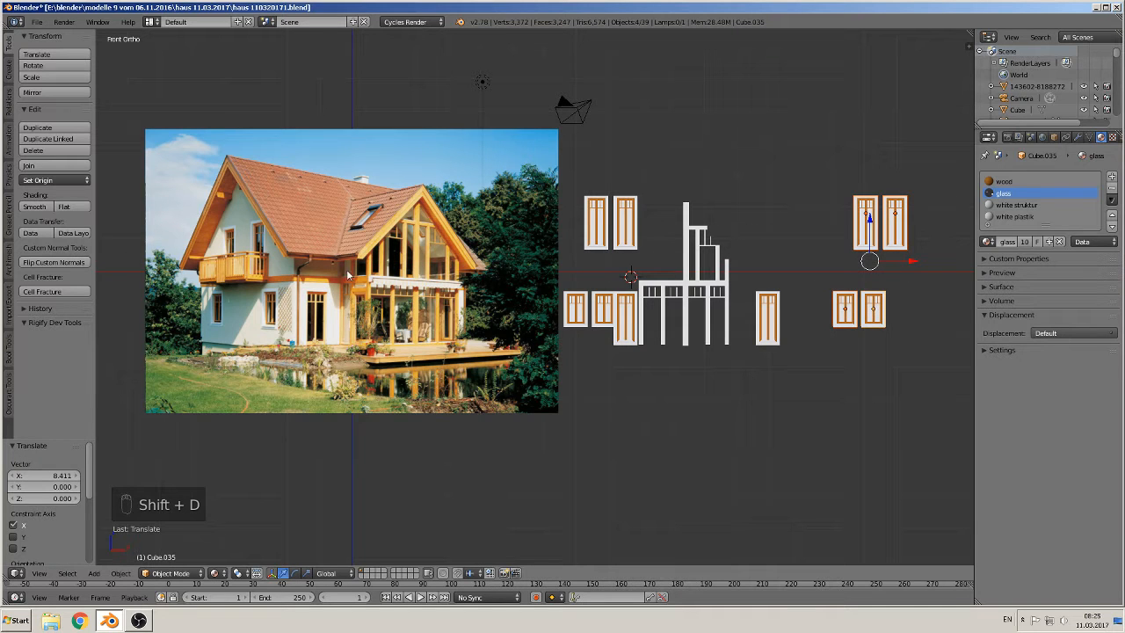
# Step: Save the blend file
pyautogui.keyDown('shift'); pyautogui.moveTo(252, 224); pyautogui.dragTo(388, 251, button='middle'); pyautogui.keyUp('shift')
pyautogui.scroll(2, 396, 283)
pyautogui.scroll(1, 384, 291)
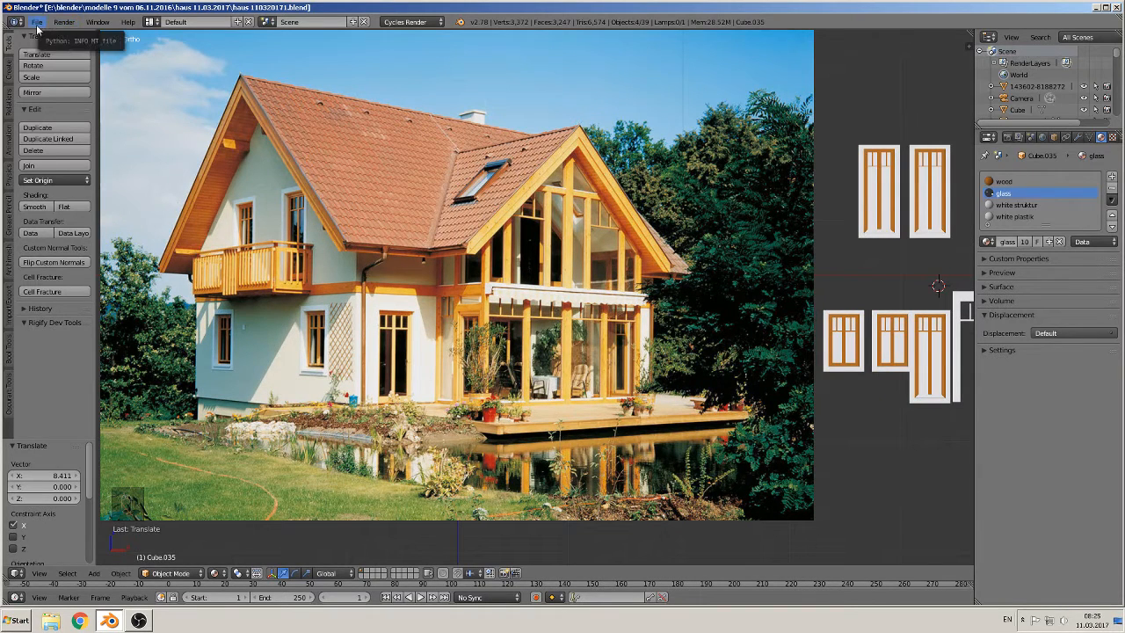
pyautogui.click(38, 26)
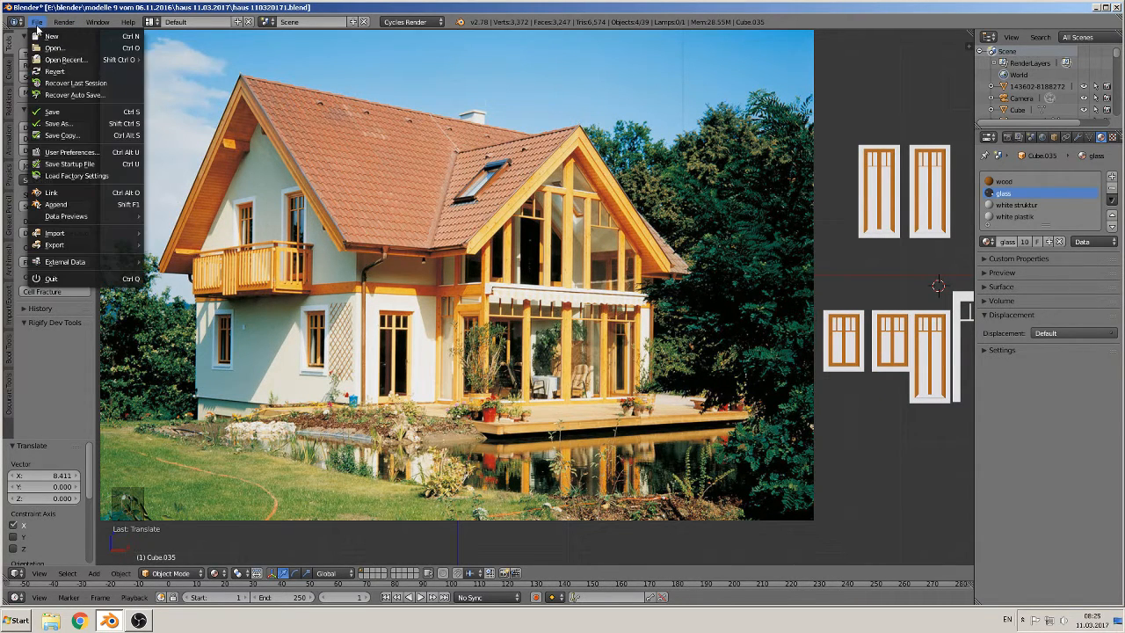
pyautogui.click(50, 112)
# Step: Add a cube at the balcony in the reference photo and scale it down to about 0.03
pyautogui.scroll(4, 335, 247)
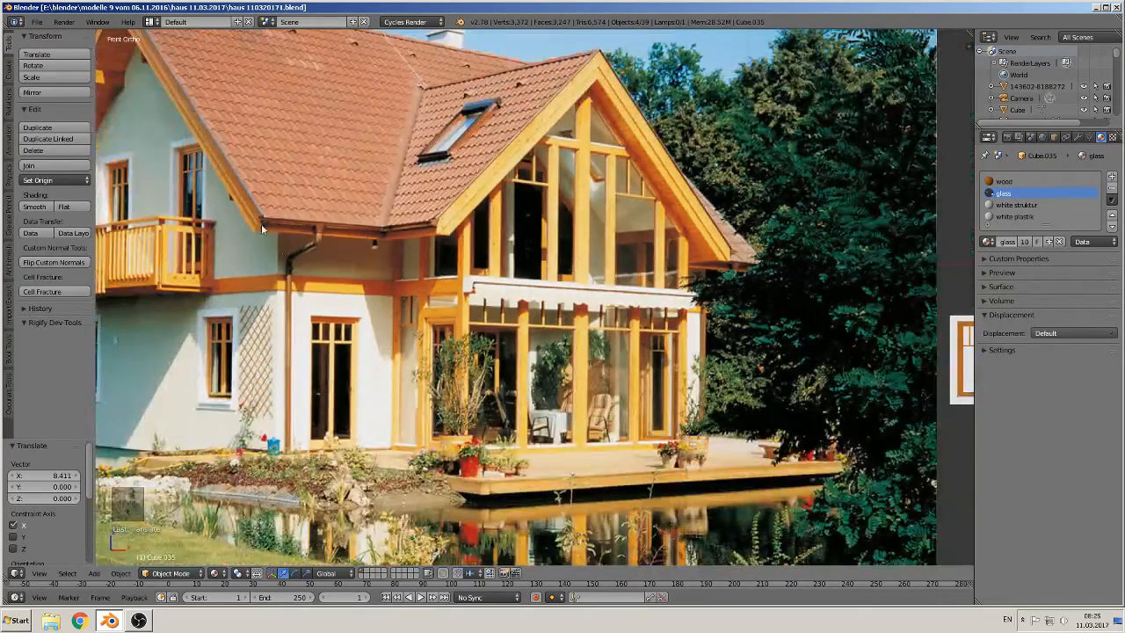
pyautogui.keyDown('shift'); pyautogui.moveTo(261, 223); pyautogui.dragTo(659, 261, button='middle'); pyautogui.keyUp('shift')
pyautogui.scroll(3, 528, 263)
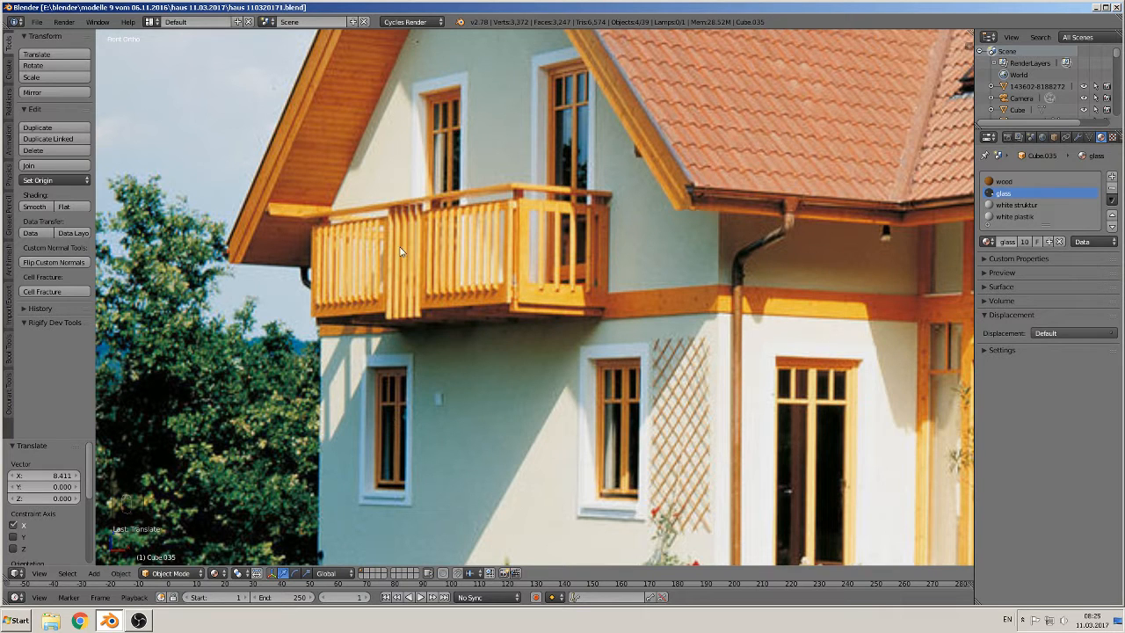
pyautogui.click(94, 574)
pyautogui.moveTo(116, 561)
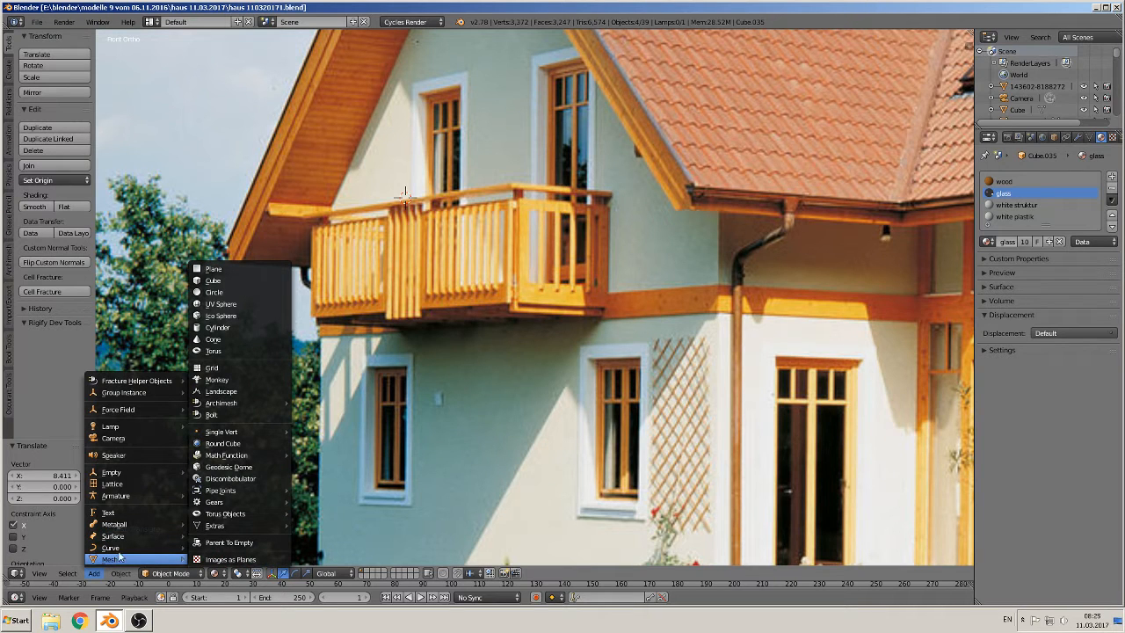
pyautogui.click(213, 281)
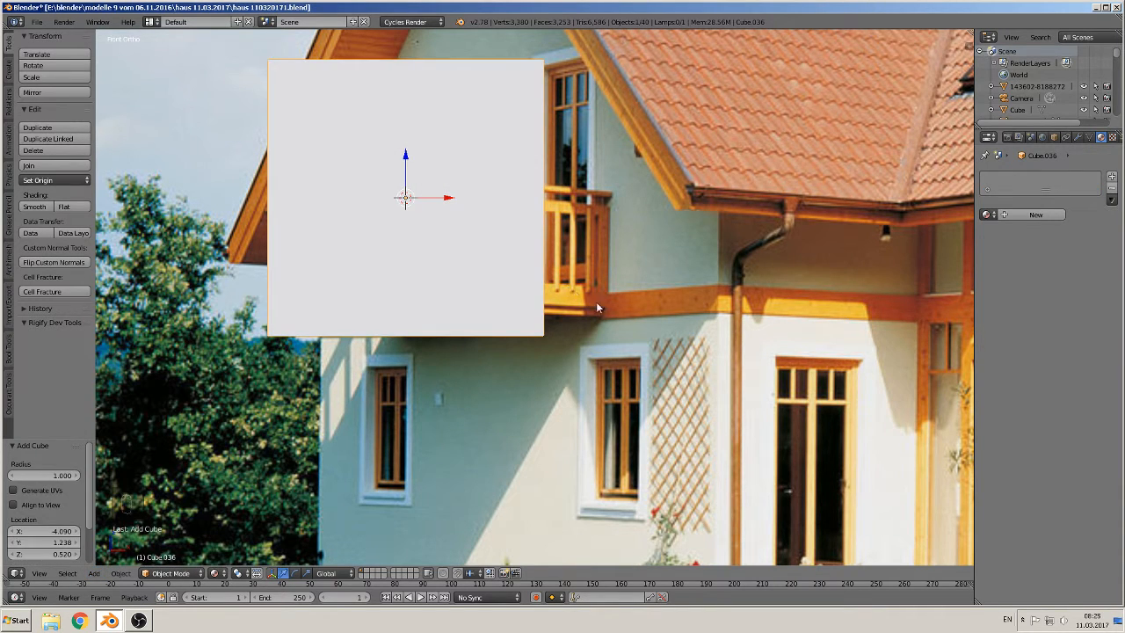
pyautogui.press('s')
pyautogui.click(411, 199)
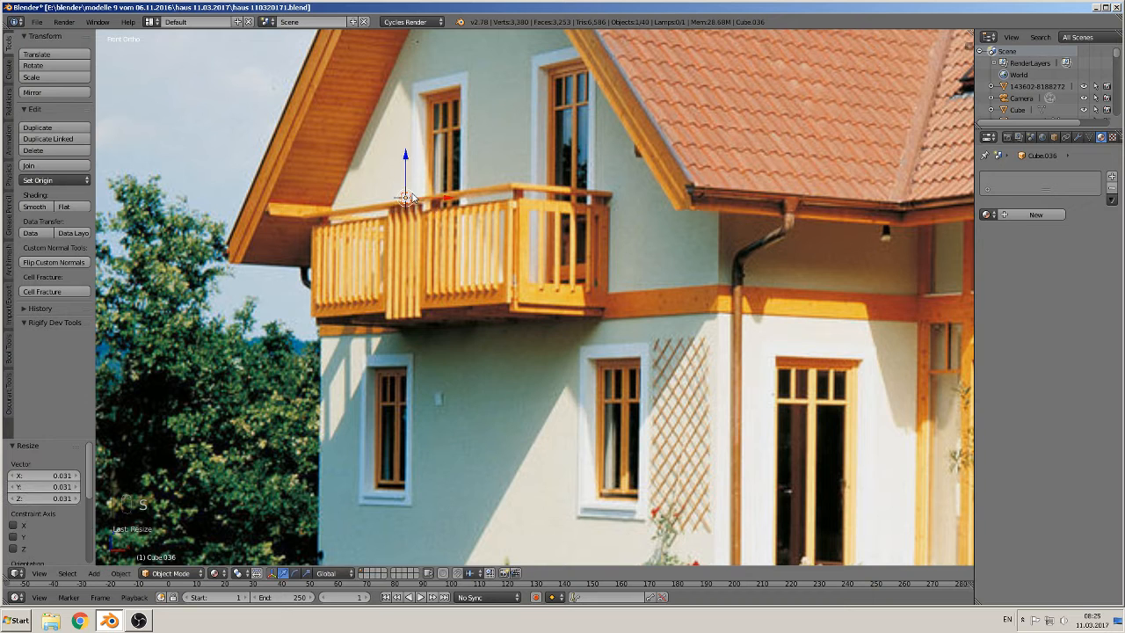
# Step: Scale the cube up slightly and stretch it along X into a long bar spanning the balcony's top rail
pyautogui.scroll(5, 615, 372)
pyautogui.press('s')
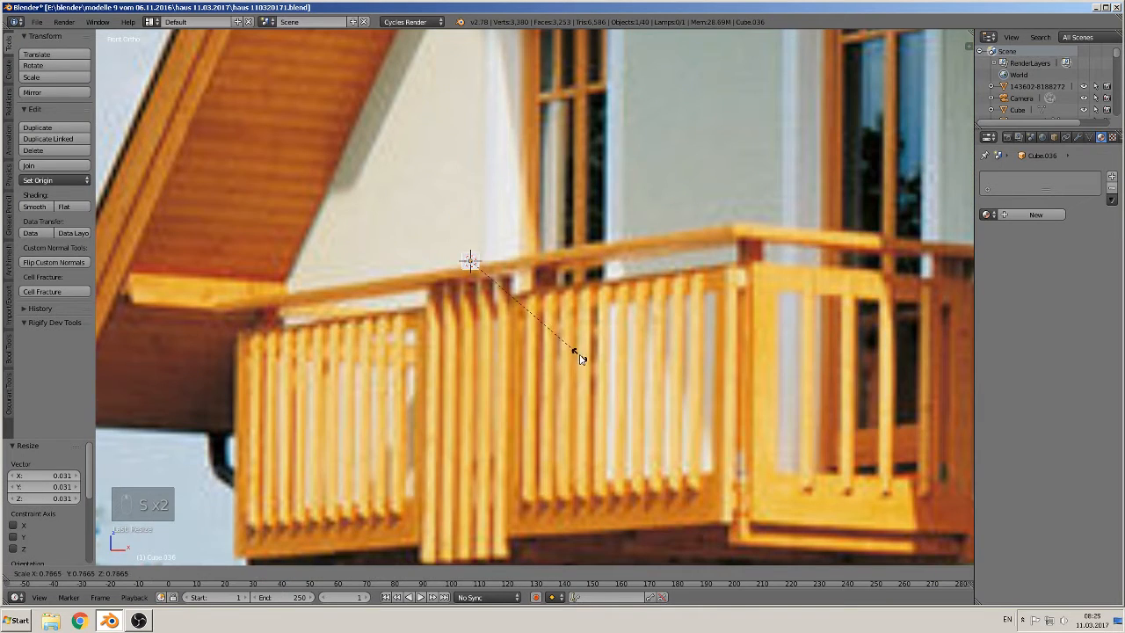
pyautogui.click(573, 349)
pyautogui.press('s')
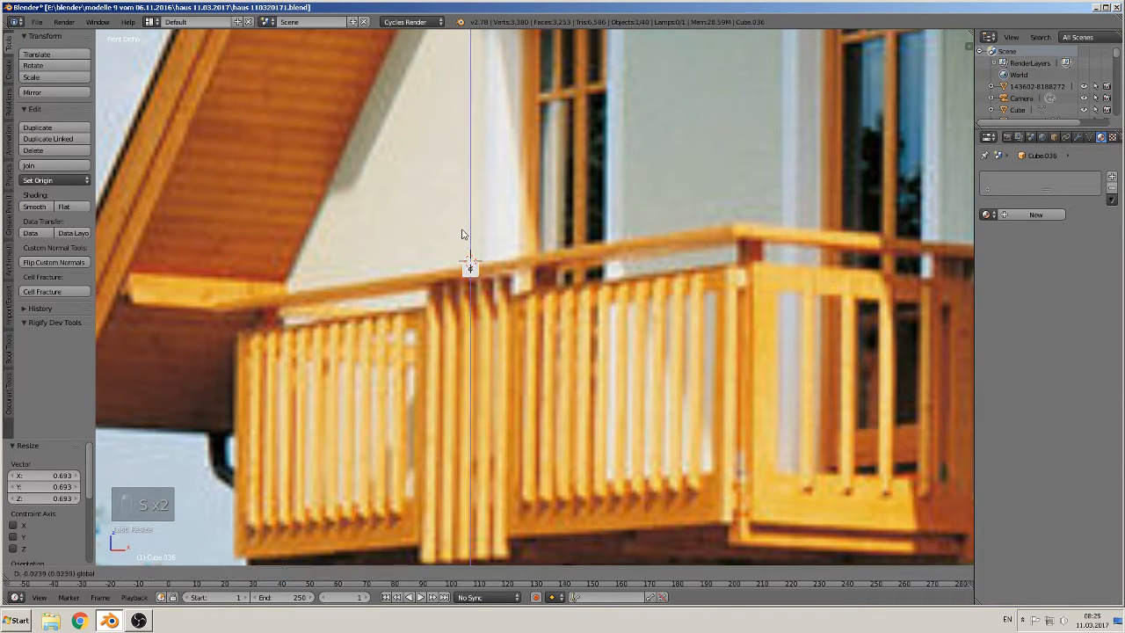
pyautogui.click(531, 311)
pyautogui.press('s')
pyautogui.press('x')
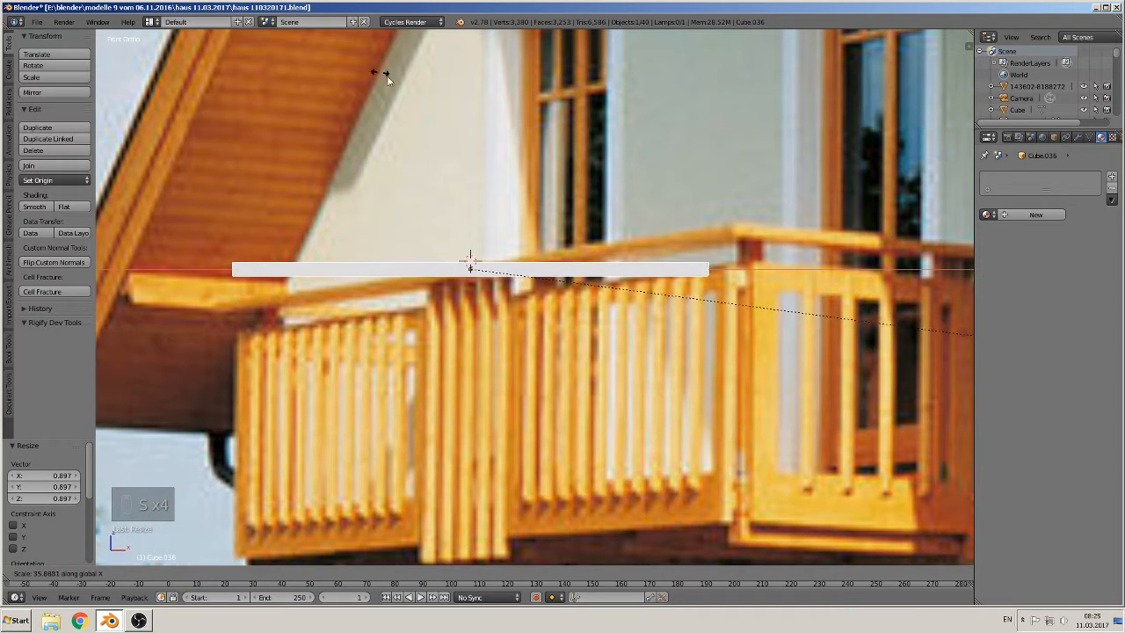
pyautogui.click(572, 187)
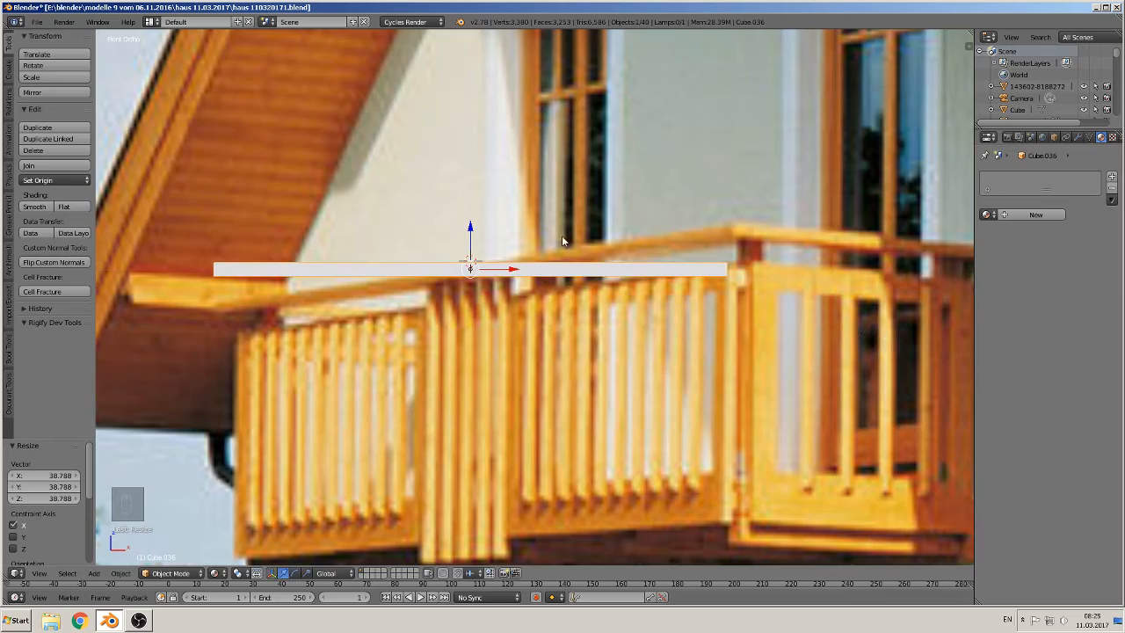
# Step: Move the long bar along Y by about -0.19 so it lines up with the balcony's top rail
pyautogui.scroll(-1, 529, 254)
pyautogui.moveTo(528, 255); pyautogui.dragTo(467, 304, button='middle')
pyautogui.scroll(-2, 466, 304)
pyautogui.moveTo(519, 262); pyautogui.dragTo(400, 321)
pyautogui.keyDown('shift'); pyautogui.moveTo(479, 301); pyautogui.dragTo(619, 195, button='middle'); pyautogui.keyUp('shift')
pyautogui.moveTo(594, 232); pyautogui.dragTo(567, 259, button='middle')
pyautogui.moveTo(576, 241); pyautogui.dragTo(551, 265)
pyautogui.moveTo(587, 214); pyautogui.dragTo(642, 178, button='middle')
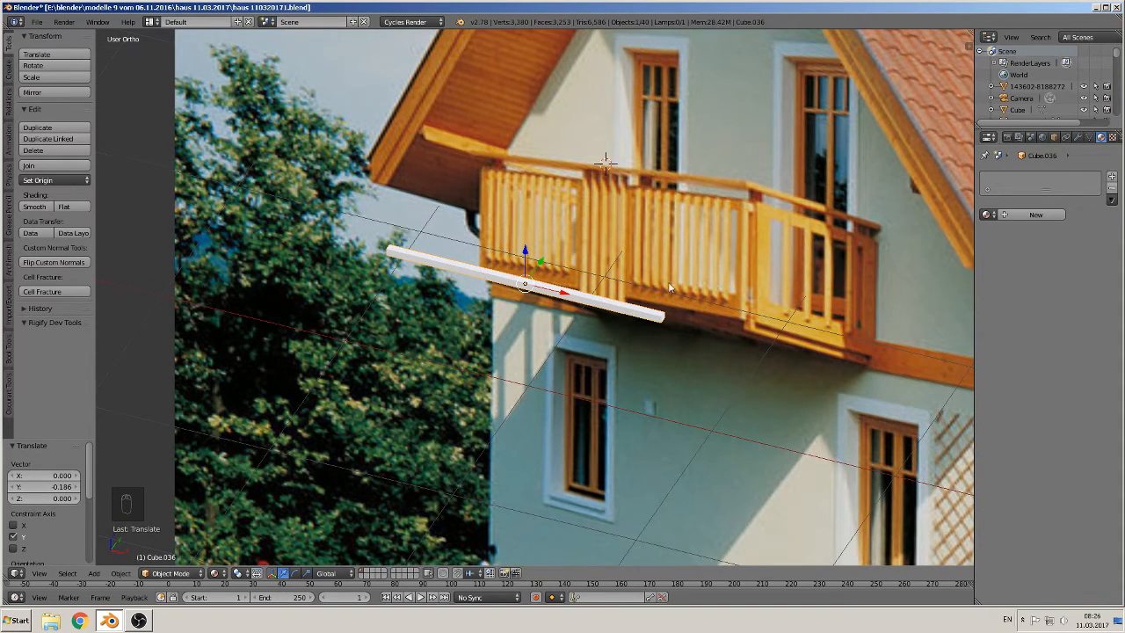
pyautogui.moveTo(670, 288); pyautogui.dragTo(613, 272, button='middle')
pyautogui.press('s')
pyautogui.press('z')
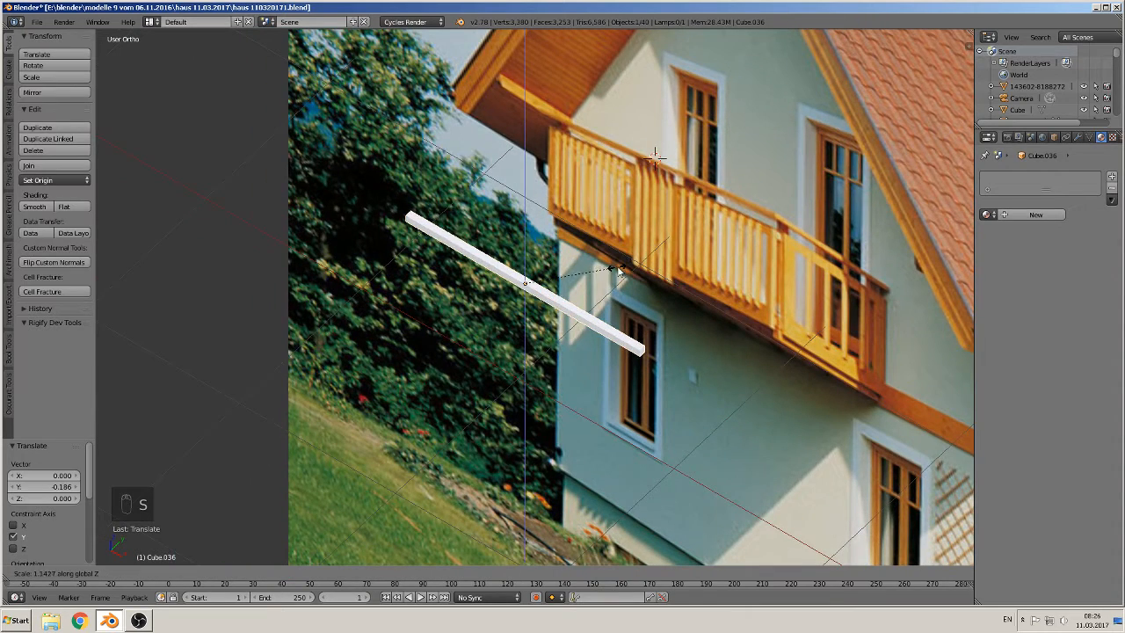
pyautogui.rightClick(660, 240)
pyautogui.moveTo(633, 258); pyautogui.dragTo(601, 259, button='middle')
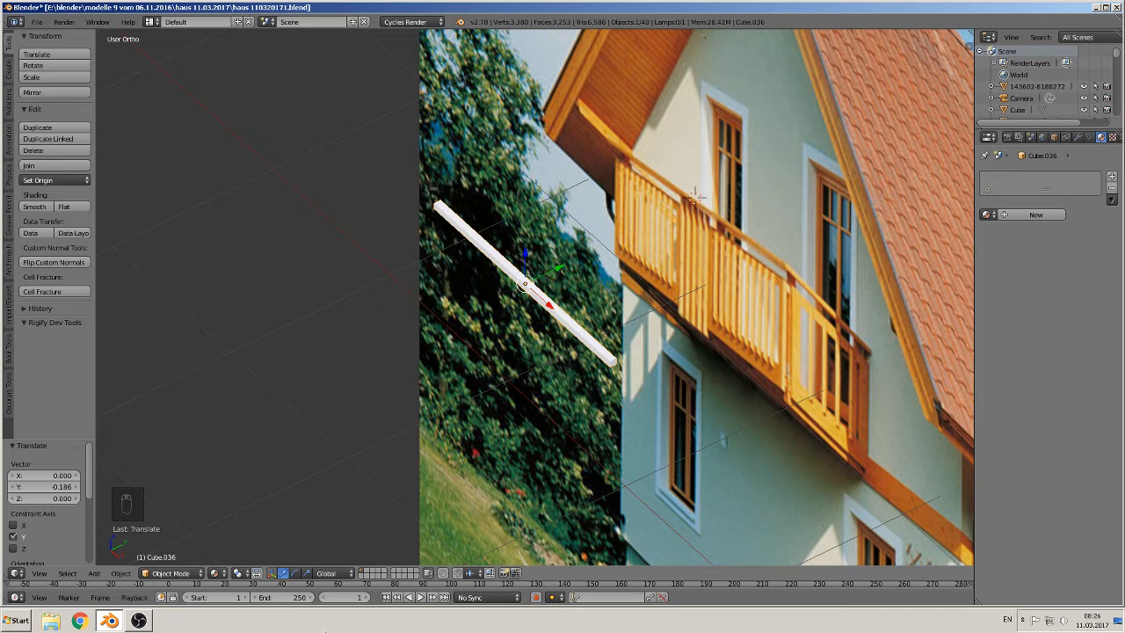
# Step: Switch the keyboard layout and scale the bar along Y by about 2.29 to widen it into a board
pyautogui.click(1009, 621)
pyautogui.click(1025, 579)
pyautogui.press('s')
pyautogui.press('y')
pyautogui.click(778, 280)
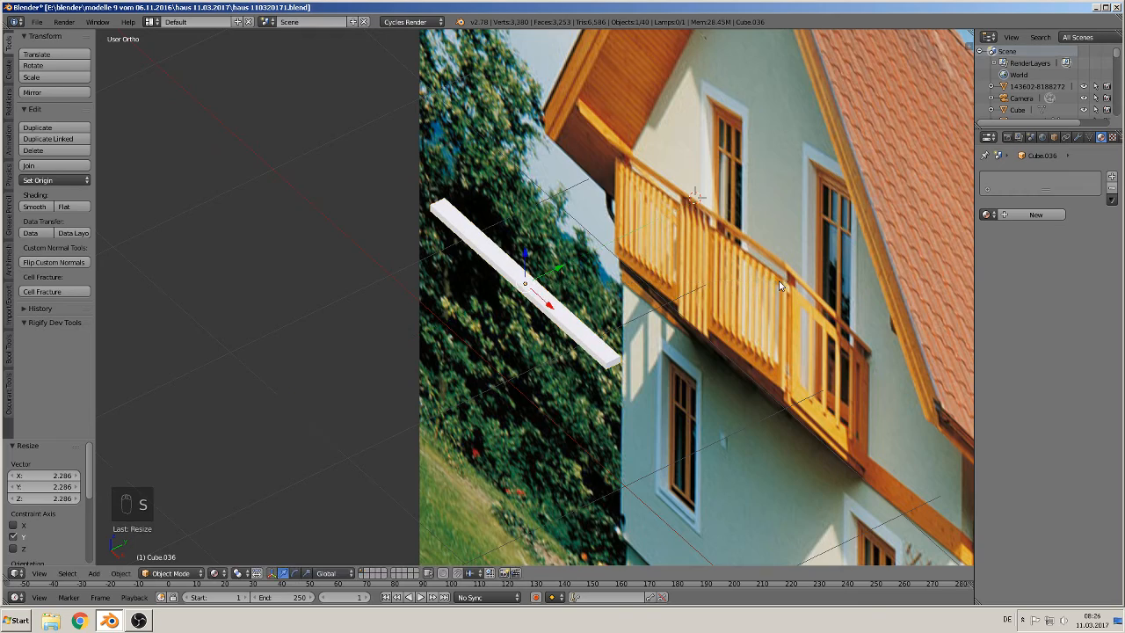
# Step: Enter edit mode on the bar and add two loop cuts across it
pyautogui.moveTo(738, 351); pyautogui.dragTo(832, 324, button='middle')
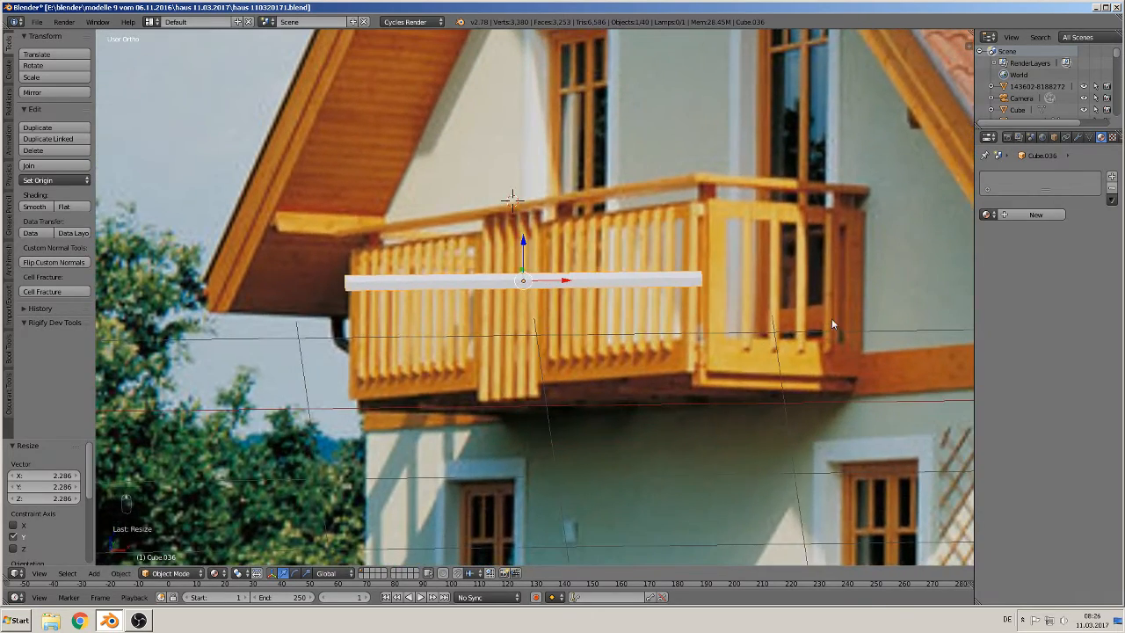
pyautogui.press('KP_1')
pyautogui.scroll(-1, 624, 356)
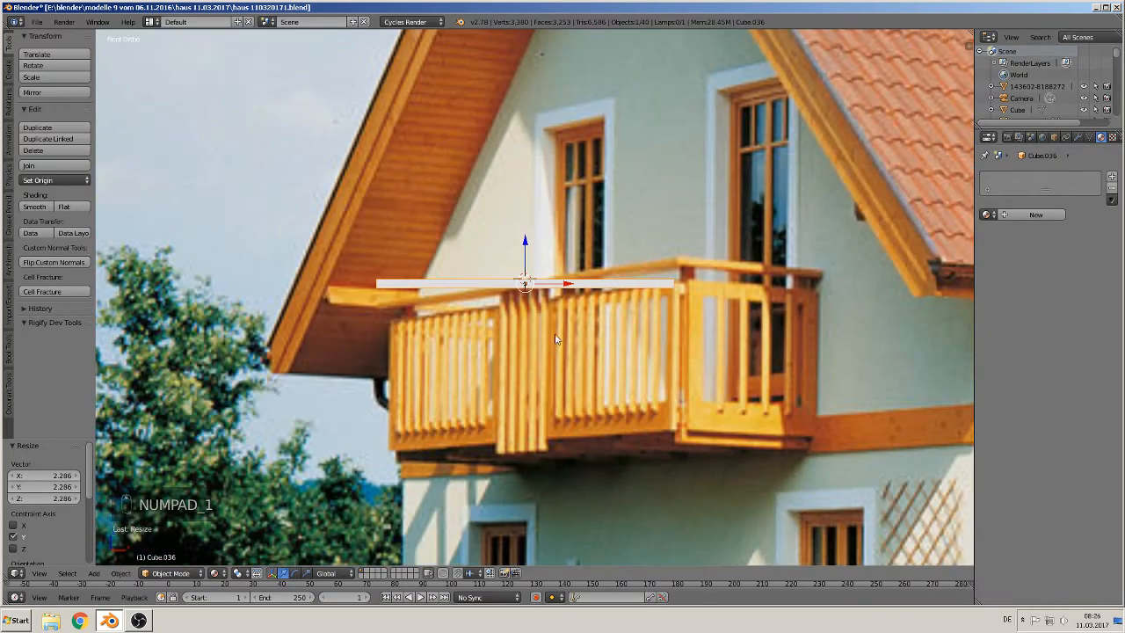
pyautogui.moveTo(770, 267); pyautogui.dragTo(801, 270, button='middle')
pyautogui.moveTo(850, 219); pyautogui.dragTo(637, 335, button='middle')
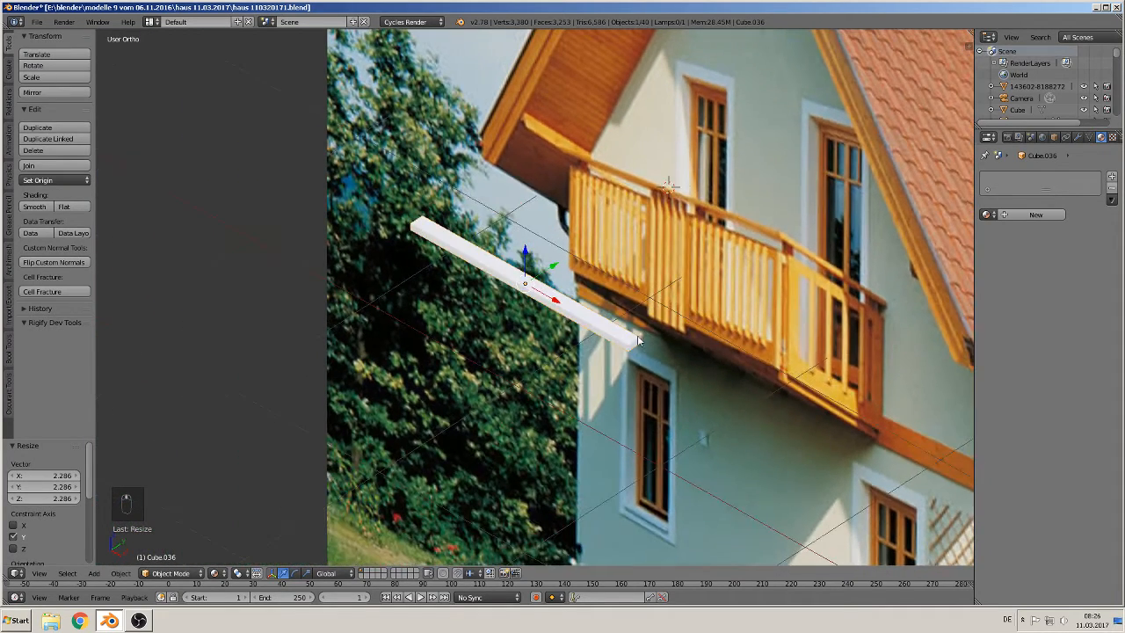
pyautogui.press('Tab')
pyautogui.scroll(5, 536, 273)
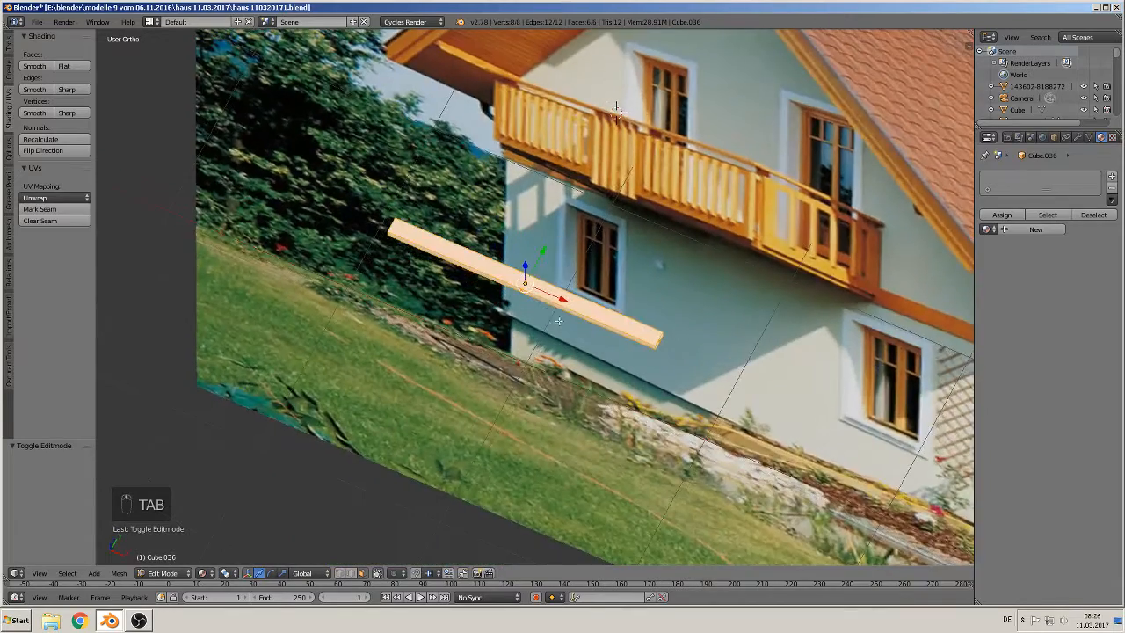
pyautogui.hotkey('ctrl', 'r')
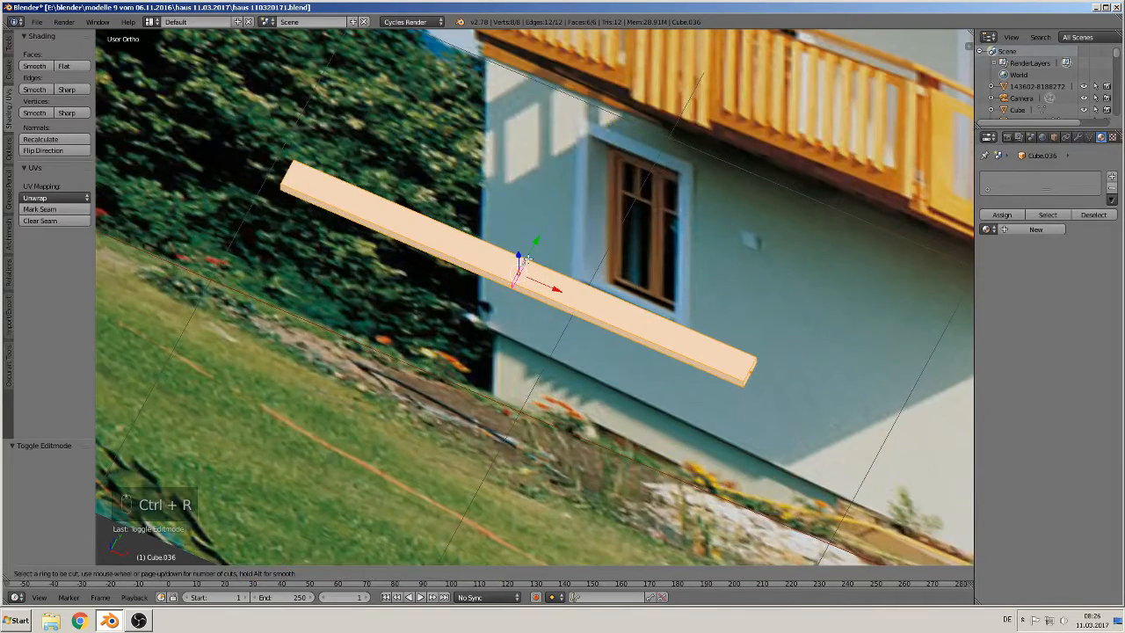
pyautogui.scroll(1, 526, 260)
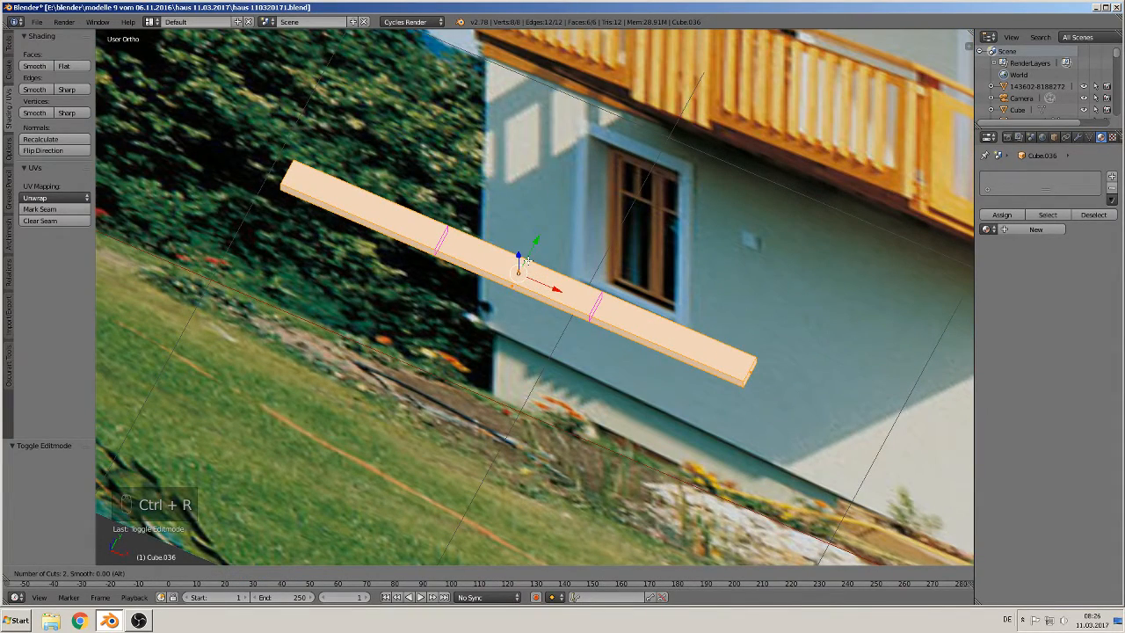
pyautogui.click(526, 260)
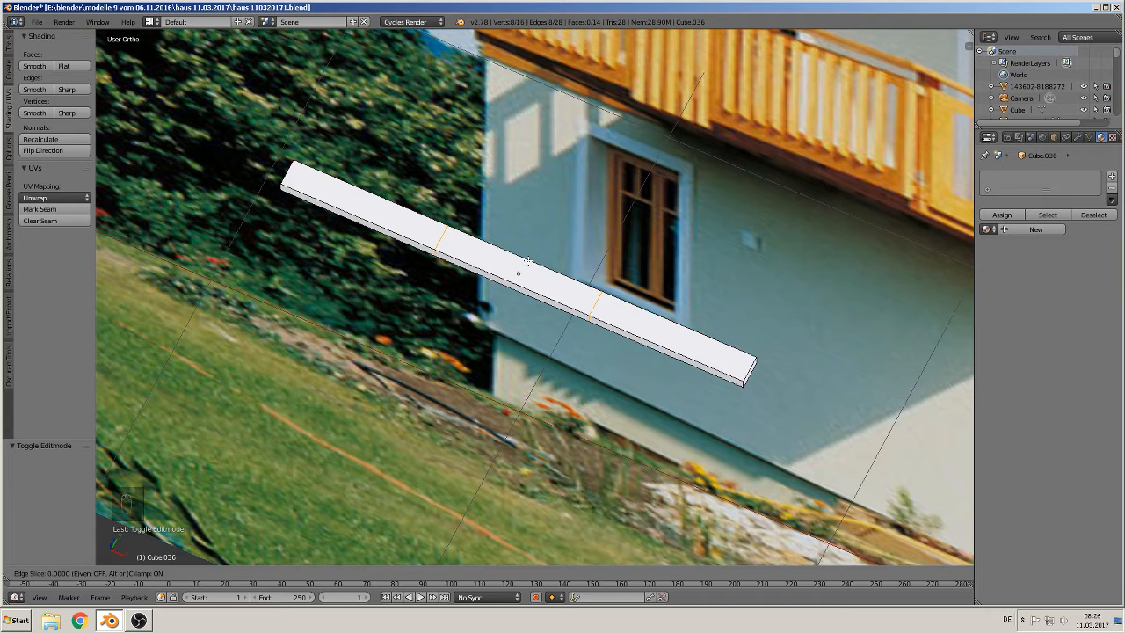
pyautogui.rightClick(526, 260)
# Step: Scale the two loop cuts along X by about 2.74, pushing them out toward the bar's ends
pyautogui.press('s')
pyautogui.press('x')
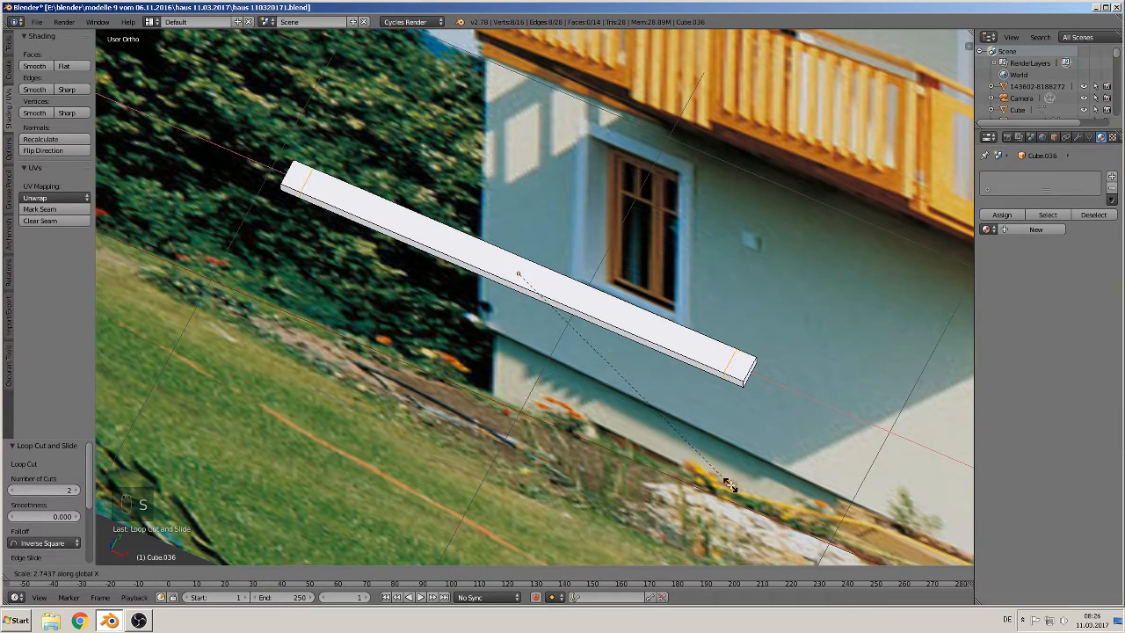
pyautogui.click(729, 485)
pyautogui.moveTo(706, 480); pyautogui.dragTo(600, 457, button='middle')
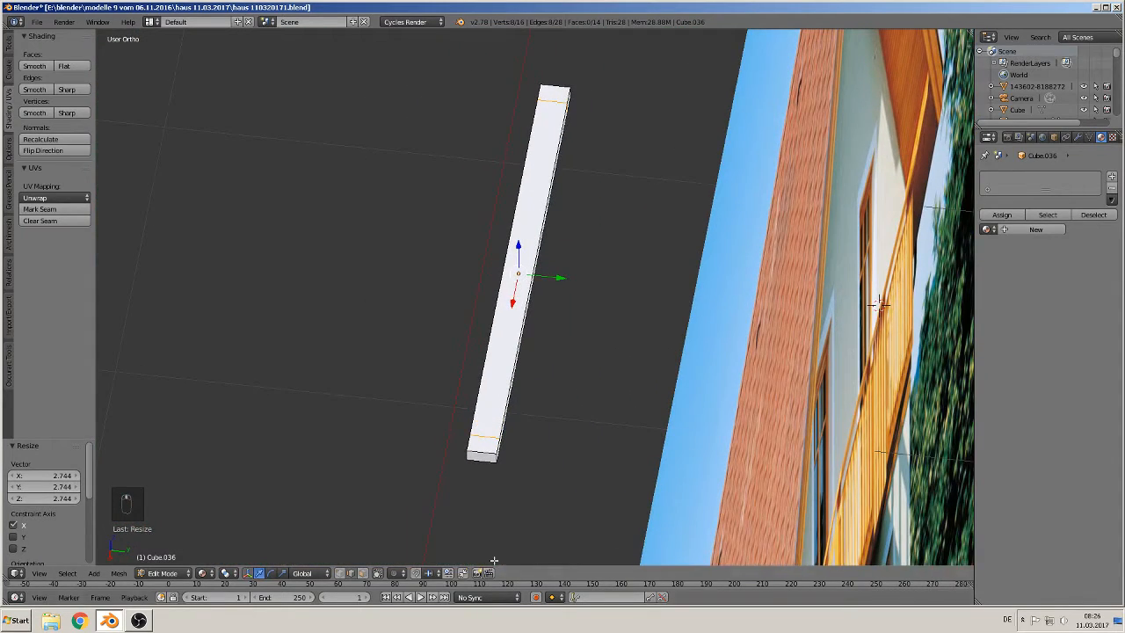
# Step: Select both end faces of the bar, extrude them into short side arms, then leave edit mode in front view
pyautogui.click(362, 574)
pyautogui.rightClick(498, 448)
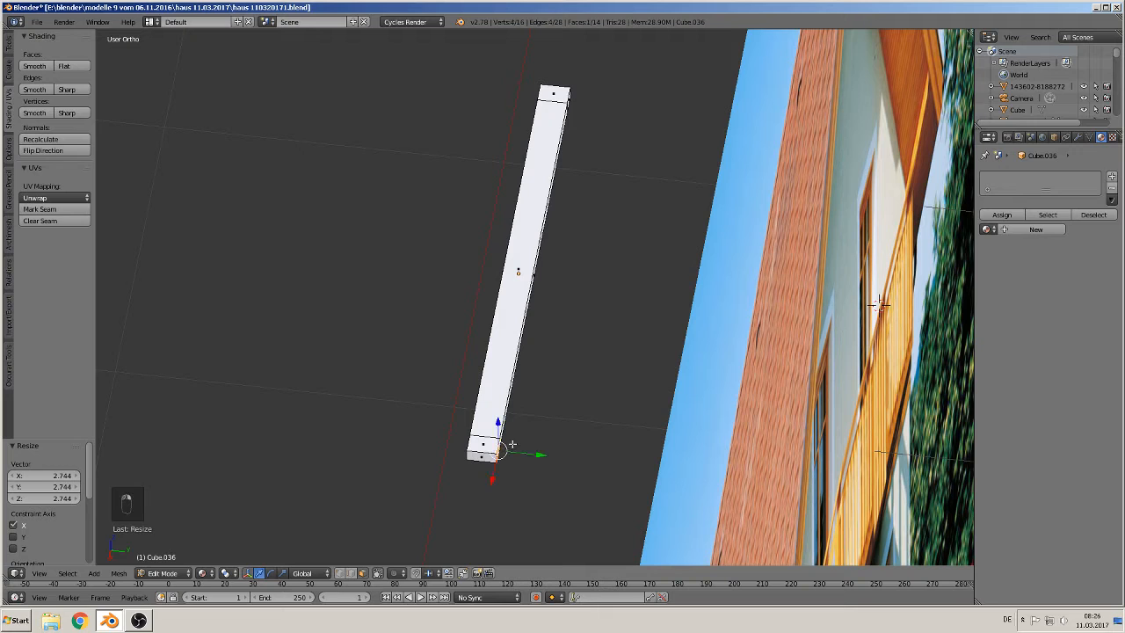
pyautogui.keyDown('shift'); pyautogui.rightClick(569, 99); pyautogui.keyUp('shift')
pyautogui.press('e')
pyautogui.moveTo(575, 278); pyautogui.dragTo(699, 334)
pyautogui.moveTo(699, 334); pyautogui.dragTo(489, 307, button='middle')
pyautogui.press('a')
pyautogui.scroll(1, 521, 311)
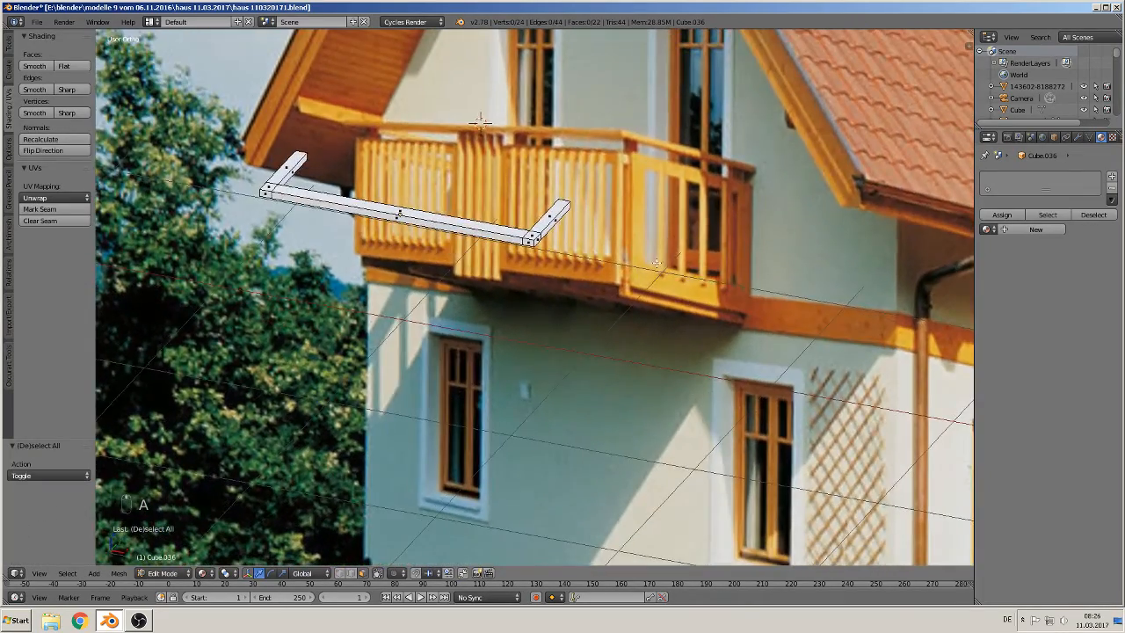
pyautogui.press('KP_1')
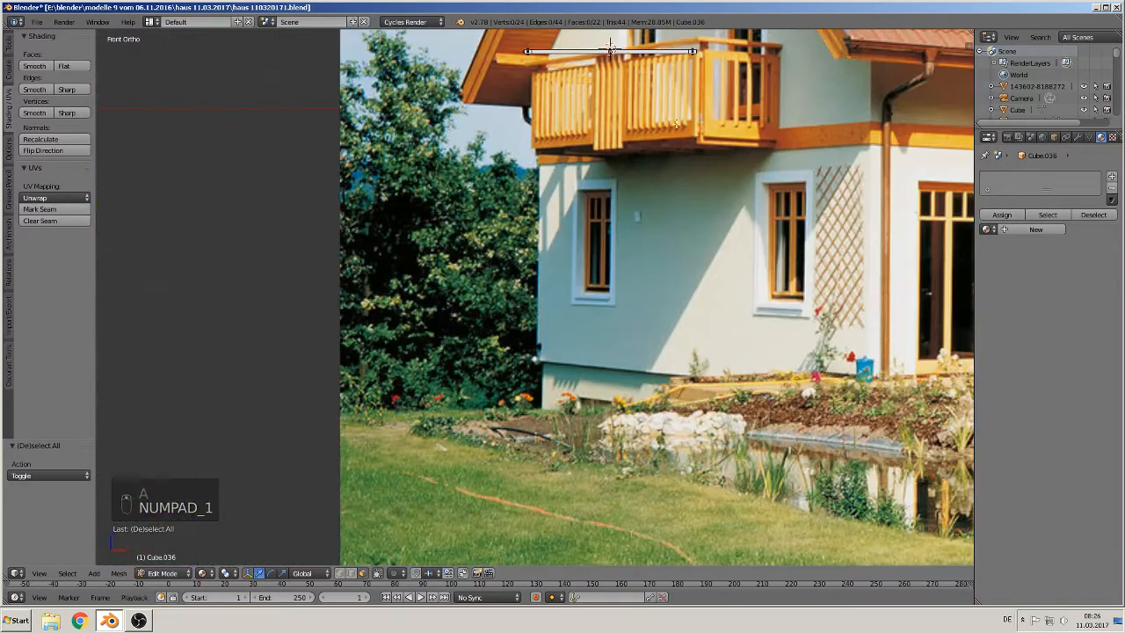
pyautogui.scroll(4, 567, 294)
pyautogui.press('Tab')
# Step: Add a new cube at the 3D cursor near the balcony's right end
pyautogui.scroll(1, 548, 275)
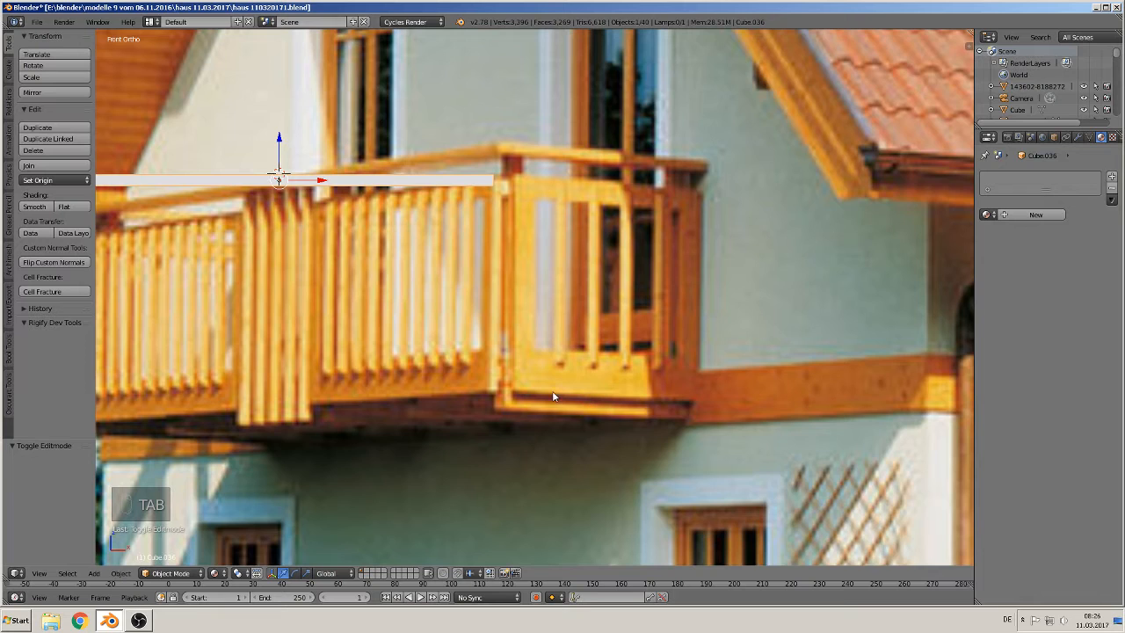
pyautogui.scroll(-2, 552, 397)
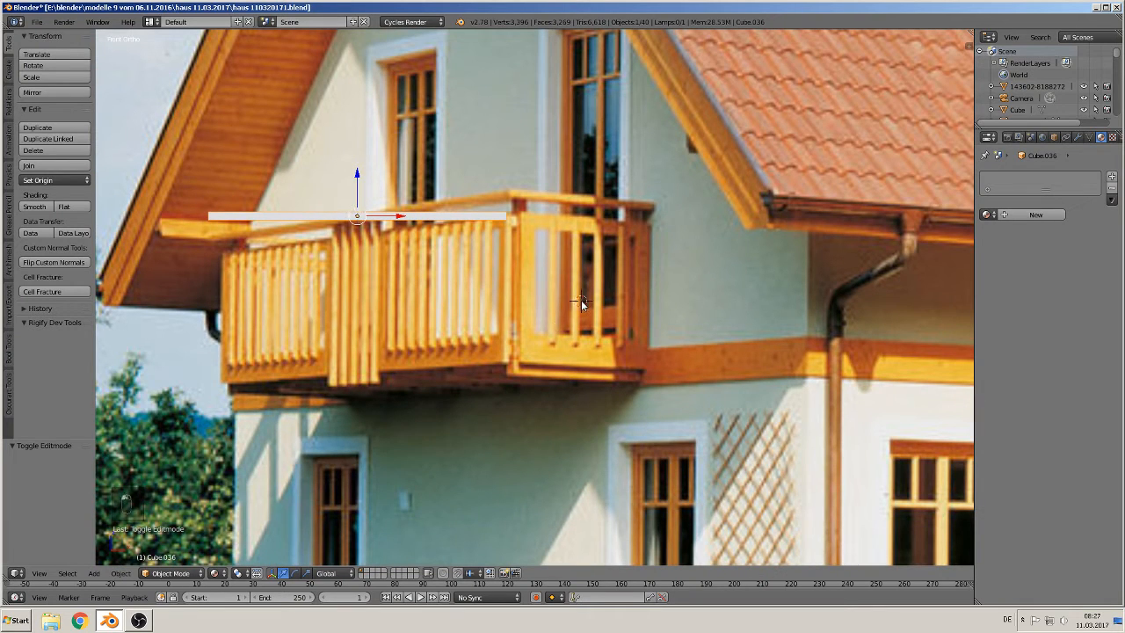
pyautogui.click(94, 573)
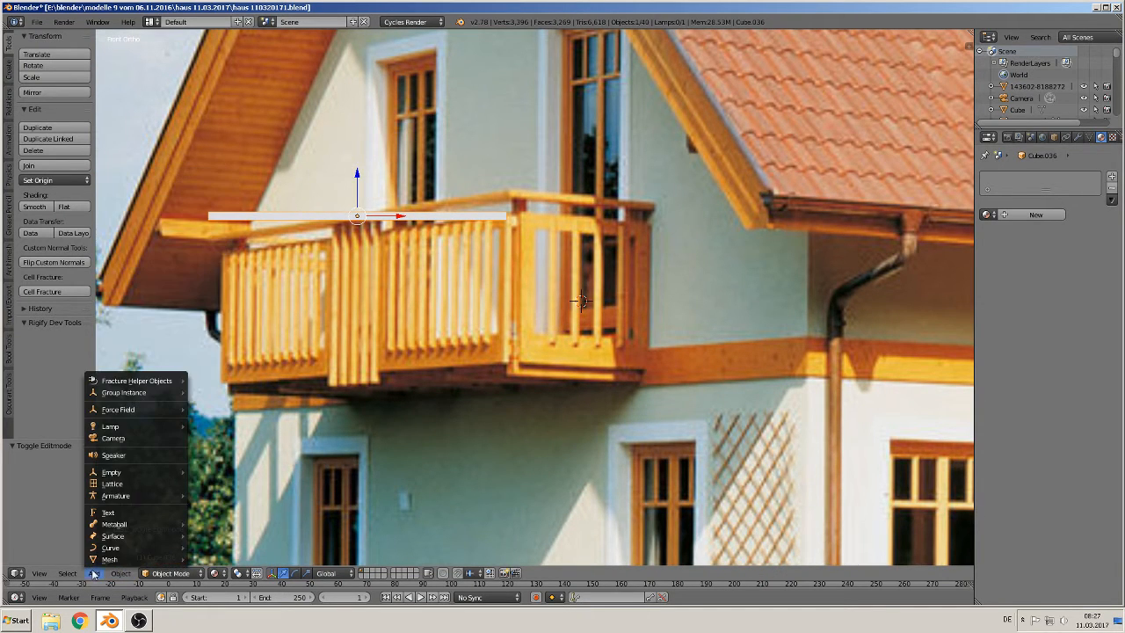
pyautogui.moveTo(110, 559)
pyautogui.click(212, 280)
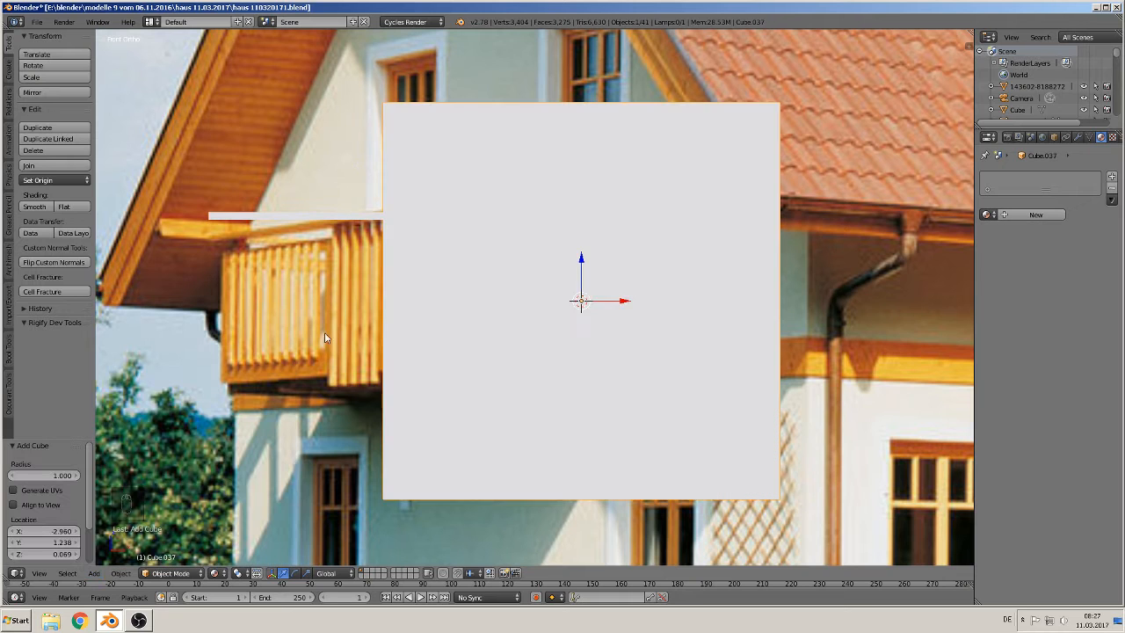
# Step: Scale the new cube down to about 0.32, then stretch it along Z by about 1.2
pyautogui.press('s')
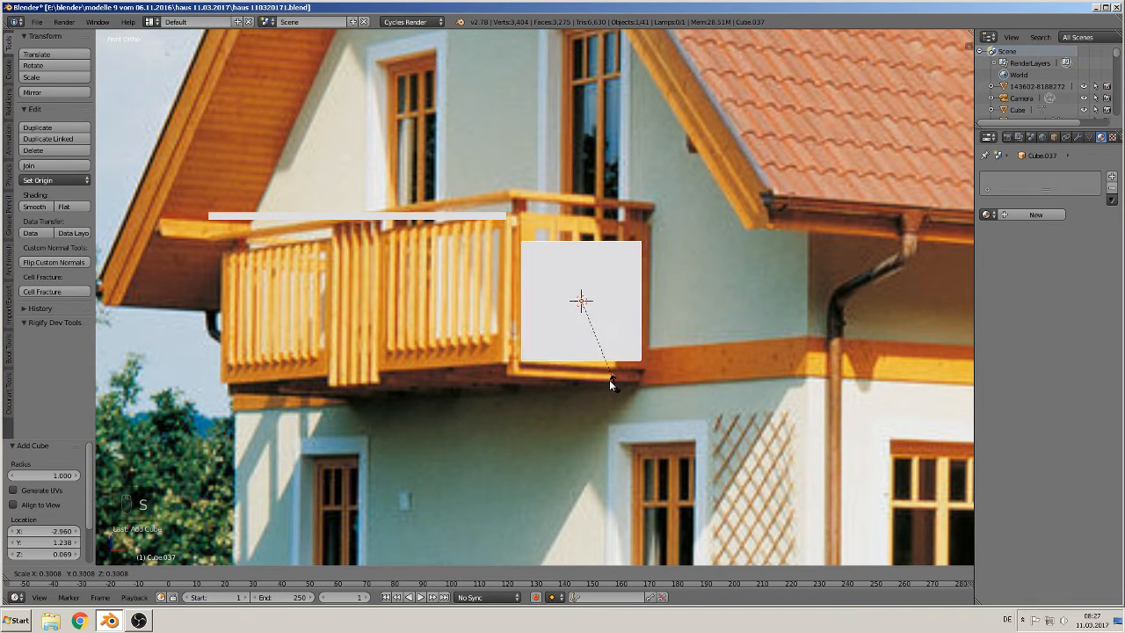
pyautogui.click(617, 388)
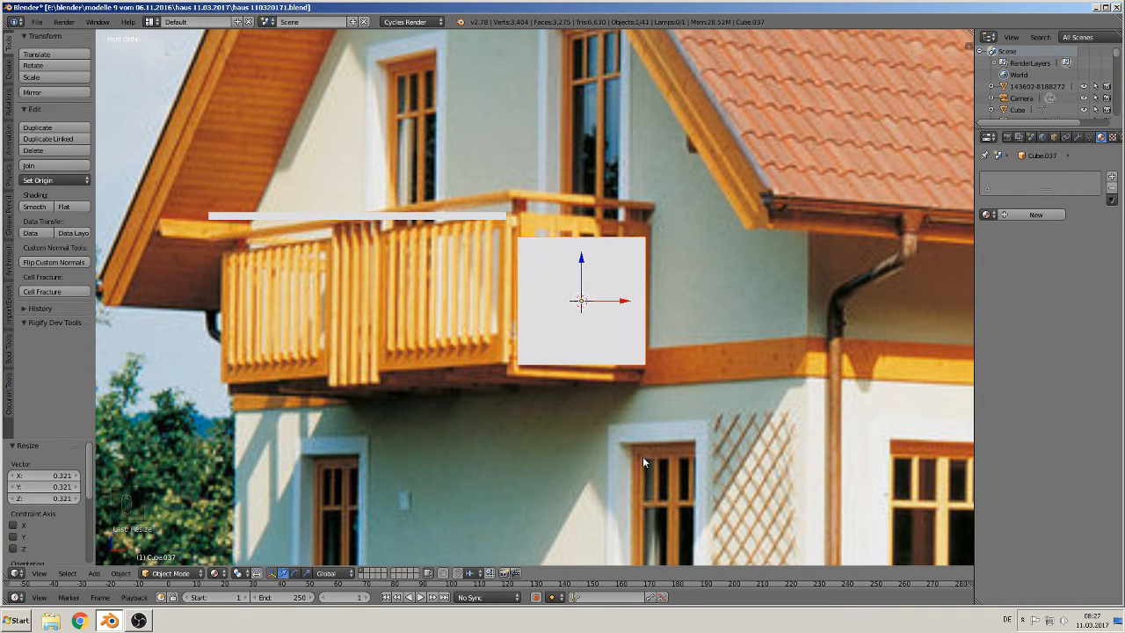
pyautogui.press('s')
pyautogui.press('z')
pyautogui.click(591, 342)
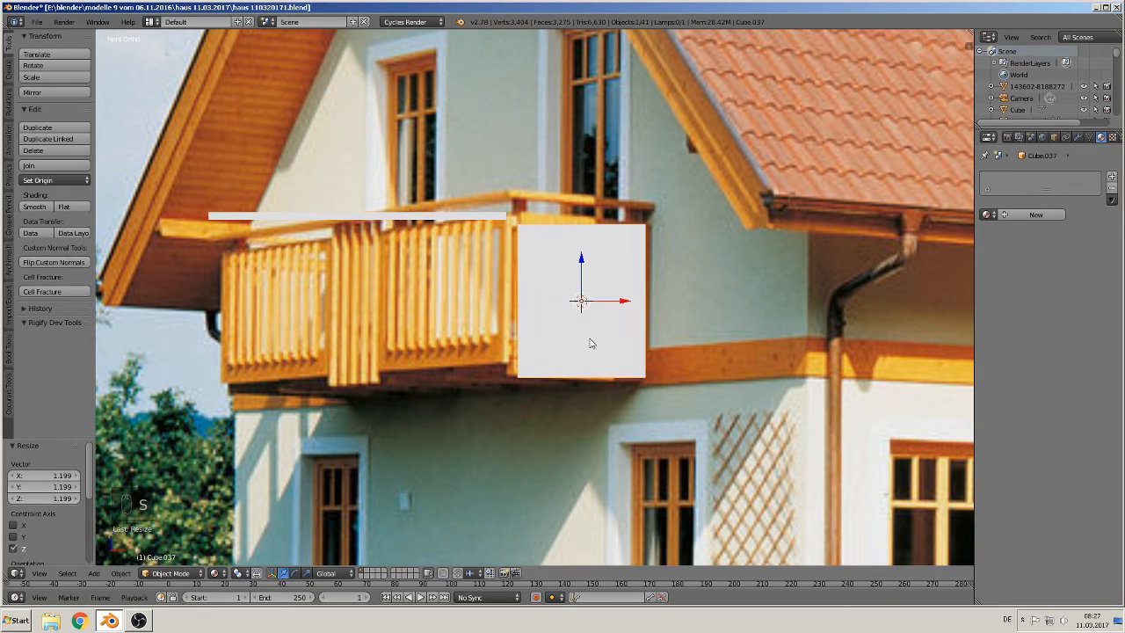
# Step: Move the cube along Z by about 0.07
pyautogui.press('g')
pyautogui.press('z')
pyautogui.click(585, 296)
pyautogui.moveTo(585, 296); pyautogui.dragTo(600, 344, button='middle')
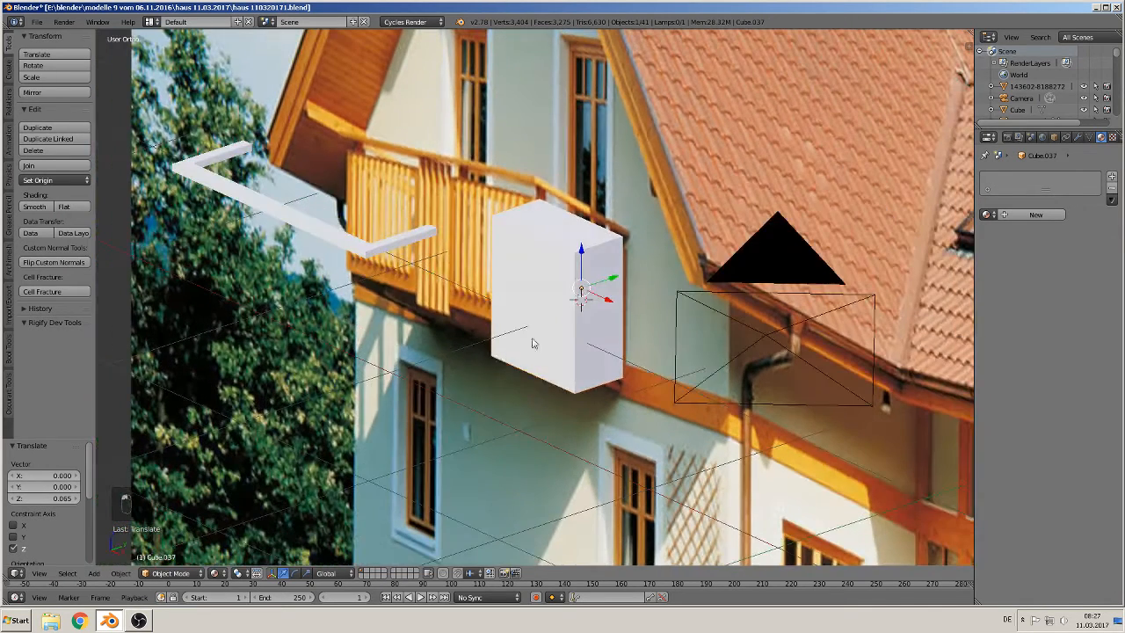
# Step: Move the cube along Y by about -1.35
pyautogui.press('g')
pyautogui.press('z')
pyautogui.press('y')
pyautogui.click(504, 360)
pyautogui.keyDown('shift'); pyautogui.moveTo(503, 360); pyautogui.dragTo(538, 372, button='middle'); pyautogui.keyUp('shift')
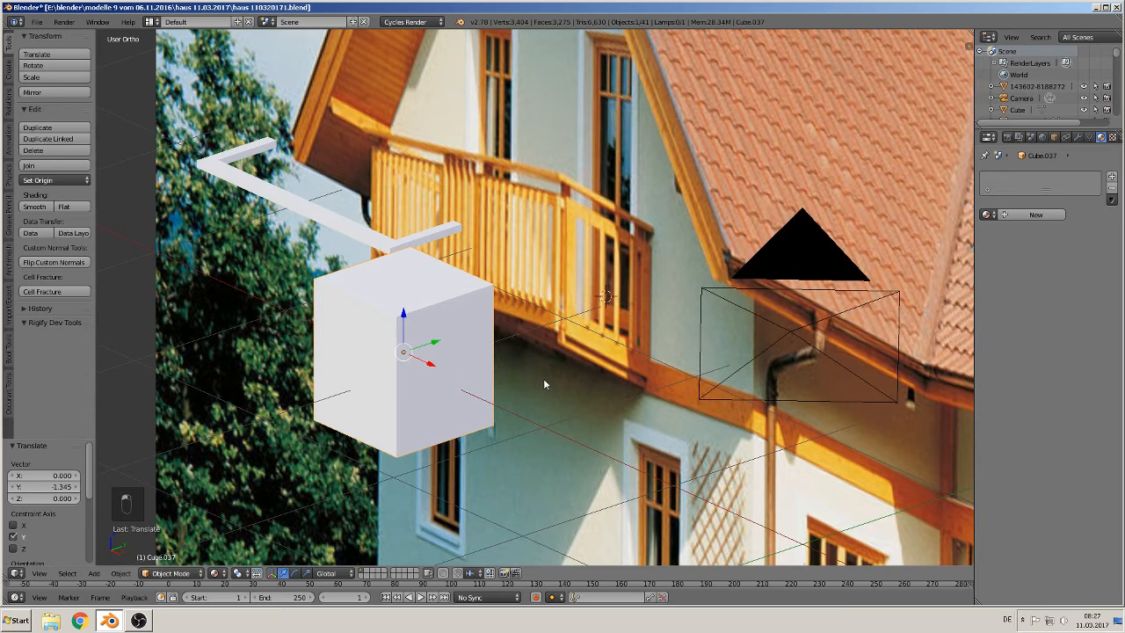
# Step: Scale the cube along Y to flatten it into a thin panel
pyautogui.press('s')
pyautogui.press('y')
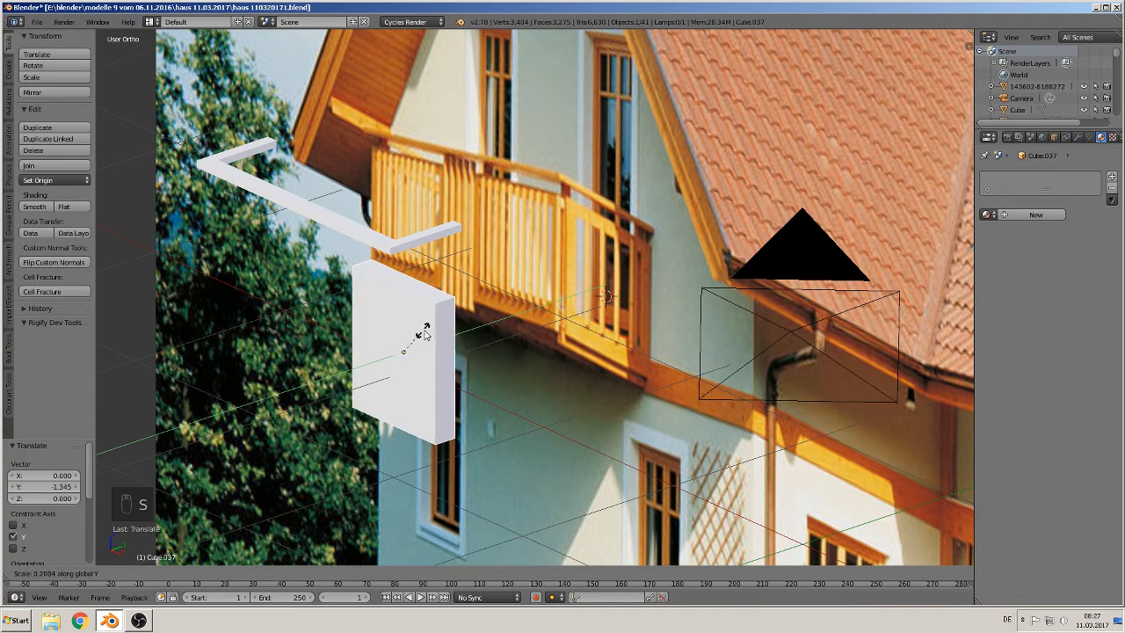
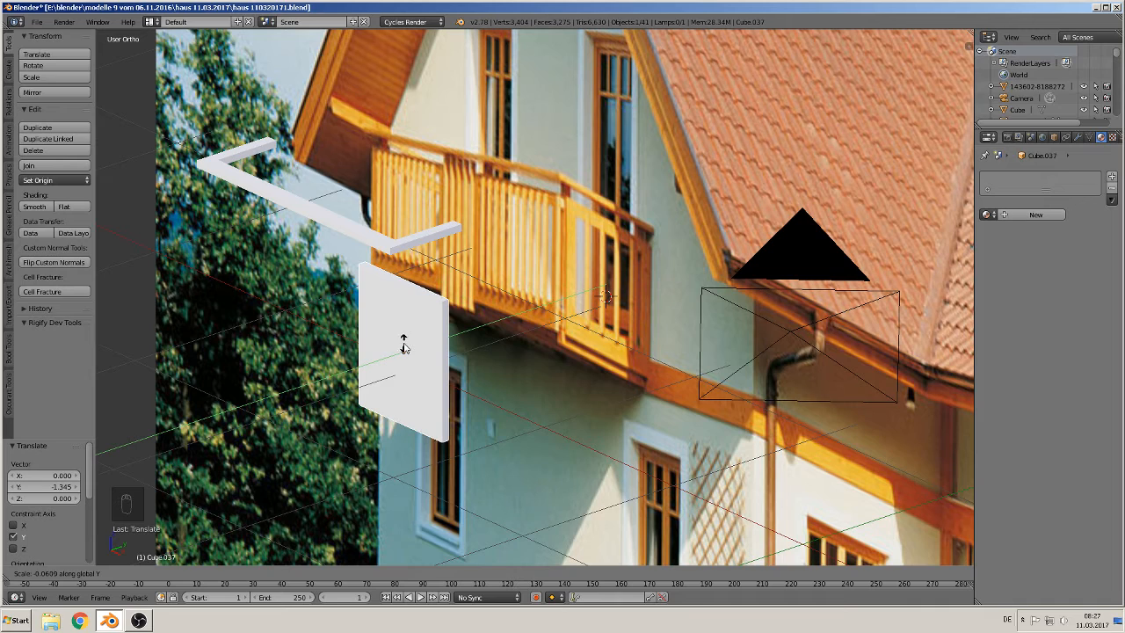
# Step: Extrude the panel's faces scaled inward to about 0.796, then delete only the faces to leave an open window frame
pyautogui.click(404, 347)
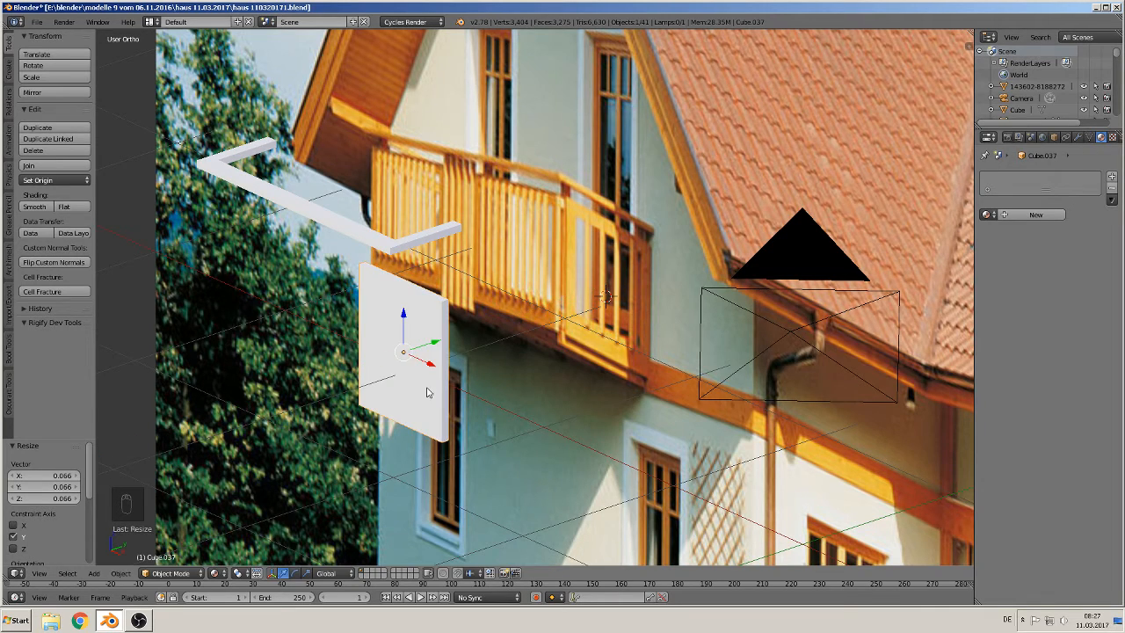
pyautogui.scroll(4, 427, 391)
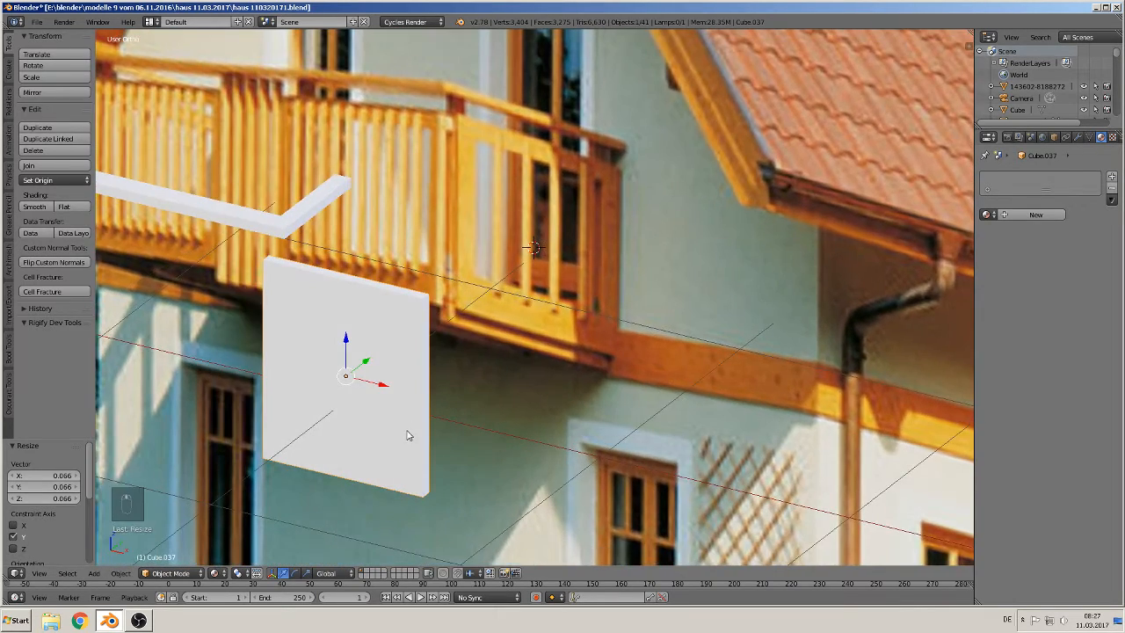
pyautogui.press('Tab')
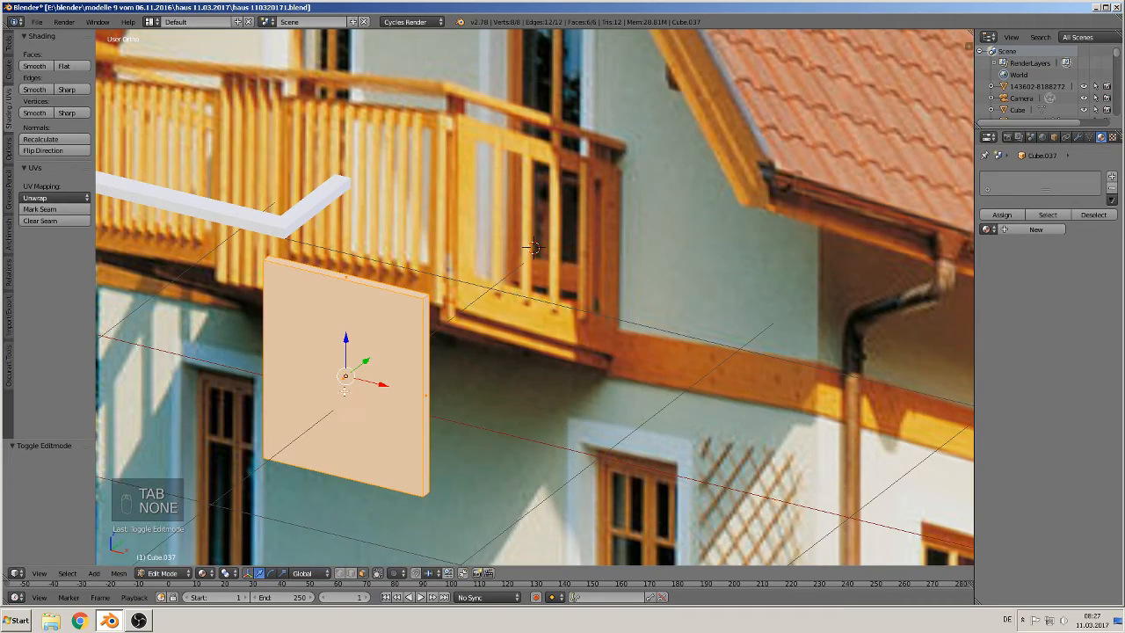
pyautogui.press('a')
pyautogui.moveTo(533, 249); pyautogui.dragTo(730, 423, button='middle')
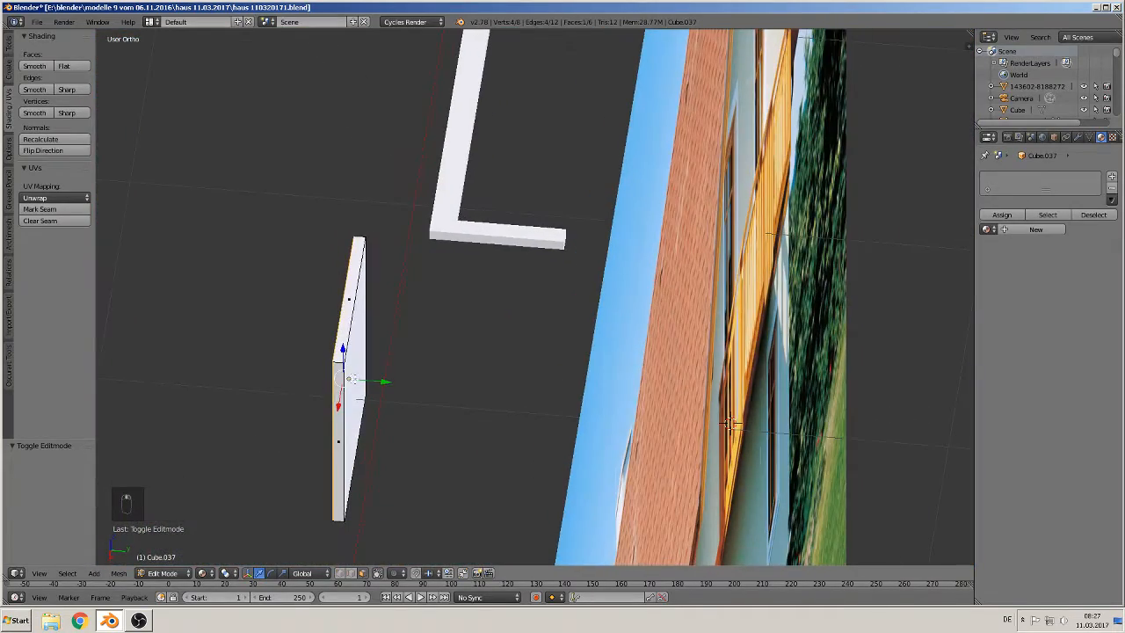
pyautogui.press('KP_1')
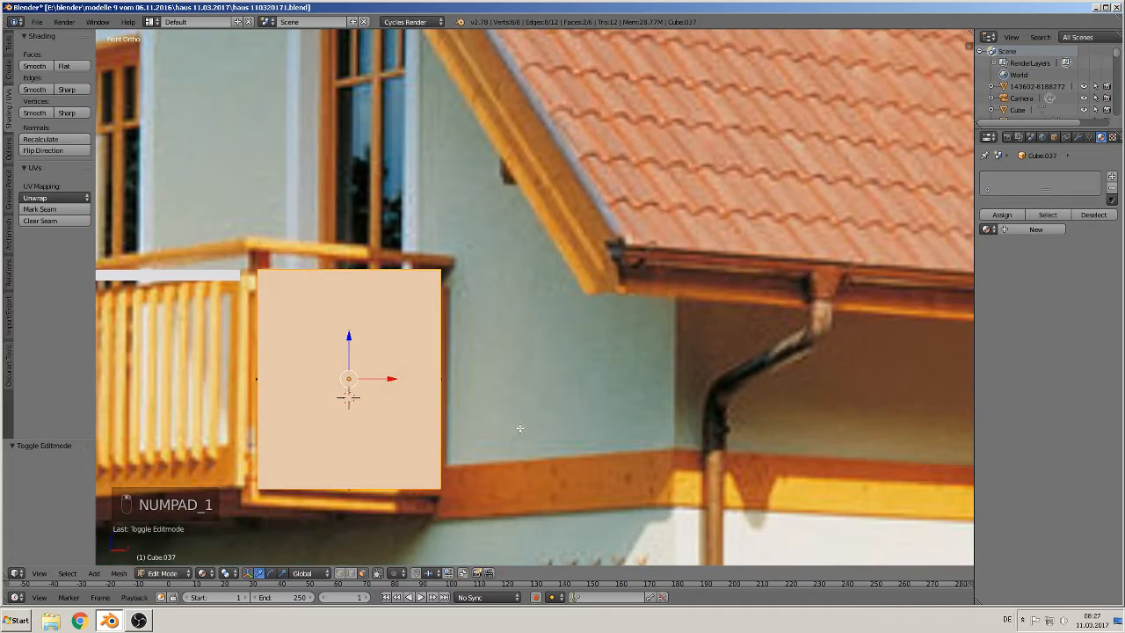
pyautogui.scroll(-1, 440, 439)
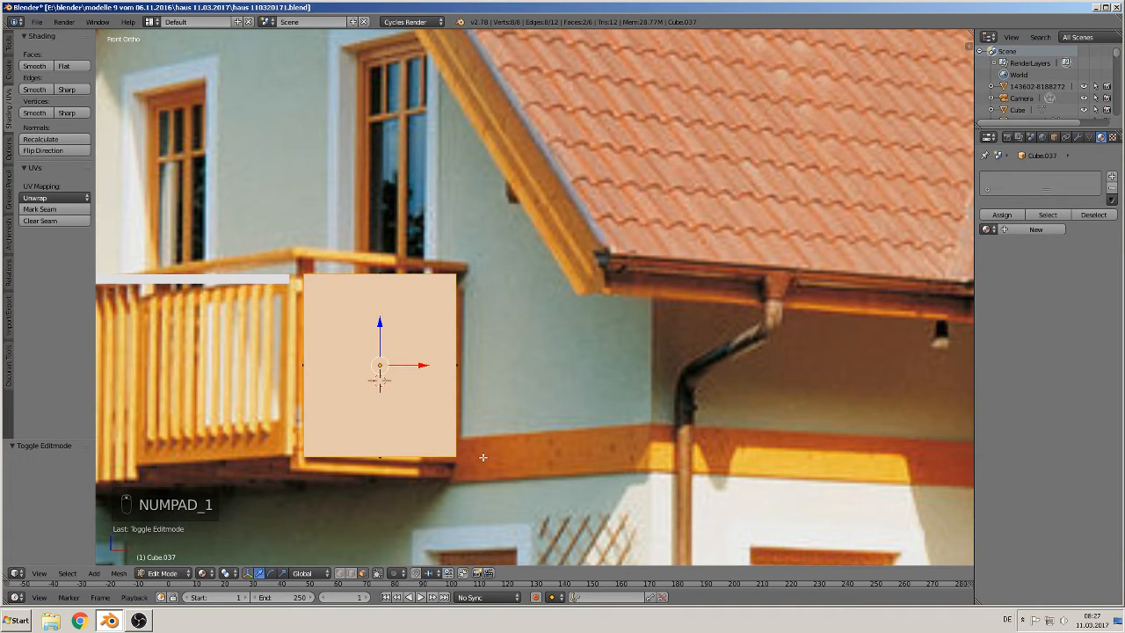
pyautogui.press('e')
pyautogui.press('s')
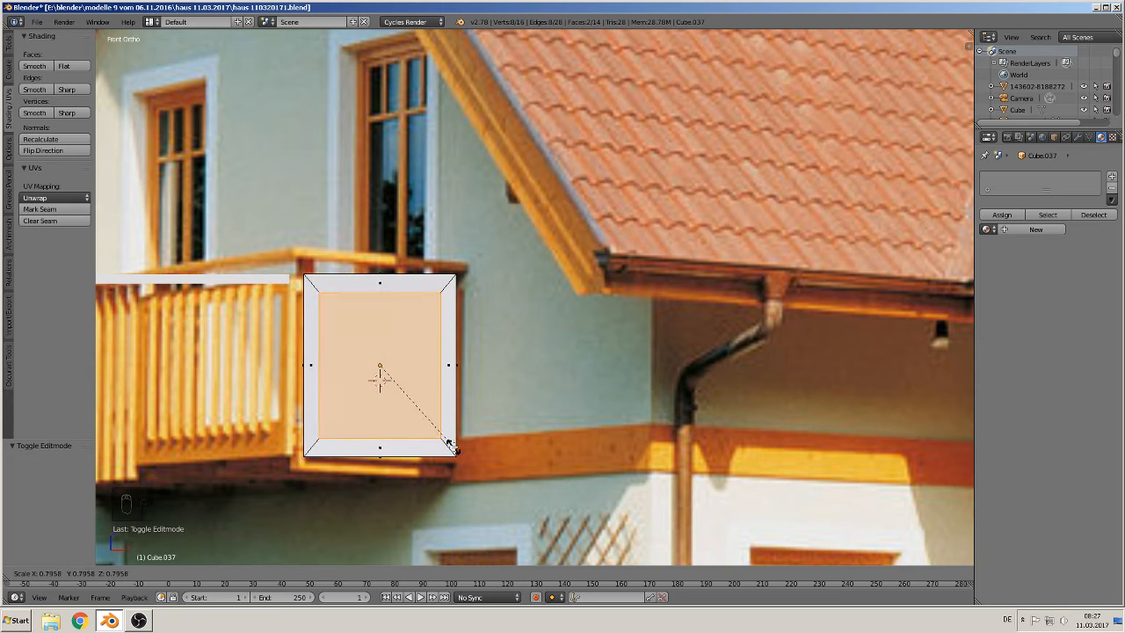
pyautogui.click(451, 446)
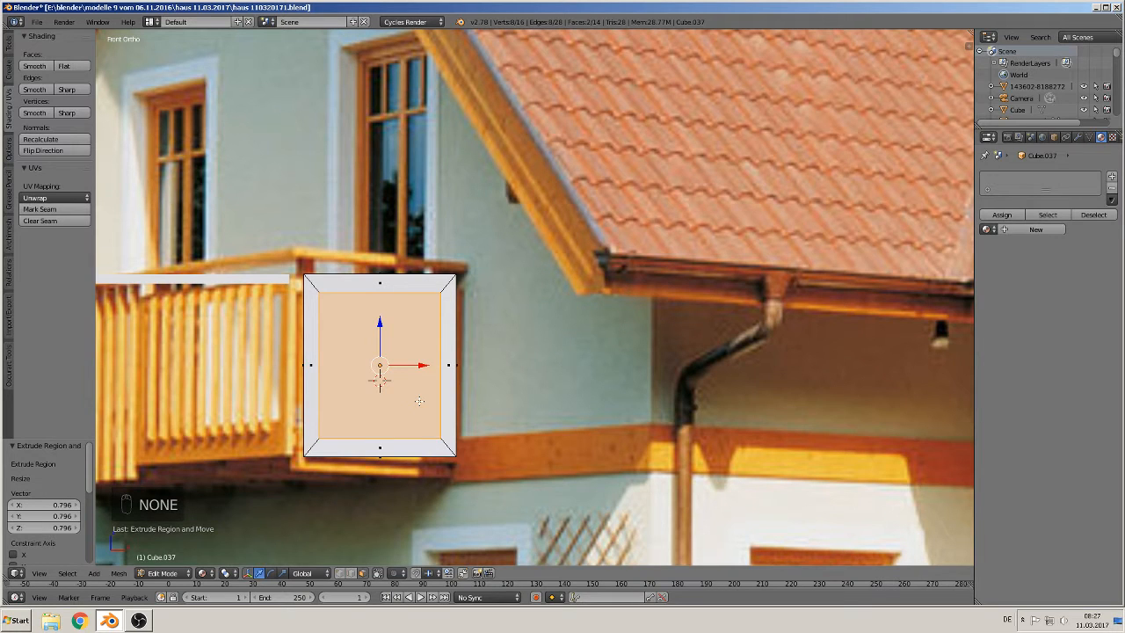
pyautogui.press('x')
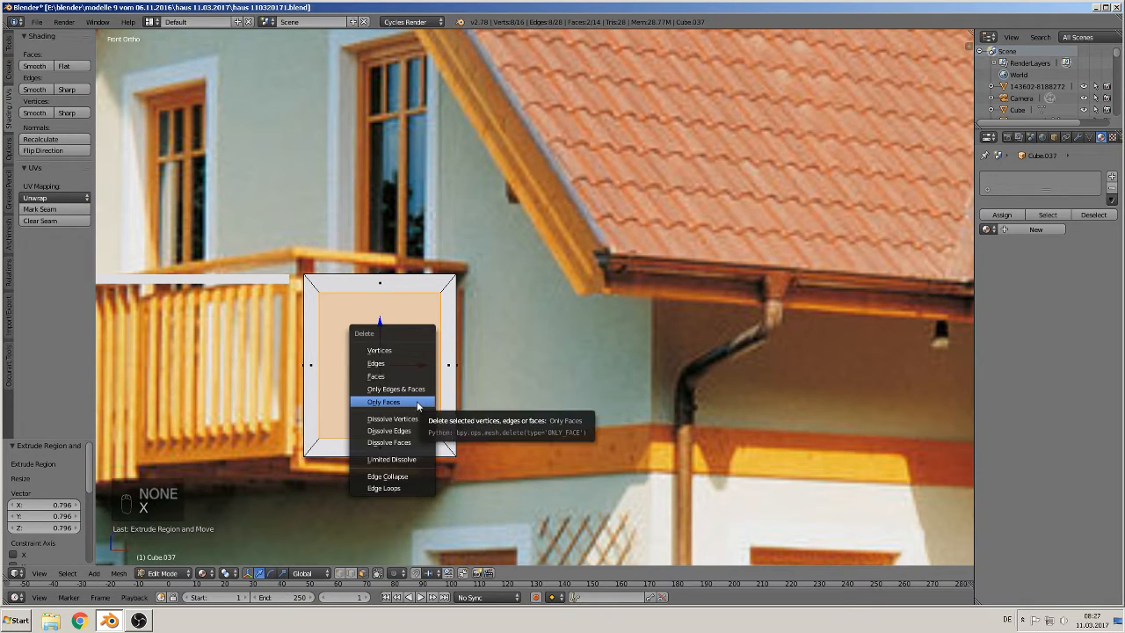
pyautogui.click(418, 405)
# Step: Fill the bottom and left inner sides of the frame opening with new faces
pyautogui.moveTo(418, 405); pyautogui.dragTo(572, 255, button='middle')
pyautogui.keyDown('shift'); pyautogui.moveTo(356, 450); pyautogui.dragTo(510, 398, button='middle'); pyautogui.keyUp('shift')
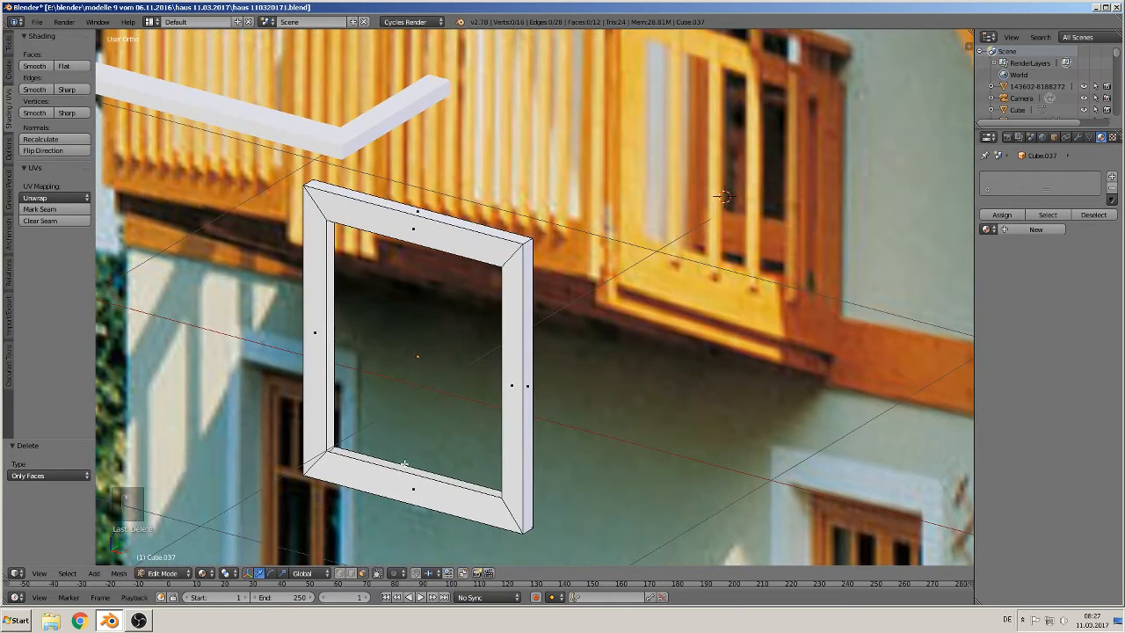
pyautogui.click(350, 573)
pyautogui.rightClick(379, 465)
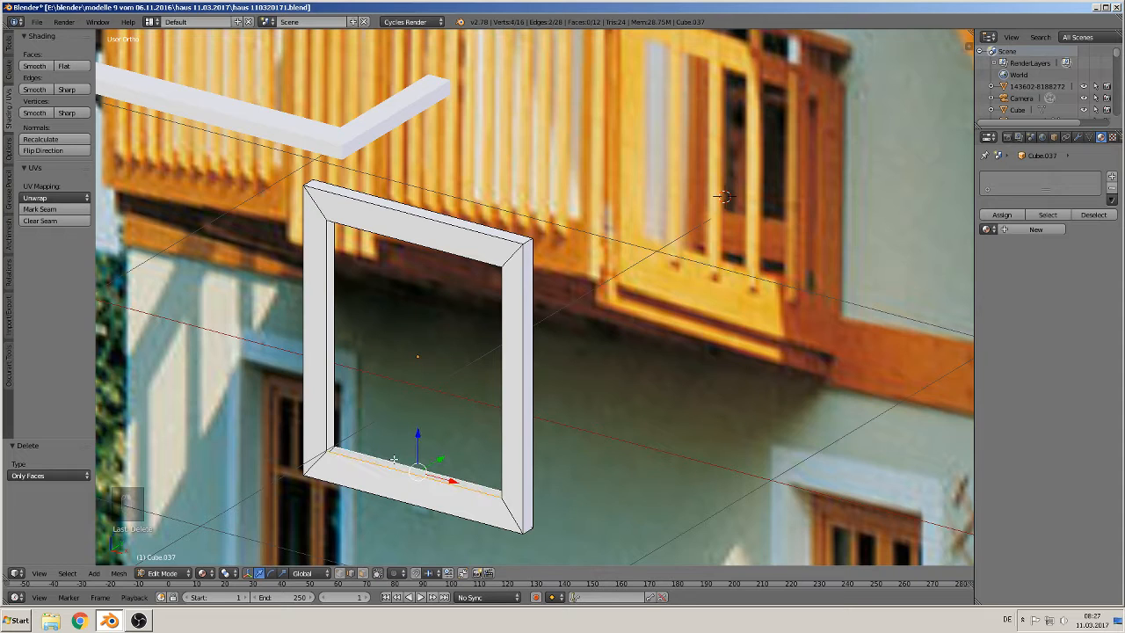
pyautogui.press('d')
pyautogui.press('f')
pyautogui.rightClick(326, 366)
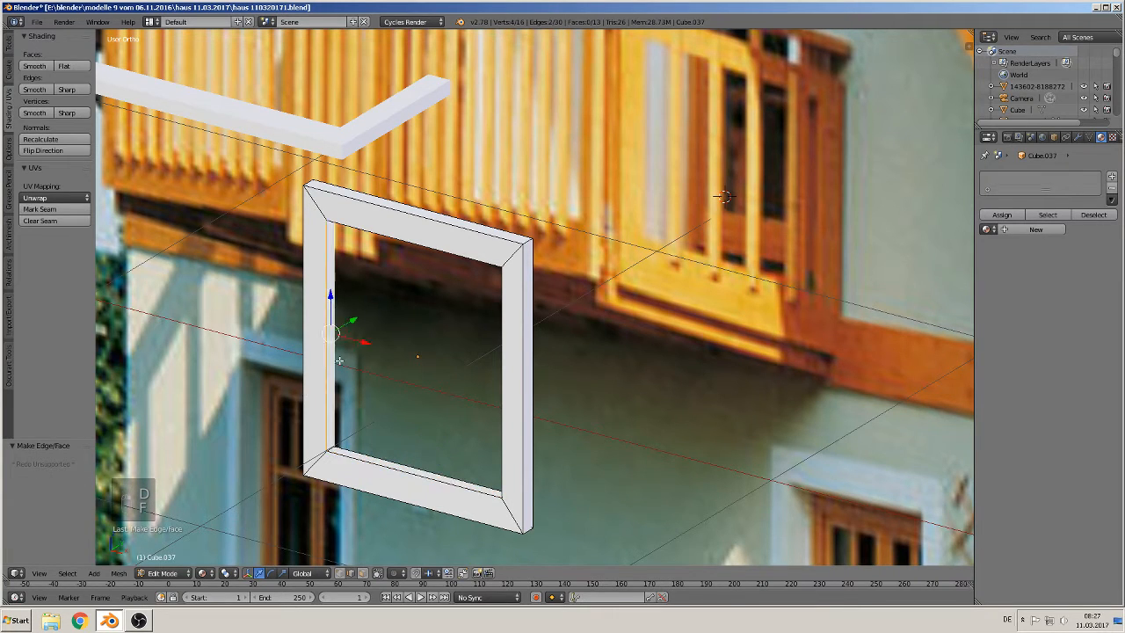
pyautogui.press('f')
# Step: Fill the top and right inner sides of the frame opening with new faces
pyautogui.moveTo(342, 371); pyautogui.dragTo(410, 292, button='middle')
pyautogui.rightClick(431, 205)
pyautogui.rightClick(417, 222)
pyautogui.keyDown('shift'); pyautogui.rightClick(405, 236); pyautogui.keyUp('shift')
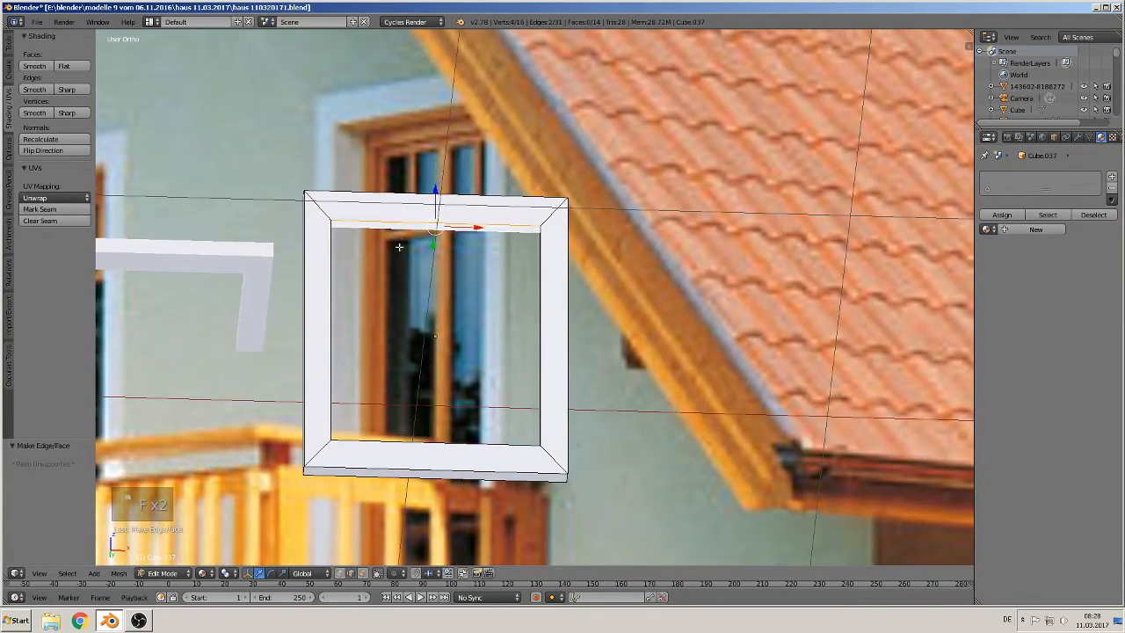
pyautogui.press('f')
pyautogui.moveTo(424, 311); pyautogui.dragTo(497, 345, button='middle')
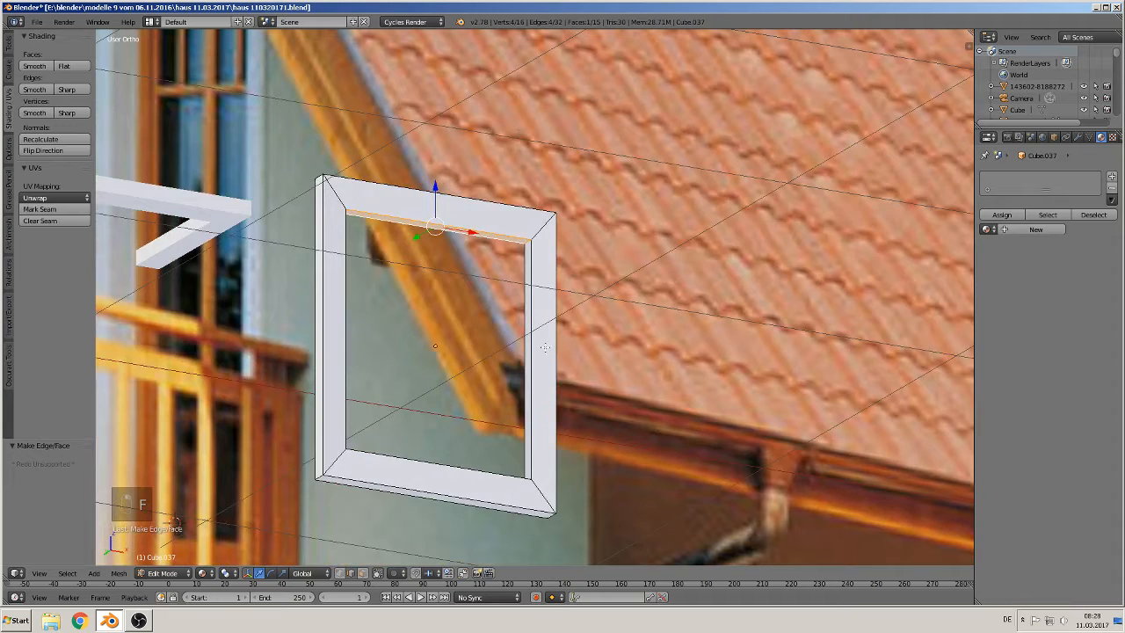
pyautogui.rightClick(531, 356)
pyautogui.keyDown('shift'); pyautogui.rightClick(525, 365); pyautogui.keyUp('shift')
pyautogui.press('f')
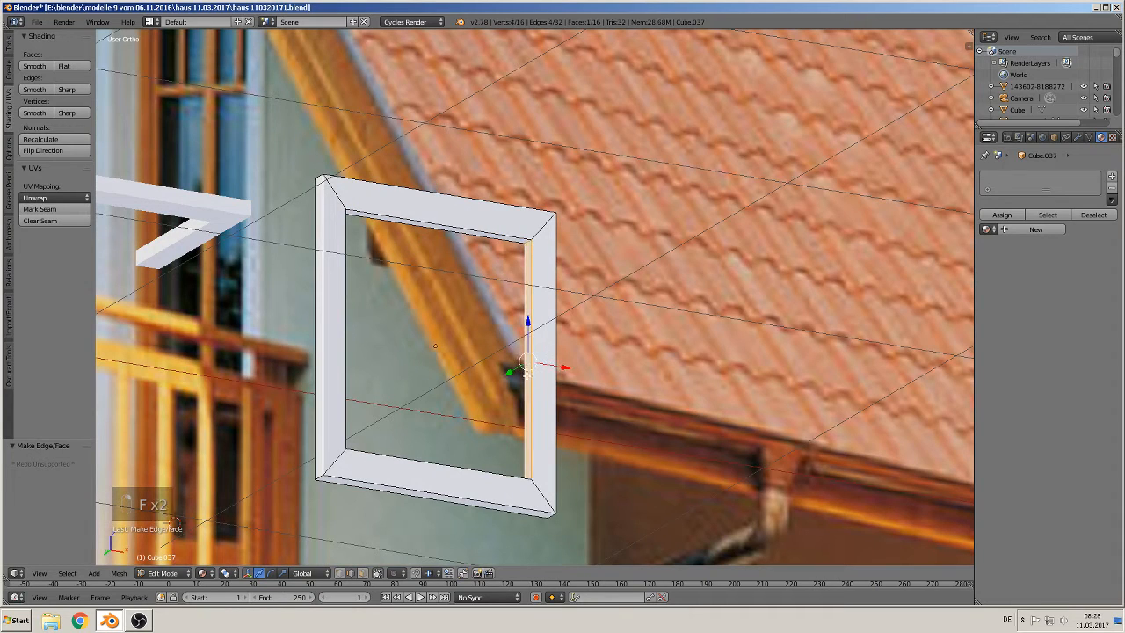
# Step: Return to object mode and move the window frame along X by about 0.851
pyautogui.moveTo(525, 365); pyautogui.dragTo(475, 439, button='middle')
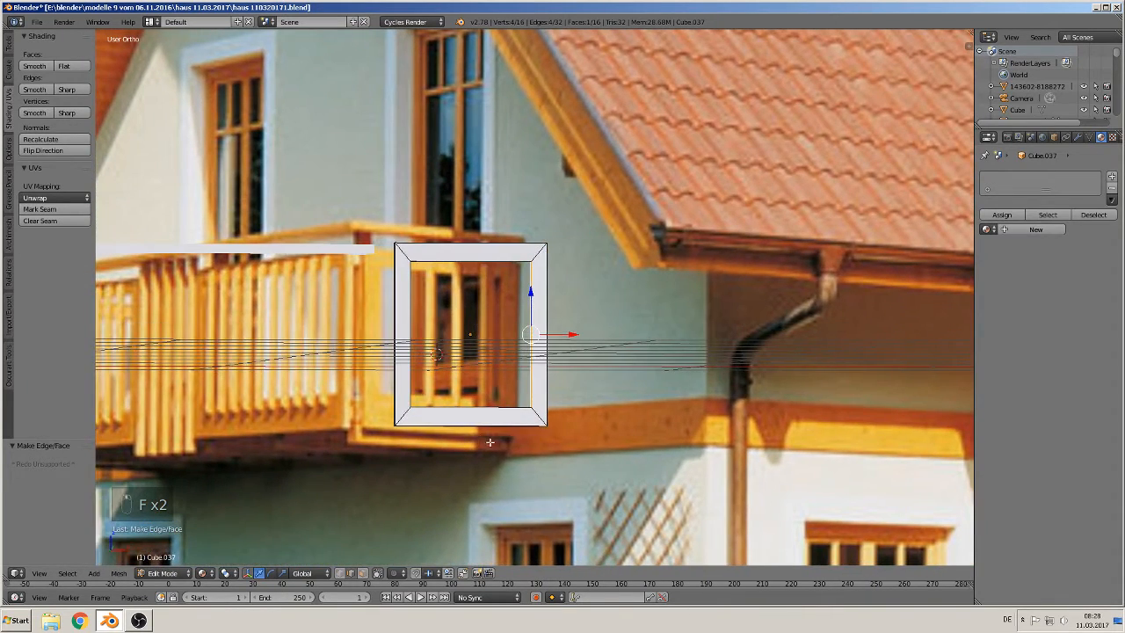
pyautogui.press('Tab')
pyautogui.moveTo(509, 332); pyautogui.dragTo(708, 344)
pyautogui.keyDown('shift'); pyautogui.moveTo(468, 442); pyautogui.dragTo(569, 374, button='middle'); pyautogui.keyUp('shift')
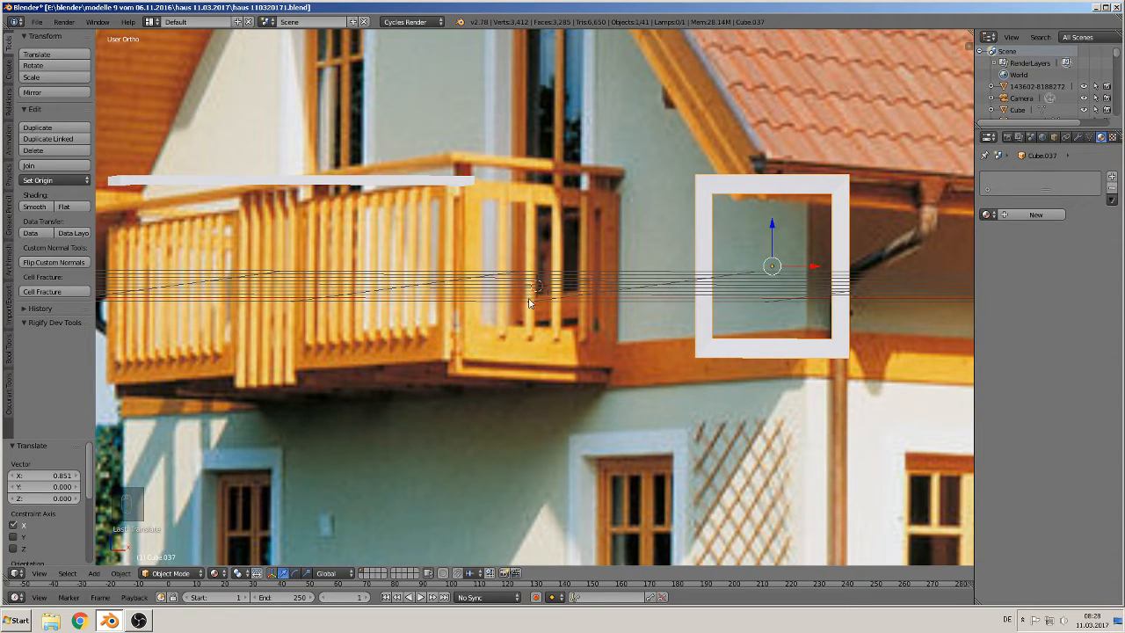
# Step: Add a new cube and scale it down to 0.3
pyautogui.press('a')
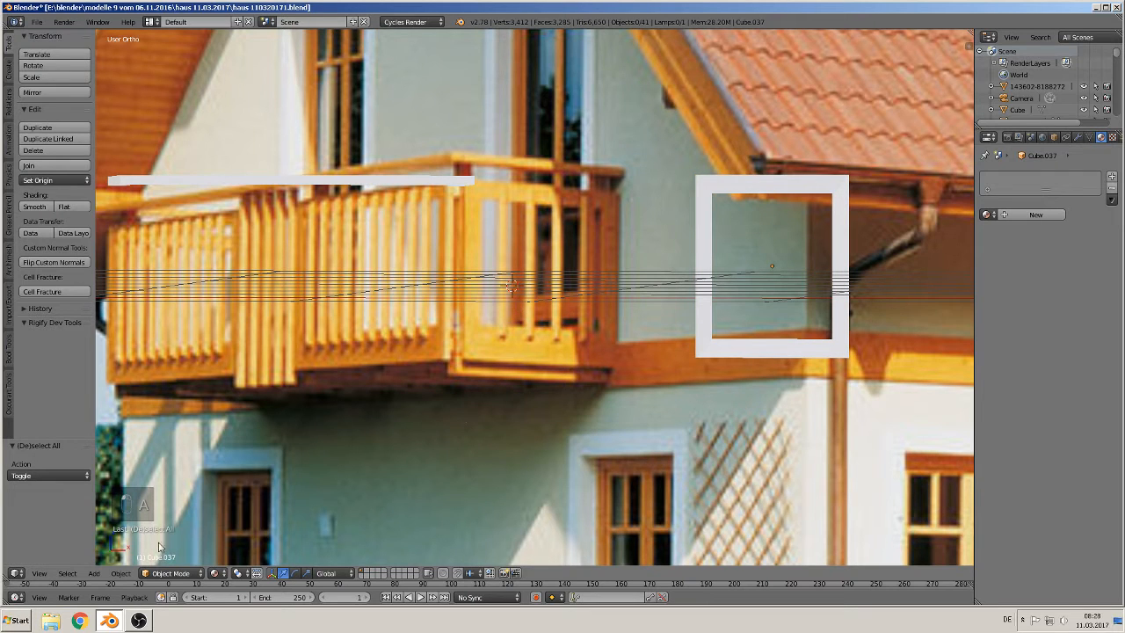
pyautogui.click(93, 573)
pyautogui.moveTo(110, 559)
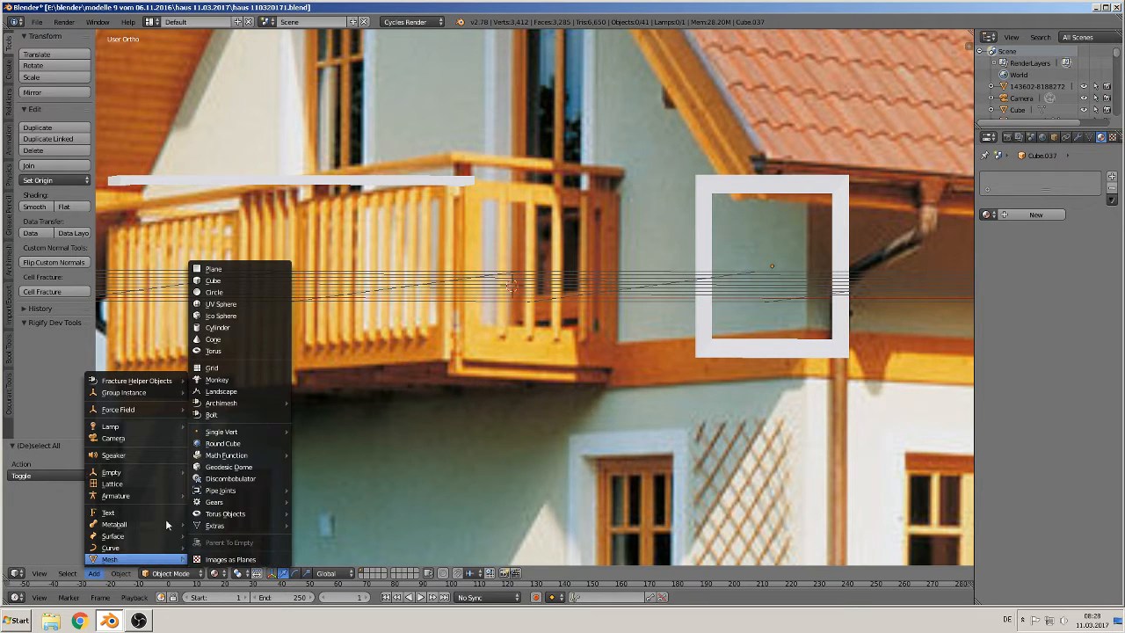
pyautogui.click(228, 280)
pyautogui.press('s')
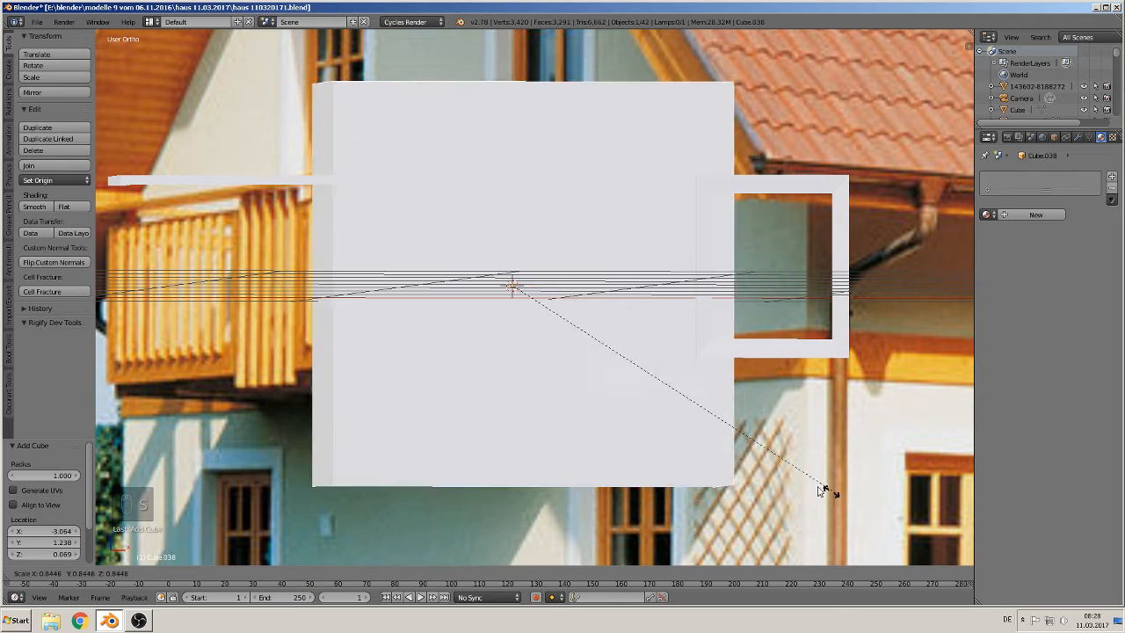
pyautogui.click(572, 407)
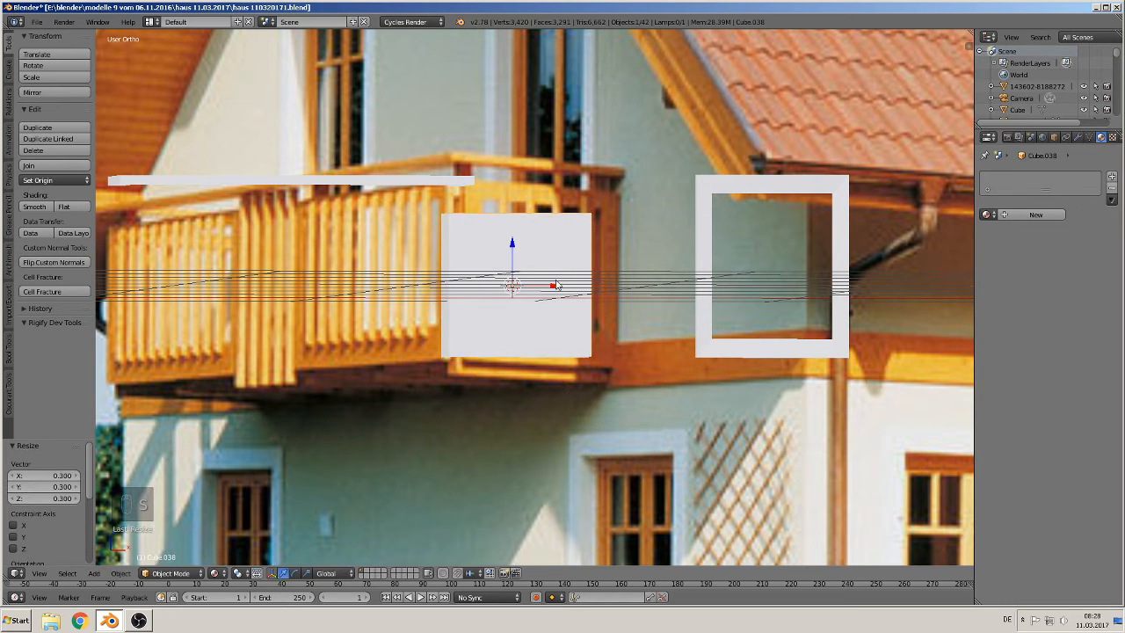
# Step: Position the new cube beside the frame by moving it along X and slightly up along Z
pyautogui.press('g')
pyautogui.press('x')
pyautogui.click(817, 283)
pyautogui.moveTo(776, 244)
pyautogui.mouseDown()
pyautogui.moveTo(775, 226)
pyautogui.moveTo(775, 239)
pyautogui.moveTo(766, 232)
pyautogui.mouseUp()
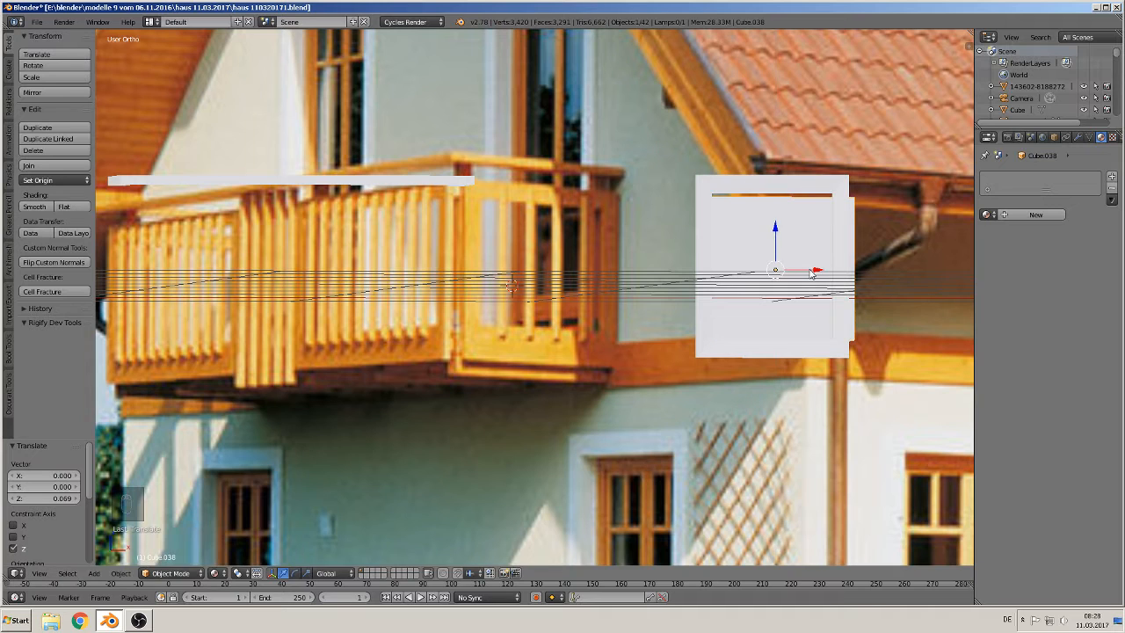
pyautogui.moveTo(825, 276); pyautogui.dragTo(709, 278)
pyautogui.moveTo(664, 238); pyautogui.dragTo(665, 235)
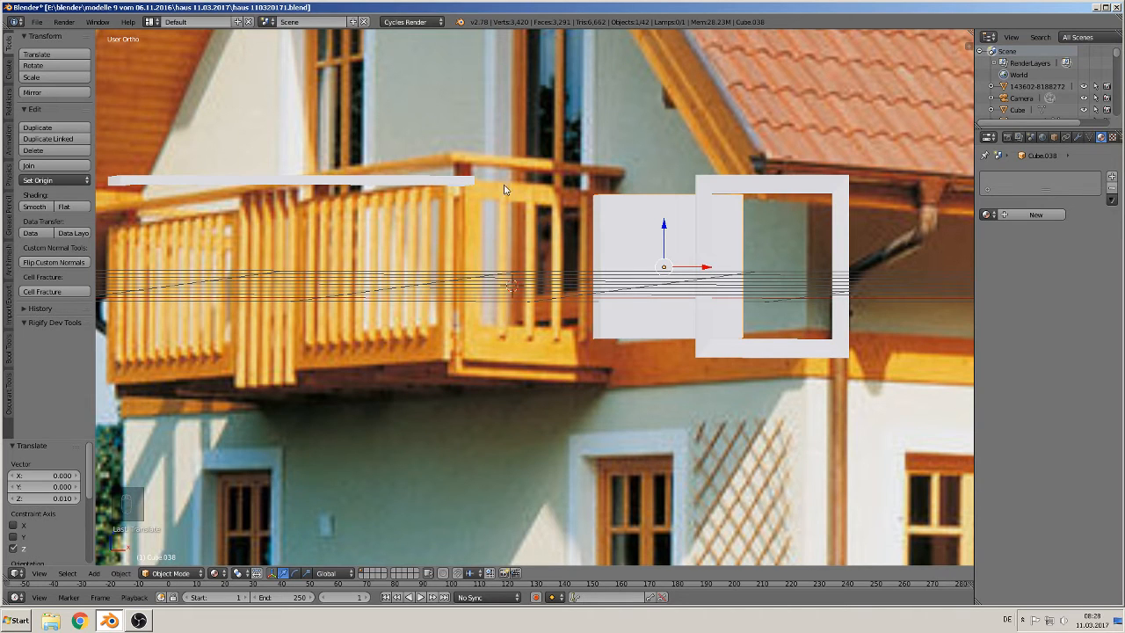
pyautogui.moveTo(661, 226); pyautogui.dragTo(663, 213)
# Step: In edit mode, box-select the cube's bottom vertices and move them down to lengthen the cube
pyautogui.press('Tab')
pyautogui.press('a')
pyautogui.press('a')
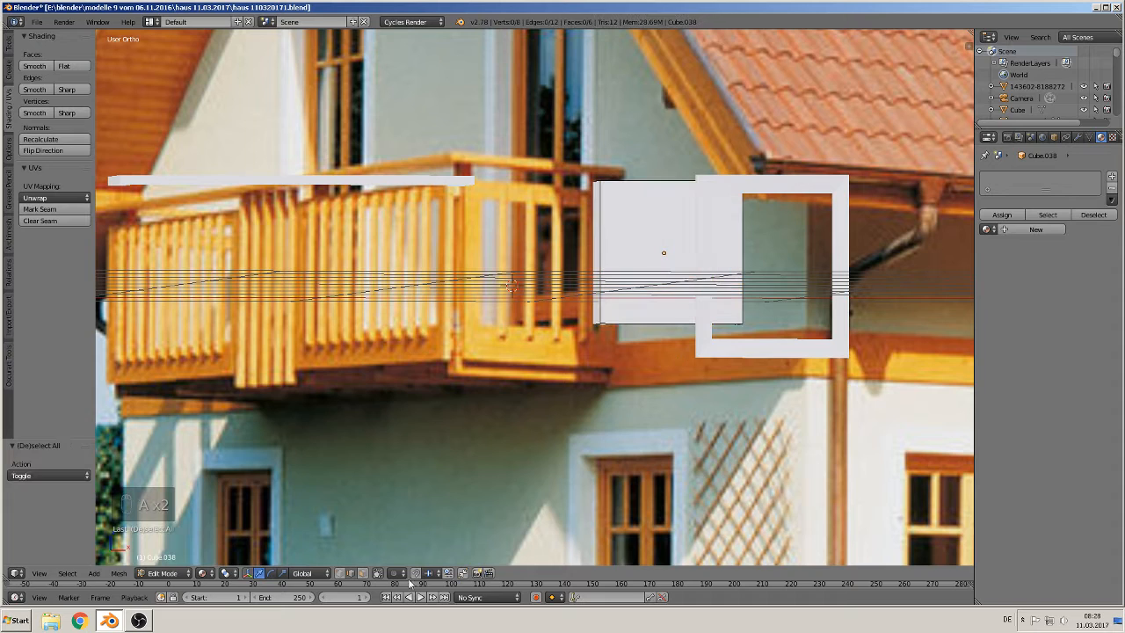
pyautogui.click(378, 574)
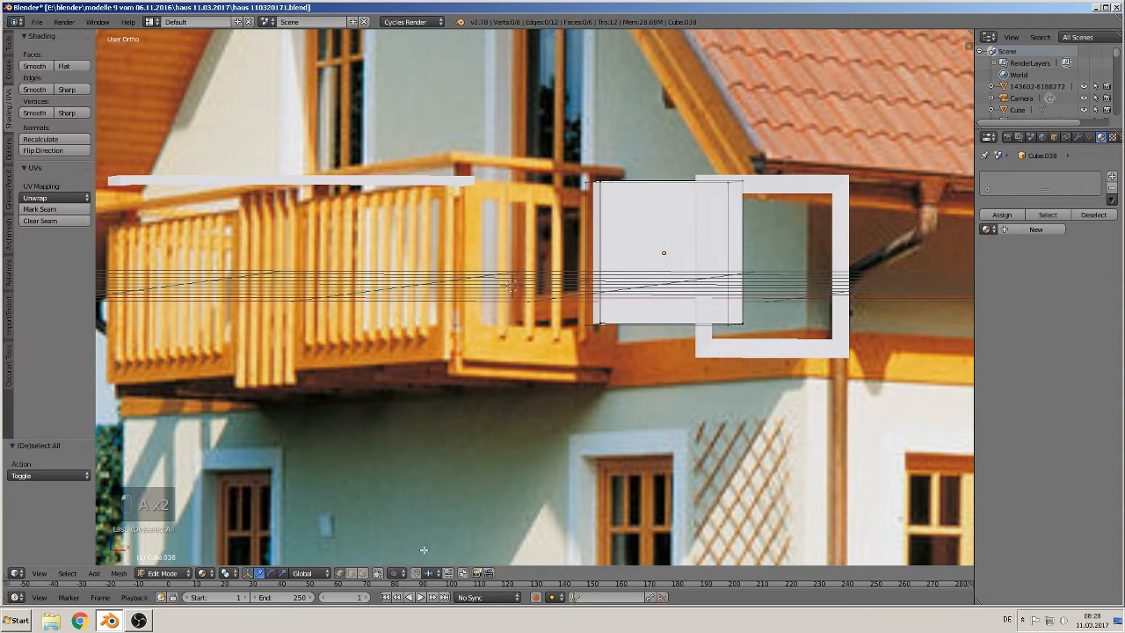
pyautogui.click(380, 573)
pyautogui.click(379, 573)
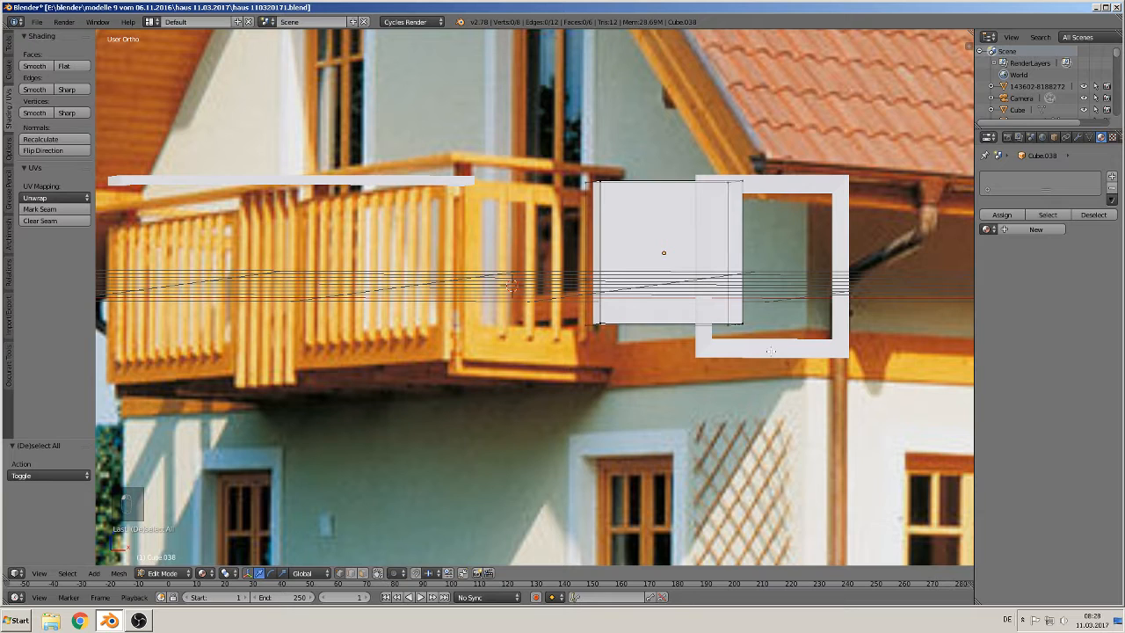
pyautogui.press('b')
pyautogui.moveTo(784, 350); pyautogui.dragTo(517, 305)
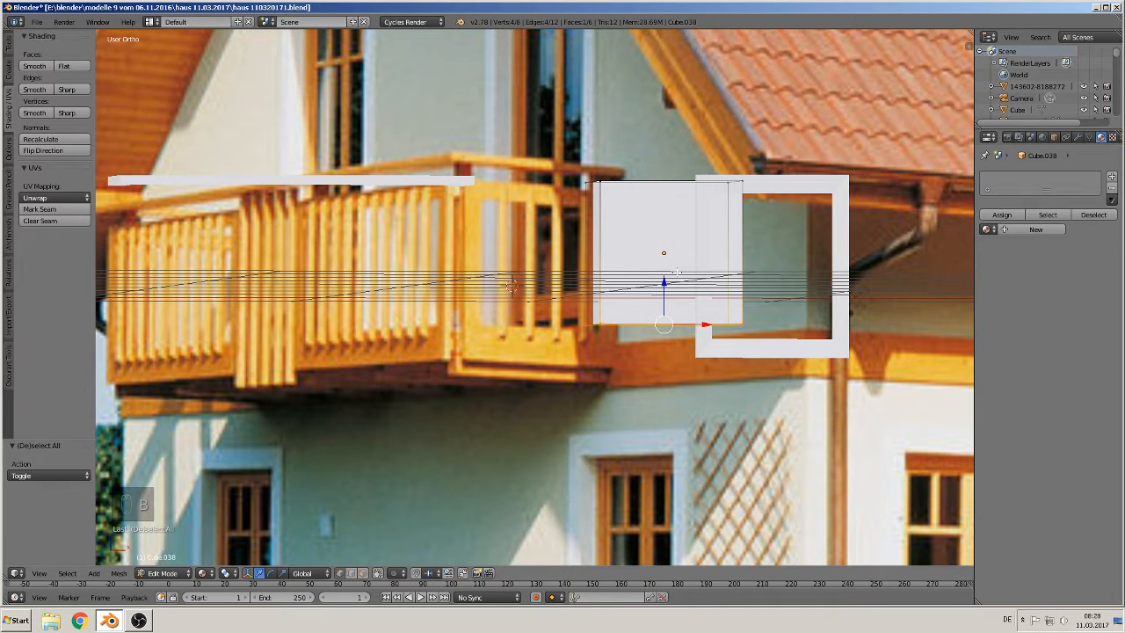
pyautogui.moveTo(663, 281); pyautogui.dragTo(663, 303)
pyautogui.press('Tab')
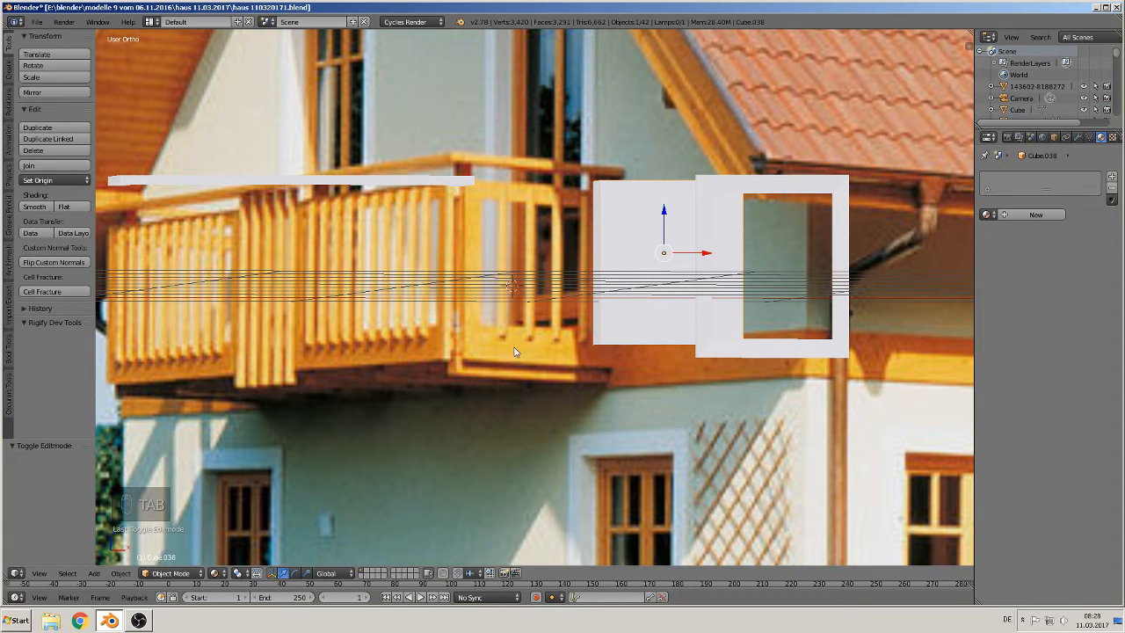
# Step: Select the frame and move its bottom vertices down along Z by about -0.057
pyautogui.click(770, 342)
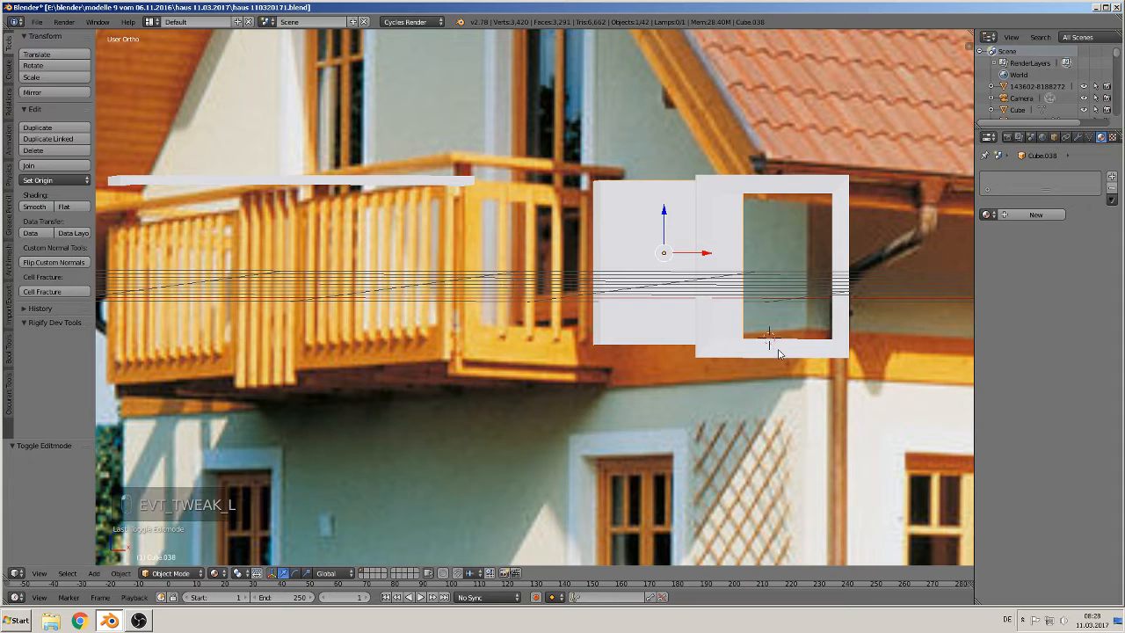
pyautogui.rightClick(777, 350)
pyautogui.press('Tab')
pyautogui.press('a')
pyautogui.press('a')
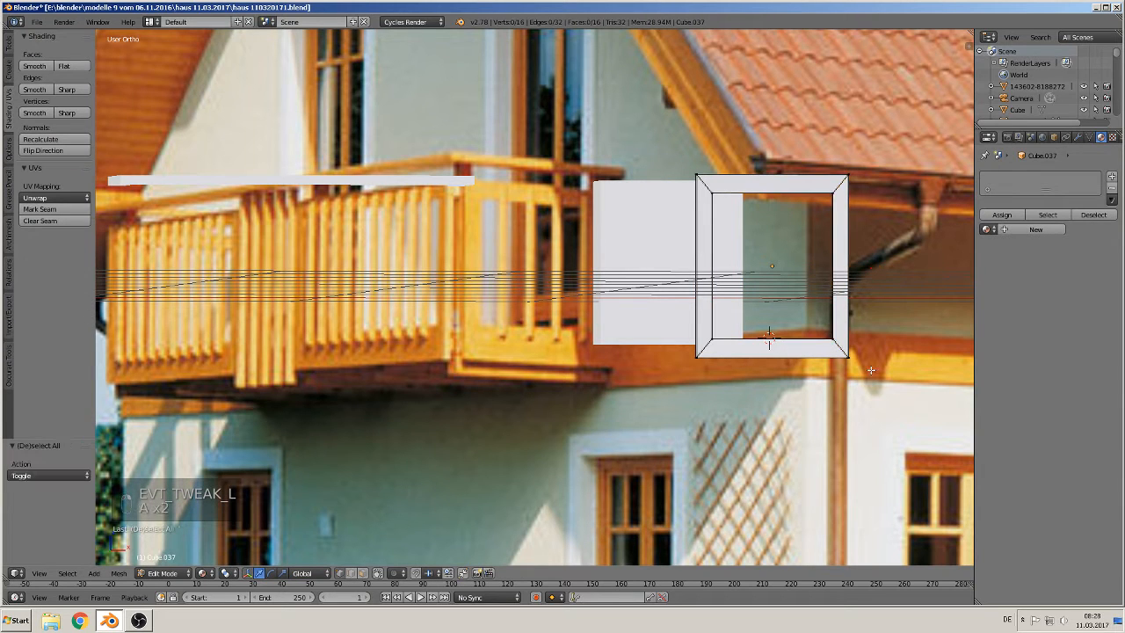
pyautogui.press('b')
pyautogui.moveTo(870, 369); pyautogui.dragTo(674, 346)
pyautogui.moveTo(775, 319); pyautogui.dragTo(770, 331)
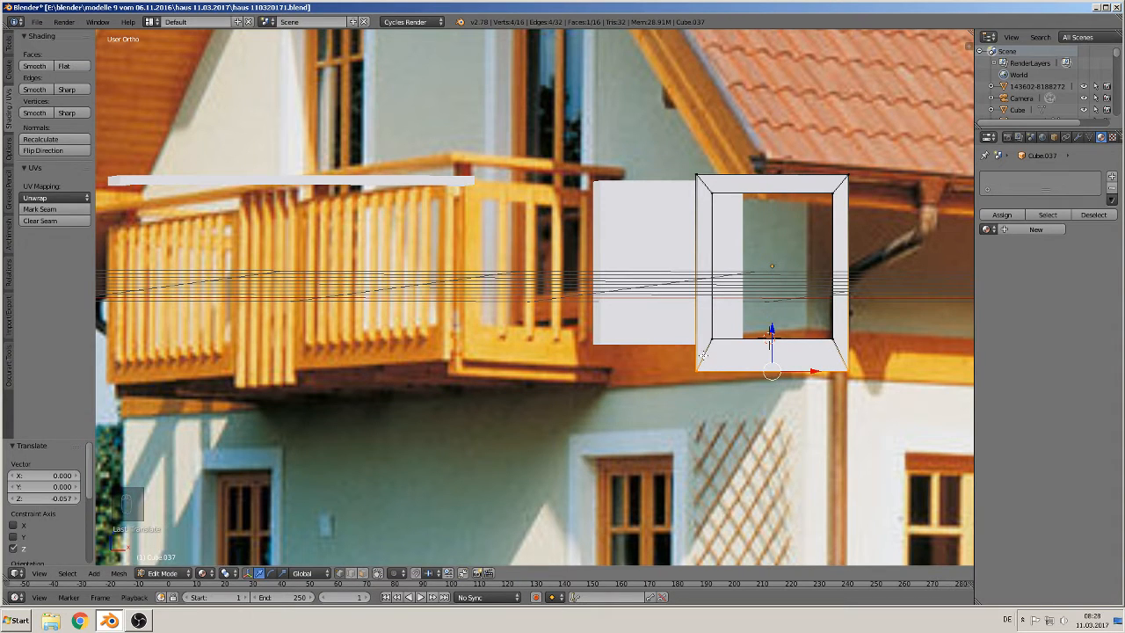
pyautogui.press('Tab')
# Step: Select the cube and move it along Y by about -1.57
pyautogui.rightClick(654, 326)
pyautogui.press('Tab')
pyautogui.moveTo(664, 310); pyautogui.dragTo(664, 309)
pyautogui.press('Tab')
pyautogui.moveTo(673, 285); pyautogui.dragTo(658, 309, button='middle')
pyautogui.moveTo(535, 236); pyautogui.dragTo(581, 268, button='middle')
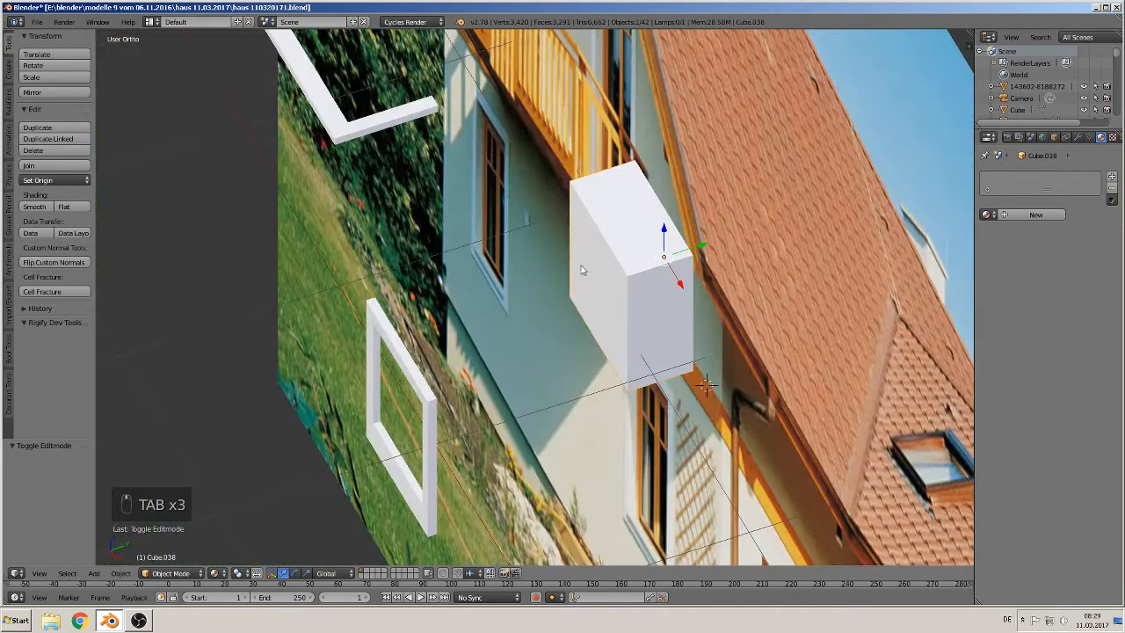
pyautogui.moveTo(696, 248); pyautogui.dragTo(345, 339)
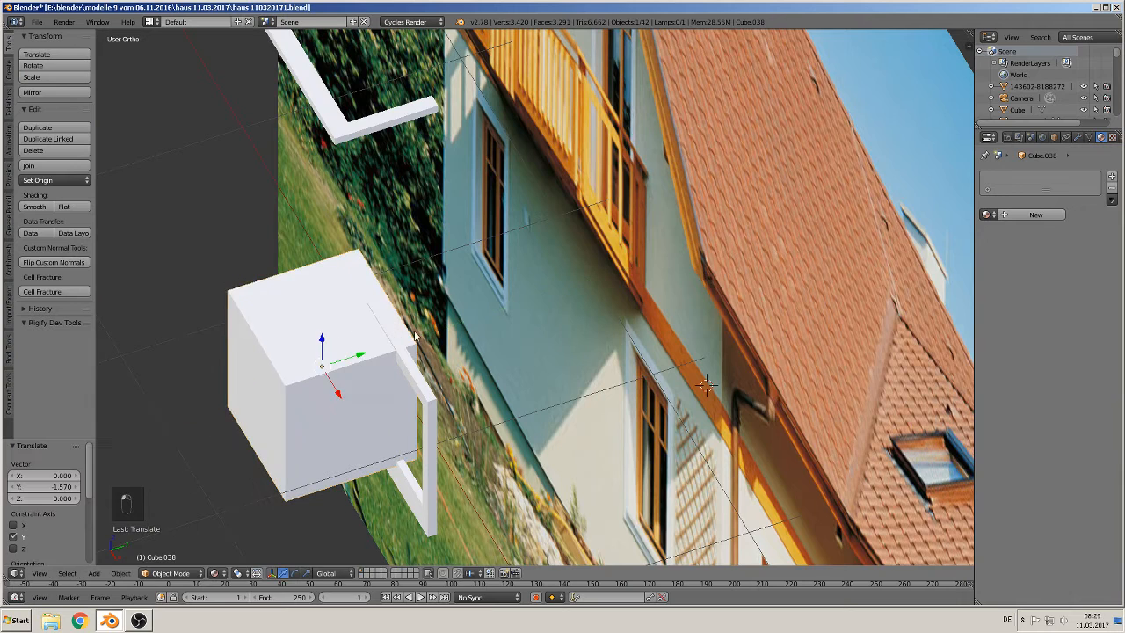
# Step: Scale the cube along Y to about 0.047, making it a thin shutter panel
pyautogui.keyDown('shift'); pyautogui.moveTo(439, 362); pyautogui.dragTo(547, 315, button='middle'); pyautogui.keyUp('shift')
pyautogui.press('s')
pyautogui.press('y')
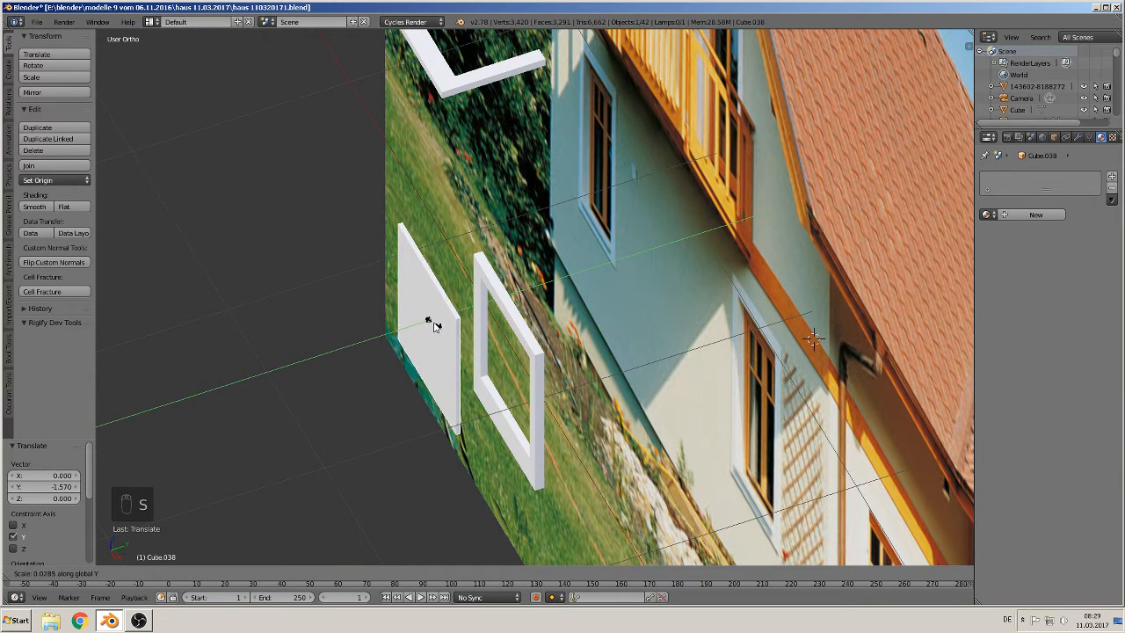
pyautogui.click(436, 327)
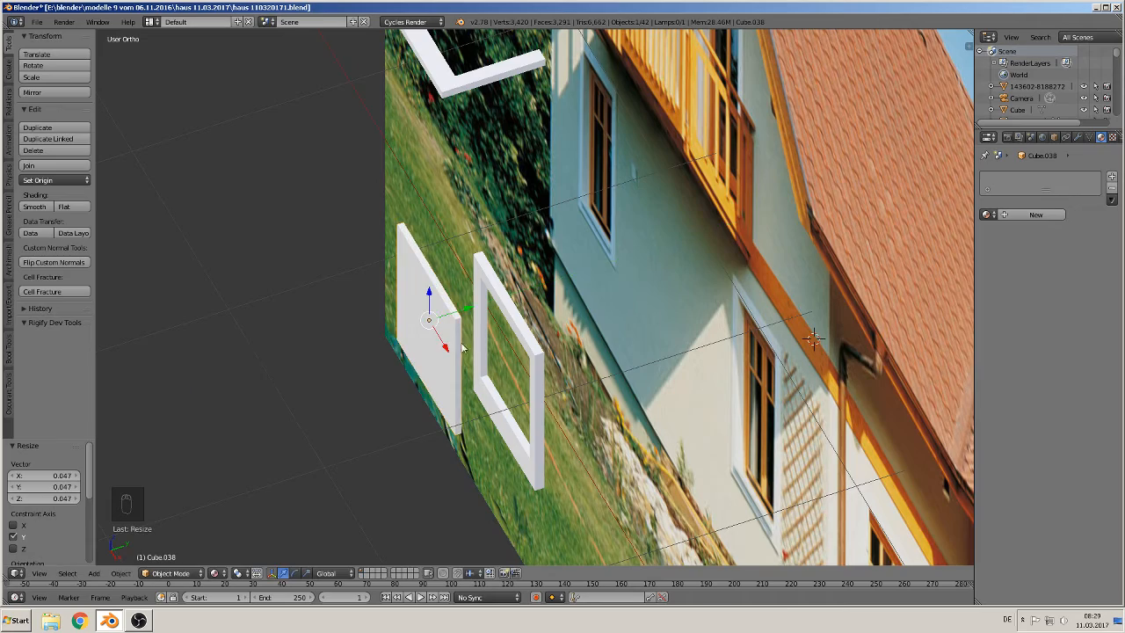
pyautogui.moveTo(436, 327); pyautogui.dragTo(549, 306, button='middle')
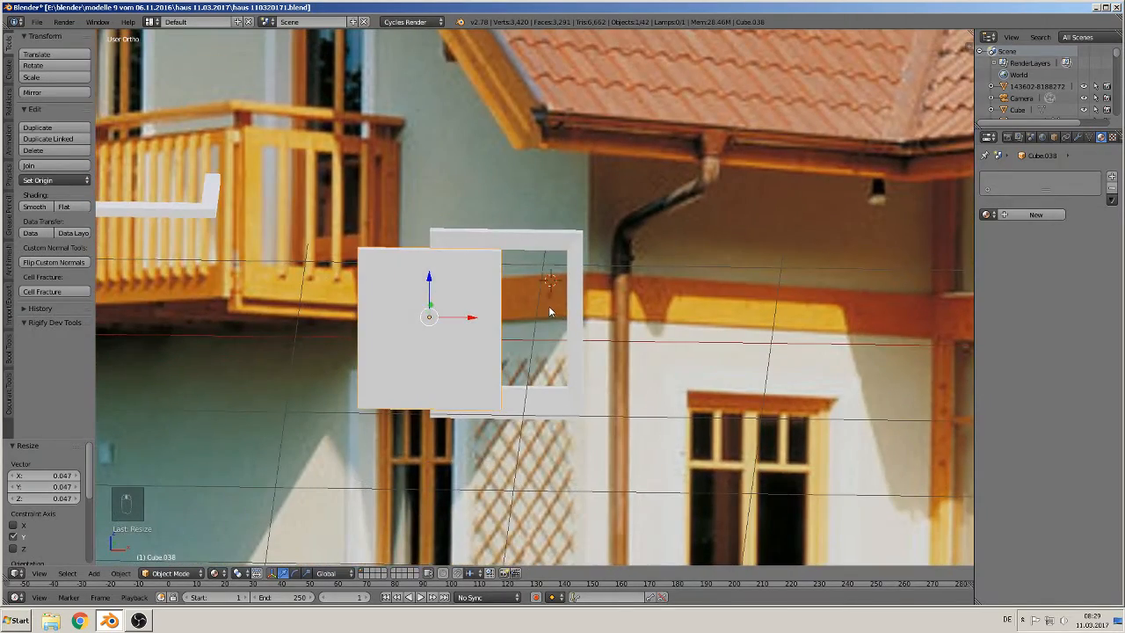
# Step: Scale the new cube along X to about 0.070 to make a narrow shutter slat
pyautogui.press('s')
pyautogui.press('x')
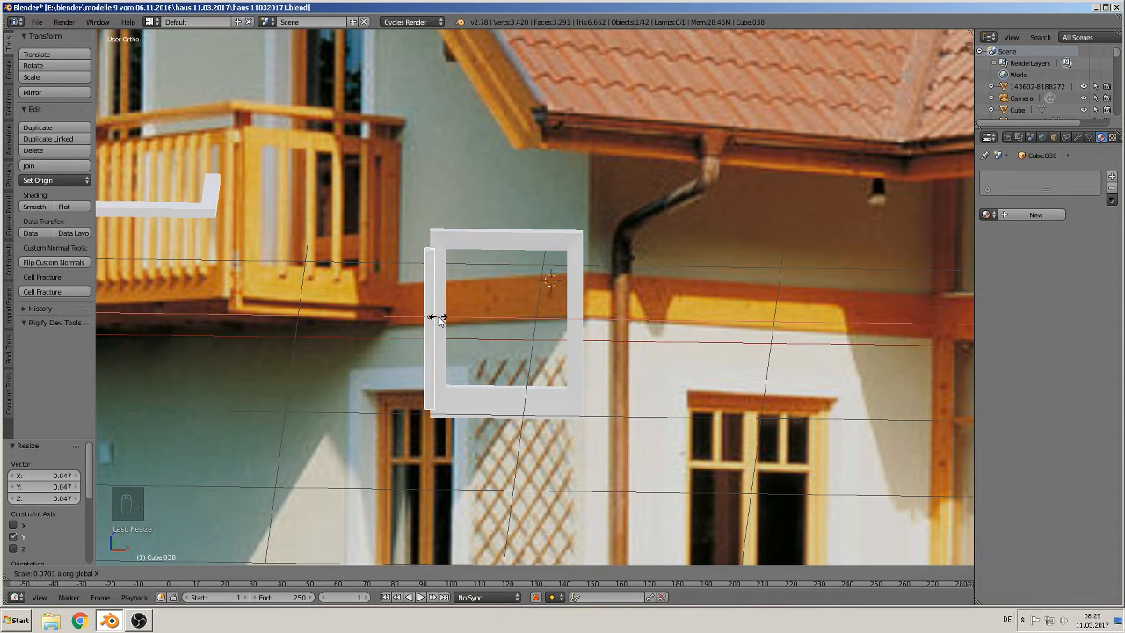
pyautogui.click(440, 318)
# Step: Move the slat inside the frame by about 0.138 along X and -0.012 along Z
pyautogui.press('KP_1')
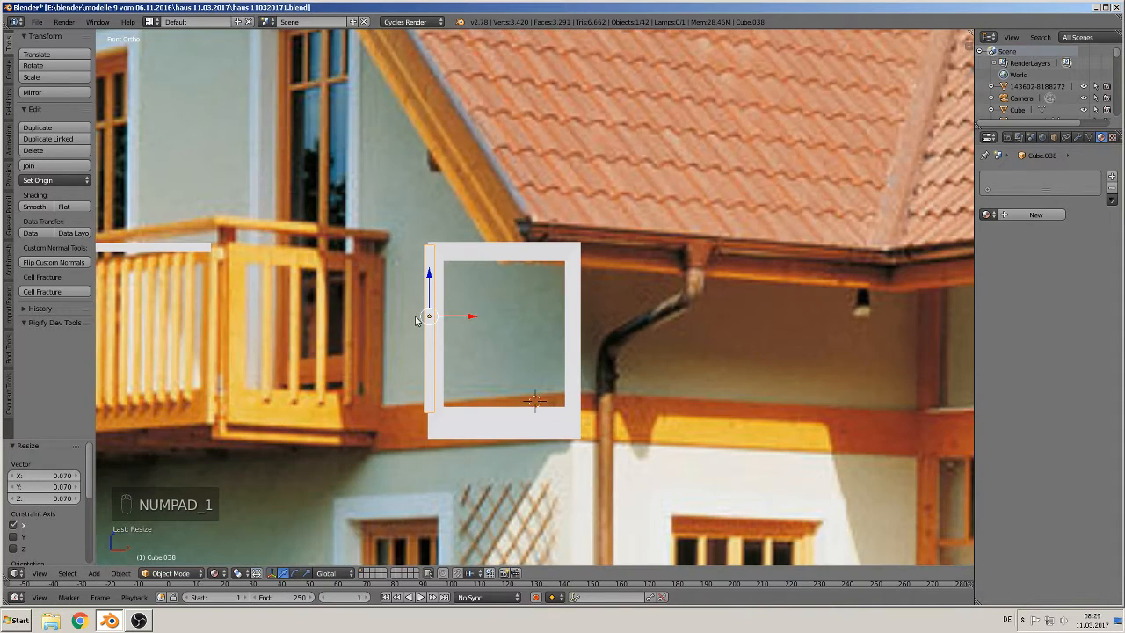
pyautogui.moveTo(458, 318); pyautogui.dragTo(489, 319)
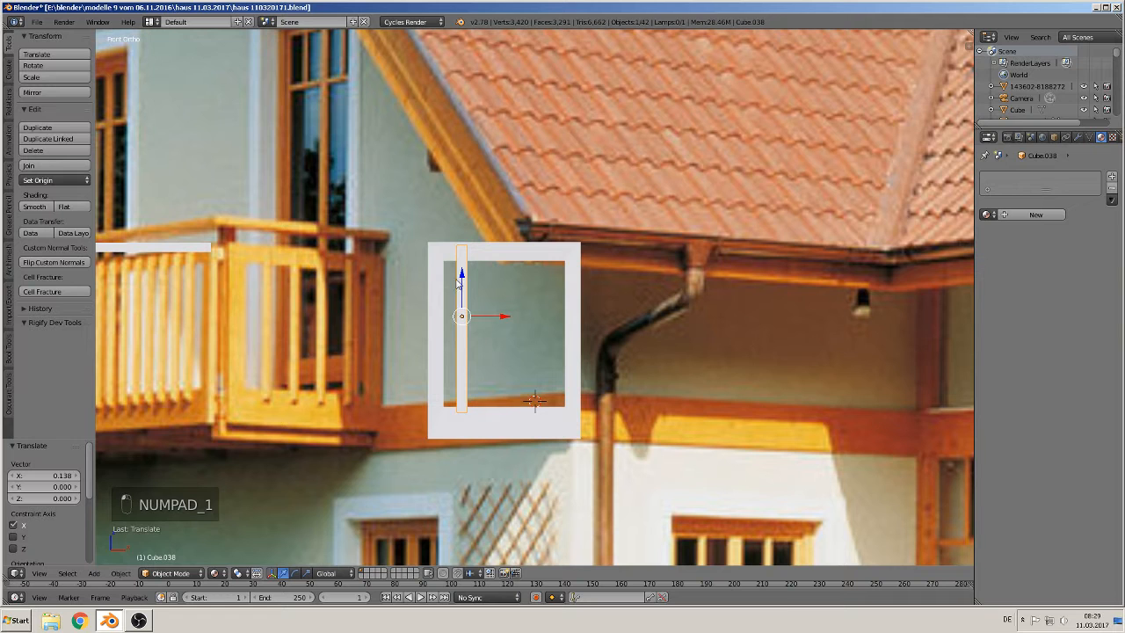
pyautogui.moveTo(465, 284); pyautogui.dragTo(467, 285)
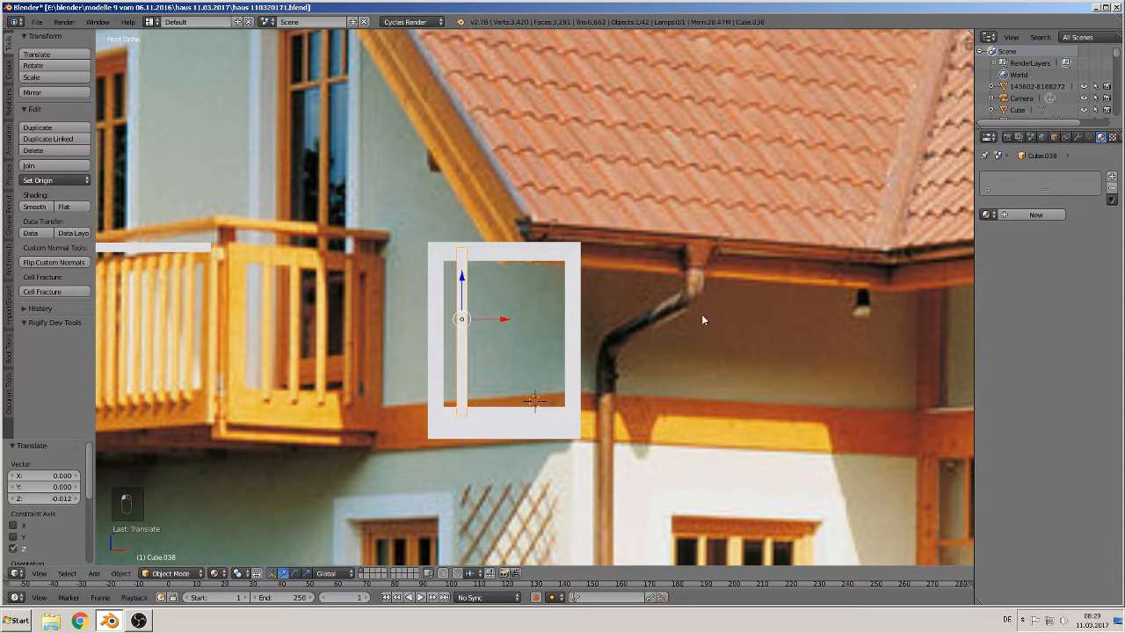
# Step: Add an Array modifier to the slat
pyautogui.moveTo(701, 320); pyautogui.dragTo(613, 368, button='middle')
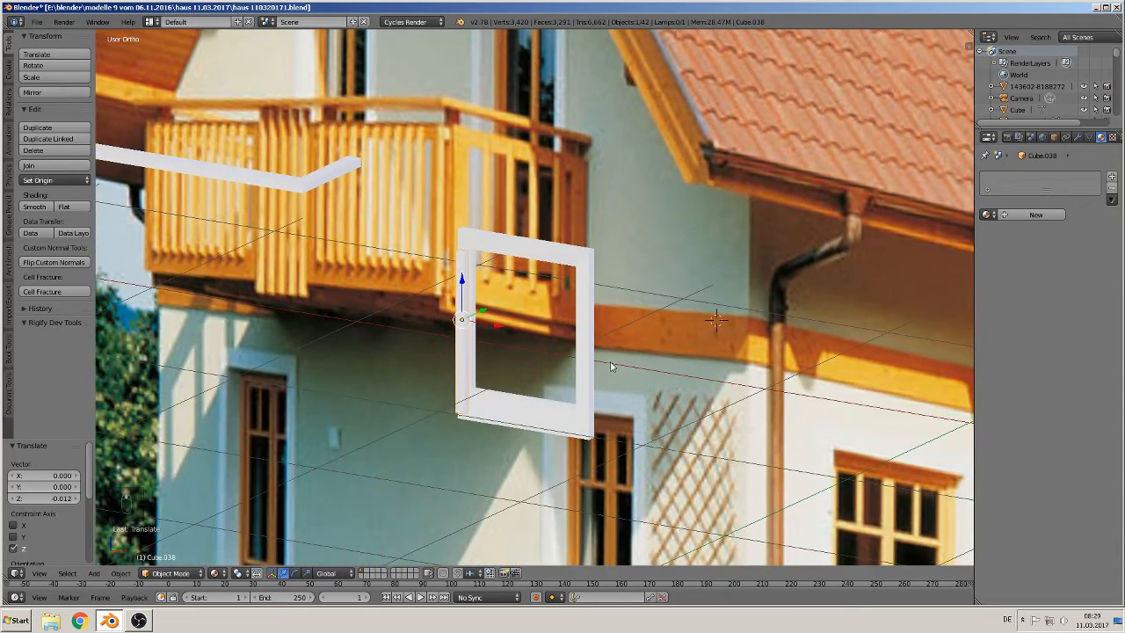
pyautogui.click(1077, 139)
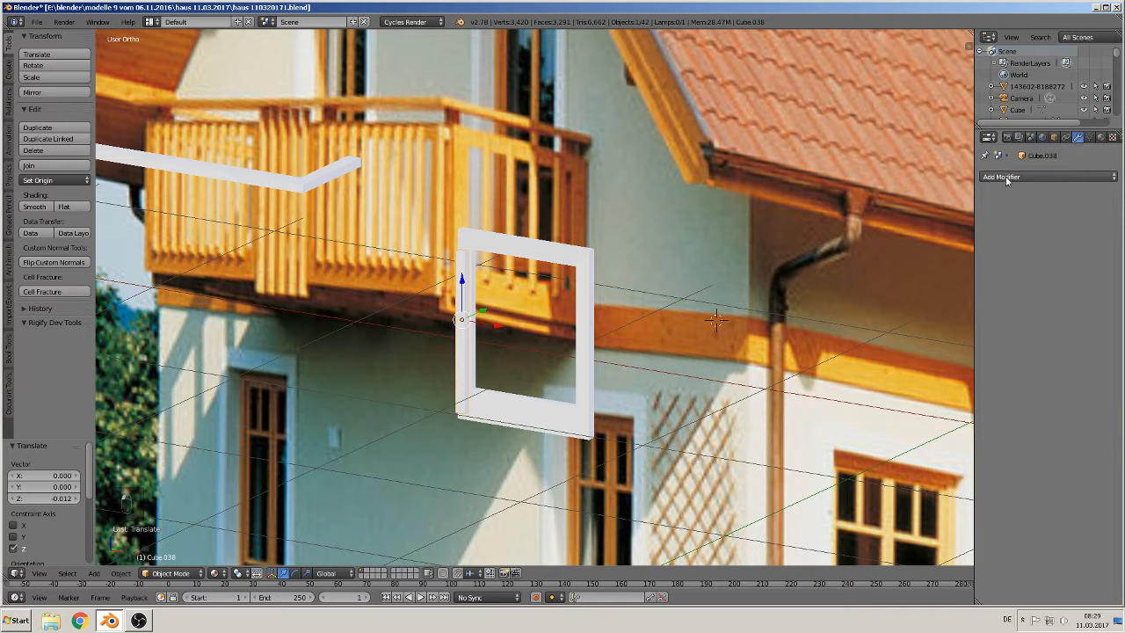
pyautogui.click(1005, 177)
pyautogui.click(876, 203)
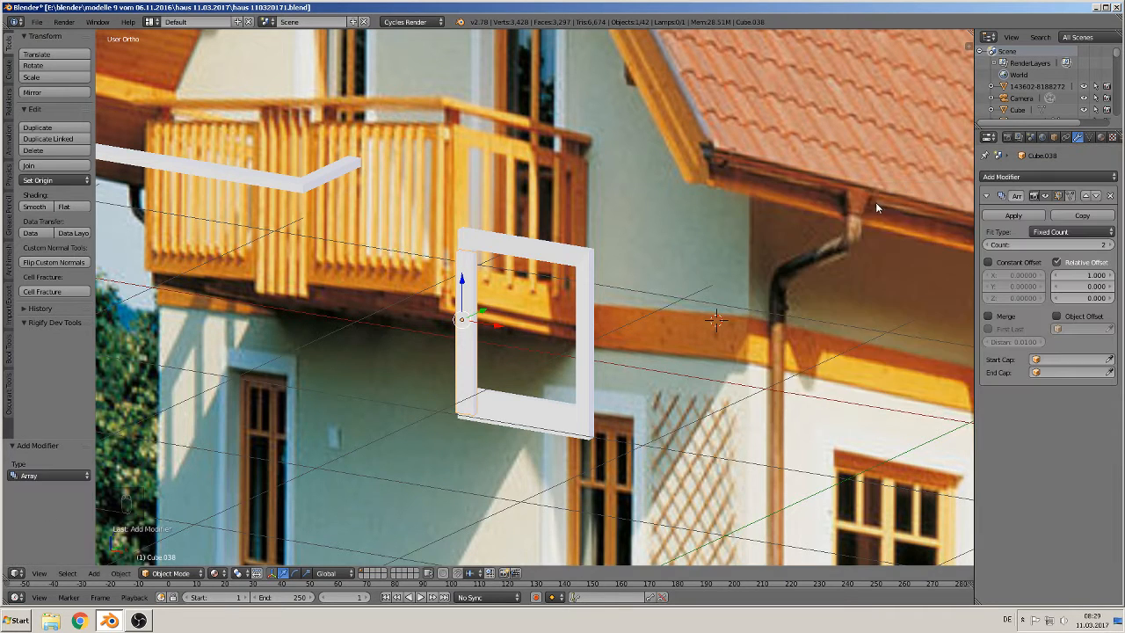
# Step: Set the Array to a count of 4 with a relative X offset of 2.7
pyautogui.scroll(4, 424, 351)
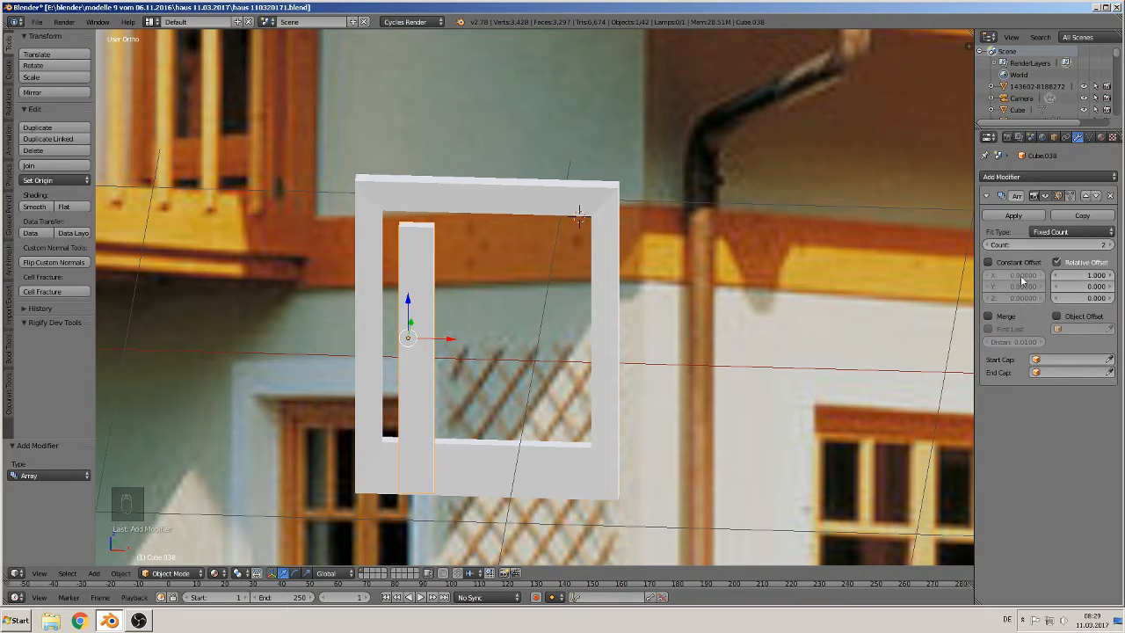
pyautogui.moveTo(1110, 276); pyautogui.dragTo(1124, 275)
pyautogui.click(1108, 245)
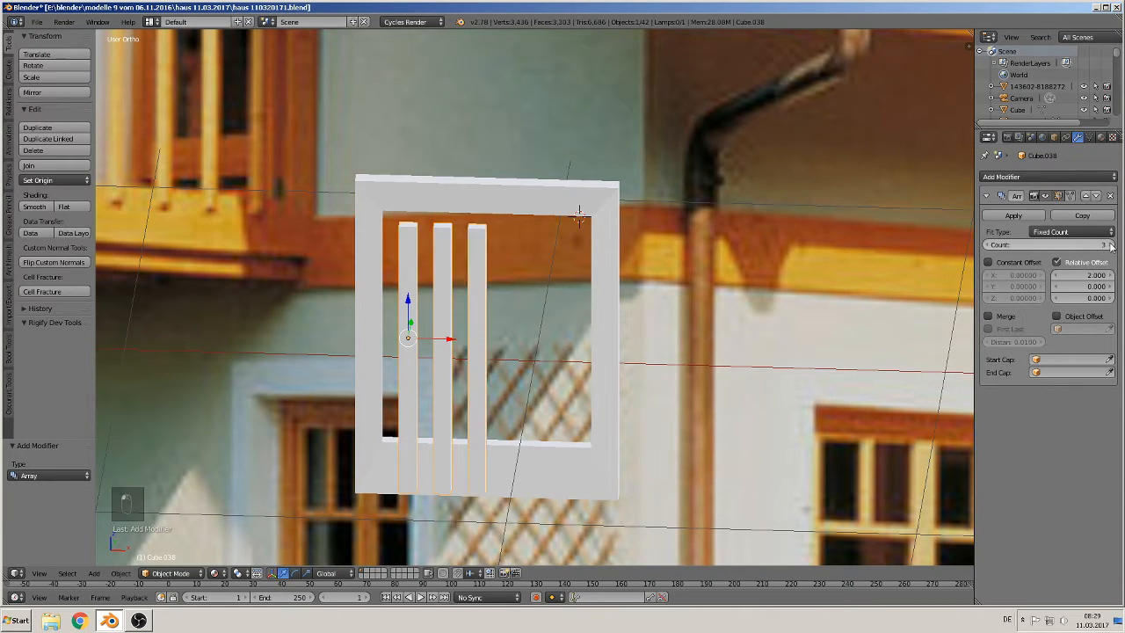
pyautogui.click(1108, 245)
pyautogui.press('KP_1')
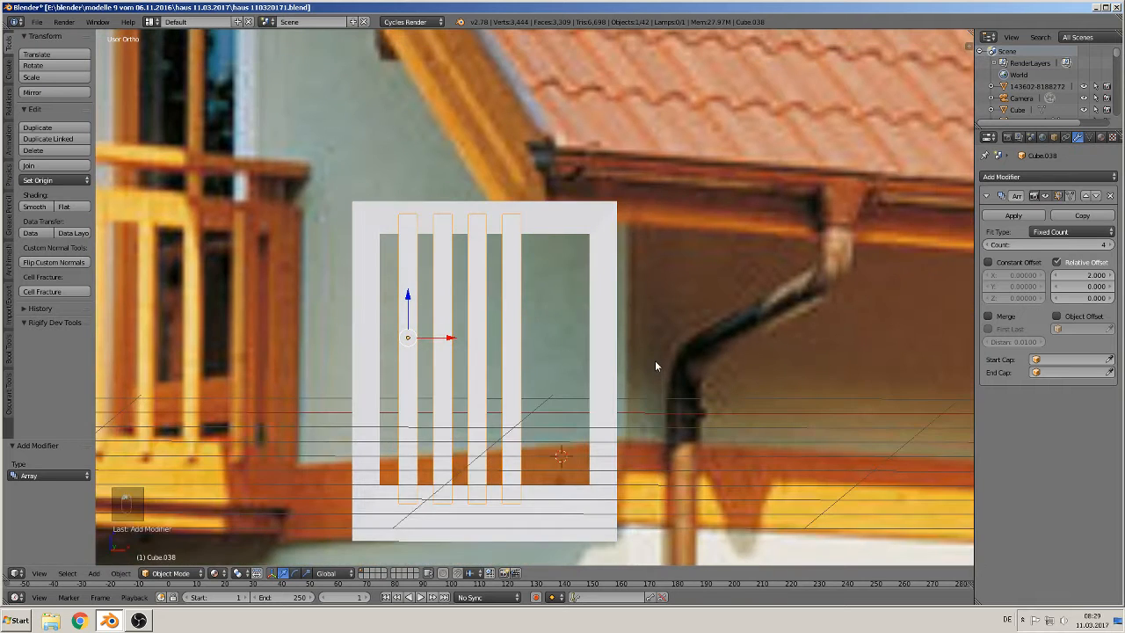
pyautogui.moveTo(1083, 275)
pyautogui.mouseDown()
pyautogui.moveTo(1114, 275)
pyautogui.moveTo(1098, 275)
pyautogui.mouseUp()
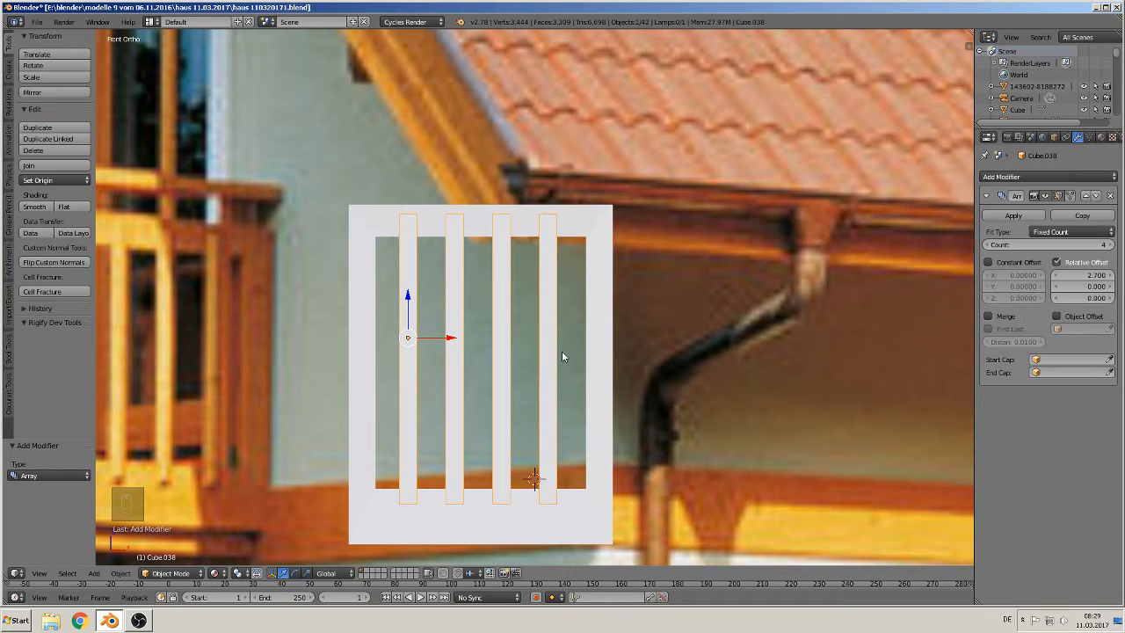
# Step: Move the slats along Y by about 0.203
pyautogui.scroll(-2, 636, 359)
pyautogui.moveTo(620, 361); pyautogui.dragTo(466, 427, button='middle')
pyautogui.moveTo(500, 302); pyautogui.dragTo(549, 294)
pyautogui.scroll(3, 600, 370)
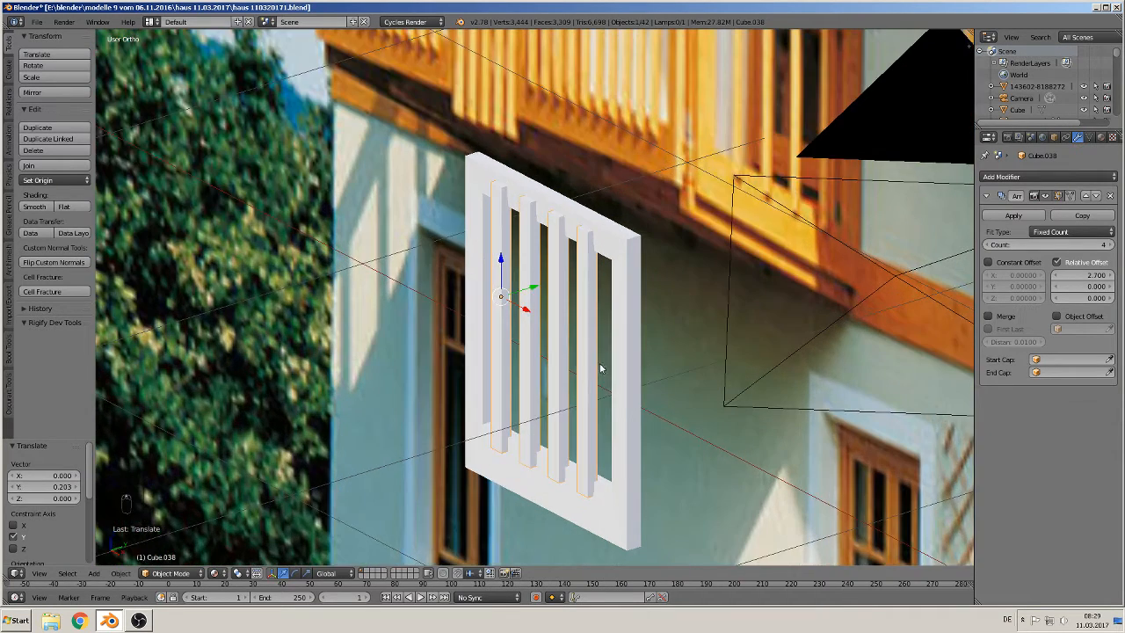
# Step: Scale the slats along Y to about 0.451 to thin them
pyautogui.press('s')
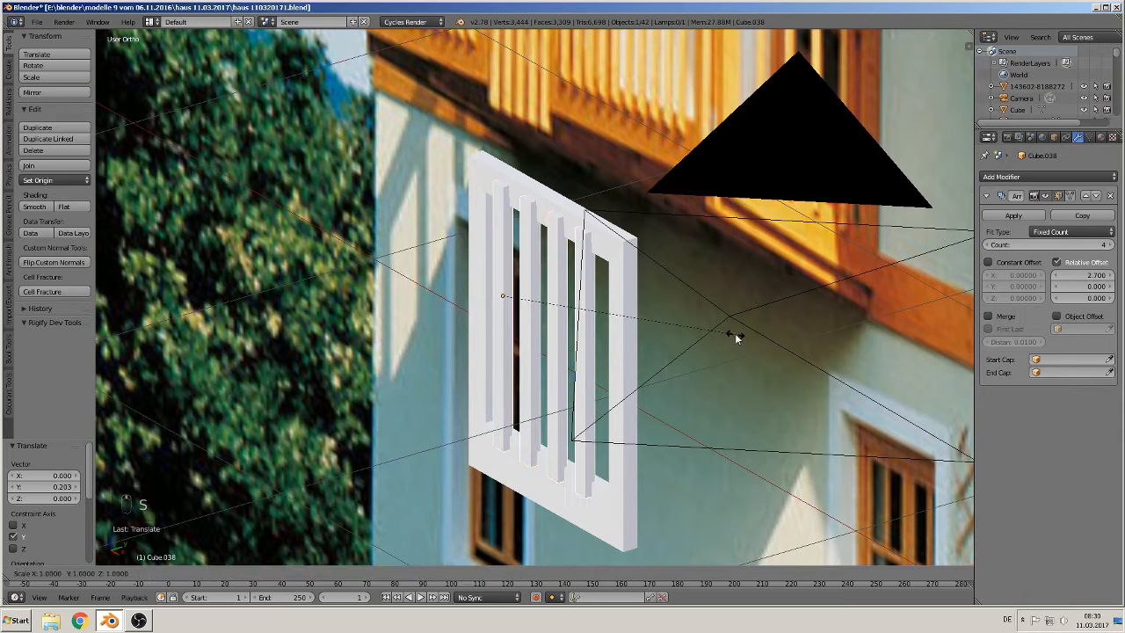
pyautogui.press('y')
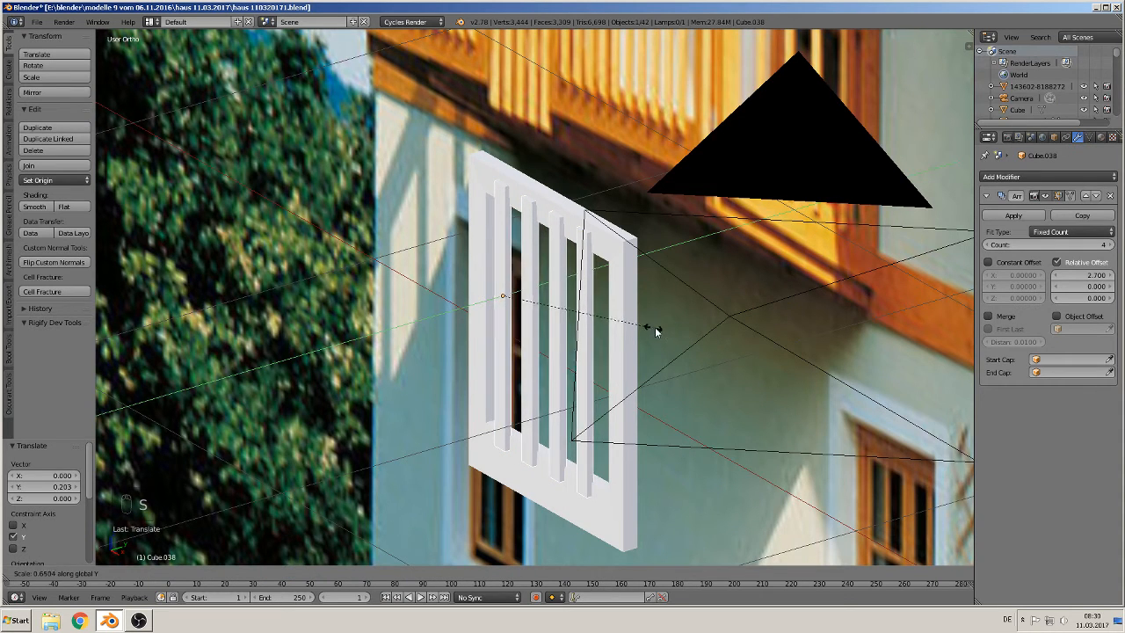
pyautogui.click(655, 326)
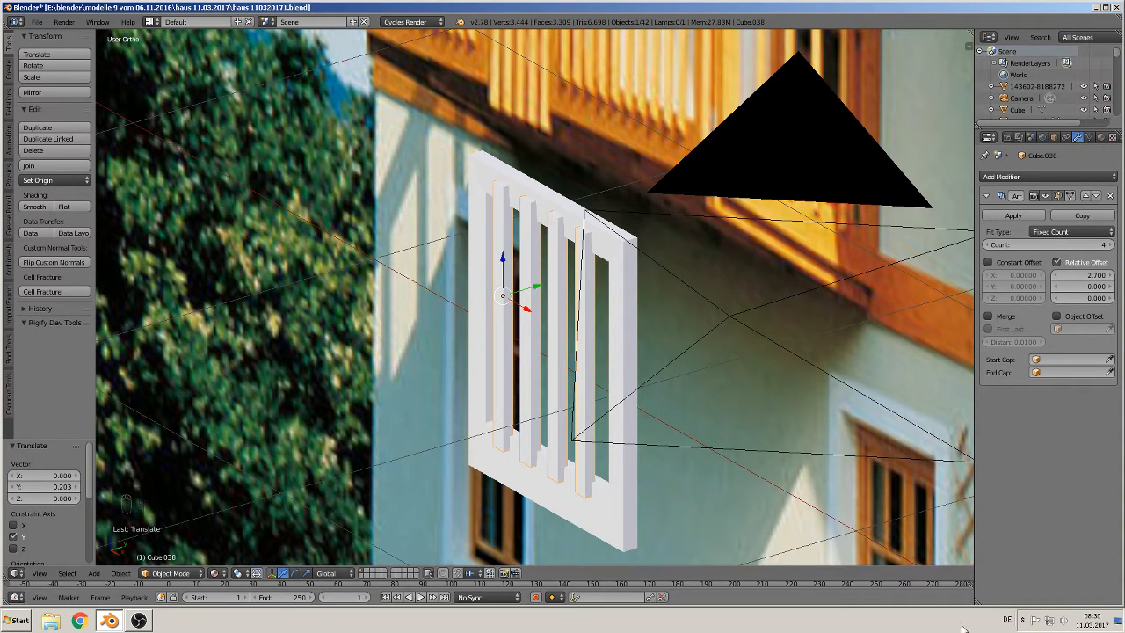
pyautogui.press('s')
pyautogui.press('y')
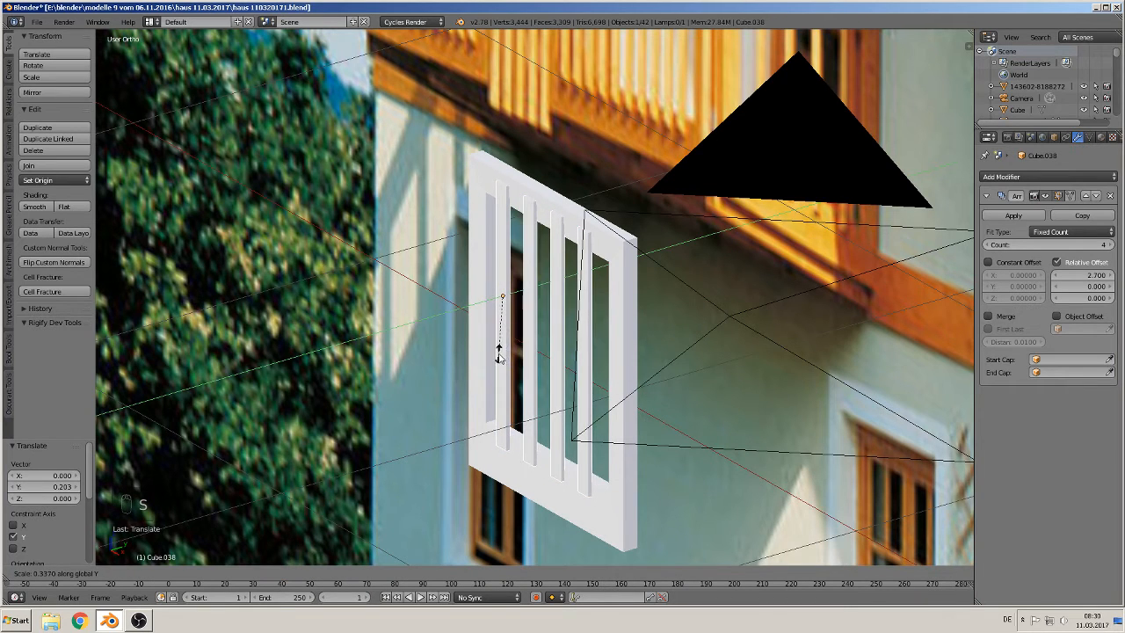
pyautogui.click(545, 361)
# Step: Move the slats along Y by about -0.002 to center them in the frame
pyautogui.press('g')
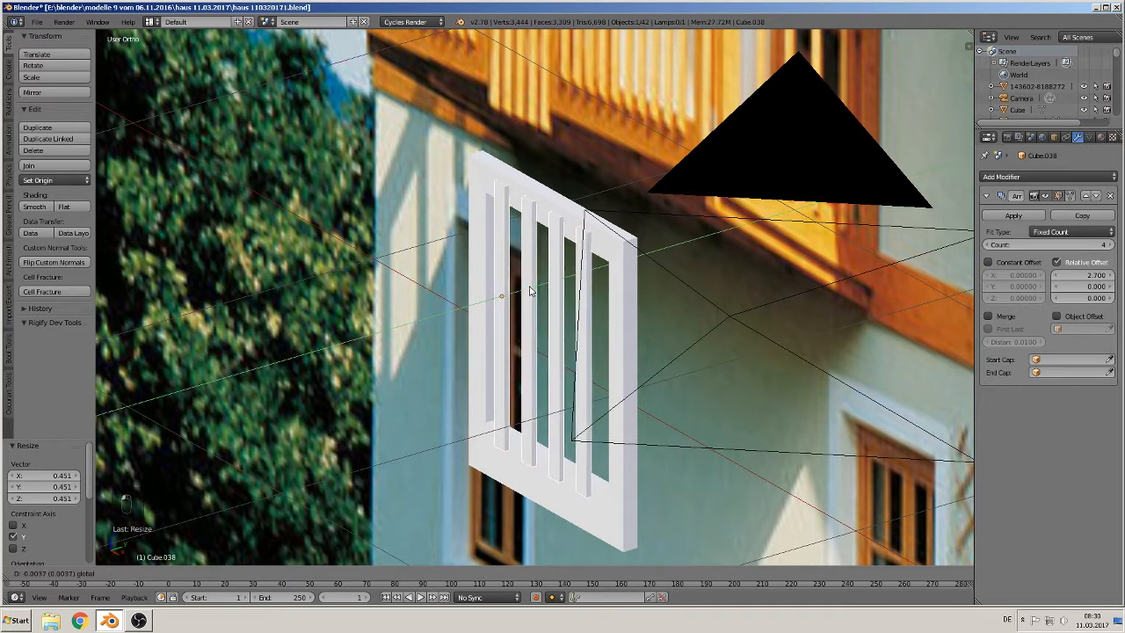
pyautogui.press('y')
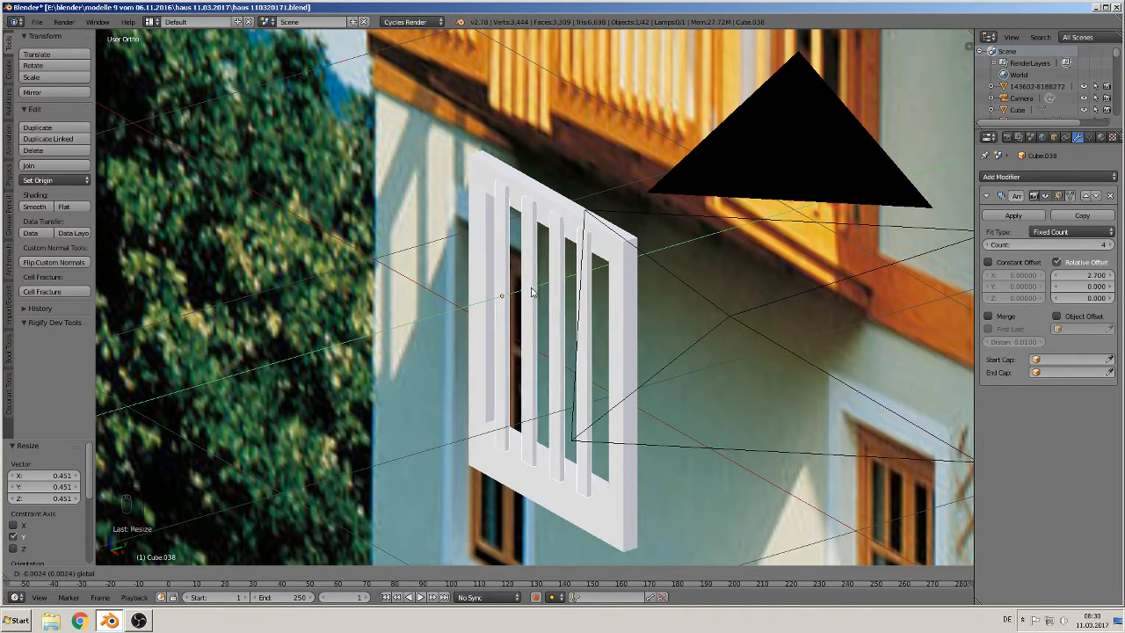
pyautogui.click(531, 291)
pyautogui.moveTo(559, 318); pyautogui.dragTo(658, 315, button='middle')
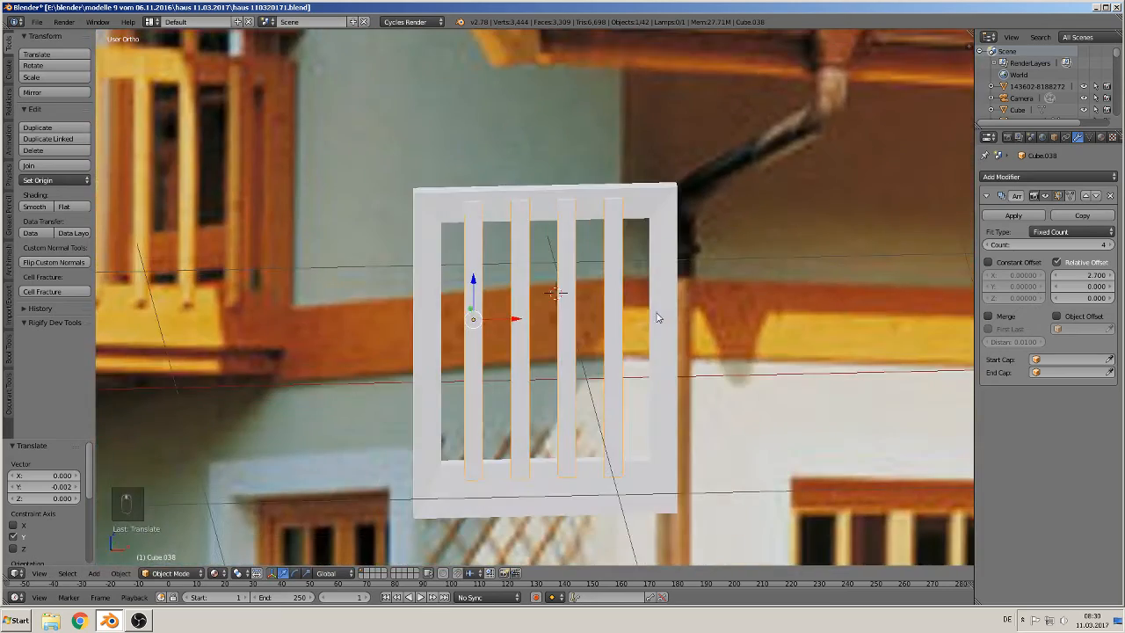
# Step: Try to join the slats with the shutter frame
pyautogui.scroll(-1, 640, 312)
pyautogui.press('KP_1')
pyautogui.scroll(-3, 532, 351)
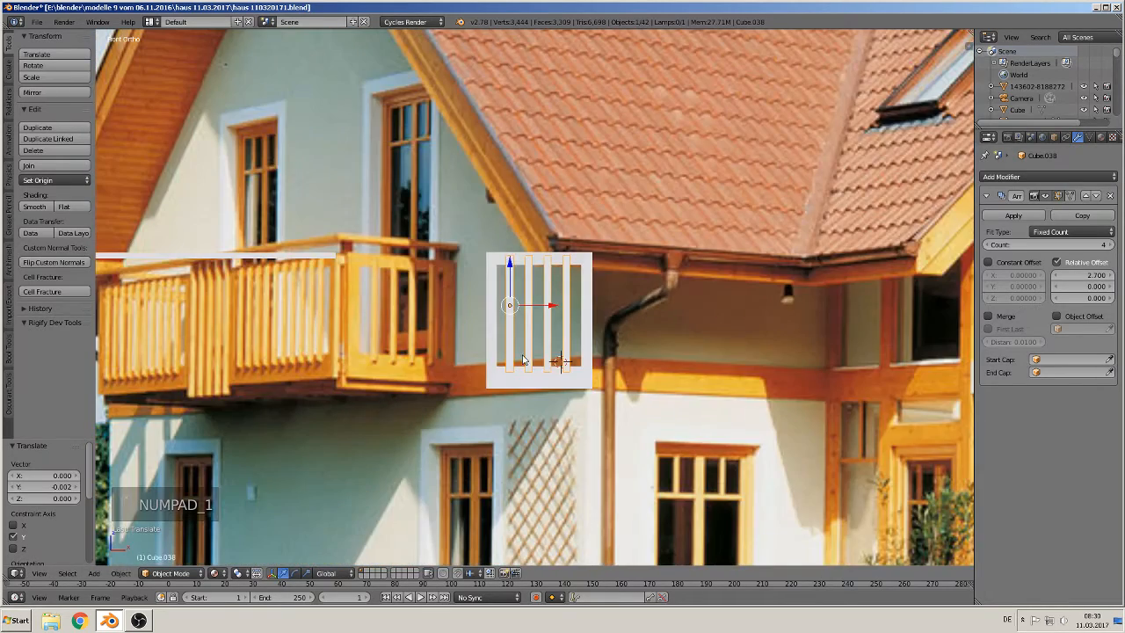
pyautogui.keyDown('shift'); pyautogui.moveTo(507, 368); pyautogui.dragTo(693, 346, button='middle'); pyautogui.keyUp('shift')
pyautogui.scroll(2, 704, 355)
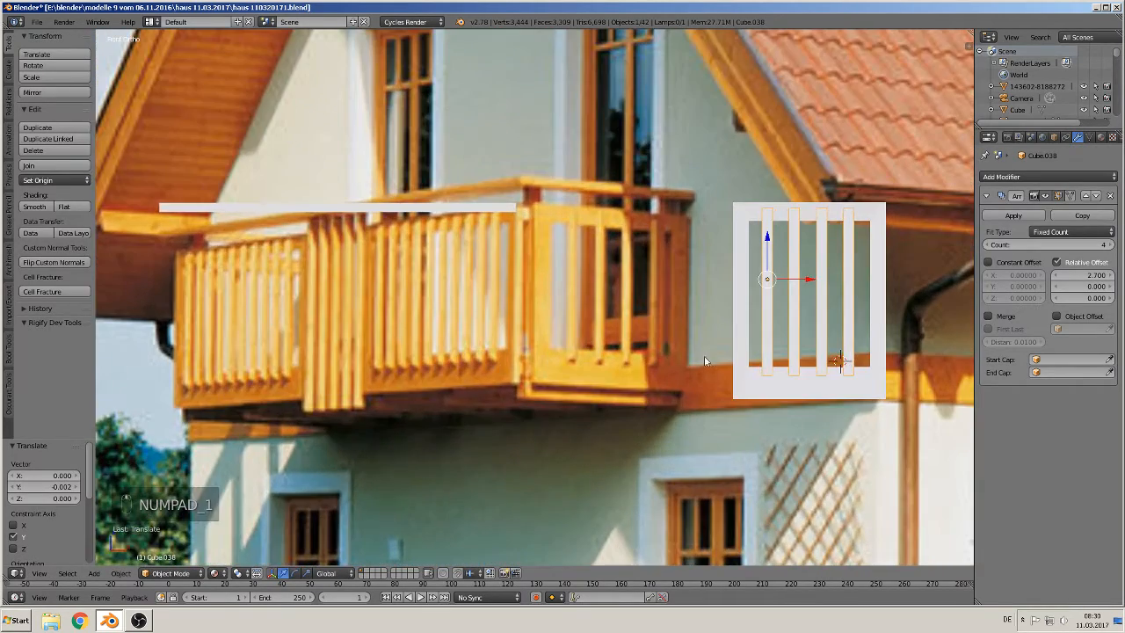
pyautogui.rightClick(750, 384)
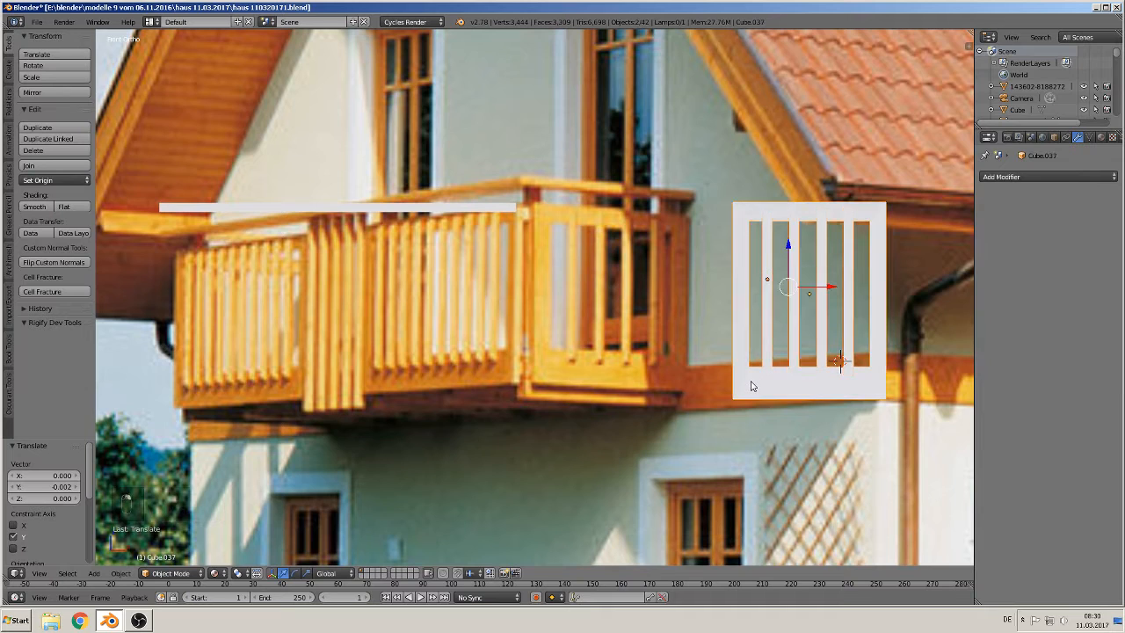
pyautogui.click(54, 165)
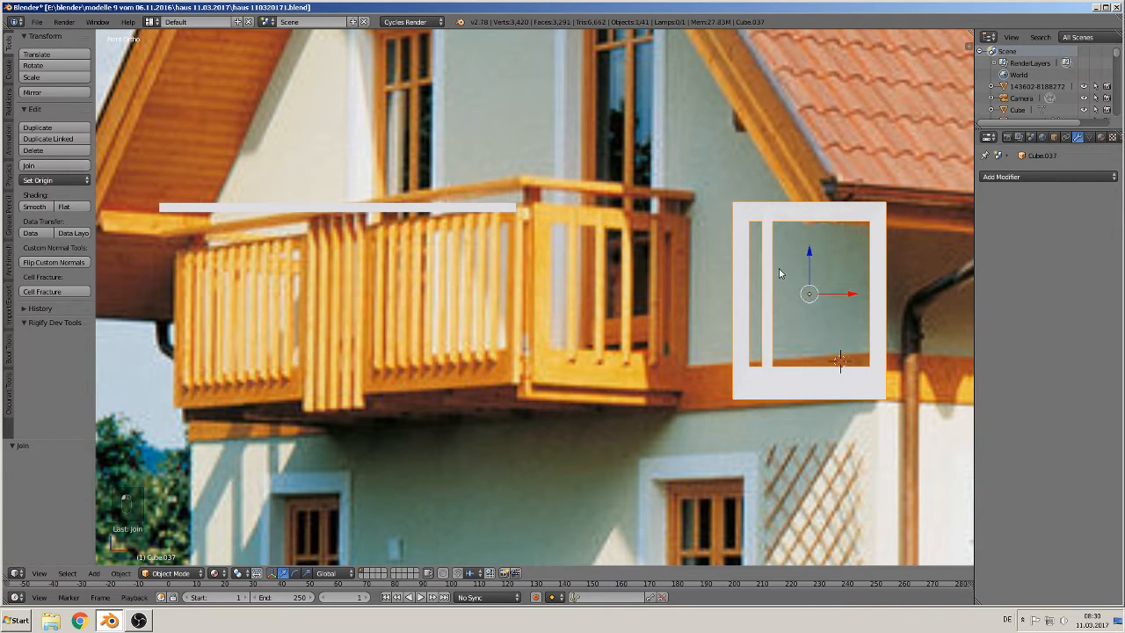
pyautogui.hotkey('ctrl', 'z')
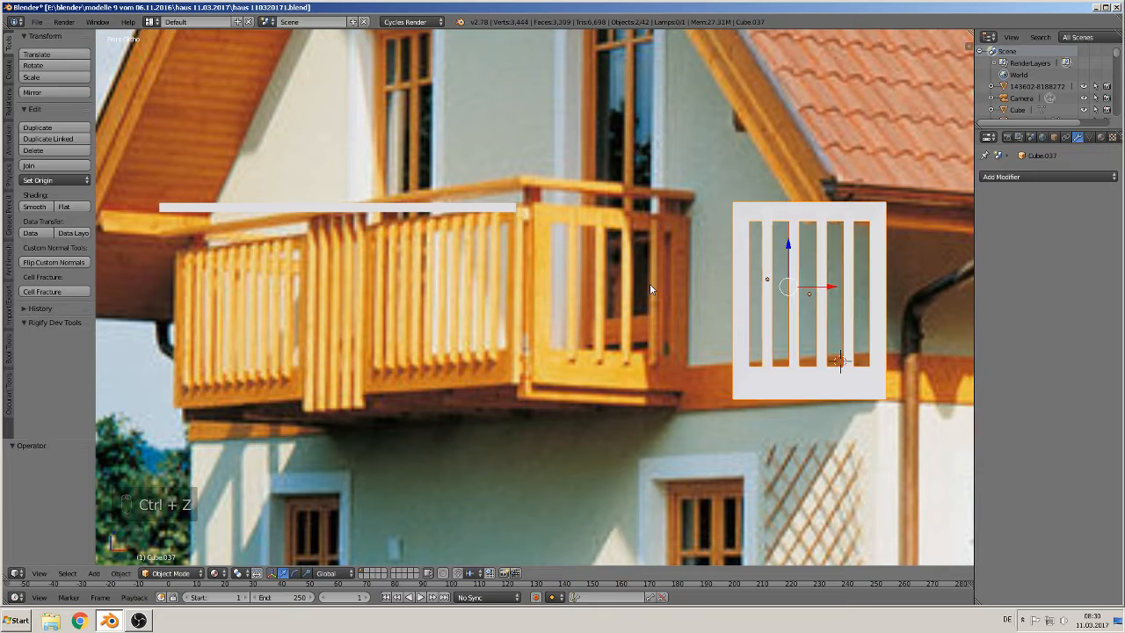
pyautogui.hotkey('ctrl', 'z')
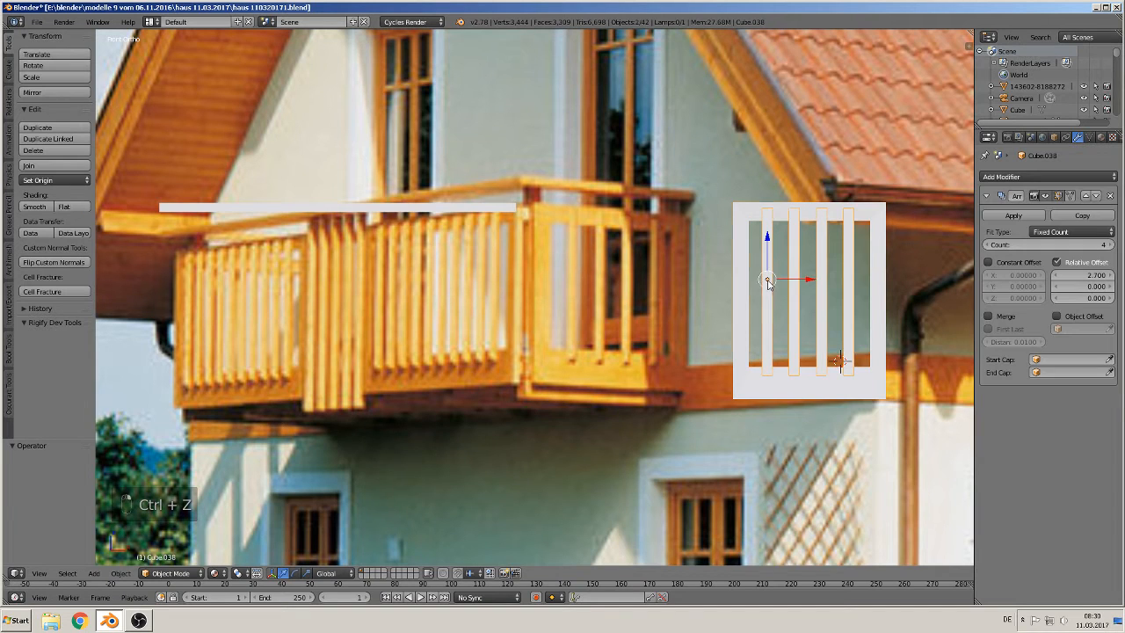
# Step: Apply the Array modifier and join the slats with the shutter frame
pyautogui.click(1015, 215)
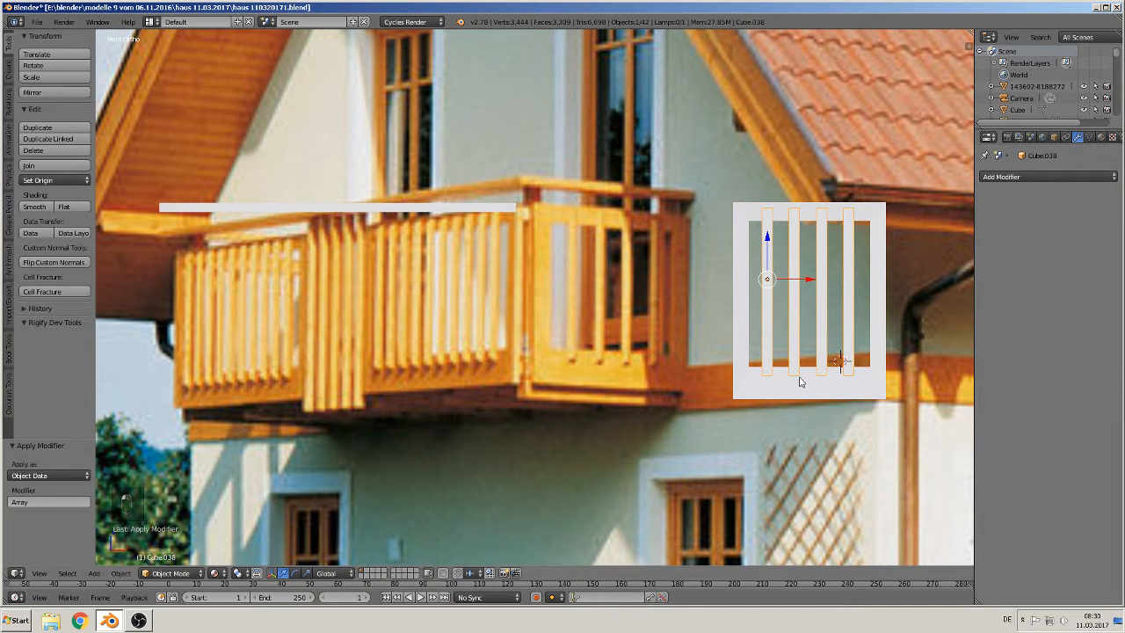
pyautogui.keyDown('shift'); pyautogui.rightClick(754, 389); pyautogui.keyUp('shift')
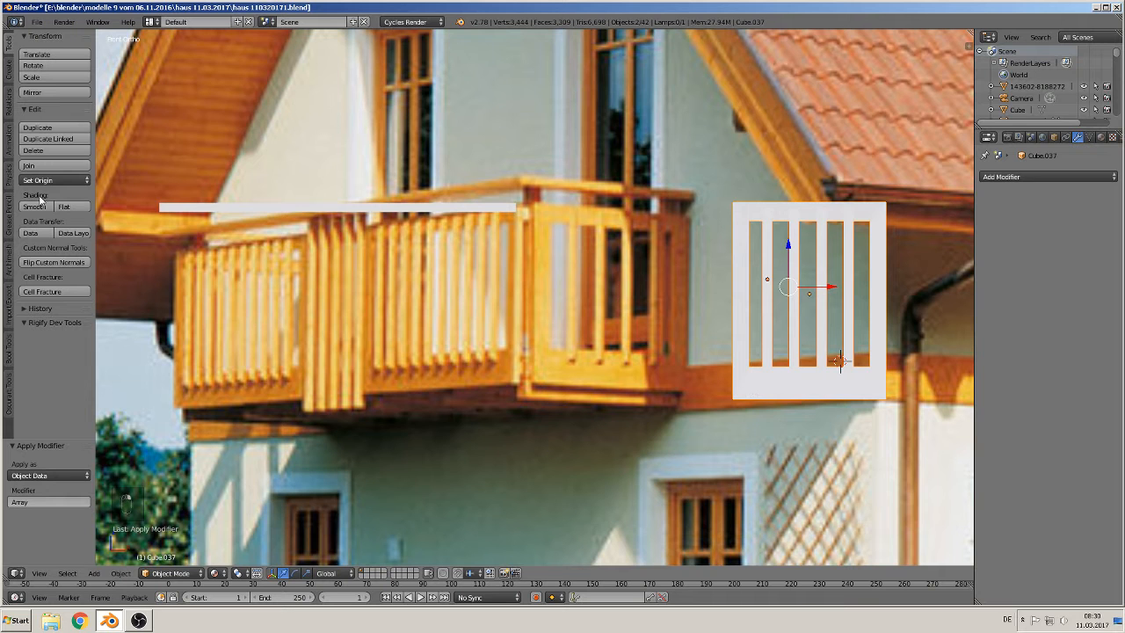
pyautogui.click(55, 165)
# Step: In edit mode with edge select, mark the frame's top-left corner edge as a seam
pyautogui.scroll(-3, 553, 312)
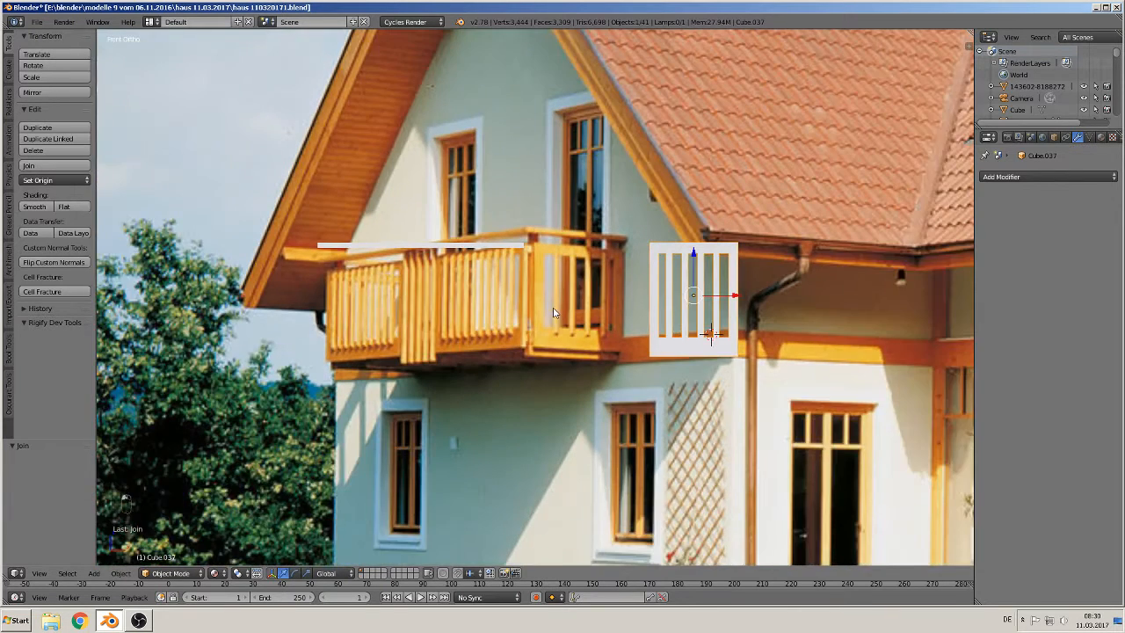
pyautogui.scroll(1, 554, 312)
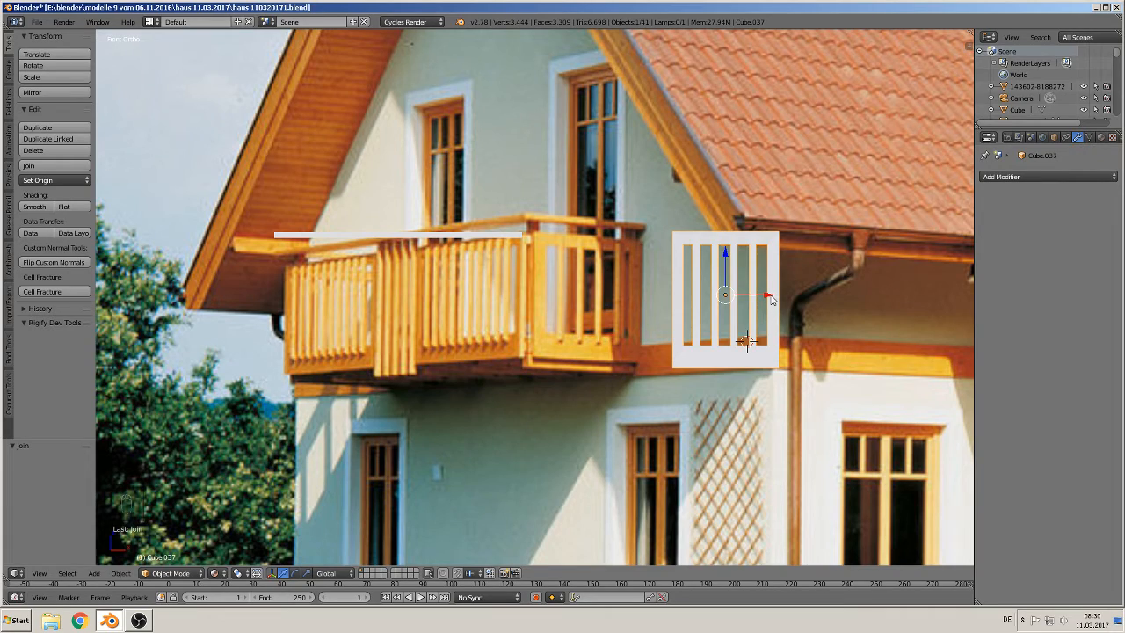
pyautogui.moveTo(766, 325); pyautogui.dragTo(723, 386, button='middle')
pyautogui.scroll(3, 809, 344)
pyautogui.keyDown('shift'); pyautogui.moveTo(845, 327); pyautogui.dragTo(529, 419, button='middle'); pyautogui.keyUp('shift')
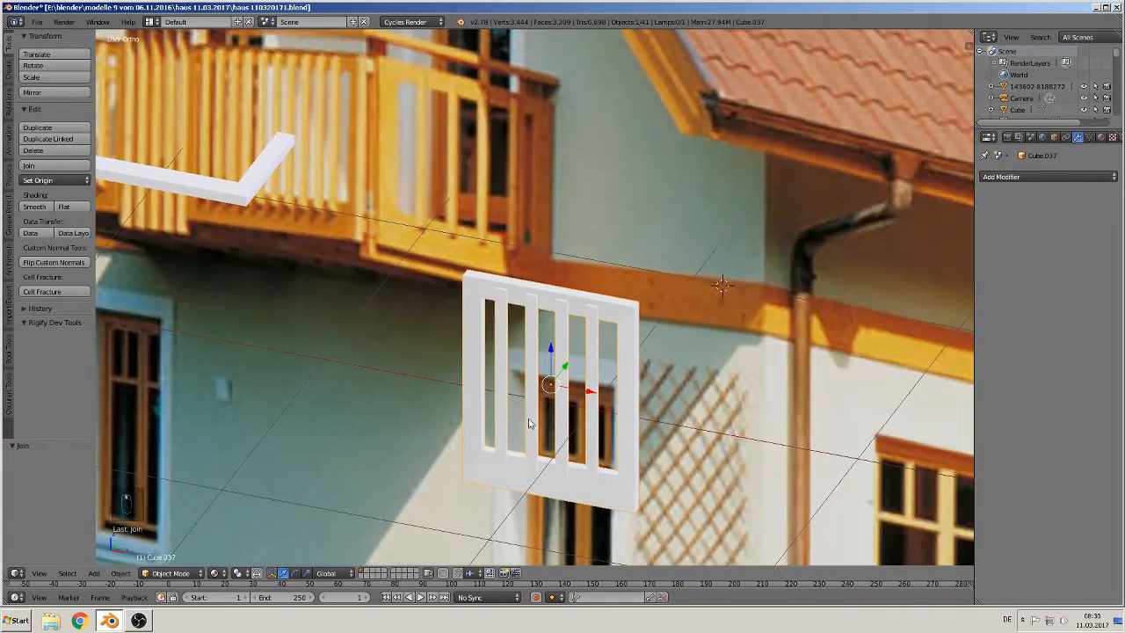
pyautogui.scroll(4, 528, 423)
pyautogui.press('Tab')
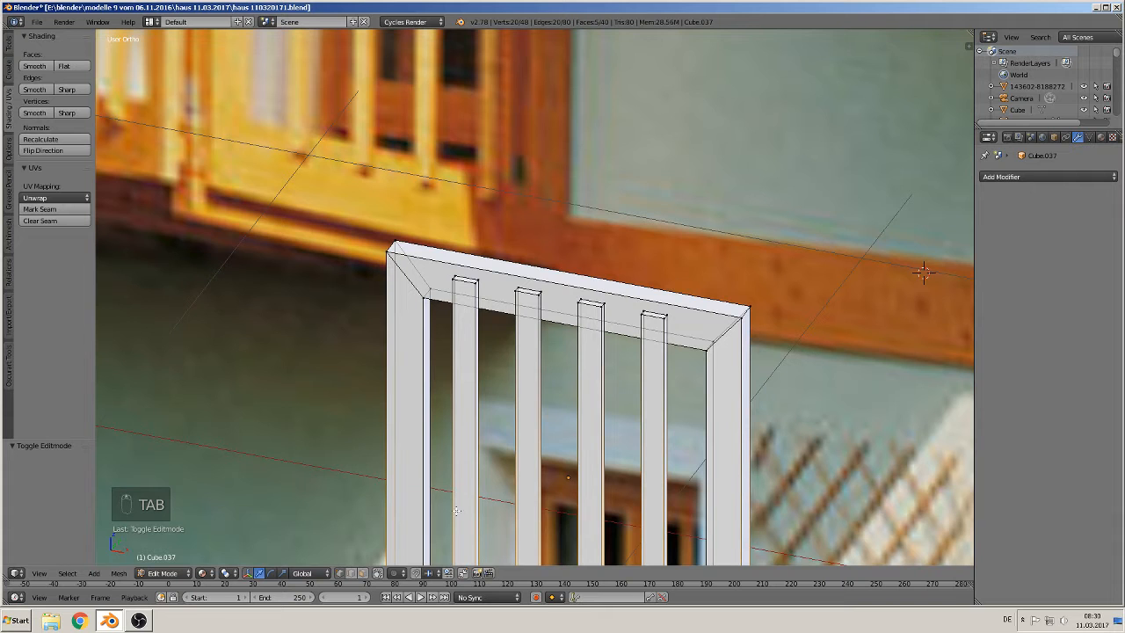
pyautogui.click(353, 574)
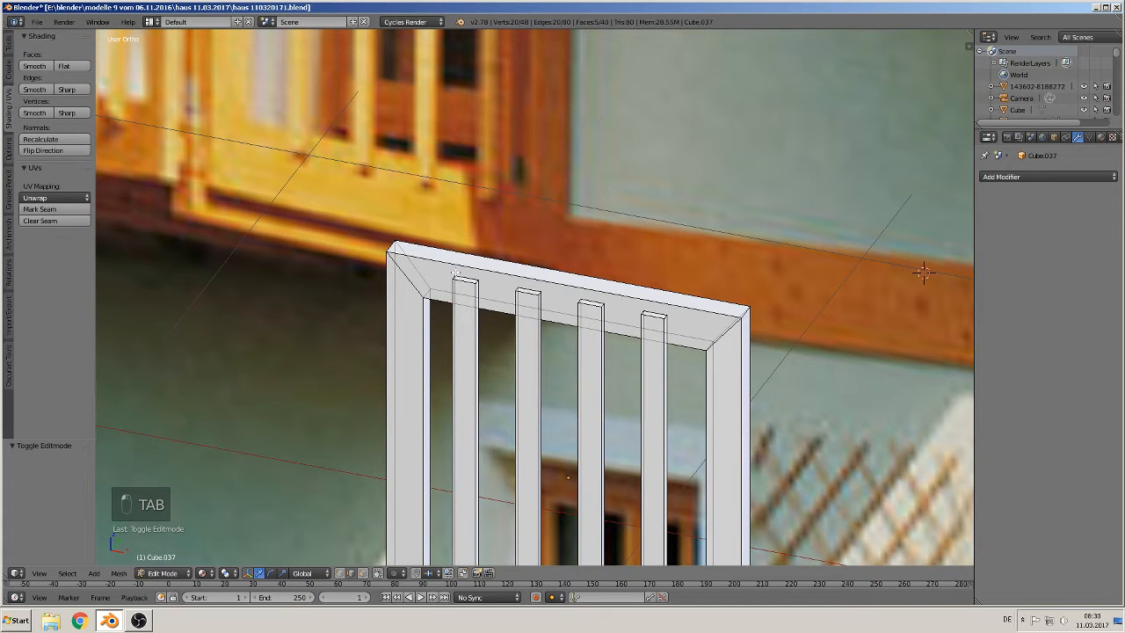
pyautogui.keyDown('alt'); pyautogui.rightClick(449, 249); pyautogui.keyUp('alt')
pyautogui.moveTo(465, 283); pyautogui.dragTo(702, 323, button='middle')
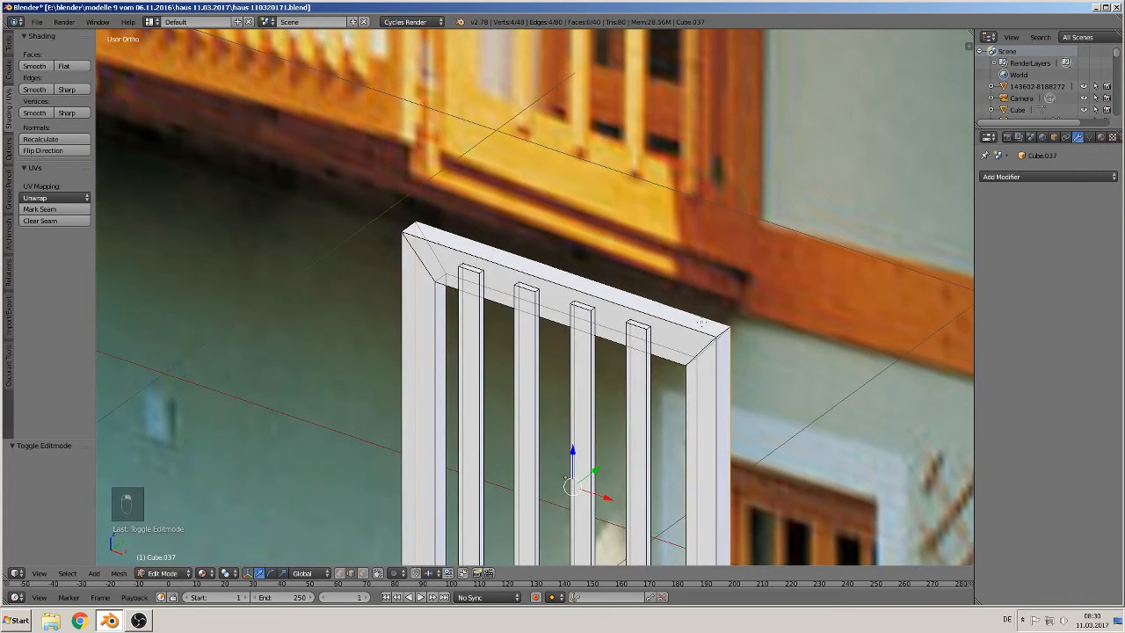
pyautogui.click(40, 209)
# Step: Mark the shutter frame's remaining corner edges as seams
pyautogui.moveTo(281, 259); pyautogui.dragTo(551, 369, button='middle')
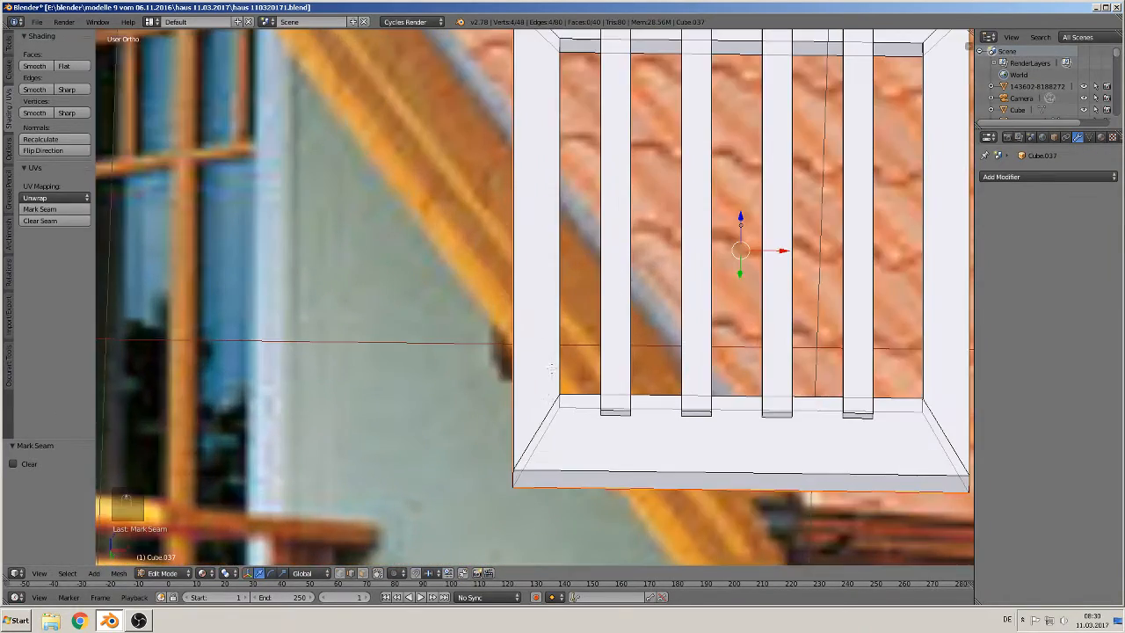
pyautogui.rightClick(542, 421)
pyautogui.moveTo(542, 421); pyautogui.dragTo(799, 487, button='middle')
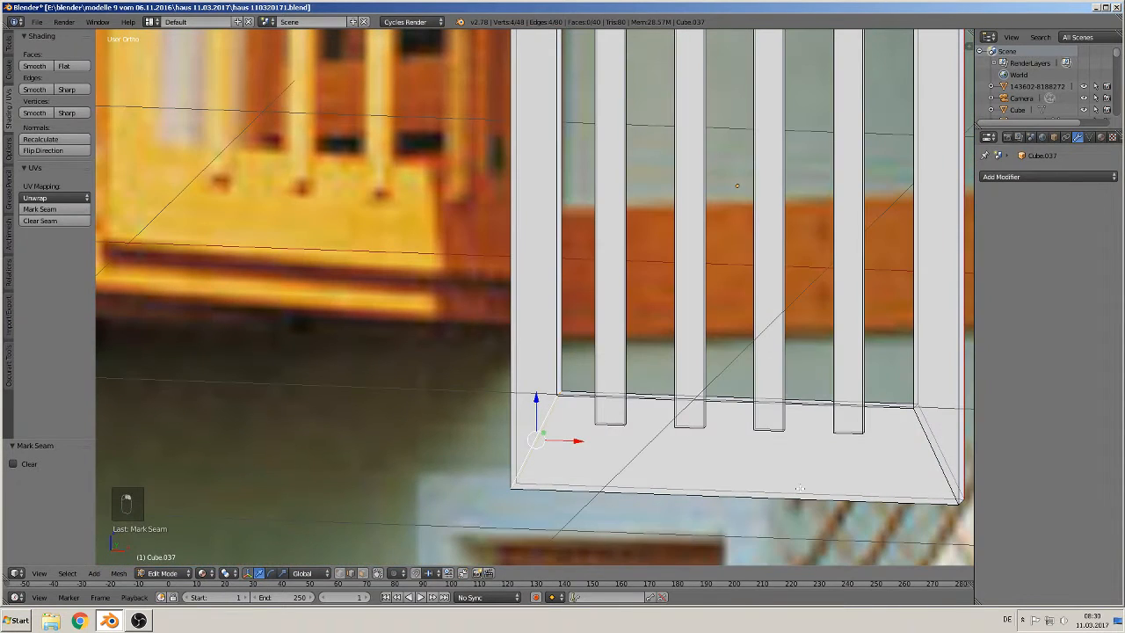
pyautogui.keyDown('alt'); pyautogui.keyDown('shift'); pyautogui.rightClick(930, 448); pyautogui.keyUp('shift'); pyautogui.keyUp('alt')
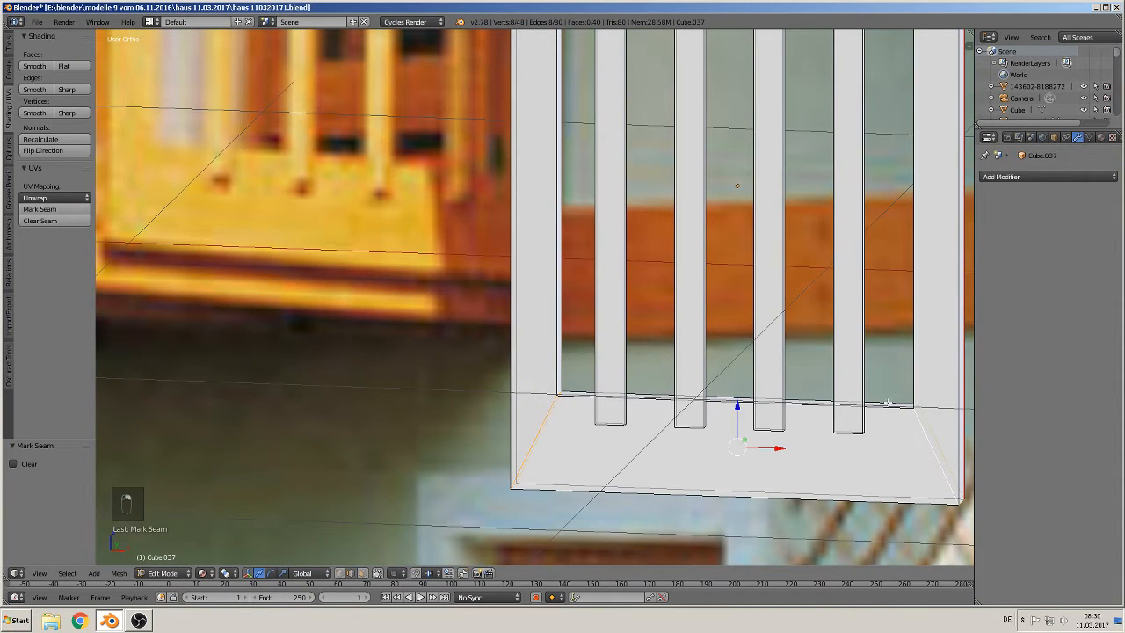
pyautogui.moveTo(888, 403); pyautogui.dragTo(811, 3, button='middle')
pyautogui.keyDown('alt'); pyautogui.keyDown('shift'); pyautogui.rightClick(543, 179); pyautogui.keyUp('shift'); pyautogui.keyUp('alt')
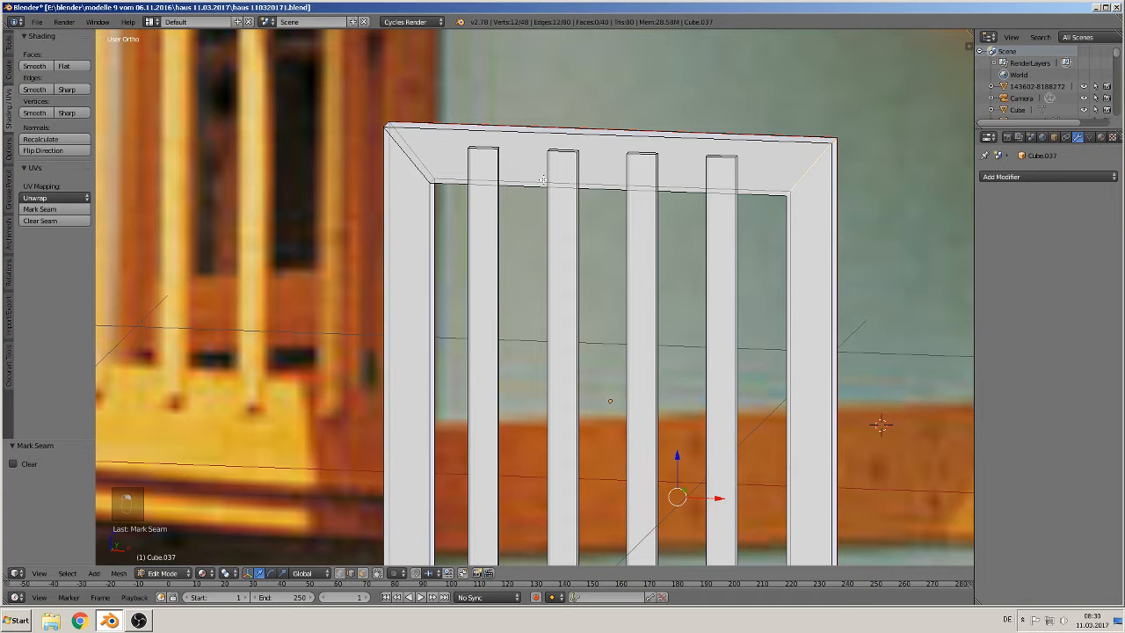
pyautogui.keyDown('alt'); pyautogui.keyDown('shift'); pyautogui.rightClick(422, 158); pyautogui.keyUp('shift'); pyautogui.keyUp('alt')
pyautogui.click(40, 209)
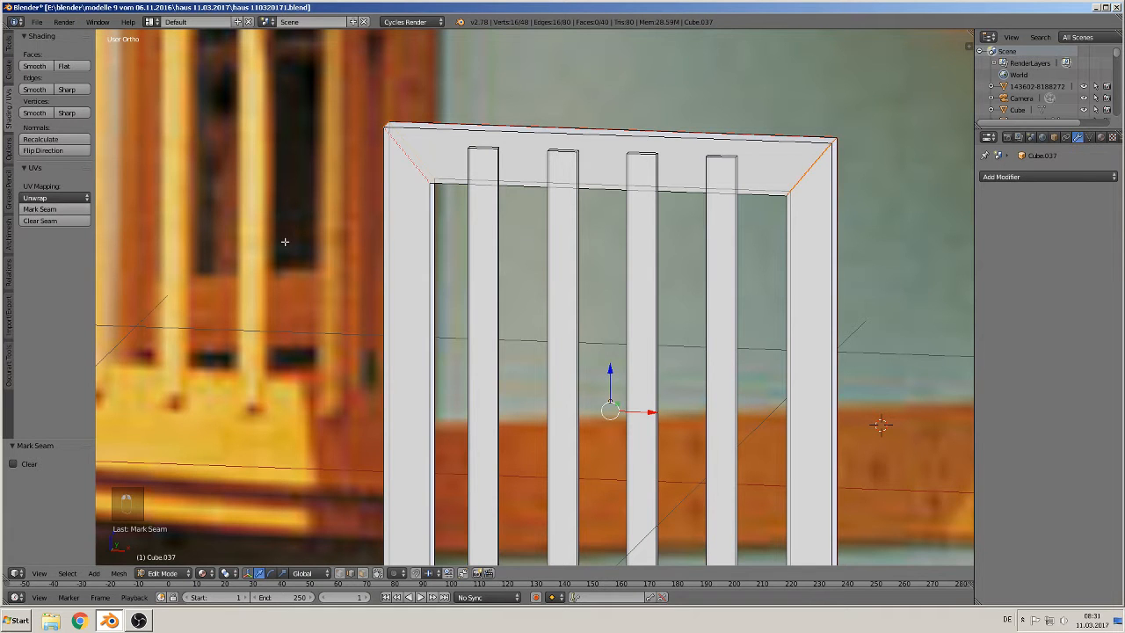
# Step: Select one vertical edge on each of the four slats and mark them as seams
pyautogui.moveTo(285, 241); pyautogui.dragTo(411, 235, button='middle')
pyautogui.rightClick(485, 164)
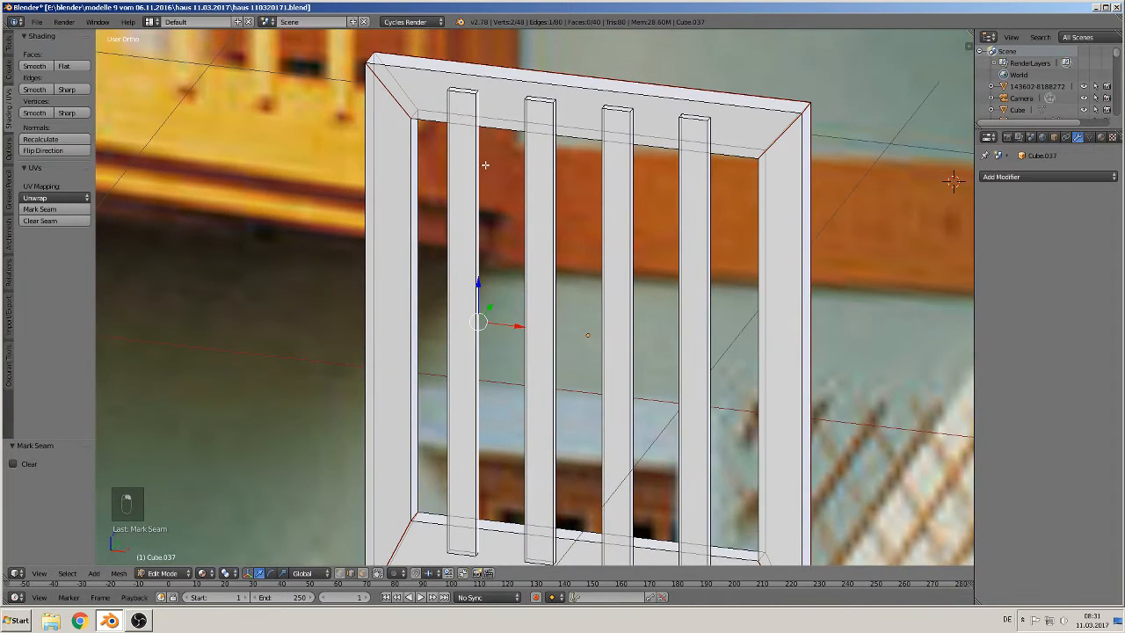
pyautogui.keyDown('shift'); pyautogui.rightClick(562, 196); pyautogui.keyUp('shift')
pyautogui.keyDown('shift'); pyautogui.rightClick(644, 217); pyautogui.keyUp('shift')
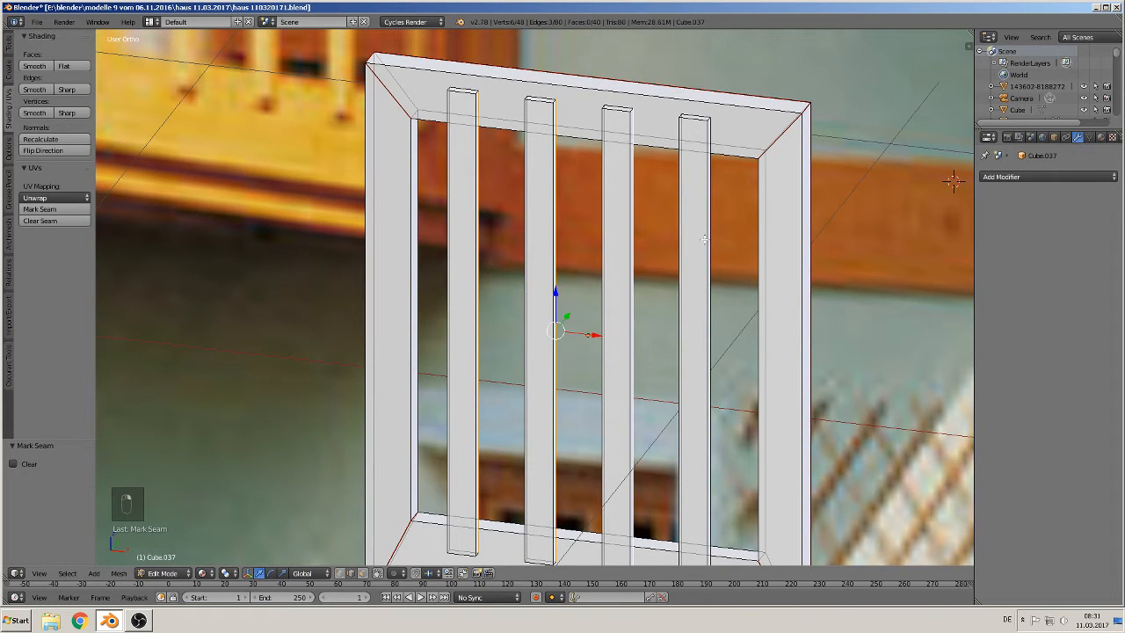
pyautogui.keyDown('shift'); pyautogui.rightClick(712, 233); pyautogui.keyUp('shift')
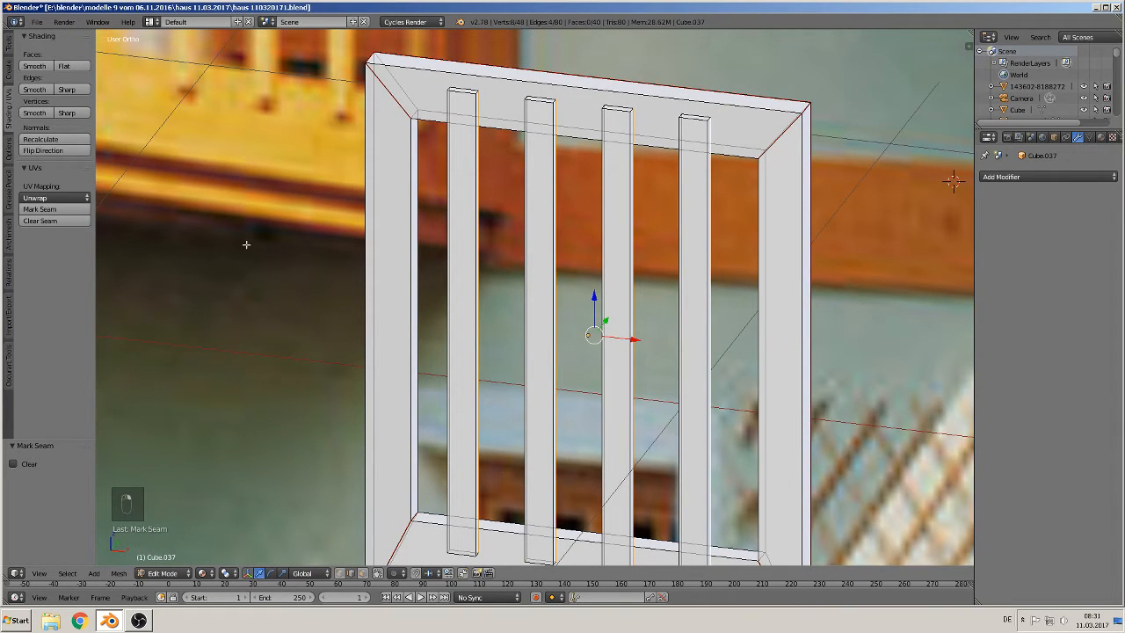
pyautogui.click(49, 209)
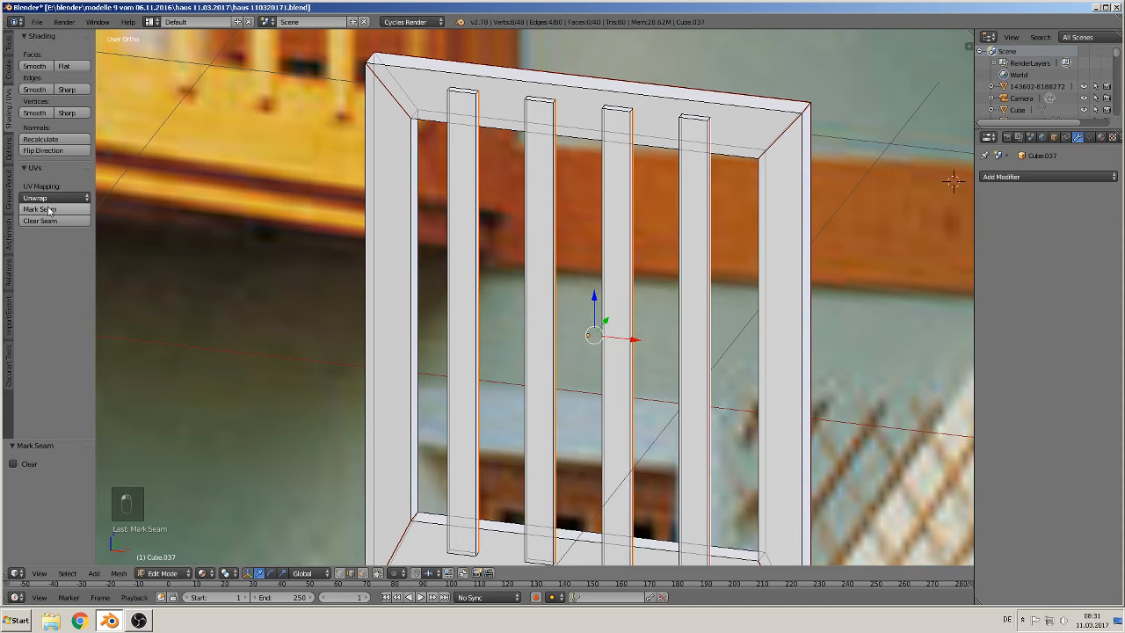
# Step: In face select mode, mark the top and bottom end faces of all slats as seams, then leave edit mode
pyautogui.click(270, 573)
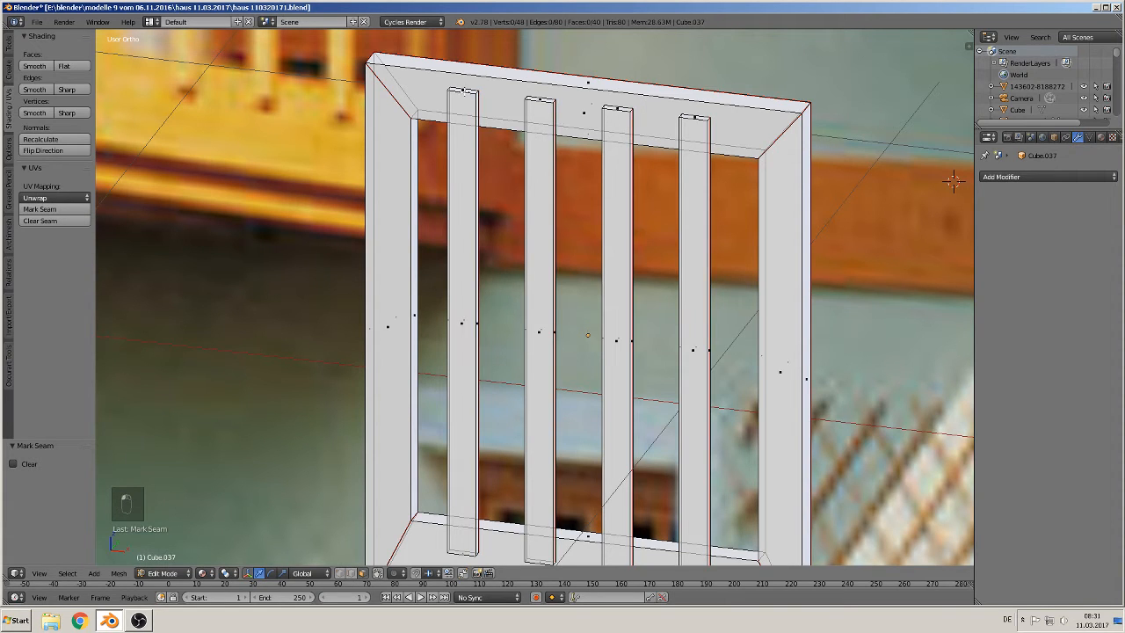
pyautogui.rightClick(463, 91)
pyautogui.keyDown('shift'); pyautogui.rightClick(541, 99); pyautogui.keyUp('shift')
pyautogui.keyDown('shift'); pyautogui.rightClick(624, 108); pyautogui.keyUp('shift')
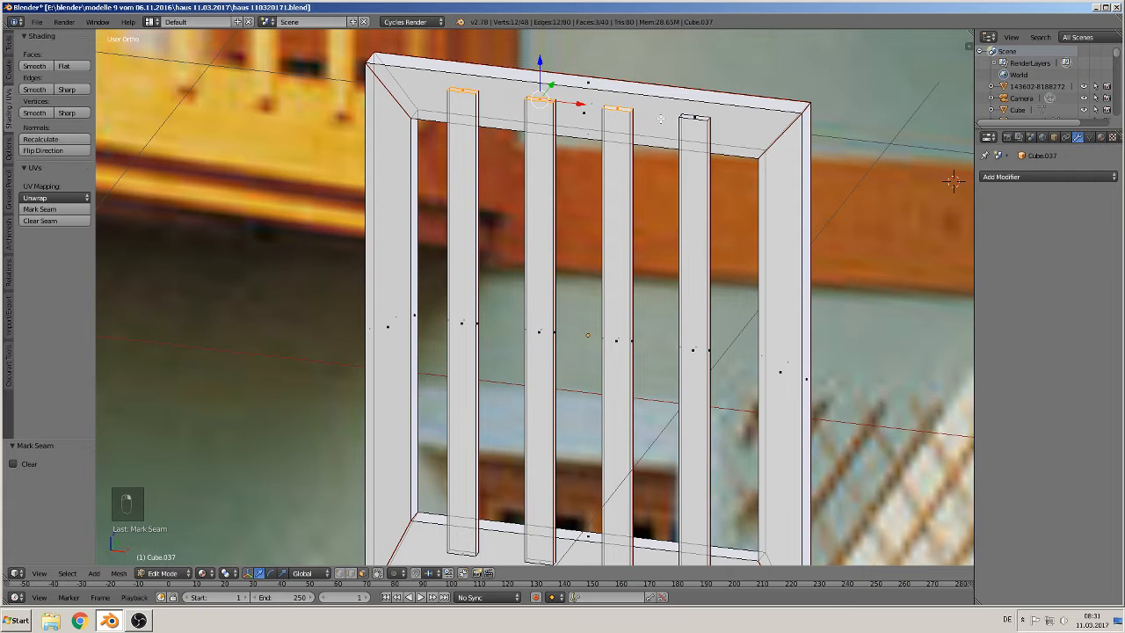
pyautogui.keyDown('shift'); pyautogui.rightClick(691, 115); pyautogui.keyUp('shift')
pyautogui.moveTo(691, 114); pyautogui.dragTo(464, 446, button='middle')
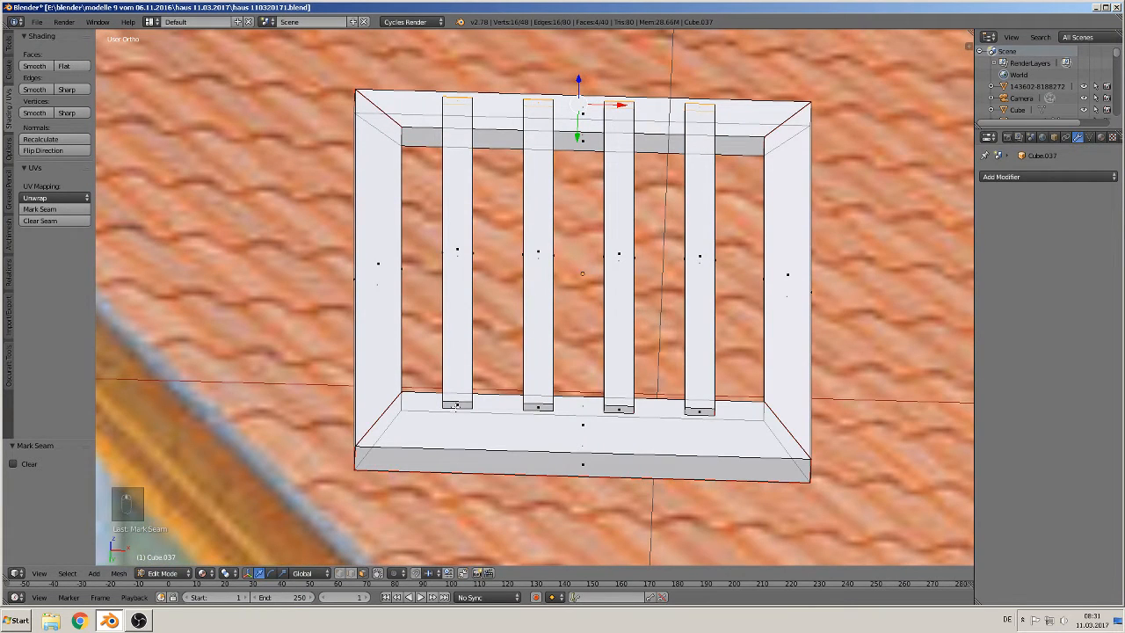
pyautogui.keyDown('shift'); pyautogui.rightClick(455, 405); pyautogui.keyUp('shift')
pyautogui.keyDown('shift'); pyautogui.rightClick(533, 407); pyautogui.keyUp('shift')
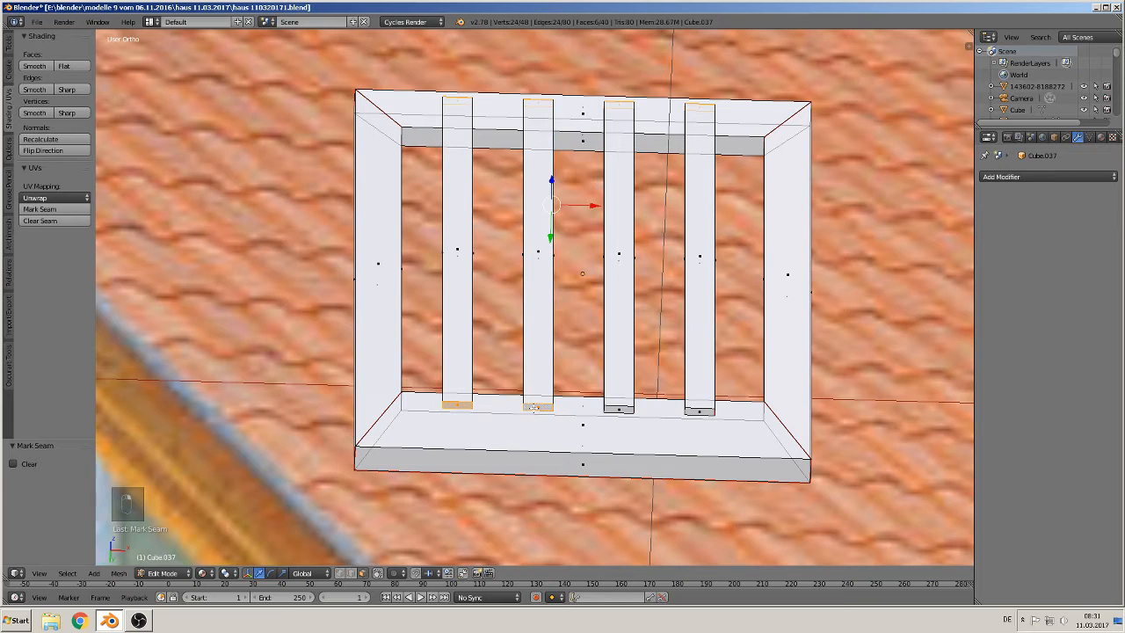
pyautogui.keyDown('shift'); pyautogui.rightClick(617, 407); pyautogui.keyUp('shift')
pyautogui.keyDown('shift'); pyautogui.rightClick(691, 409); pyautogui.keyUp('shift')
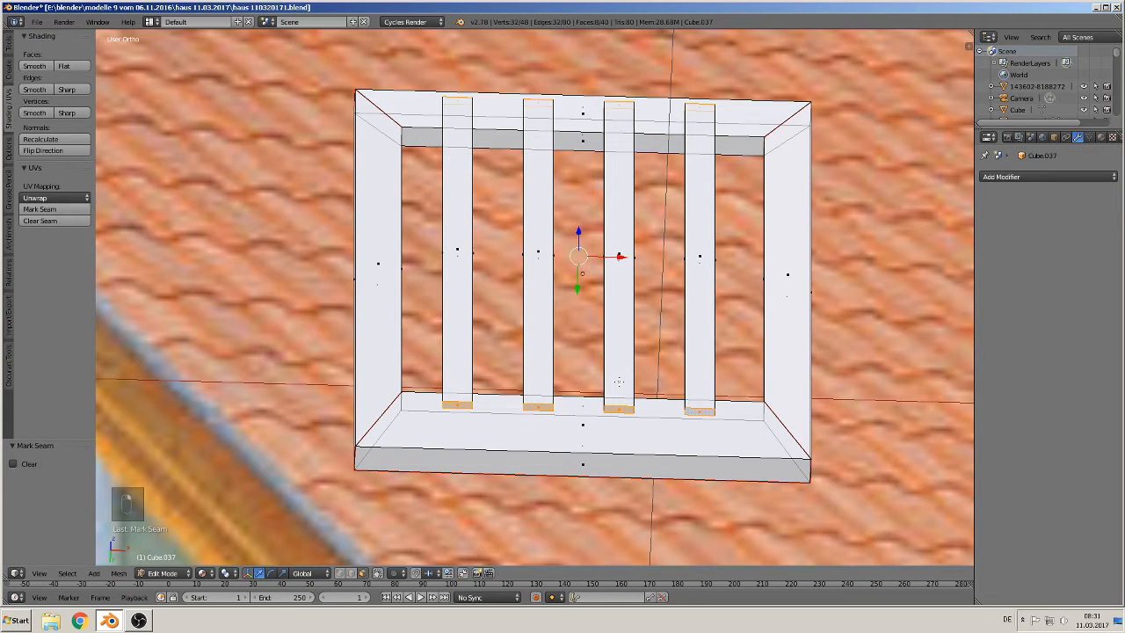
pyautogui.click(53, 210)
pyautogui.moveTo(132, 220); pyautogui.dragTo(966, 319, button='middle')
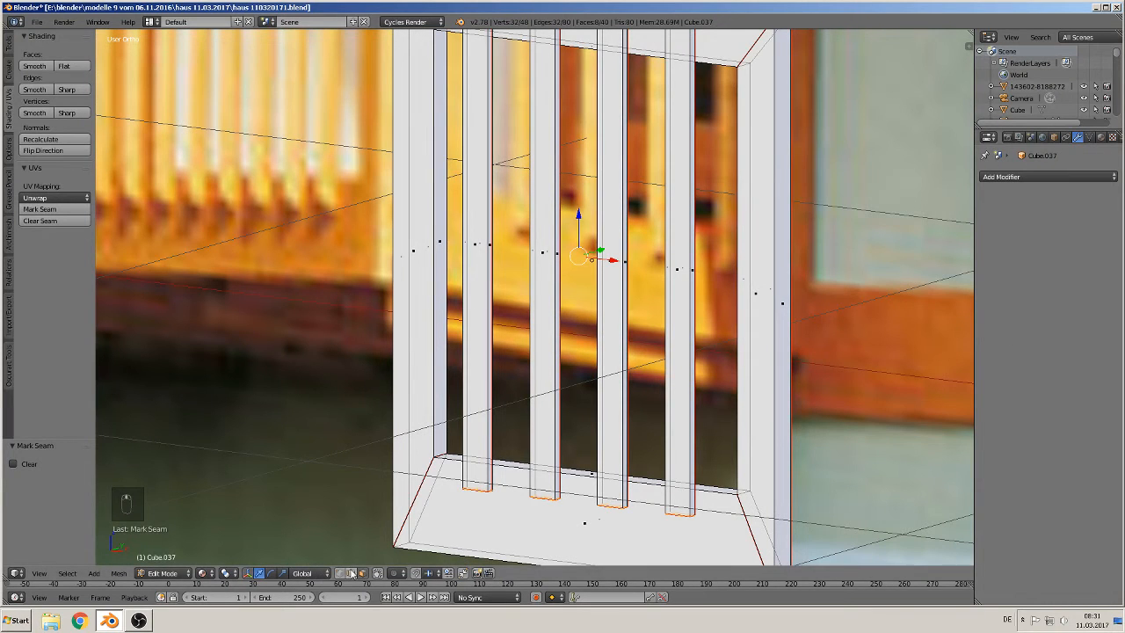
pyautogui.keyDown('alt'); pyautogui.rightClick(444, 341); pyautogui.keyUp('alt')
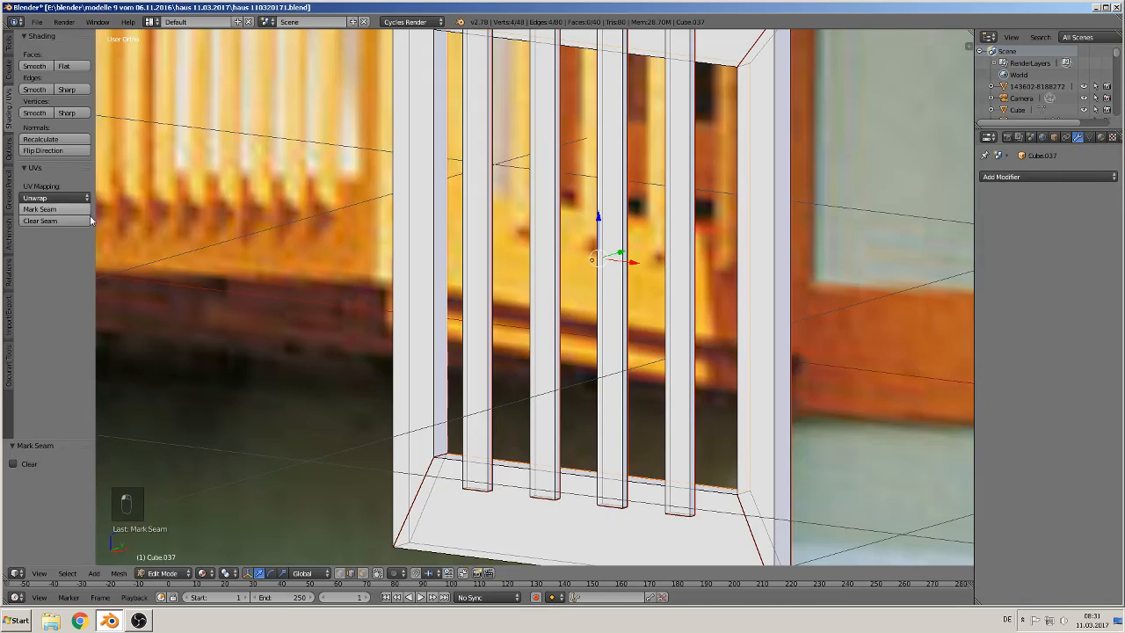
pyautogui.scroll(-5, 474, 264)
pyautogui.press('Tab')
pyautogui.scroll(-4, 477, 247)
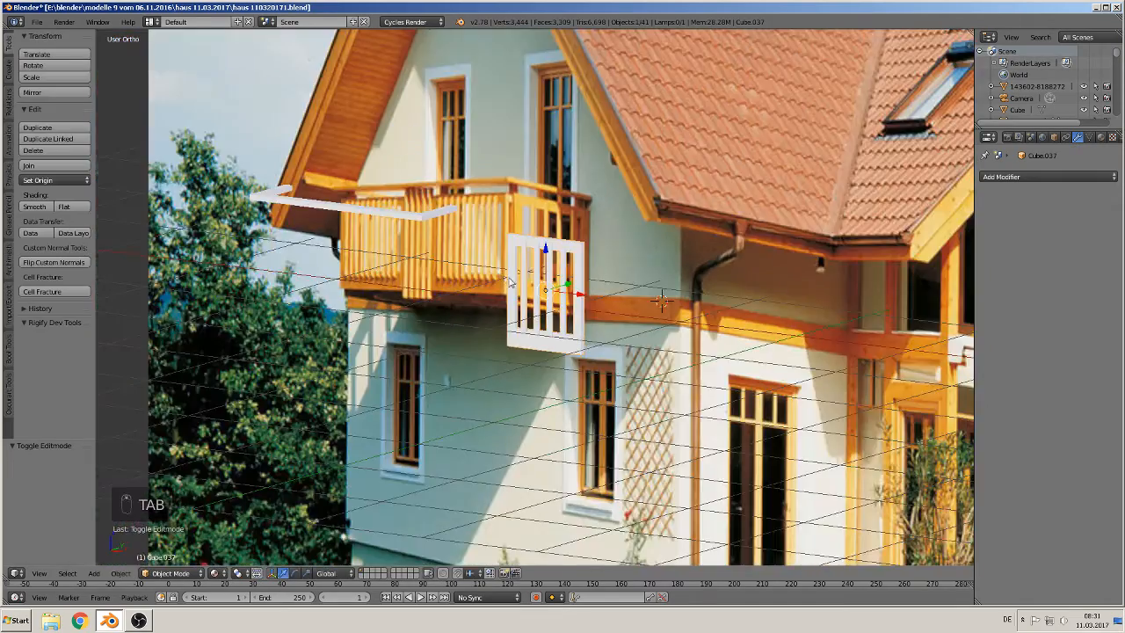
# Step: Duplicate the shutter and move the copy 0.936 along X to the neighbouring window
pyautogui.hotkey('shift', 'd')
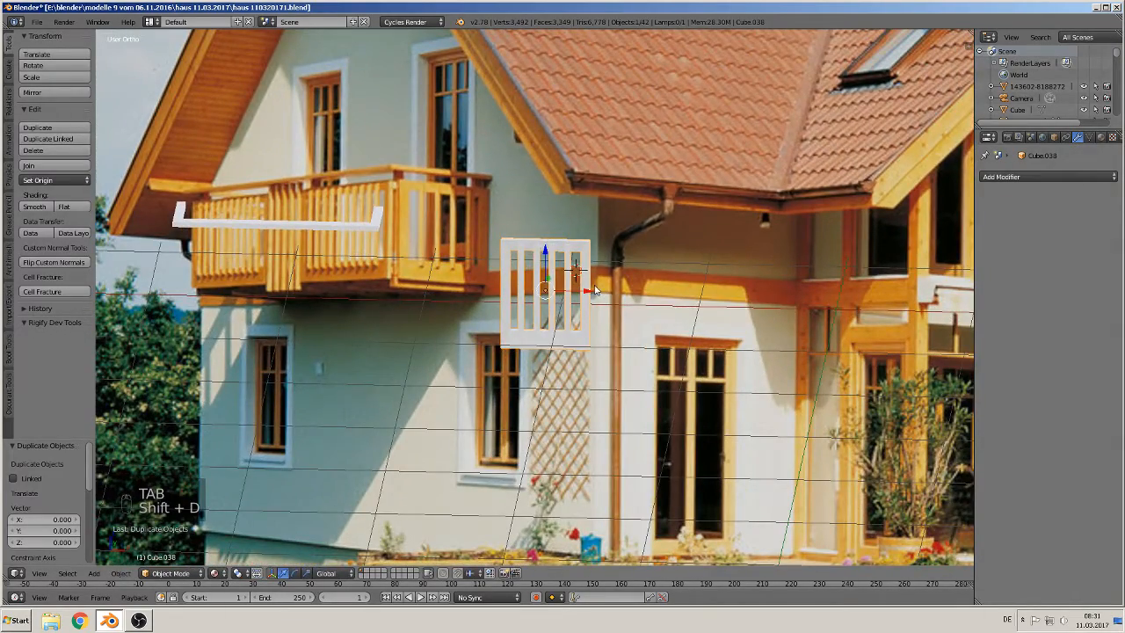
pyautogui.press('x')
pyautogui.click(670, 290)
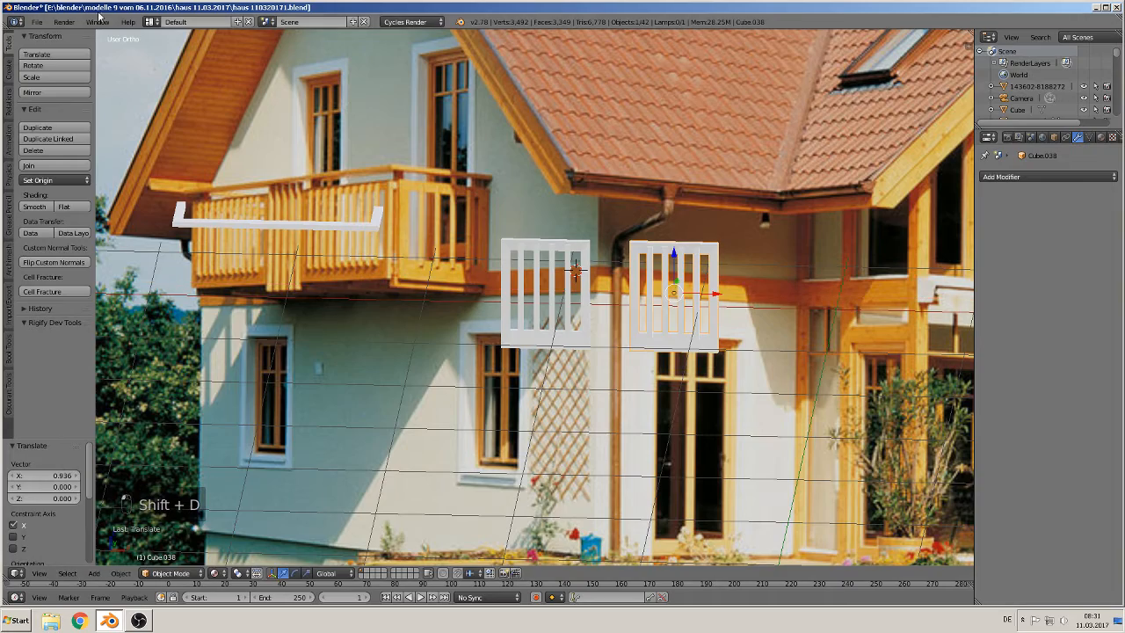
# Step: Save the blend file
pyautogui.click(36, 22)
pyautogui.scroll(5, 469, 238)
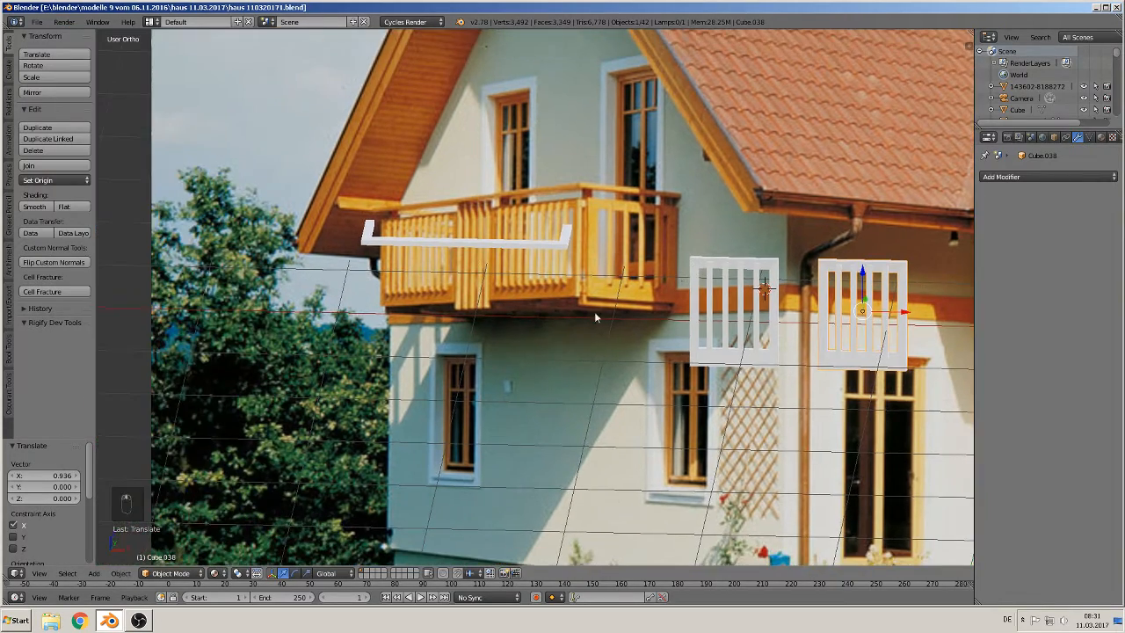
pyautogui.scroll(-3, 541, 306)
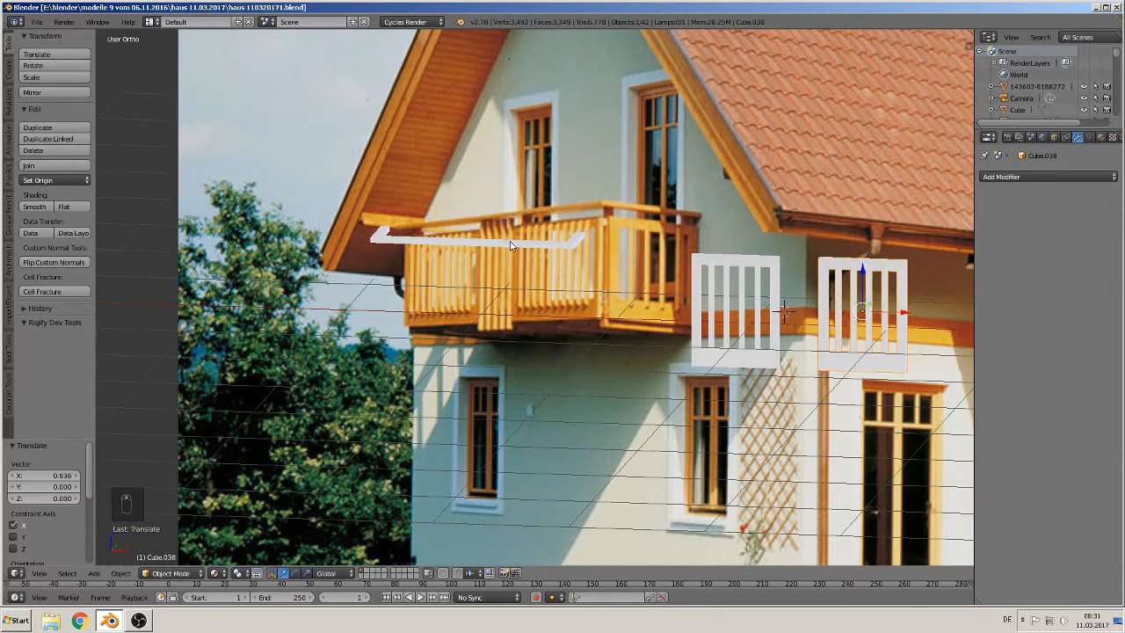
# Step: Move the white balcony rail piece 2.581 along X
pyautogui.rightClick(511, 246)
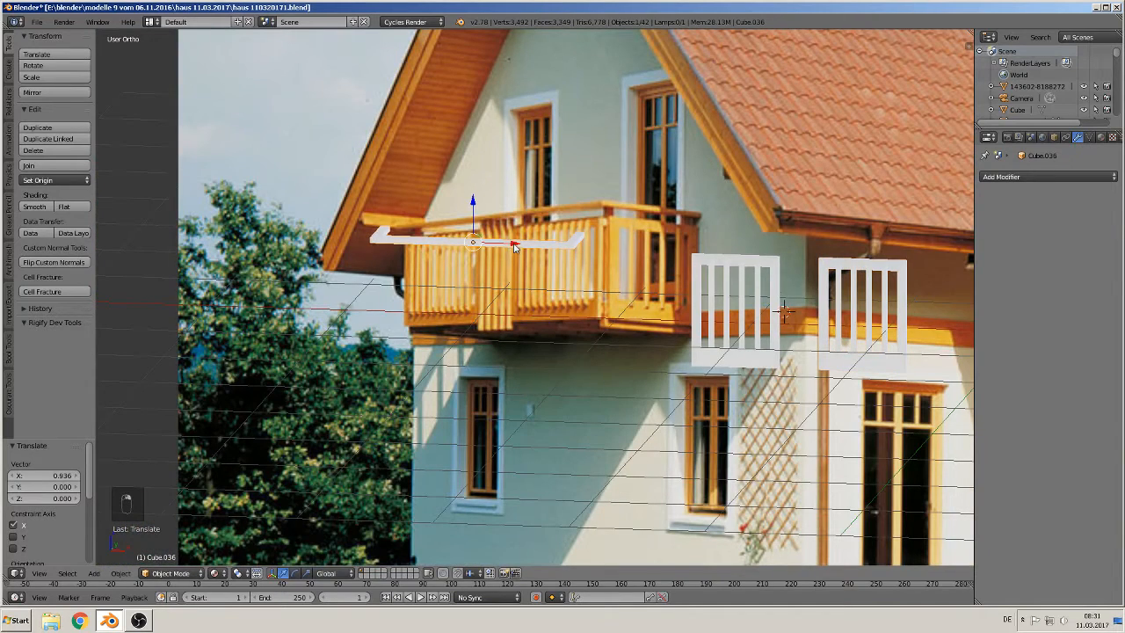
pyautogui.moveTo(512, 239); pyautogui.dragTo(865, 254)
pyautogui.scroll(2, 588, 268)
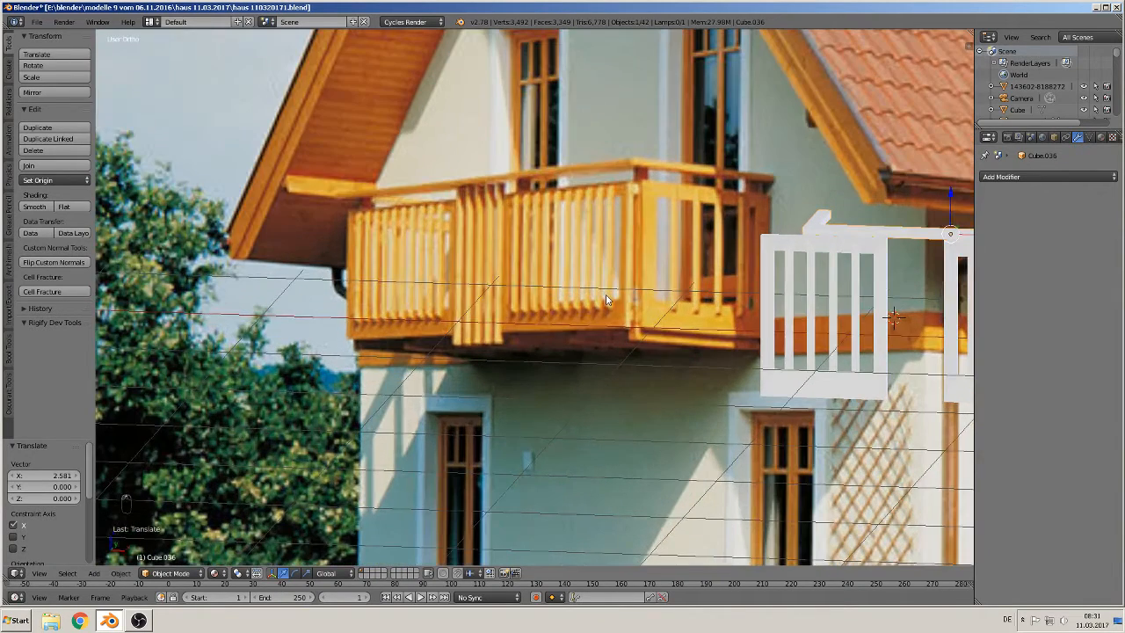
pyautogui.scroll(1, 606, 330)
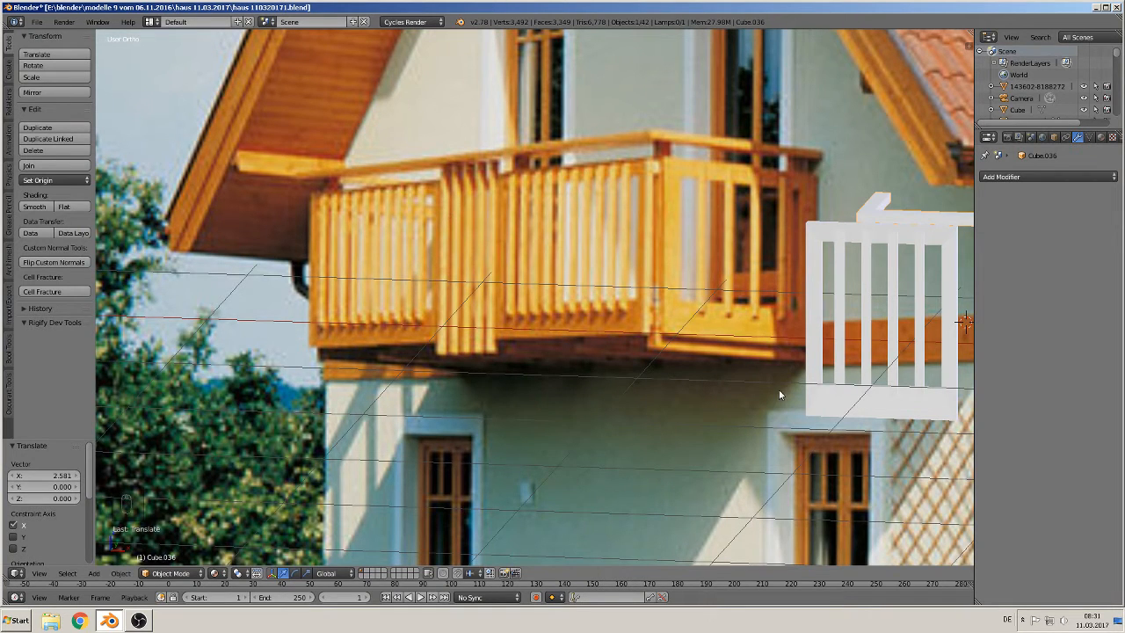
pyautogui.scroll(-3, 652, 377)
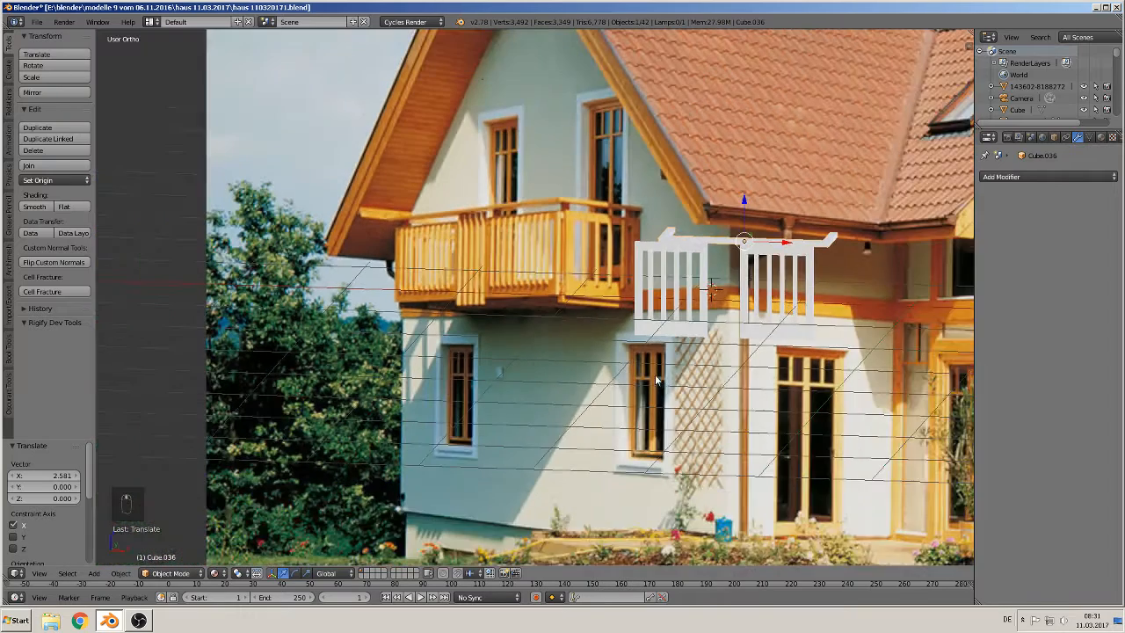
pyautogui.scroll(1, 658, 380)
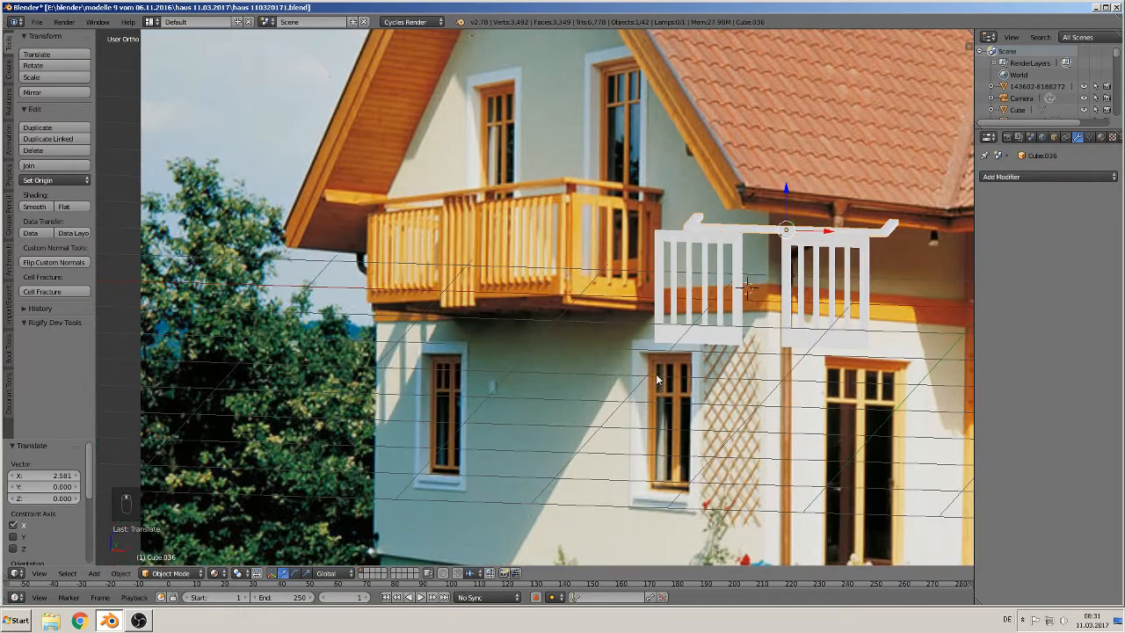
# Step: Duplicate the left shutter and place the copy at the lower-left window, moving it -2.278 along X and -0.671 along Z
pyautogui.rightClick(708, 339)
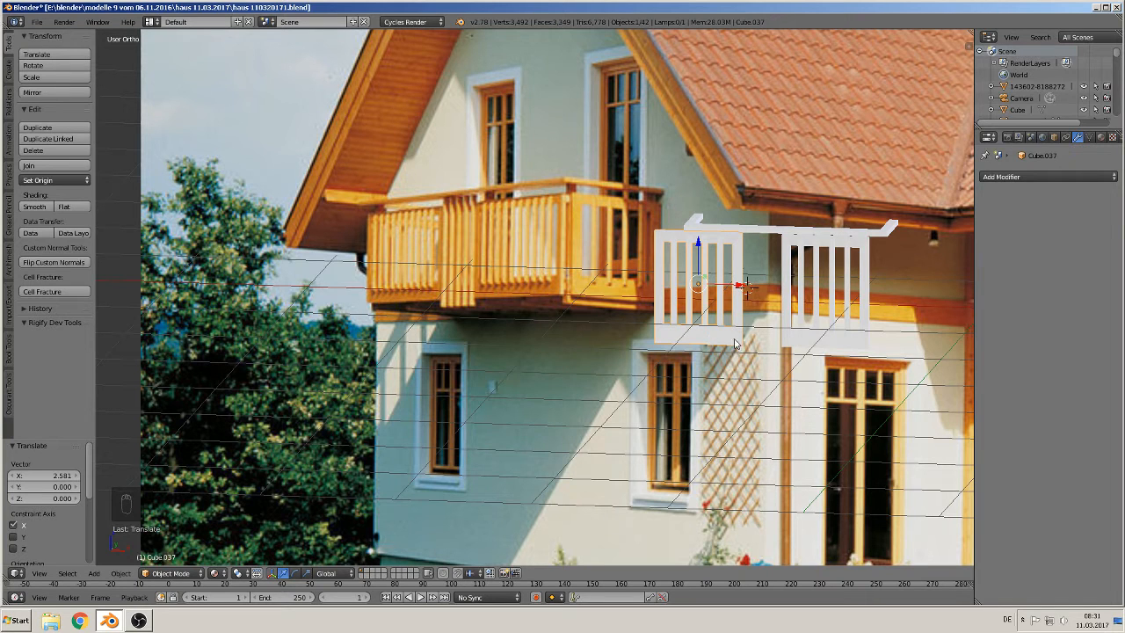
pyautogui.hotkey('shift', 'd')
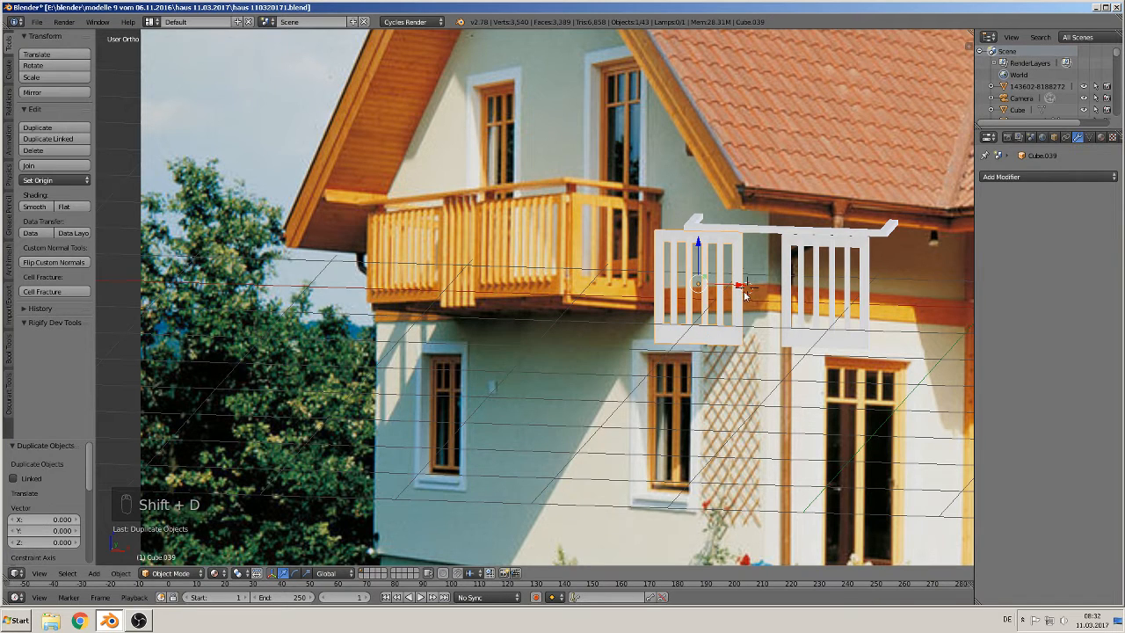
pyautogui.click(364, 227)
pyautogui.press('g')
pyautogui.press('z')
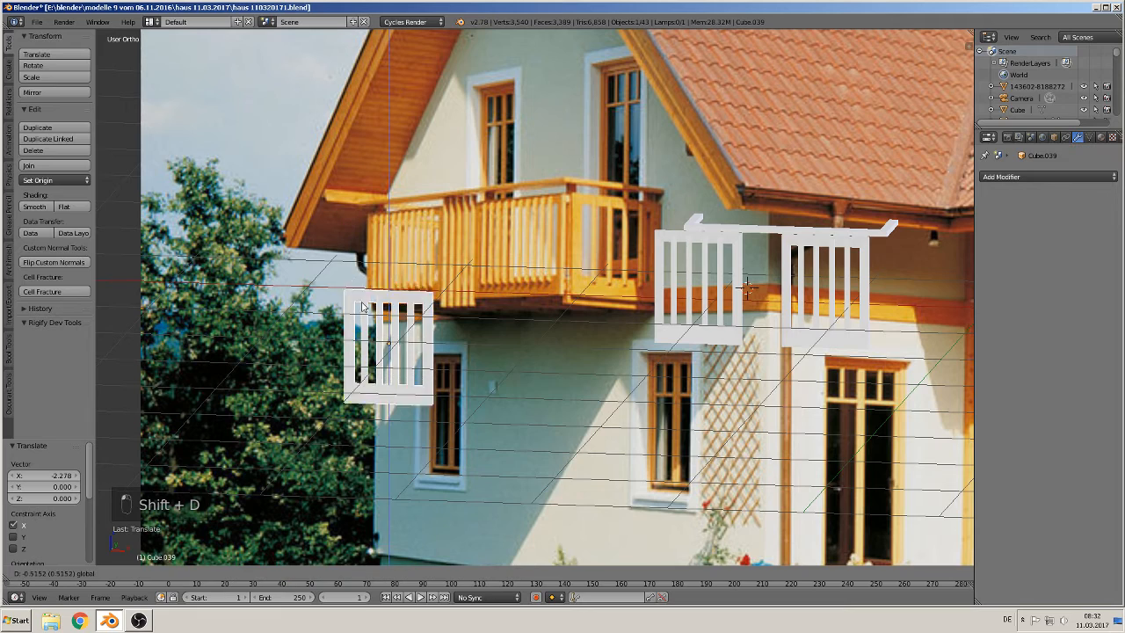
pyautogui.click(363, 307)
pyautogui.scroll(3, 616, 347)
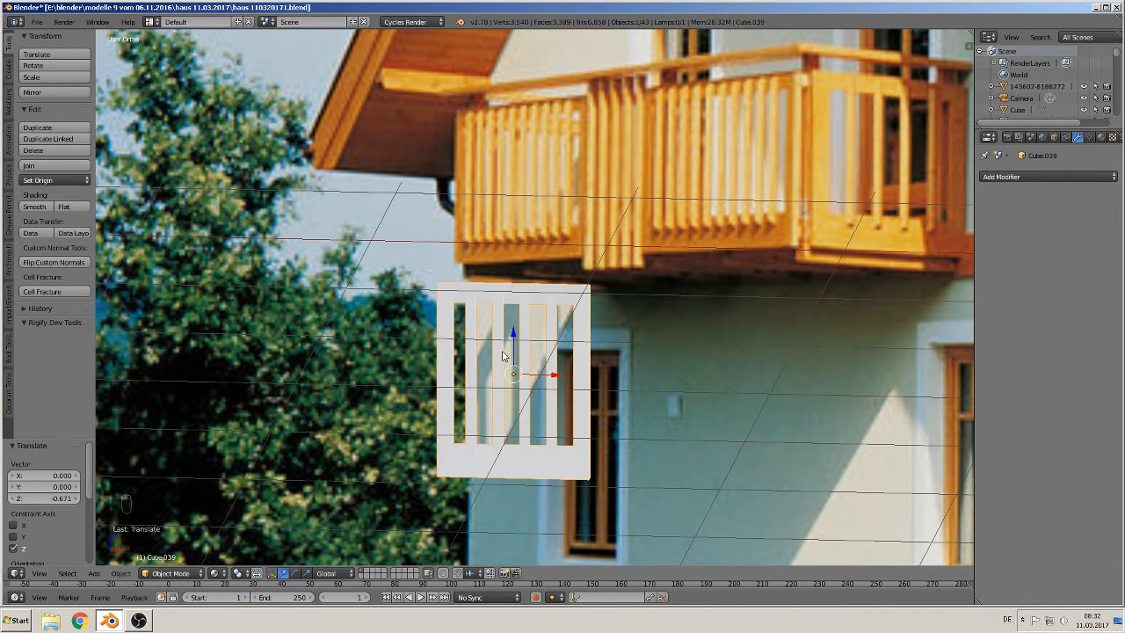
# Step: In edit mode, select the copy's leftmost slat as linked geometry and separate it into its own mesh
pyautogui.press('Tab')
pyautogui.press('a')
pyautogui.press('a')
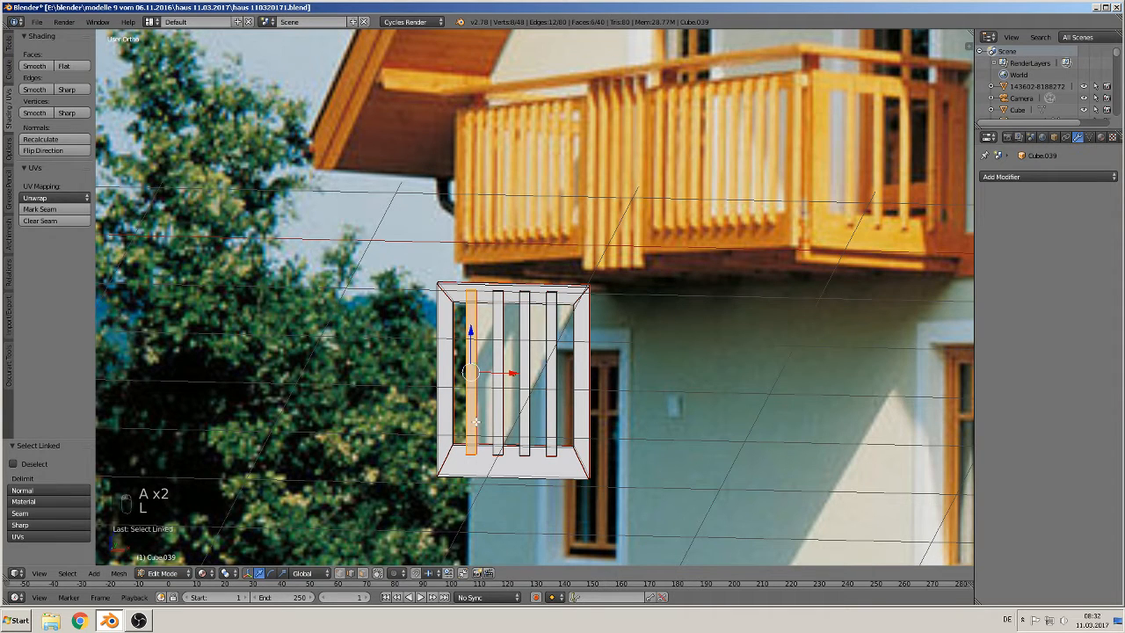
pyautogui.press('p')
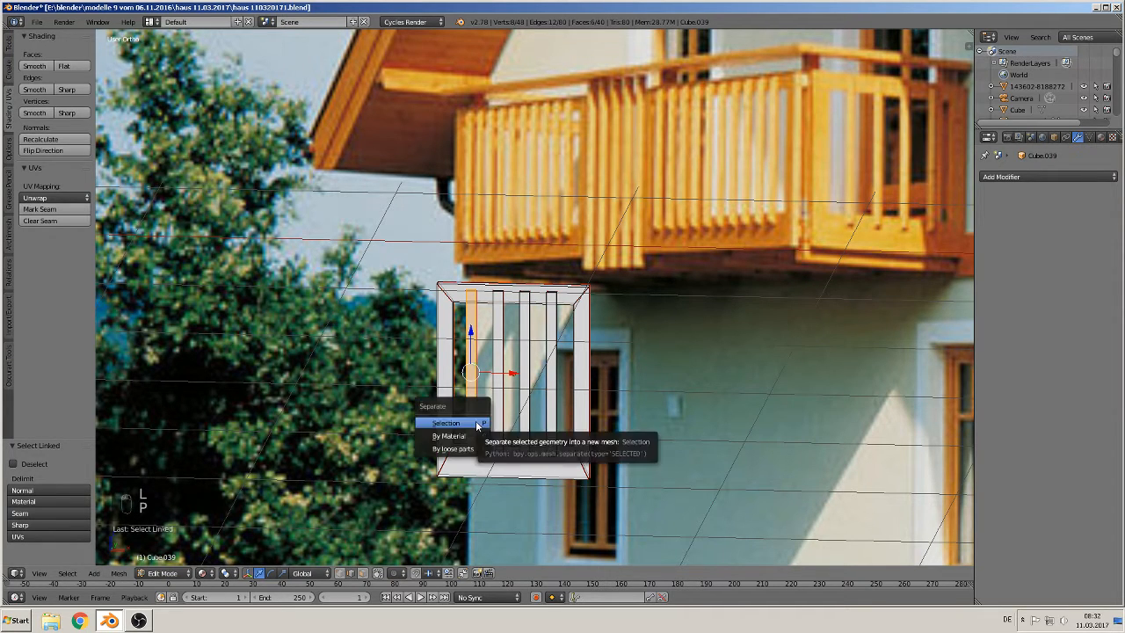
pyautogui.click(477, 426)
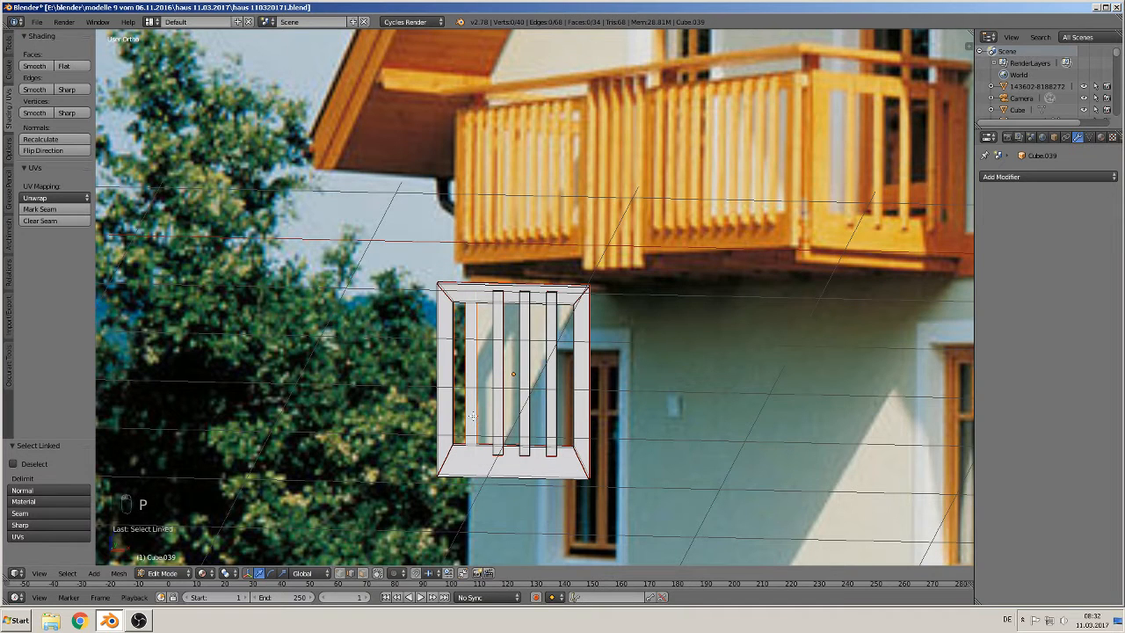
# Step: In edit mode, select the copied shutter's three remaining slats as linked geometry and delete their vertices
pyautogui.press('a')
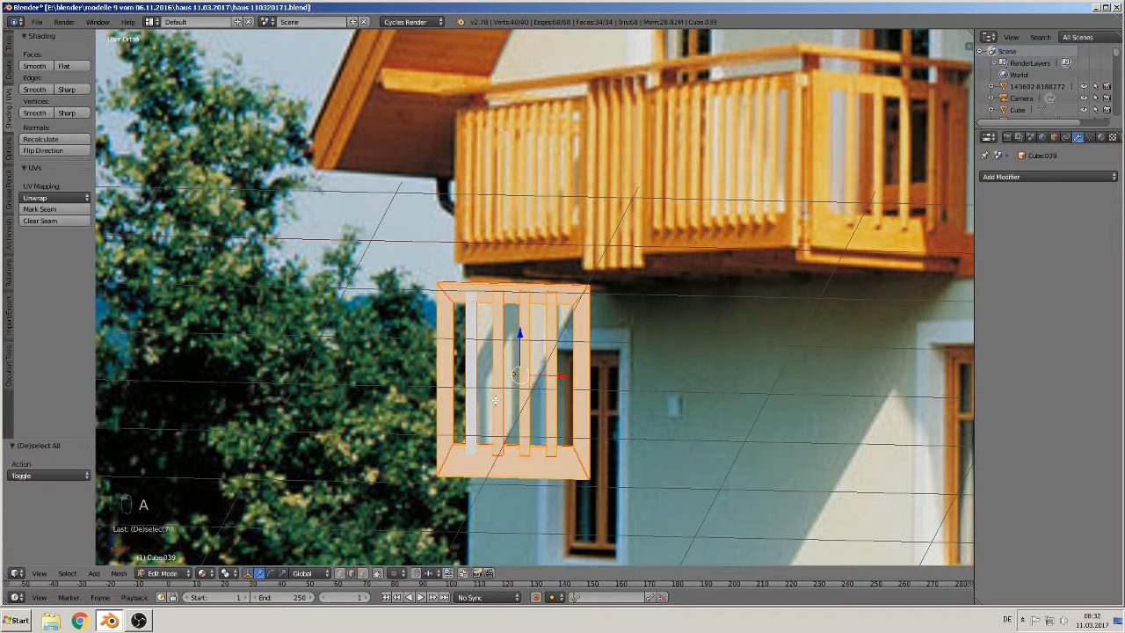
pyautogui.press('a')
pyautogui.press('l')
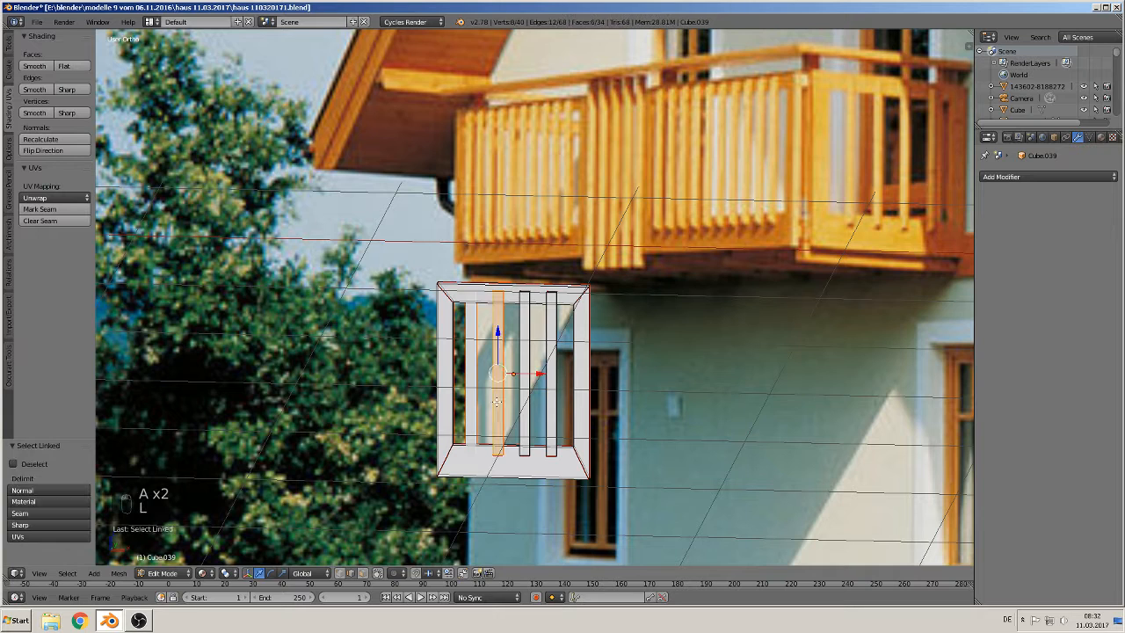
pyautogui.press('l')
pyautogui.press('l')
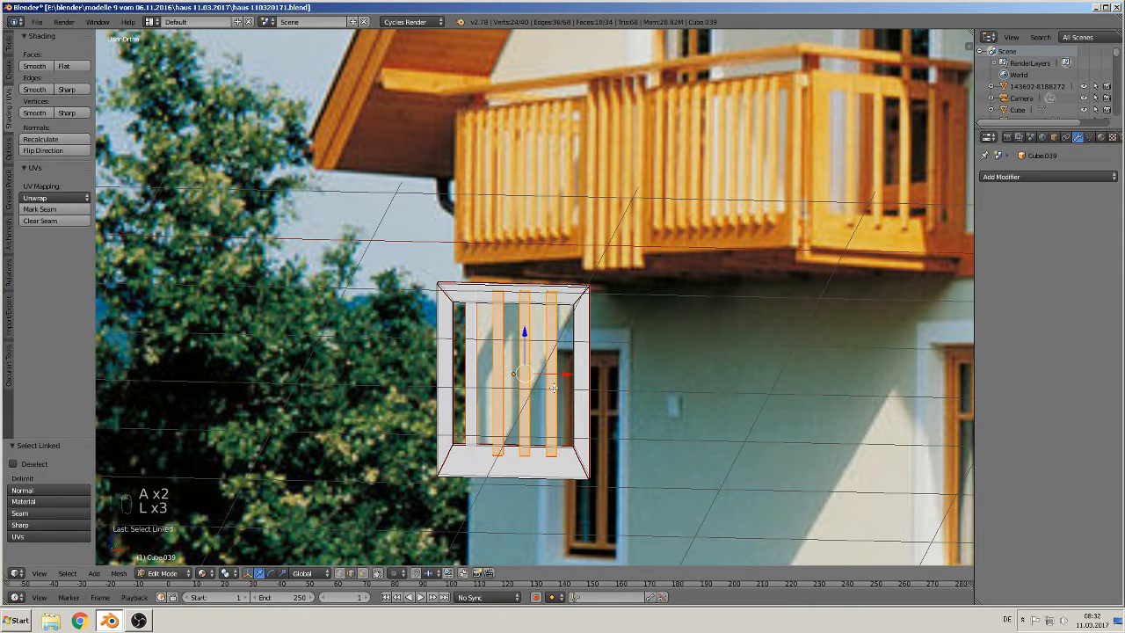
pyautogui.press('x')
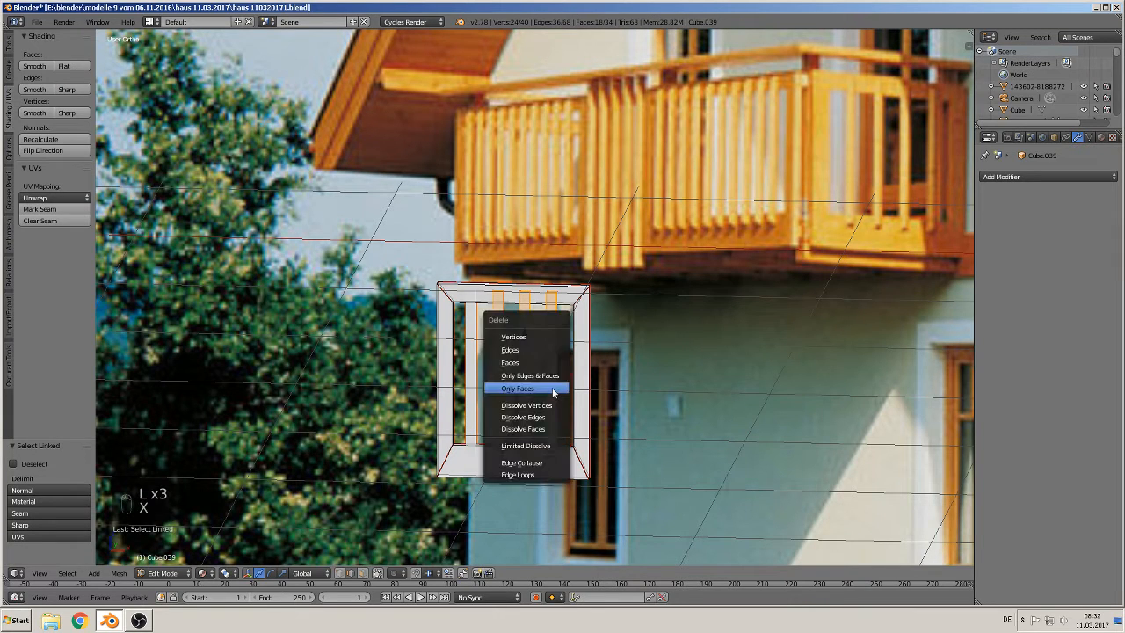
pyautogui.click(526, 338)
# Step: Box-select the empty frame's right side, move it 0.329 along X to widen the frame, and leave edit mode
pyautogui.scroll(-2, 625, 476)
pyautogui.scroll(2, 625, 476)
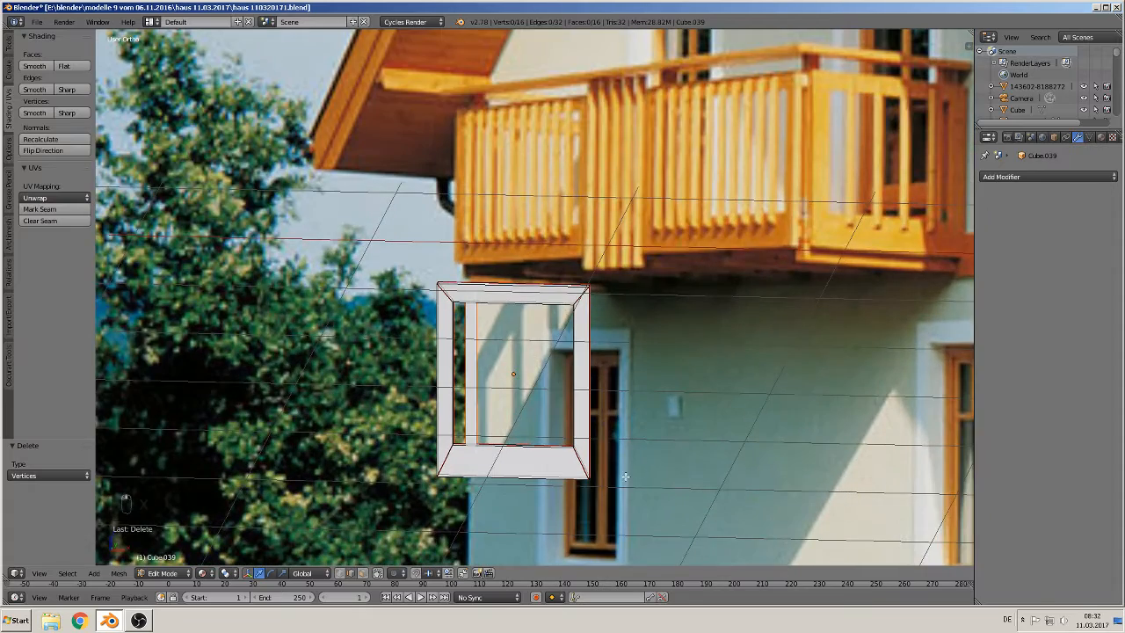
pyautogui.scroll(-5, 597, 449)
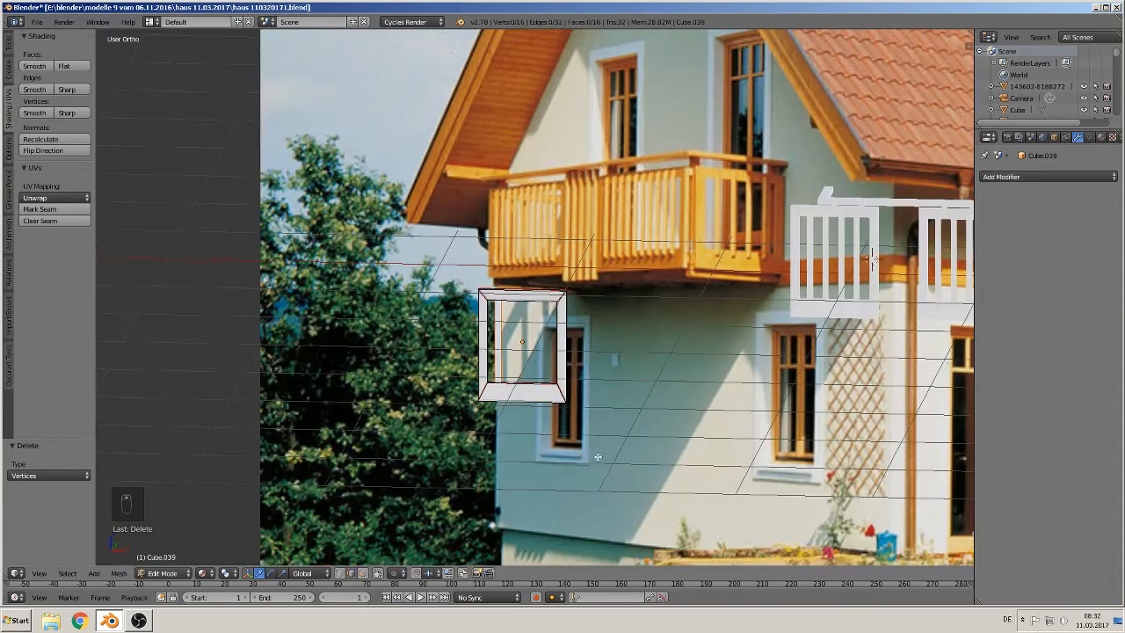
pyautogui.scroll(1, 601, 449)
pyautogui.scroll(1, 592, 449)
pyautogui.press('b')
pyautogui.moveTo(586, 418); pyautogui.dragTo(547, 258)
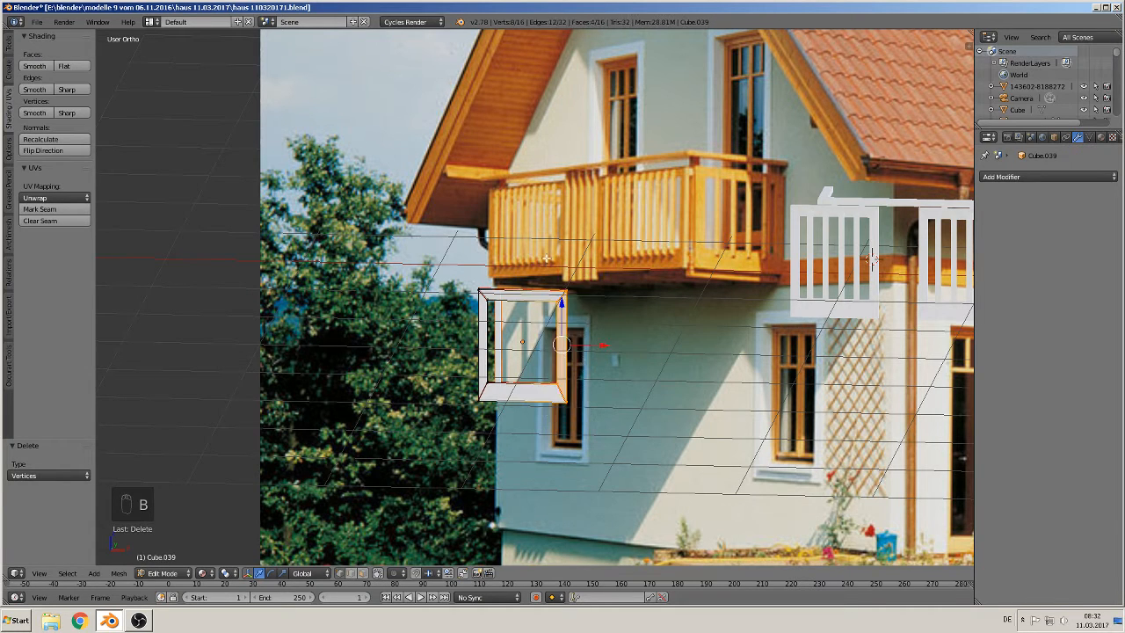
pyautogui.moveTo(585, 346); pyautogui.dragTo(633, 344)
pyautogui.scroll(5, 513, 264)
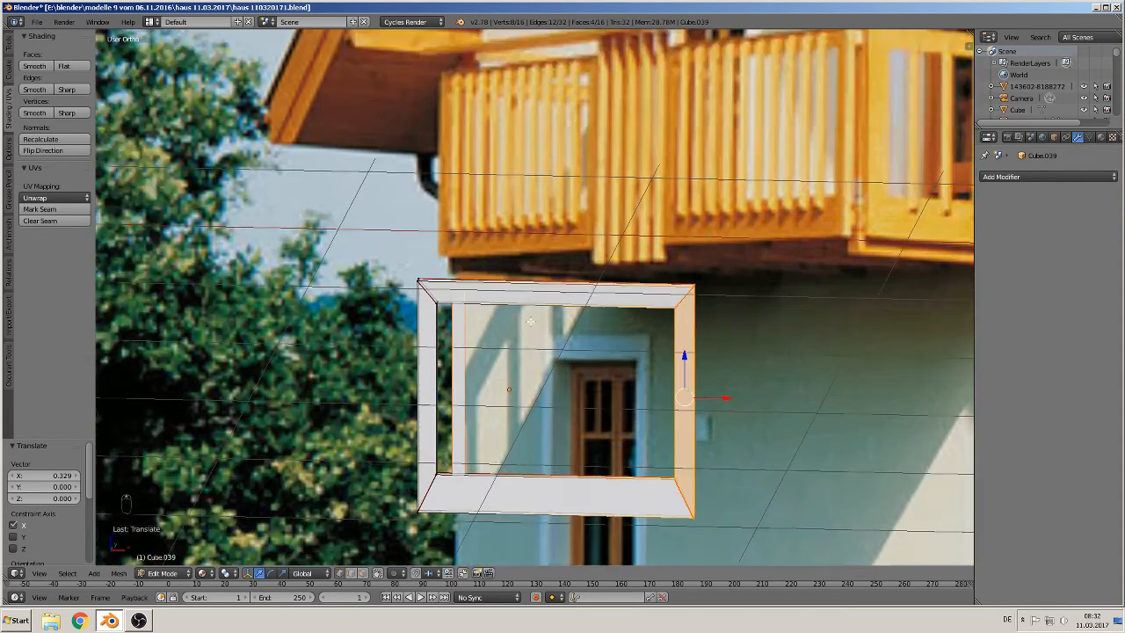
pyautogui.press('Tab')
# Step: Select the separated slat object and move it -0.529 along X, left of the frame
pyautogui.scroll(-1, 455, 206)
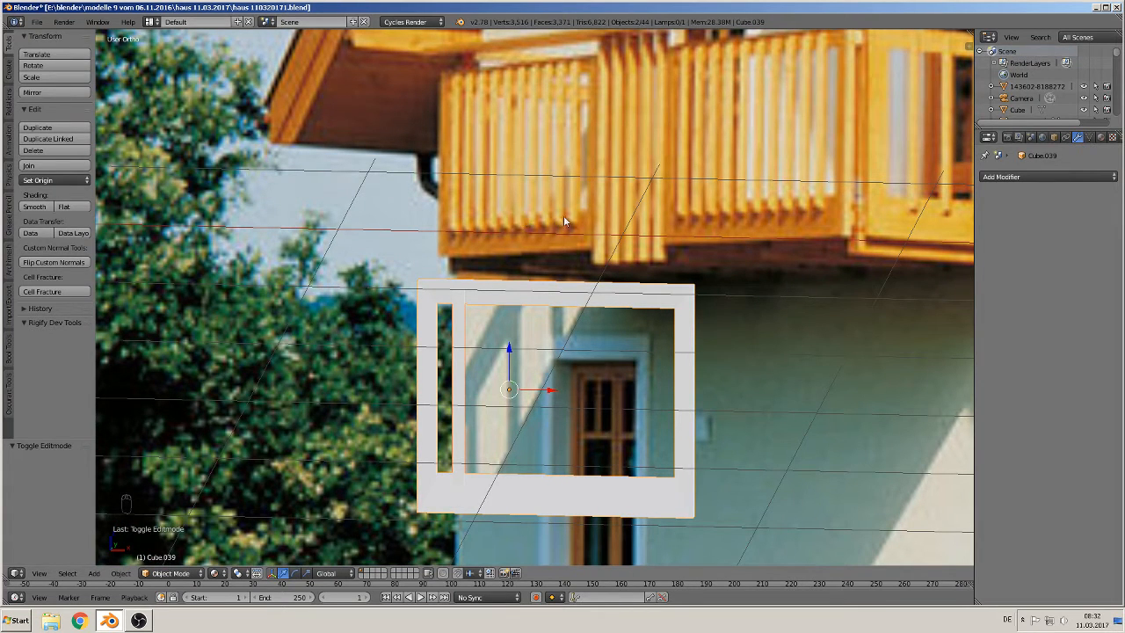
pyautogui.rightClick(463, 356)
pyautogui.scroll(-3, 466, 357)
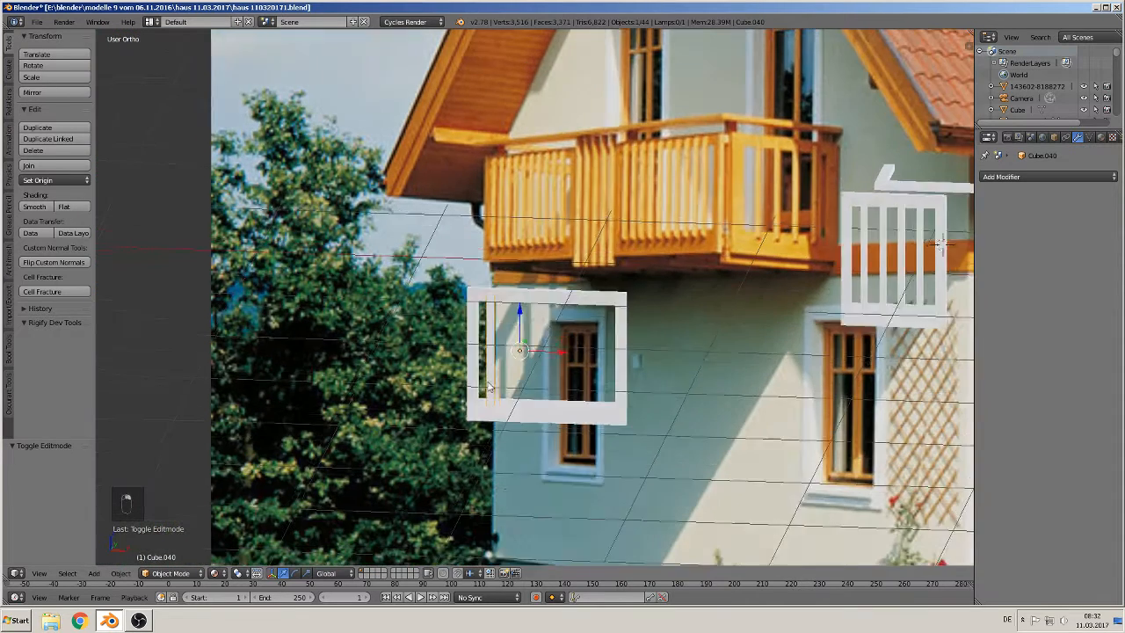
pyautogui.moveTo(551, 353); pyautogui.dragTo(466, 351)
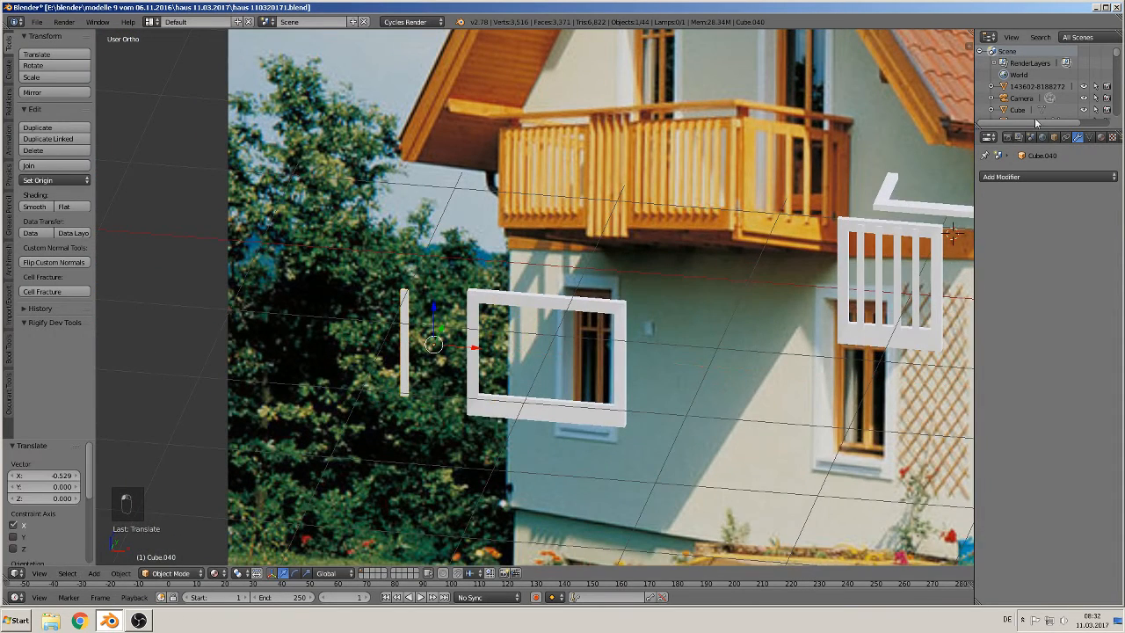
# Step: Add an Array modifier to the slat with a count of 10
pyautogui.click(1033, 176)
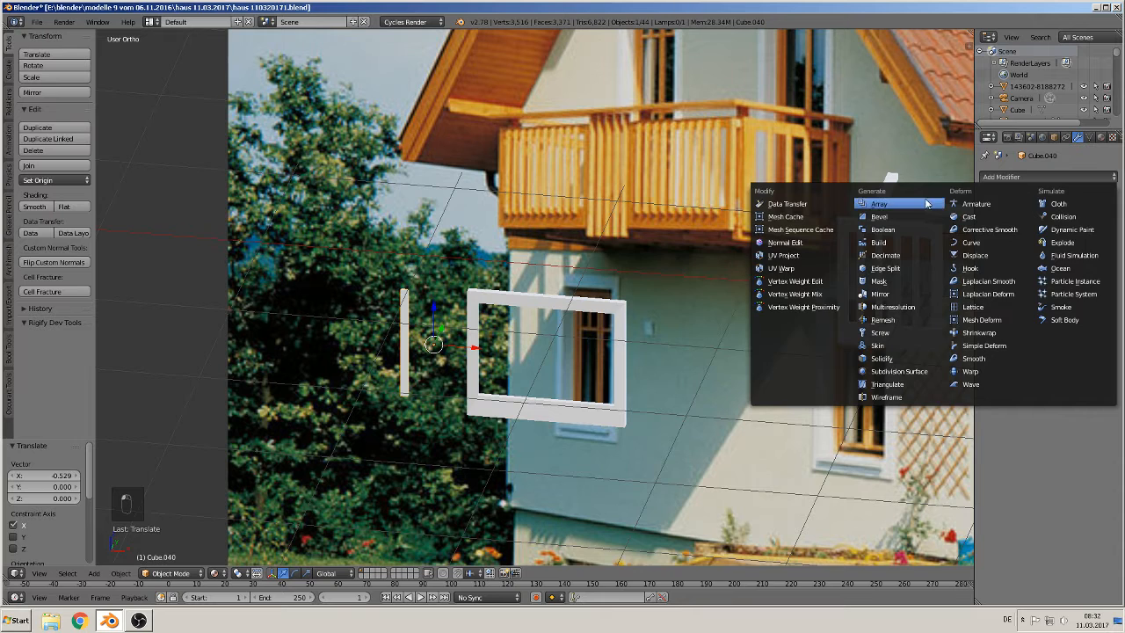
pyautogui.click(878, 202)
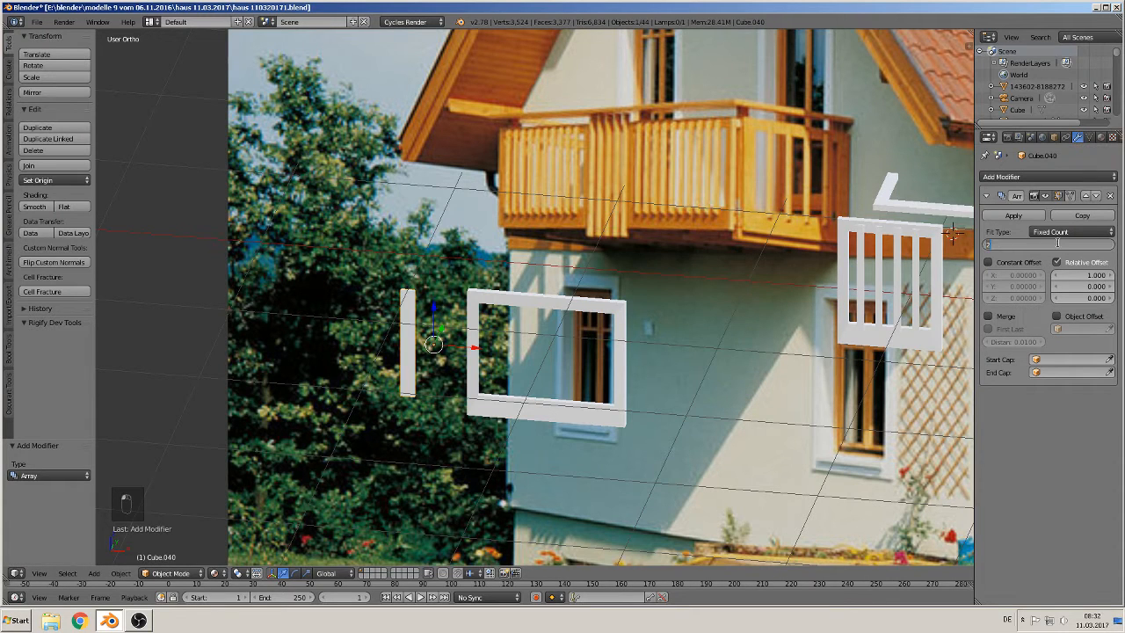
pyautogui.write('0')
pyautogui.press('Return')
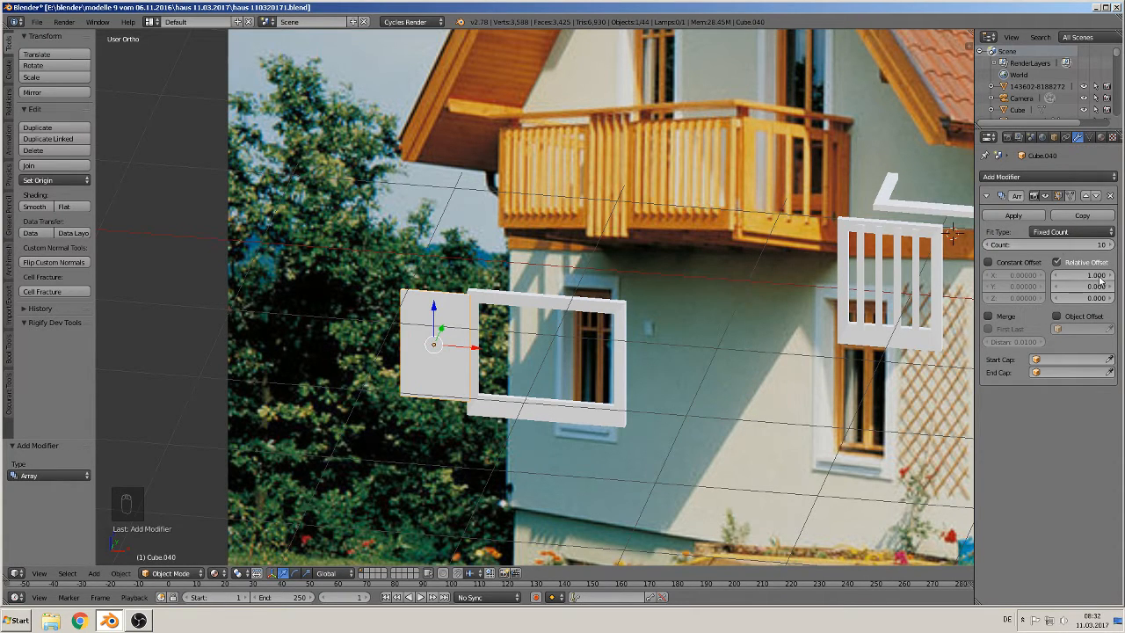
# Step: Set the array's relative X offset to 1.900 and move the slats 0.560 along X into the frame
pyautogui.moveTo(1088, 275); pyautogui.dragTo(1120, 275)
pyautogui.press('KP_1')
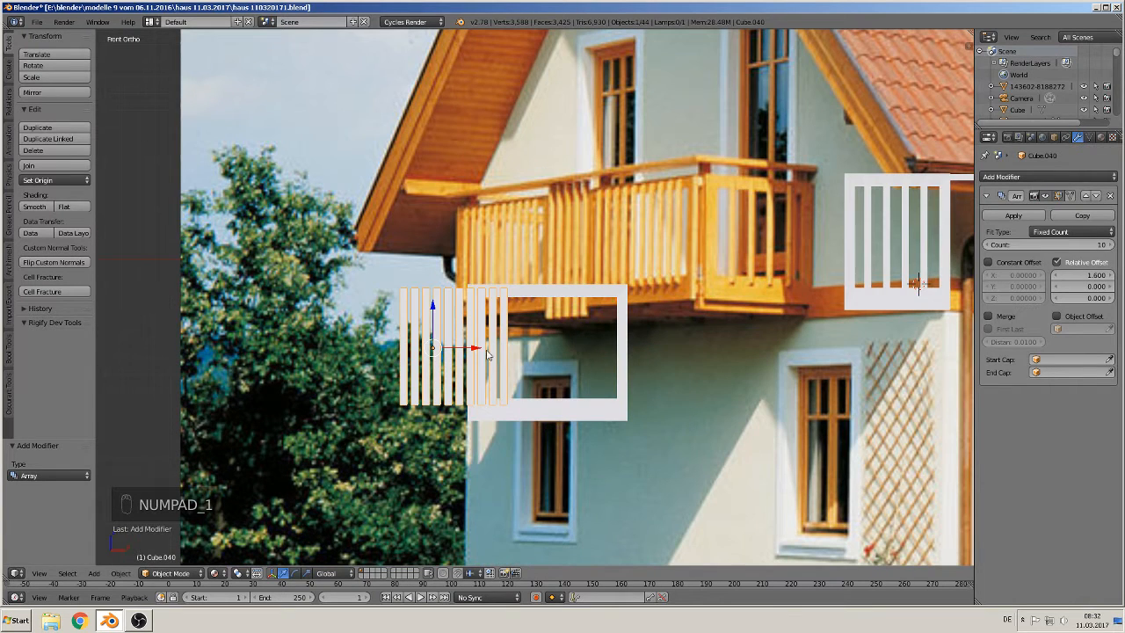
pyautogui.moveTo(488, 354); pyautogui.dragTo(571, 356)
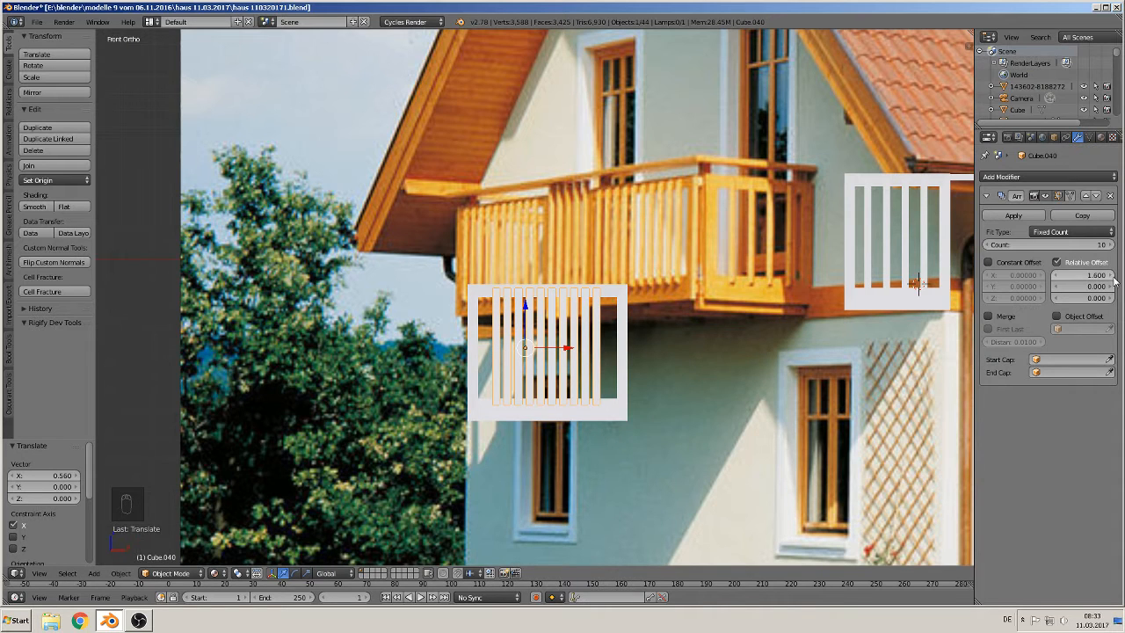
pyautogui.click(1111, 275)
pyautogui.click(1111, 275)
pyautogui.click(1111, 275)
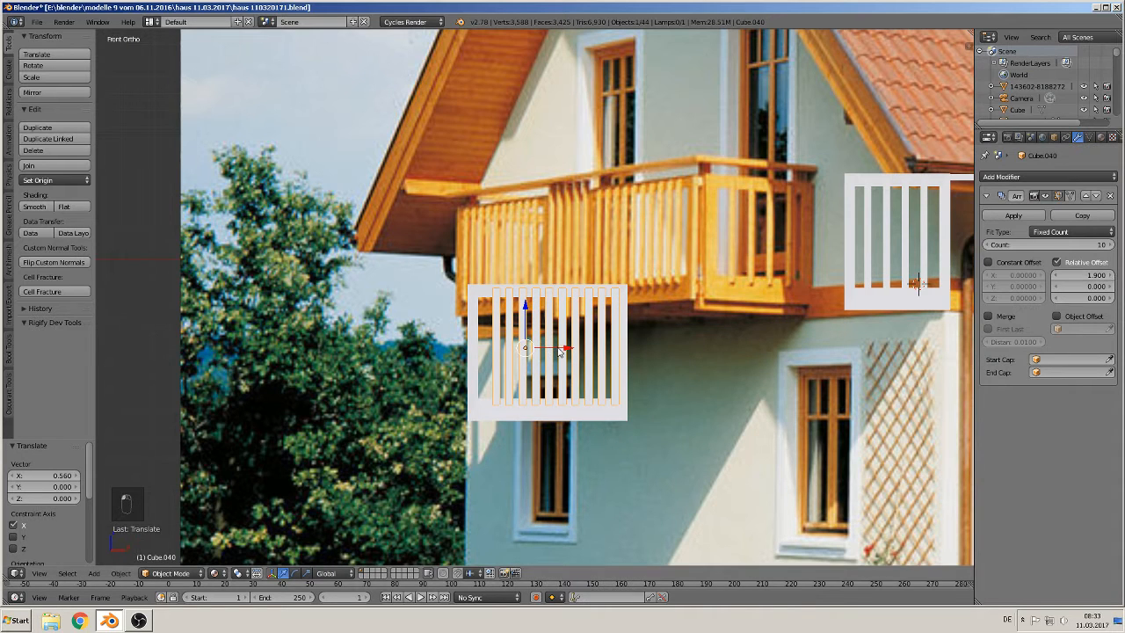
# Step: Fine-tune the slat array's position along X with small nudges so it fits inside the frame
pyautogui.moveTo(558, 348); pyautogui.dragTo(556, 350)
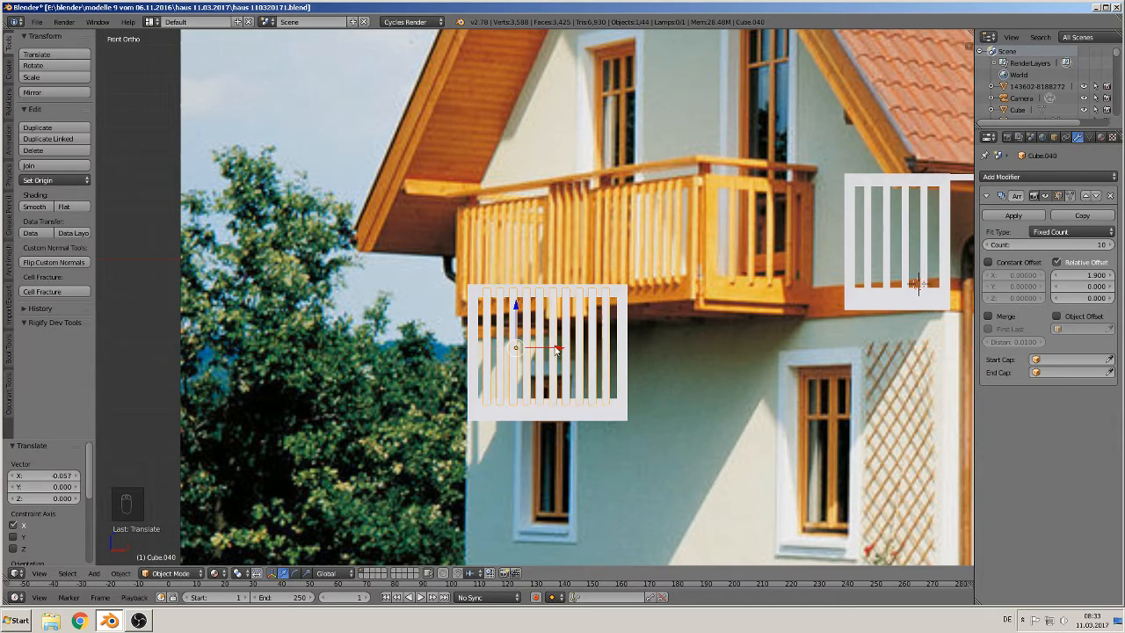
pyautogui.moveTo(690, 347); pyautogui.dragTo(712, 358, button='middle')
pyautogui.scroll(1, 685, 364)
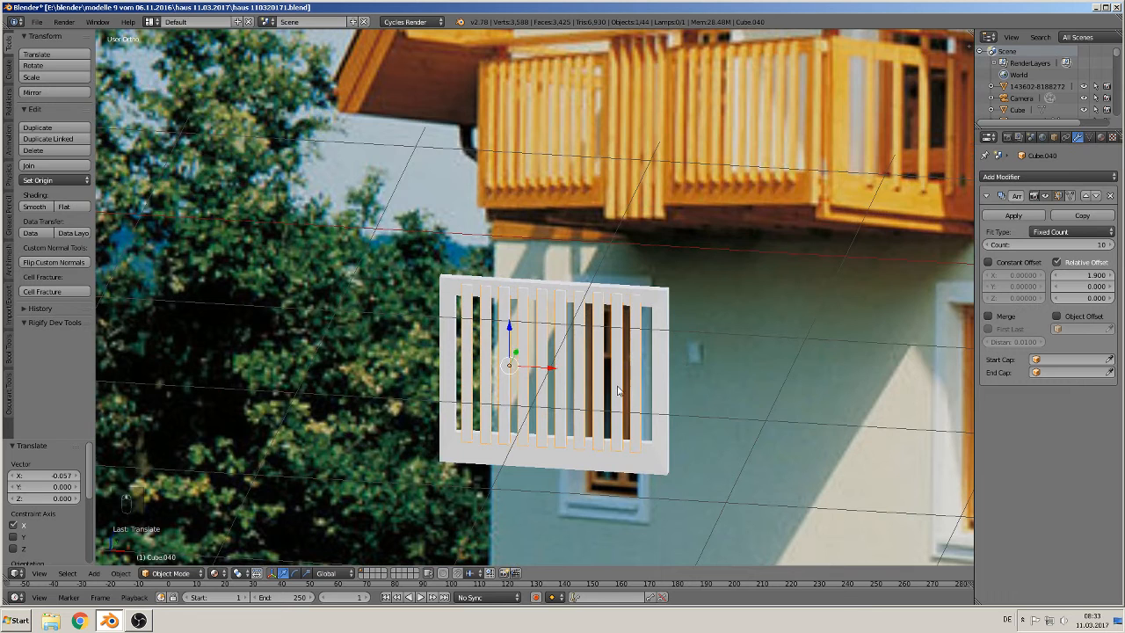
pyautogui.moveTo(547, 367); pyautogui.dragTo(548, 370)
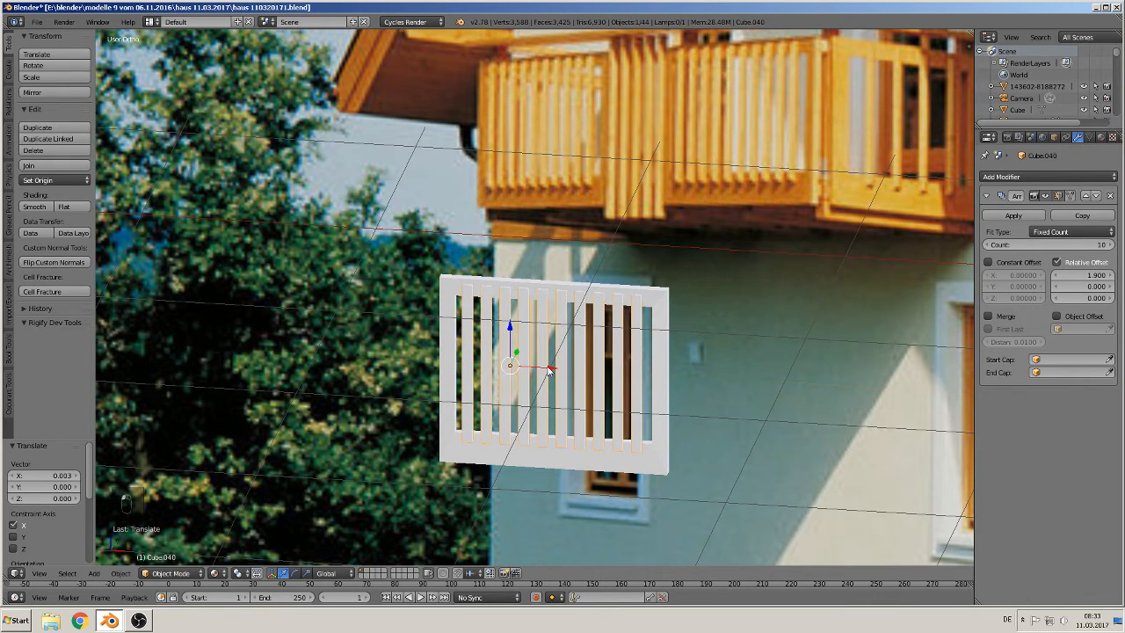
pyautogui.moveTo(549, 371); pyautogui.dragTo(579, 367, button='middle')
pyautogui.press('KP_1')
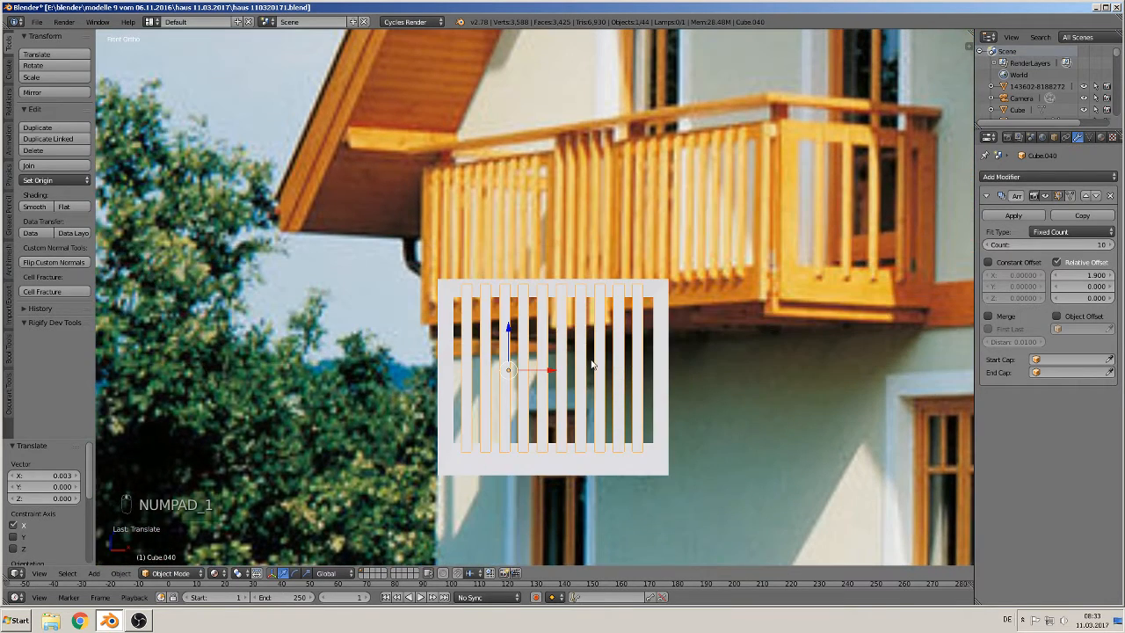
pyautogui.moveTo(553, 375); pyautogui.dragTo(552, 375)
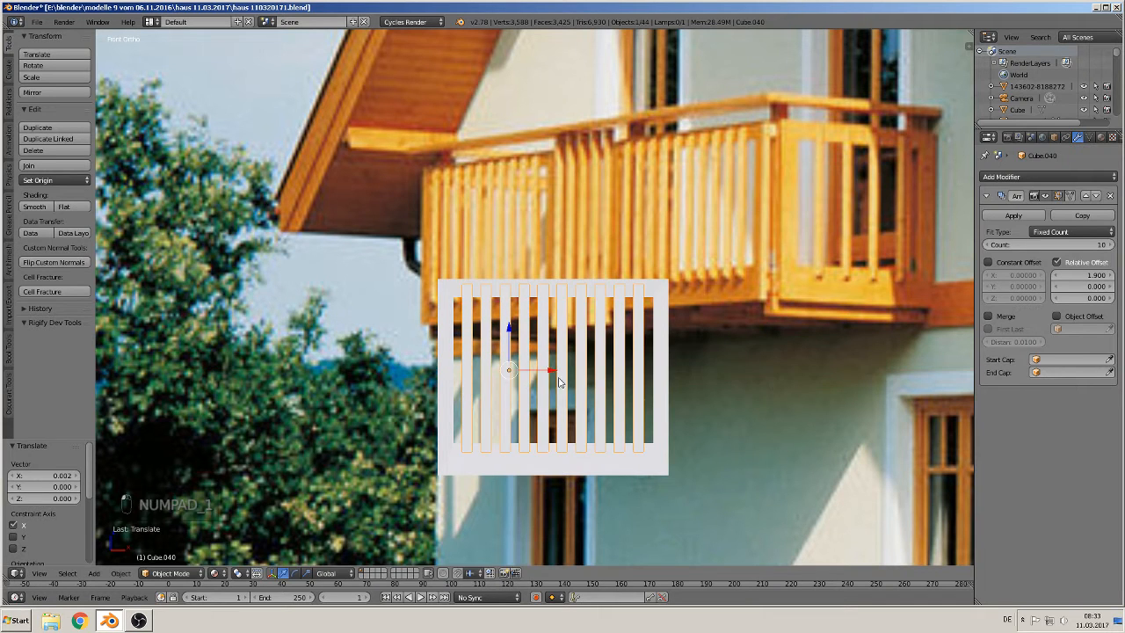
# Step: Apply the Array modifier and join the slats with the widened shutter frame
pyautogui.click(1015, 217)
pyautogui.keyDown('shift'); pyautogui.rightClick(667, 329); pyautogui.keyUp('shift')
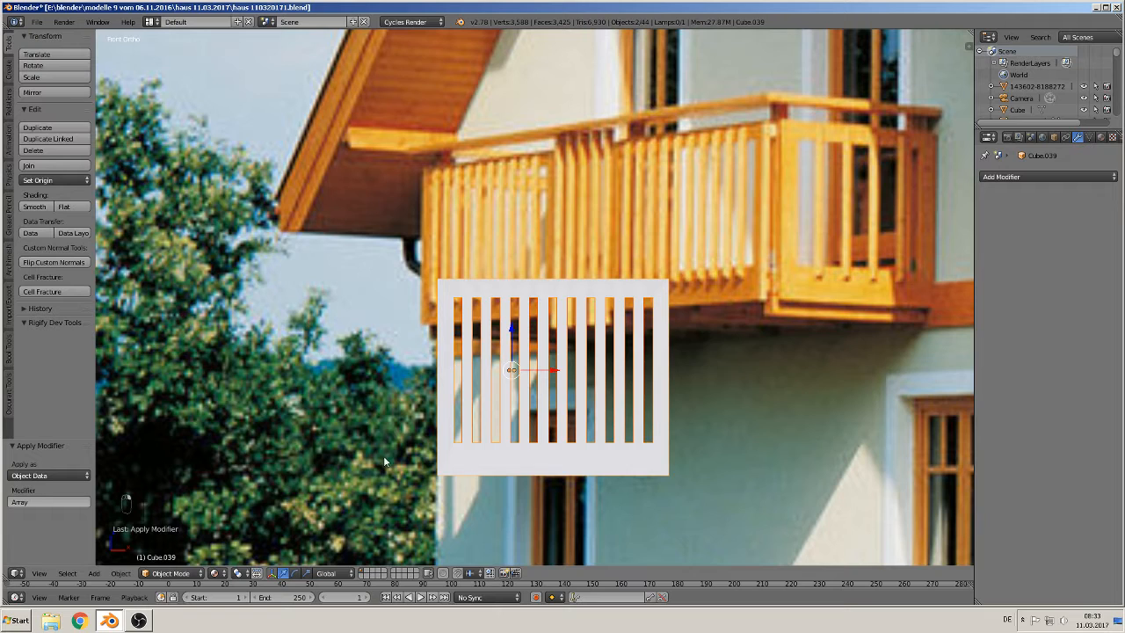
pyautogui.click(28, 165)
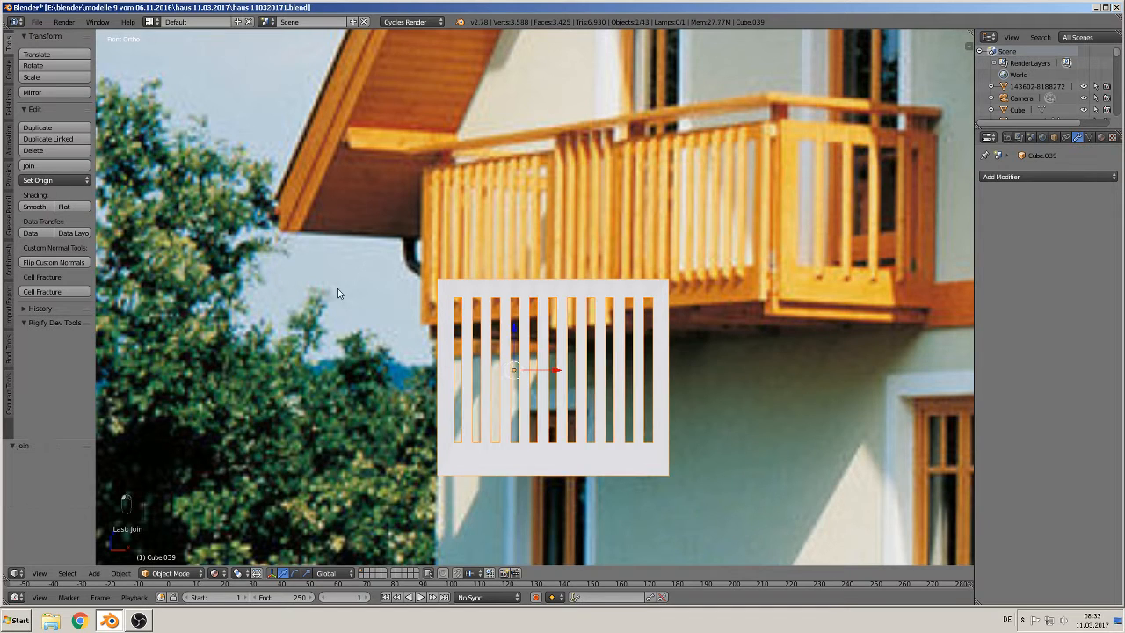
# Step: Inspect the joined shutter from different angles and in edit mode
pyautogui.moveTo(338, 289); pyautogui.dragTo(648, 416, button='middle')
pyautogui.scroll(5, 647, 415)
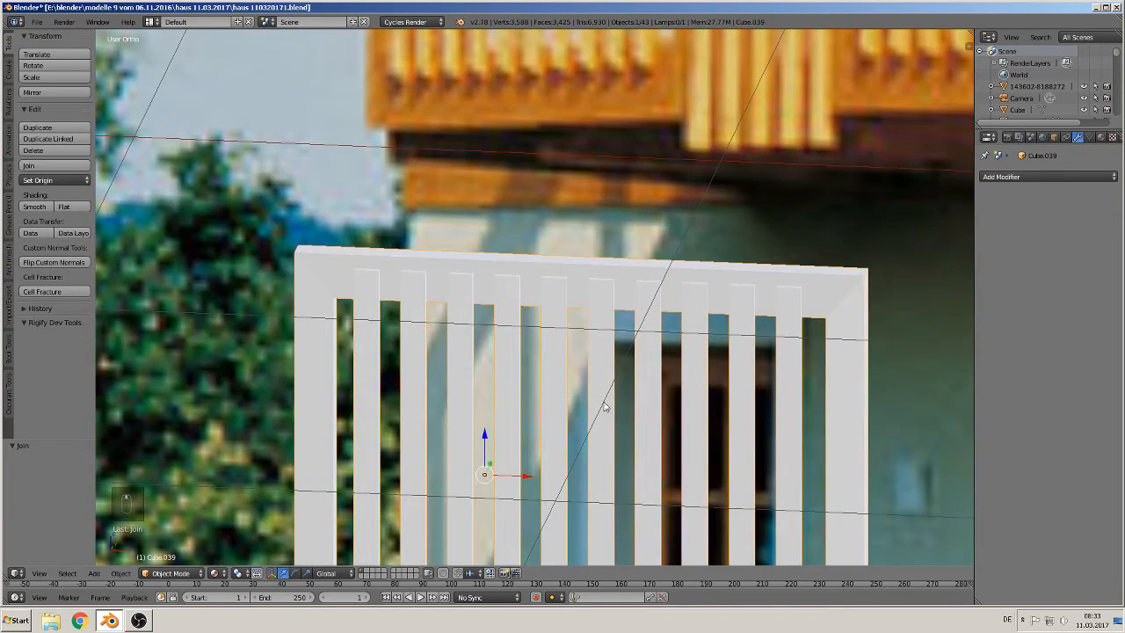
pyautogui.press('Tab')
pyautogui.scroll(-3, 526, 403)
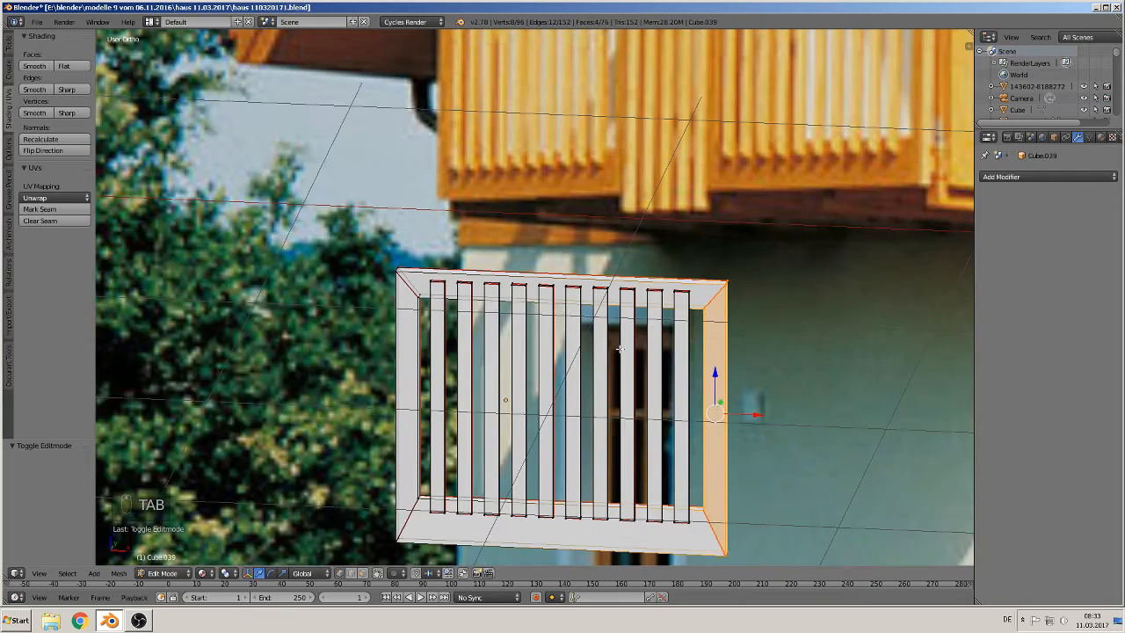
pyautogui.scroll(-4, 631, 391)
pyautogui.press('Tab')
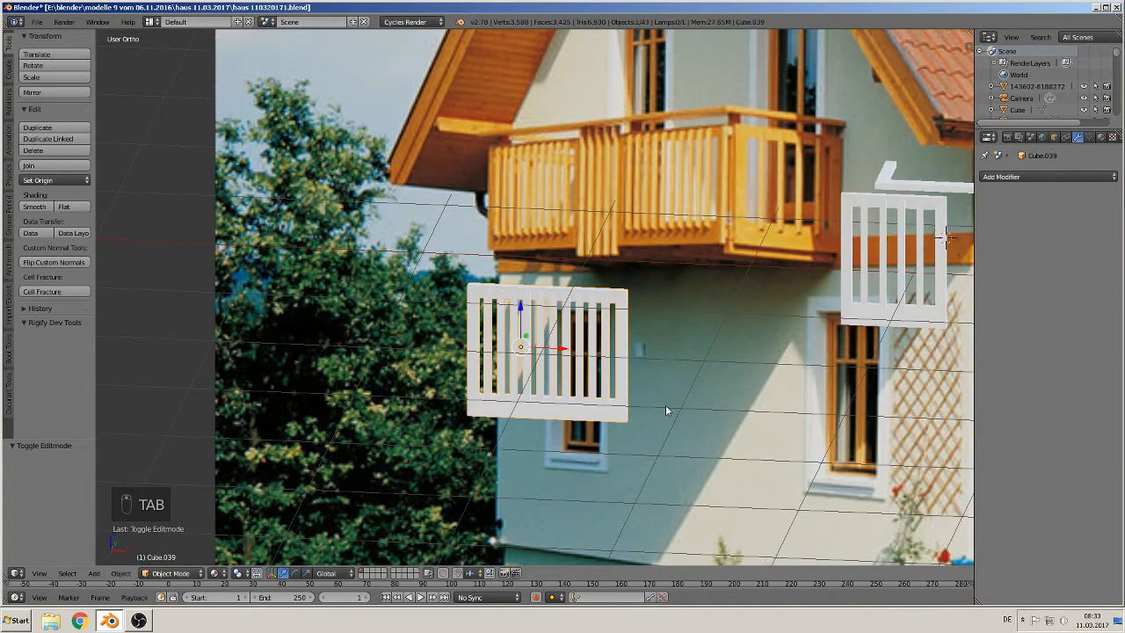
pyautogui.scroll(-2, 666, 411)
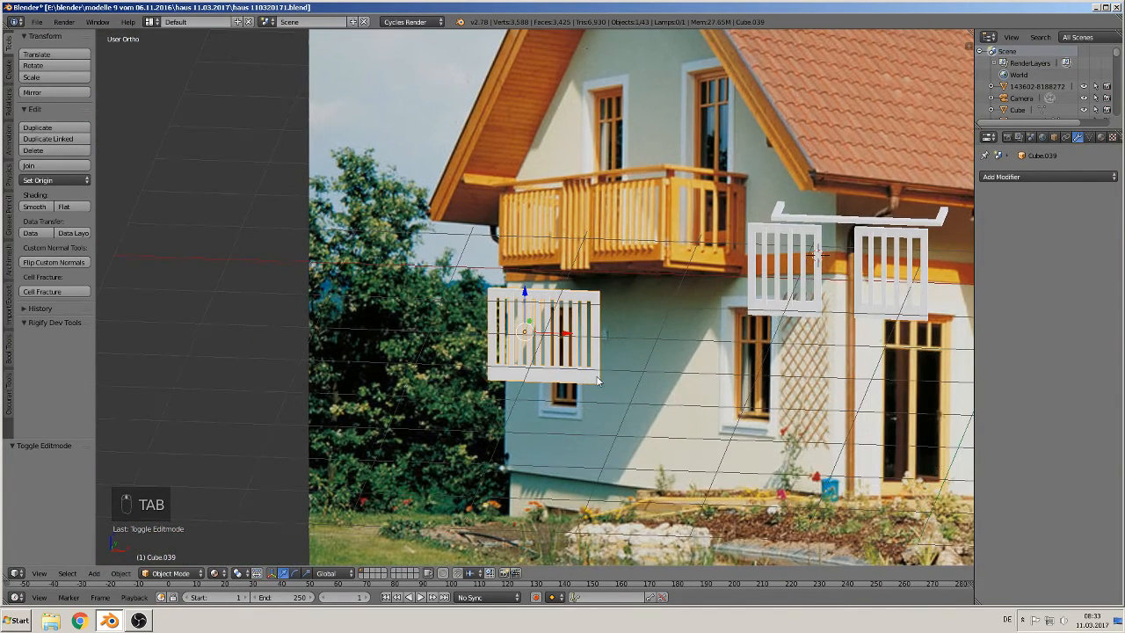
# Step: Duplicate the finished shutter and move the copy 1.459 along X next to the lower-right window
pyautogui.hotkey('shift', 'd')
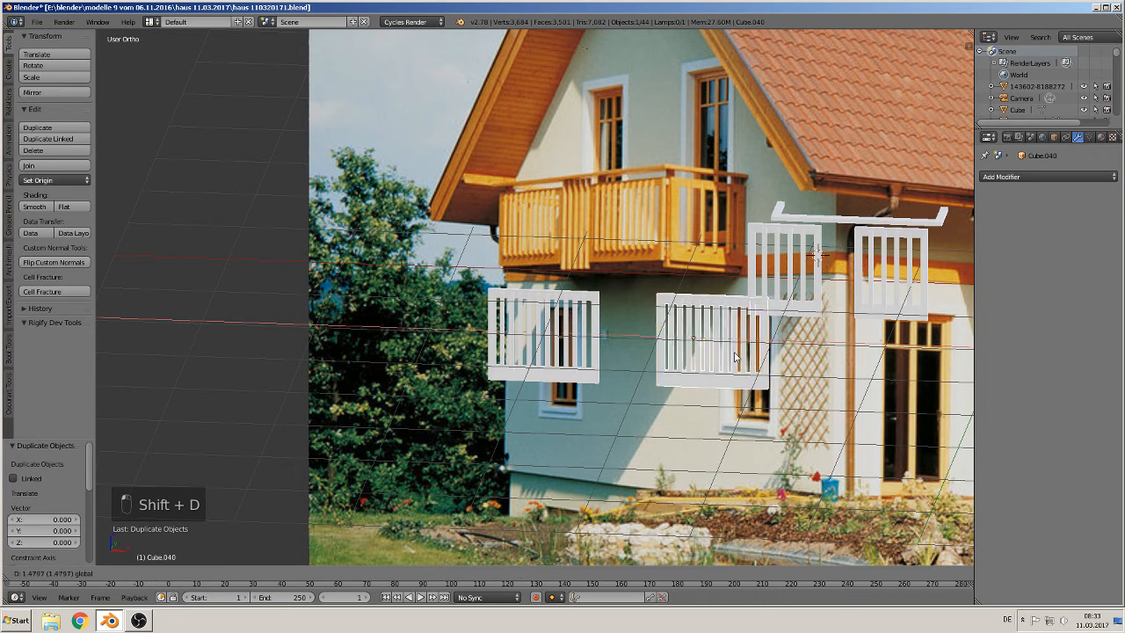
pyautogui.click(732, 356)
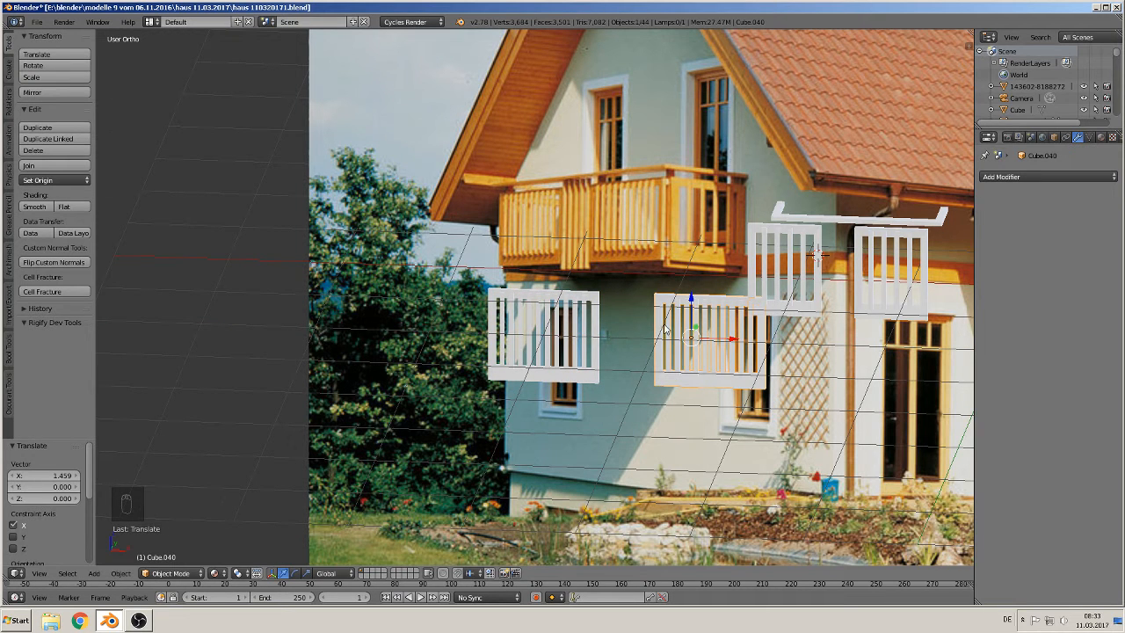
pyautogui.keyDown('ctrl'); pyautogui.scroll(3, 664, 328); pyautogui.keyUp('ctrl')
pyautogui.press('a')
pyautogui.scroll(2, 432, 275)
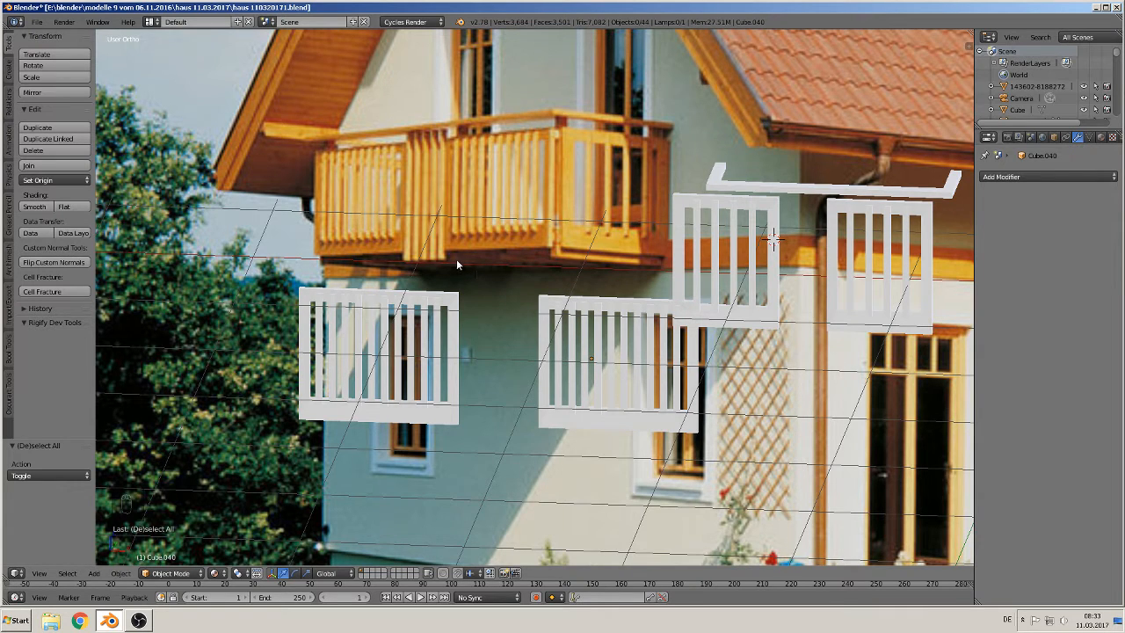
# Step: Add a new cube and scale it down to about 0.104
pyautogui.click(93, 574)
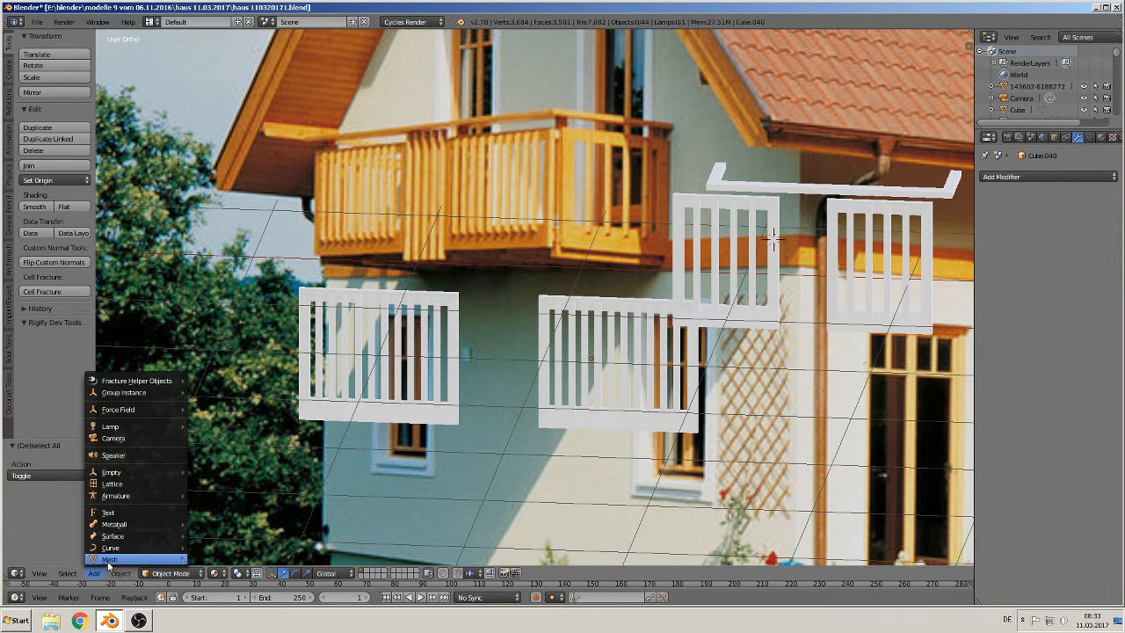
pyautogui.moveTo(126, 557)
pyautogui.click(232, 286)
pyautogui.press('s')
pyautogui.press('s')
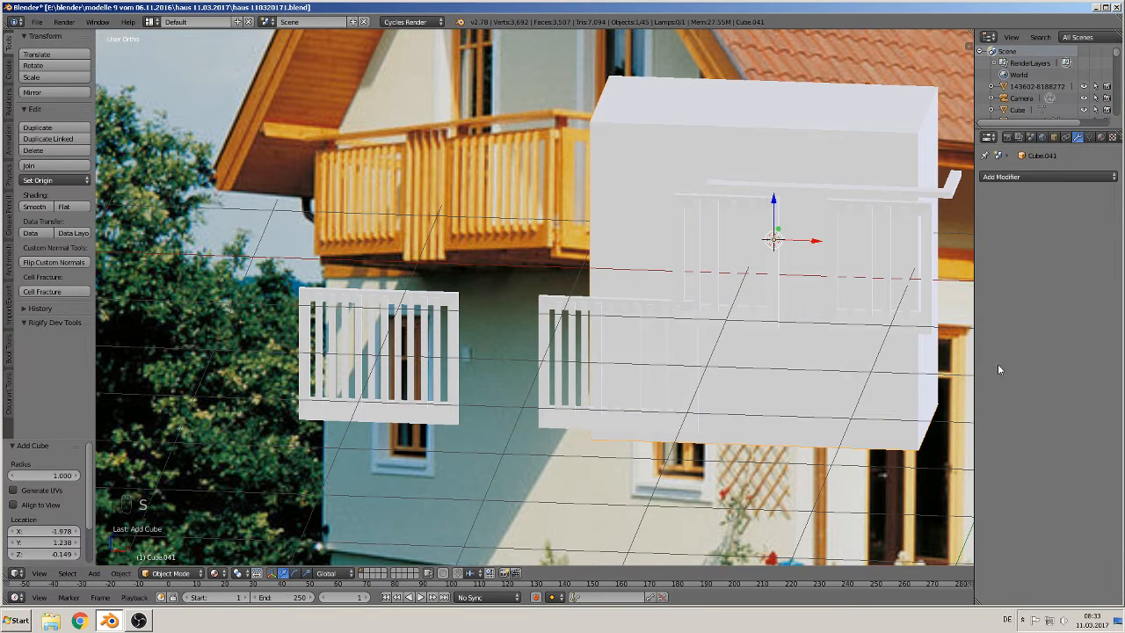
pyautogui.click(771, 257)
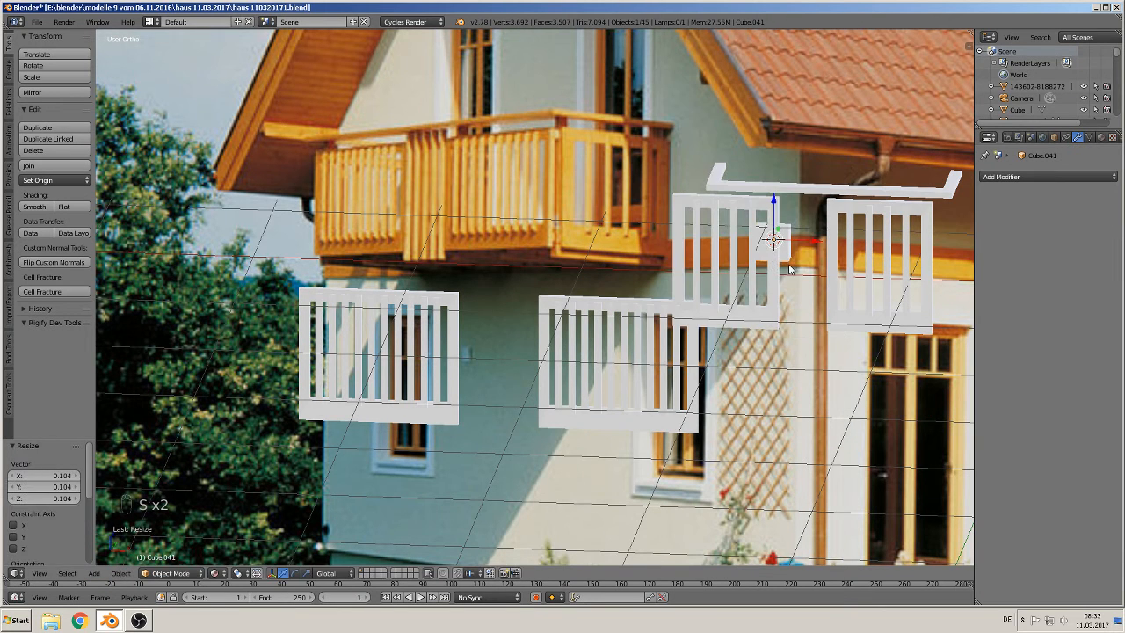
# Step: Switch to front view and move the small cube onto the balcony railing
pyautogui.press('KP_1')
pyautogui.press('g')
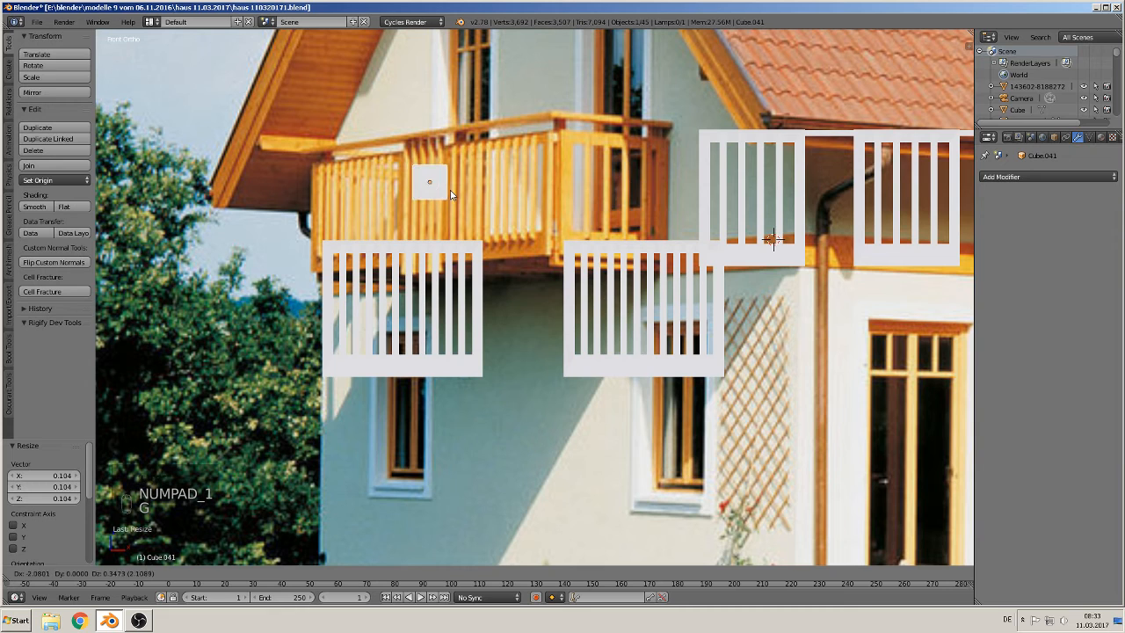
pyautogui.click(451, 195)
# Step: Select the left shutter and move it down about 0.648 over the lower-left window
pyautogui.rightClick(424, 248)
pyautogui.moveTo(377, 261); pyautogui.dragTo(376, 368)
# Step: Reselect the small cube, move it below the balcony's left end and scale it up about 0.206
pyautogui.rightClick(441, 199)
pyautogui.press('g')
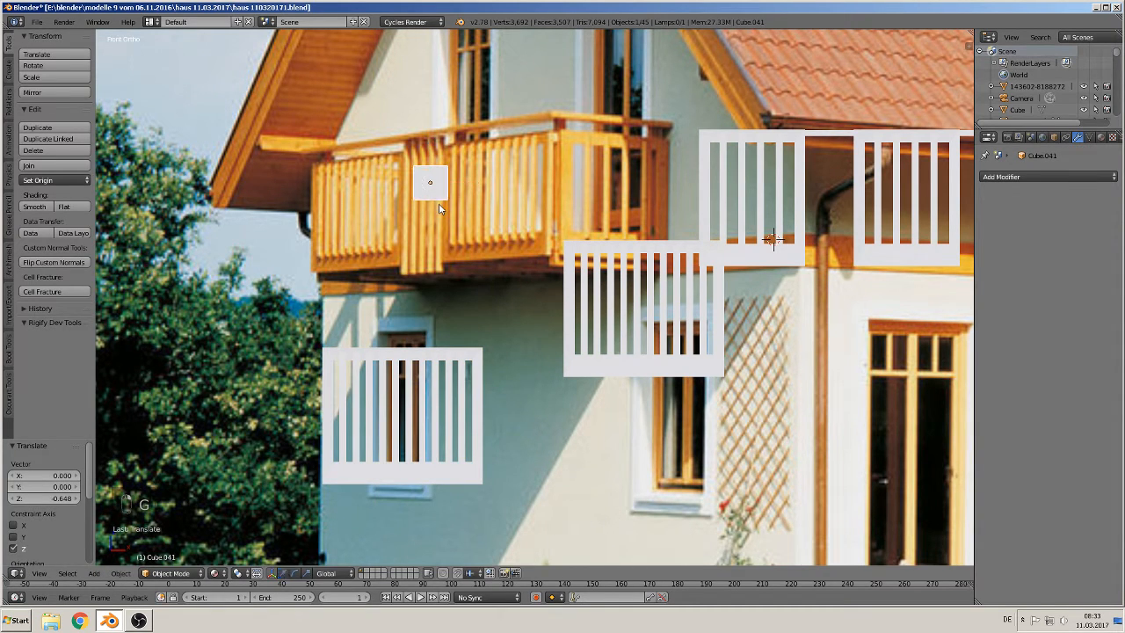
pyautogui.click(443, 280)
pyautogui.press('s')
pyautogui.click(450, 278)
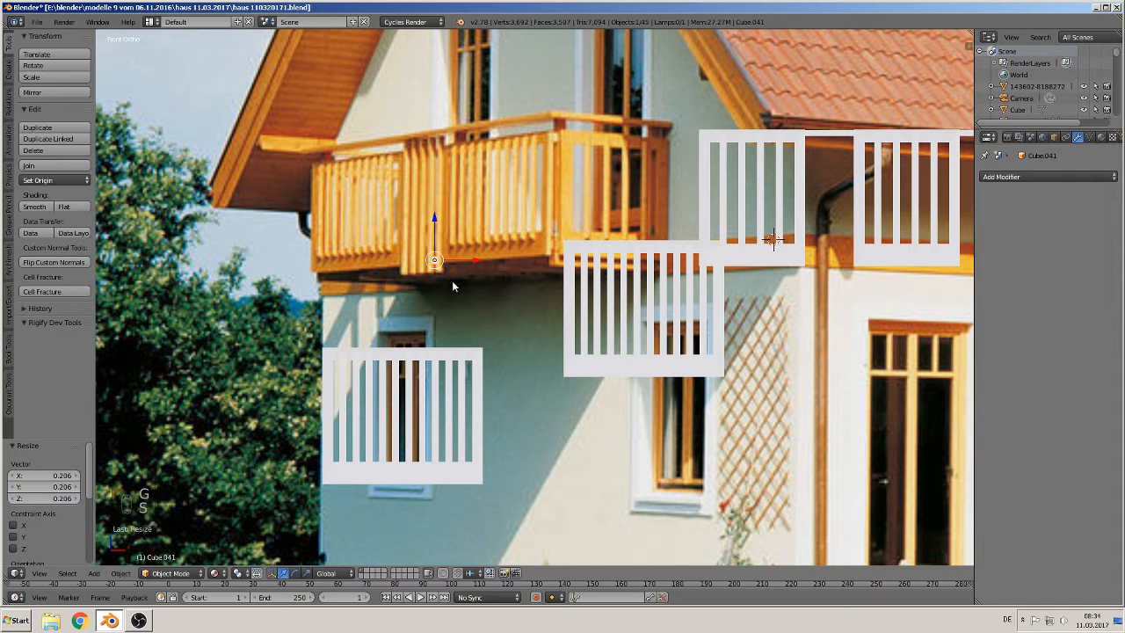
# Step: Nudge the cube 0.029 along X and 0.377 up along Z to the balcony's left post
pyautogui.scroll(3, 451, 280)
pyautogui.press('g')
pyautogui.press('x')
pyautogui.click(386, 232)
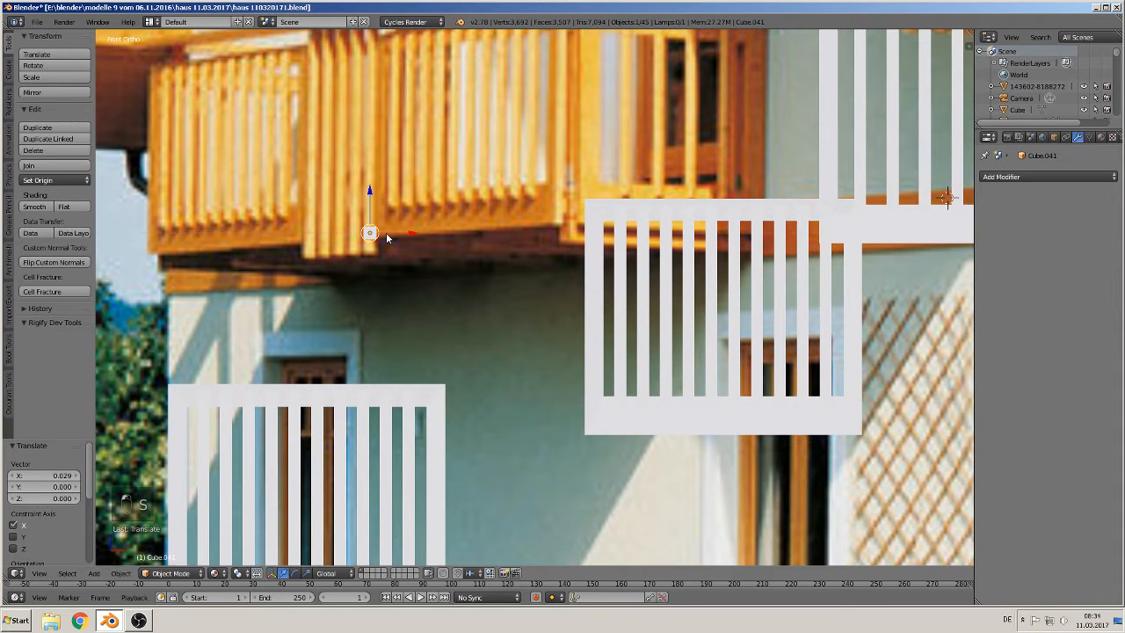
pyautogui.press('g')
pyautogui.press('z')
pyautogui.click(379, 77)
pyautogui.scroll(-2, 426, 207)
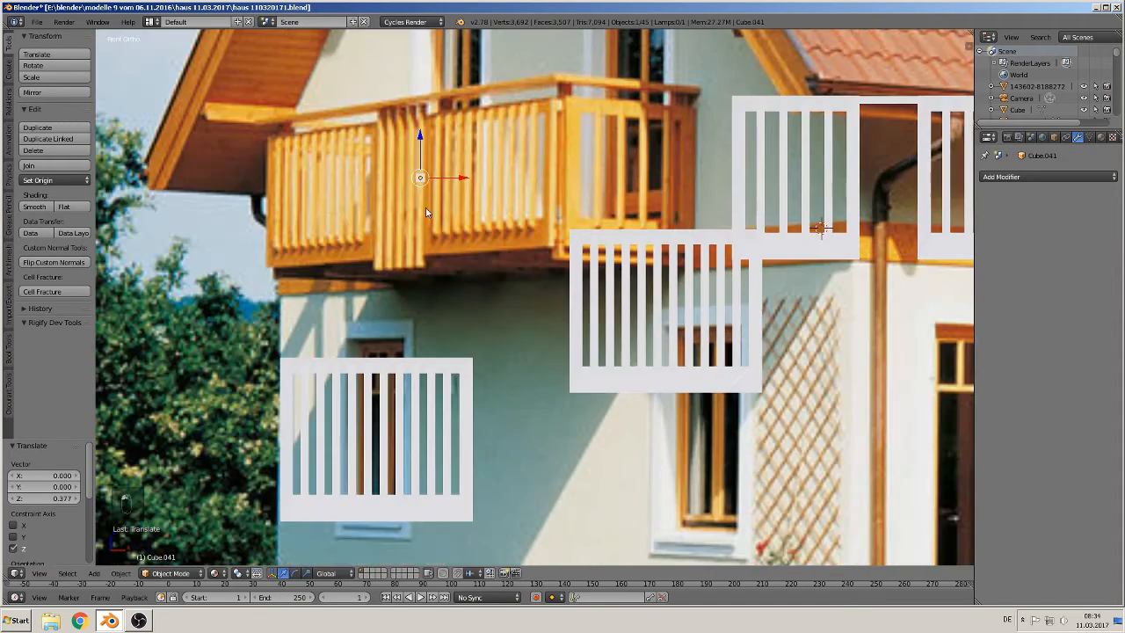
# Step: Stretch the cube about 5 times along Z into a post and align it with the balcony's left edge
pyautogui.press('s')
pyautogui.press('z')
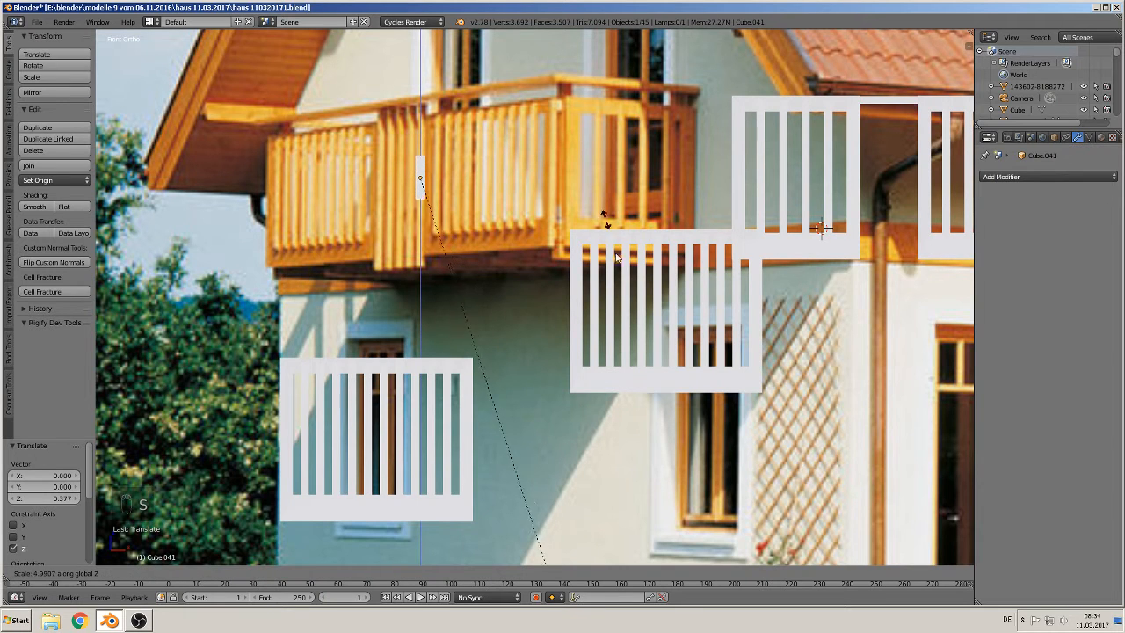
pyautogui.click(325, 210)
pyautogui.moveTo(421, 139); pyautogui.dragTo(420, 145)
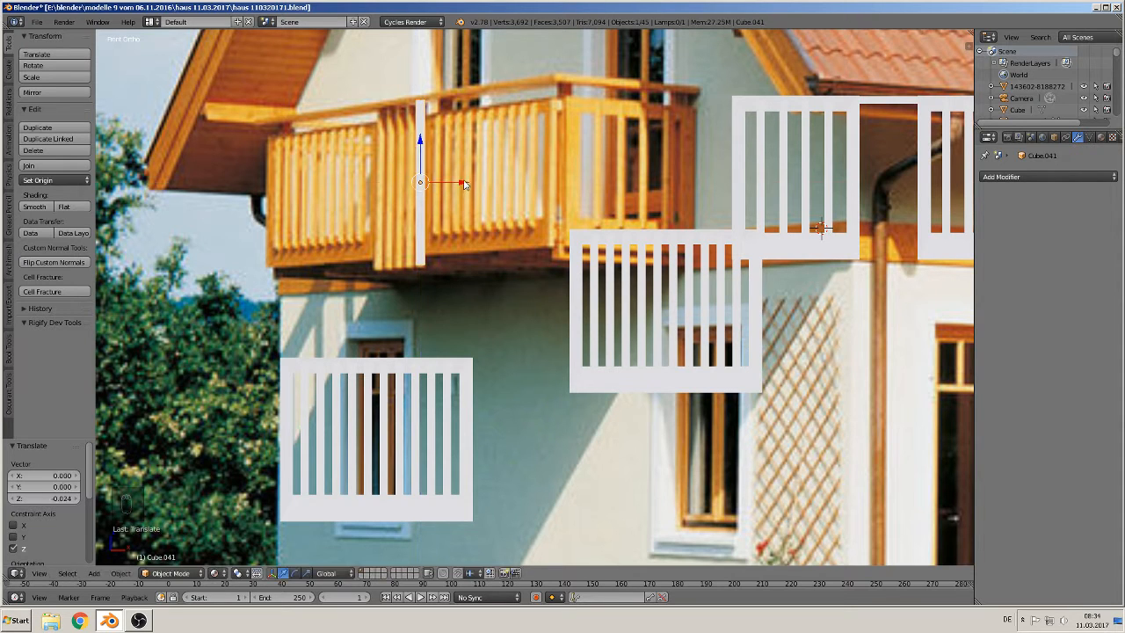
pyautogui.moveTo(465, 184); pyautogui.dragTo(417, 184)
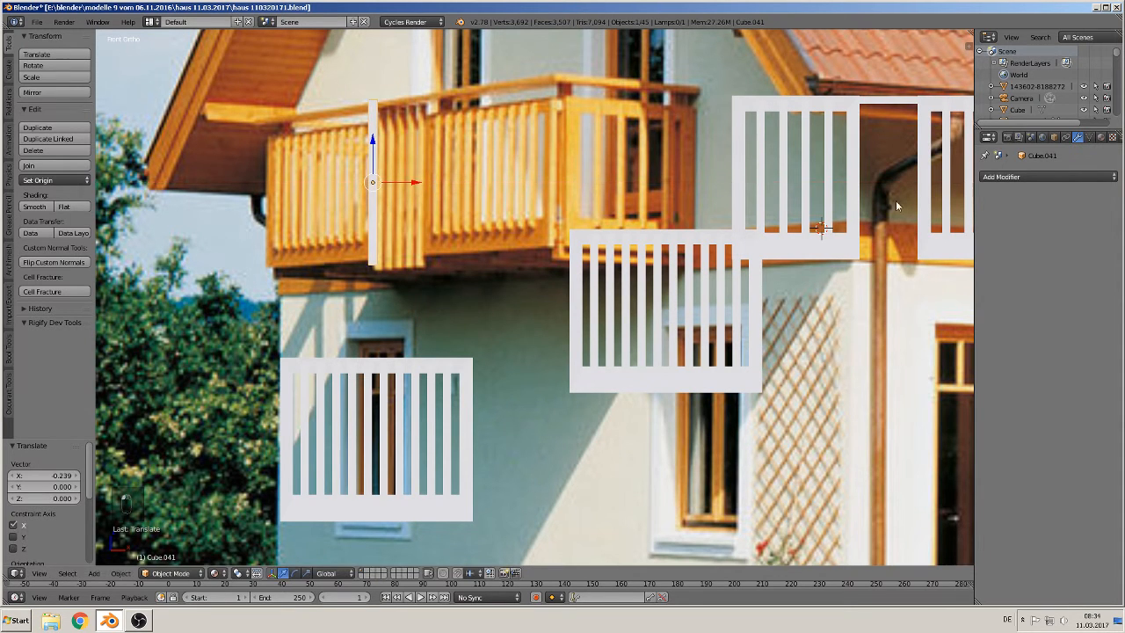
# Step: Add an Array modifier to the post with count 5 and relative X offset 1.600
pyautogui.click(1050, 177)
pyautogui.click(879, 203)
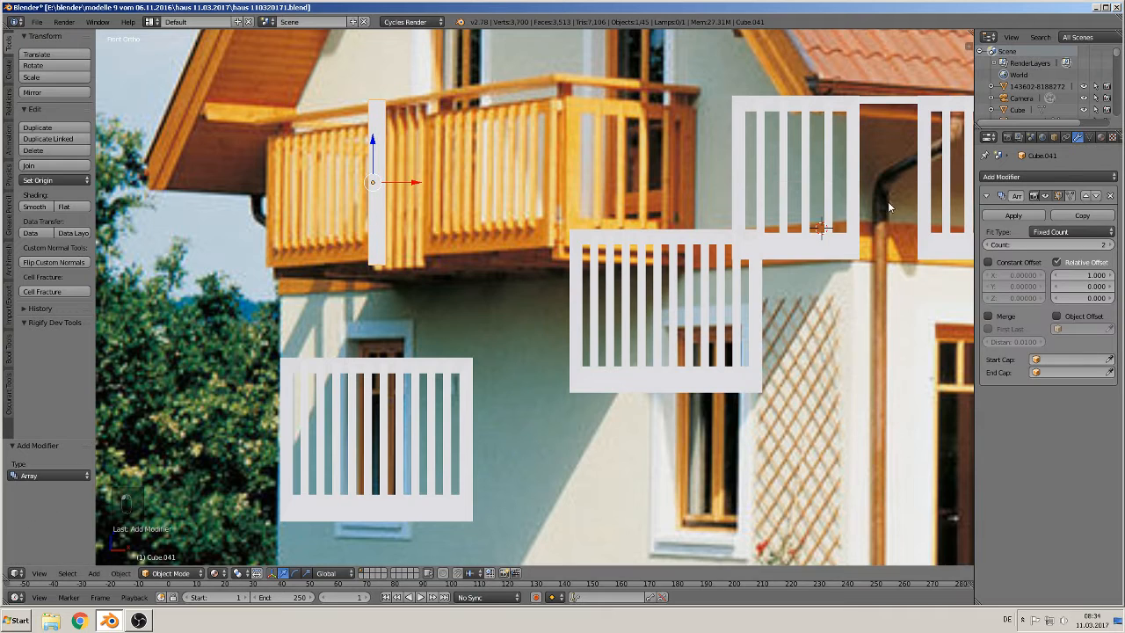
pyautogui.click(1082, 243)
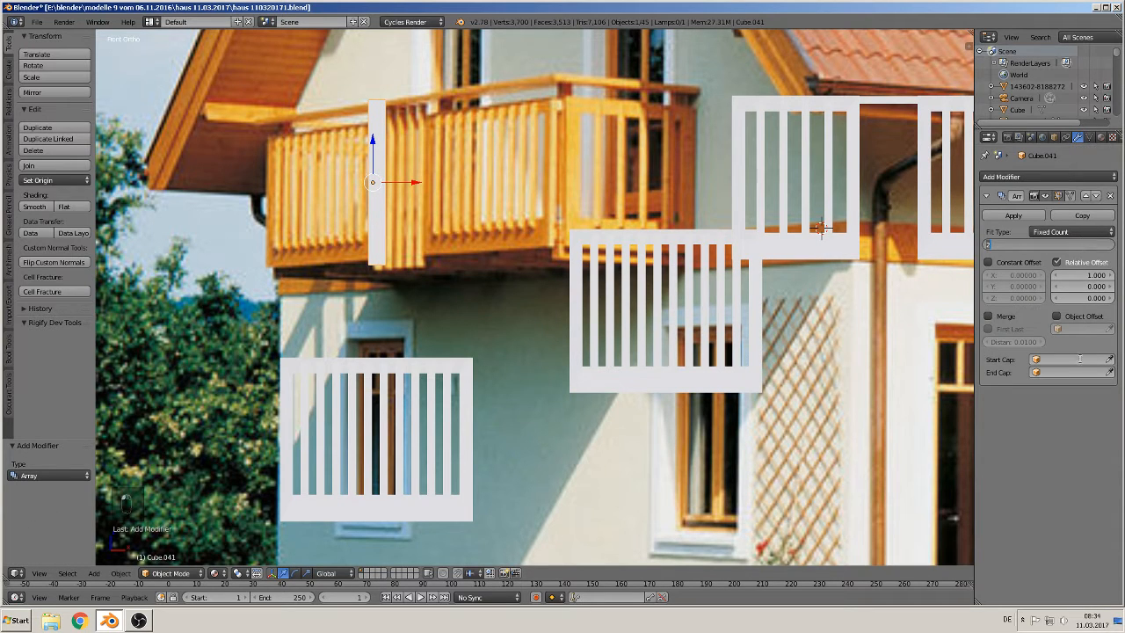
pyautogui.write('5')
pyautogui.press('Return')
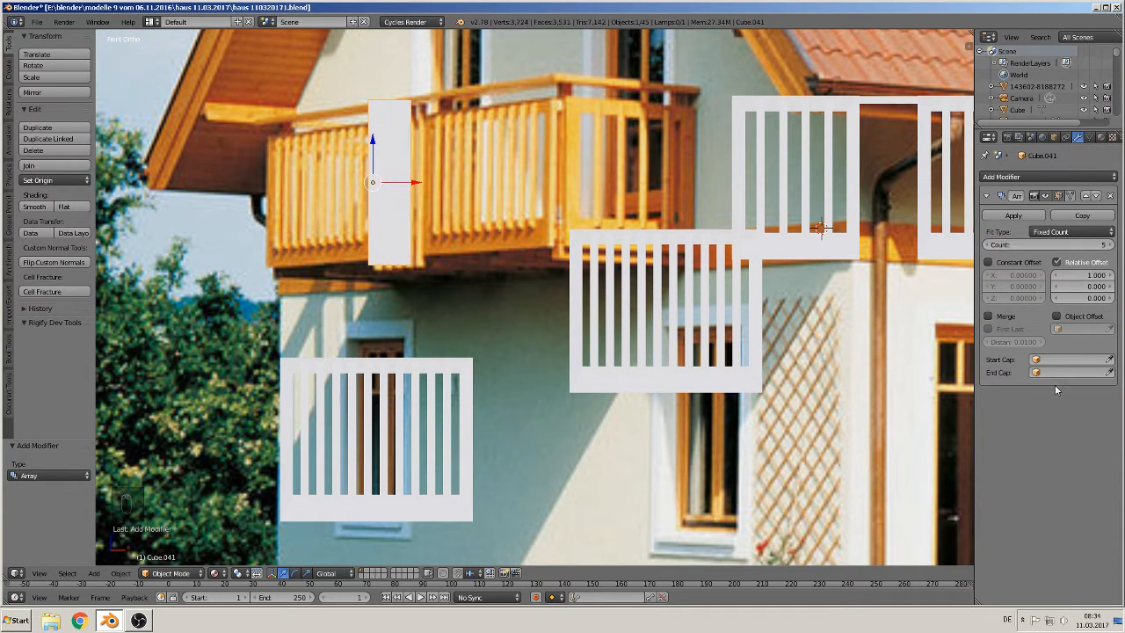
pyautogui.click(1113, 275)
pyautogui.click(1114, 275)
pyautogui.click(1114, 275)
pyautogui.click(1113, 275)
pyautogui.click(1113, 275)
pyautogui.click(1113, 275)
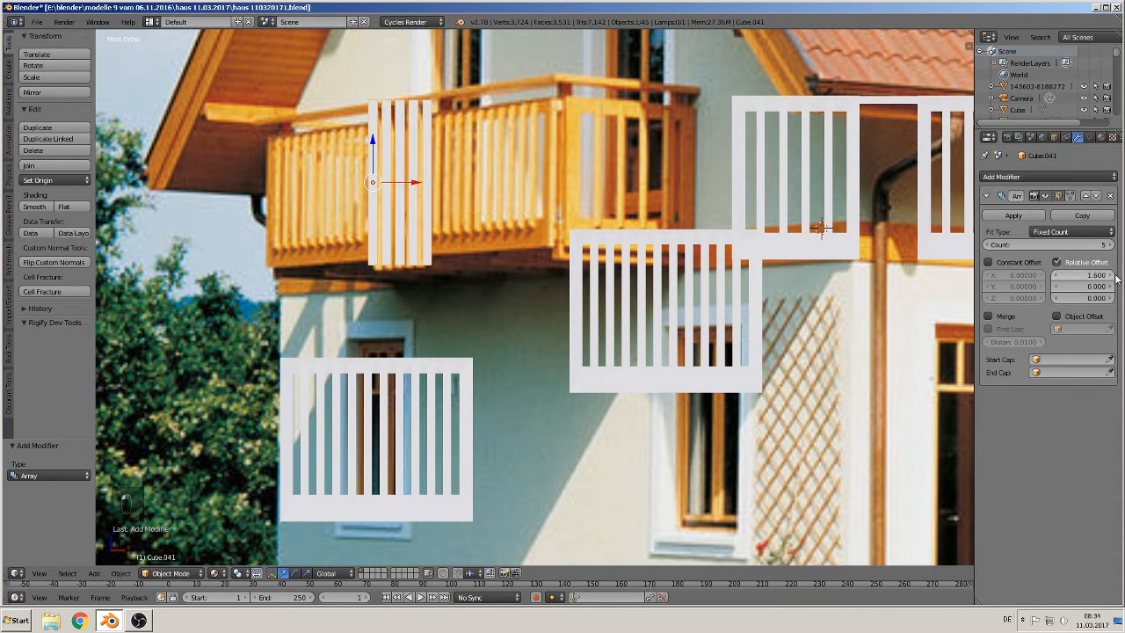
# Step: Move the slat array down 1.063 and 0.537 along X beside the lower-left shutter
pyautogui.press('g')
pyautogui.press('z')
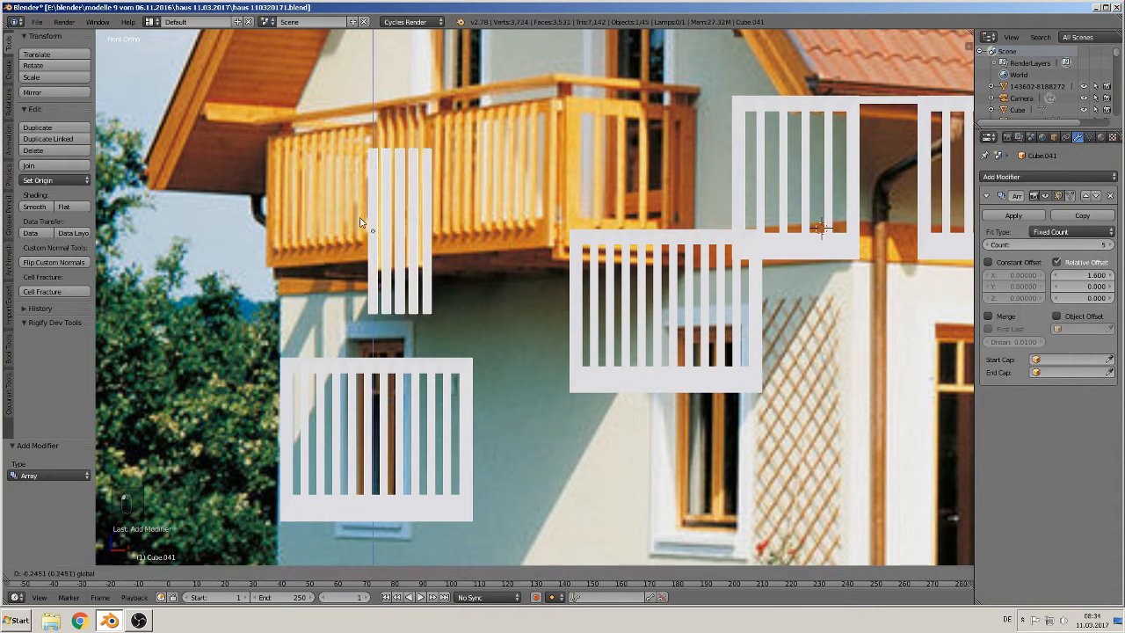
pyautogui.click(335, 363)
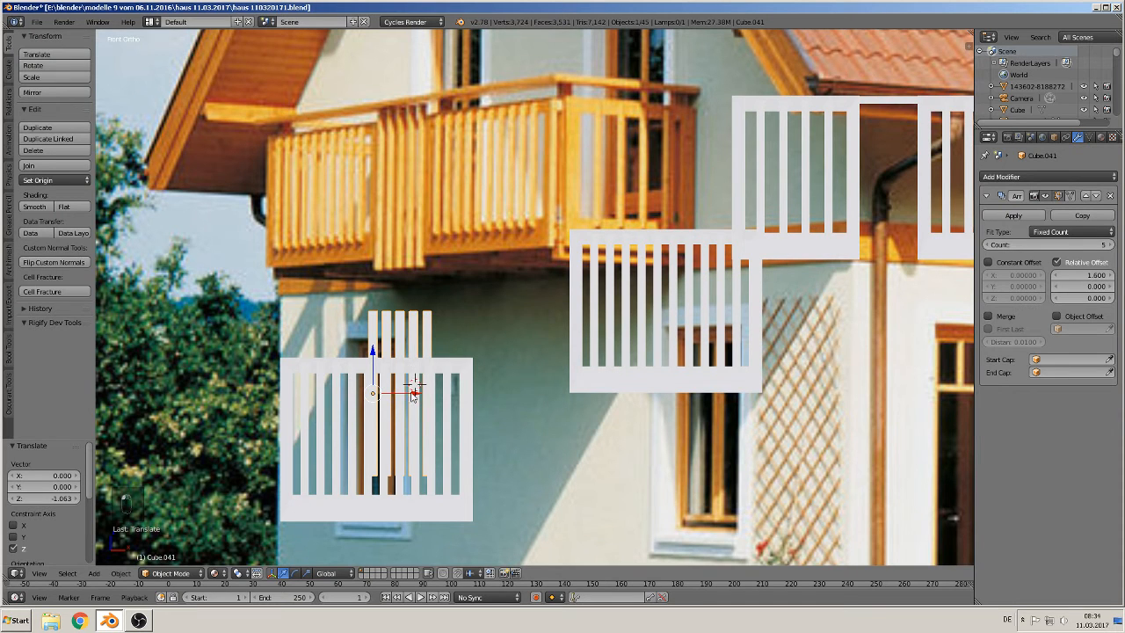
pyautogui.press('g')
pyautogui.press('x')
pyautogui.click(518, 394)
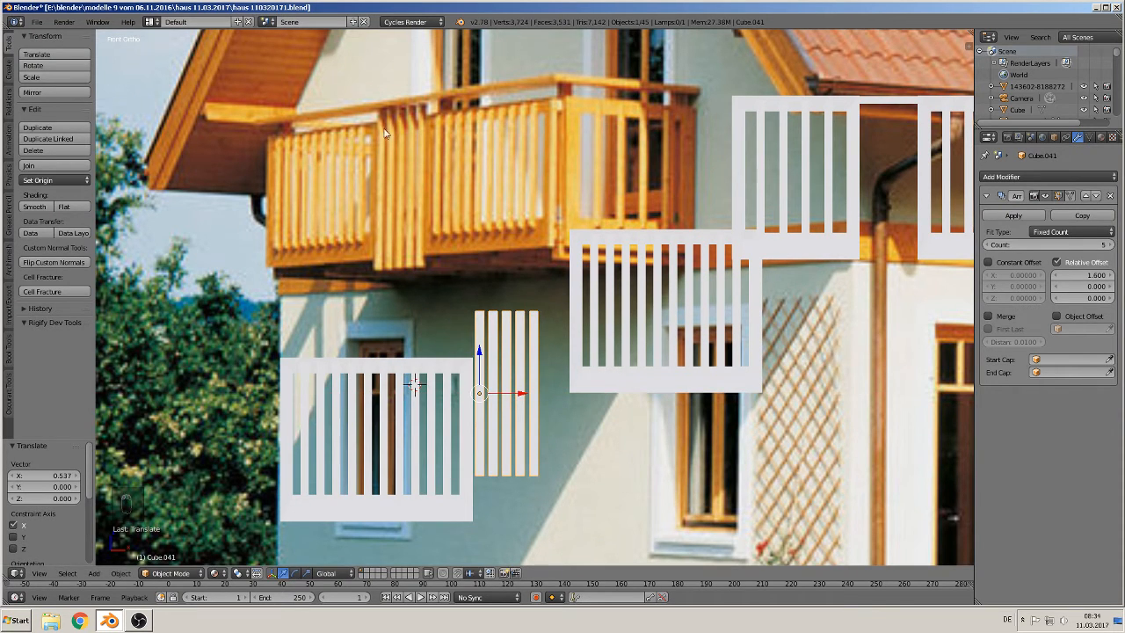
# Step: Lower the slat array 0.224 and scale it 1.192 along Z to match the shutter height
pyautogui.press('g')
pyautogui.press('z')
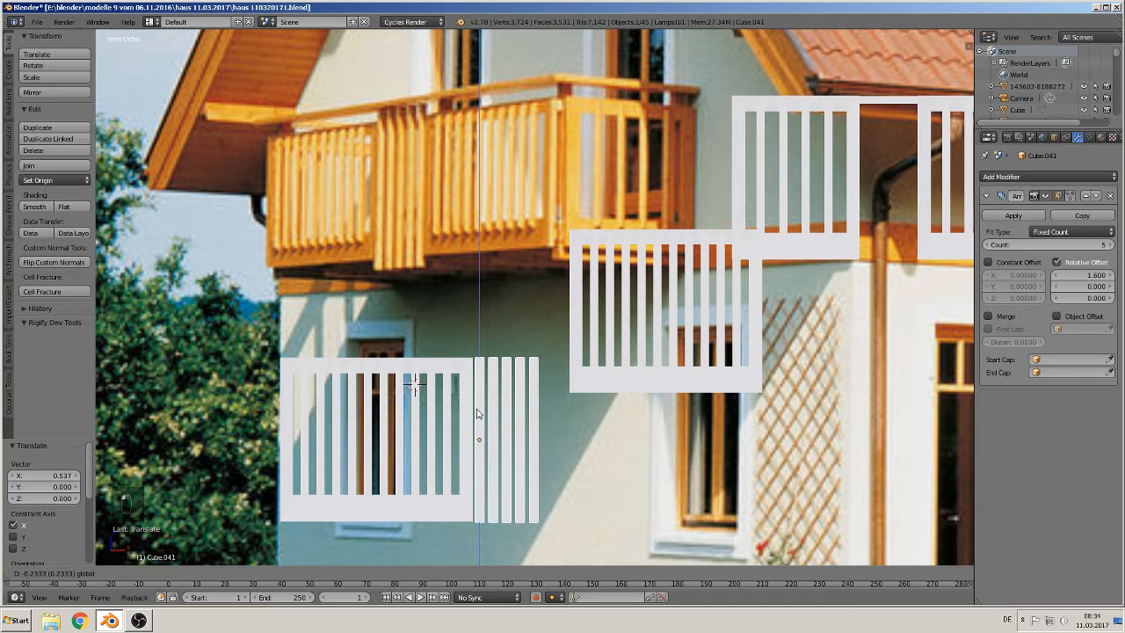
pyautogui.click(480, 413)
pyautogui.keyDown('shift'); pyautogui.moveTo(644, 451); pyautogui.dragTo(620, 364, button='middle'); pyautogui.keyUp('shift')
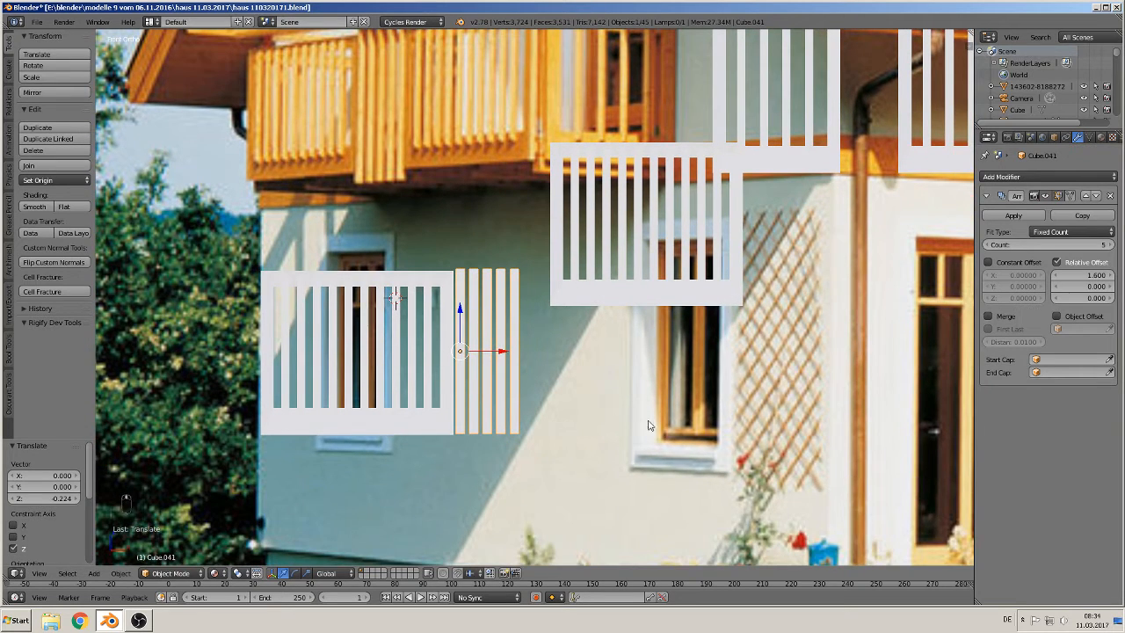
pyautogui.scroll(-1, 647, 426)
pyautogui.keyDown('shift'); pyautogui.moveTo(650, 431); pyautogui.dragTo(636, 459, button='middle'); pyautogui.keyUp('shift')
pyautogui.press('s')
pyautogui.press('z')
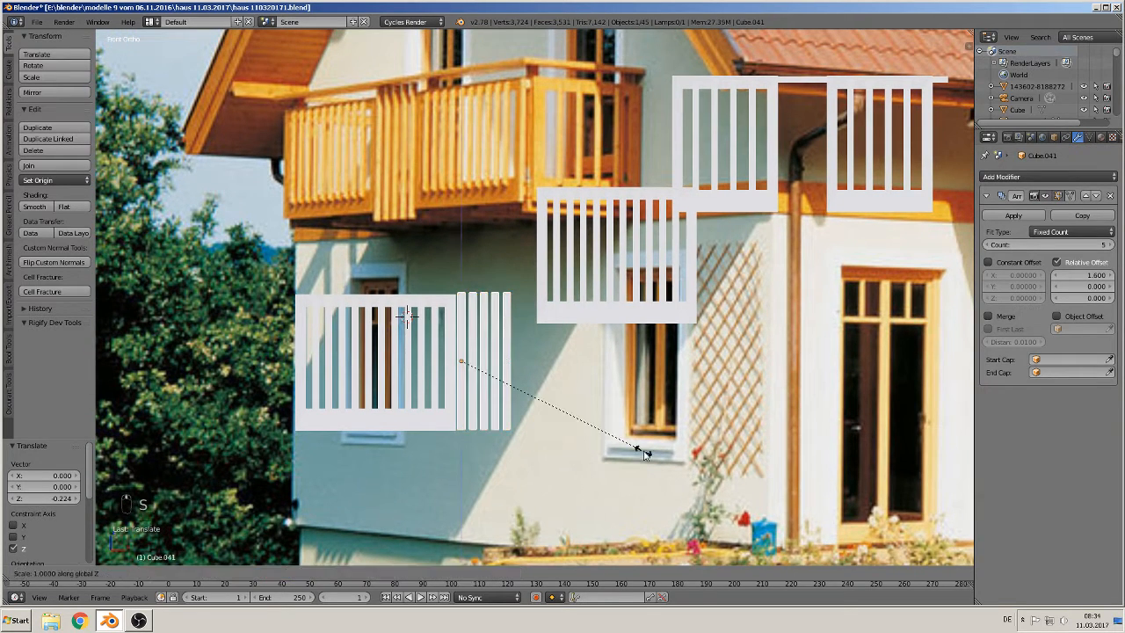
pyautogui.click(646, 521)
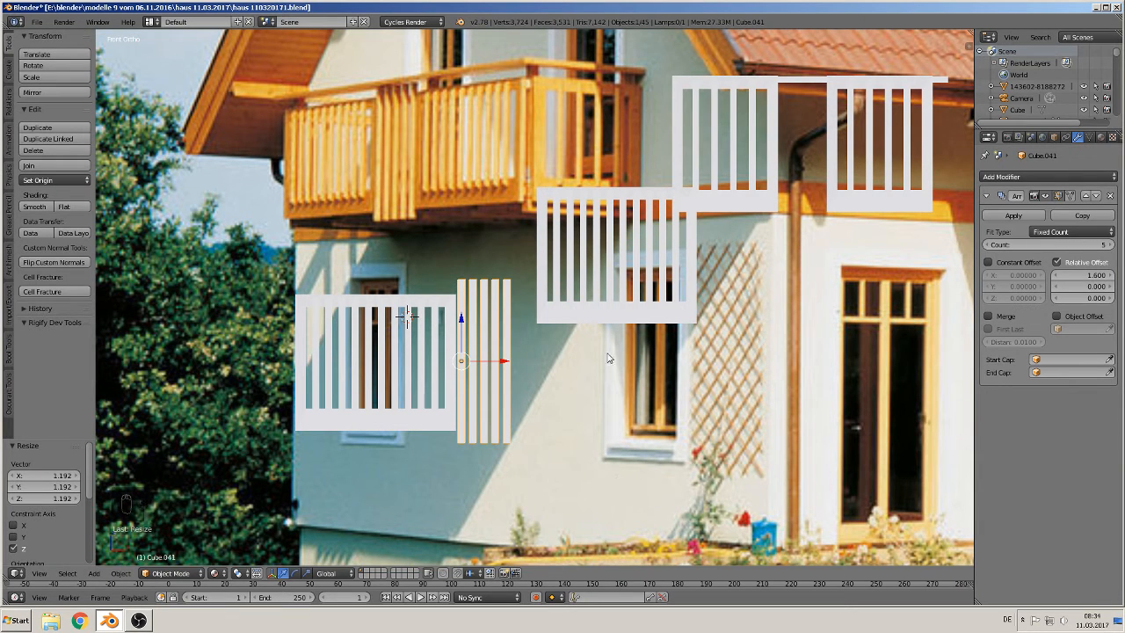
# Step: Select the middle shutter, move it down onto the lower-middle window and nudge it 0.138 along X
pyautogui.rightClick(597, 295)
pyautogui.press('g')
pyautogui.press('z')
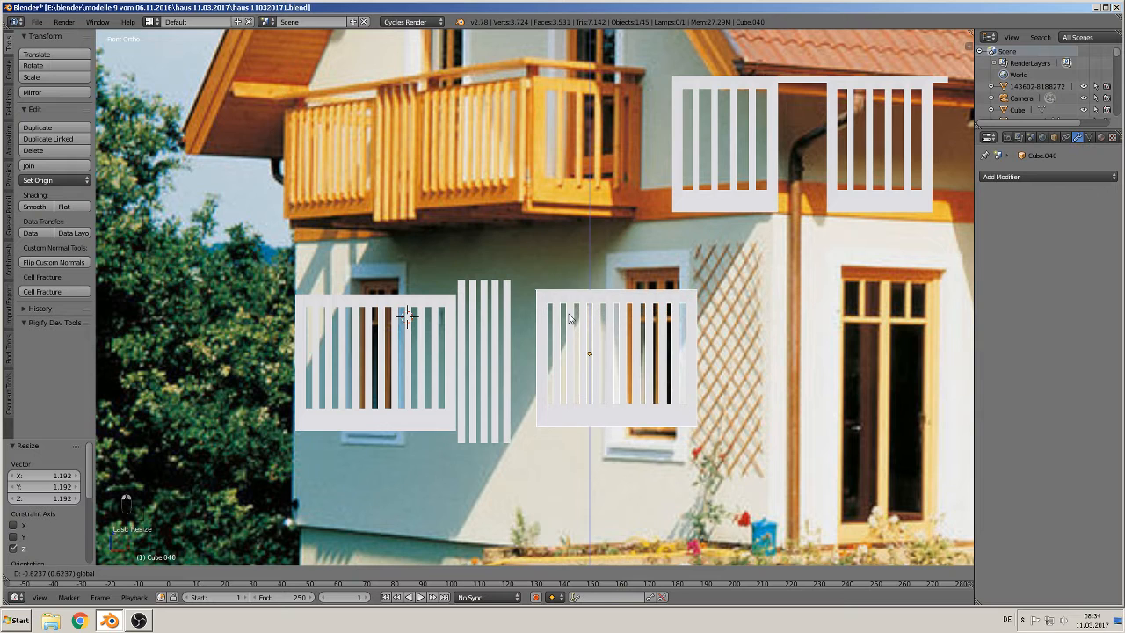
pyautogui.click(589, 332)
pyautogui.moveTo(631, 366); pyautogui.dragTo(603, 363)
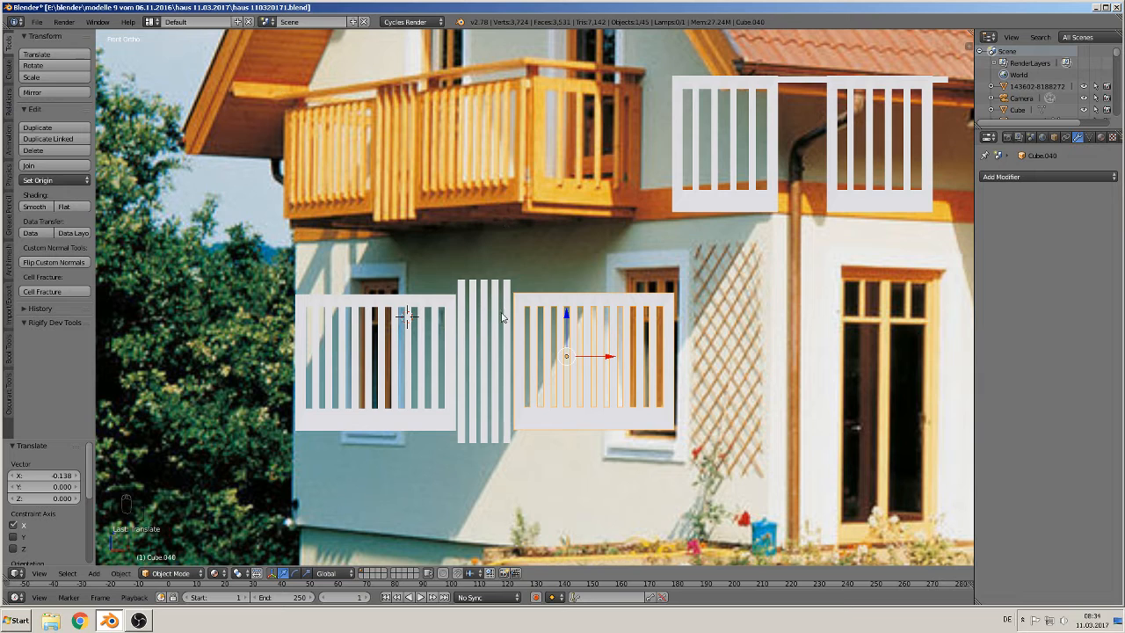
# Step: Duplicate the slat array 1.304 up onto the balcony and set the copy's array count to 1
pyautogui.rightClick(463, 321)
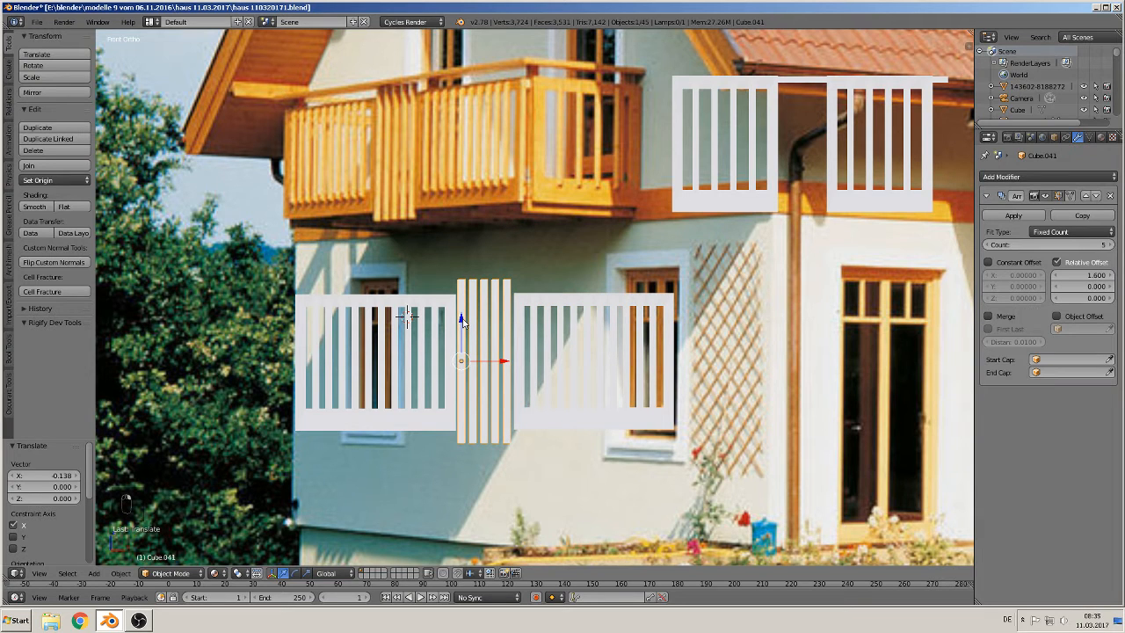
pyautogui.hotkey('shift', 'd')
pyautogui.press('z')
pyautogui.click(488, 141)
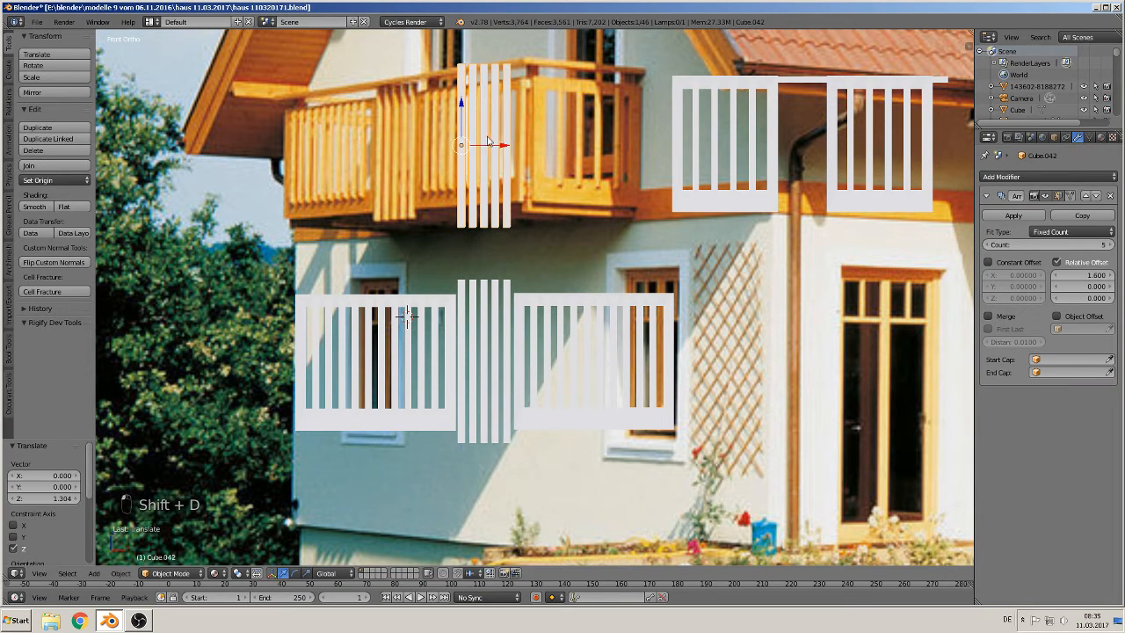
pyautogui.click(1050, 245)
pyautogui.write('1')
pyautogui.press('Return')
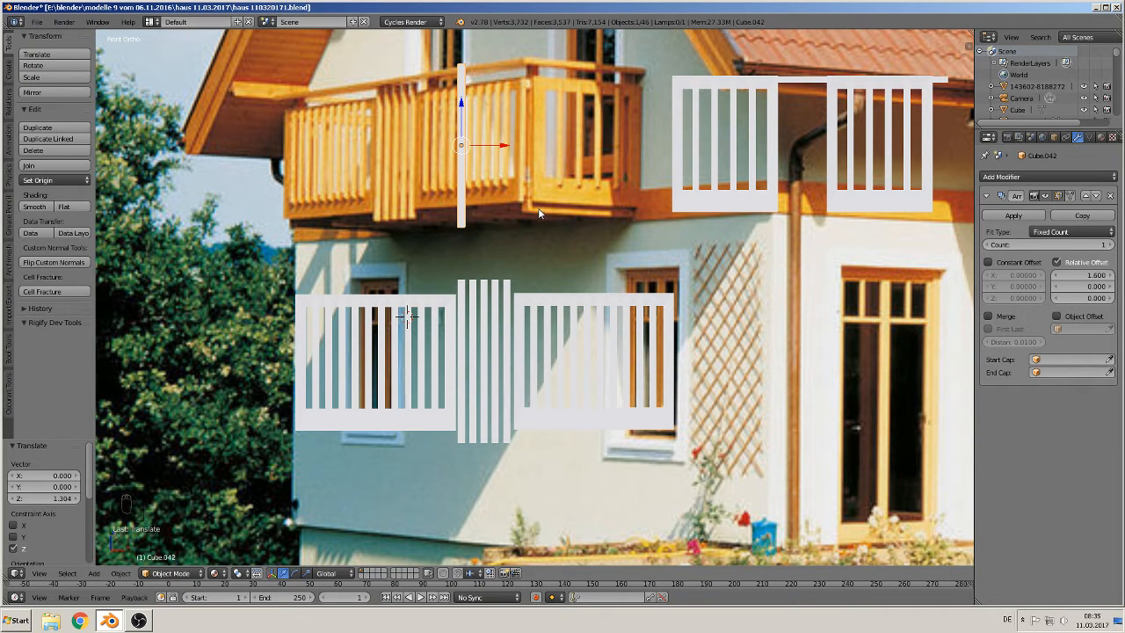
# Step: Scale the single slat up about 2.39 and move it 0.578 along X toward the balcony post
pyautogui.press('s')
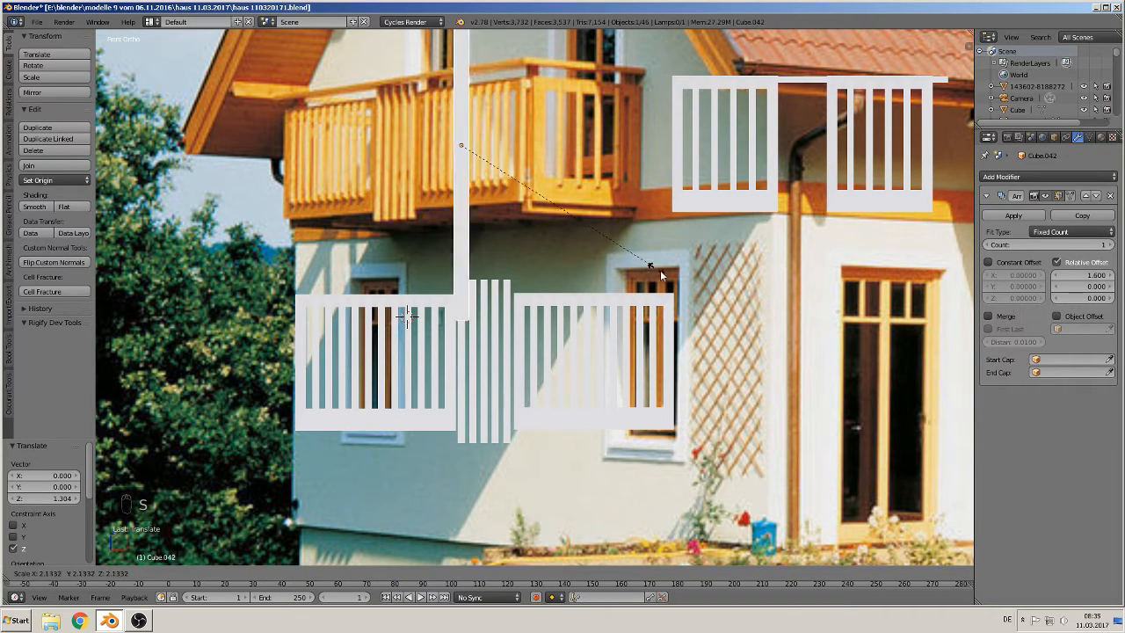
pyautogui.click(674, 284)
pyautogui.press('g')
pyautogui.press('x')
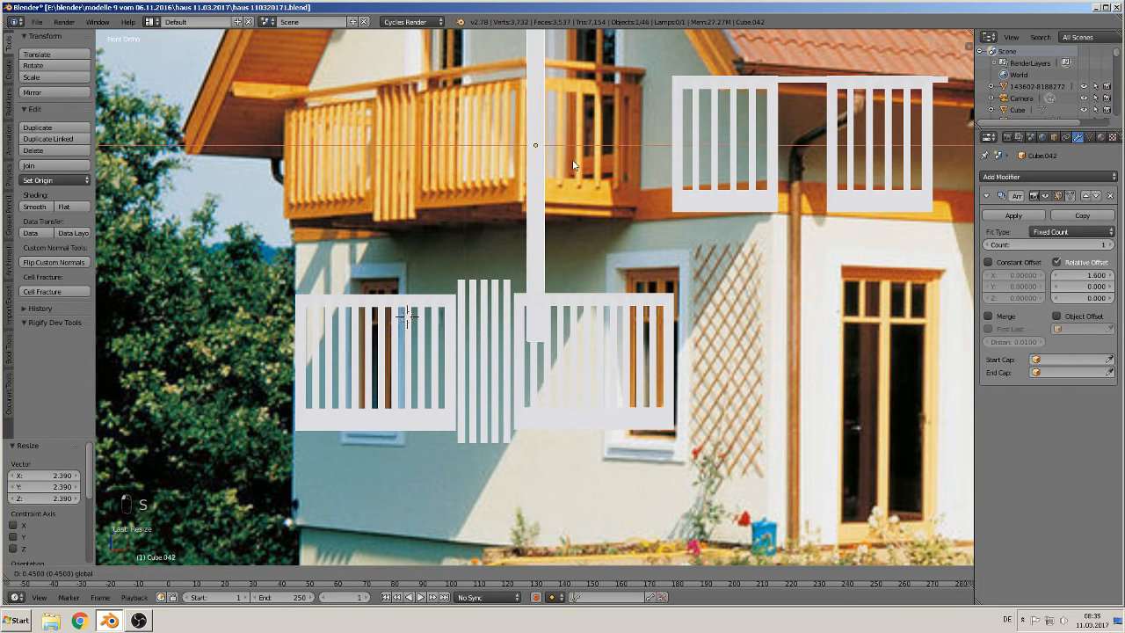
pyautogui.click(595, 168)
# Step: Scale the slat down to about 0.611 and adjust its height along Z to fit the balcony post
pyautogui.press('s')
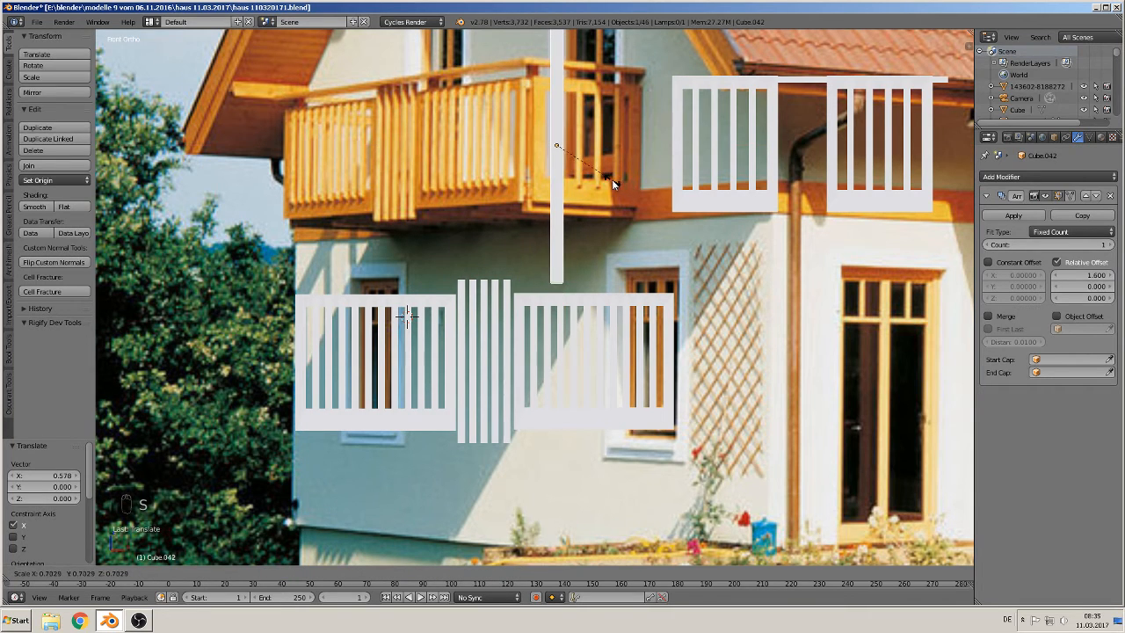
pyautogui.click(611, 179)
pyautogui.press('s')
pyautogui.press('z')
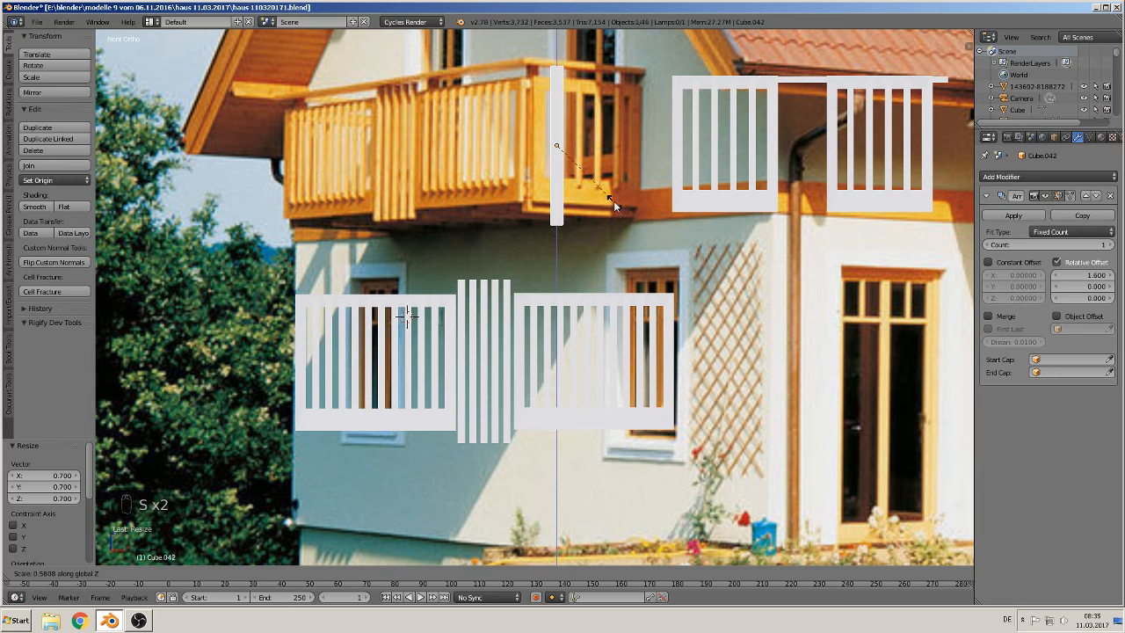
pyautogui.click(619, 203)
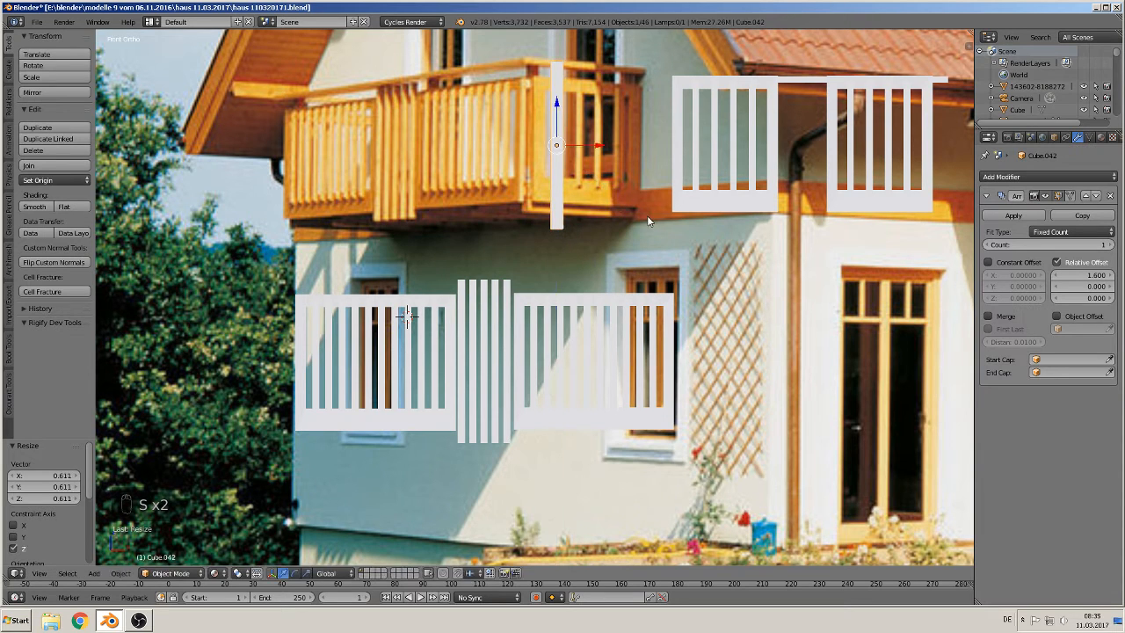
pyautogui.press('s')
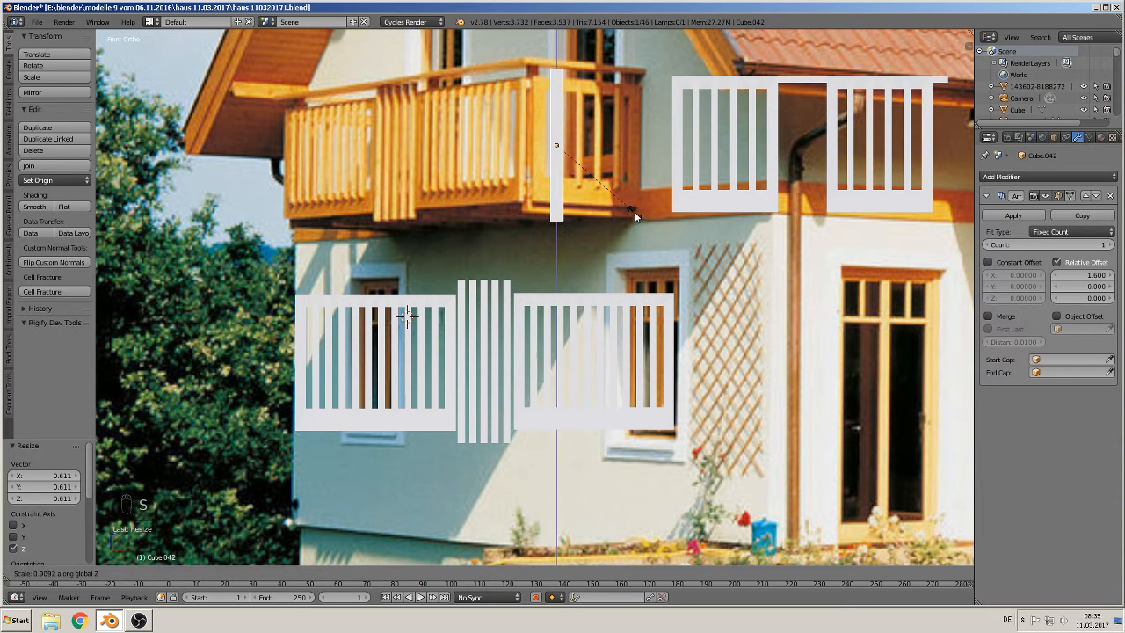
pyautogui.click(542, 65)
# Step: Nudge the post slightly up and 0.156 along X to align it with the balcony post
pyautogui.moveTo(557, 113); pyautogui.dragTo(557, 108)
pyautogui.moveTo(593, 142); pyautogui.dragTo(568, 140)
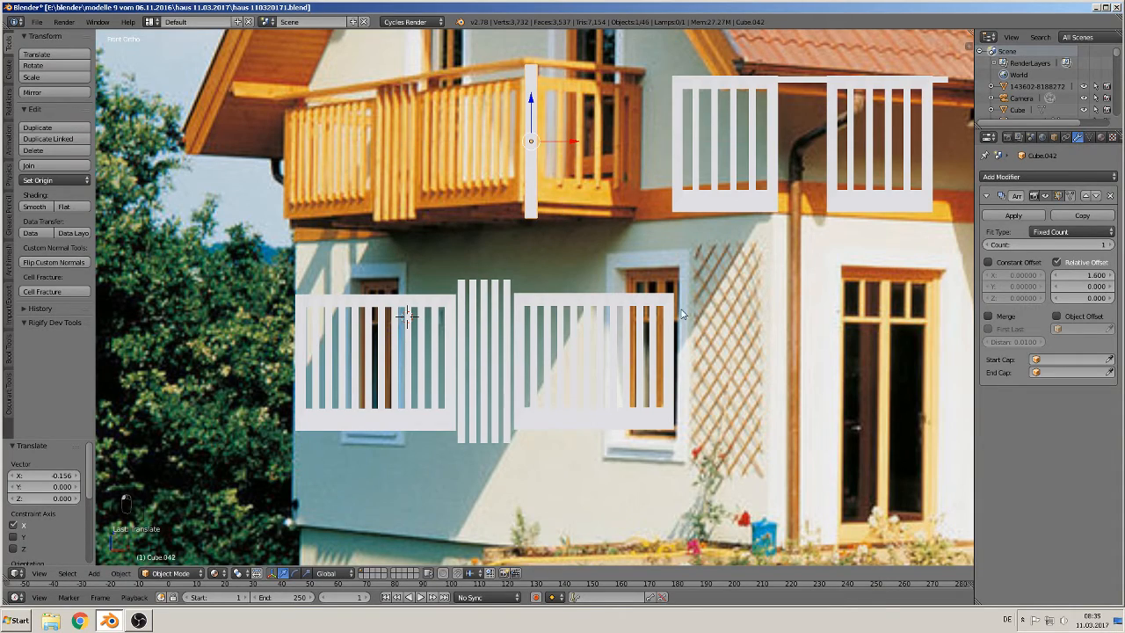
pyautogui.moveTo(661, 340); pyautogui.dragTo(584, 393, button='middle')
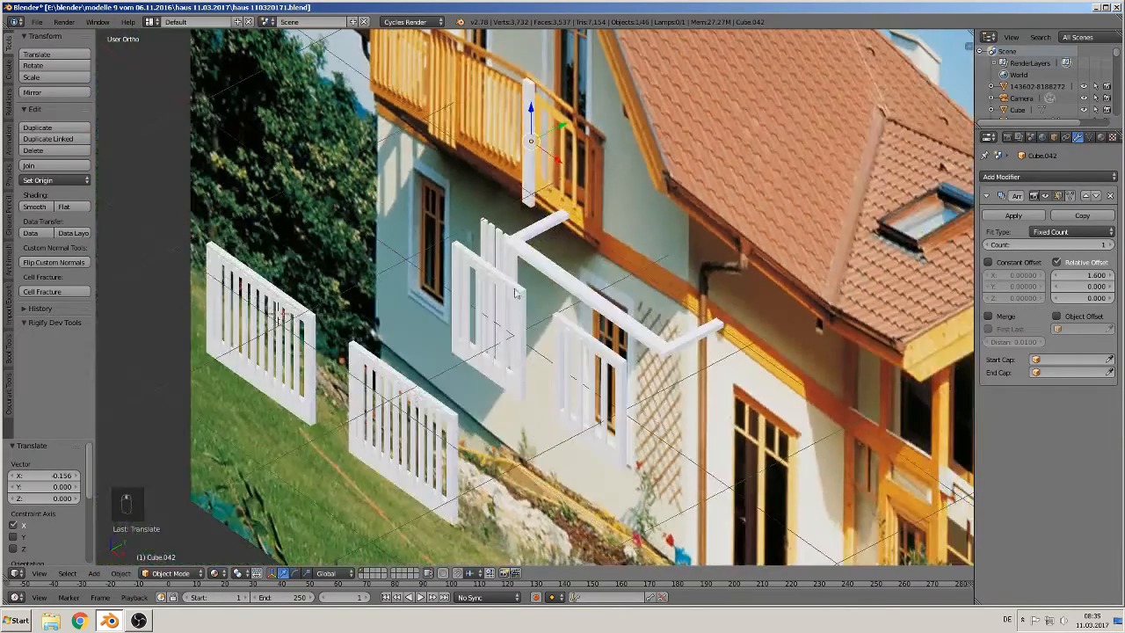
# Step: Move the small slat array back along Y about 1.21 and then 0.135 more so it sits in line with the fence row
pyautogui.rightClick(493, 235)
pyautogui.moveTo(518, 264); pyautogui.dragTo(392, 326)
pyautogui.press('KP_7')
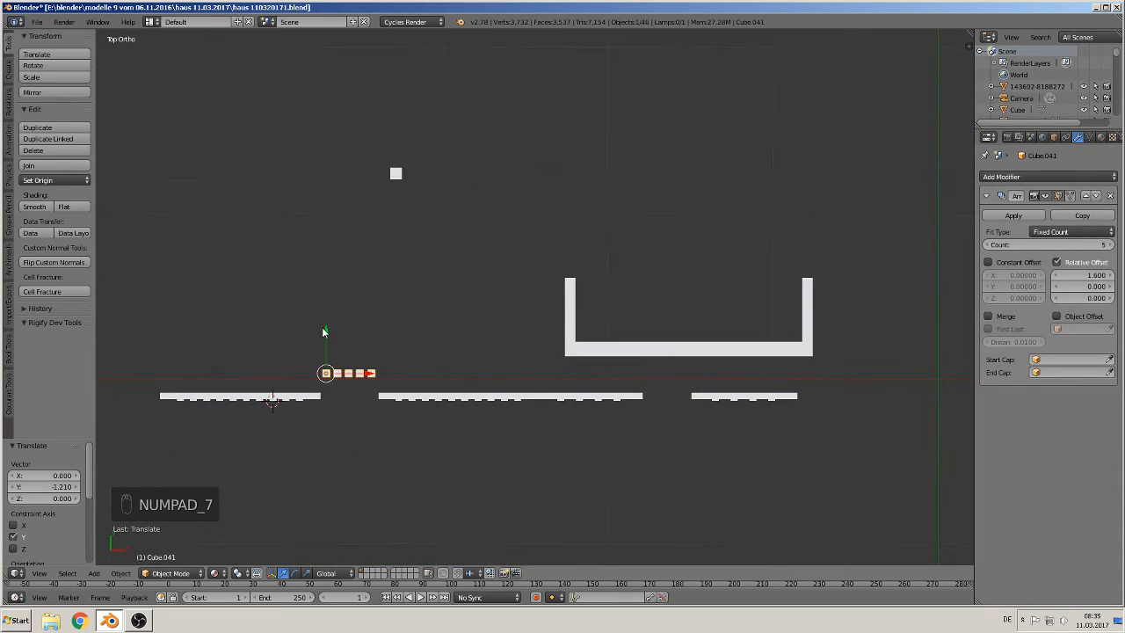
pyautogui.moveTo(323, 331); pyautogui.dragTo(324, 356)
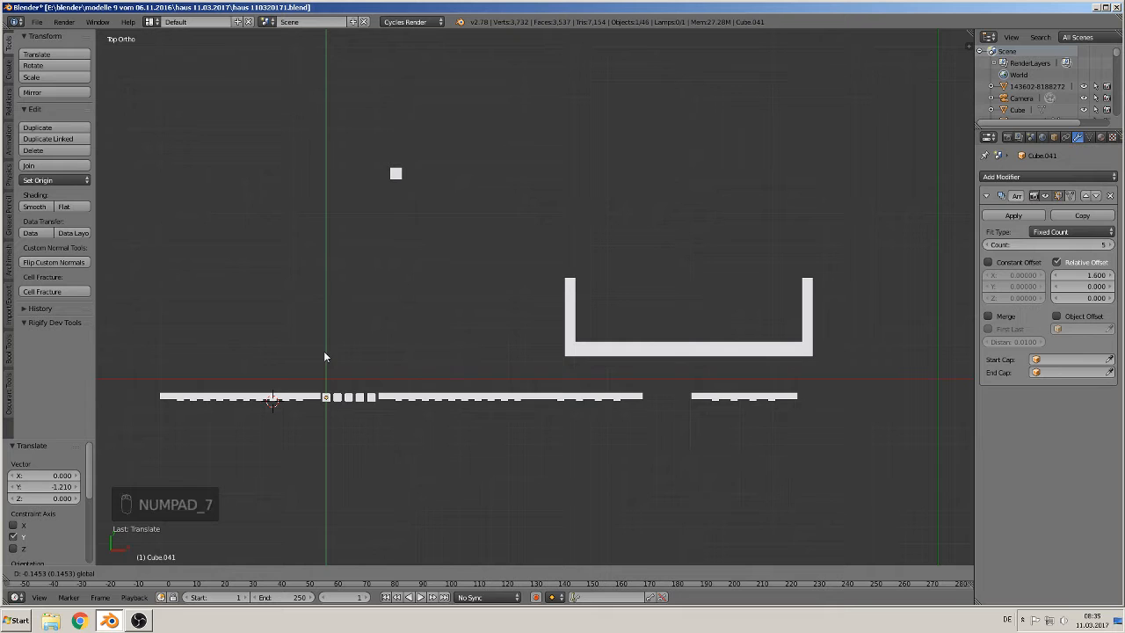
pyautogui.click(324, 356)
# Step: Move the post down beside the start of the fence, about 0.528 along X and -1.332 along Y
pyautogui.rightClick(397, 175)
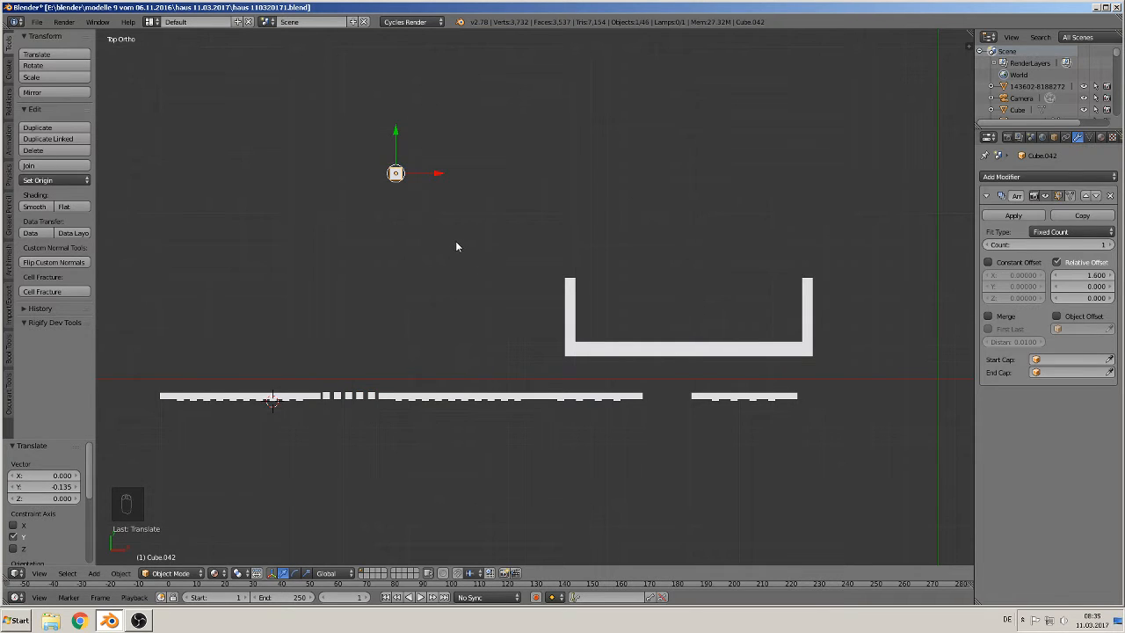
pyautogui.press('g')
pyautogui.click(545, 463)
pyautogui.moveTo(545, 462); pyautogui.dragTo(570, 420, button='middle')
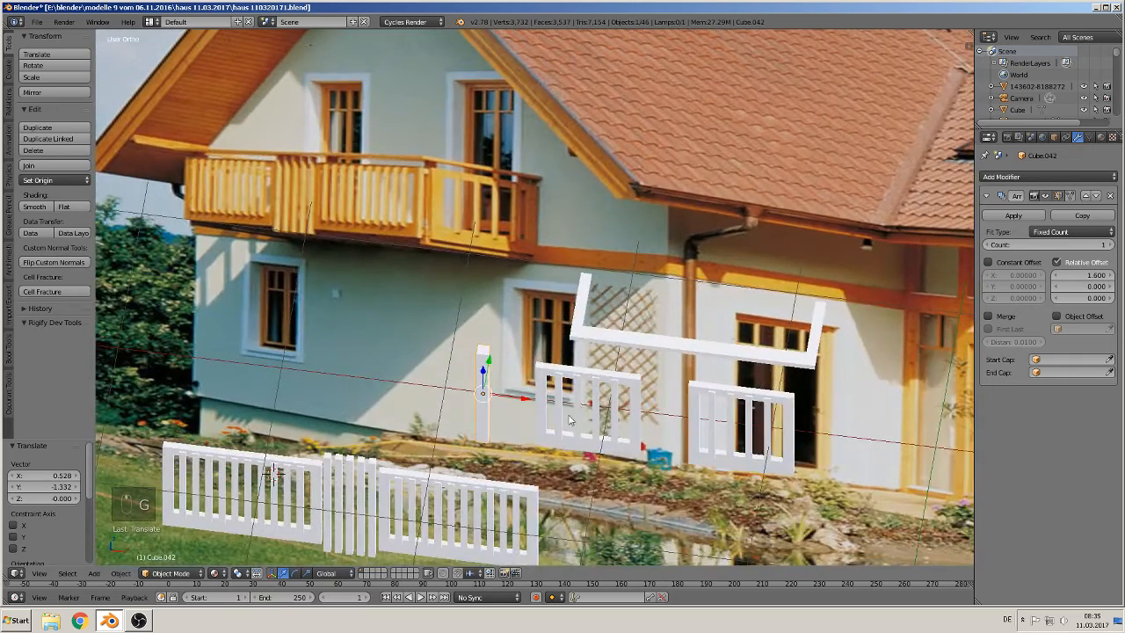
# Step: Select both fence panels and shift them 0.646 along X
pyautogui.rightClick(568, 377)
pyautogui.keyDown('shift'); pyautogui.rightClick(713, 398); pyautogui.keyUp('shift')
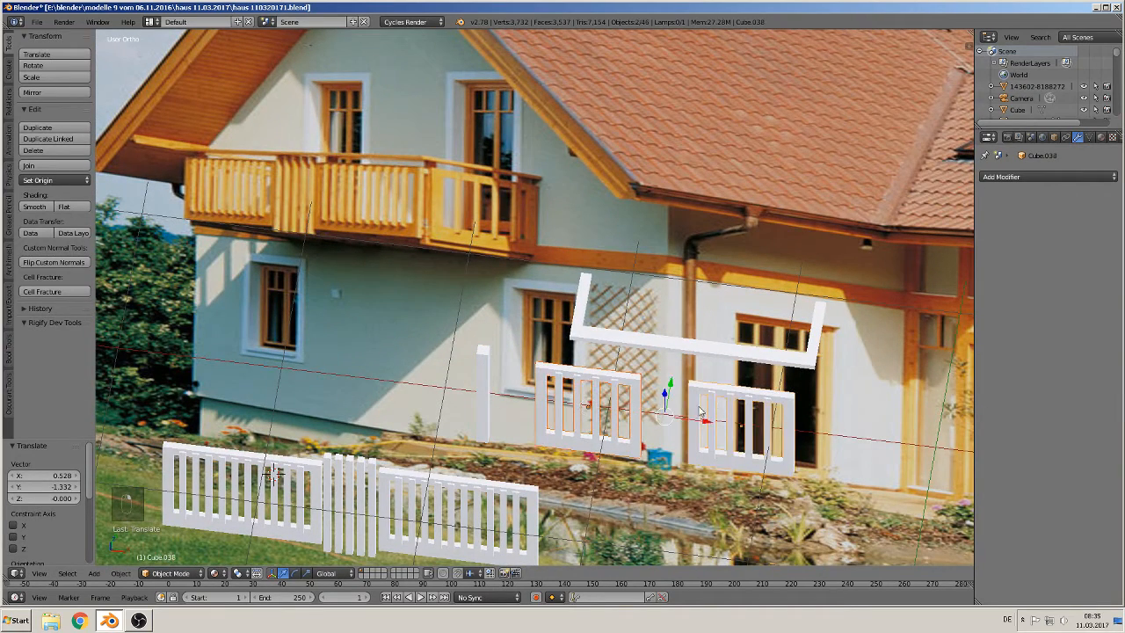
pyautogui.moveTo(709, 423); pyautogui.dragTo(815, 437)
# Step: In top view, nudge the post 0.05 along Y and 0.009 along X to sit at the fence's right end
pyautogui.rightClick(482, 364)
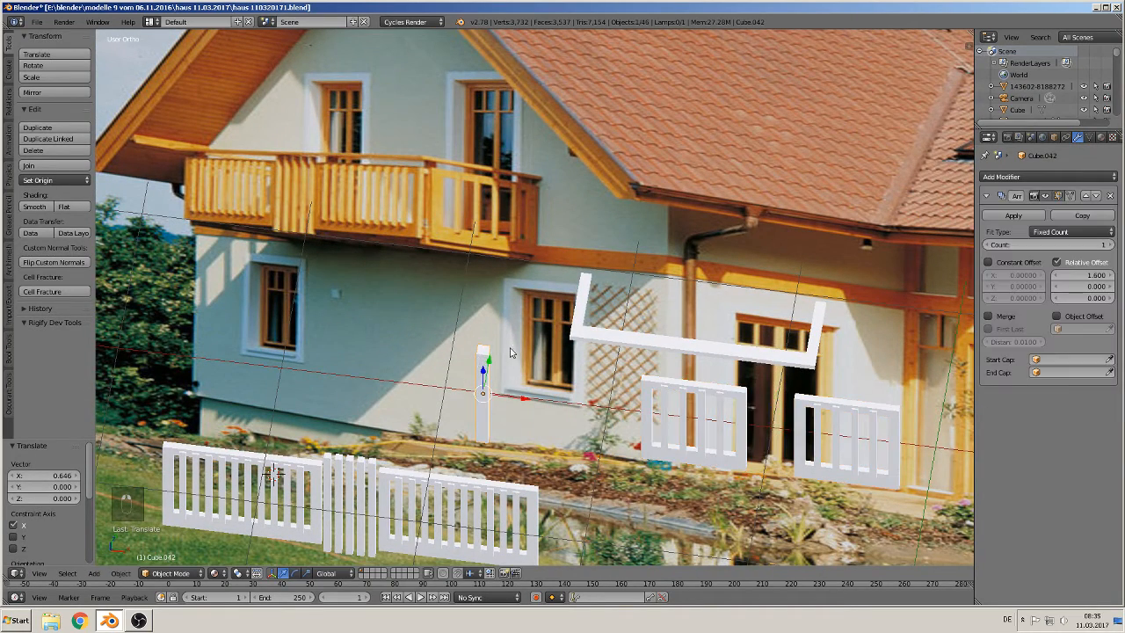
pyautogui.press('KP_7')
pyautogui.moveTo(507, 400); pyautogui.dragTo(527, 359)
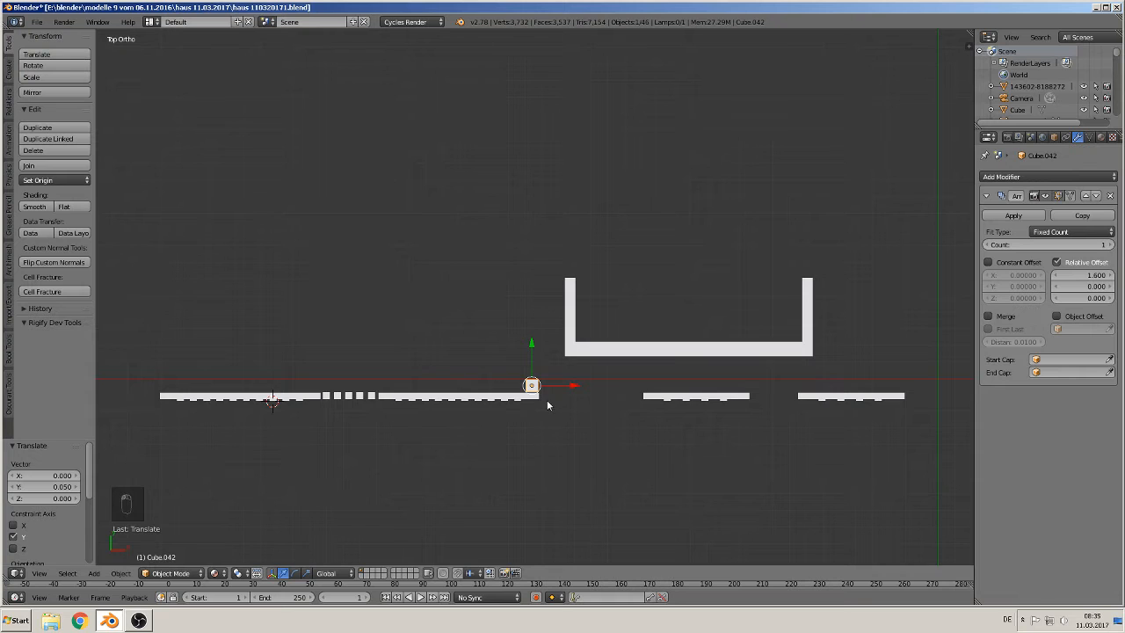
pyautogui.scroll(2, 561, 392)
pyautogui.keyDown('shift'); pyautogui.moveTo(631, 393); pyautogui.dragTo(701, 303, button='middle'); pyautogui.keyUp('shift')
pyautogui.scroll(1, 643, 313)
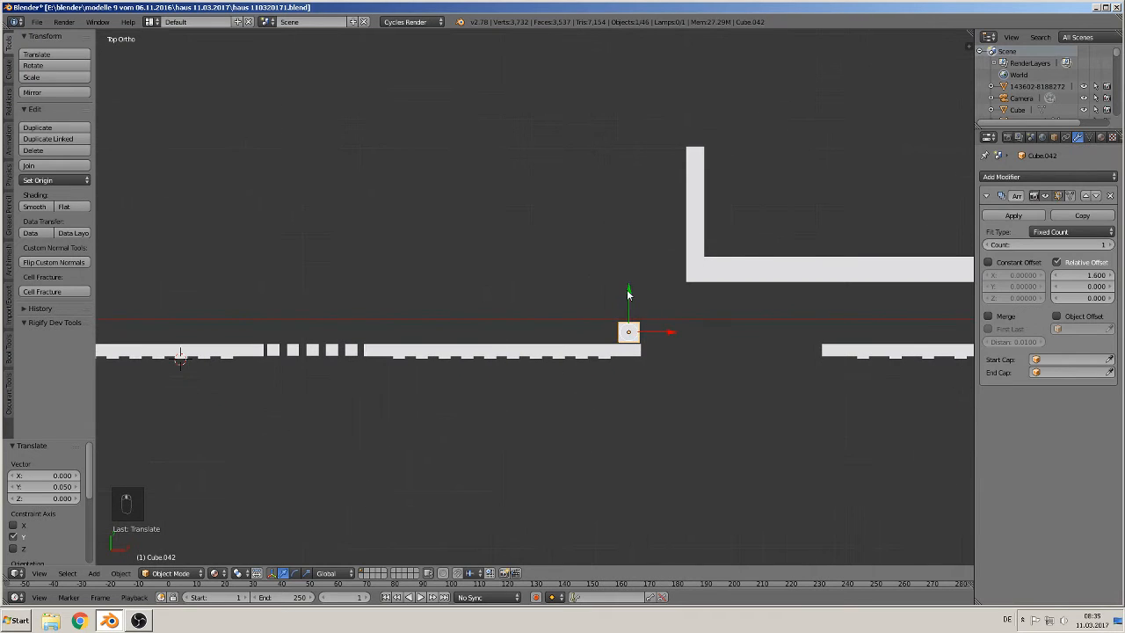
pyautogui.moveTo(628, 295); pyautogui.dragTo(637, 326)
pyautogui.scroll(-1, 647, 350)
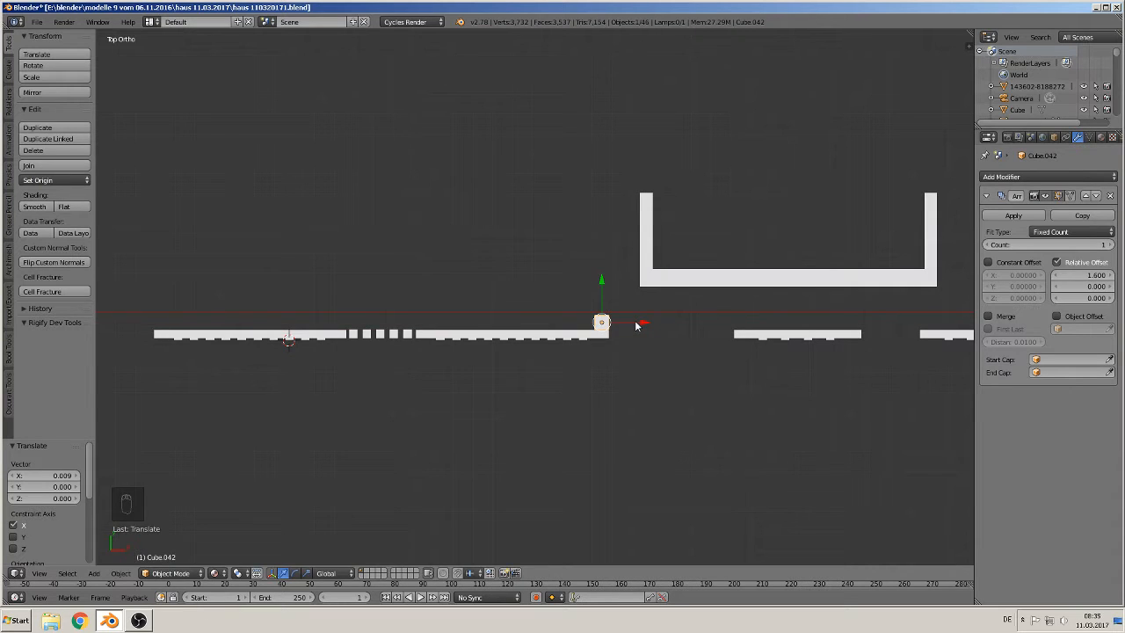
# Step: Duplicate the post and place the copy at the fence's left end, -2.221 along X
pyautogui.hotkey('shift', 'd')
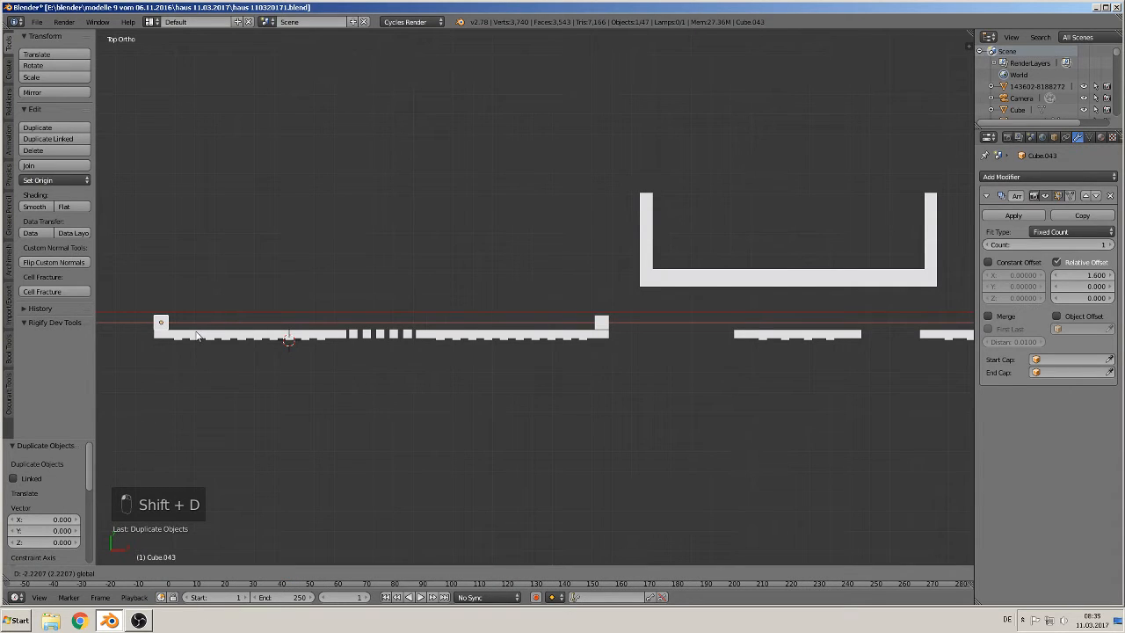
pyautogui.click(197, 335)
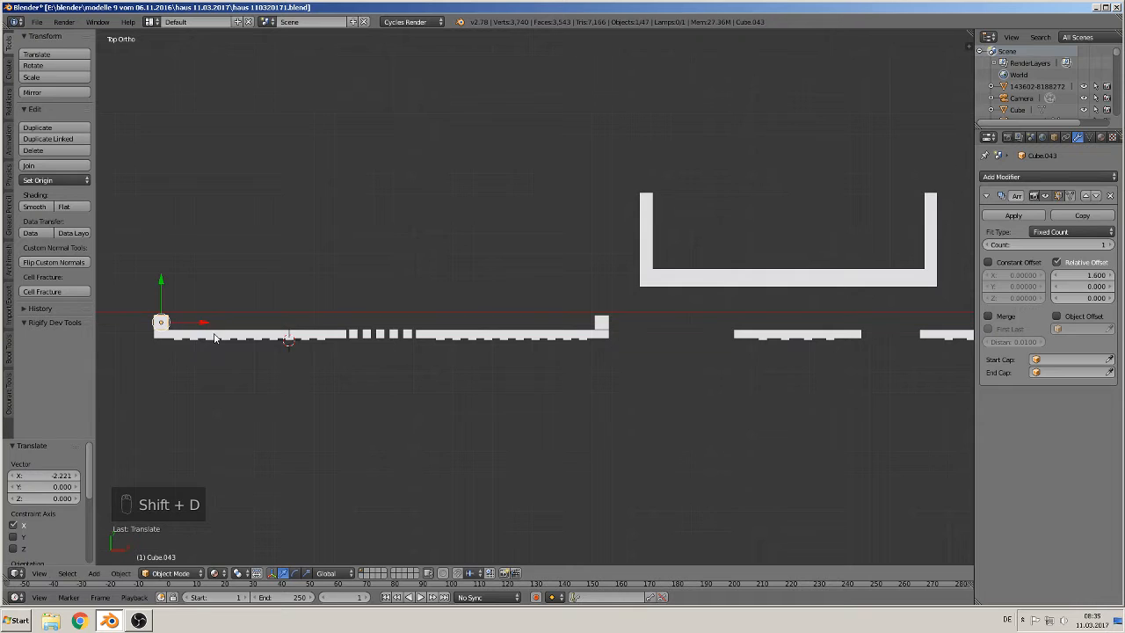
# Step: Select both end posts and duplicate them 0.62 along Y
pyautogui.keyDown('shift'); pyautogui.rightClick(602, 326); pyautogui.keyUp('shift')
pyautogui.hotkey('shift', 'd')
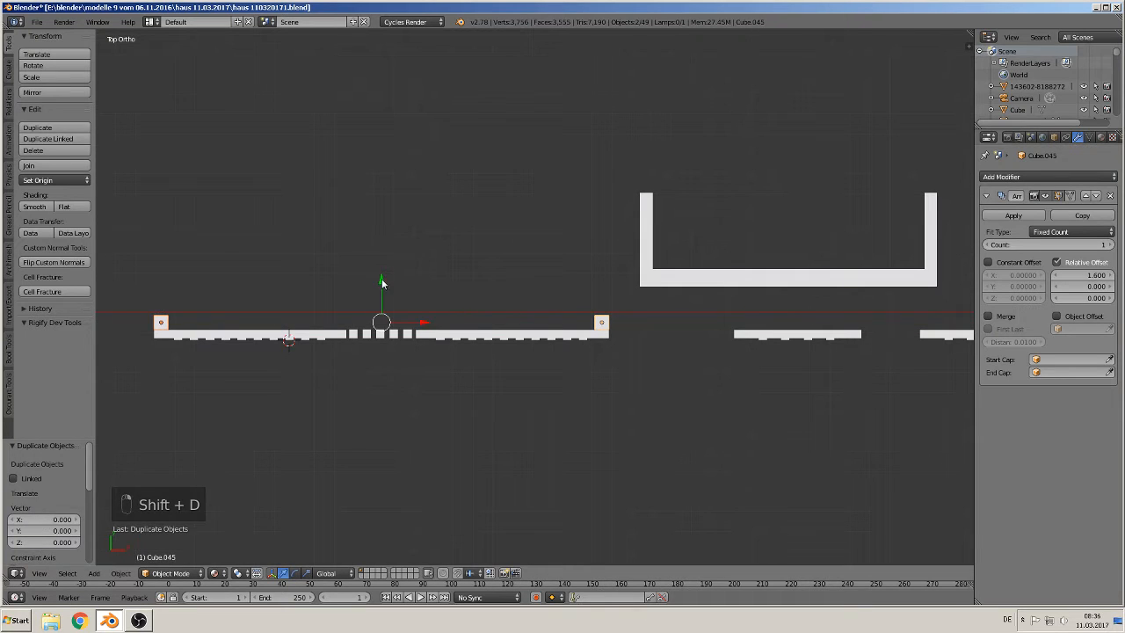
pyautogui.press('y')
pyautogui.click(389, 158)
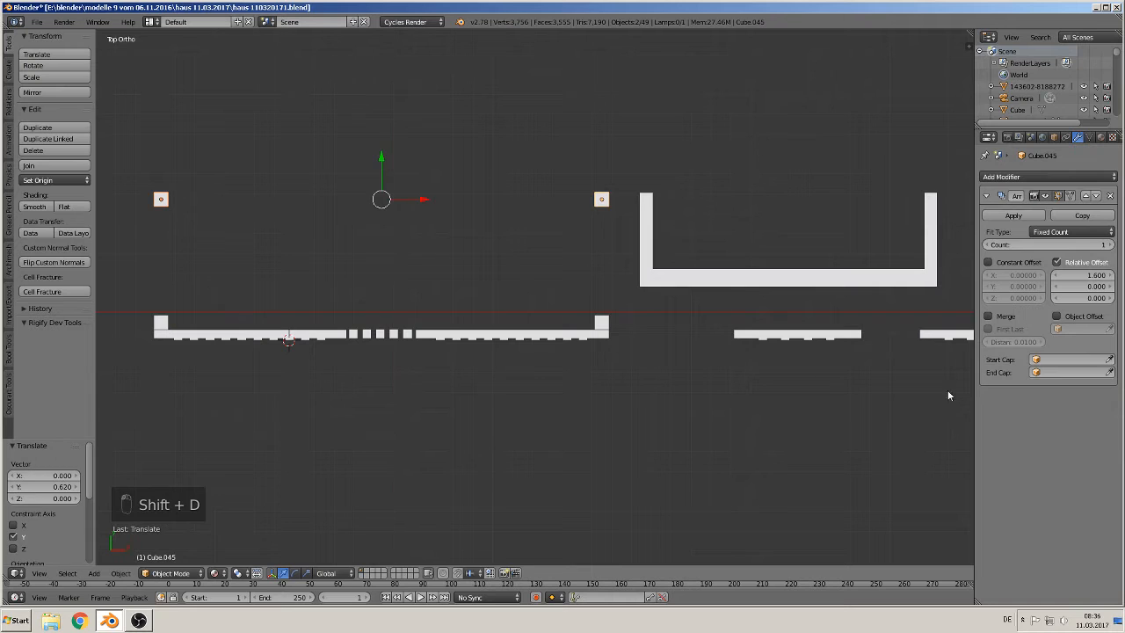
# Step: Rotate the right fence panel 90° about Z
pyautogui.rightClick(815, 337)
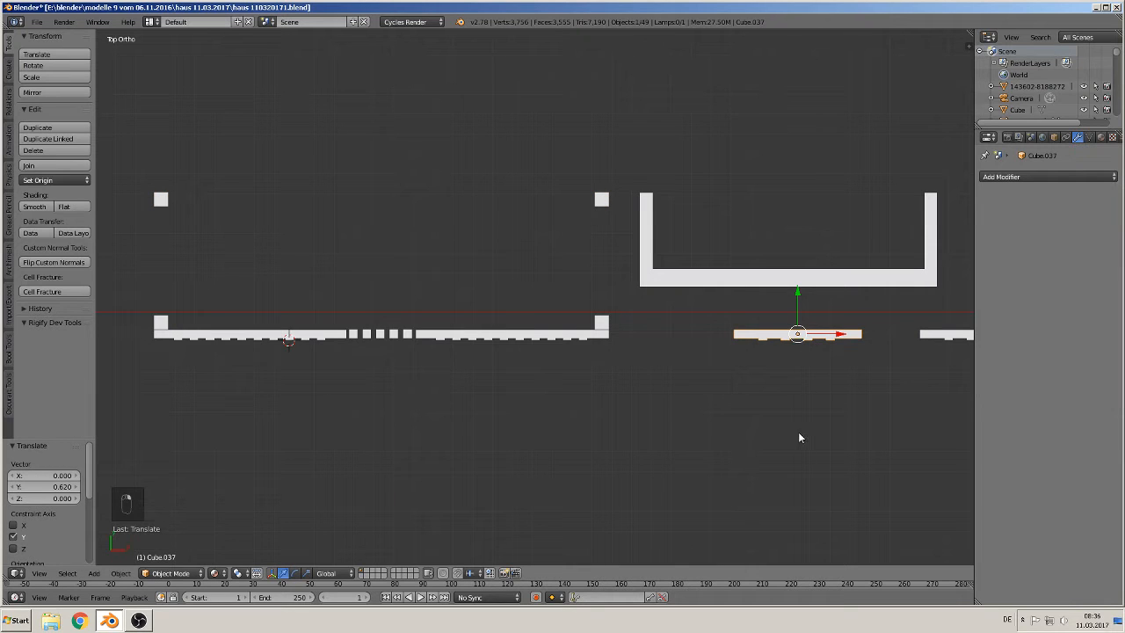
pyautogui.press('r')
pyautogui.write('z0')
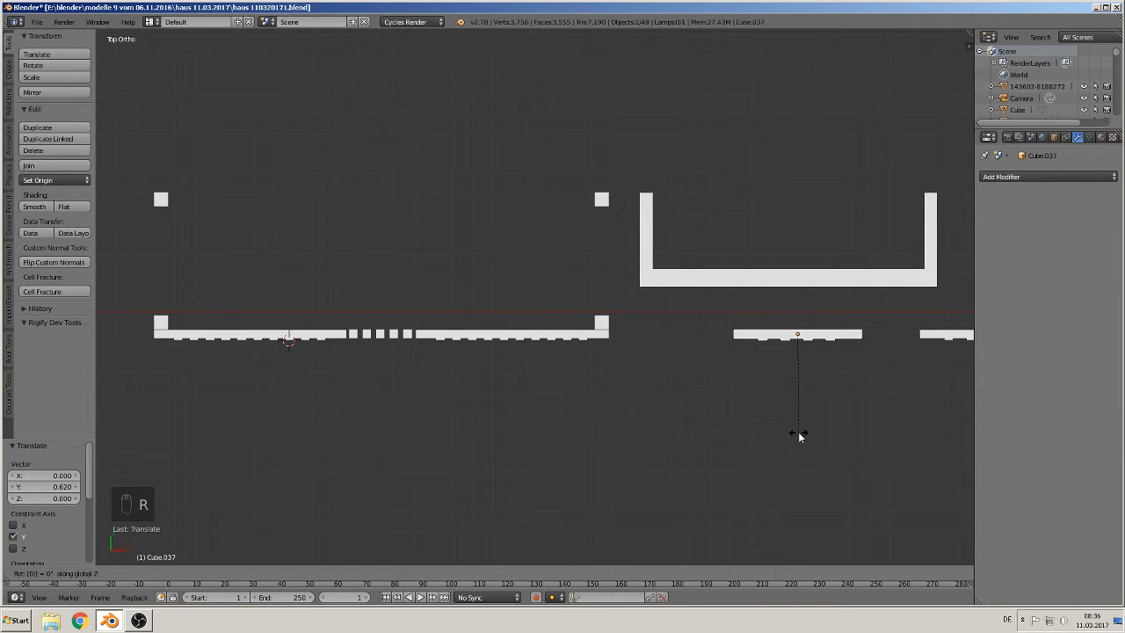
pyautogui.write('90')
pyautogui.rightClick(798, 432)
pyautogui.scroll(1, 798, 432)
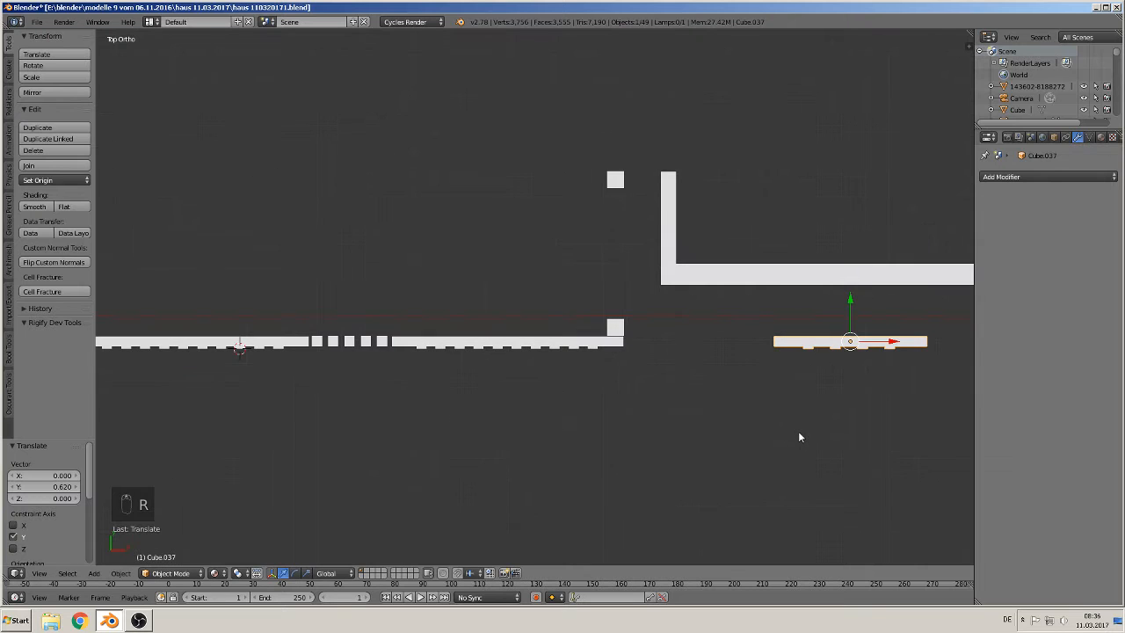
pyautogui.write('r')
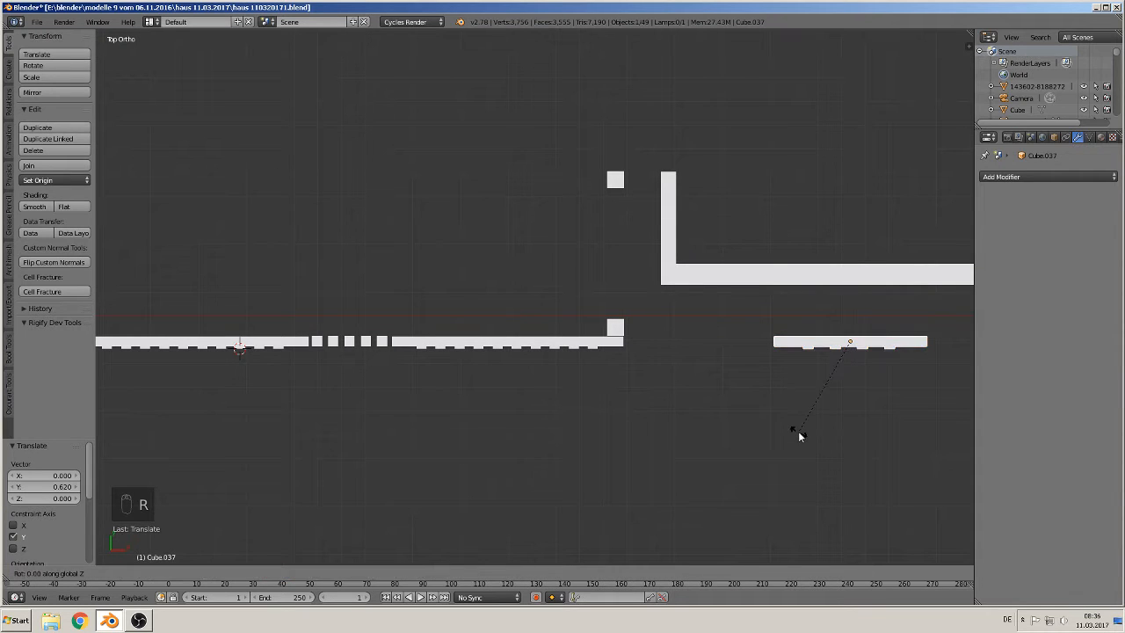
pyautogui.write('z90')
pyautogui.press('Return')
pyautogui.scroll(-1, 747, 411)
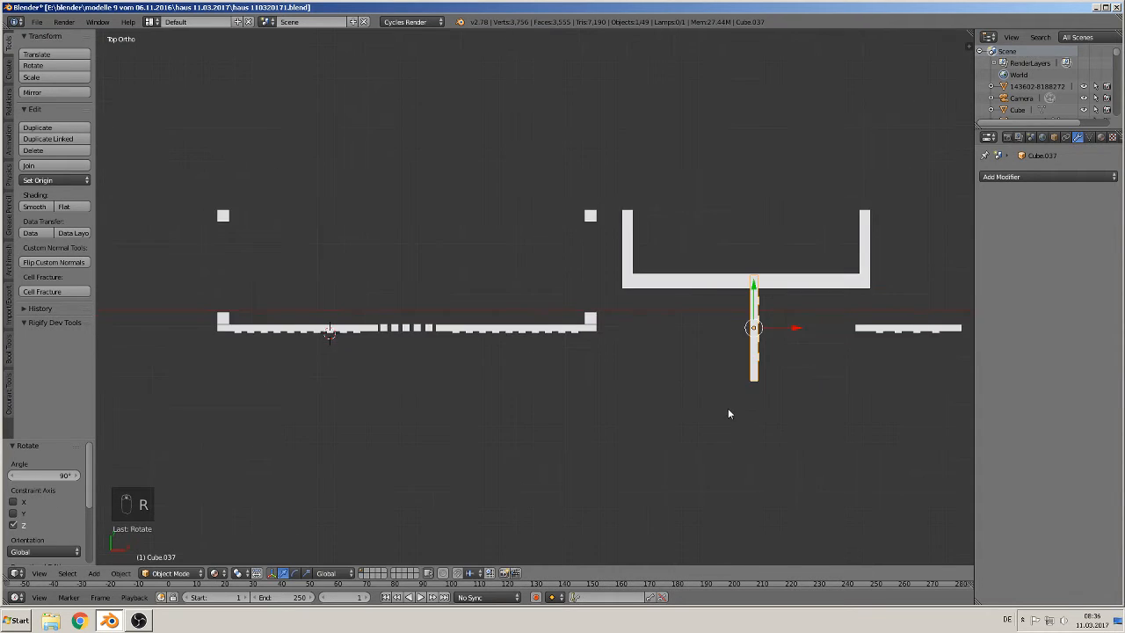
# Step: Move the rotated panel to form the fence's right side, about -0.989 along X and 0.418 along Y
pyautogui.press('g')
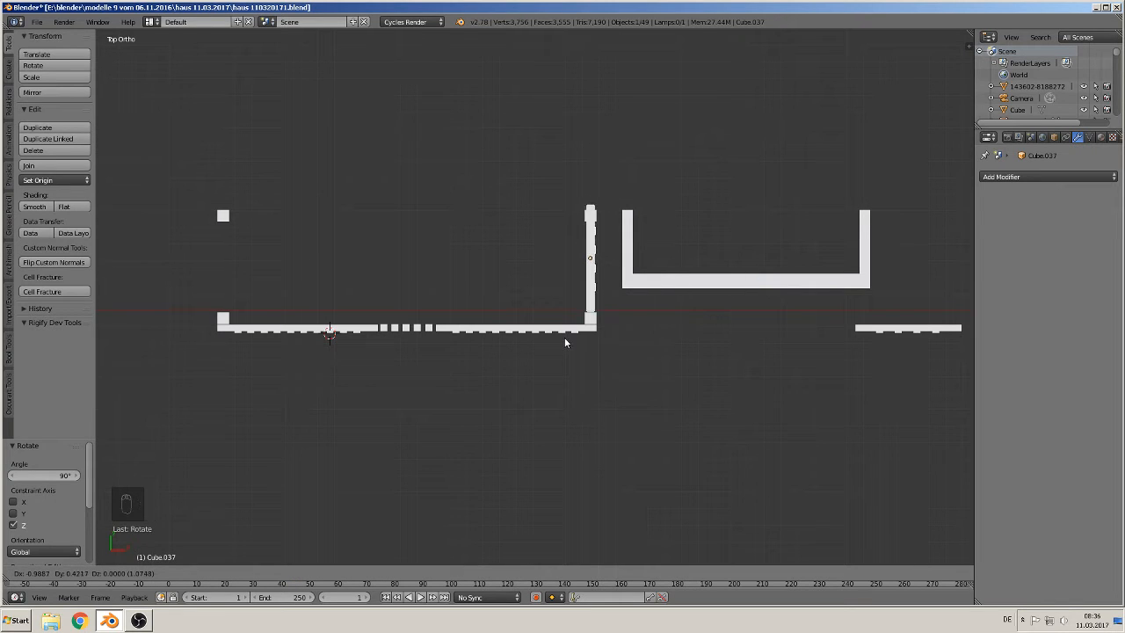
pyautogui.click(564, 337)
pyautogui.scroll(2, 573, 333)
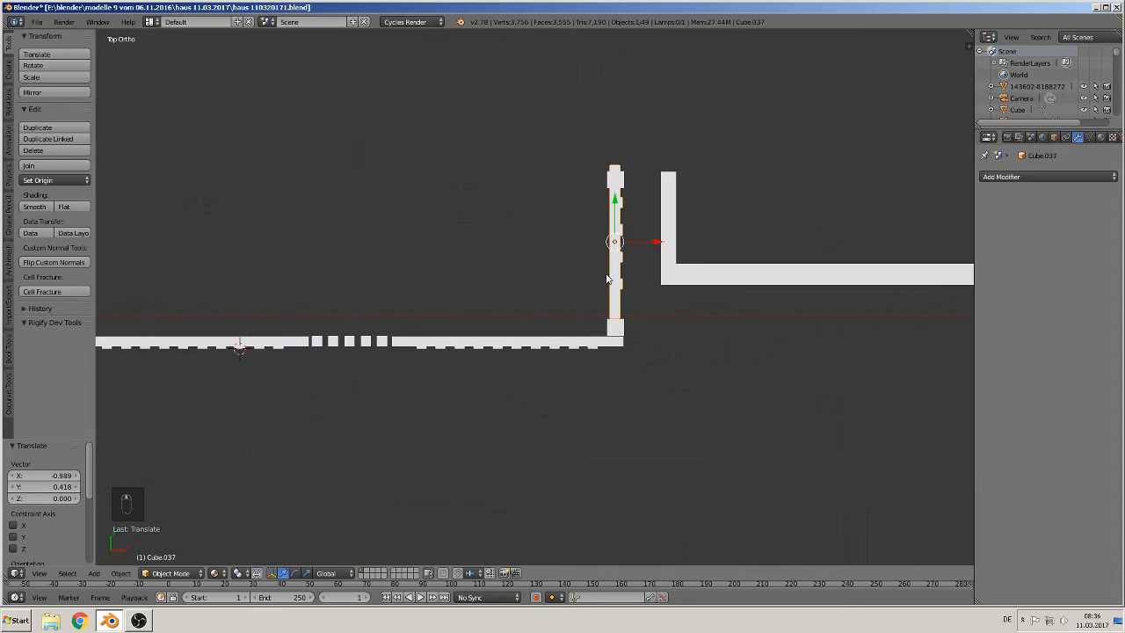
pyautogui.keyDown('shift'); pyautogui.moveTo(686, 194); pyautogui.dragTo(574, 291, button='middle'); pyautogui.keyUp('shift')
# Step: Move the top-right post 0.096 along Y to cap the end of the side panel
pyautogui.rightClick(546, 224)
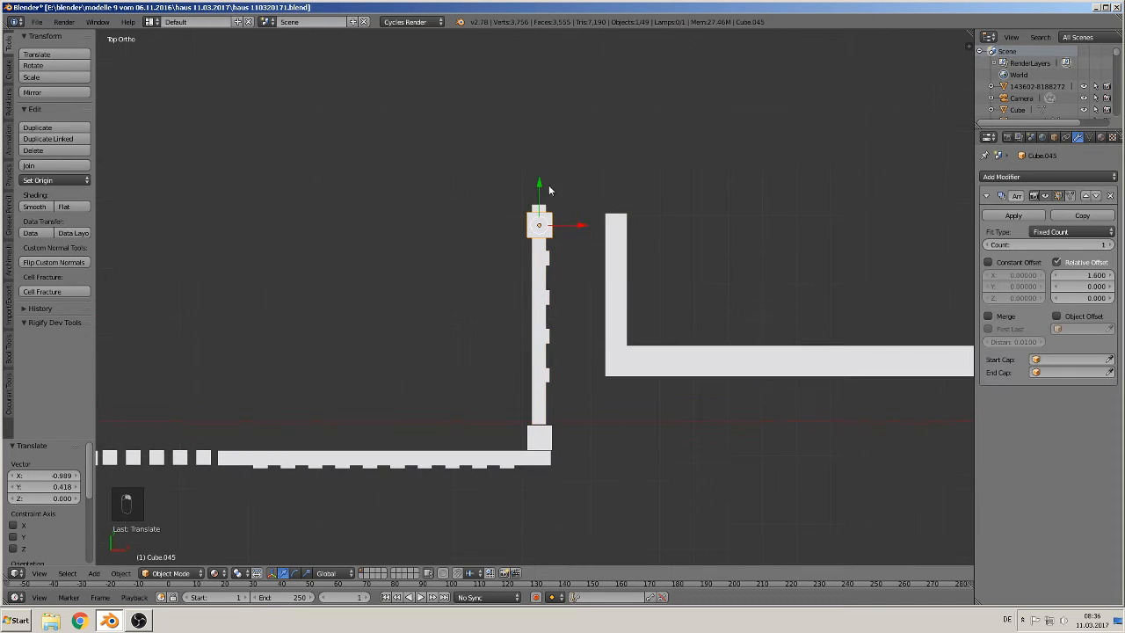
pyautogui.press('g')
pyautogui.press('y')
pyautogui.click(541, 152)
pyautogui.scroll(-5, 560, 344)
pyautogui.keyDown('shift'); pyautogui.moveTo(588, 404); pyautogui.dragTo(676, 412, button='middle'); pyautogui.keyUp('shift')
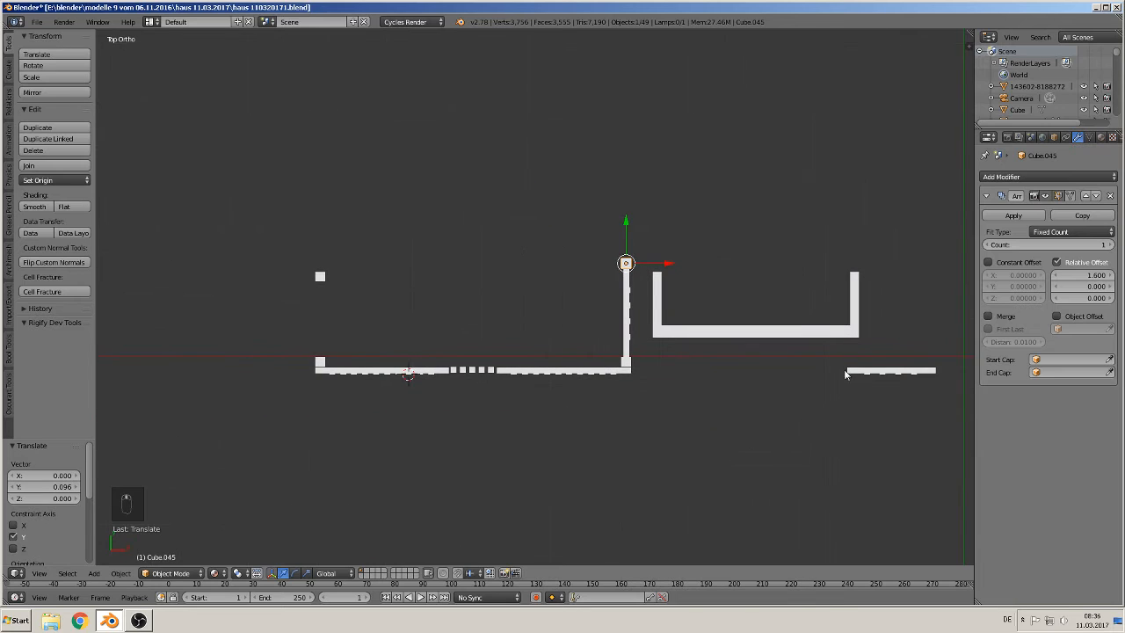
# Step: Rotate the remaining fence panel -90° about Z
pyautogui.rightClick(879, 370)
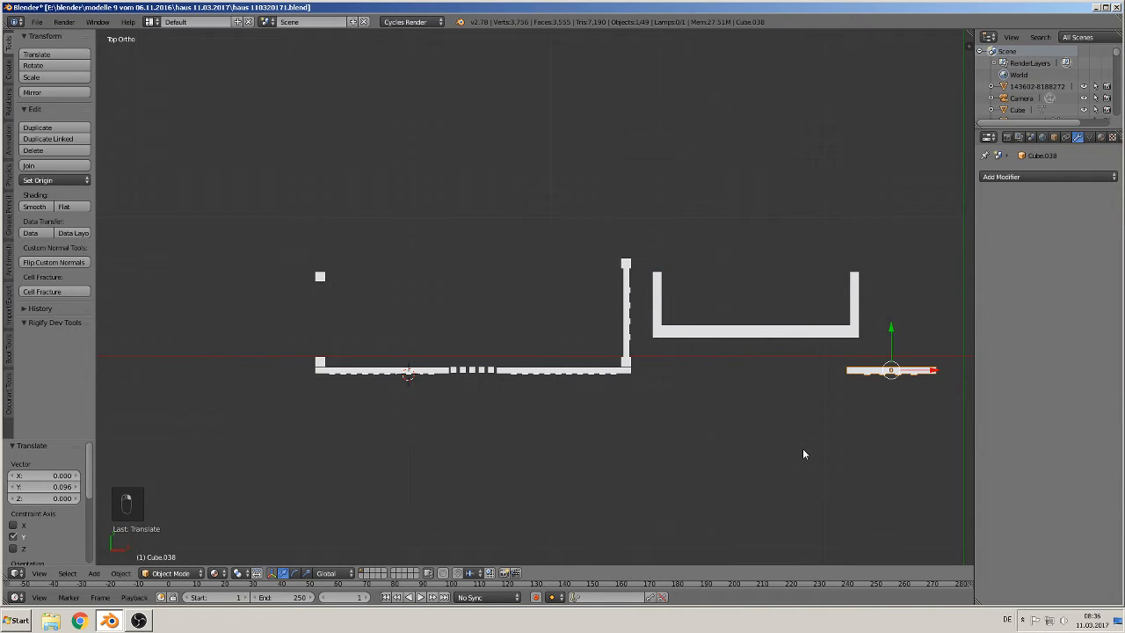
pyautogui.press('r')
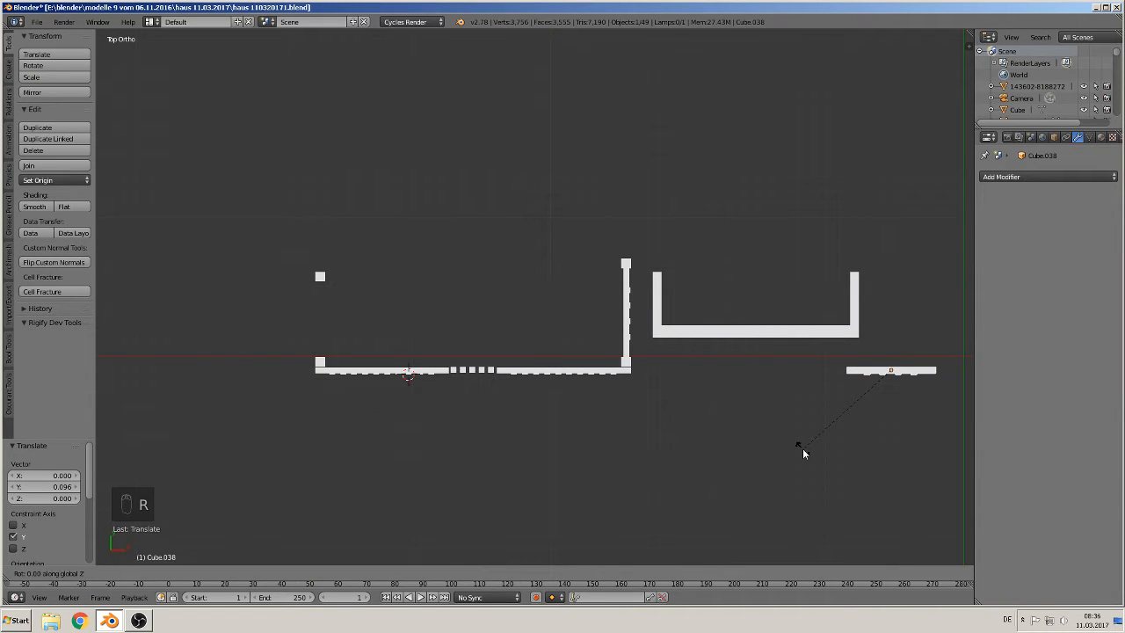
pyautogui.write('90')
pyautogui.press('Return')
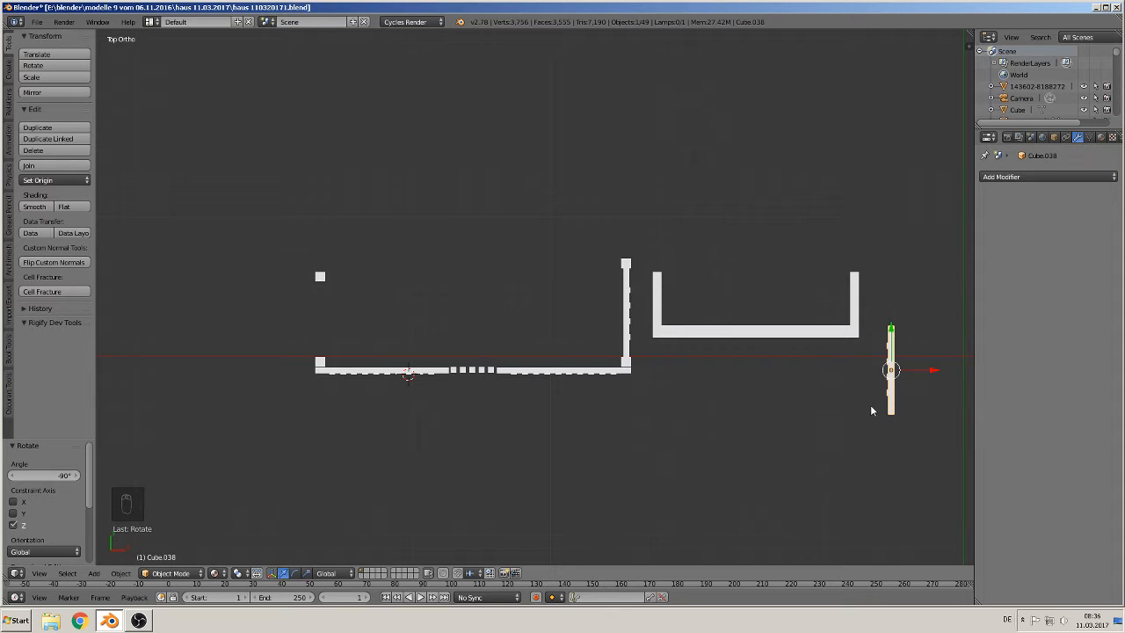
# Step: Move that panel to form the fence's left side, about -4.16 along X and 0.42 along Y, and fine-tune its position
pyautogui.press('g')
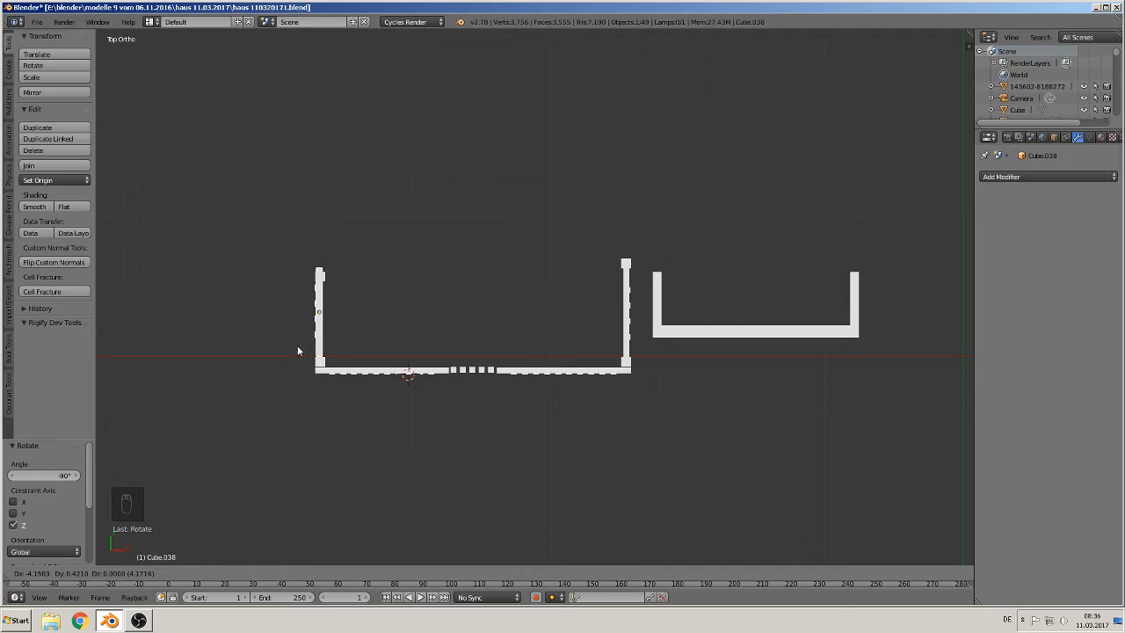
pyautogui.click(298, 349)
pyautogui.scroll(5, 253, 358)
pyautogui.keyDown('shift'); pyautogui.moveTo(253, 359); pyautogui.dragTo(826, 242, button='middle'); pyautogui.keyUp('shift')
pyautogui.scroll(2, 689, 274)
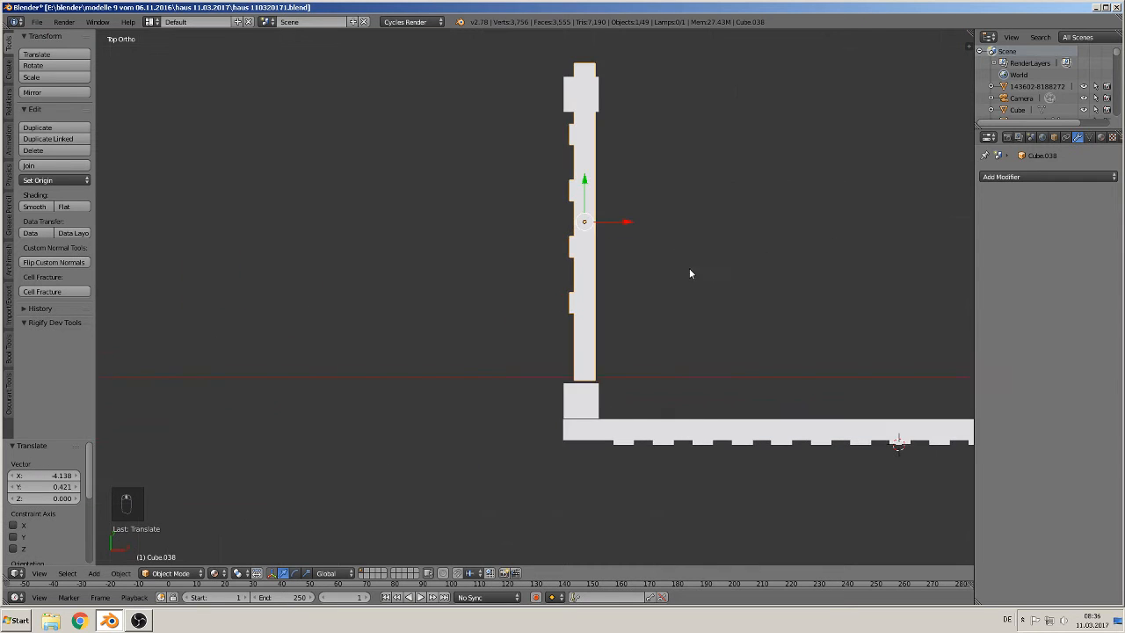
pyautogui.moveTo(625, 229); pyautogui.dragTo(619, 225)
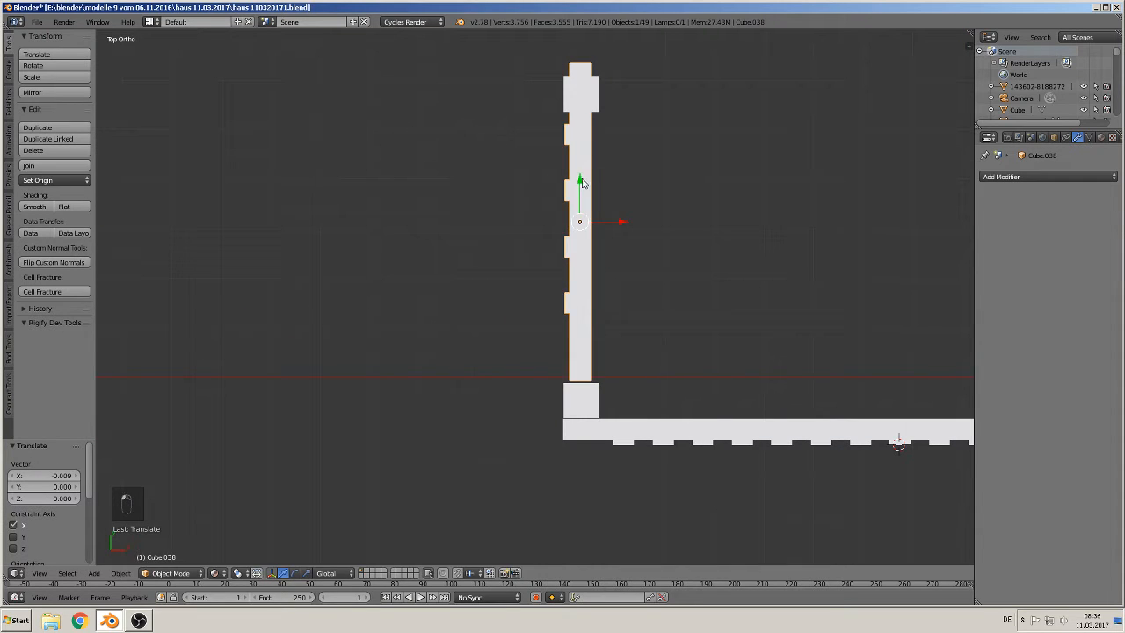
pyautogui.moveTo(581, 182); pyautogui.dragTo(583, 184)
# Step: Nudge the top-left post 0.019 along Y to cap the left side panel
pyautogui.rightClick(594, 100)
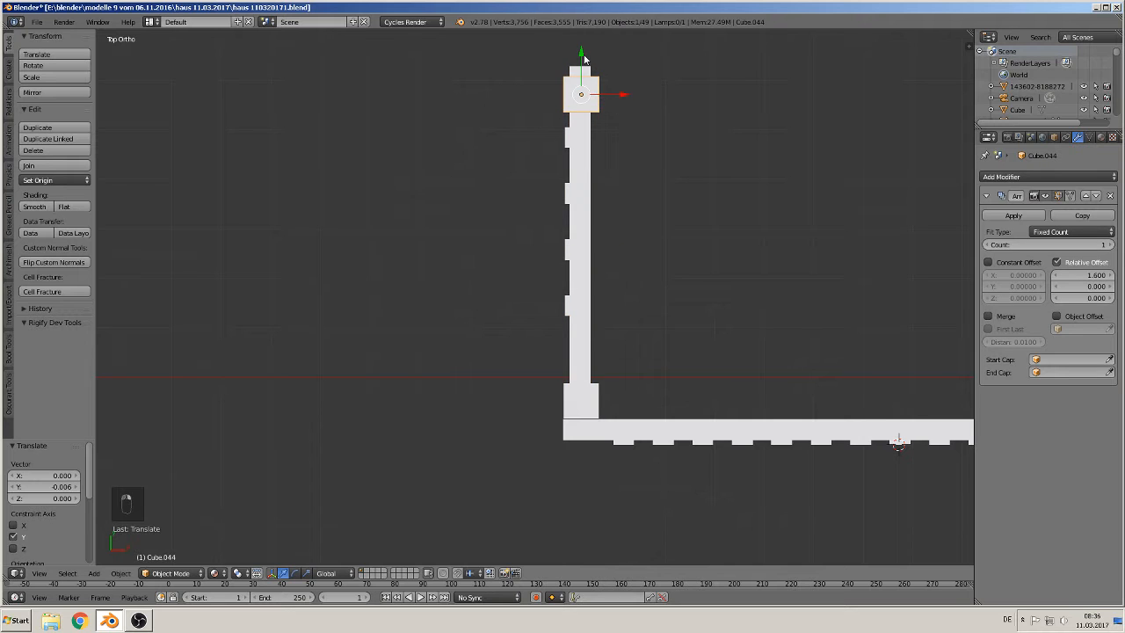
pyautogui.moveTo(585, 59); pyautogui.dragTo(589, 537)
pyautogui.keyDown('shift'); pyautogui.moveTo(712, 89); pyautogui.dragTo(667, 171, button='middle'); pyautogui.keyUp('shift')
pyautogui.moveTo(537, 104)
pyautogui.mouseDown()
pyautogui.moveTo(534, 73)
pyautogui.moveTo(534, 86)
pyautogui.mouseUp()
pyautogui.scroll(-2, 671, 375)
pyautogui.scroll(-3, 671, 375)
pyautogui.keyDown('shift'); pyautogui.moveTo(628, 403); pyautogui.dragTo(253, 408, button='middle'); pyautogui.keyUp('shift')
pyautogui.scroll(-1, 418, 435)
# Step: Move the U-shaped frame over the fence outline, scale it about 1.35 and shift it 0.269 along X to fit
pyautogui.rightClick(687, 322)
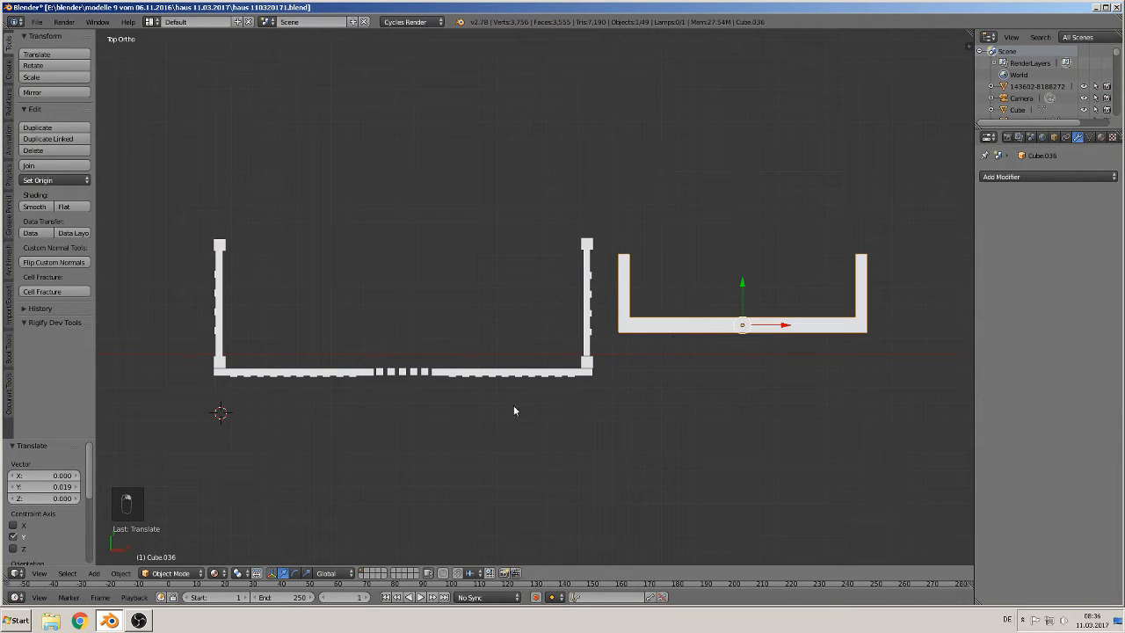
pyautogui.moveTo(769, 327); pyautogui.dragTo(370, 327)
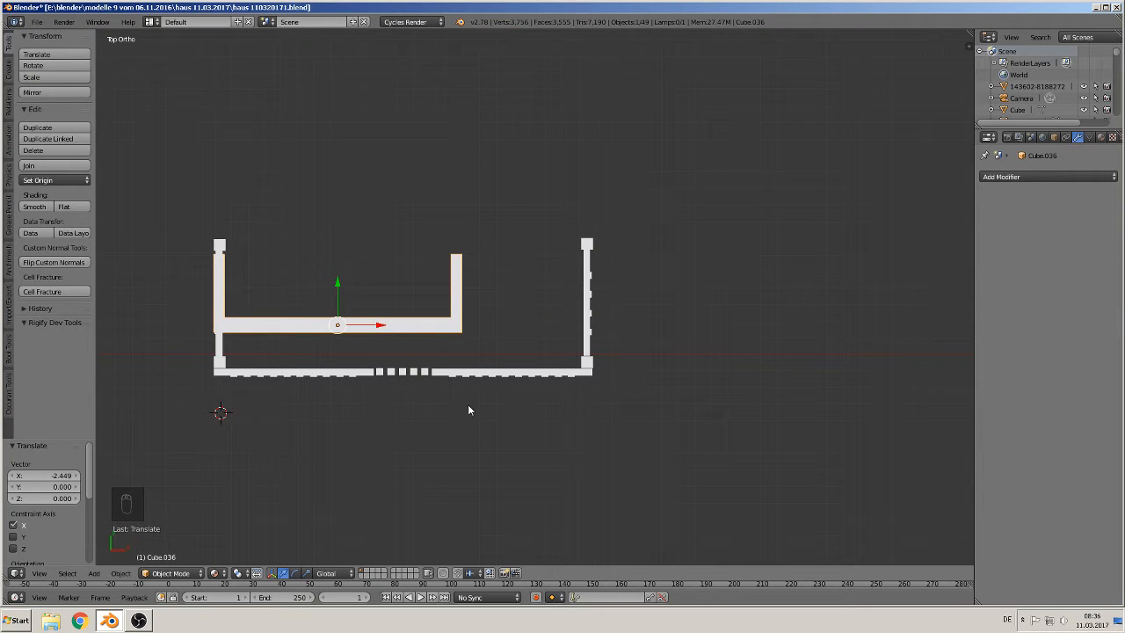
pyautogui.press('s')
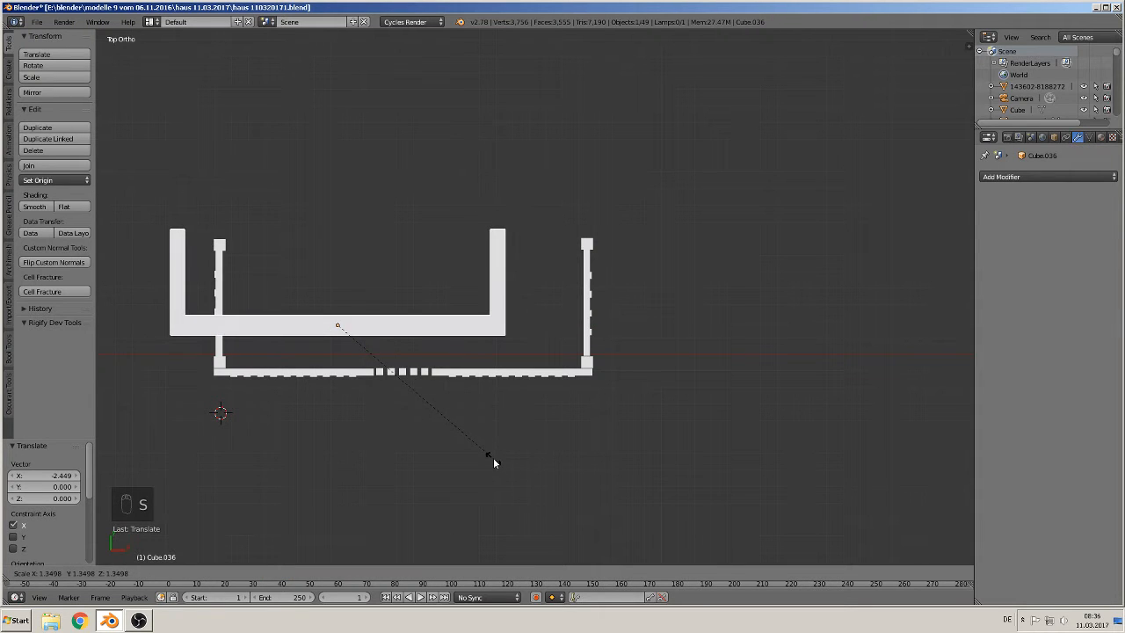
pyautogui.click(494, 459)
pyautogui.moveTo(339, 286)
pyautogui.mouseDown()
pyautogui.moveTo(336, 314)
pyautogui.moveTo(343, 300)
pyautogui.mouseUp()
pyautogui.moveTo(382, 349); pyautogui.dragTo(423, 359)
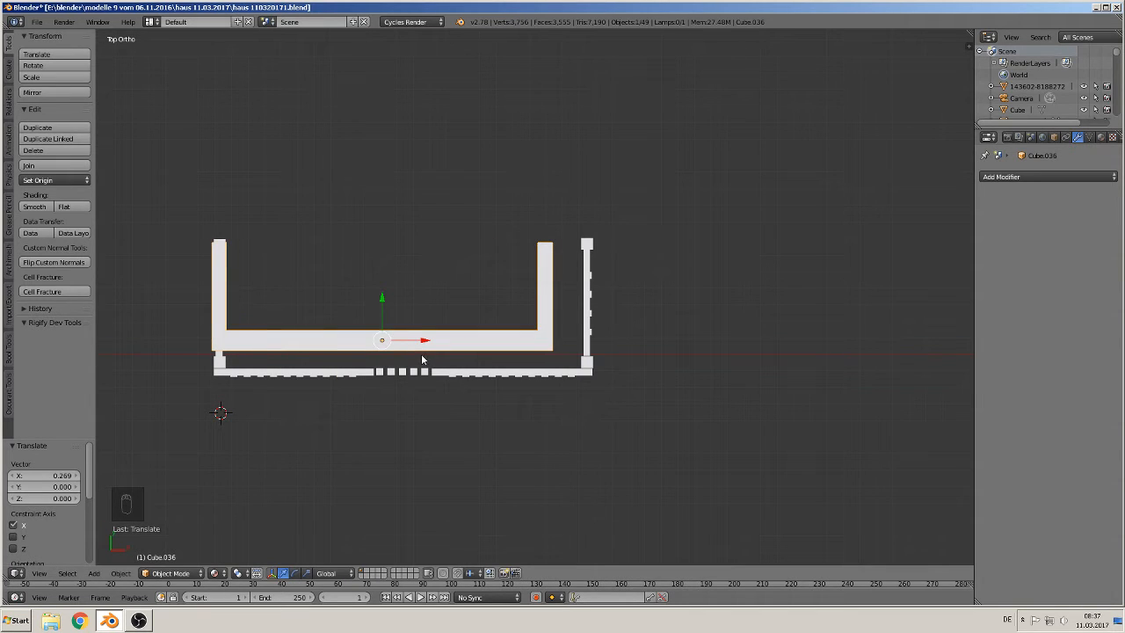
# Step: In Edit Mode, add a single centred loop cut across the frame's front beam
pyautogui.press('Tab')
pyautogui.scroll(1, 393, 343)
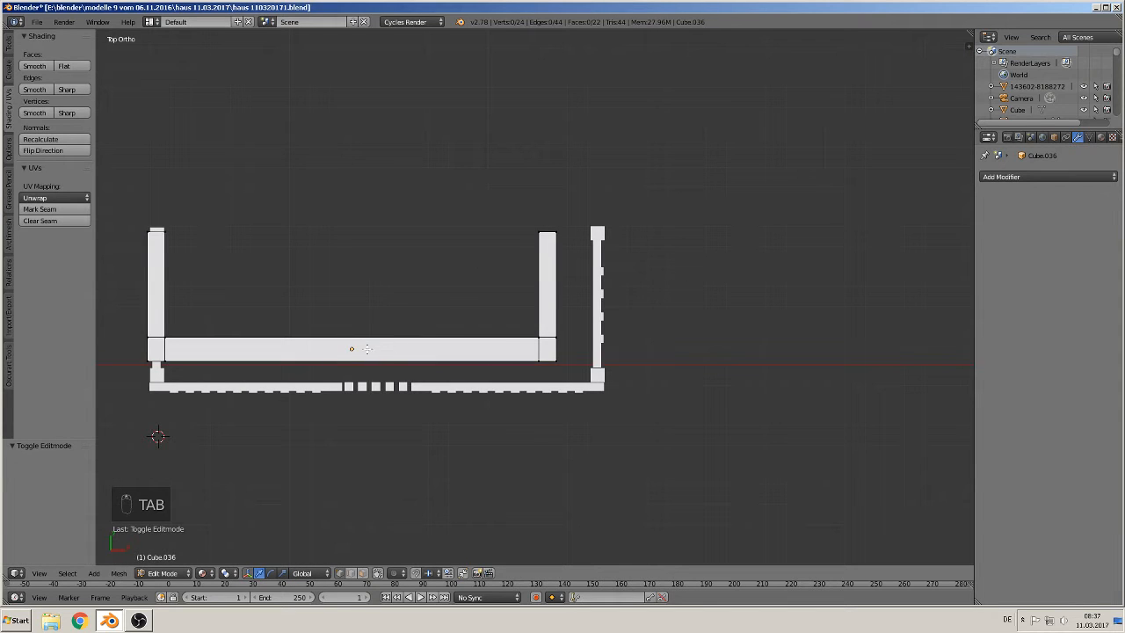
pyautogui.hotkey('ctrl', 'r')
pyautogui.click(345, 344)
pyautogui.rightClick(345, 343)
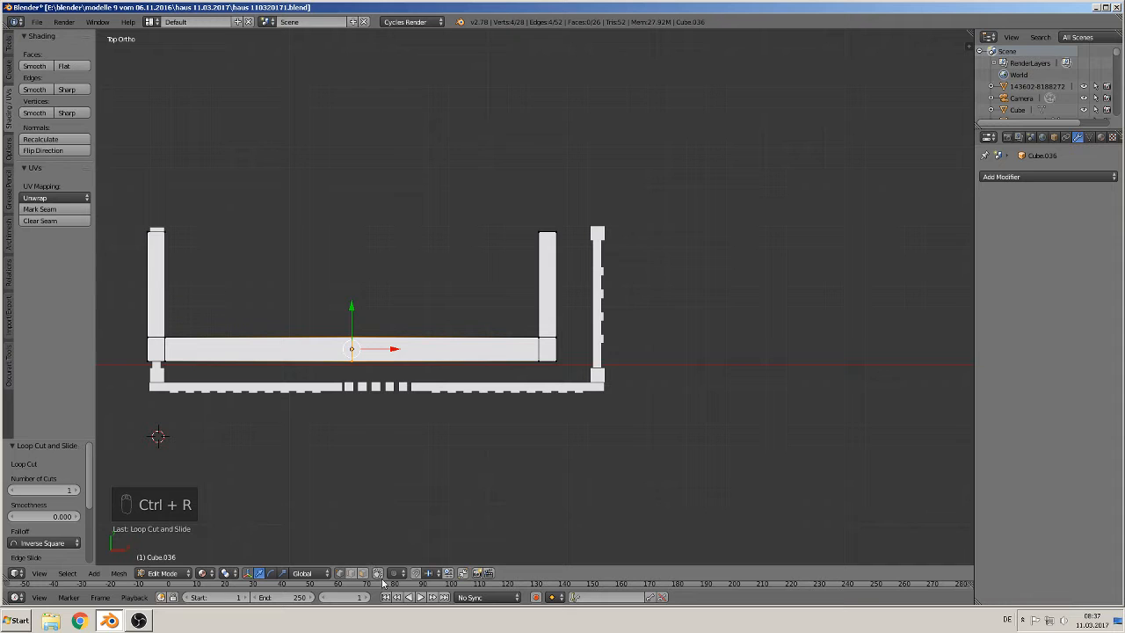
# Step: In Edit Mode, delete the right half of the frame's vertices and return to Object Mode
pyautogui.press('a')
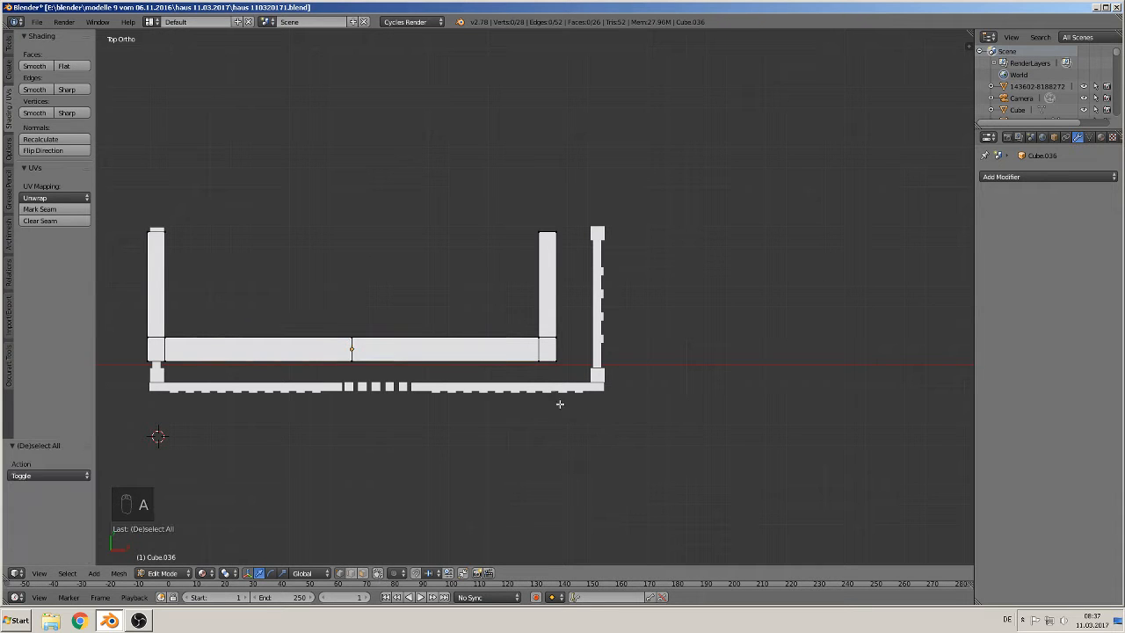
pyautogui.press('b')
pyautogui.moveTo(585, 391); pyautogui.dragTo(502, 171)
pyautogui.press('x')
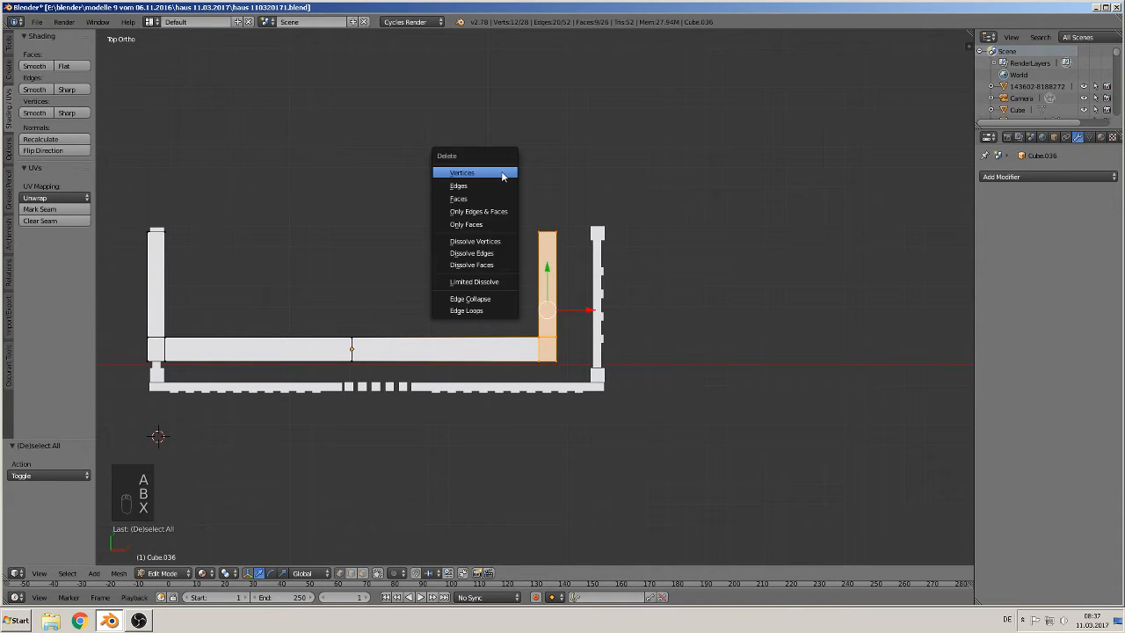
pyautogui.click(502, 172)
pyautogui.press('Tab')
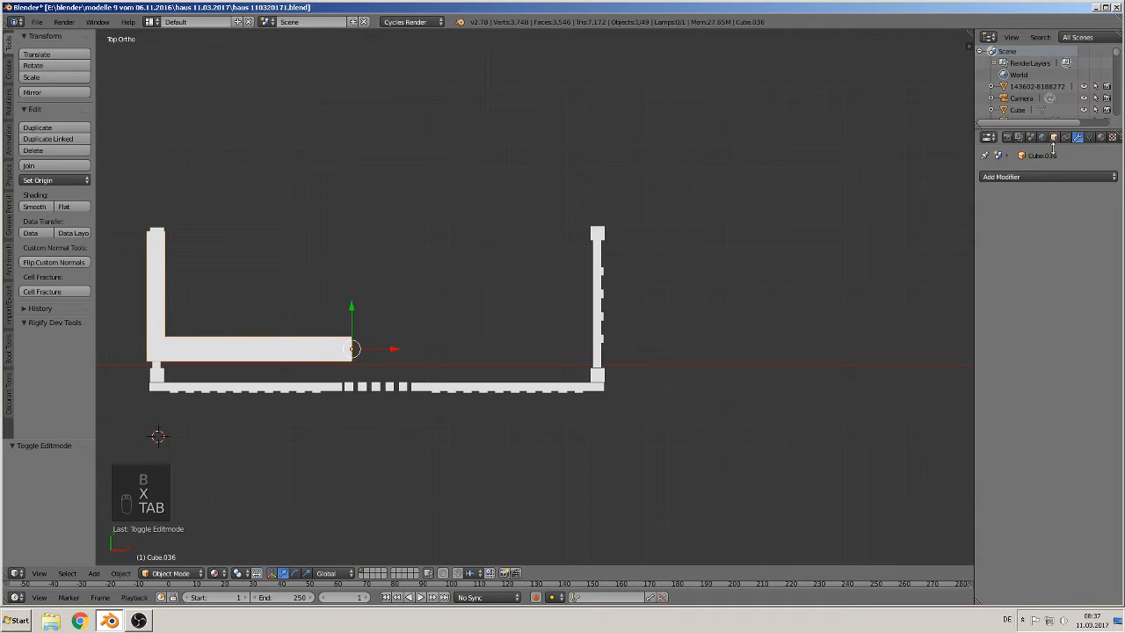
# Step: Add a Mirror modifier on the X axis to the frame
pyautogui.click(1043, 177)
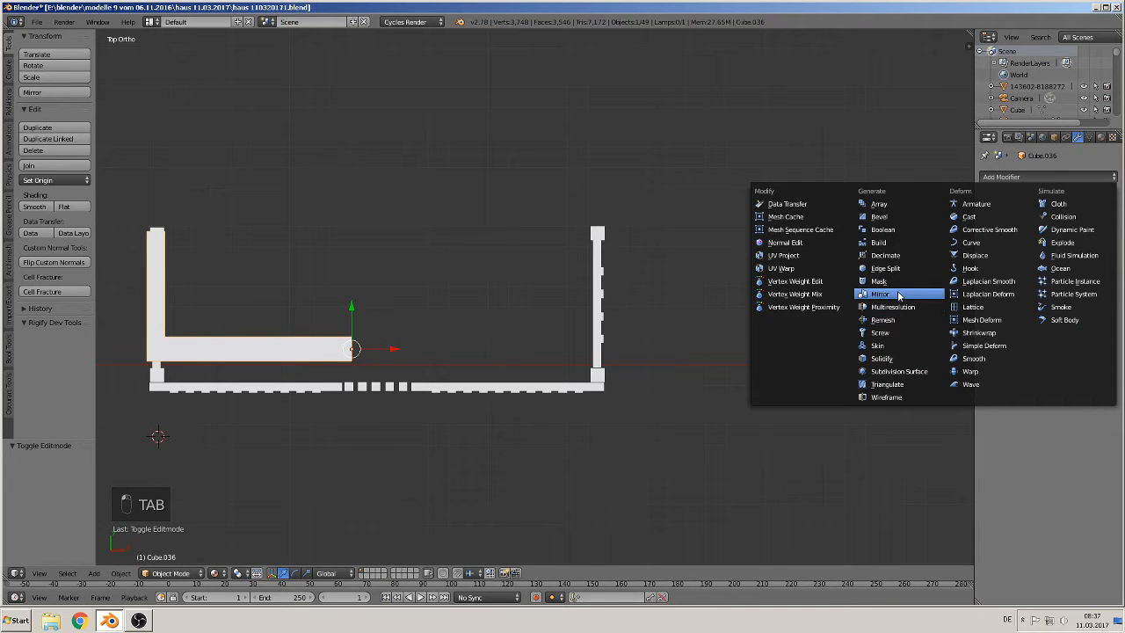
pyautogui.click(936, 293)
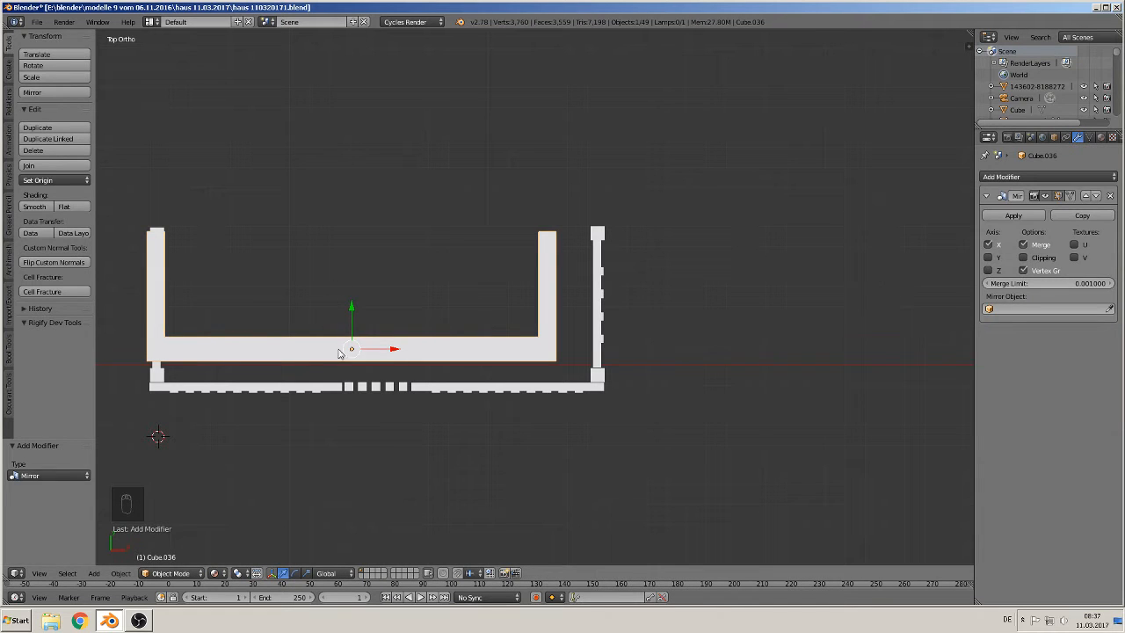
pyautogui.keyDown('shift'); pyautogui.moveTo(283, 396); pyautogui.dragTo(448, 402, button='middle'); pyautogui.keyUp('shift')
# Step: In Edit Mode, move the left post's inner edge vertices about 0.04 along X
pyautogui.press('Tab')
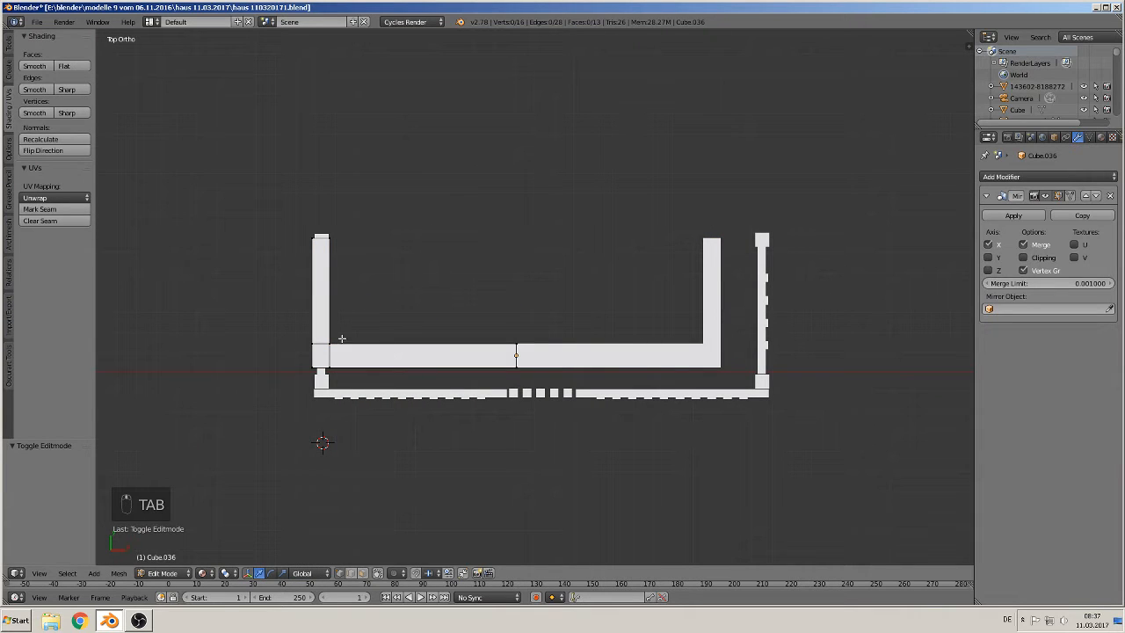
pyautogui.press('c')
pyautogui.moveTo(341, 341); pyautogui.dragTo(517, 336)
pyautogui.rightClick(503, 339)
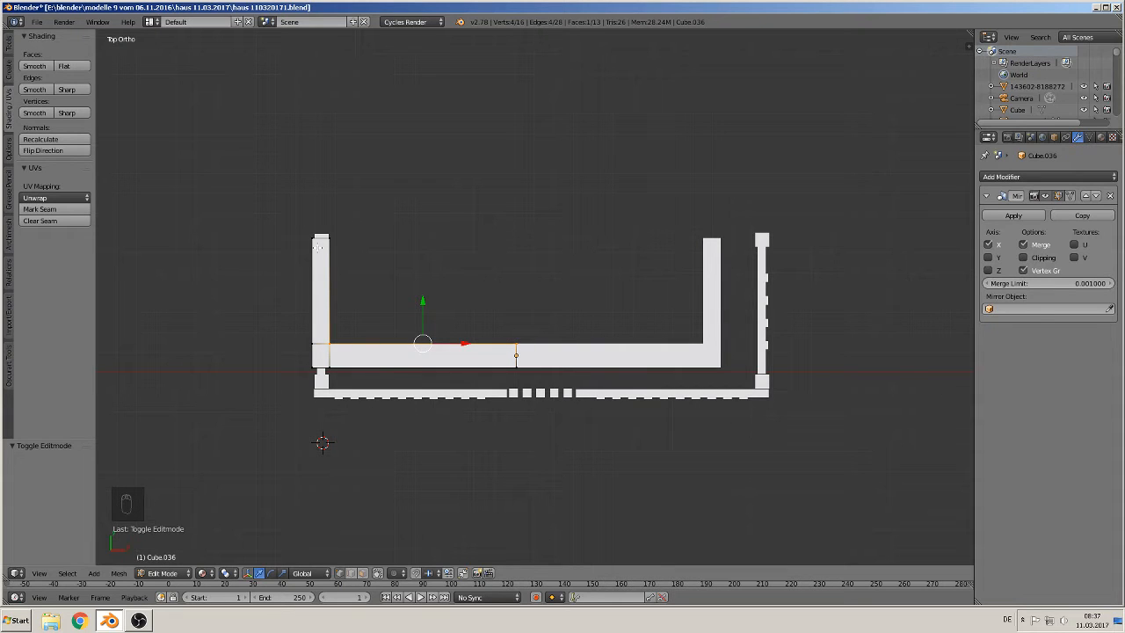
pyautogui.press('a')
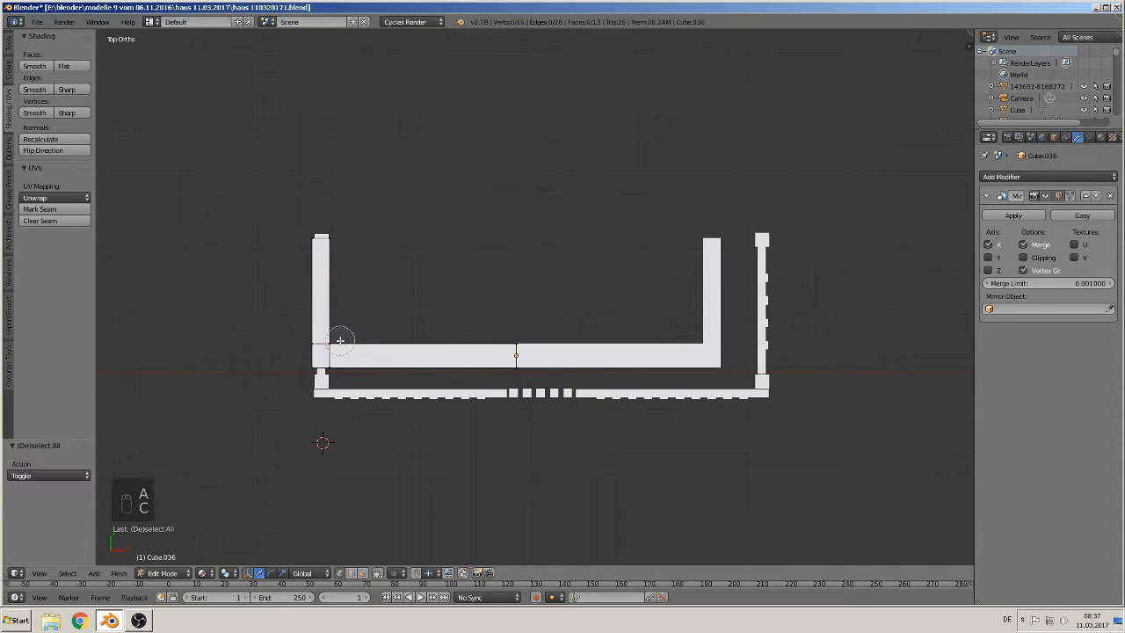
pyautogui.press('c')
pyautogui.moveTo(337, 336); pyautogui.dragTo(334, 228)
pyautogui.rightClick(335, 230)
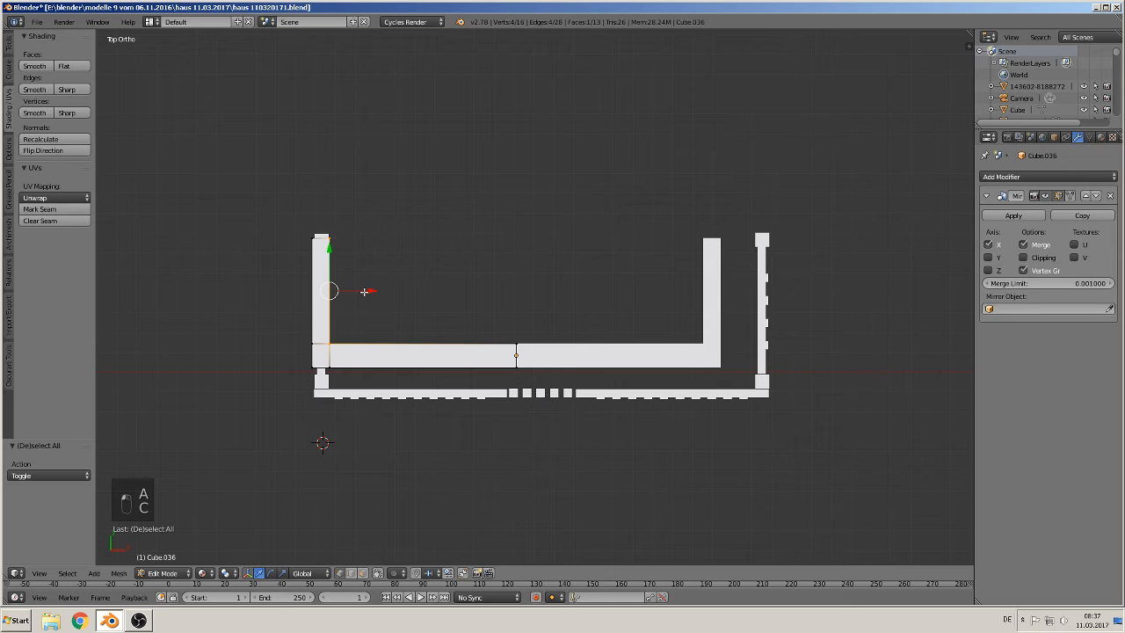
pyautogui.press('g')
pyautogui.press('x')
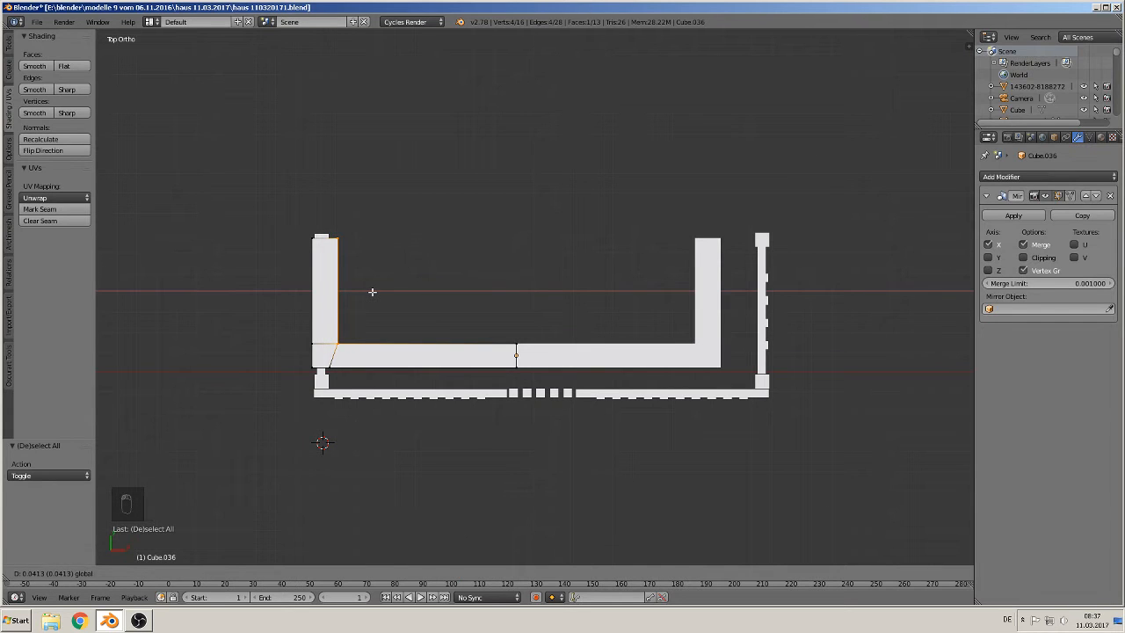
pyautogui.click(371, 292)
# Step: Return to Object Mode and nudge the frame 0.021 along Y
pyautogui.press('Tab')
pyautogui.moveTo(563, 356); pyautogui.dragTo(559, 353)
pyautogui.moveTo(512, 312); pyautogui.dragTo(513, 312)
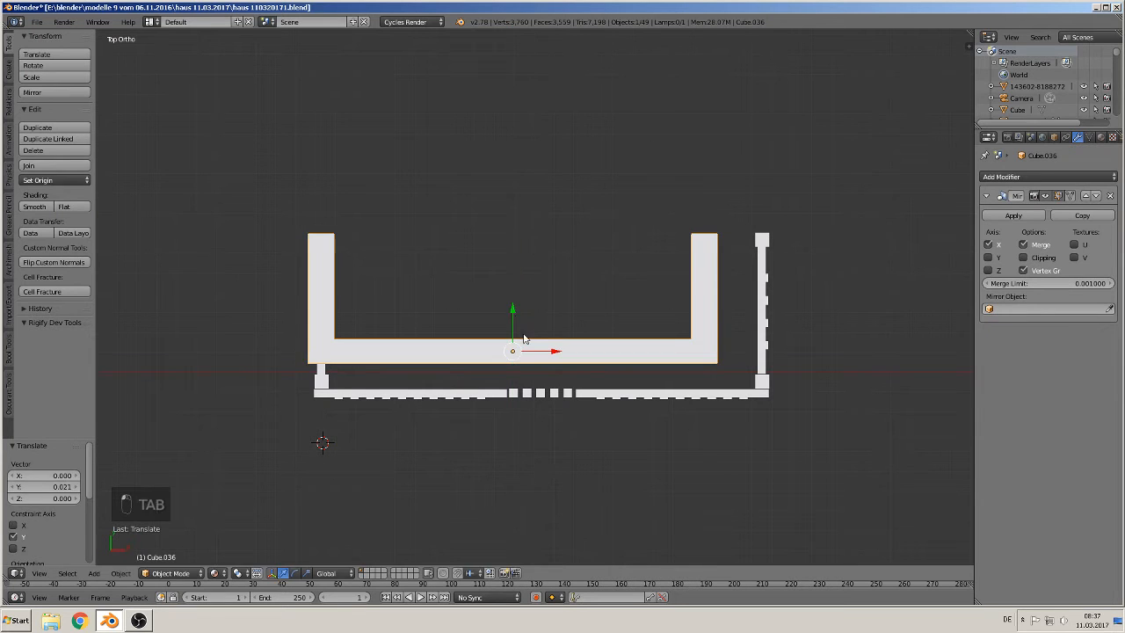
# Step: In Edit Mode, move the front beam's vertices -0.192 along Y
pyautogui.press('Tab')
pyautogui.press('a')
pyautogui.press('a')
pyautogui.press('a')
pyautogui.press('b')
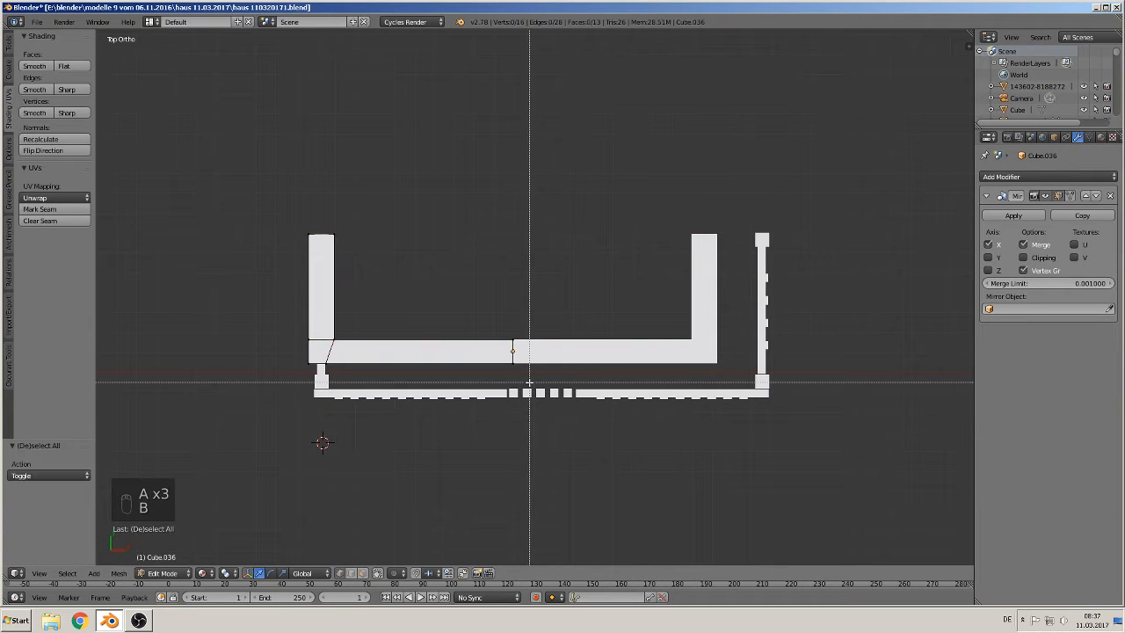
pyautogui.moveTo(527, 383); pyautogui.dragTo(262, 310)
pyautogui.moveTo(392, 311); pyautogui.dragTo(385, 349)
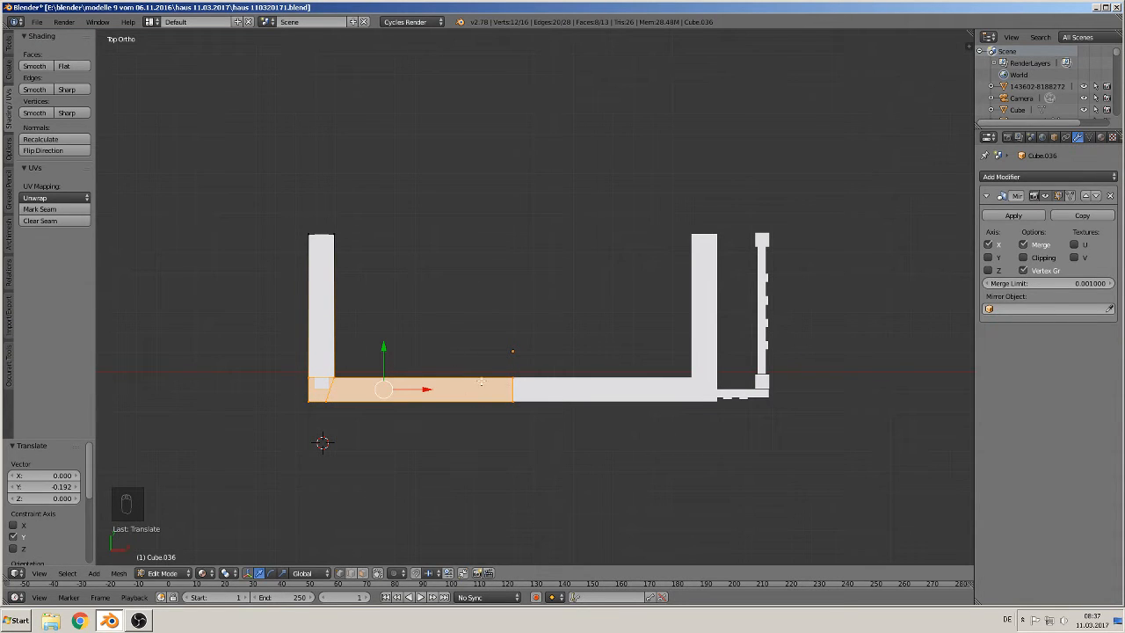
# Step: Shift the frame's centre vertices 0.006 along X
pyautogui.press('a')
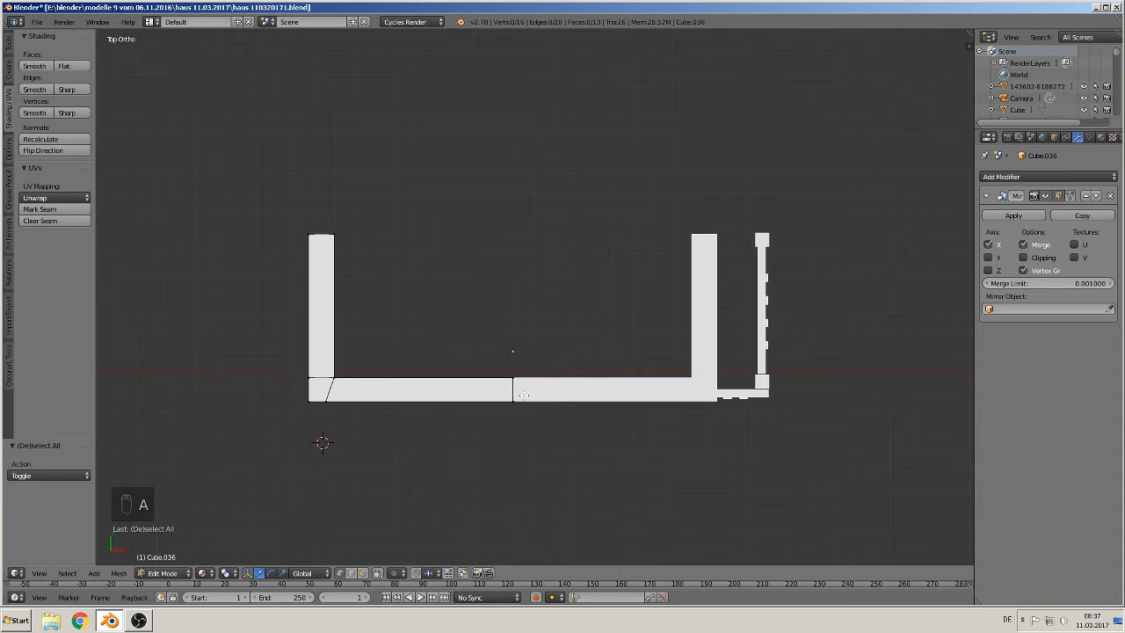
pyautogui.press('b')
pyautogui.moveTo(524, 415); pyautogui.dragTo(491, 355)
pyautogui.moveTo(545, 390)
pyautogui.mouseDown()
pyautogui.moveTo(563, 392)
pyautogui.moveTo(525, 393)
pyautogui.moveTo(553, 391)
pyautogui.mouseUp()
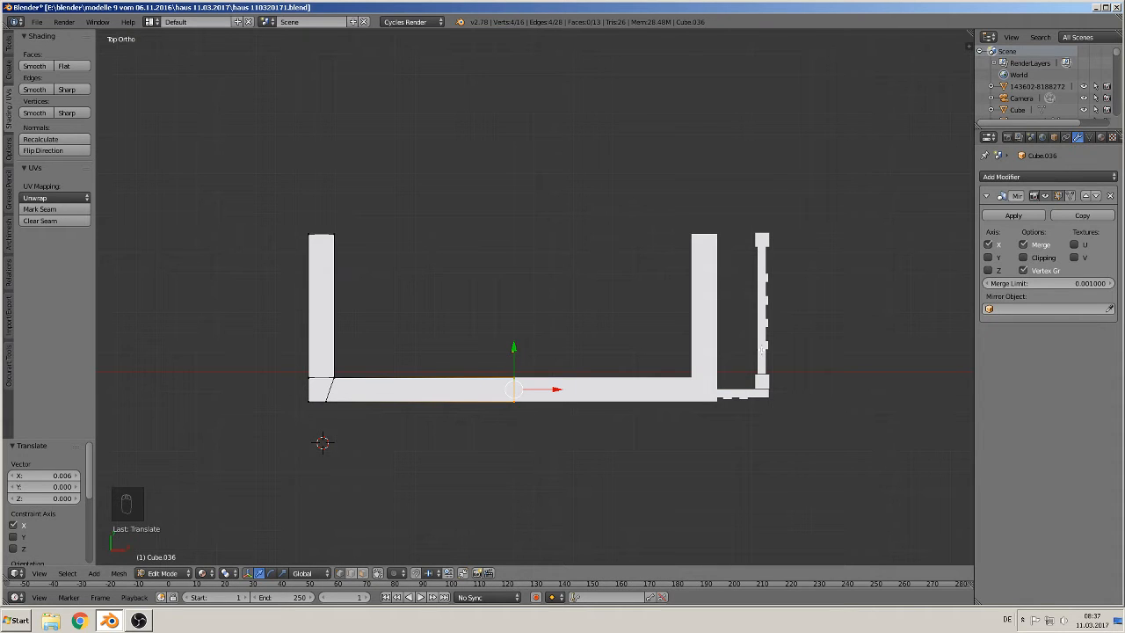
# Step: Return to Object Mode and apply the Mirror modifier
pyautogui.press('Tab')
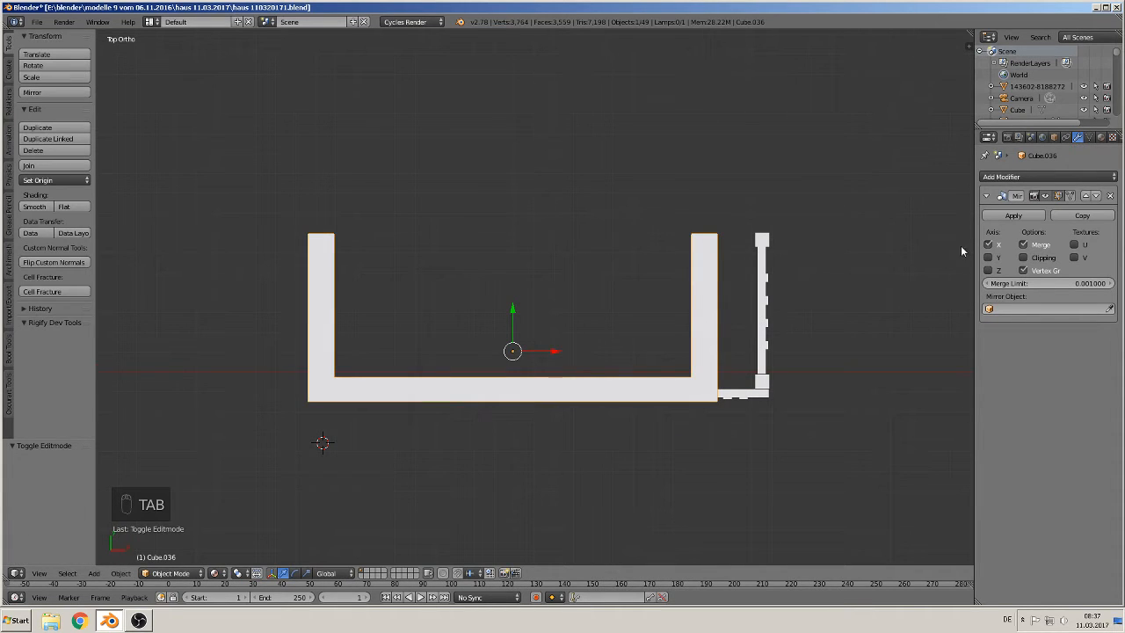
pyautogui.click(1019, 215)
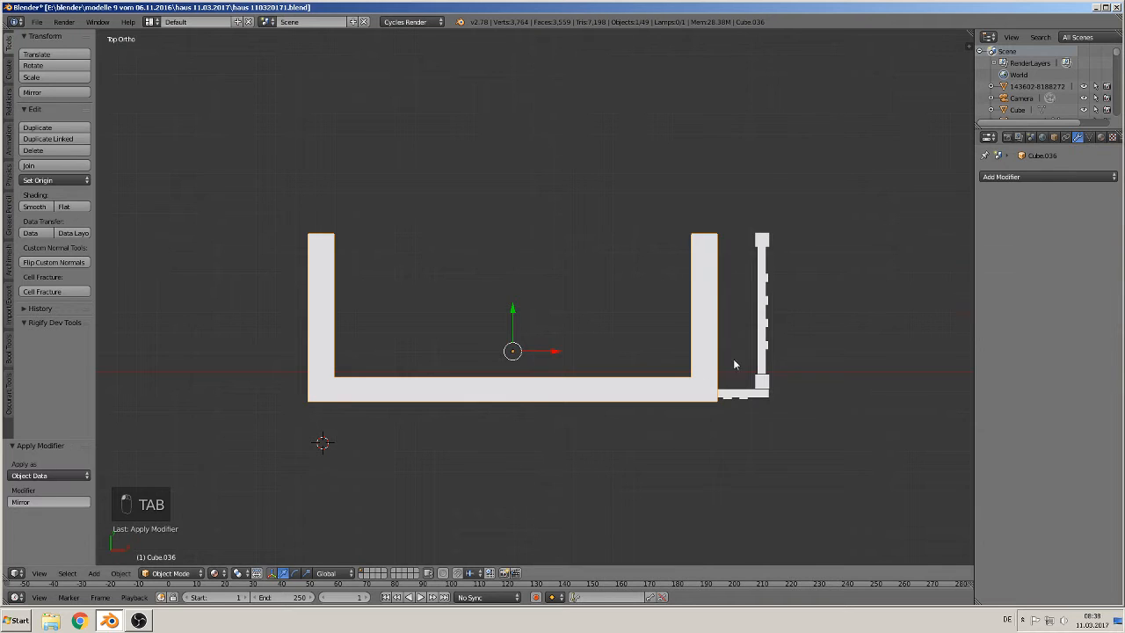
# Step: In Edit Mode, move the frame's right post 0.292 along X to widen it
pyautogui.press('Tab')
pyautogui.press('a')
pyautogui.press('a')
pyautogui.press('a')
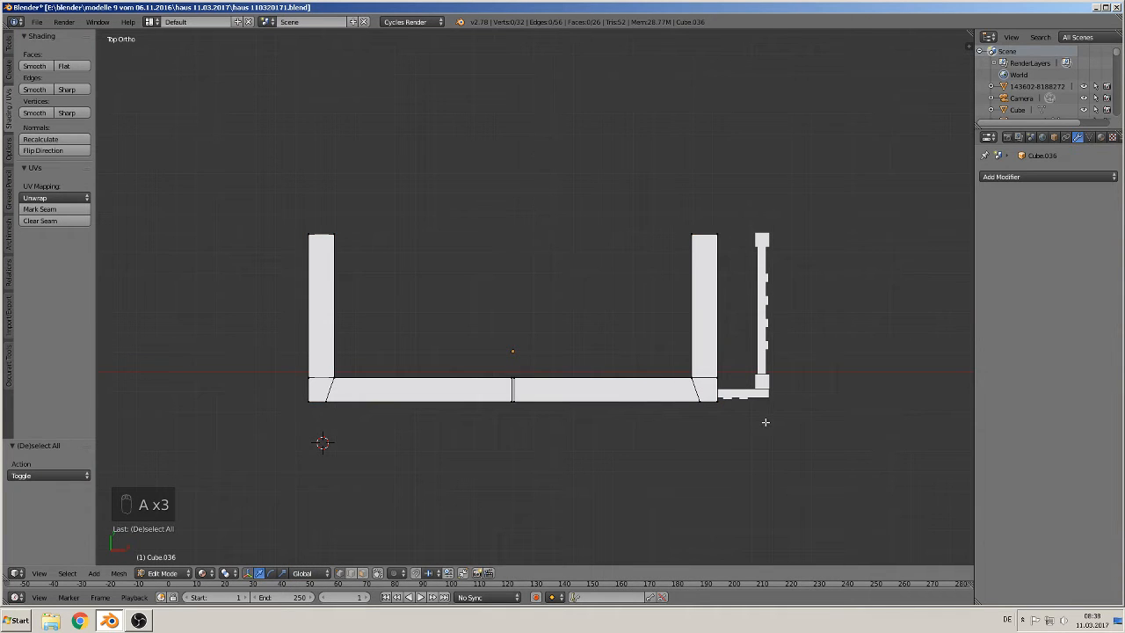
pyautogui.press('b')
pyautogui.moveTo(770, 427); pyautogui.dragTo(677, 166)
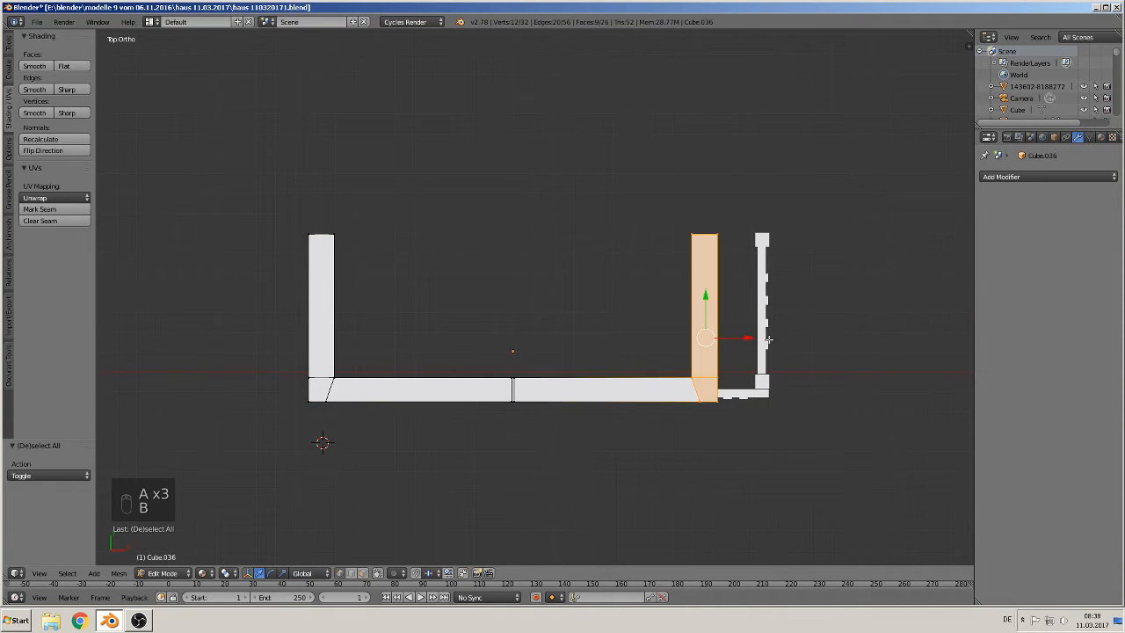
pyautogui.press('g')
pyautogui.press('x')
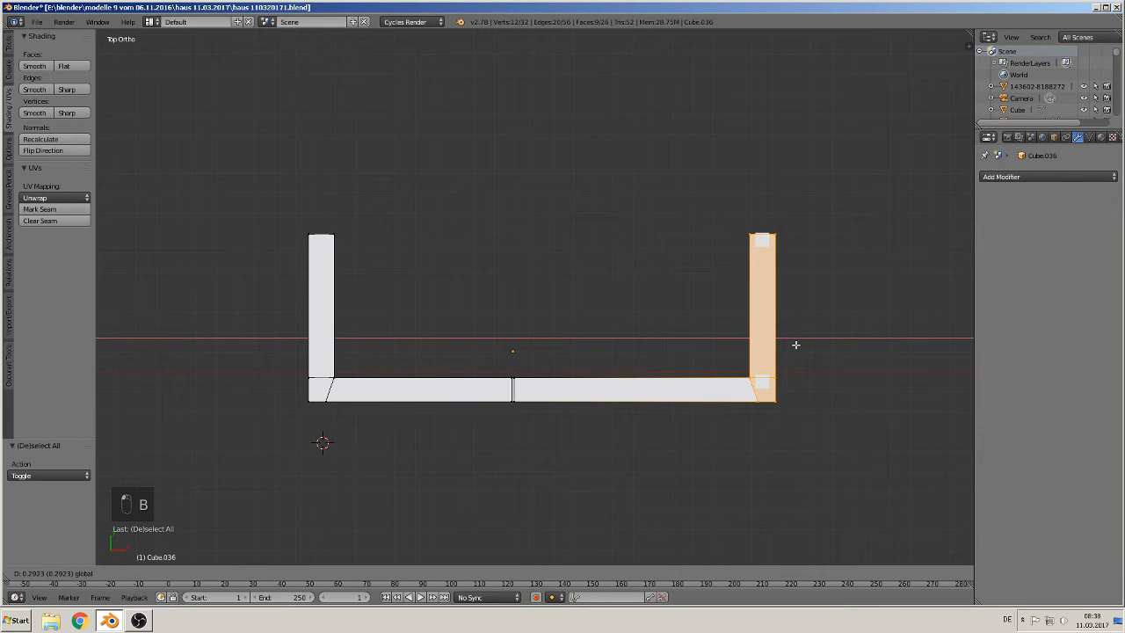
pyautogui.click(795, 344)
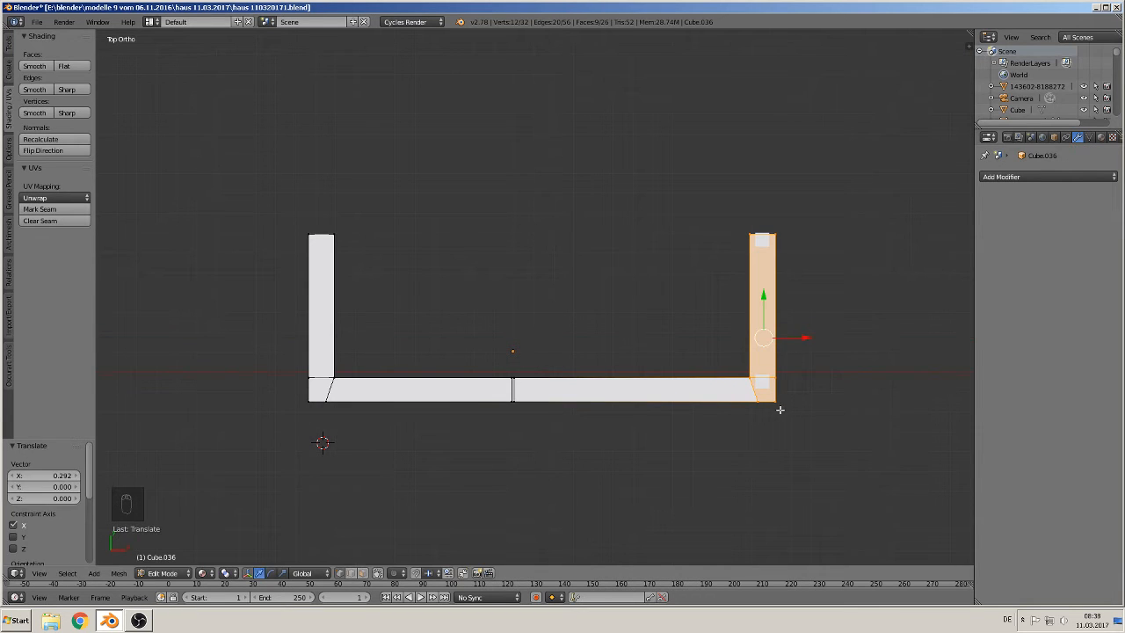
# Step: Select the balcony frame together with its side panels and posts and raise them about 0.39 along Z
pyautogui.press('Tab')
pyautogui.moveTo(769, 414); pyautogui.dragTo(563, 351, button='middle')
pyautogui.scroll(-3, 724, 365)
pyautogui.scroll(3, 562, 351)
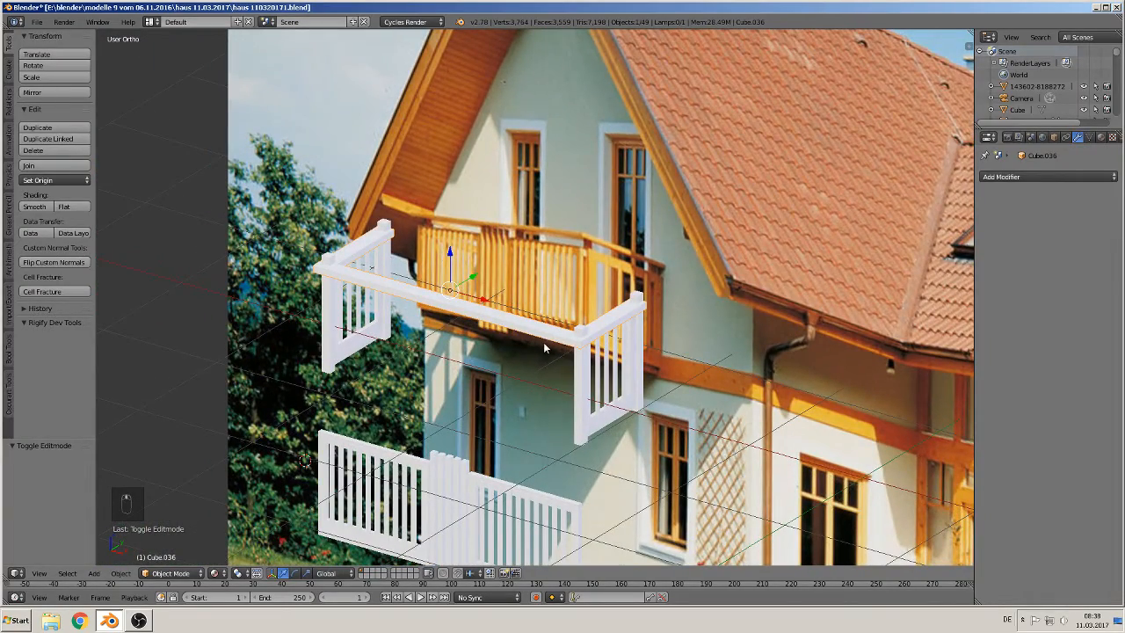
pyautogui.keyDown('shift'); pyautogui.moveTo(569, 354); pyautogui.dragTo(575, 317, button='middle'); pyautogui.keyUp('shift')
pyautogui.rightClick(588, 364)
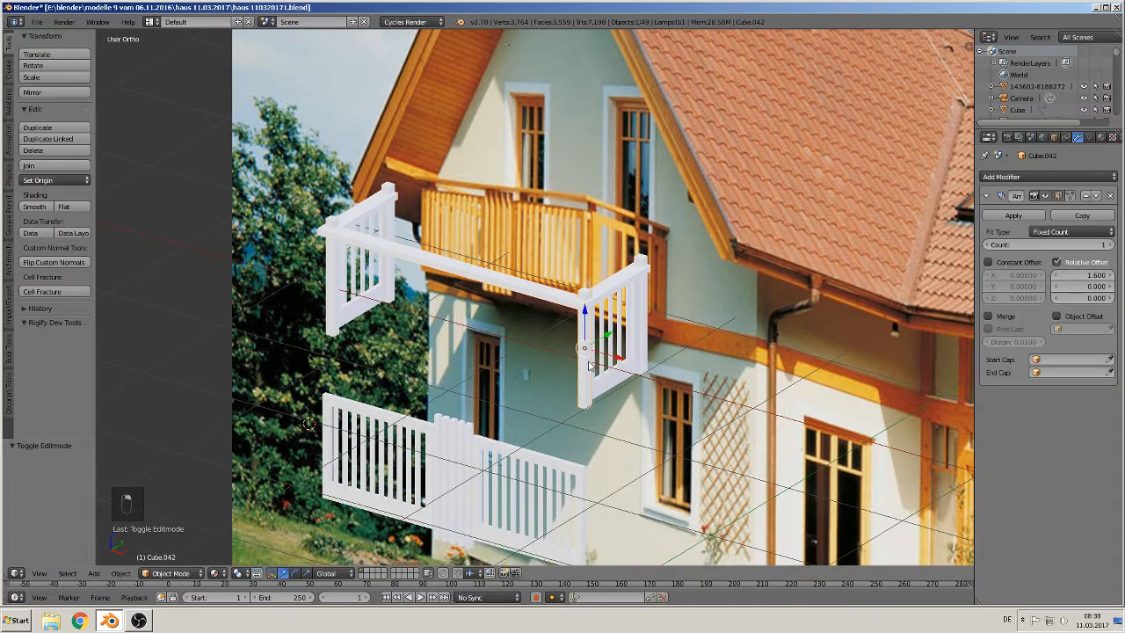
pyautogui.moveTo(605, 376); pyautogui.dragTo(657, 292, button='middle')
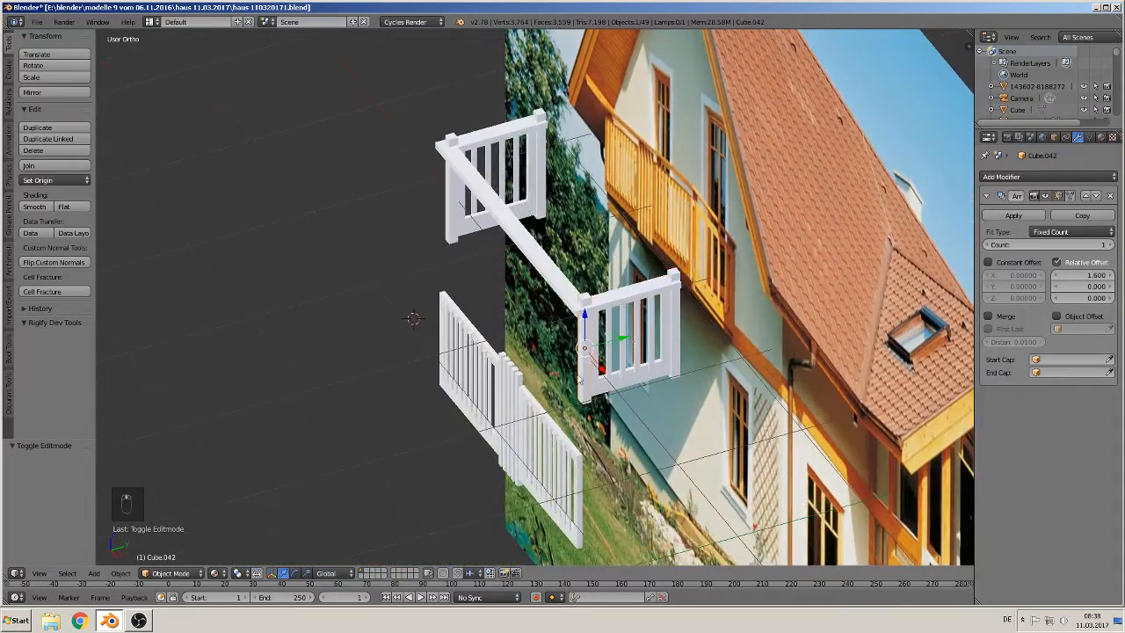
pyautogui.keyDown('shift'); pyautogui.rightClick(673, 281); pyautogui.keyUp('shift')
pyautogui.keyDown('shift'); pyautogui.rightClick(545, 118); pyautogui.keyUp('shift')
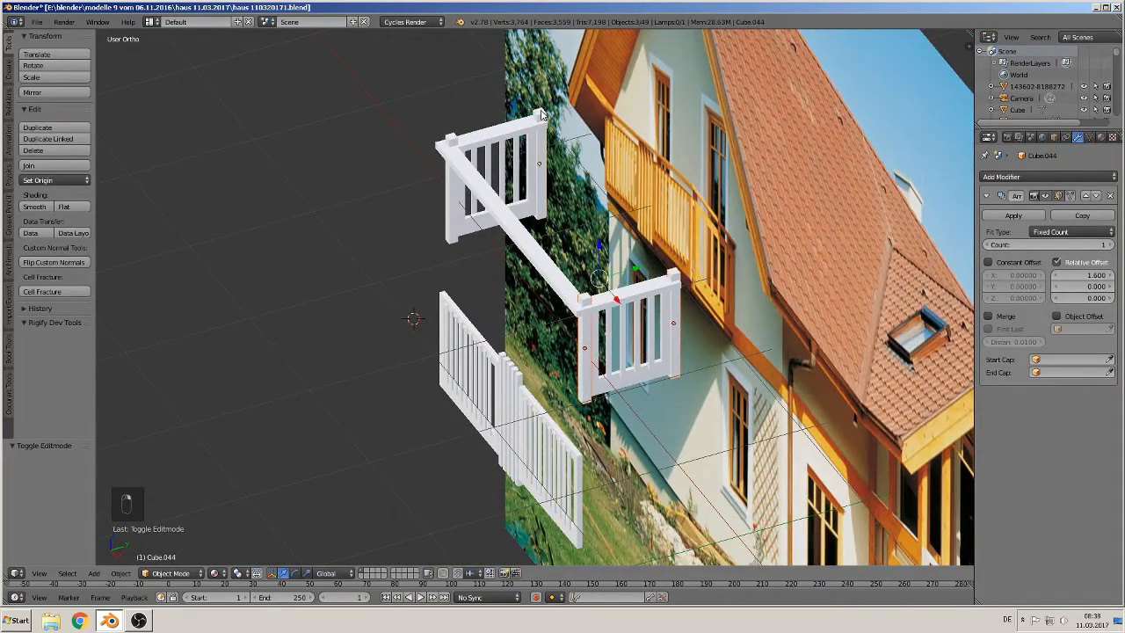
pyautogui.keyDown('shift'); pyautogui.rightClick(458, 138); pyautogui.keyUp('shift')
pyautogui.keyDown('shift'); pyautogui.rightClick(514, 156); pyautogui.keyUp('shift')
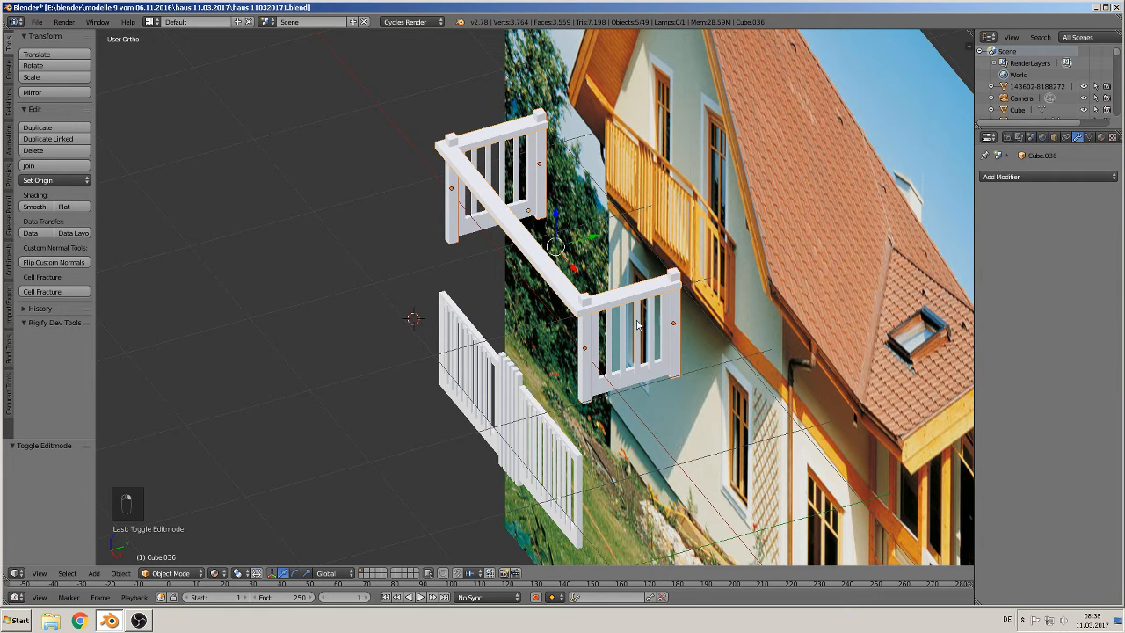
pyautogui.keyDown('shift'); pyautogui.rightClick(621, 381); pyautogui.keyUp('shift')
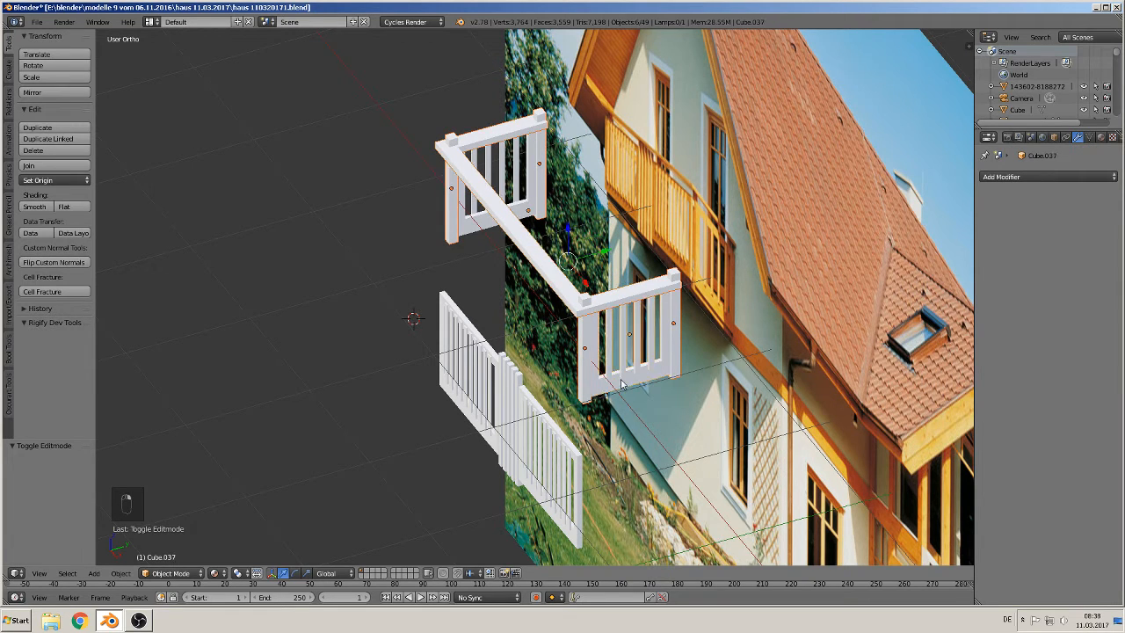
pyautogui.press('g')
pyautogui.press('z')
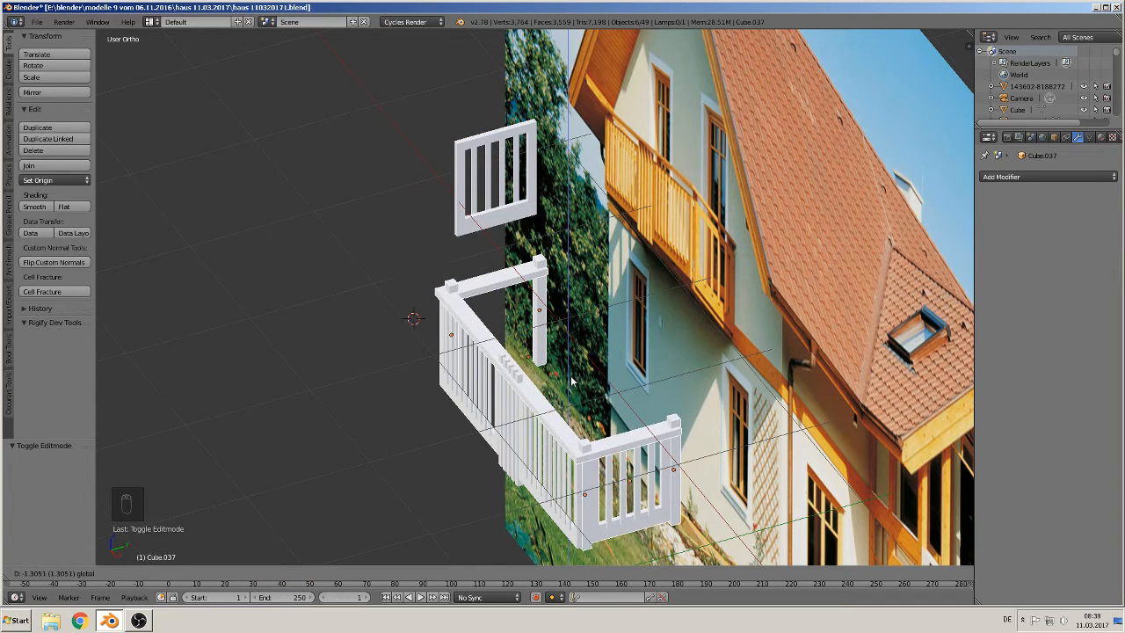
pyautogui.click(570, 375)
# Step: Lower the fence panel 1.394 along Z under the balcony frame
pyautogui.rightClick(504, 178)
pyautogui.moveTo(492, 140); pyautogui.dragTo(494, 298)
pyautogui.moveTo(555, 378); pyautogui.dragTo(352, 166, button='middle')
pyautogui.press('KP_1')
pyautogui.scroll(4, 518, 286)
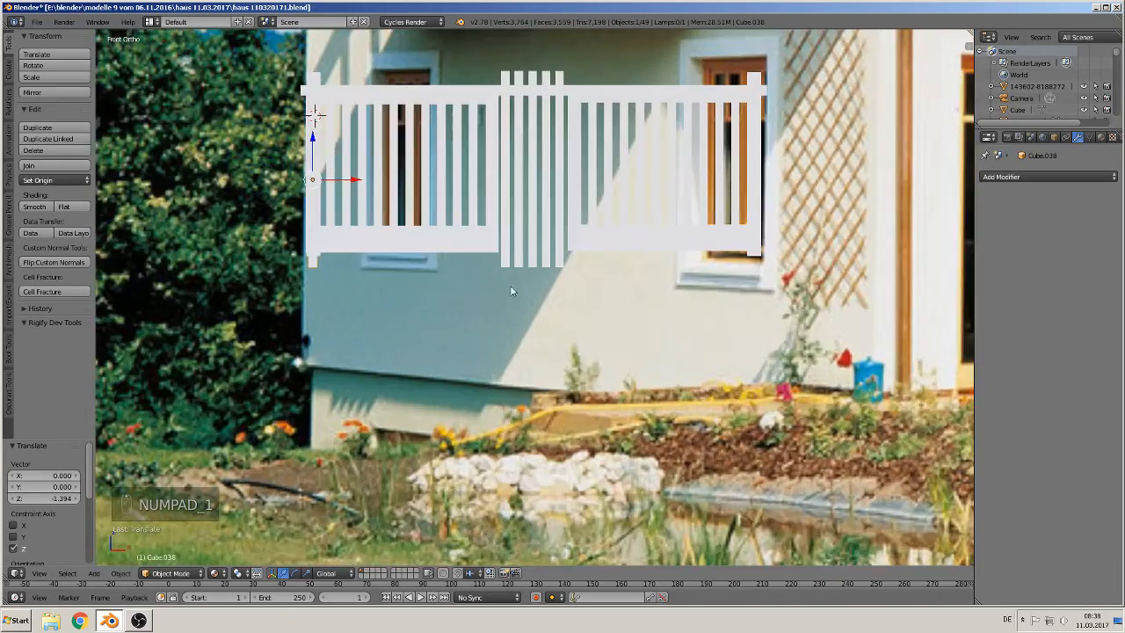
# Step: Raise the fence panel 0.060 along Z to align it with the balcony
pyautogui.moveTo(371, 279); pyautogui.dragTo(423, 289, button='middle')
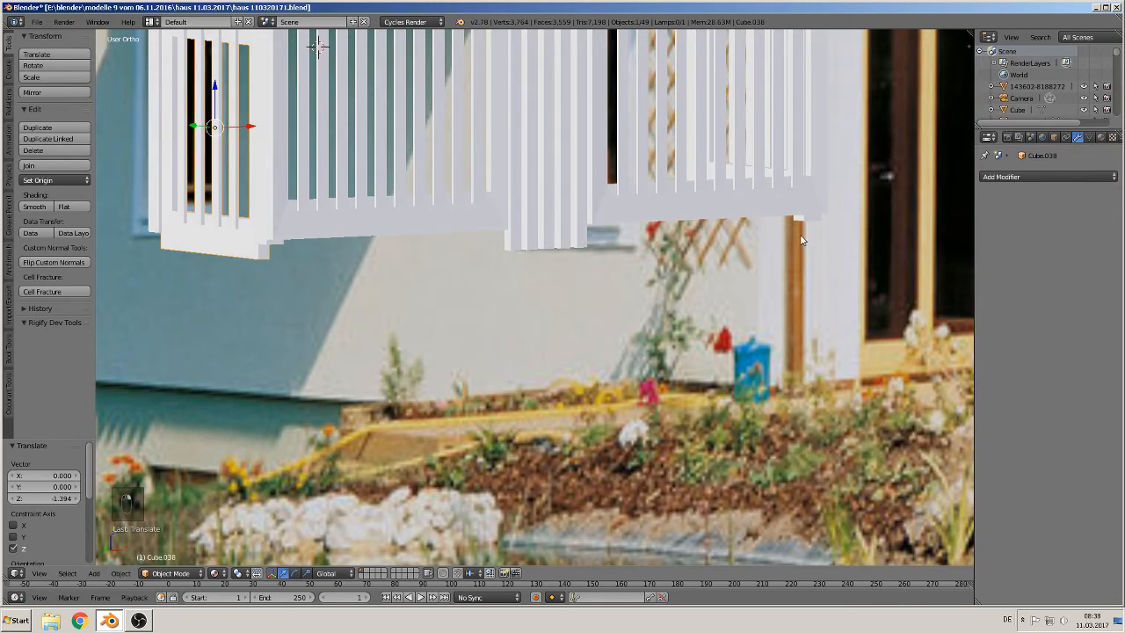
pyautogui.moveTo(800, 235); pyautogui.dragTo(794, 216, button='middle')
pyautogui.moveTo(457, 263); pyautogui.dragTo(499, 314, button='middle')
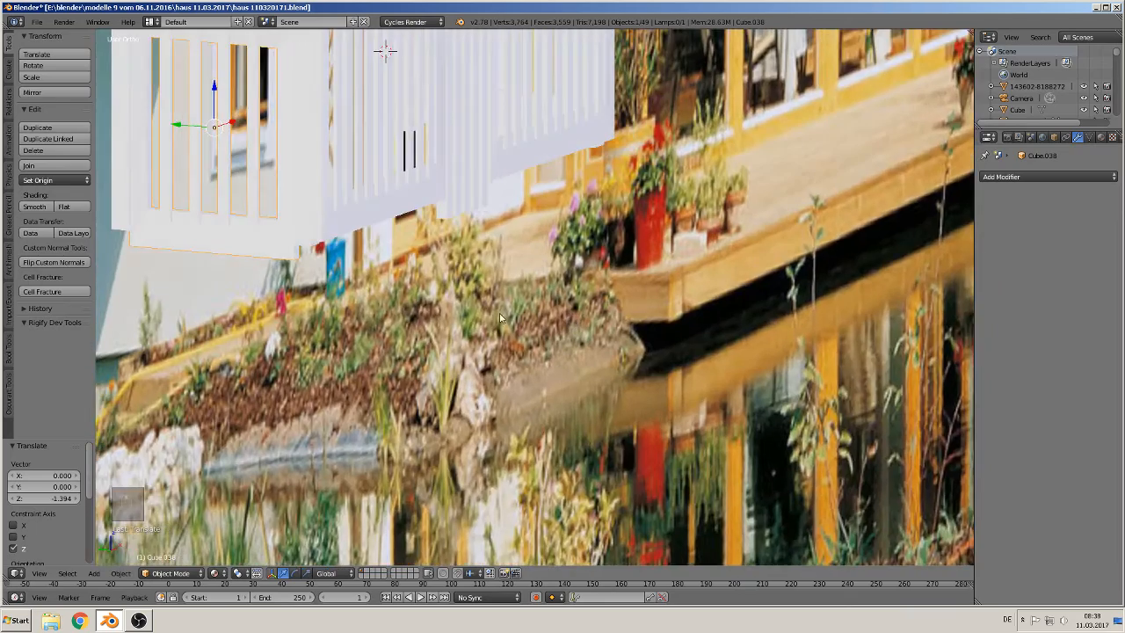
pyautogui.keyDown('shift'); pyautogui.moveTo(417, 266); pyautogui.dragTo(578, 411, button='middle'); pyautogui.keyUp('shift')
pyautogui.moveTo(374, 233); pyautogui.dragTo(374, 217)
pyautogui.moveTo(434, 262); pyautogui.dragTo(379, 245, button='middle')
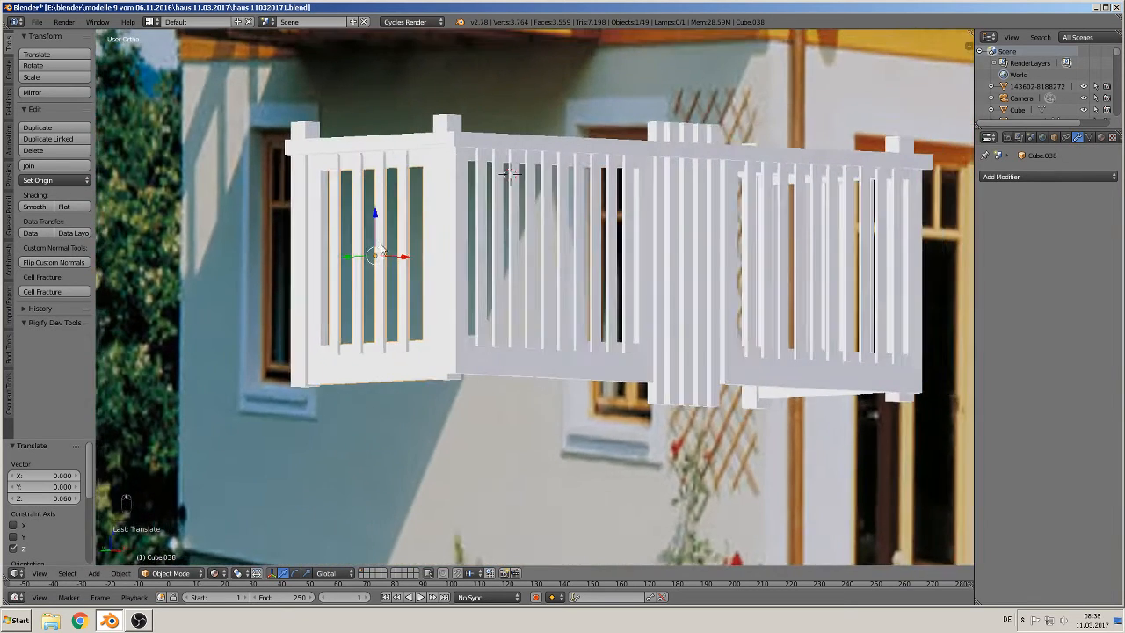
# Step: Adjust the right side panel's height by -0.007 along Z
pyautogui.scroll(2, 419, 276)
pyautogui.keyDown('shift'); pyautogui.moveTo(457, 319); pyautogui.dragTo(481, 263, button='middle'); pyautogui.keyUp('shift')
pyautogui.moveTo(328, 138); pyautogui.dragTo(331, 131)
pyautogui.scroll(-2, 411, 216)
pyautogui.moveTo(652, 255); pyautogui.dragTo(519, 273, button='middle')
pyautogui.moveTo(693, 322); pyautogui.dragTo(656, 326, button='middle')
pyautogui.moveTo(646, 382); pyautogui.dragTo(595, 424, button='middle')
pyautogui.scroll(2, 584, 491)
pyautogui.rightClick(550, 543)
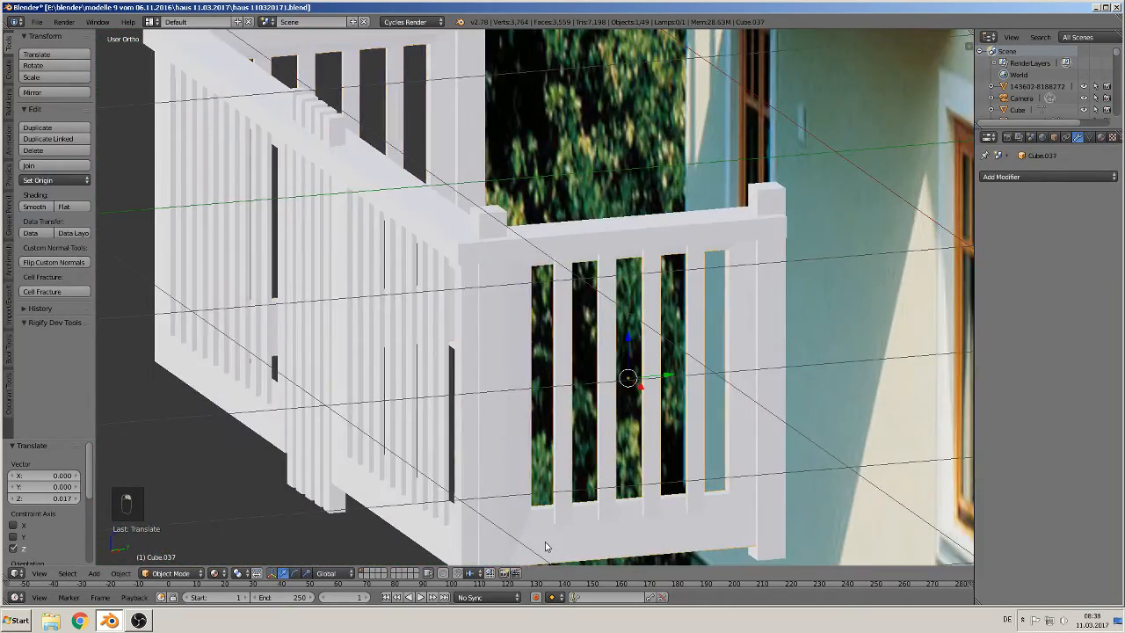
pyautogui.keyDown('shift'); pyautogui.moveTo(550, 543); pyautogui.dragTo(546, 389, button='middle'); pyautogui.keyUp('shift')
pyautogui.moveTo(623, 189); pyautogui.dragTo(625, 192)
pyautogui.keyDown('shift'); pyautogui.moveTo(502, 173); pyautogui.dragTo(525, 270, button='middle'); pyautogui.keyUp('shift')
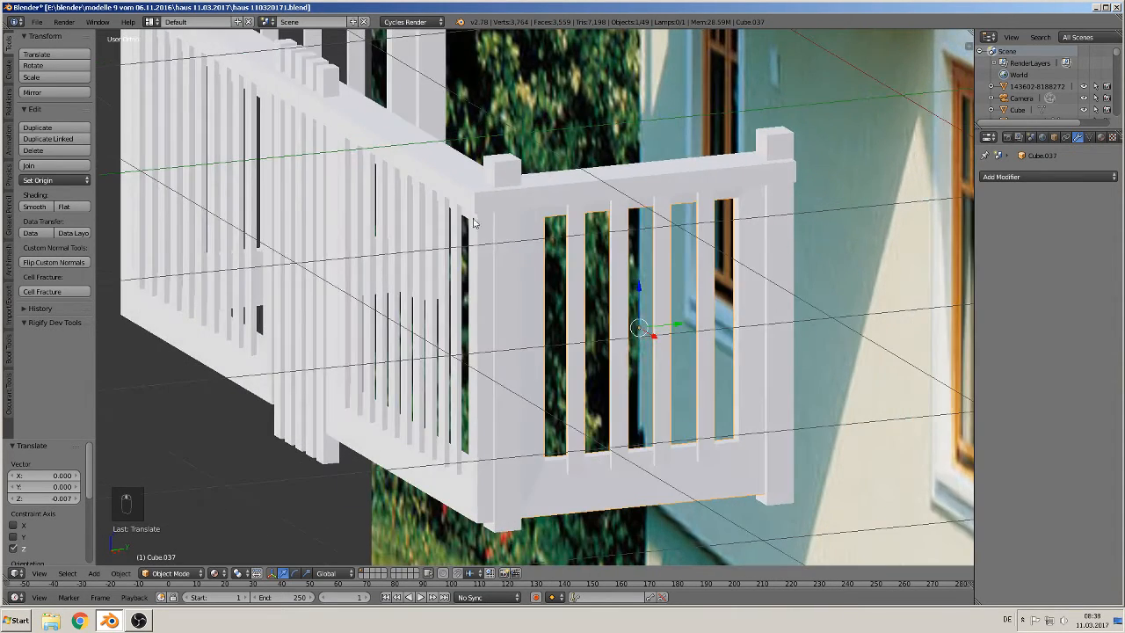
# Step: Raise the balcony frame 0.080 along Z to sit on the railing
pyautogui.rightClick(468, 196)
pyautogui.scroll(-2, 465, 201)
pyautogui.moveTo(413, 107); pyautogui.dragTo(411, 84)
pyautogui.moveTo(430, 128); pyautogui.dragTo(505, 254, button='middle')
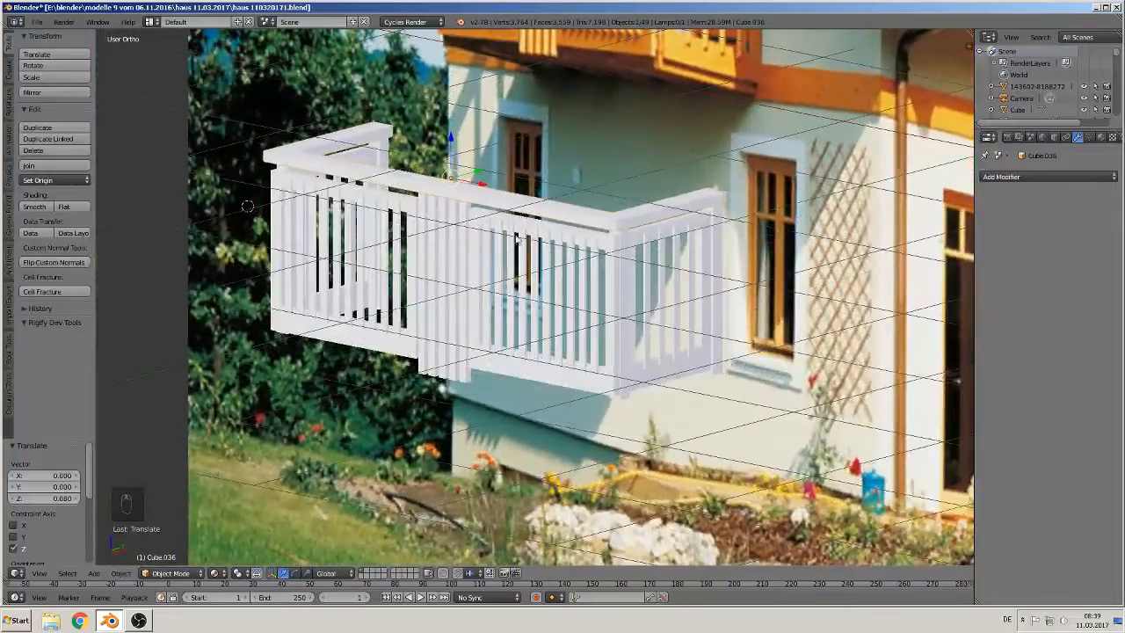
# Step: Switch to the top view, deselect everything and add a new cube for the balcony floor
pyautogui.press('KP_1')
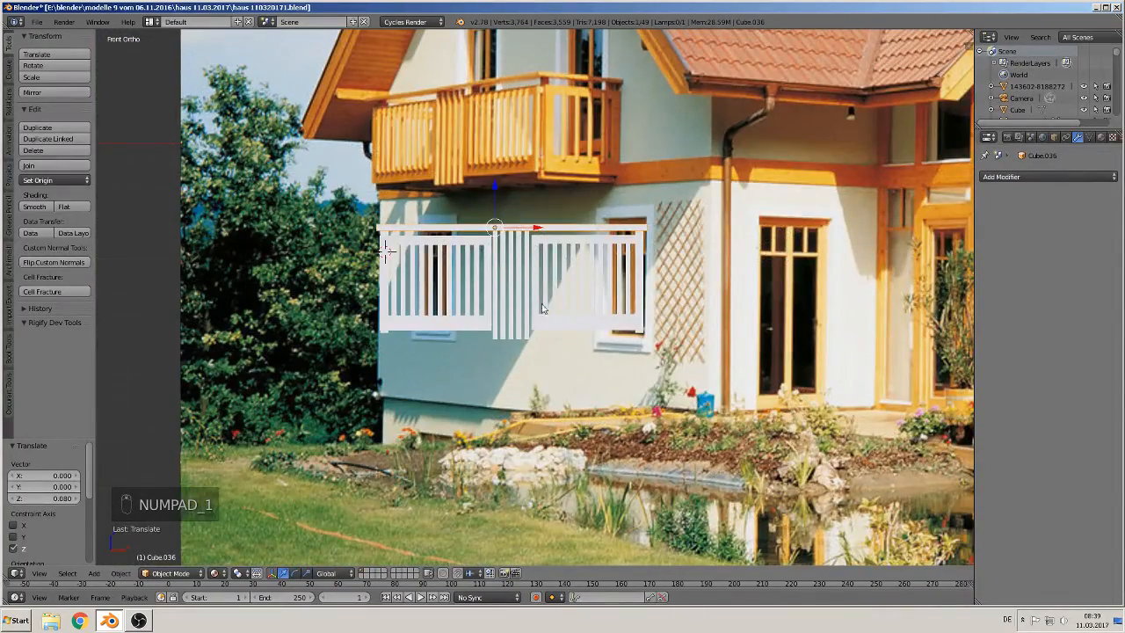
pyautogui.moveTo(542, 372); pyautogui.dragTo(516, 441, button='middle')
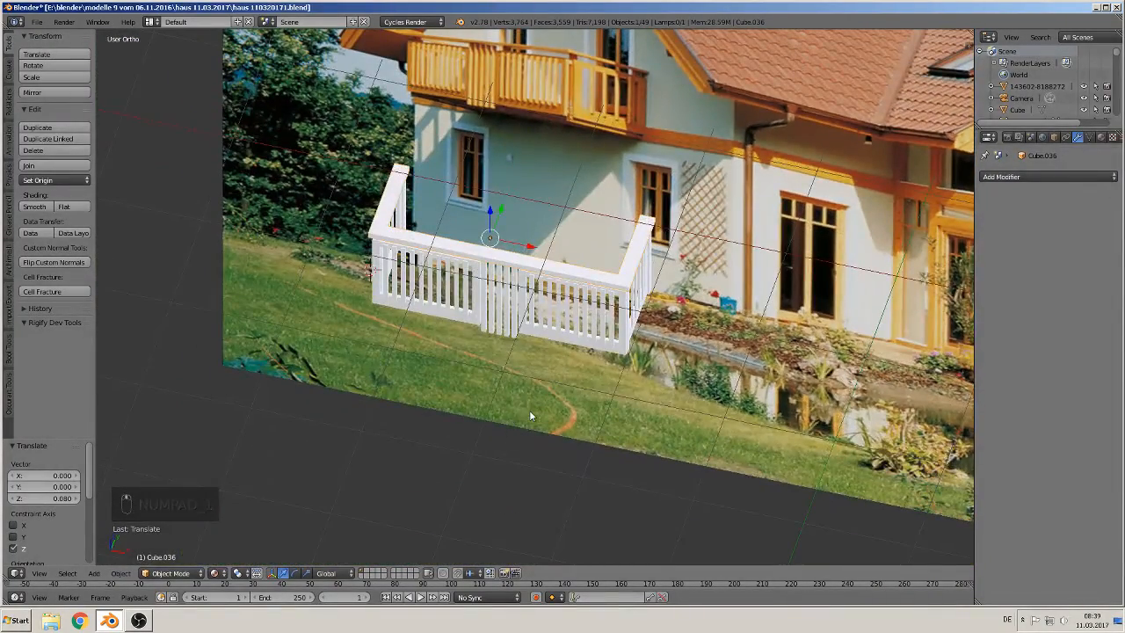
pyautogui.press('KP_7')
pyautogui.press('a')
pyautogui.press('a')
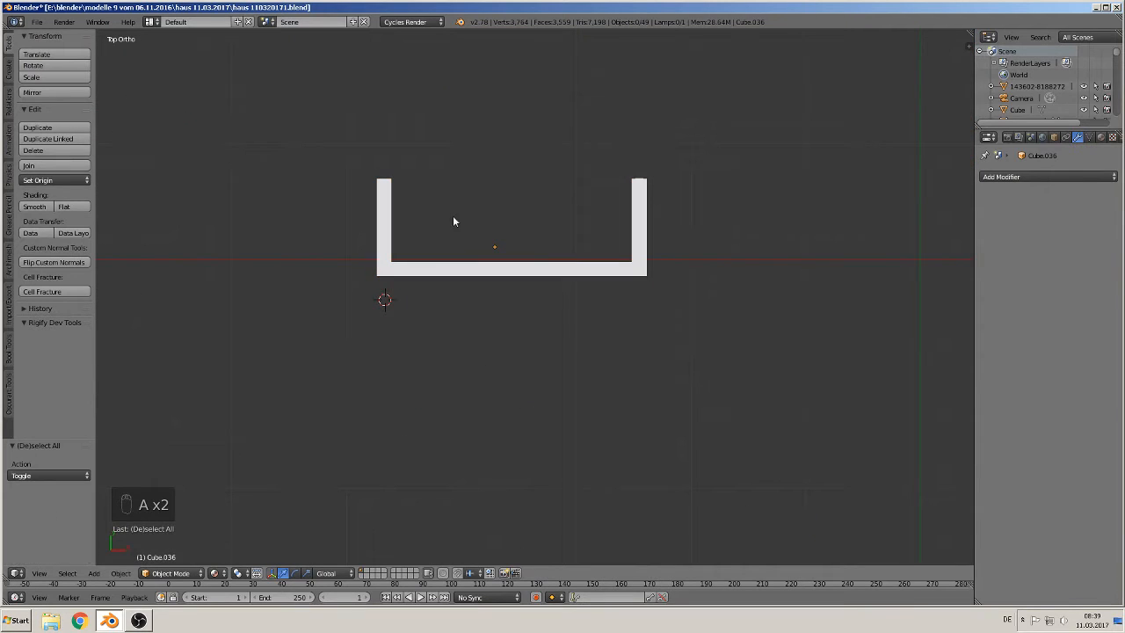
pyautogui.click(93, 573)
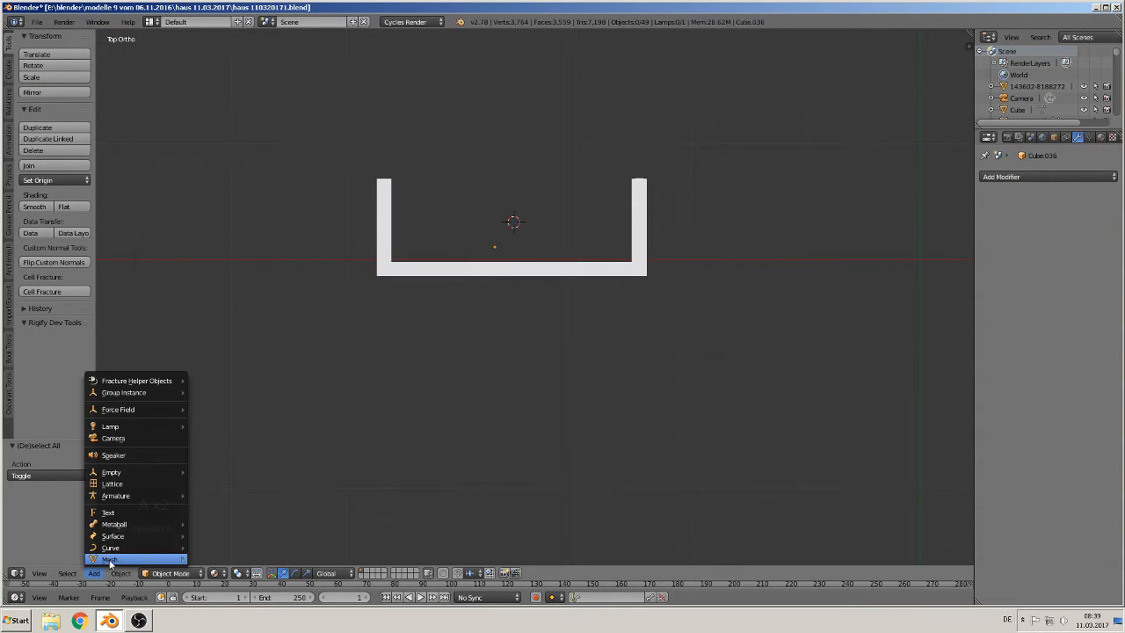
pyautogui.moveTo(109, 559)
pyautogui.click(231, 281)
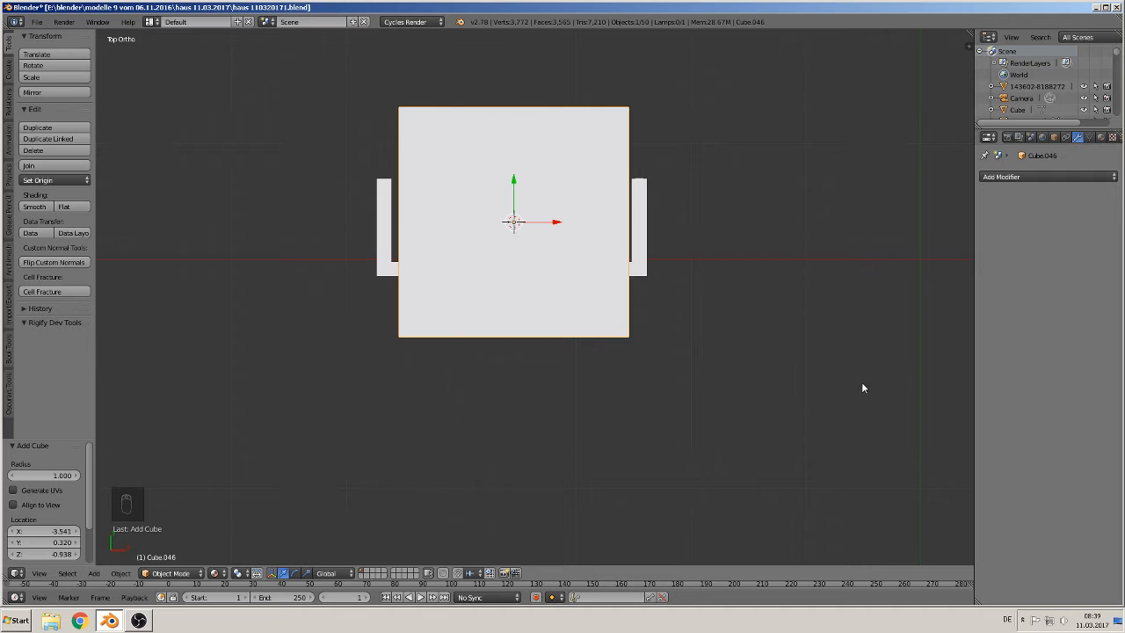
# Step: Scale the new cube 0.425 along Y and 1.143 along X to cover the railing outline
pyautogui.press('s')
pyautogui.press('y')
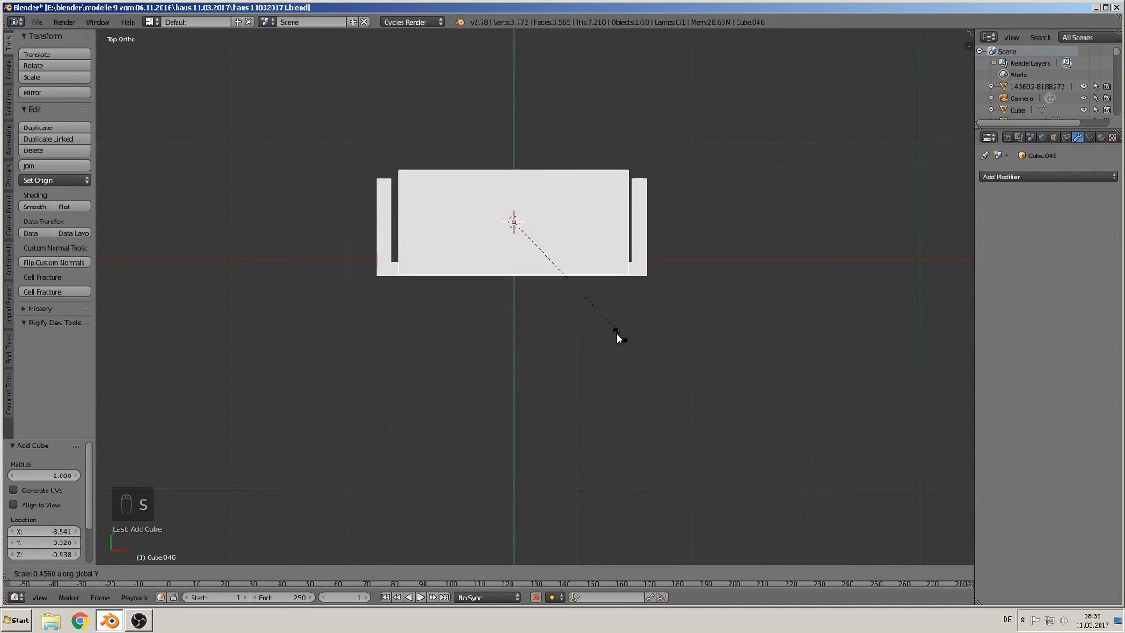
pyautogui.click(611, 329)
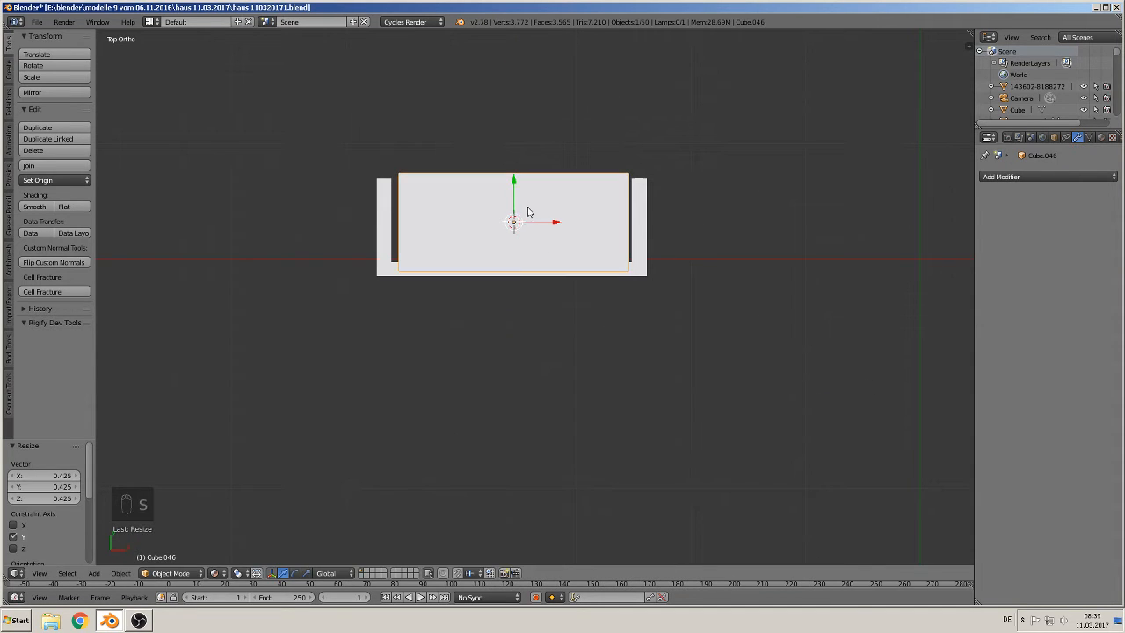
pyautogui.moveTo(514, 197); pyautogui.dragTo(512, 194)
pyautogui.press('s')
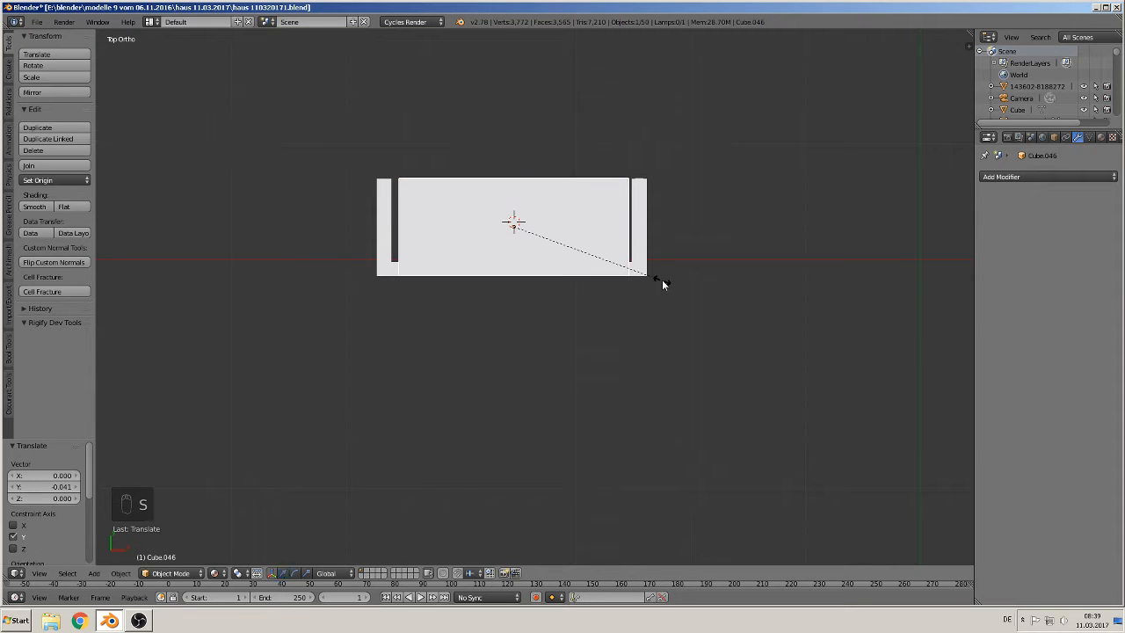
pyautogui.press('x')
pyautogui.click(678, 285)
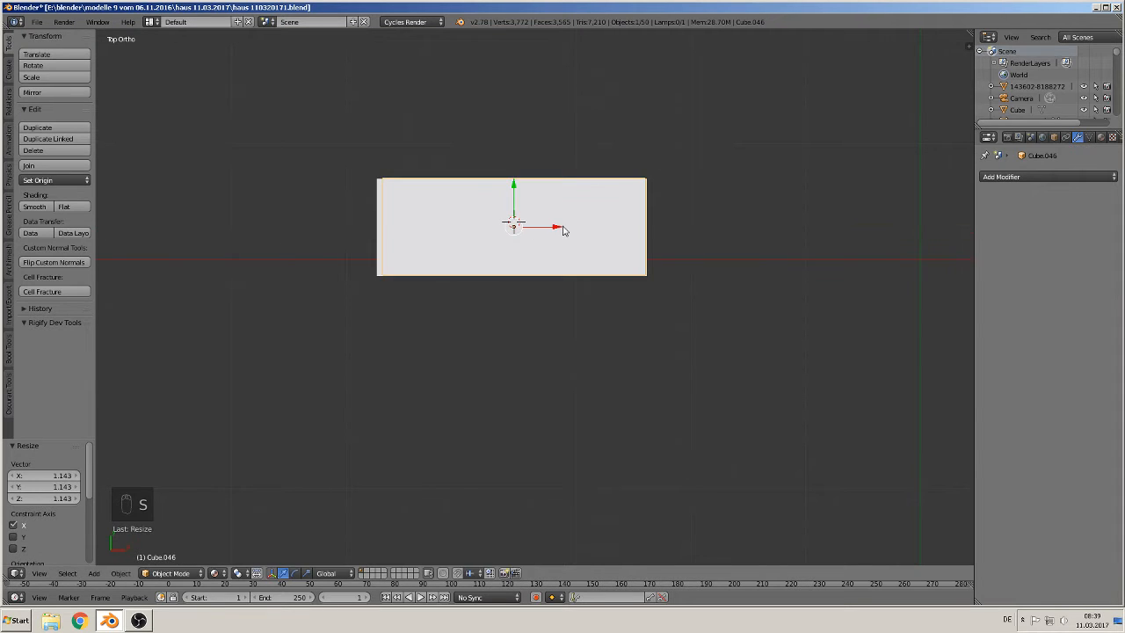
pyautogui.moveTo(566, 231)
pyautogui.mouseDown()
pyautogui.moveTo(554, 230)
pyautogui.moveTo(568, 239)
pyautogui.mouseUp()
# Step: Scale the cube 1.022 along X and flatten it to 0.024 along Z into a floor slab
pyautogui.press('s')
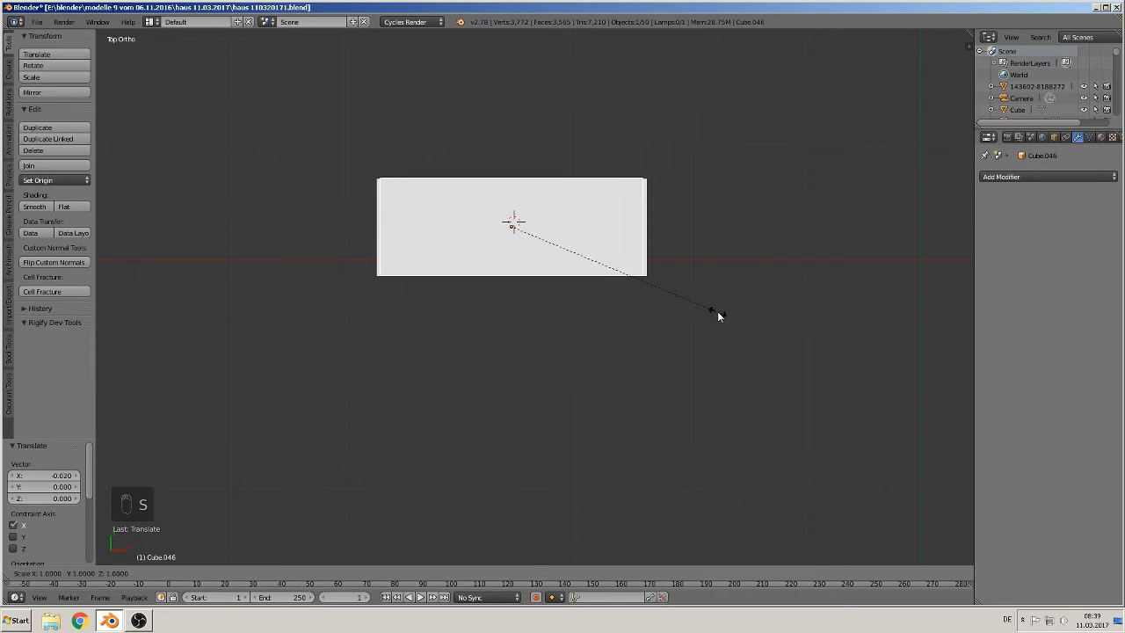
pyautogui.press('x')
pyautogui.click(723, 309)
pyautogui.moveTo(674, 323); pyautogui.dragTo(707, 414, button='middle')
pyautogui.press('s')
pyautogui.press('z')
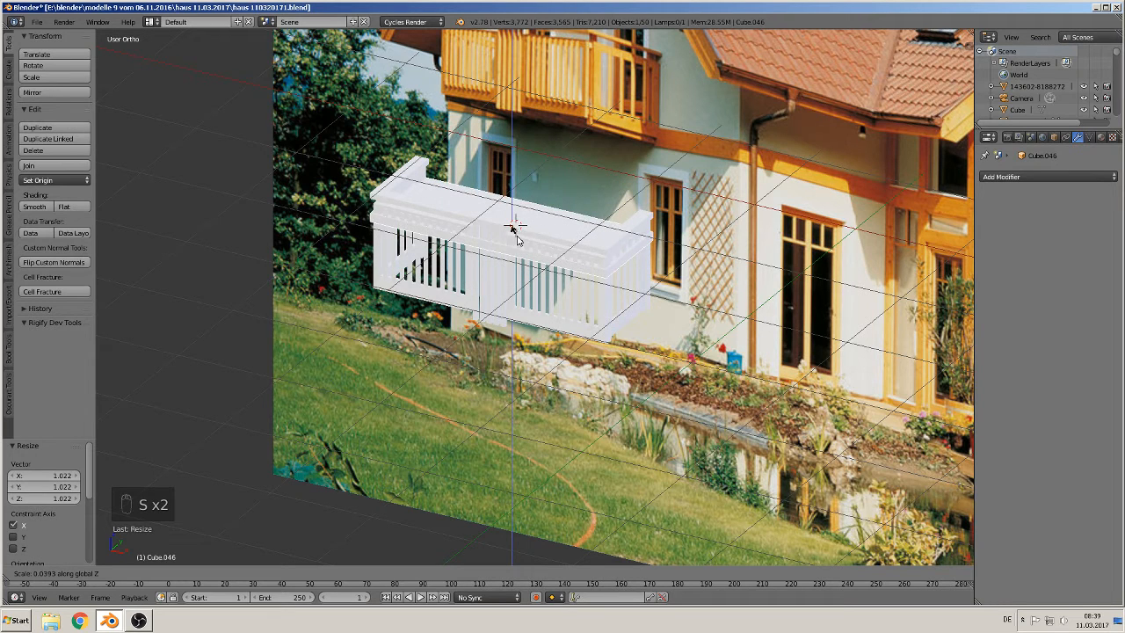
pyautogui.click(514, 234)
# Step: Lower the floor slab along Z by 0.671 and 0.031 to sit under the railing
pyautogui.press('g')
pyautogui.press('z')
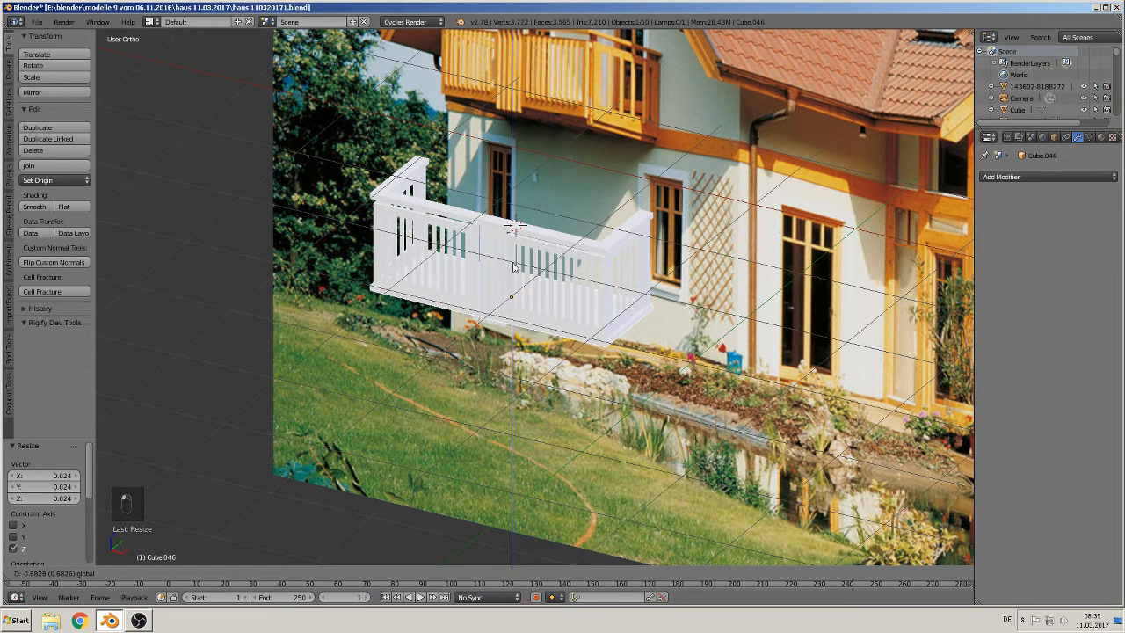
pyautogui.click(512, 266)
pyautogui.scroll(5, 514, 266)
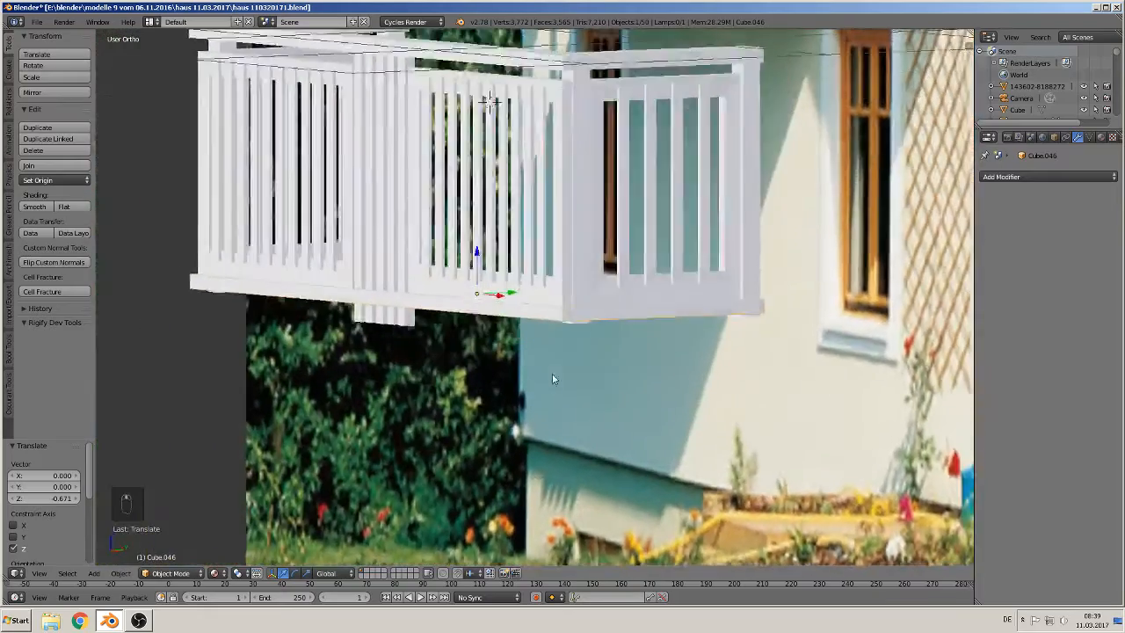
pyautogui.press('g')
pyautogui.press('z')
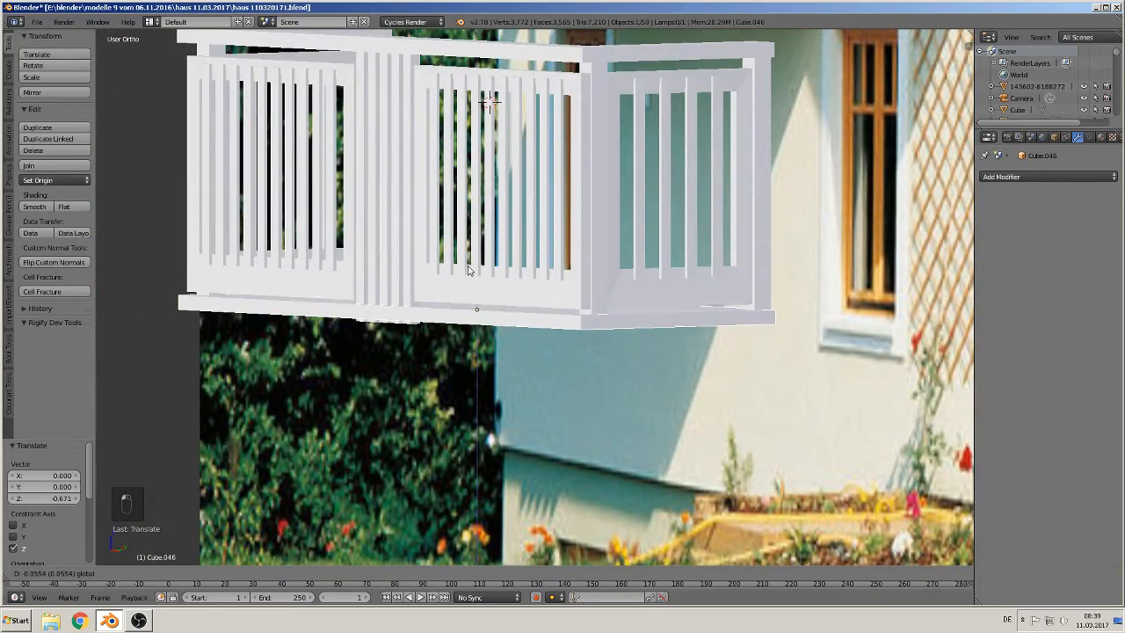
pyautogui.click(469, 263)
pyautogui.moveTo(469, 264); pyautogui.dragTo(493, 332, button='middle')
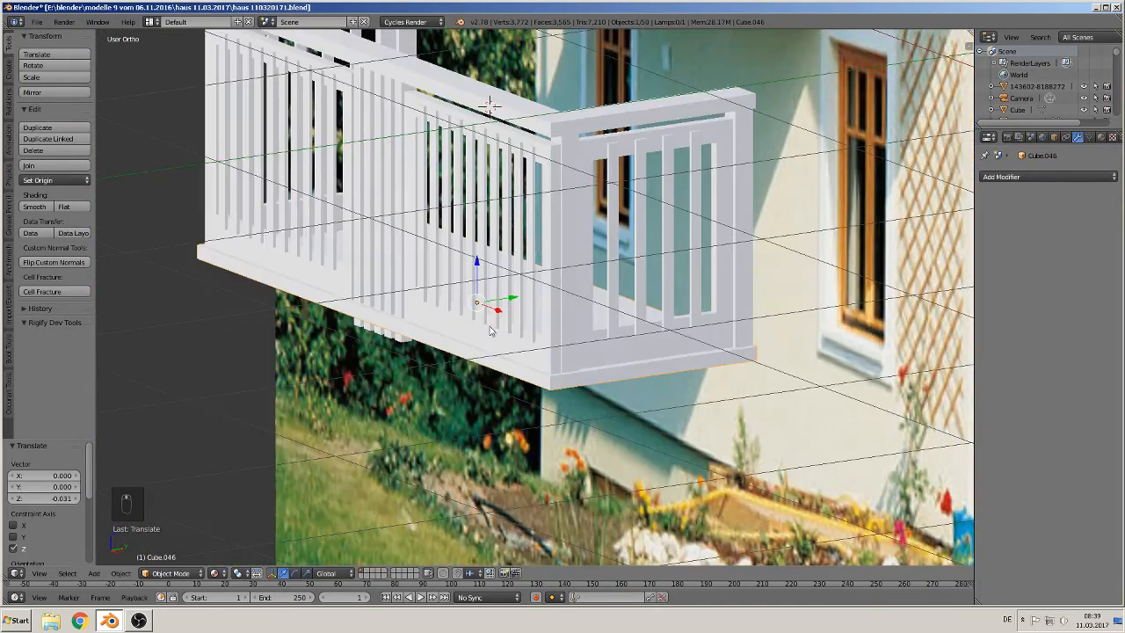
# Step: Shift the floor slab 0.049 along Y
pyautogui.press('g')
pyautogui.press('x')
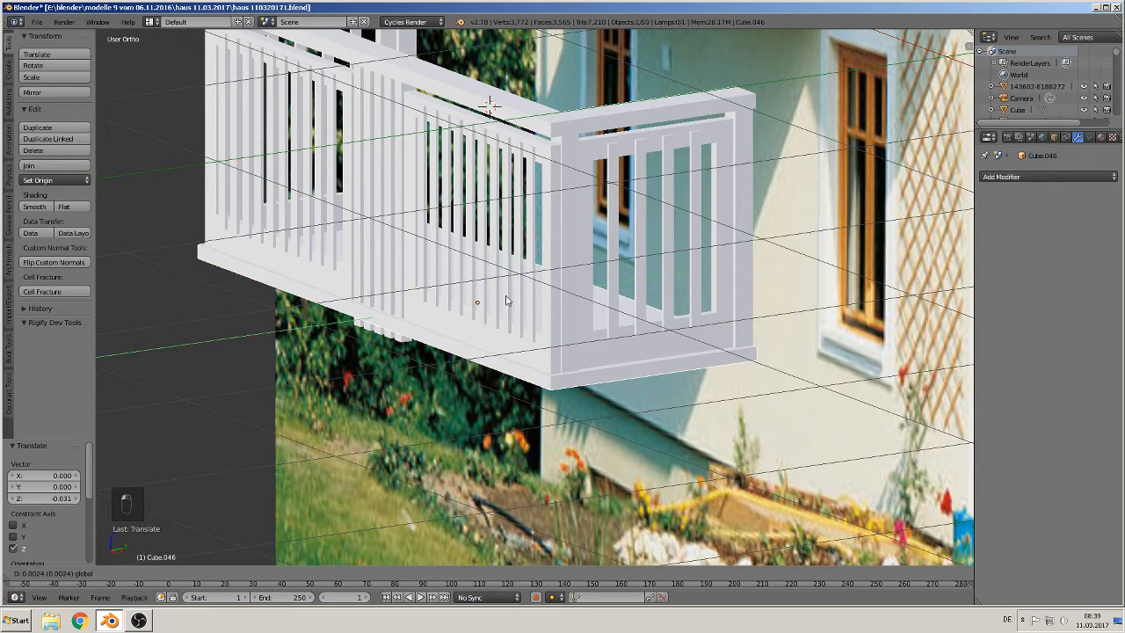
pyautogui.moveTo(517, 292); pyautogui.dragTo(515, 293)
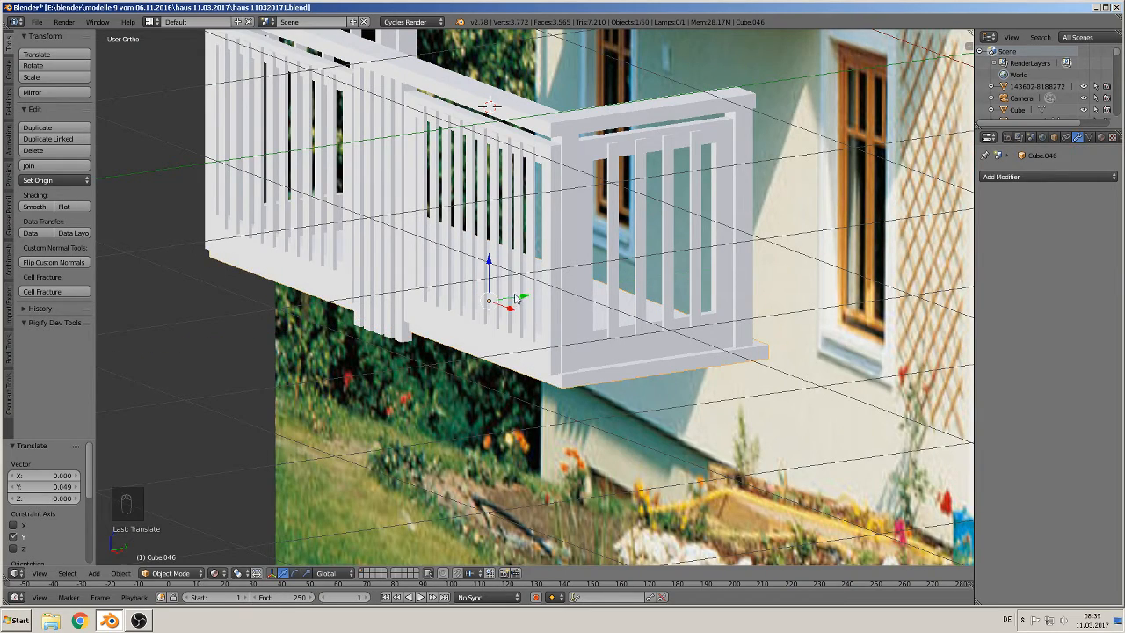
# Step: Inspect the balcony slab and railing from several angles and return to the front view
pyautogui.moveTo(509, 338); pyautogui.dragTo(555, 339, button='middle')
pyautogui.scroll(-4, 555, 339)
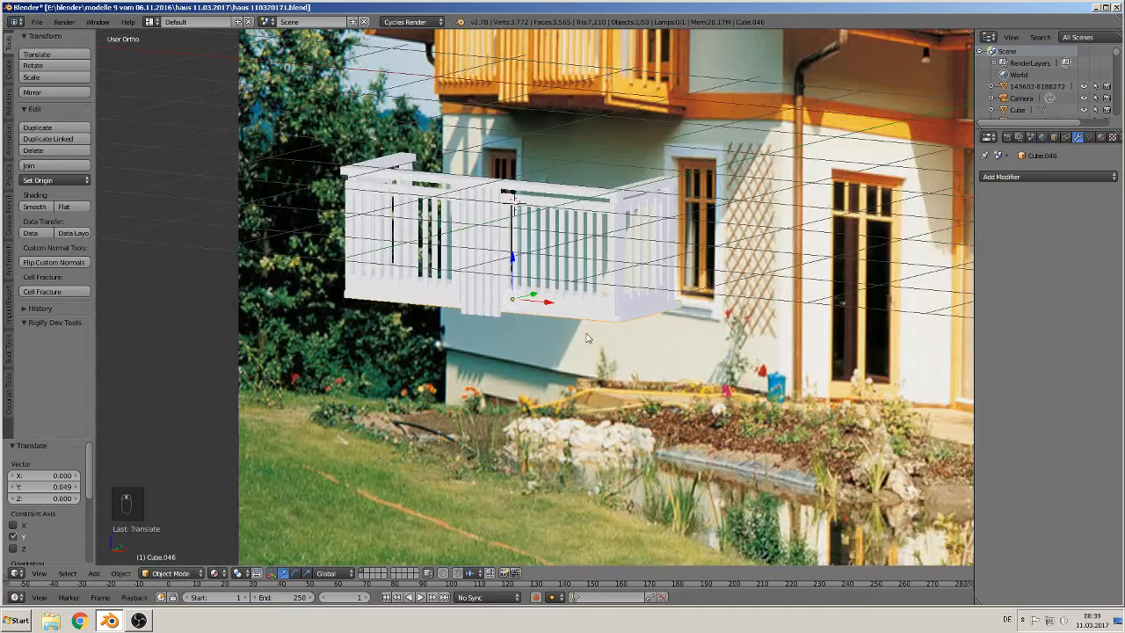
pyautogui.keyDown('shift'); pyautogui.moveTo(643, 145); pyautogui.dragTo(620, 331, button='middle'); pyautogui.keyUp('shift')
pyautogui.scroll(2, 548, 337)
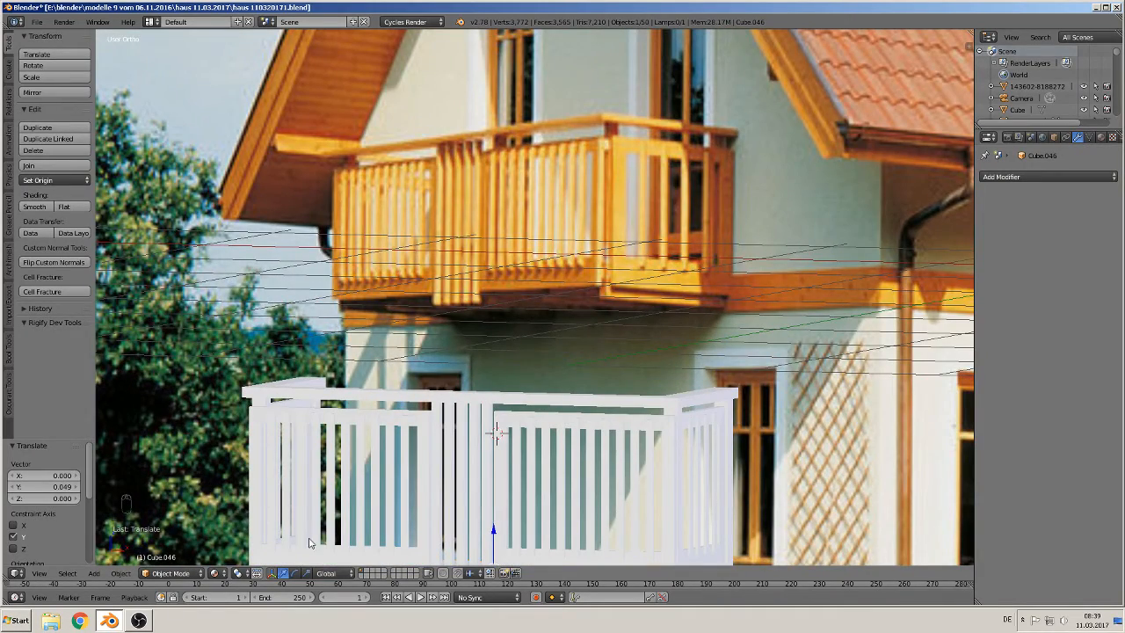
pyautogui.keyDown('shift'); pyautogui.moveTo(555, 304); pyautogui.dragTo(608, 155, button='middle'); pyautogui.keyUp('shift')
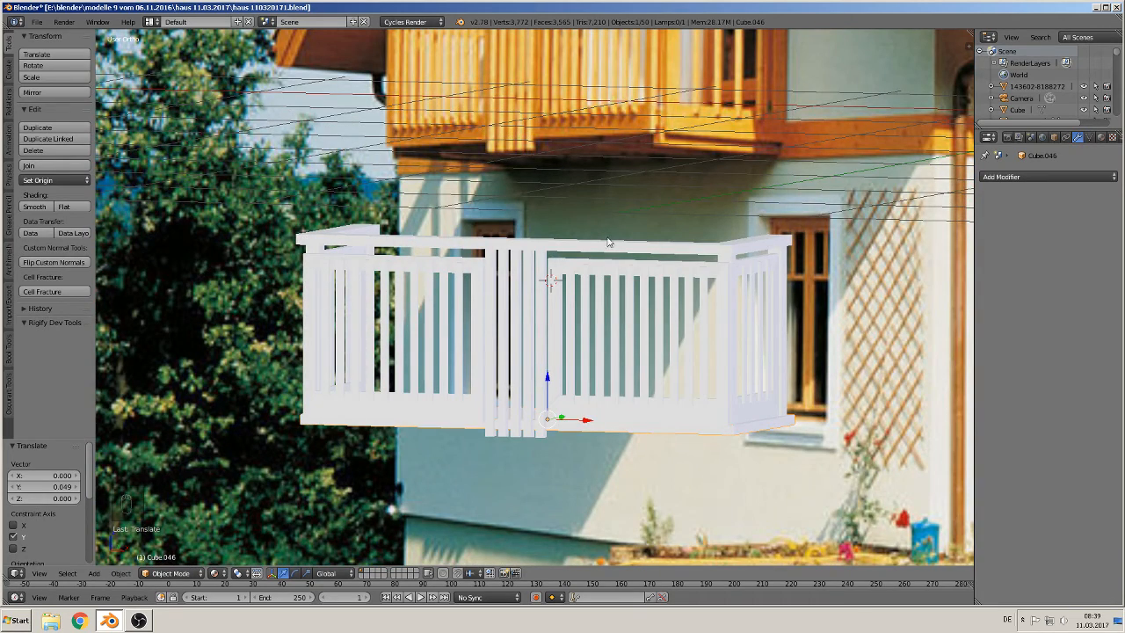
pyautogui.scroll(-3, 489, 373)
pyautogui.press('a')
pyautogui.moveTo(520, 403)
pyautogui.mouseDown(button='middle')
pyautogui.moveTo(488, 425)
pyautogui.moveTo(521, 401)
pyautogui.mouseUp(button='middle')
pyautogui.scroll(1, 488, 420)
pyautogui.rightClick(473, 399)
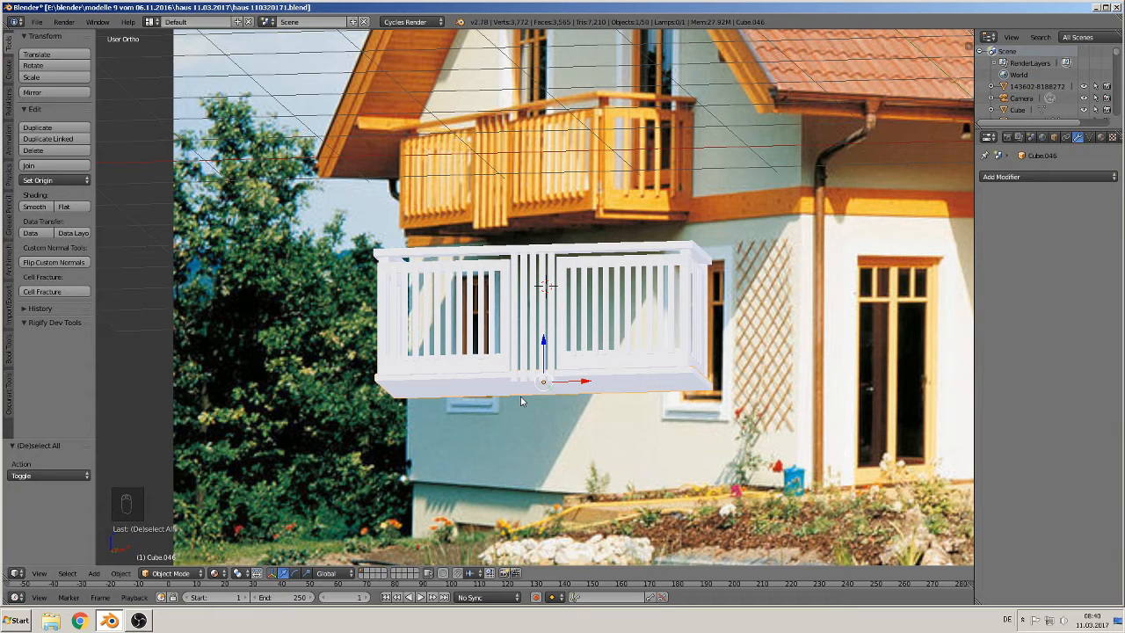
pyautogui.press('a')
pyautogui.press('KP_1')
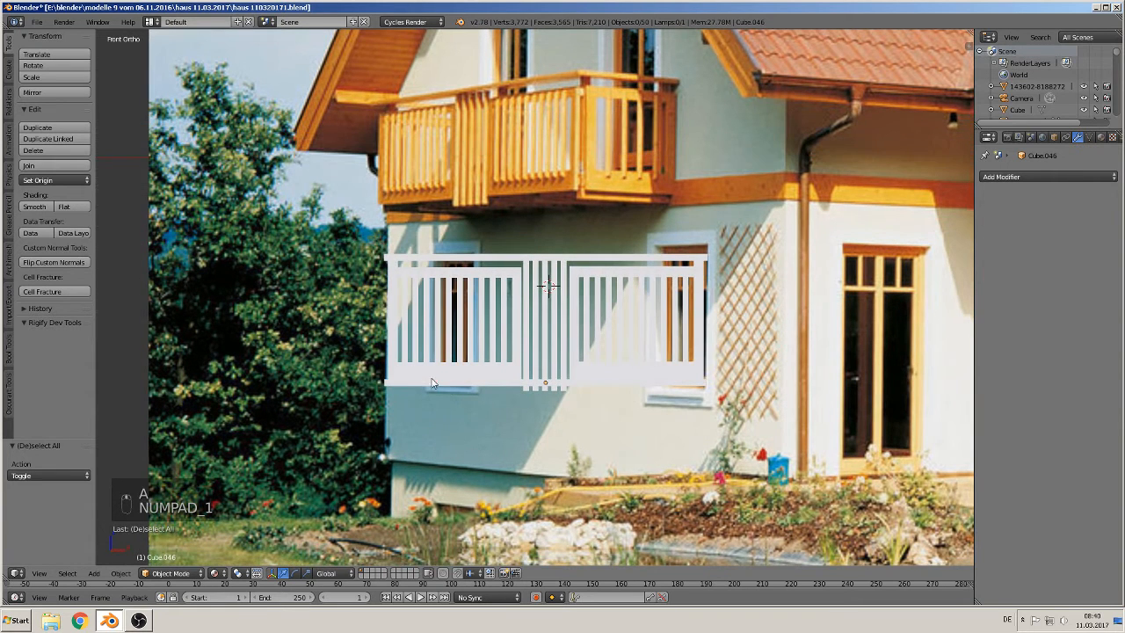
# Step: Place the 3D cursor at the slab's lower left corner and add a new cube there
pyautogui.click(431, 380)
pyautogui.click(93, 573)
pyautogui.moveTo(121, 426)
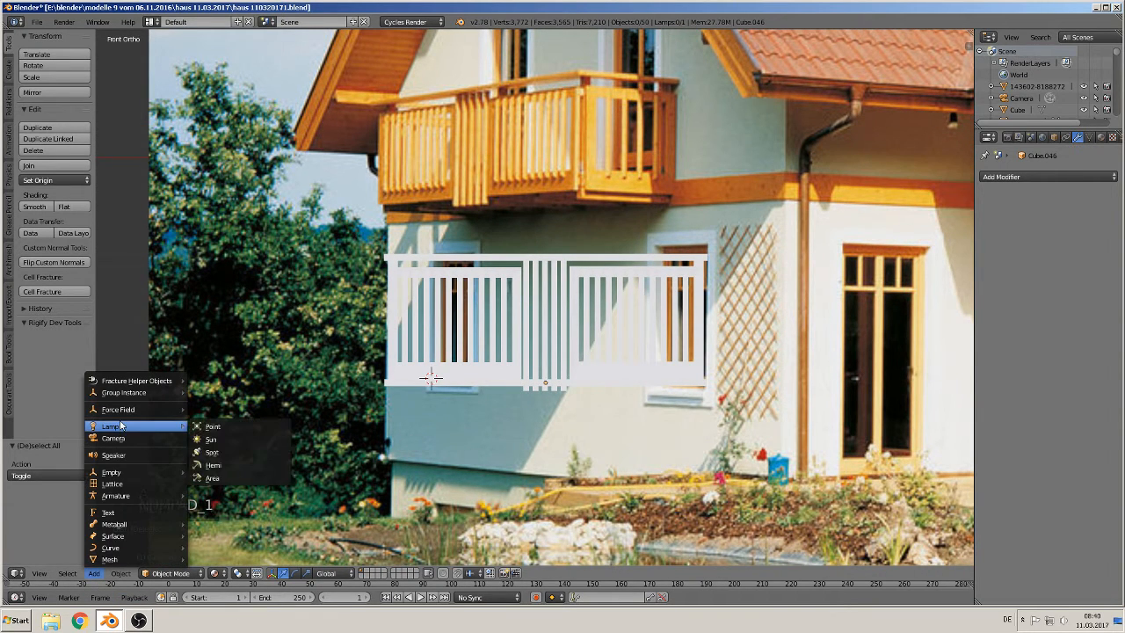
pyautogui.moveTo(125, 562)
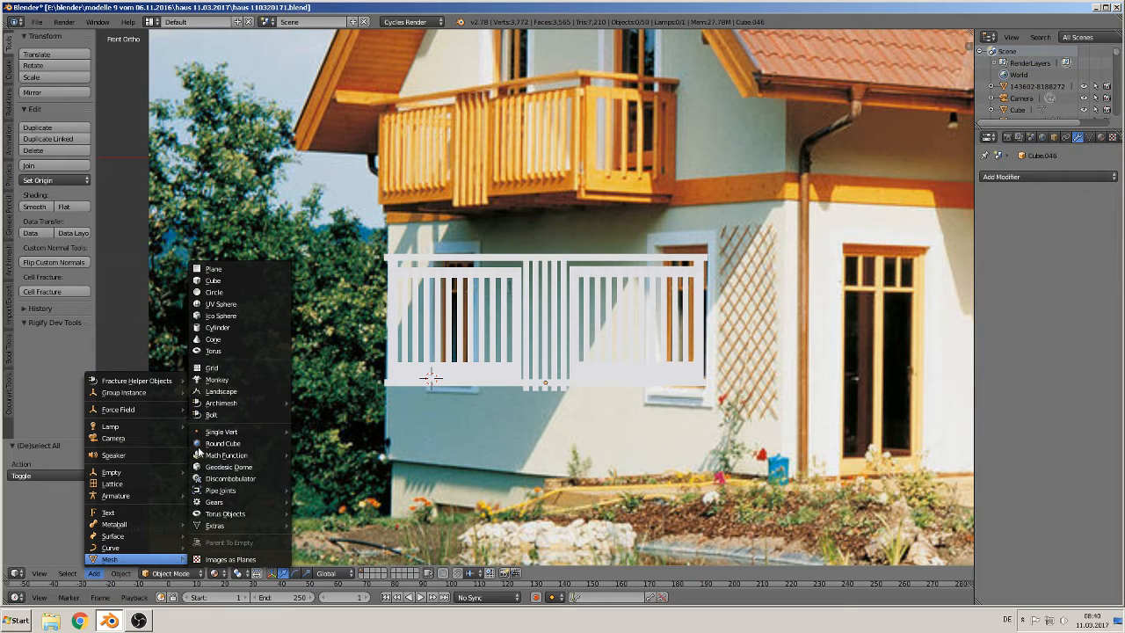
pyautogui.click(237, 280)
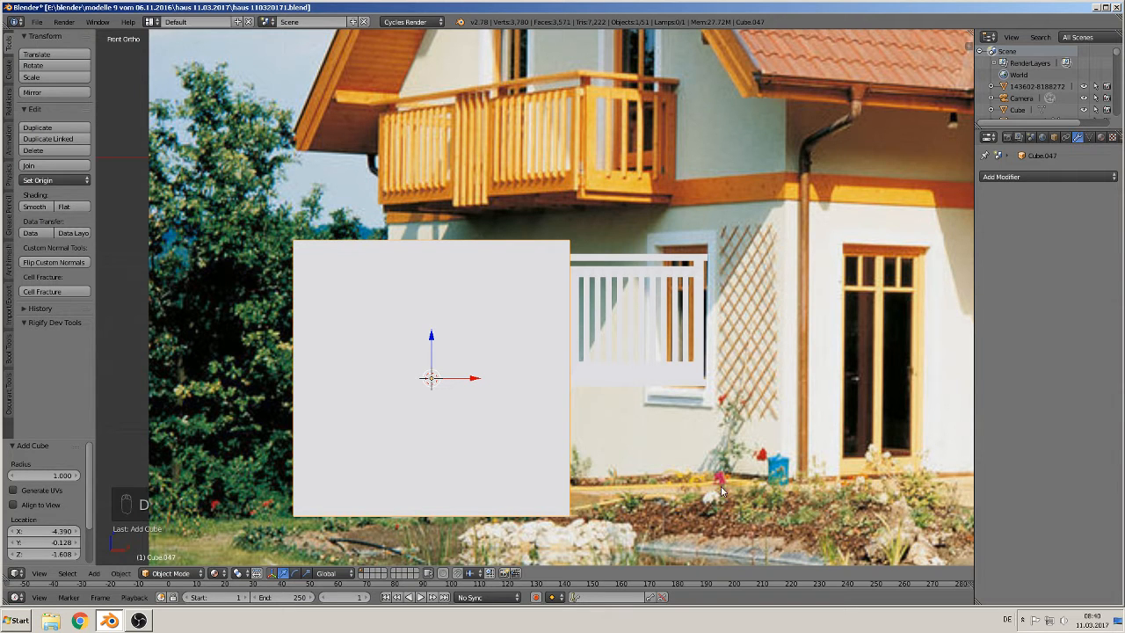
# Step: Shrink the new cube by 0.0675 and 0.625 and move it 0.170 along X to the slab corner
pyautogui.press('s')
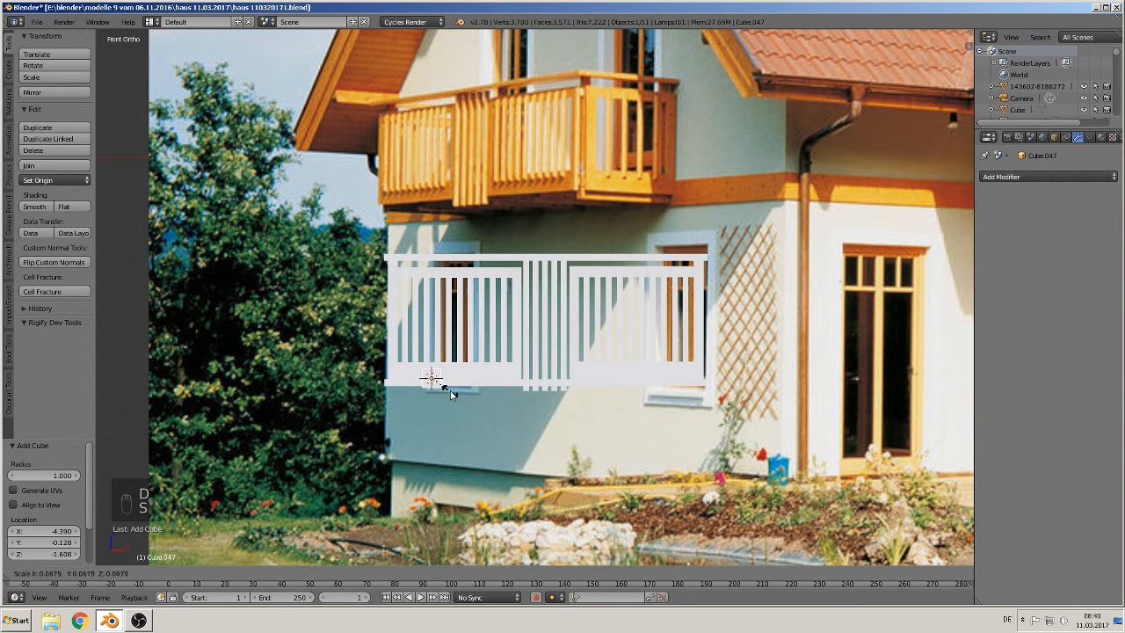
pyautogui.click(450, 390)
pyautogui.press('s')
pyautogui.click(470, 404)
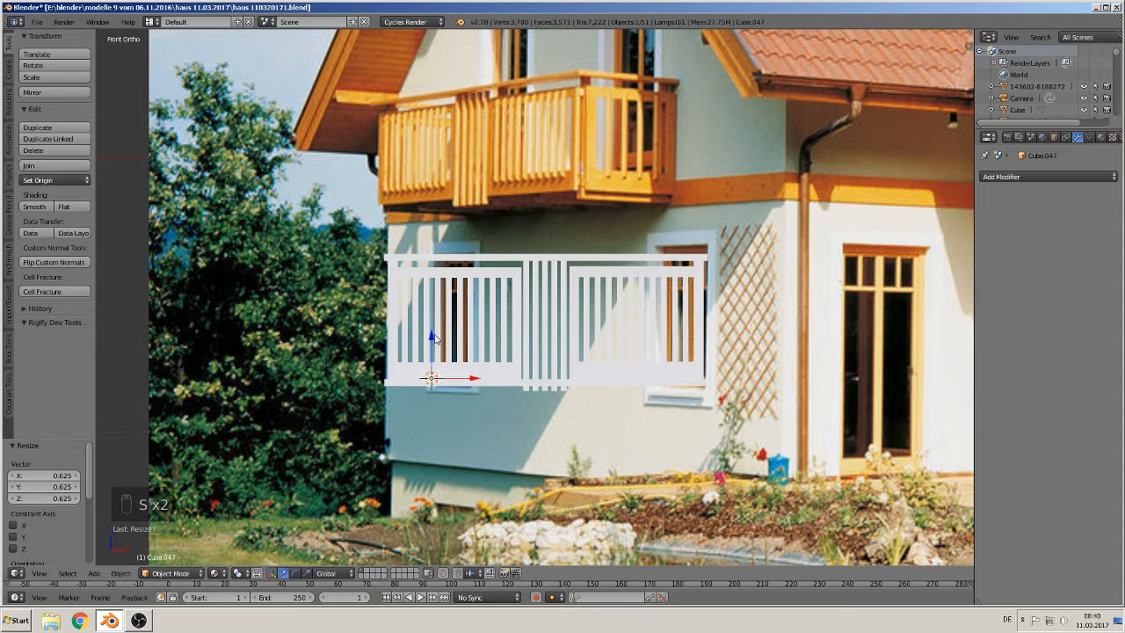
pyautogui.moveTo(437, 340); pyautogui.dragTo(432, 353)
pyautogui.moveTo(481, 392); pyautogui.dragTo(448, 388)
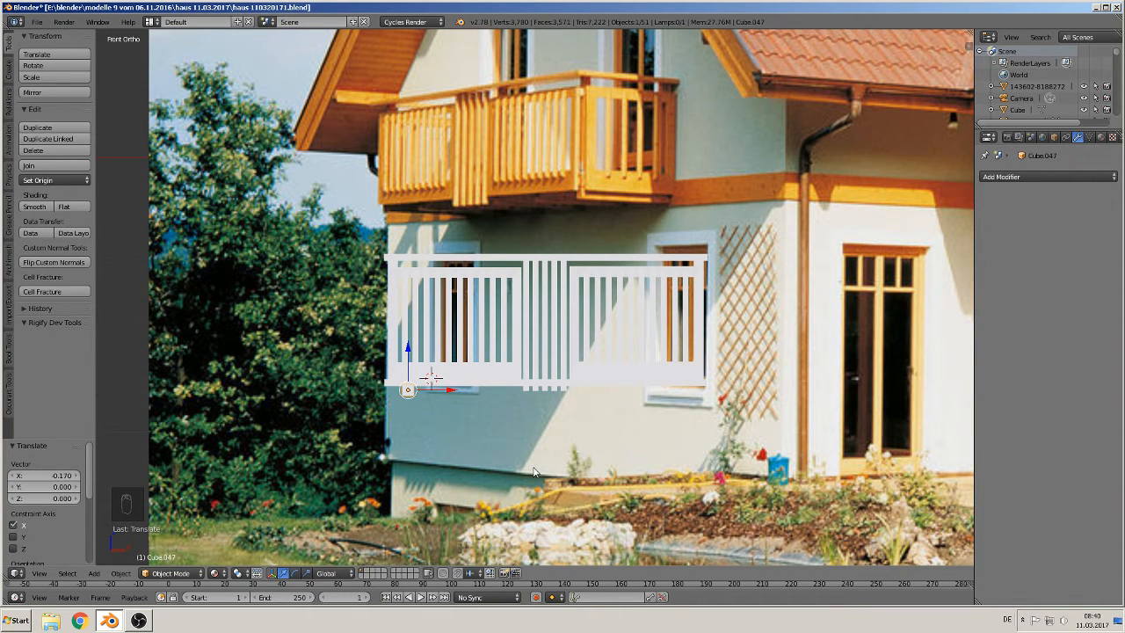
# Step: Stretch the small block 12.119 along Y into a beam under the slab
pyautogui.moveTo(518, 469); pyautogui.dragTo(409, 466, button='middle')
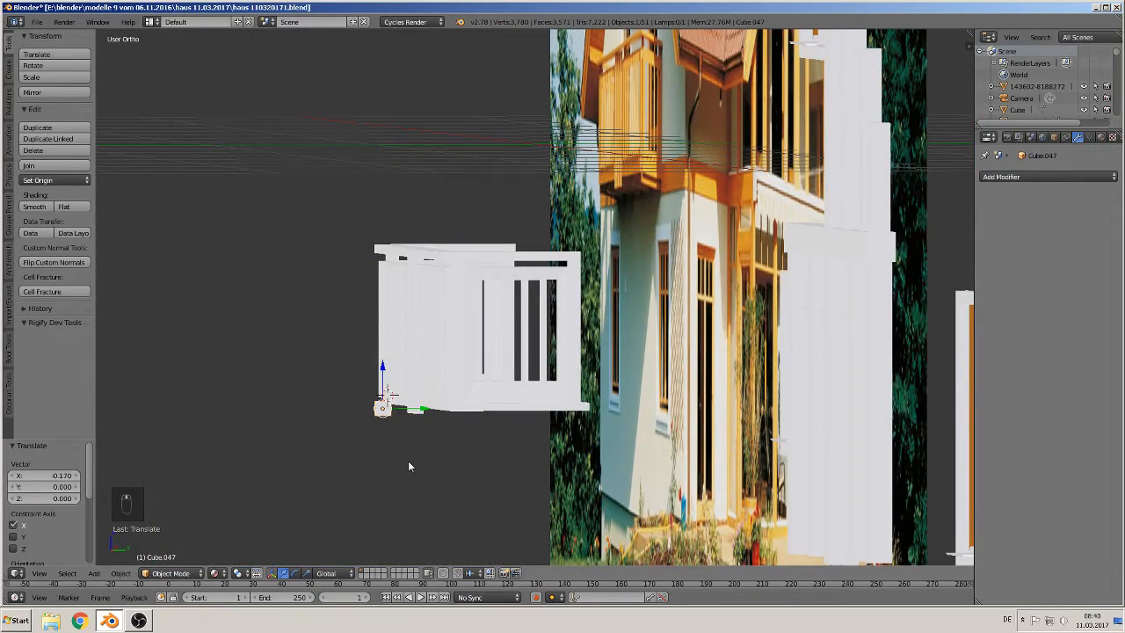
pyautogui.press('s')
pyautogui.press('y')
pyautogui.click(204, 504)
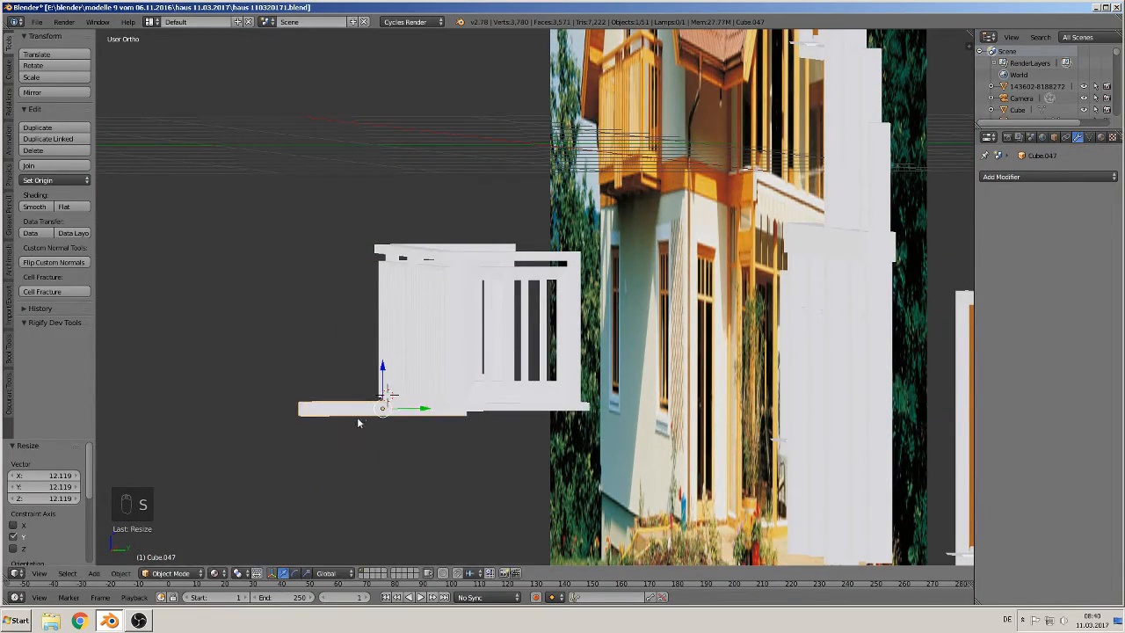
# Step: Move the beam 0.566 along Y to line up with the slab
pyautogui.press('g')
pyautogui.press('x')
pyautogui.click(516, 399)
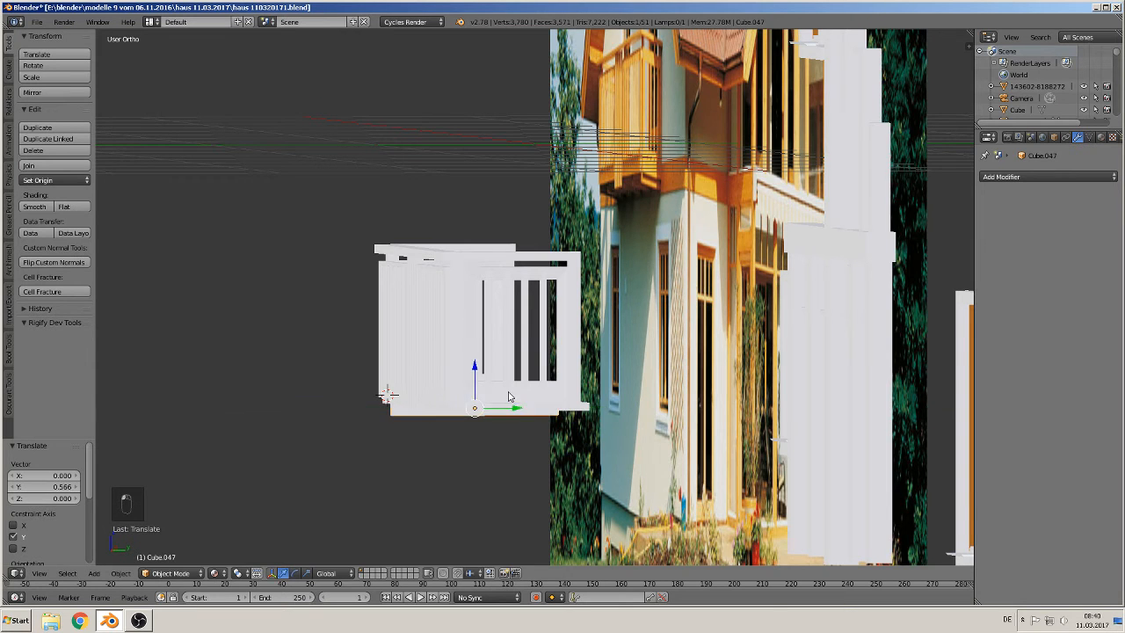
pyautogui.moveTo(516, 399); pyautogui.dragTo(483, 353, button='middle')
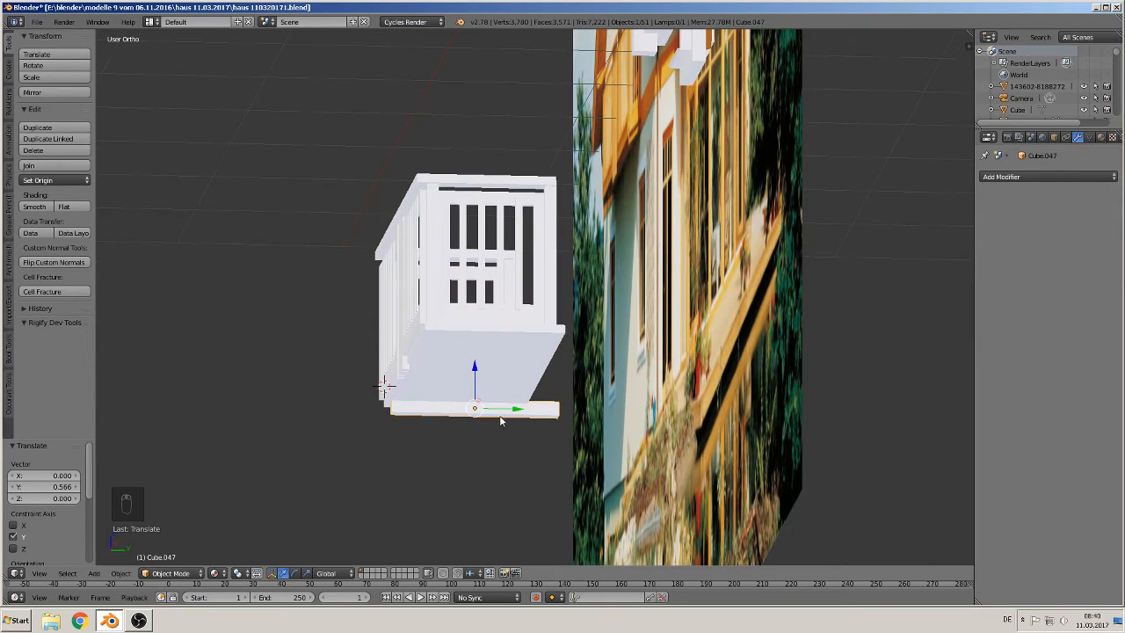
pyautogui.moveTo(497, 420); pyautogui.dragTo(497, 432, button='middle')
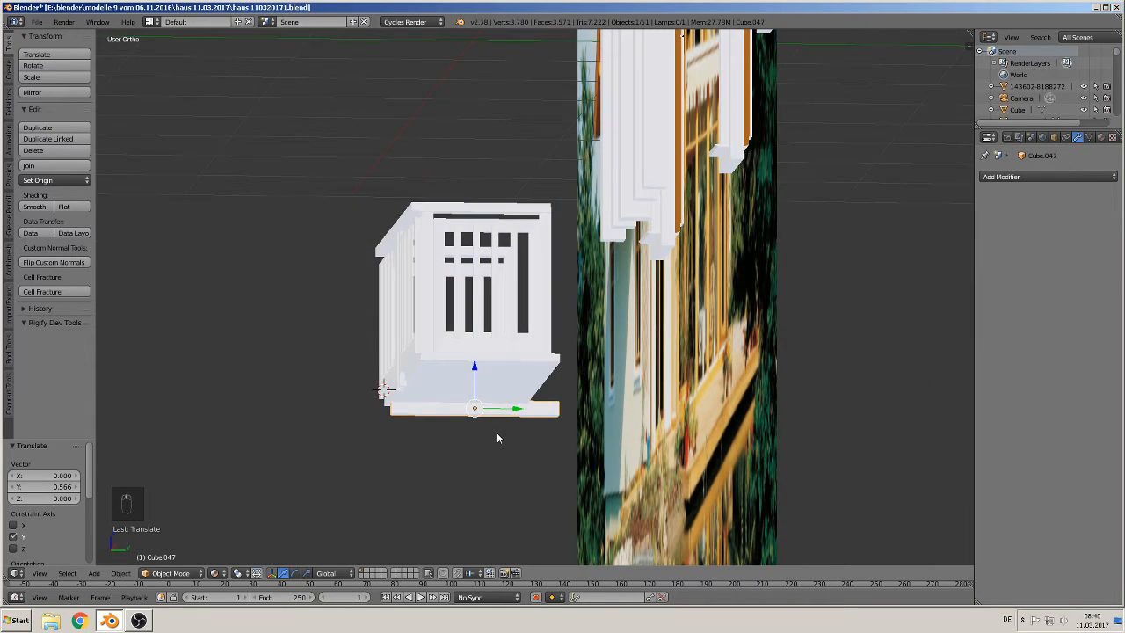
# Step: Scale the beam by 0.895 and move it -0.043 along Y to fit the slab's depth
pyautogui.press('s')
pyautogui.click(542, 413)
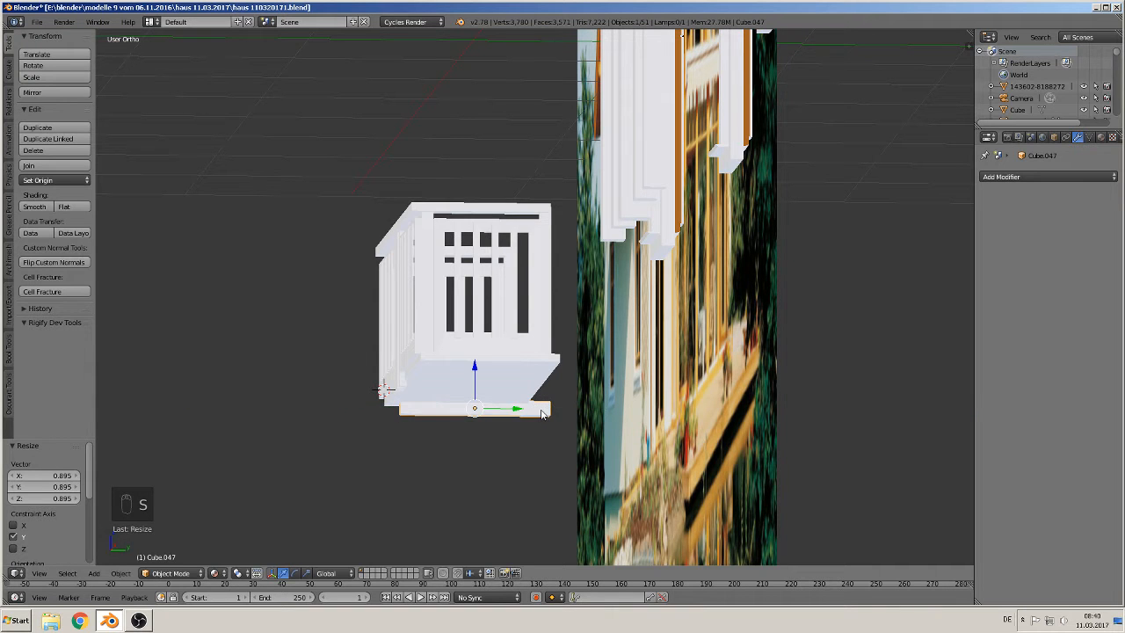
pyautogui.press('g')
pyautogui.press('y')
pyautogui.click(507, 412)
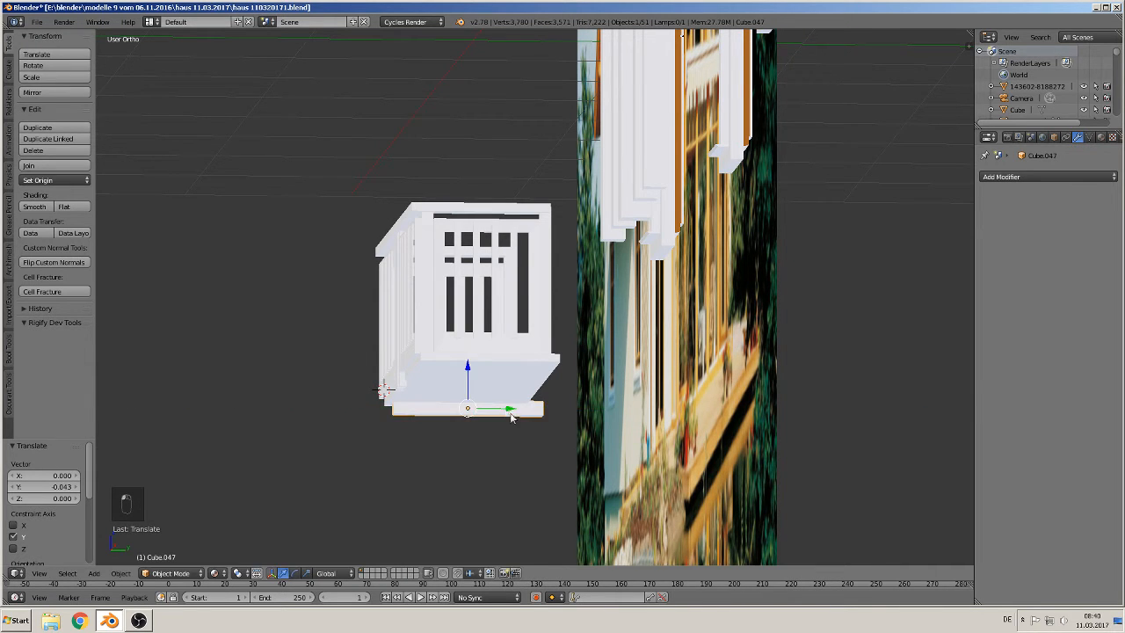
# Step: Add an Array modifier to the beam with a count of 5 and a relative X offset of 5.800
pyautogui.moveTo(507, 410); pyautogui.dragTo(610, 426, button='middle')
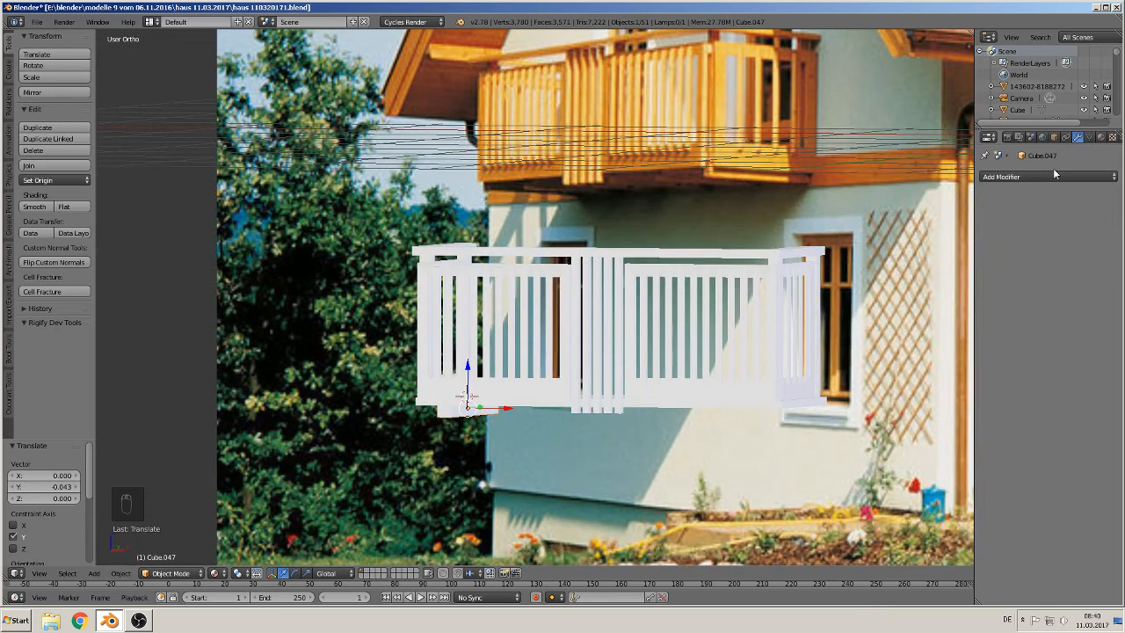
pyautogui.click(1003, 177)
pyautogui.click(869, 203)
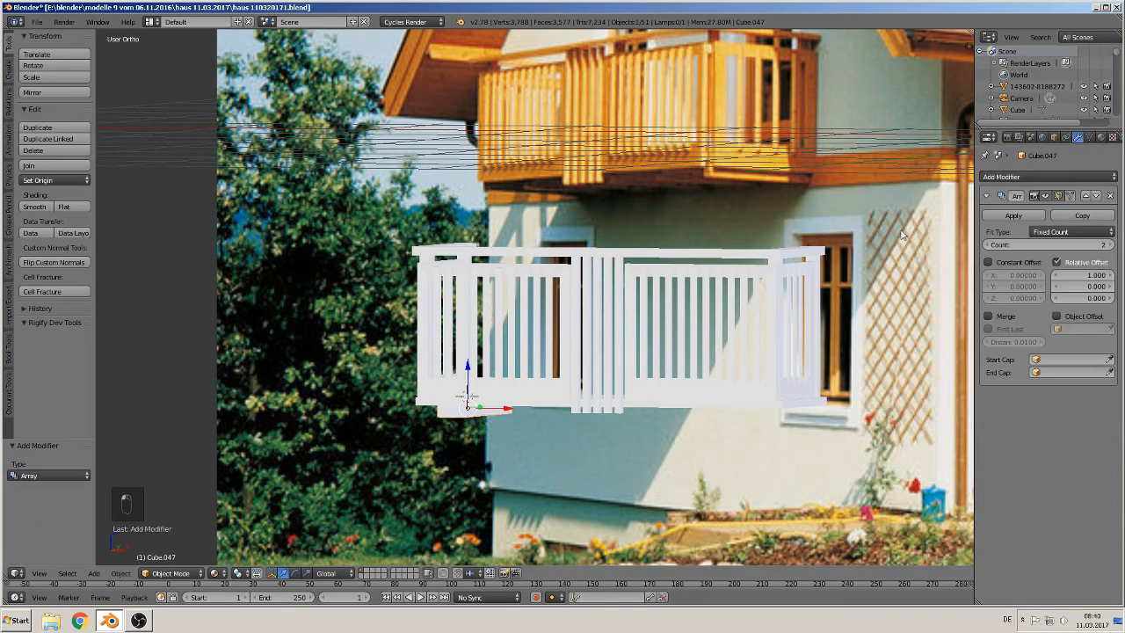
pyautogui.moveTo(674, 379); pyautogui.dragTo(714, 363, button='middle')
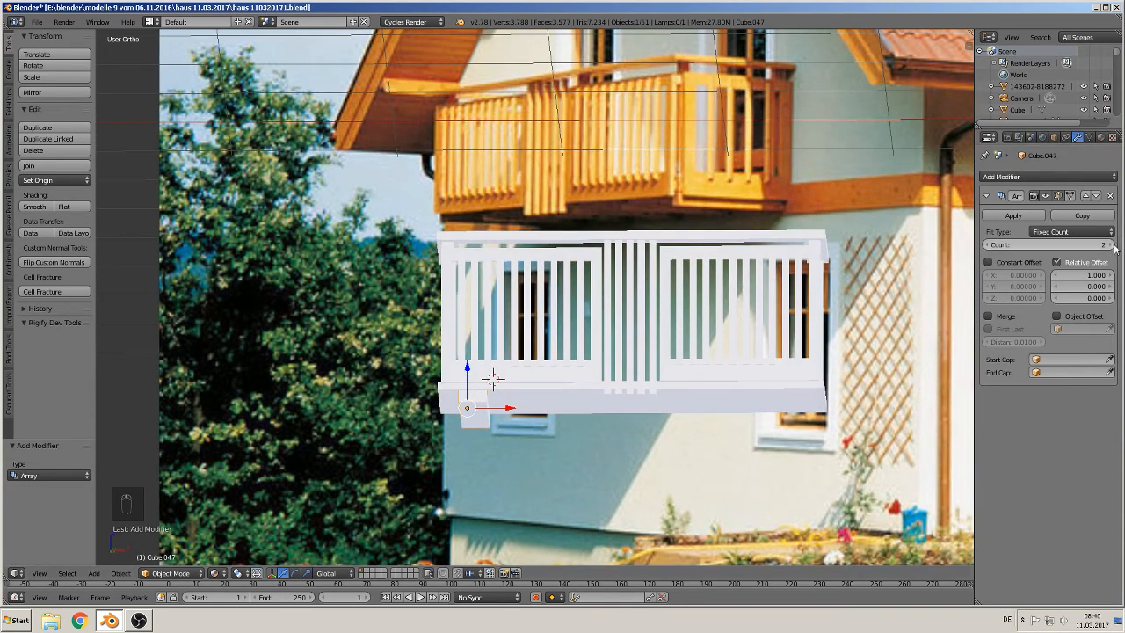
pyautogui.click(1077, 247)
pyautogui.press('Return')
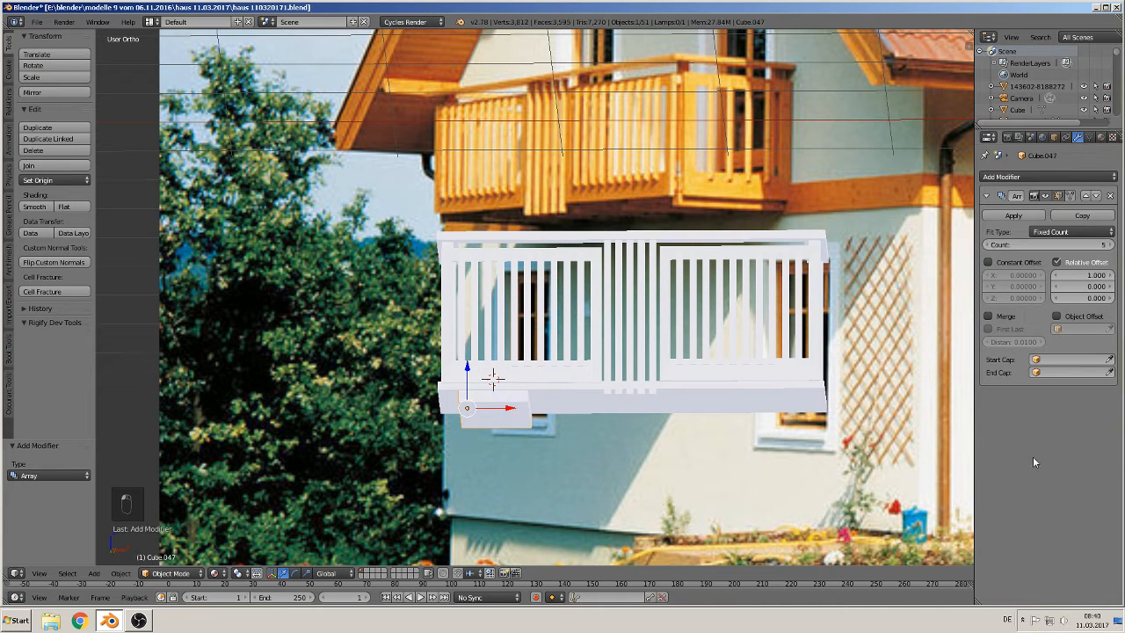
pyautogui.moveTo(1082, 275); pyautogui.dragTo(1115, 275)
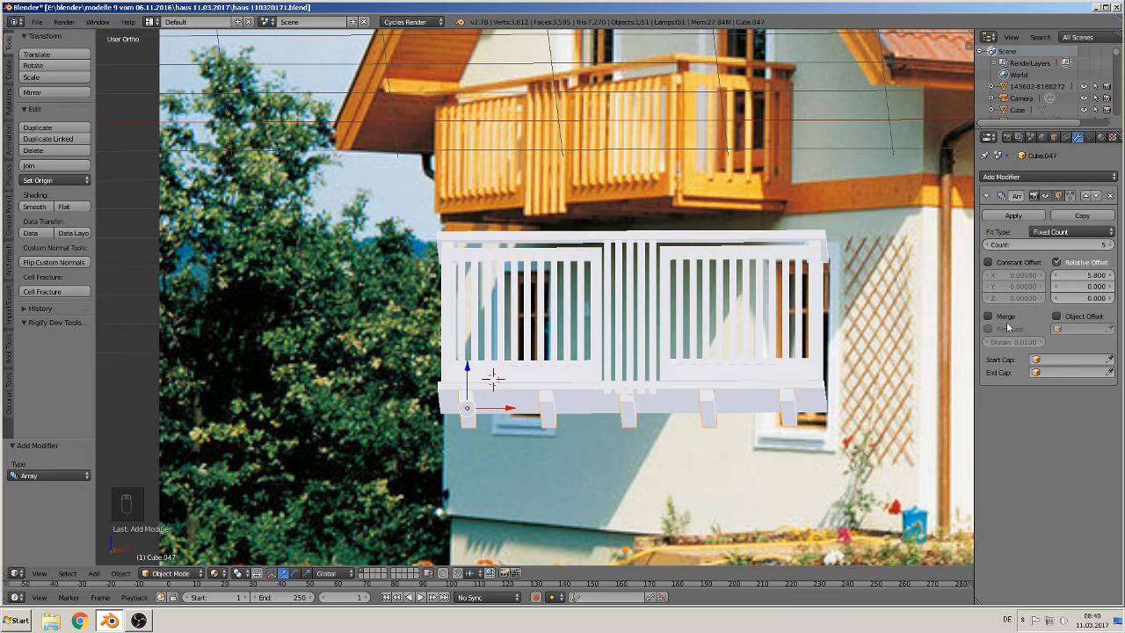
# Step: Inspect the arrayed beams under the balcony slab from several angles, briefly entering and leaving Edit Mode
pyautogui.moveTo(854, 417); pyautogui.dragTo(849, 439, button='middle')
pyautogui.click(498, 403)
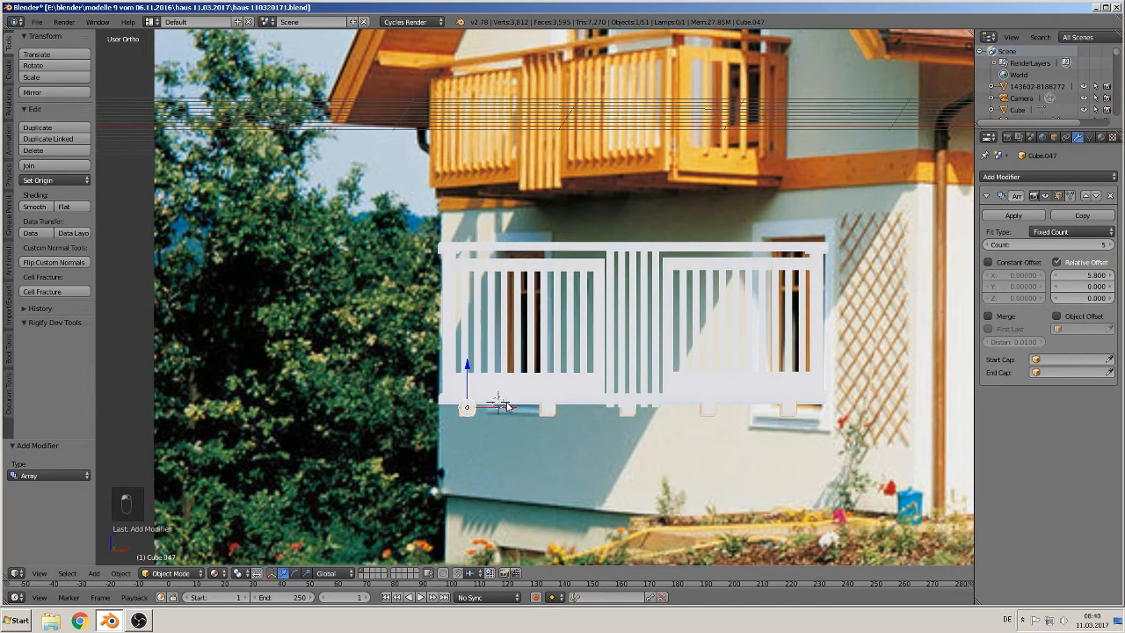
pyautogui.moveTo(498, 406); pyautogui.dragTo(502, 405)
pyautogui.moveTo(503, 406); pyautogui.dragTo(453, 424, button='middle')
pyautogui.press('Tab')
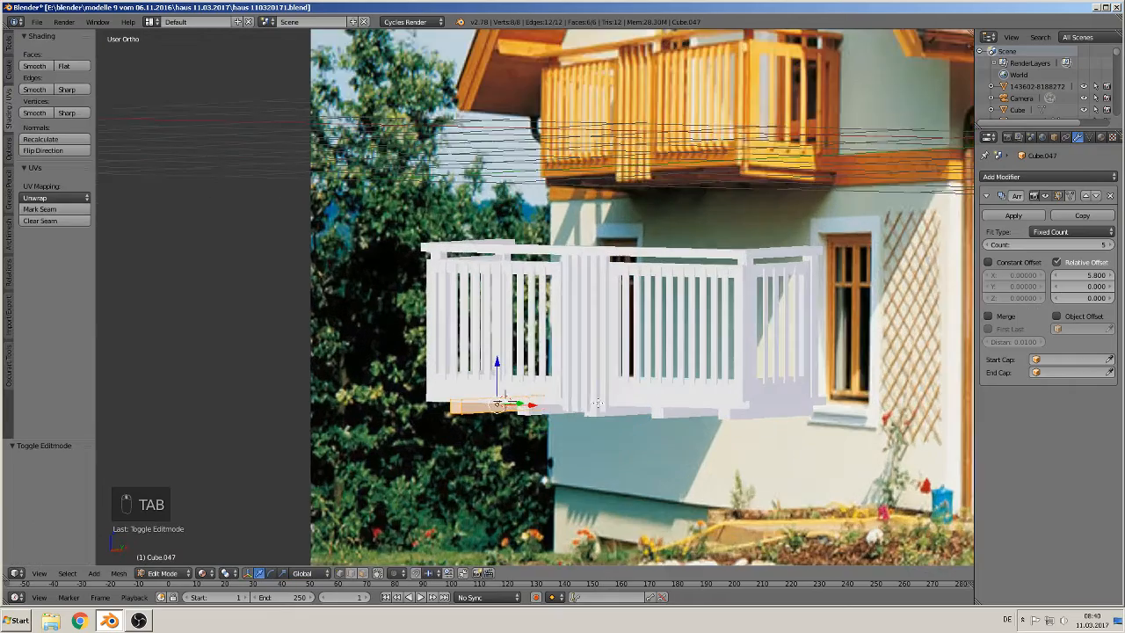
pyautogui.scroll(1, 589, 421)
pyautogui.moveTo(547, 406); pyautogui.dragTo(687, 450, button='middle')
pyautogui.press('Tab')
pyautogui.scroll(-3, 613, 432)
pyautogui.press('a')
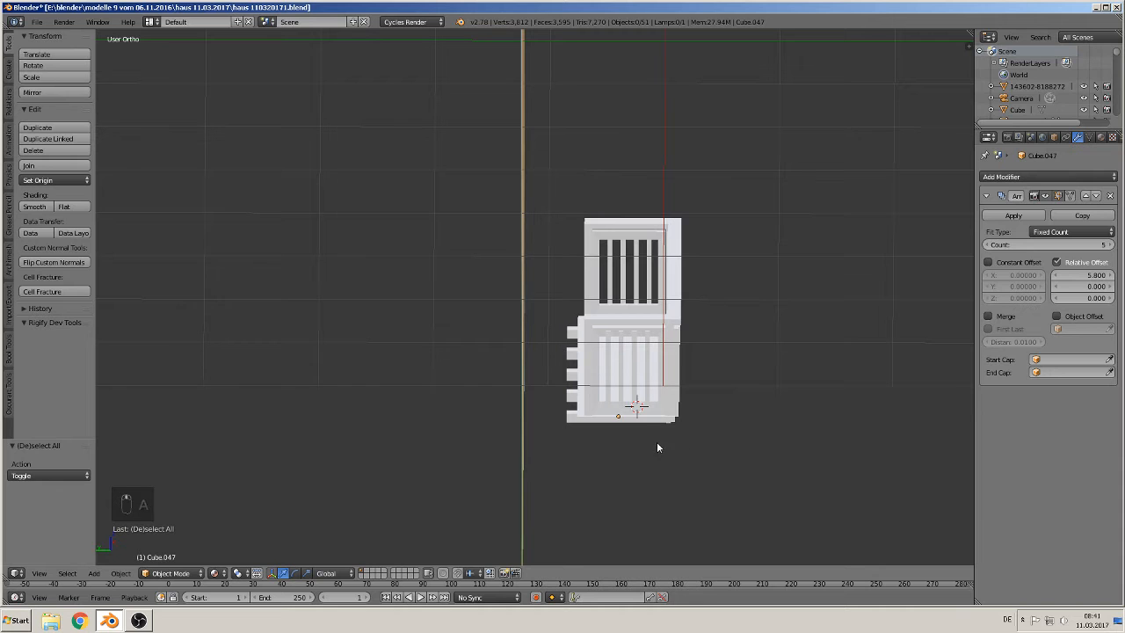
# Step: Apply the Array modifier on the beam object and on the other arrayed balcony part
pyautogui.rightClick(632, 422)
pyautogui.rightClick(575, 417)
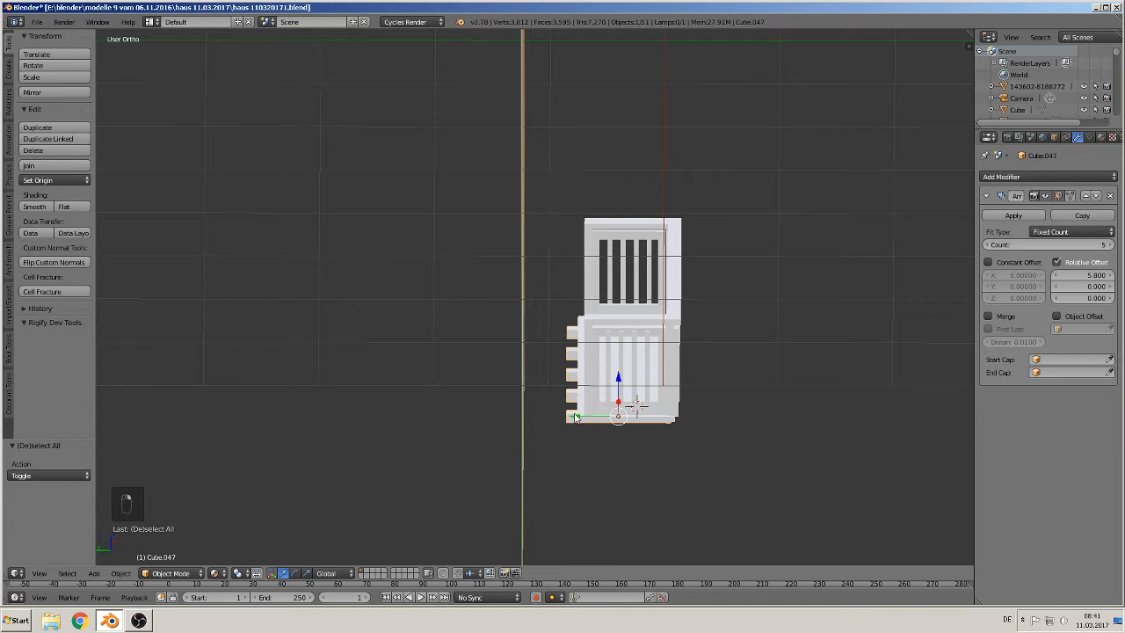
pyautogui.click(1013, 215)
pyautogui.moveTo(896, 290); pyautogui.dragTo(752, 378, button='middle')
pyautogui.rightClick(680, 340)
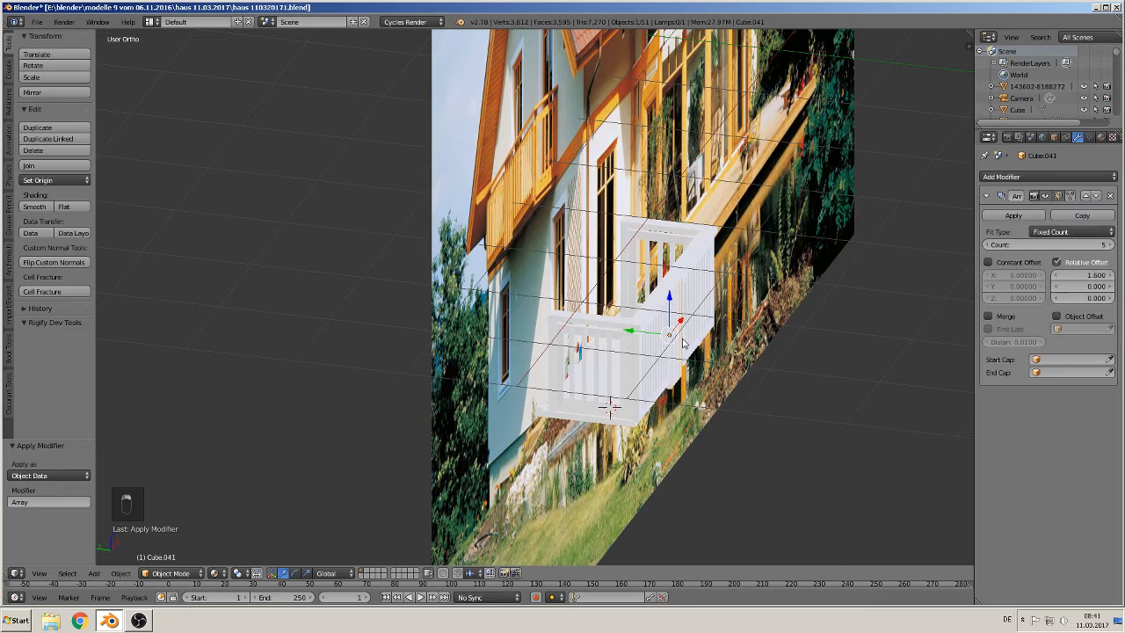
pyautogui.click(1010, 217)
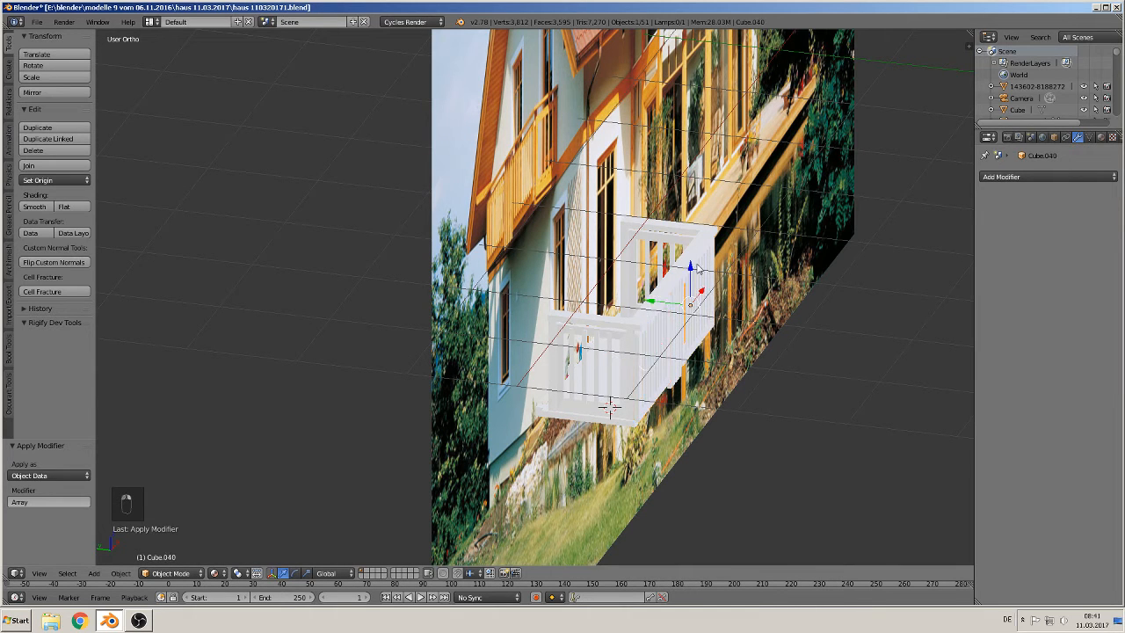
# Step: Box-select all balcony parts, join them into one object and set its origin to its geometry
pyautogui.rightClick(663, 234)
pyautogui.moveTo(663, 234); pyautogui.dragTo(733, 336, button='middle')
pyautogui.press('a')
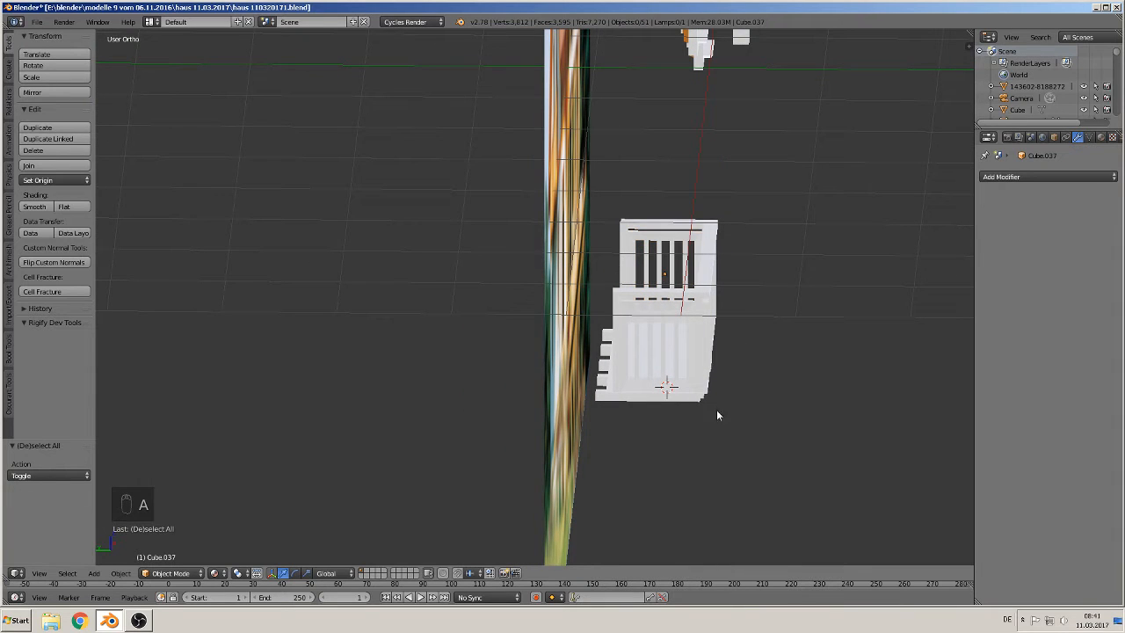
pyautogui.press('b')
pyautogui.moveTo(727, 437); pyautogui.dragTo(613, 233)
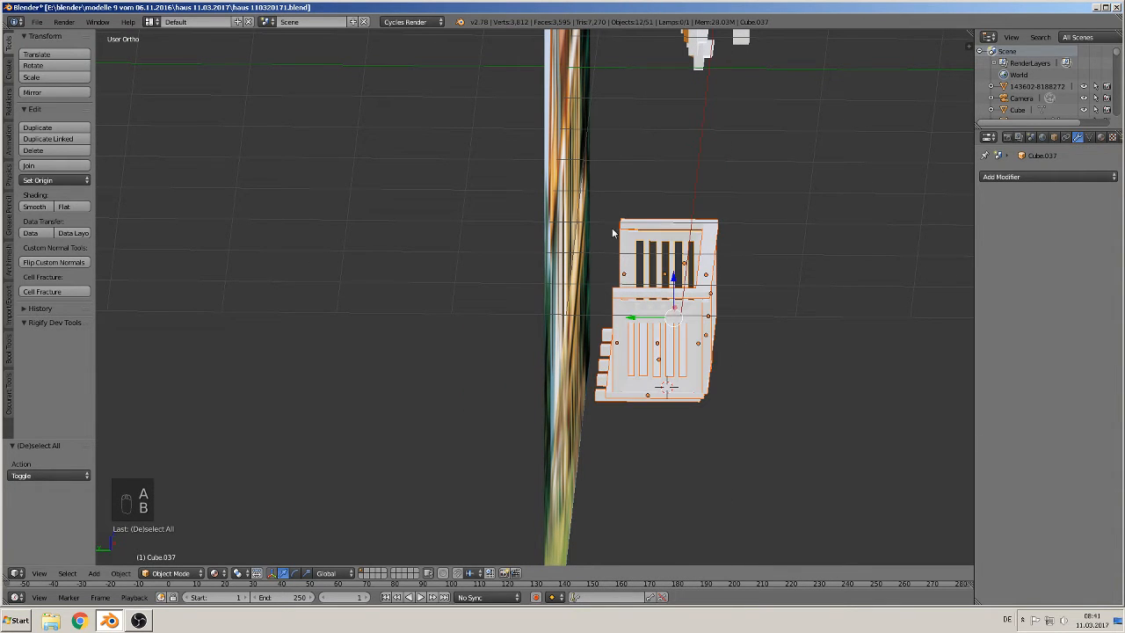
pyautogui.click(52, 165)
pyautogui.moveTo(677, 365); pyautogui.dragTo(563, 374, button='middle')
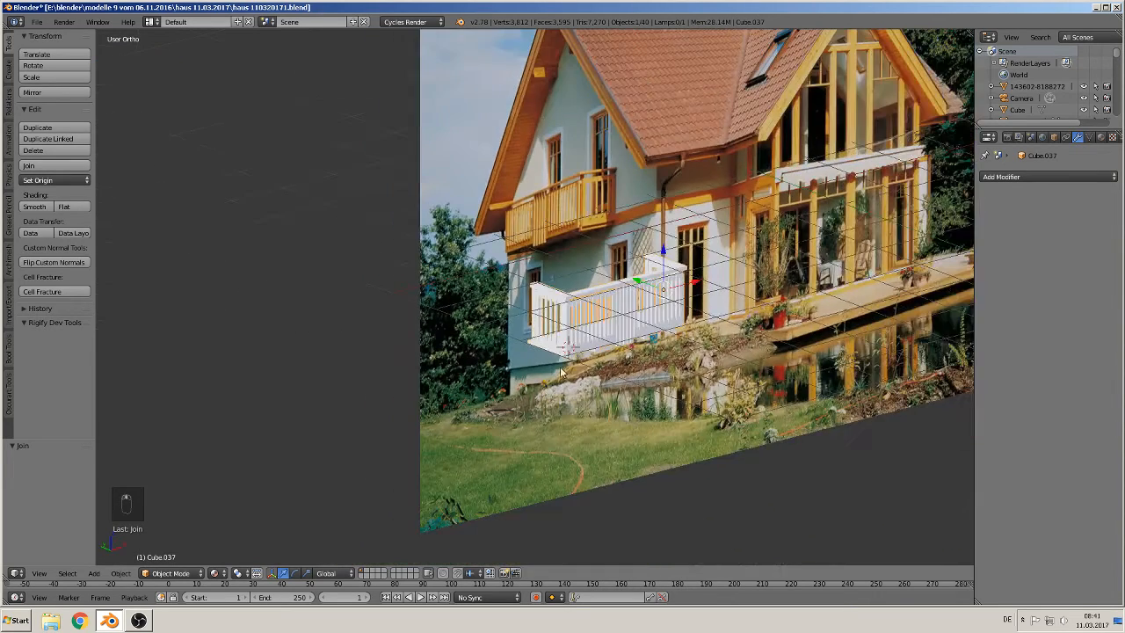
pyautogui.click(57, 181)
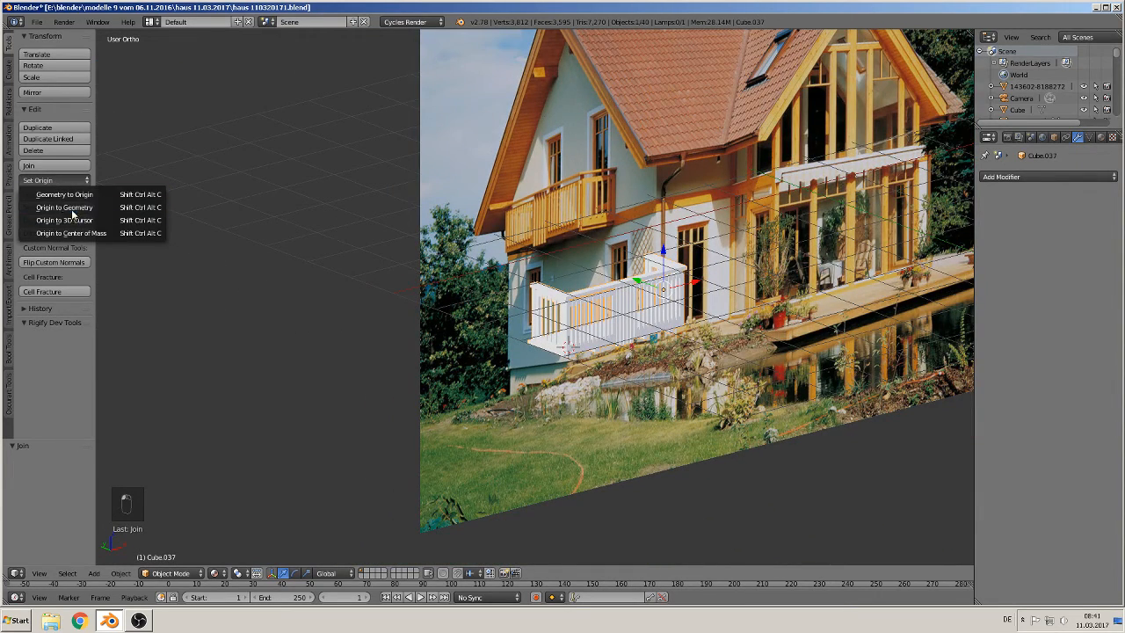
pyautogui.click(69, 208)
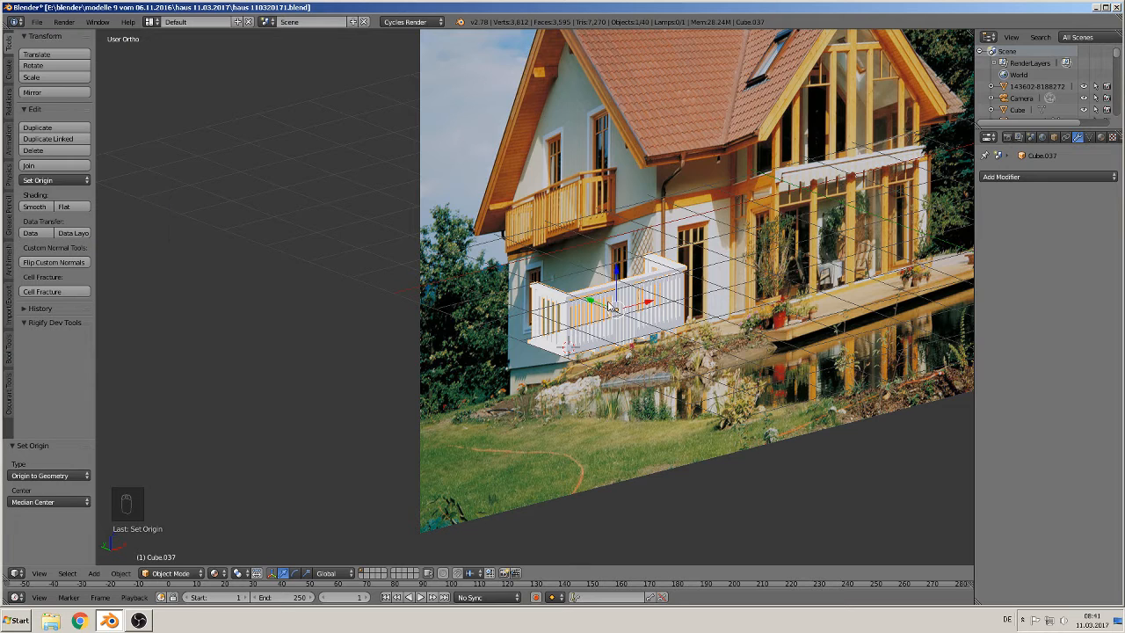
# Step: Move the joined balcony along X by 1.228 and then a further 9.9 away from the photo
pyautogui.scroll(-2, 685, 390)
pyautogui.press('g')
pyautogui.press('x')
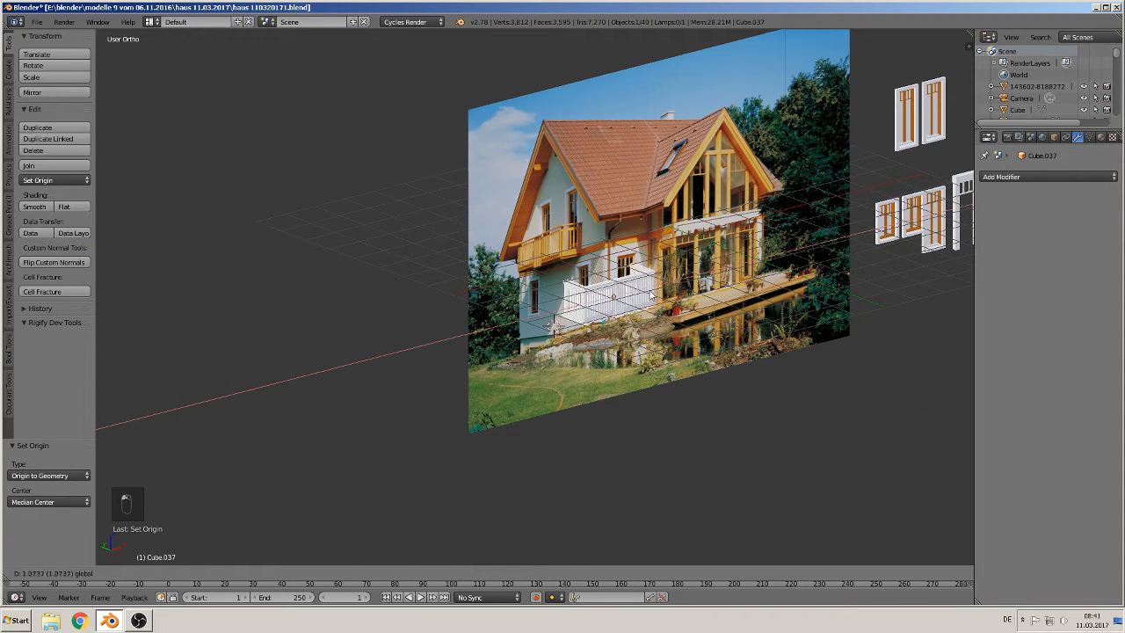
pyautogui.click(606, 307)
pyautogui.moveTo(606, 307); pyautogui.dragTo(350, 353, button='middle')
pyautogui.write('gx9.9')
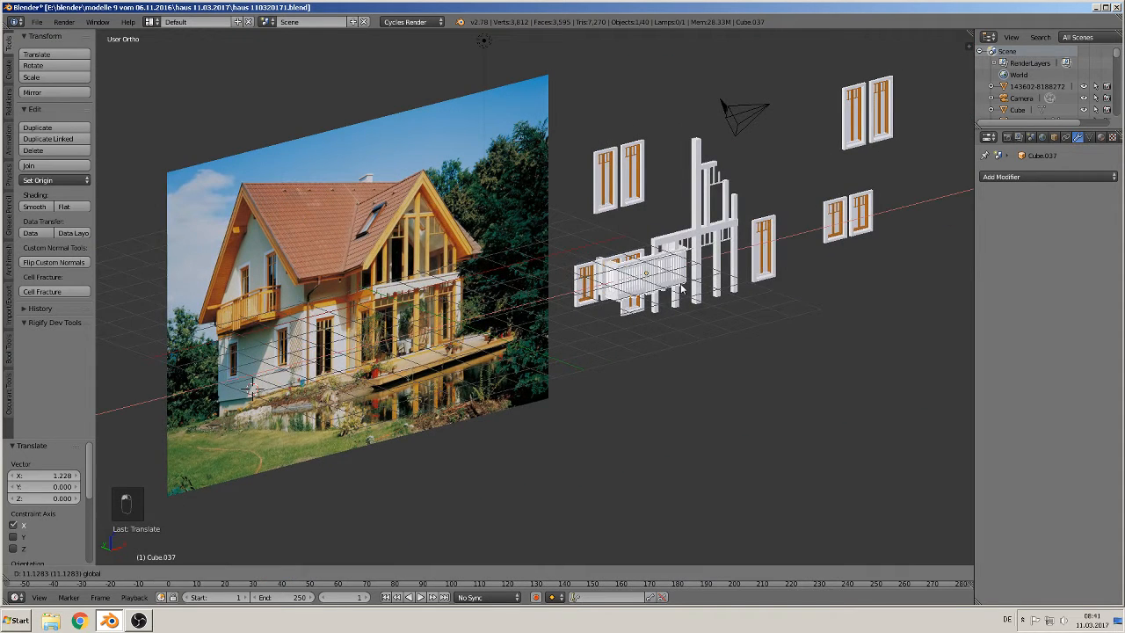
pyautogui.press('Return')
# Step: Move the joined balcony -3.574 along Y
pyautogui.press('g')
pyautogui.press('y')
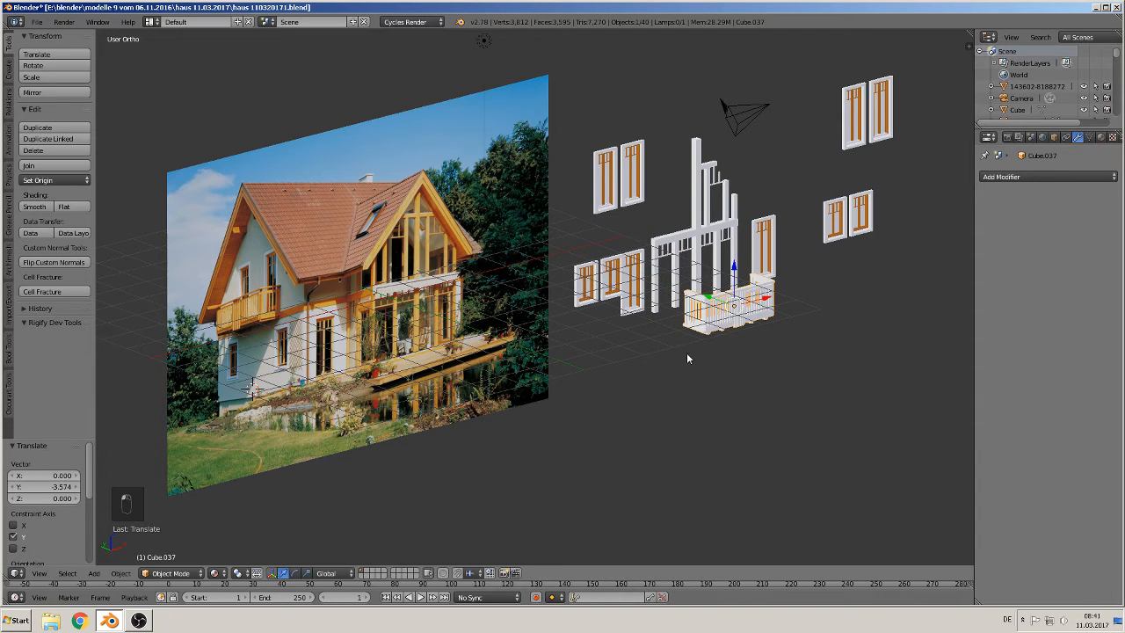
pyautogui.click(689, 357)
# Step: Save the blend file and return to the front orthographic view
pyautogui.click(34, 24)
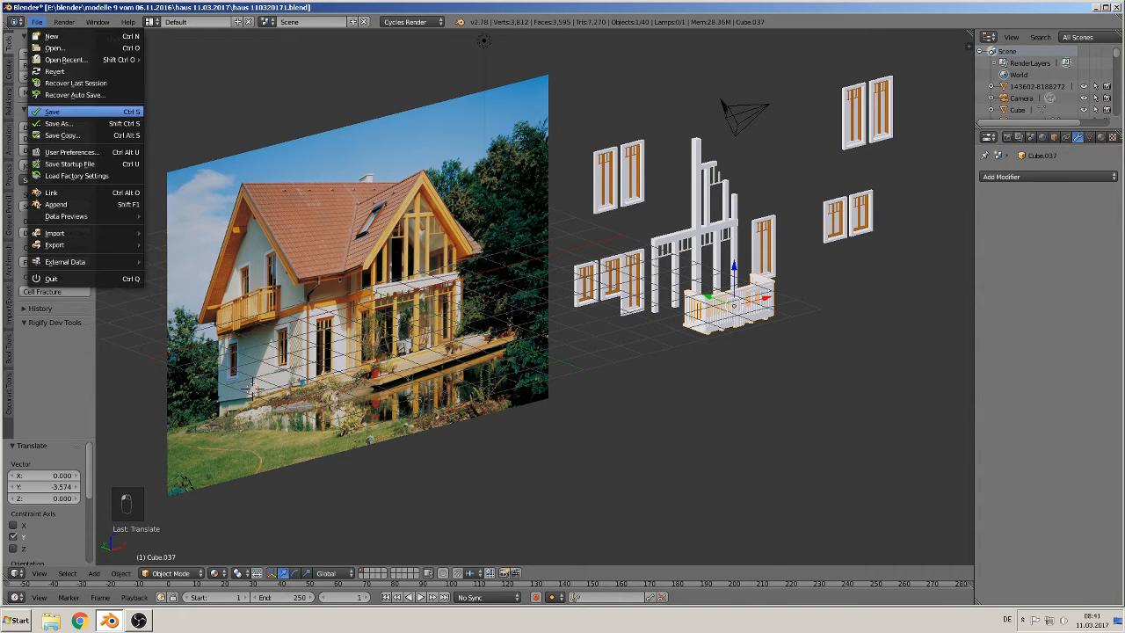
pyautogui.click(63, 112)
pyautogui.press('KP_1')
pyautogui.keyDown('shift'); pyautogui.moveTo(303, 236); pyautogui.dragTo(457, 283, button='middle'); pyautogui.keyUp('shift')
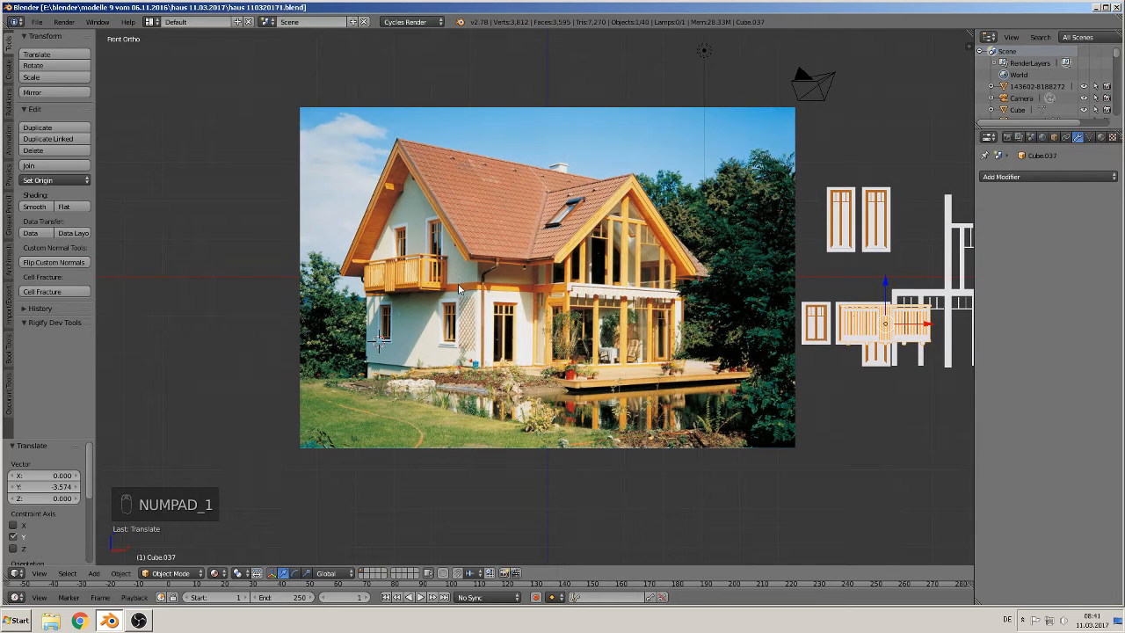
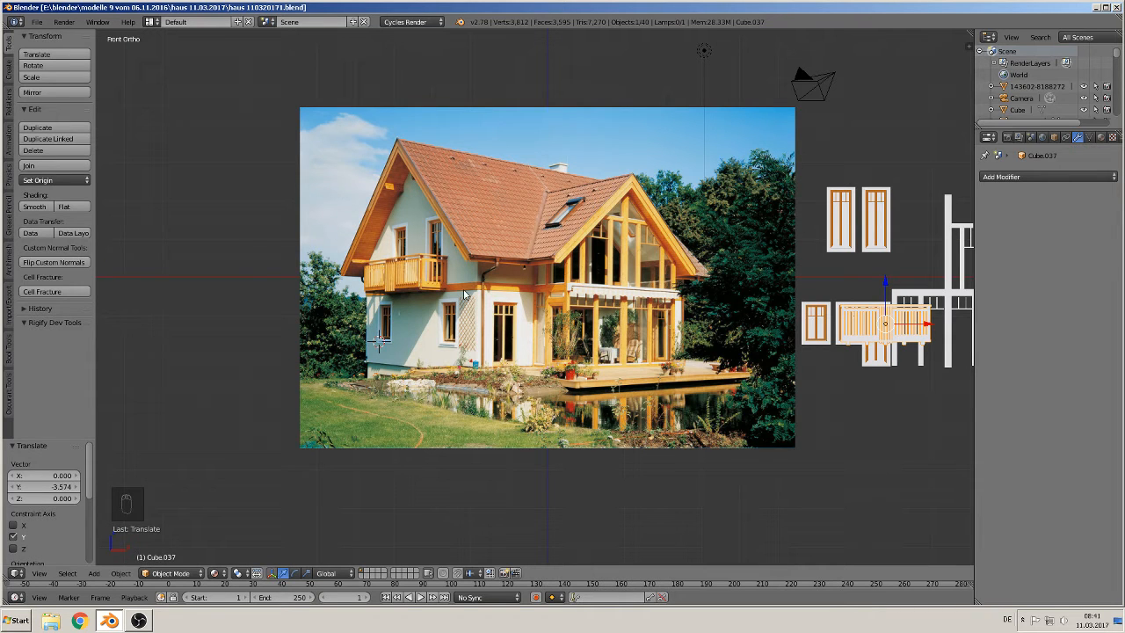
# Step: Place the 3D cursor on the rear roof area of the photo and add a cube there
pyautogui.scroll(1, 466, 285)
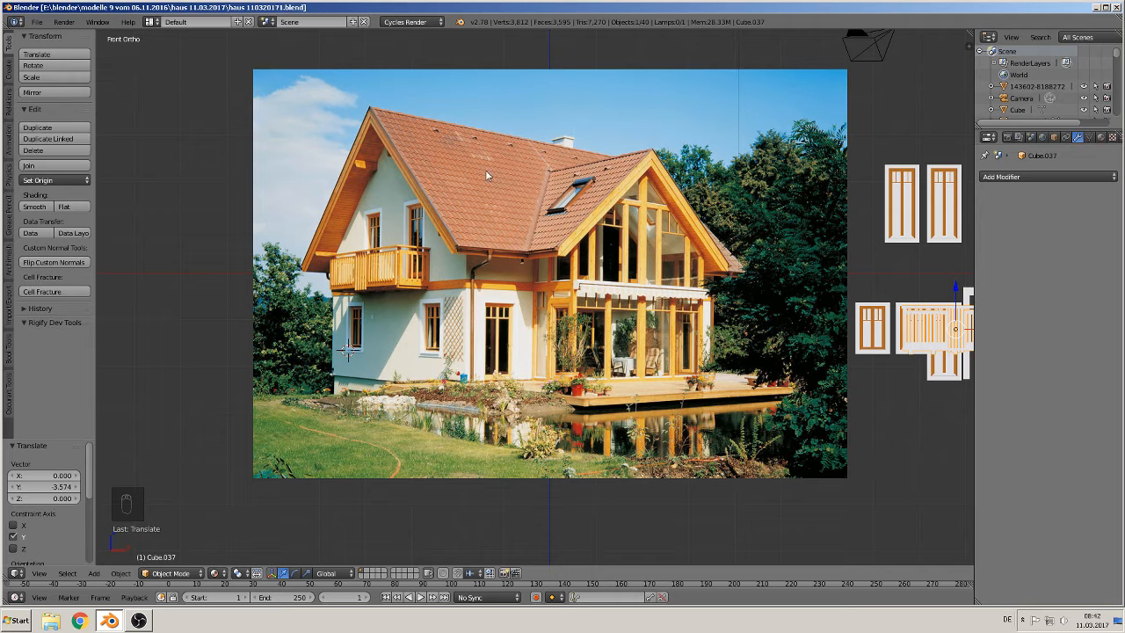
pyautogui.keyDown('shift'); pyautogui.moveTo(634, 352); pyautogui.dragTo(788, 374, button='middle'); pyautogui.keyUp('shift')
pyautogui.scroll(-2, 745, 365)
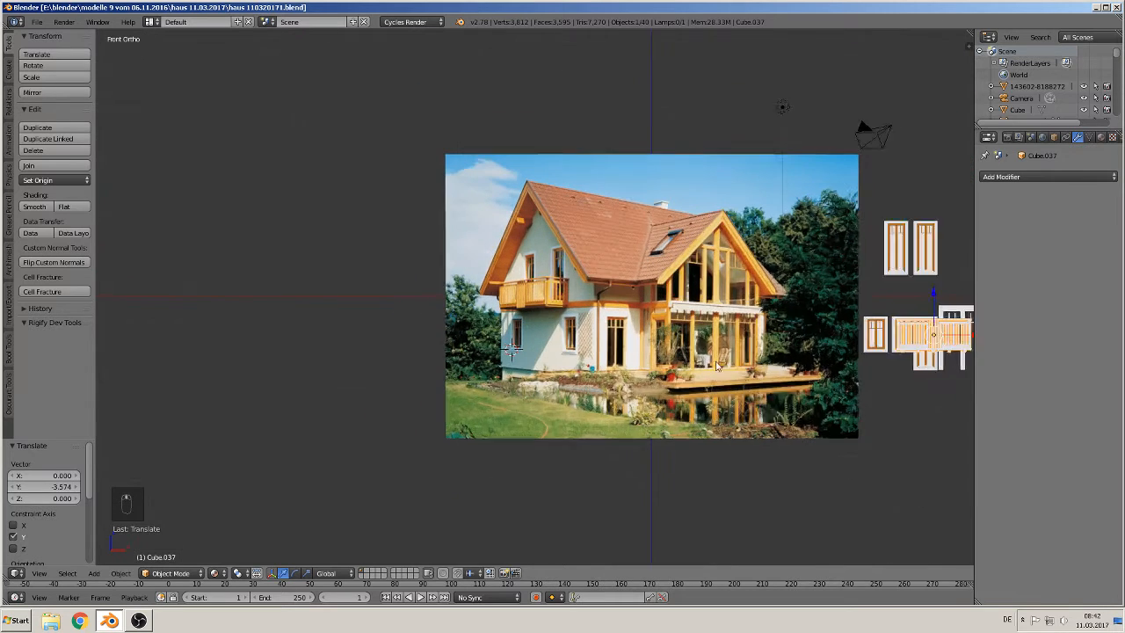
pyautogui.scroll(1, 716, 362)
pyautogui.keyDown('shift'); pyautogui.moveTo(692, 367); pyautogui.dragTo(615, 384, button='middle'); pyautogui.keyUp('shift')
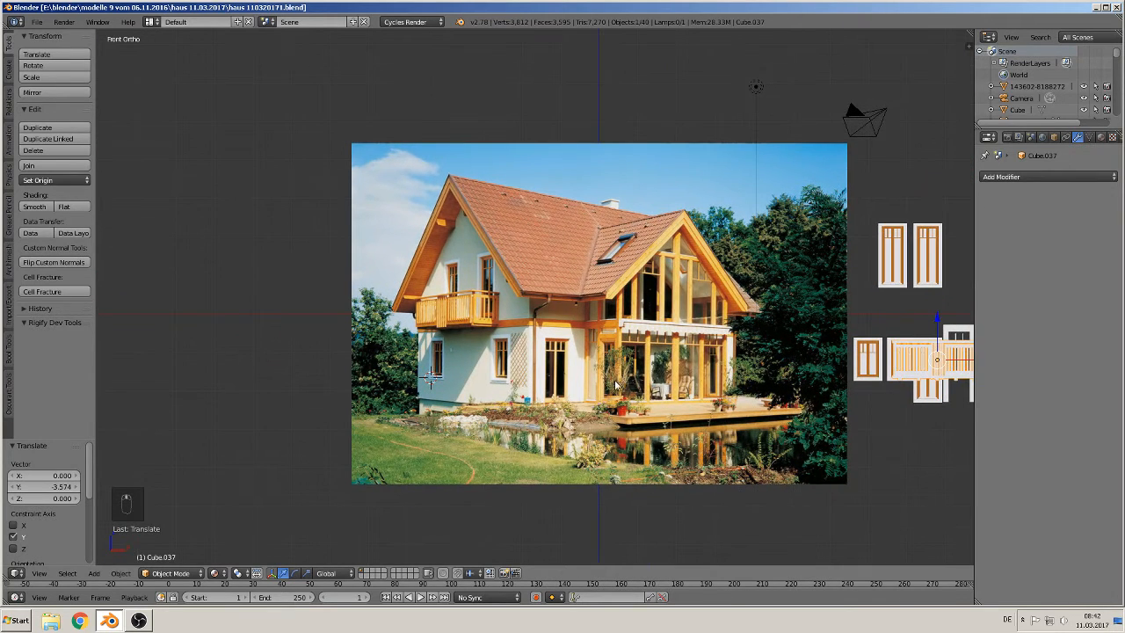
pyautogui.click(583, 243)
pyautogui.click(95, 573)
pyautogui.moveTo(114, 558)
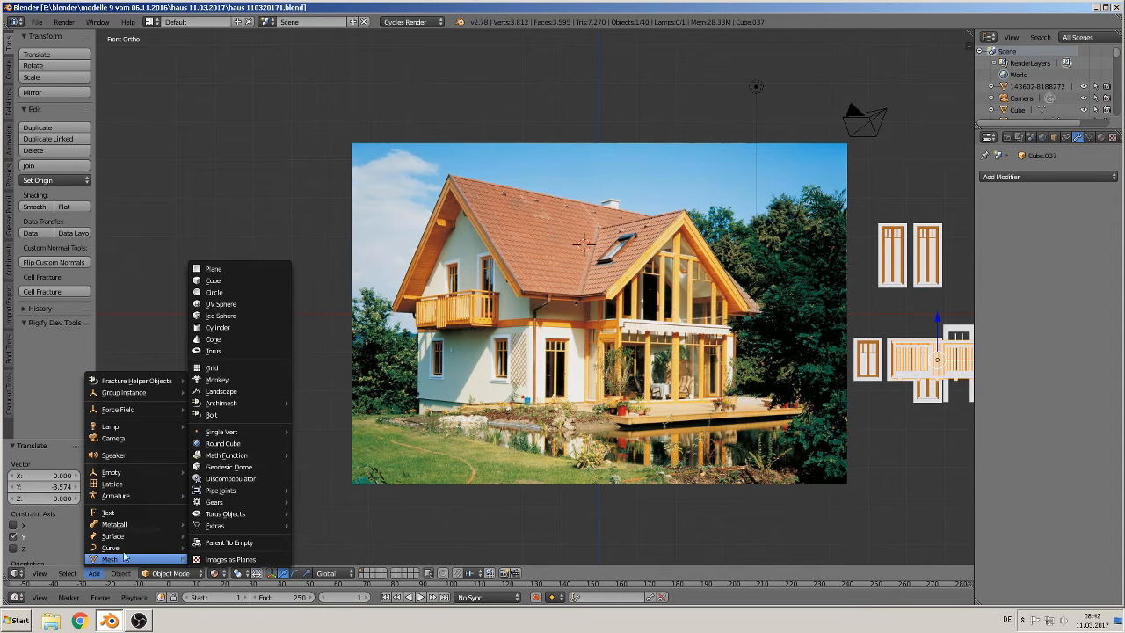
pyautogui.click(231, 281)
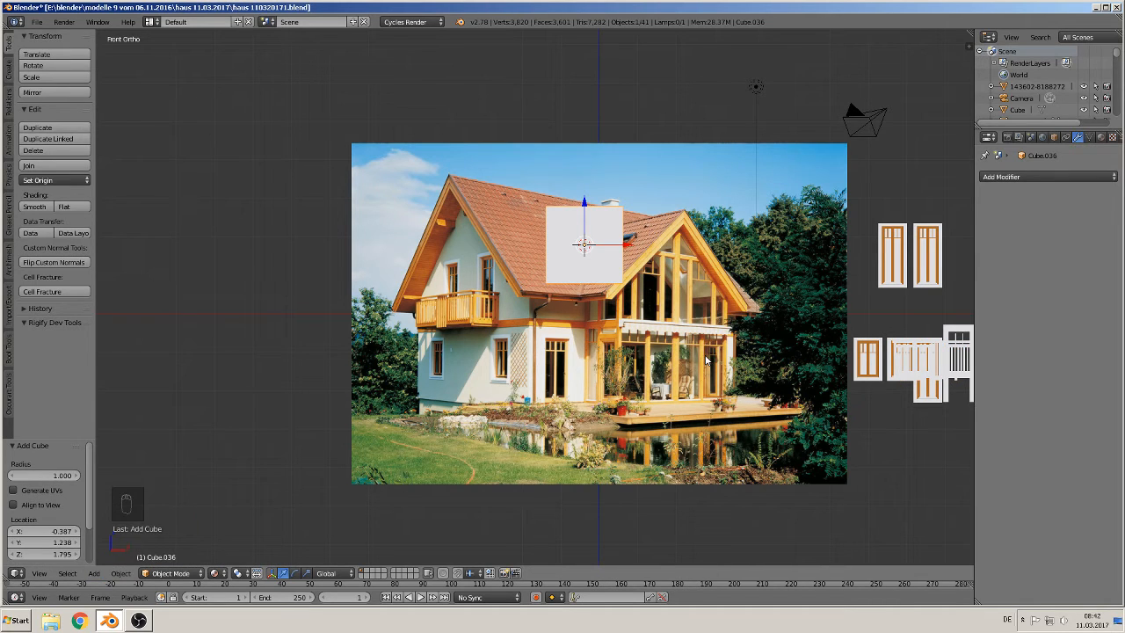
# Step: Scale the cube about 1.45 and 1.08 along X, then about 1.56 along Z
pyautogui.press('s')
pyautogui.press('x')
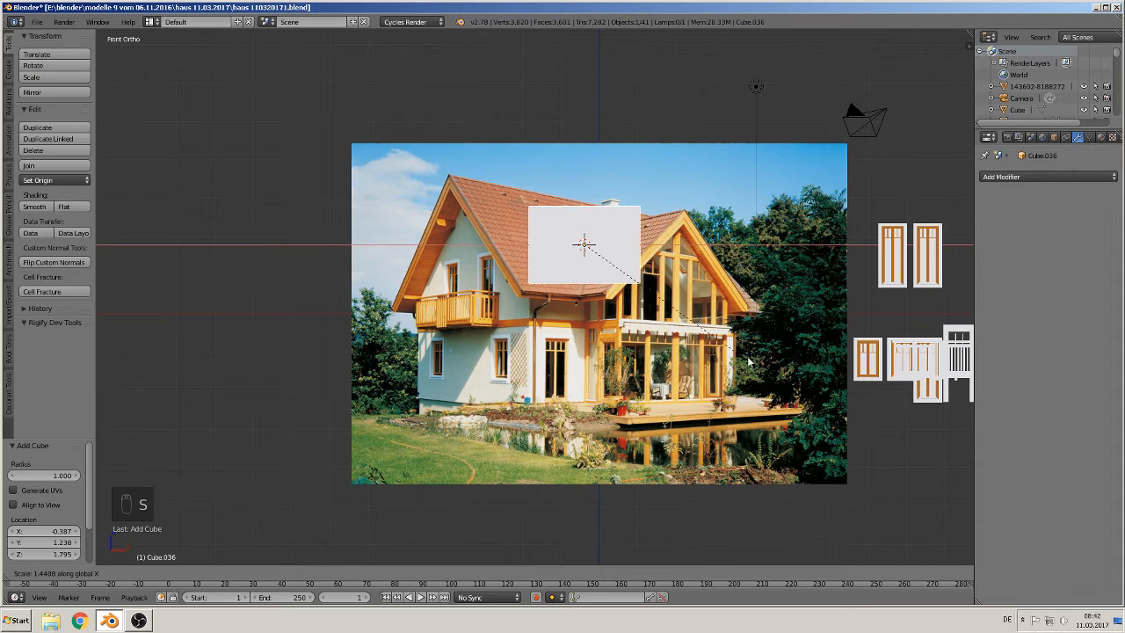
pyautogui.click(947, 377)
pyautogui.moveTo(631, 246); pyautogui.dragTo(690, 281)
pyautogui.press('s')
pyautogui.press('x')
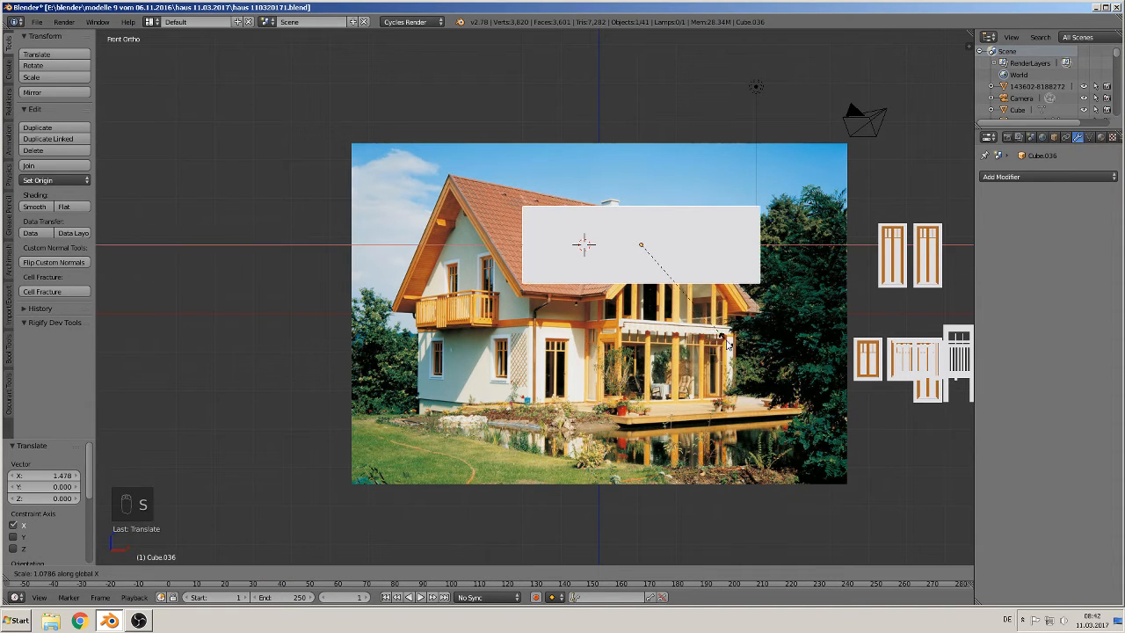
pyautogui.click(724, 344)
pyautogui.press('s')
pyautogui.press('z')
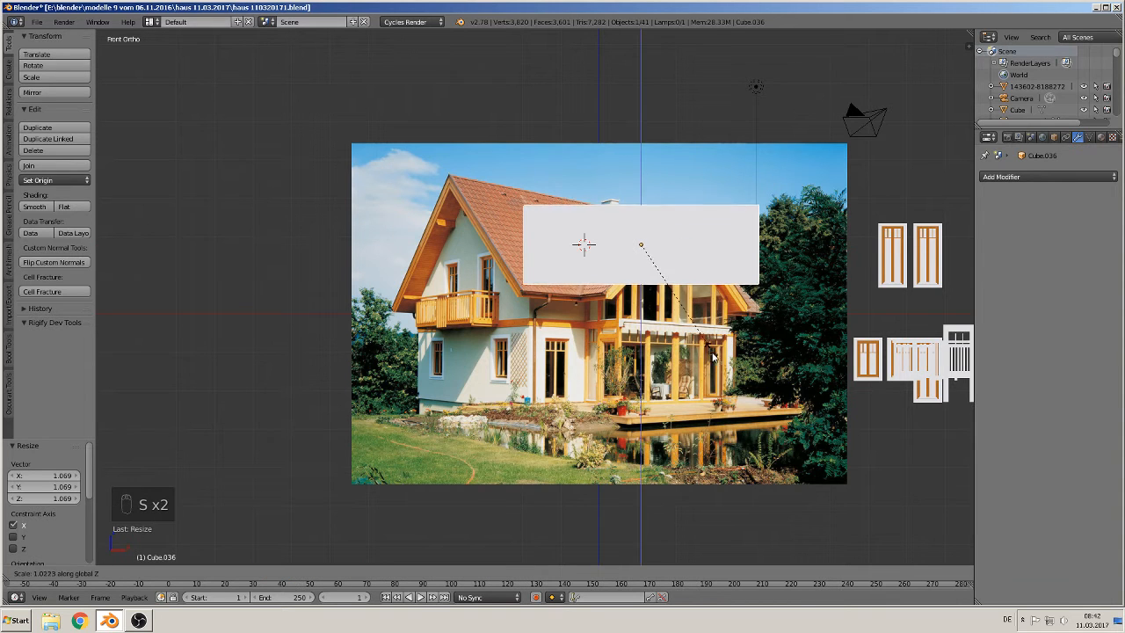
pyautogui.click(721, 426)
# Step: Move the cube -8.176 along Y, away from the photo, and flatten it along Y to about 0.09
pyautogui.moveTo(617, 211); pyautogui.dragTo(703, 233, button='middle')
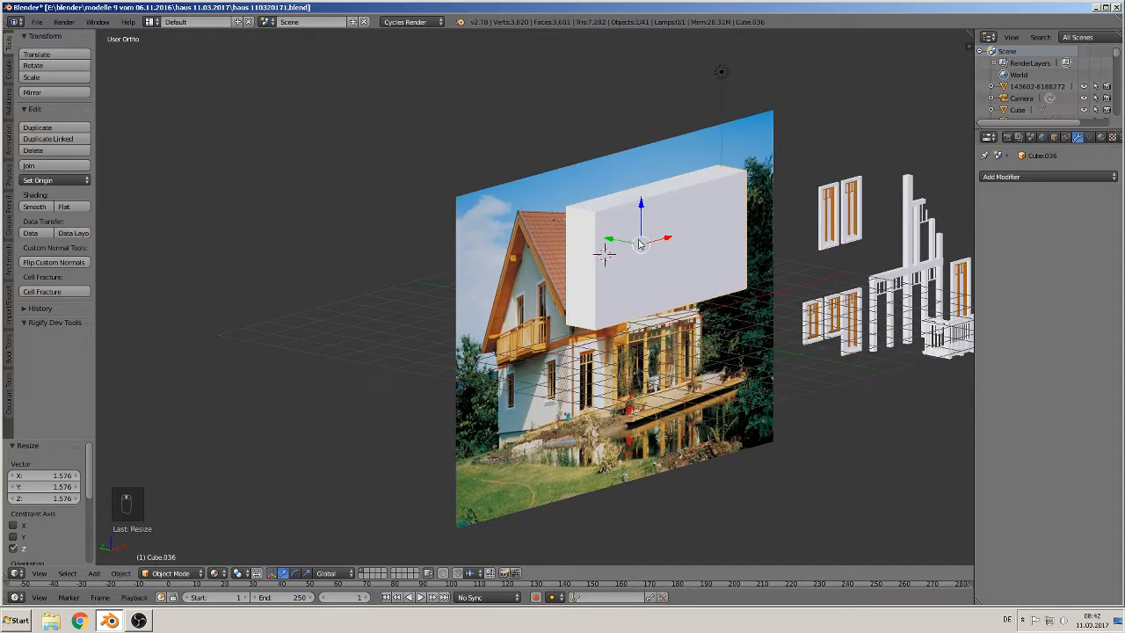
pyautogui.press('g')
pyautogui.press('y')
pyautogui.click(823, 435)
pyautogui.press('s')
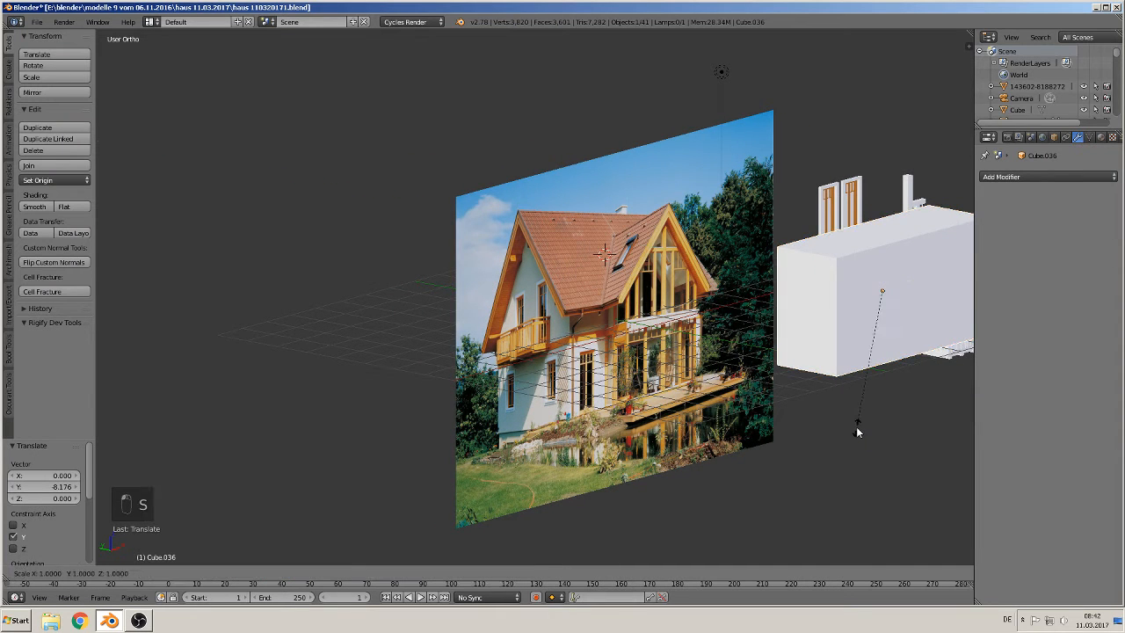
pyautogui.press('y')
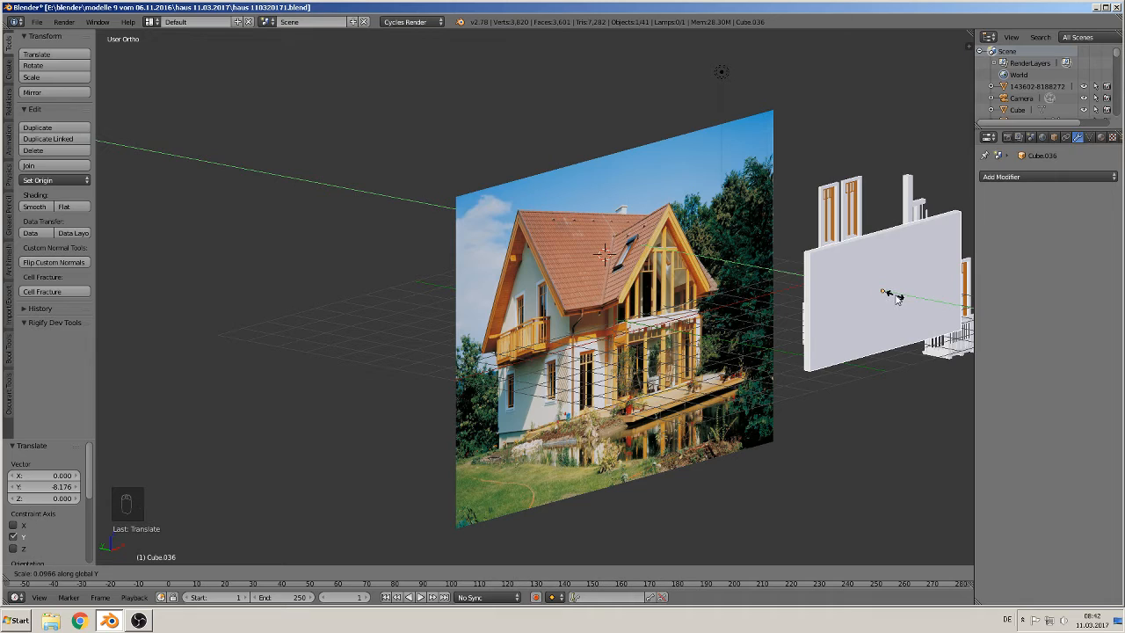
pyautogui.click(895, 296)
# Step: In edit mode, add a loop cut on the slab close to its top edge
pyautogui.scroll(3, 870, 316)
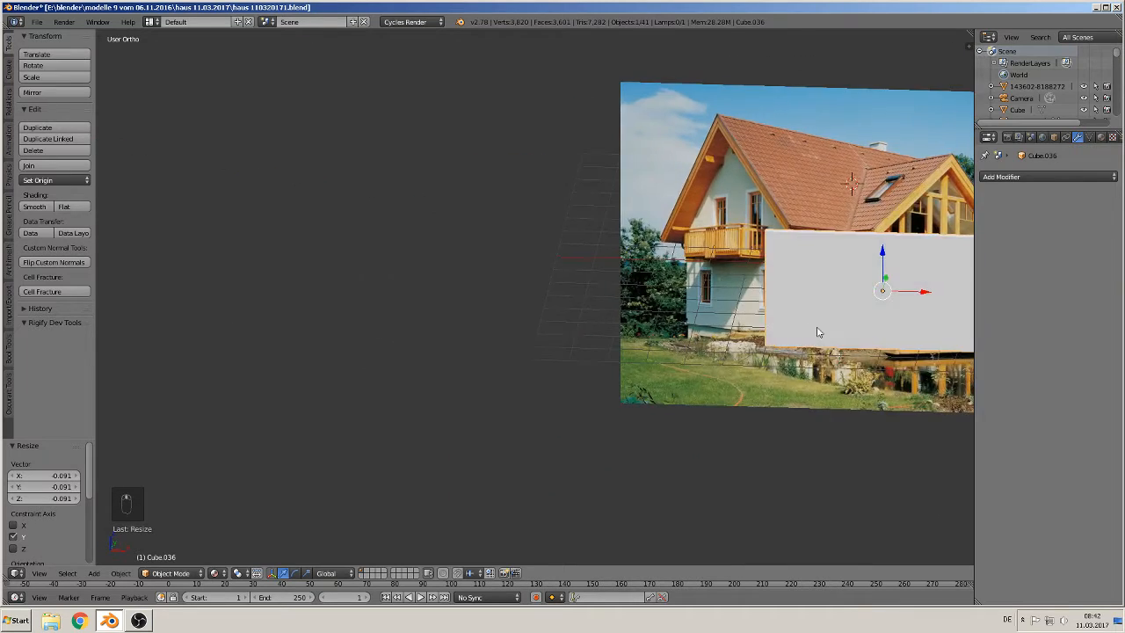
pyautogui.keyDown('shift'); pyautogui.moveTo(818, 332); pyautogui.dragTo(276, 381, button='middle'); pyautogui.keyUp('shift')
pyautogui.moveTo(439, 323); pyautogui.dragTo(341, 343)
pyautogui.press('Tab')
pyautogui.keyDown('shift'); pyautogui.moveTo(346, 375); pyautogui.dragTo(437, 371, button='middle'); pyautogui.keyUp('shift')
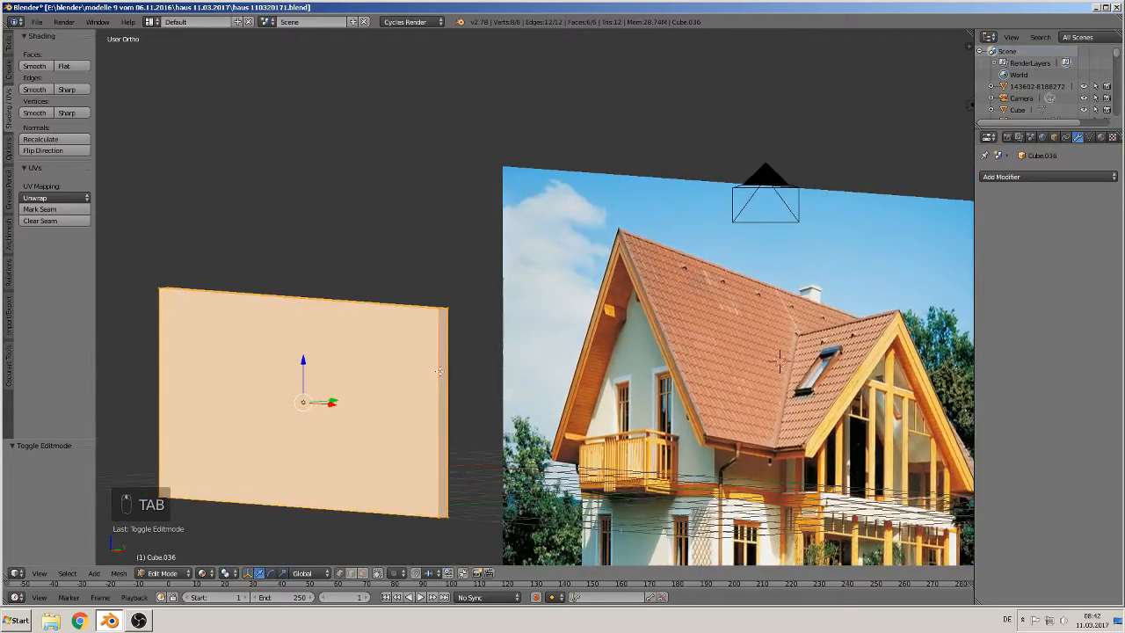
pyautogui.scroll(2, 433, 362)
pyautogui.hotkey('ctrl', 'r')
pyautogui.click(385, 392)
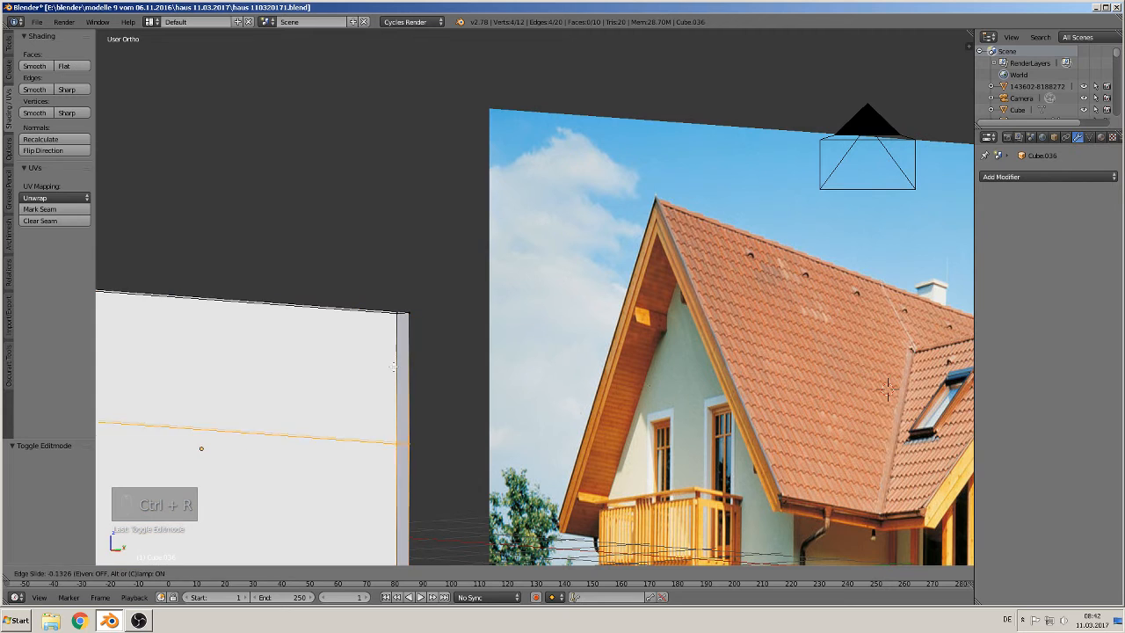
pyautogui.click(390, 257)
# Step: Select the narrow top face strip, extrude it about 3.15 along Y into an L-shape, and leave edit mode
pyautogui.moveTo(411, 336); pyautogui.dragTo(491, 361, button='middle')
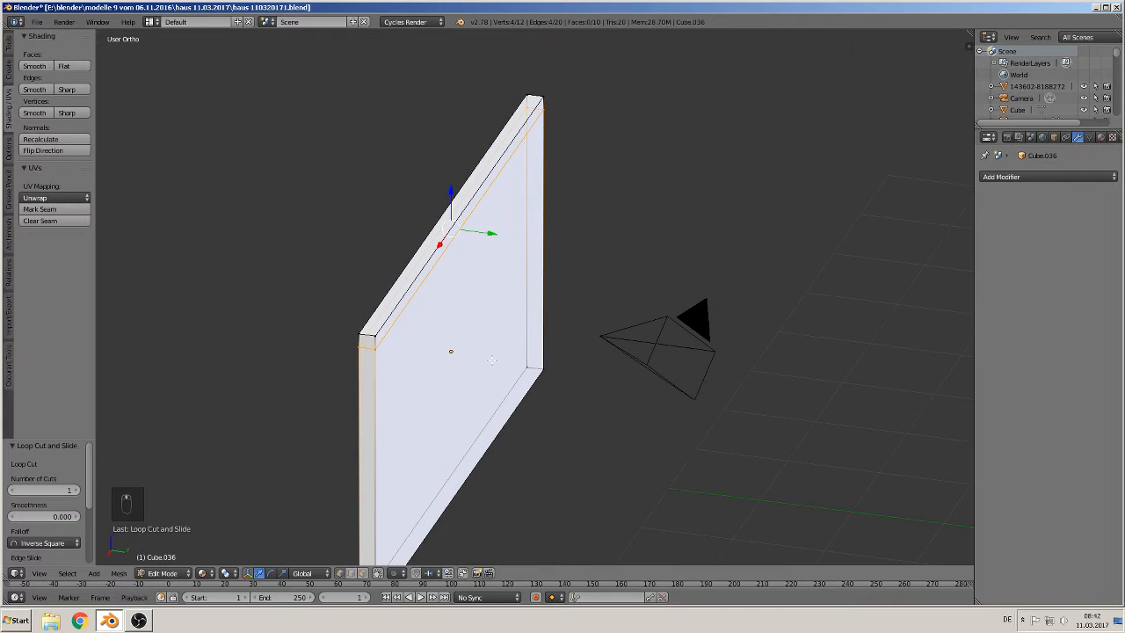
pyautogui.click(378, 571)
pyautogui.click(364, 572)
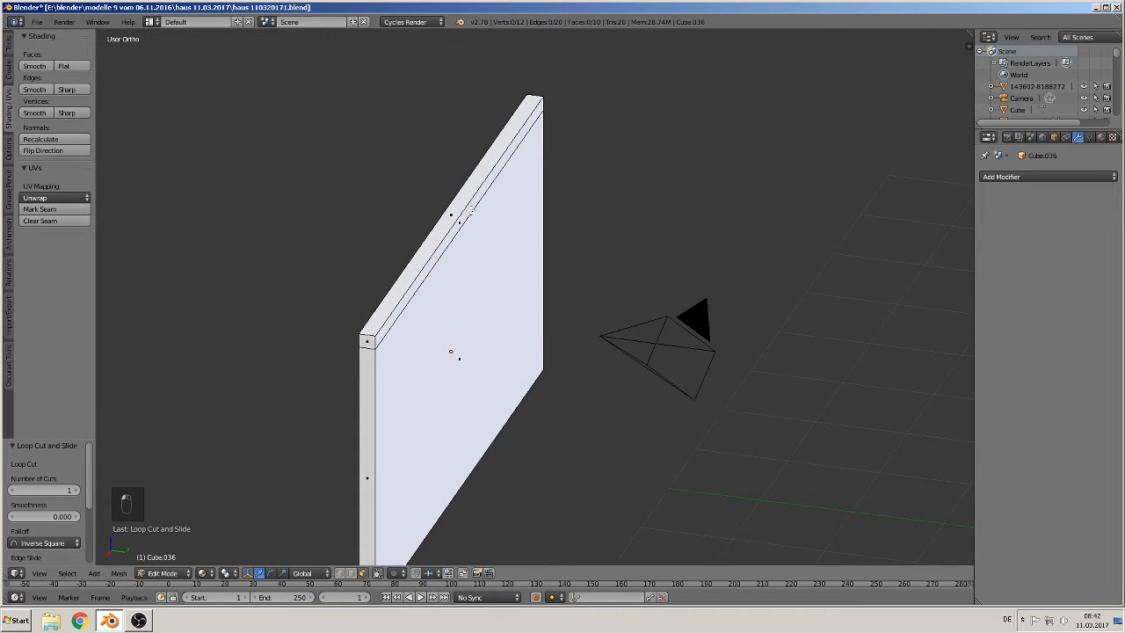
pyautogui.rightClick(462, 223)
pyautogui.moveTo(462, 235); pyautogui.dragTo(503, 263, button='middle')
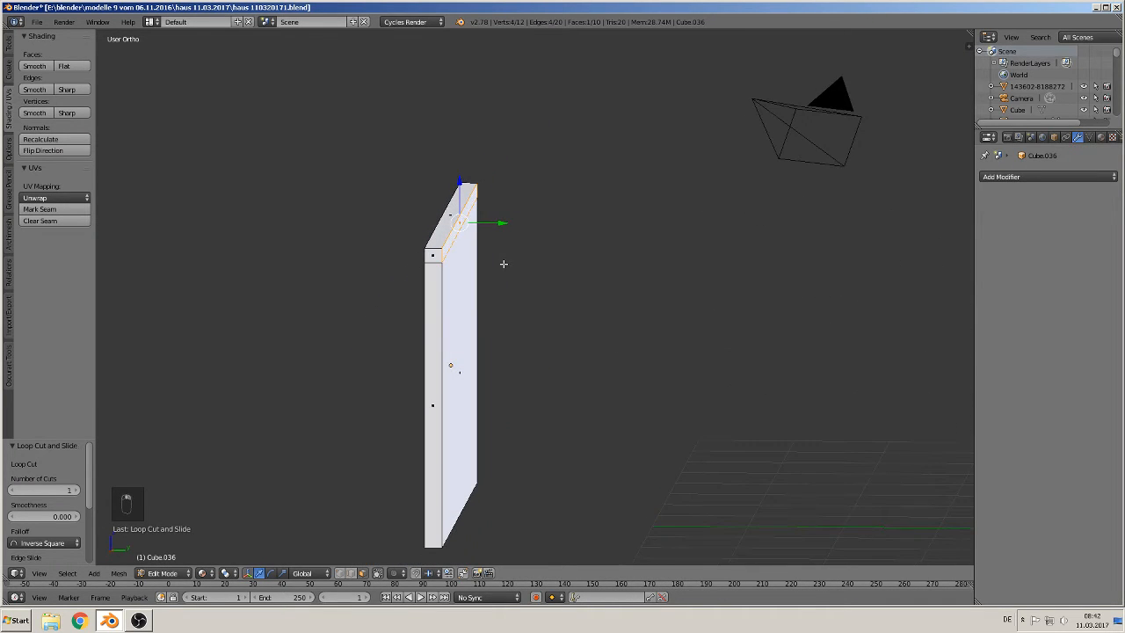
pyautogui.press('e')
pyautogui.press('KP_1')
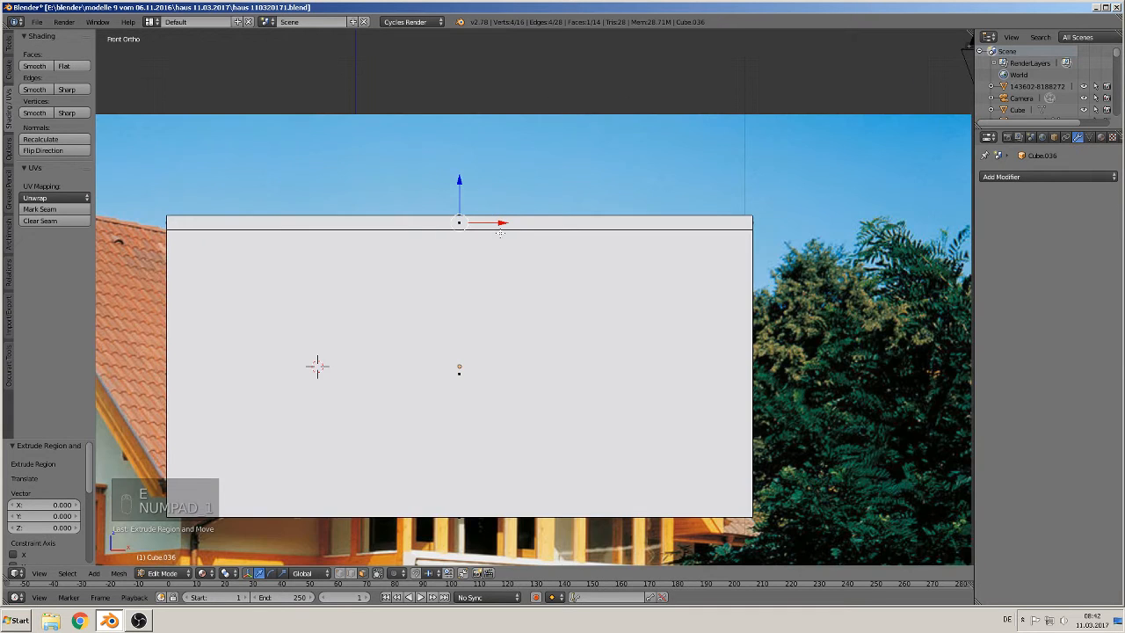
pyautogui.press('KP_3')
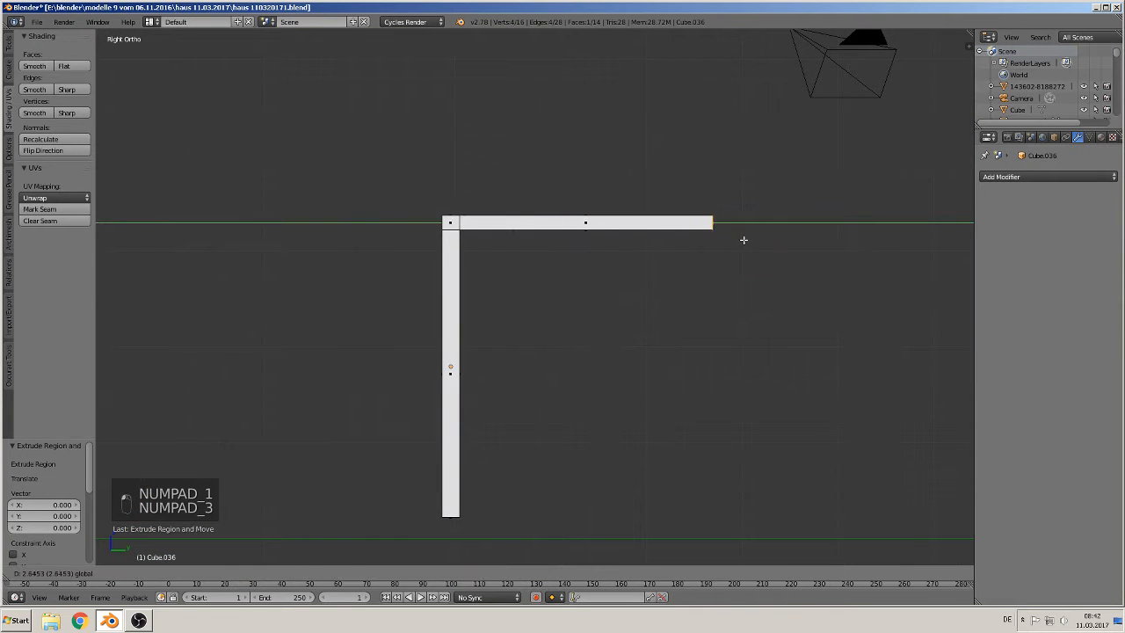
pyautogui.click(791, 249)
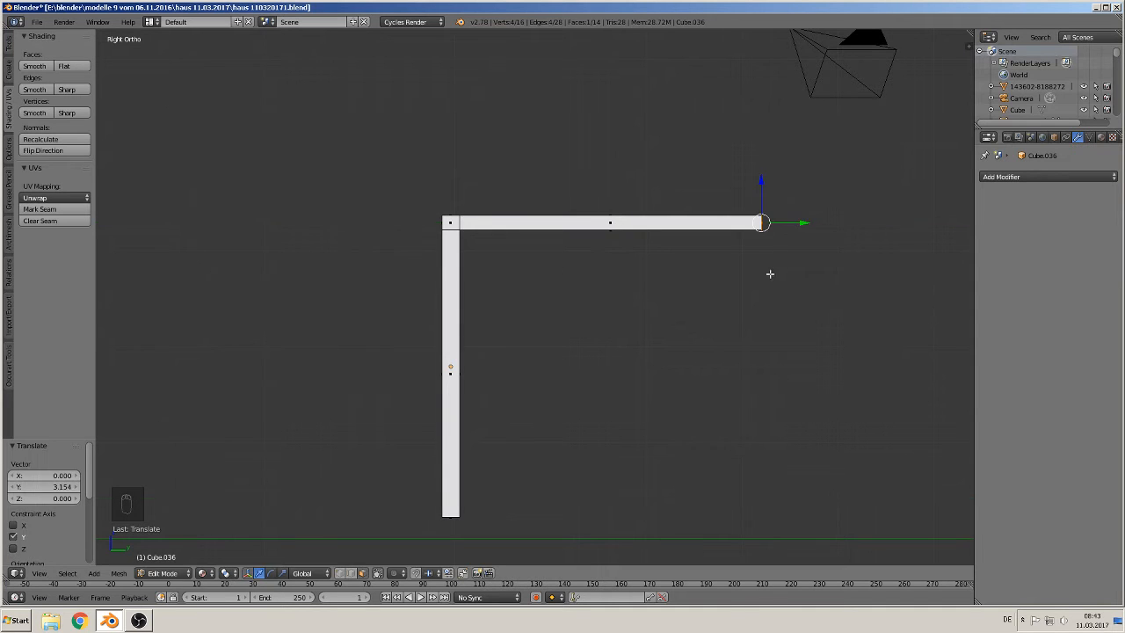
pyautogui.press('Tab')
# Step: Try to rotate the L-shaped piece 45 degrees about X
pyautogui.scroll(-2, 719, 325)
pyautogui.moveTo(719, 326); pyautogui.dragTo(613, 358, button='middle')
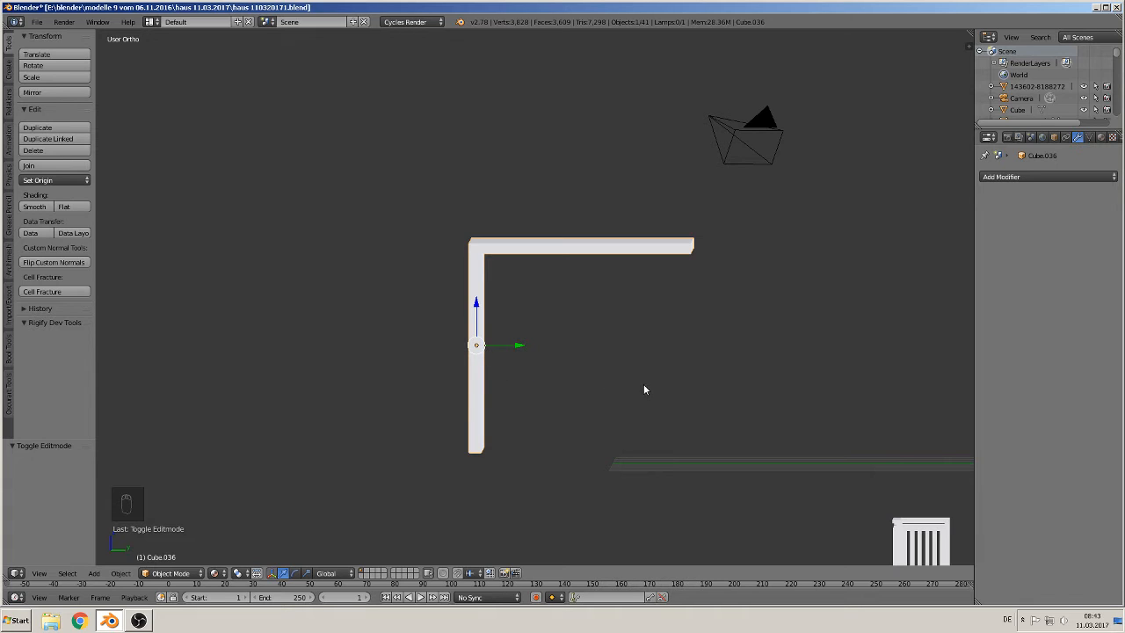
pyautogui.press('r')
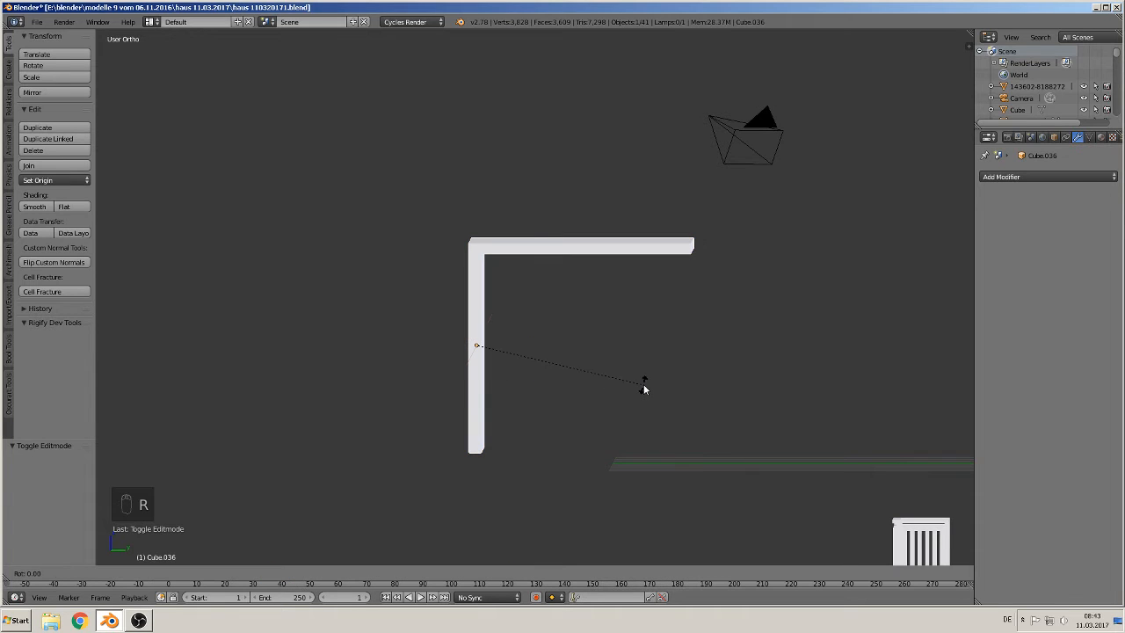
pyautogui.write('x45')
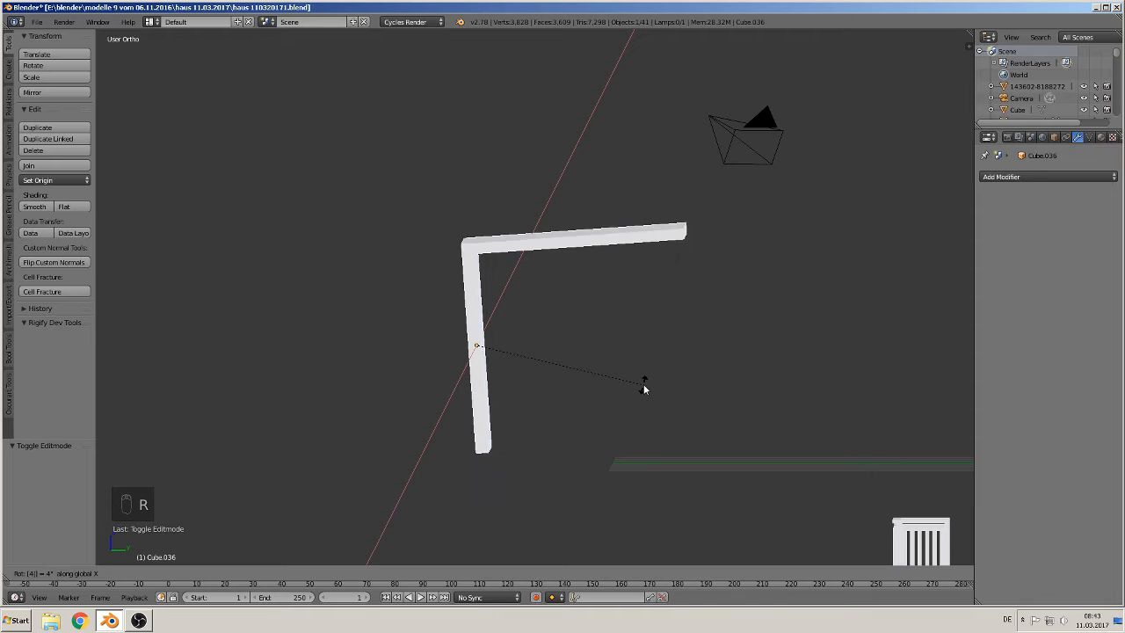
pyautogui.press('Return')
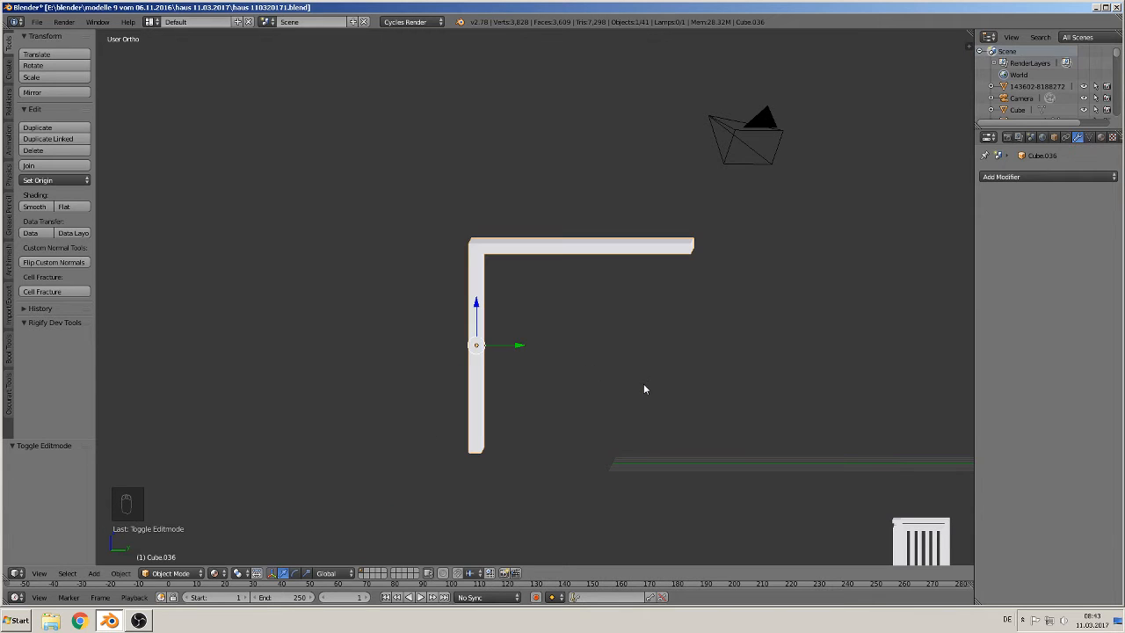
# Step: Try to rotate the L-shaped piece -45 degrees about X
pyautogui.press('r')
pyautogui.press('KP_Subtract')
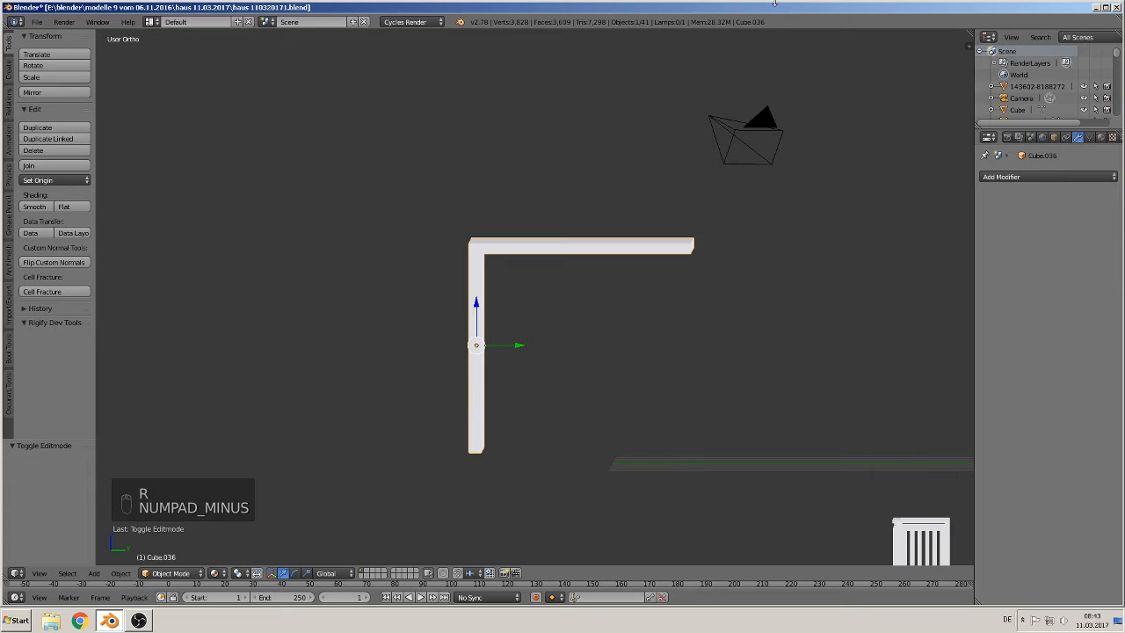
pyautogui.press('r')
pyautogui.press('x')
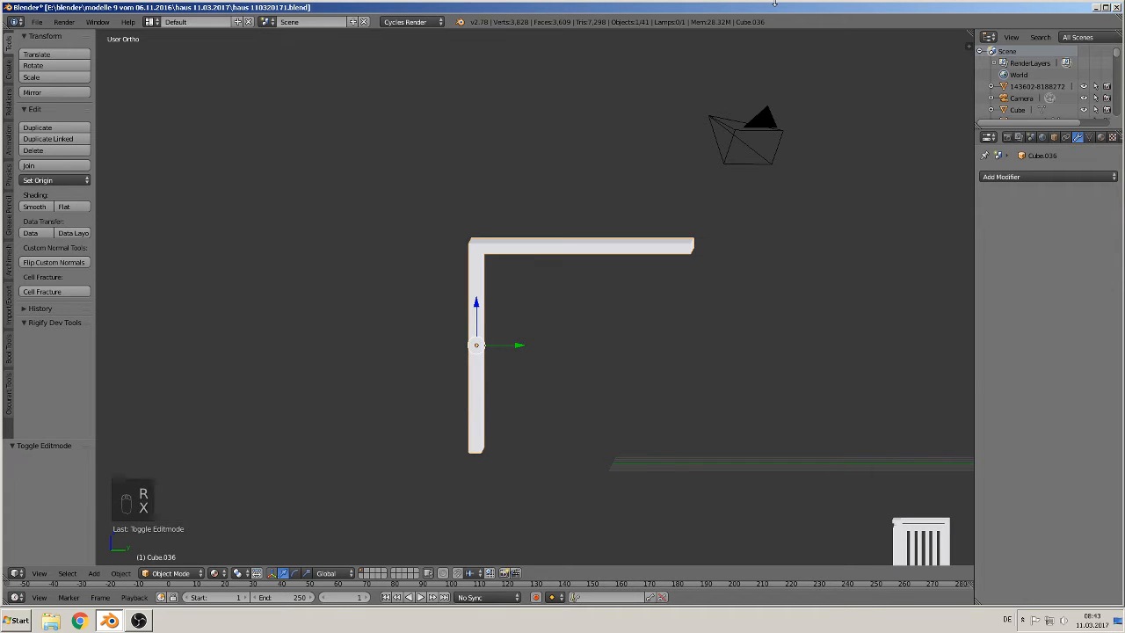
pyautogui.press('KP_Subtract')
pyautogui.press('4')
pyautogui.press('5')
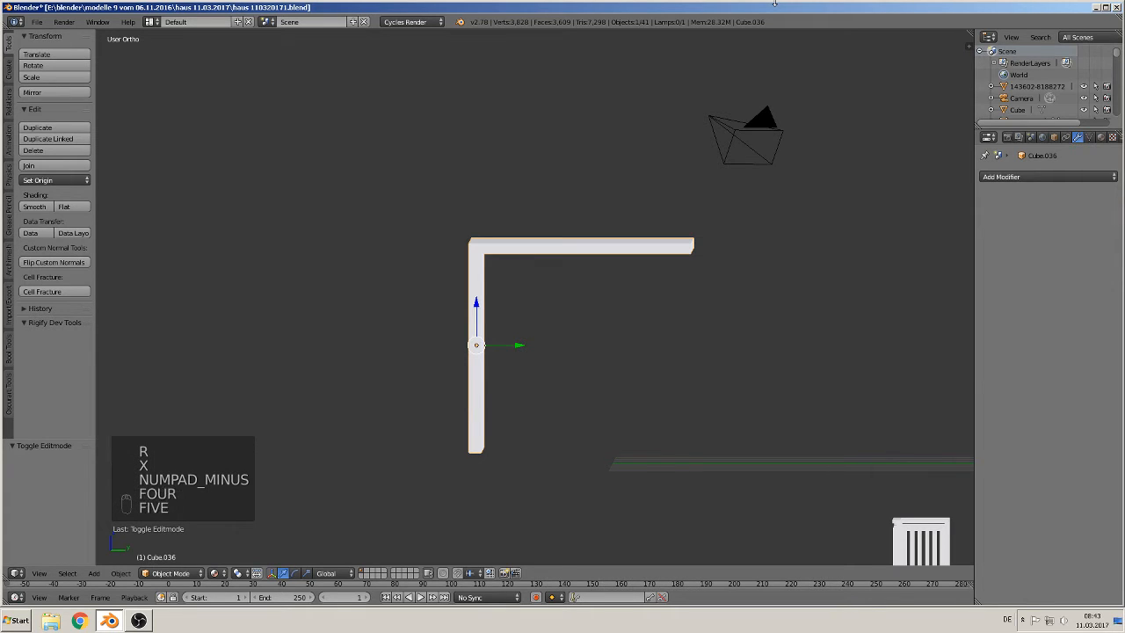
pyautogui.press('Return')
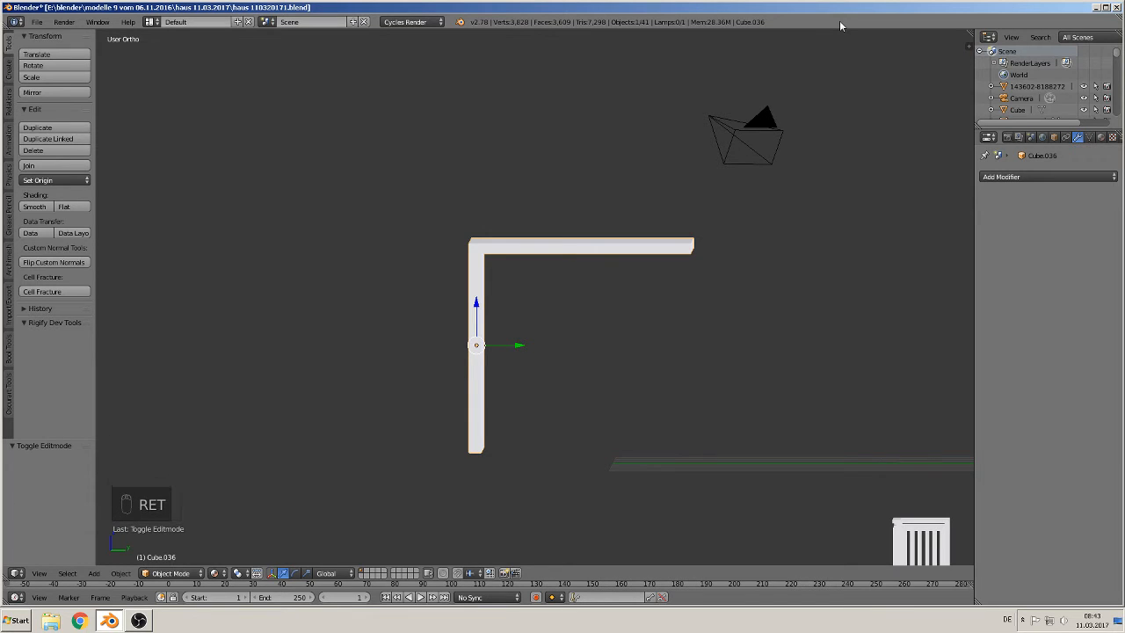
pyautogui.press('r')
pyautogui.press('x')
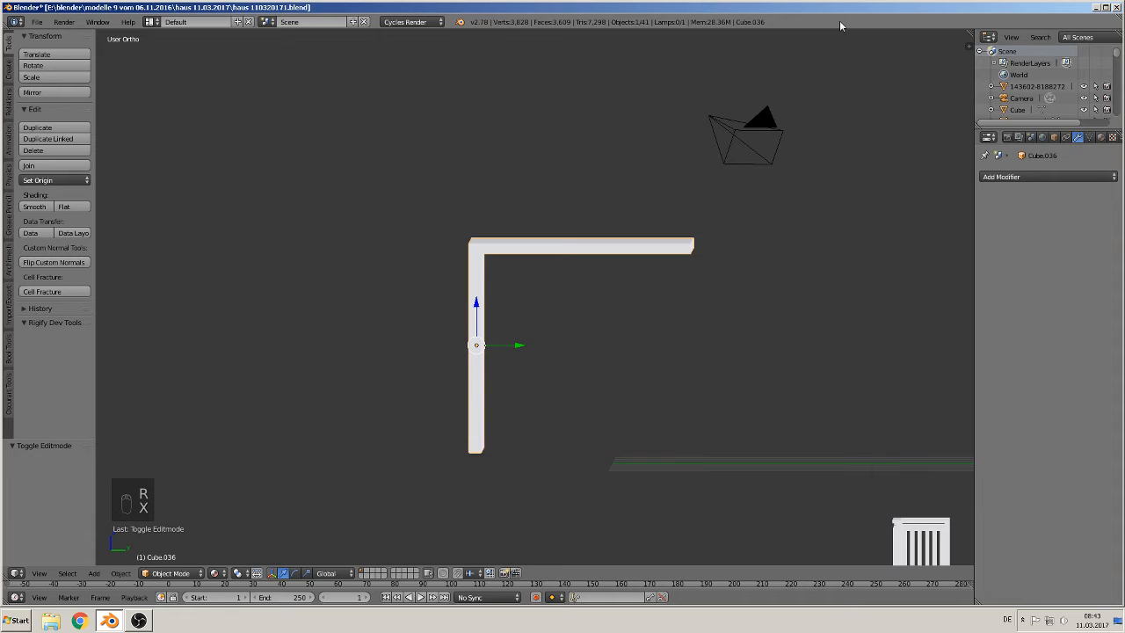
pyautogui.press('KP_Subtract')
pyautogui.press('4')
pyautogui.press('5')
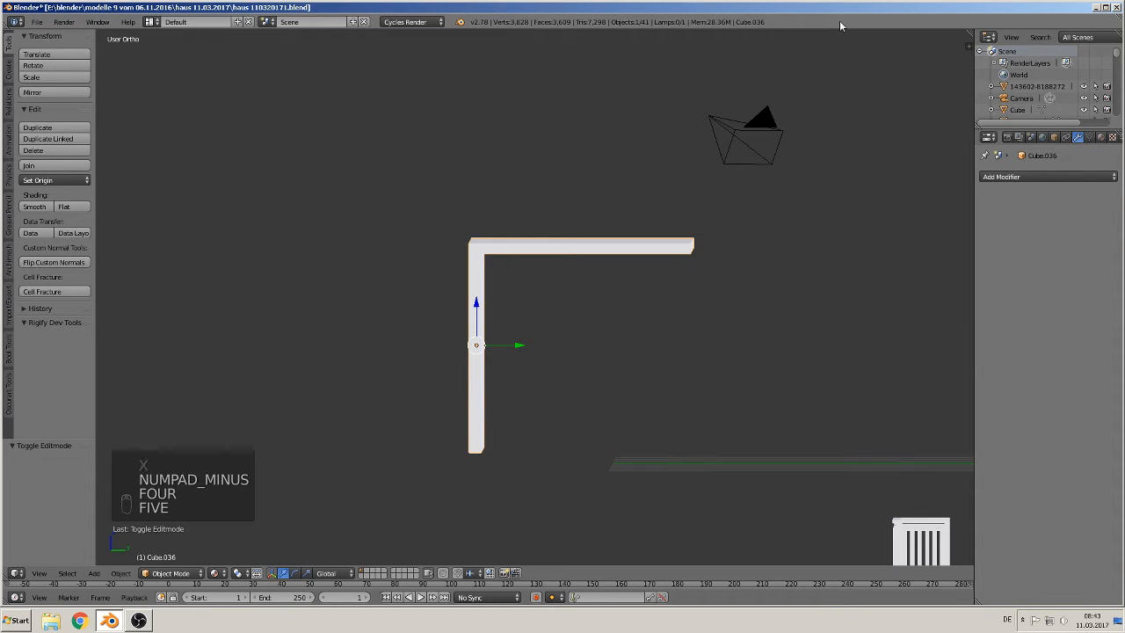
# Step: Rotate the L-shaped piece 90 degrees about X
pyautogui.press('r')
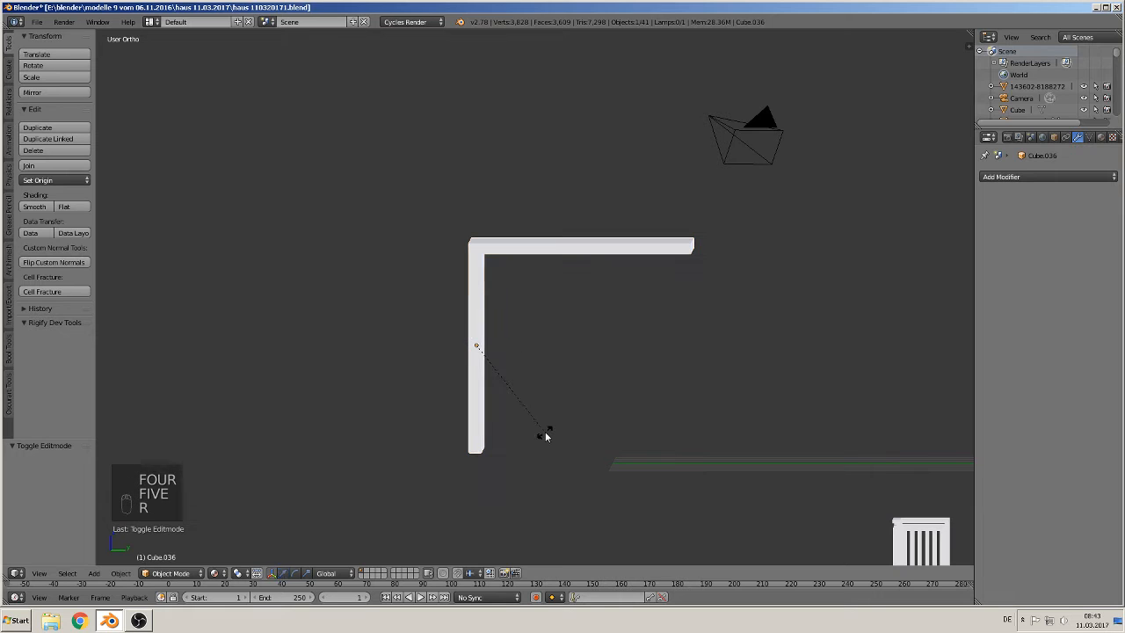
pyautogui.press('x')
pyautogui.press('9')
pyautogui.press('0')
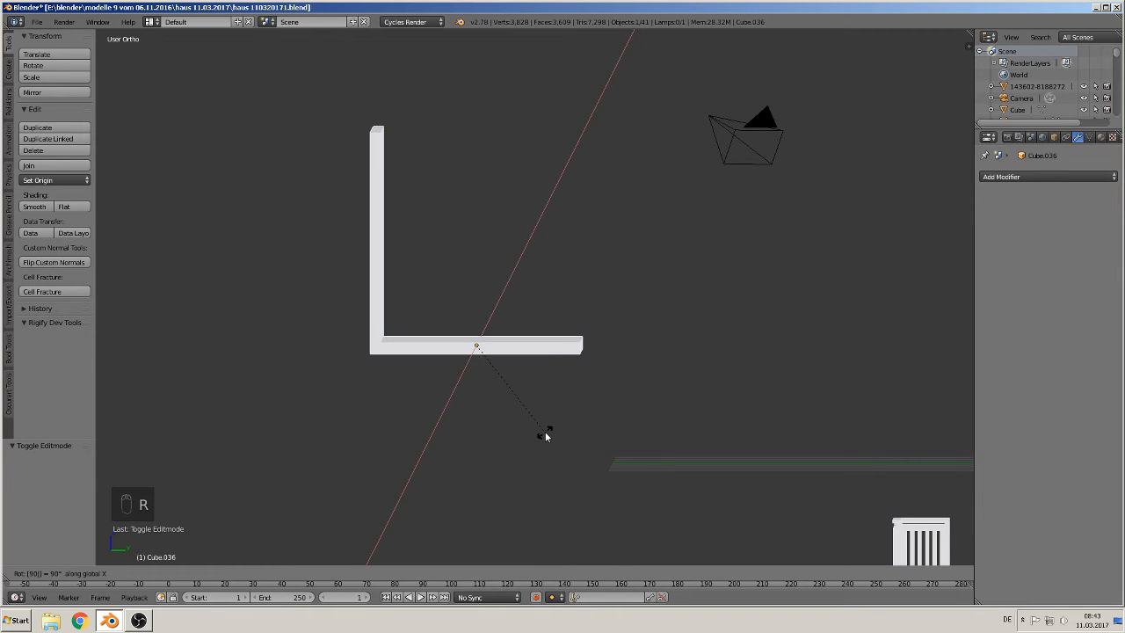
pyautogui.press('Return')
# Step: Set the L-shaped piece's origin to its geometry
pyautogui.press('Tab')
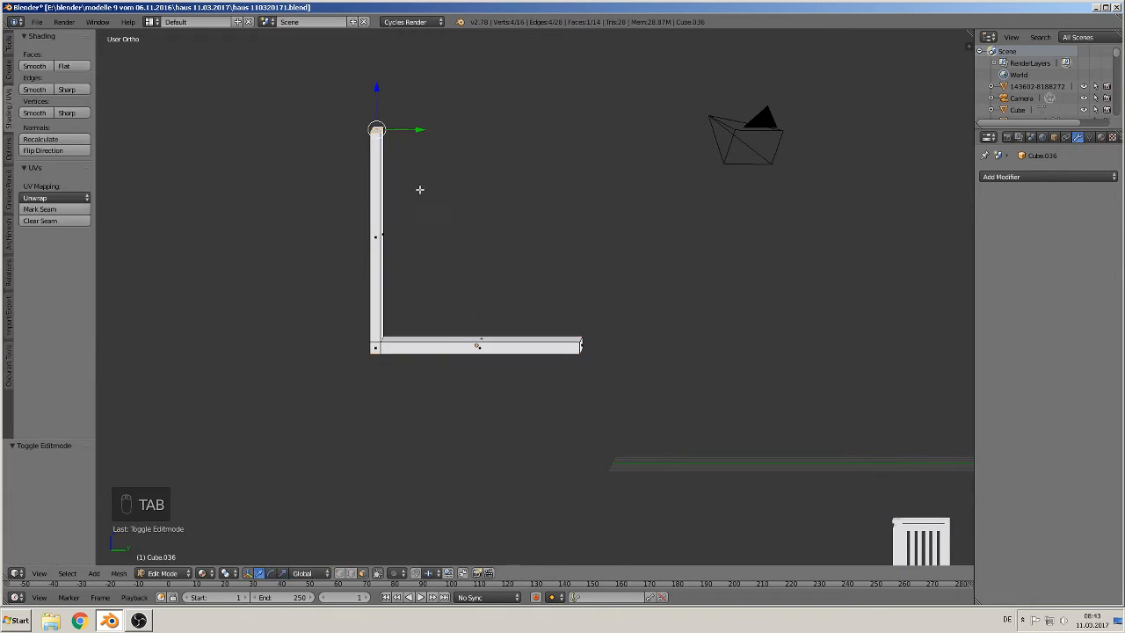
pyautogui.moveTo(387, 83); pyautogui.dragTo(379, 123)
pyautogui.press('Tab')
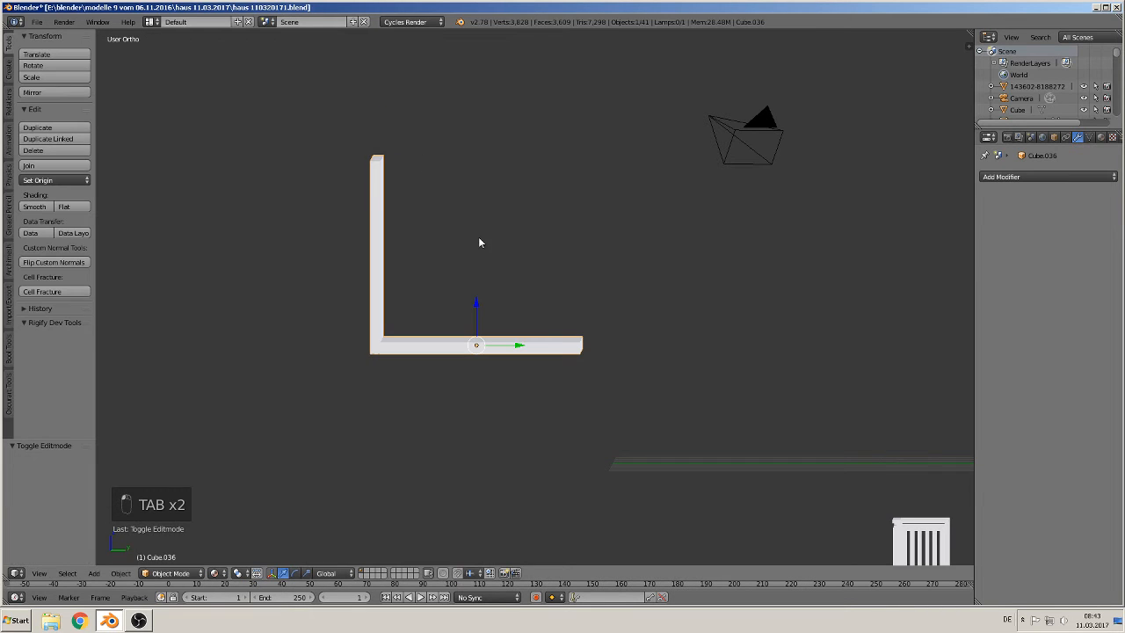
pyautogui.click(58, 180)
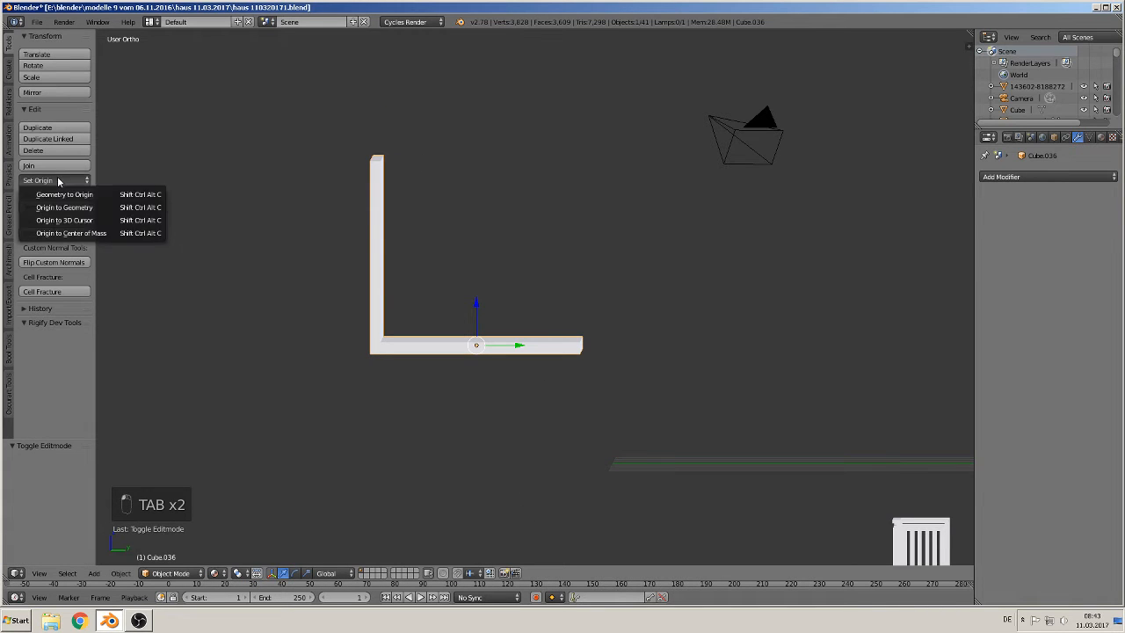
pyautogui.click(61, 208)
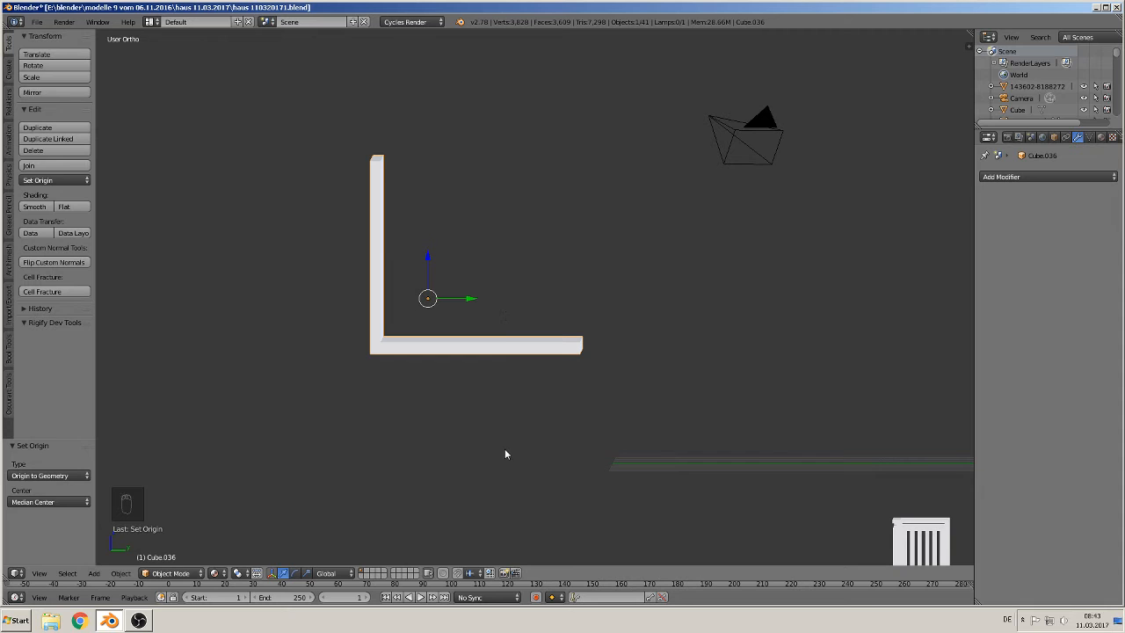
# Step: Rotate the L-shaped piece 45 degrees about X
pyautogui.write('rx45')
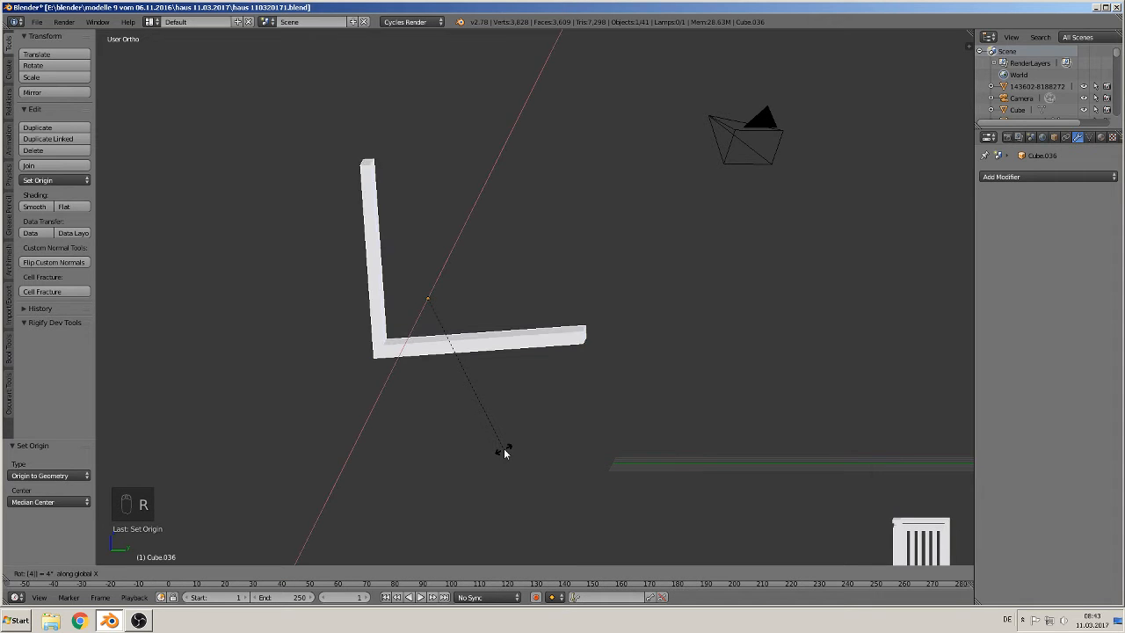
pyautogui.press('Return')
pyautogui.moveTo(504, 450); pyautogui.dragTo(535, 424, button='middle')
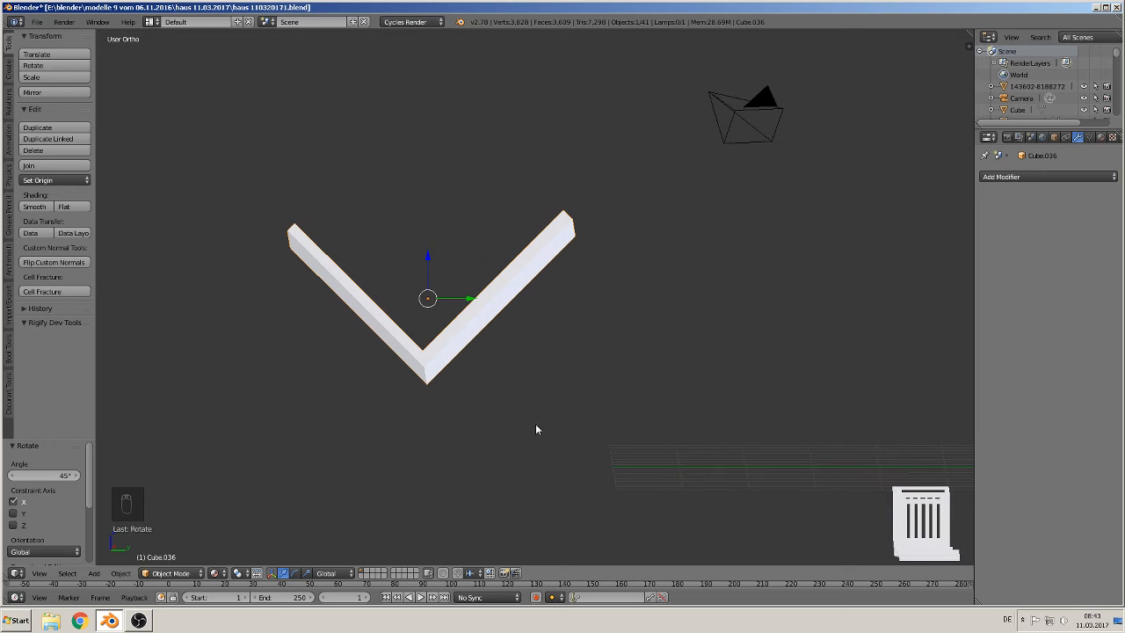
# Step: Rotate the V-shaped piece 180 degrees about X into a roof profile
pyautogui.write('rx180')
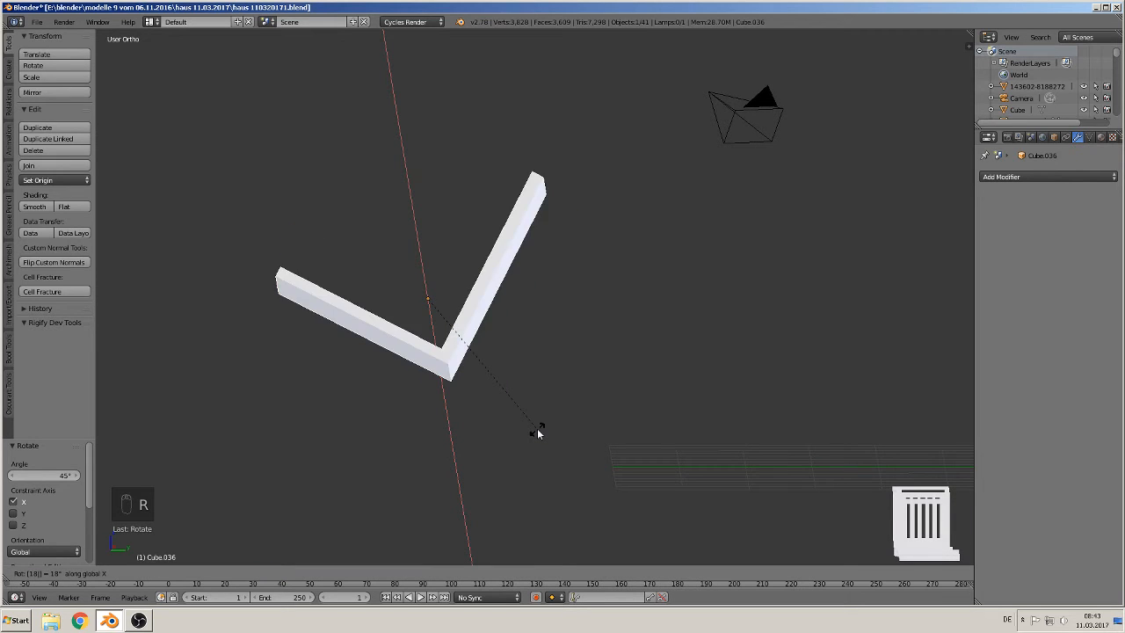
pyautogui.click(537, 428)
pyautogui.press('KP_1')
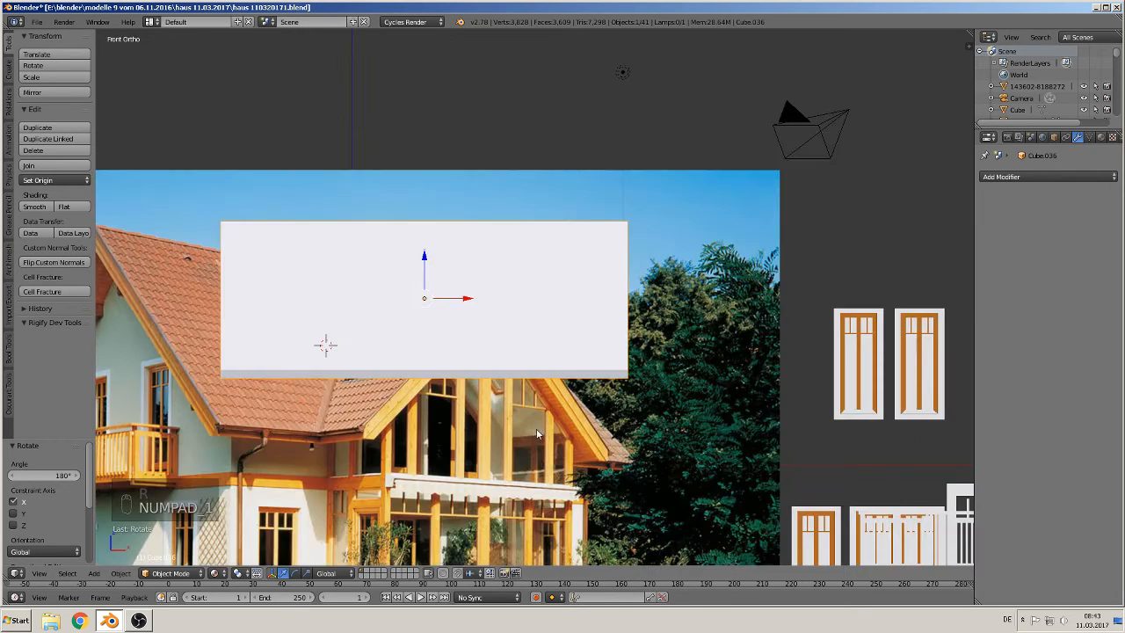
pyautogui.moveTo(536, 428); pyautogui.dragTo(404, 434, button='middle')
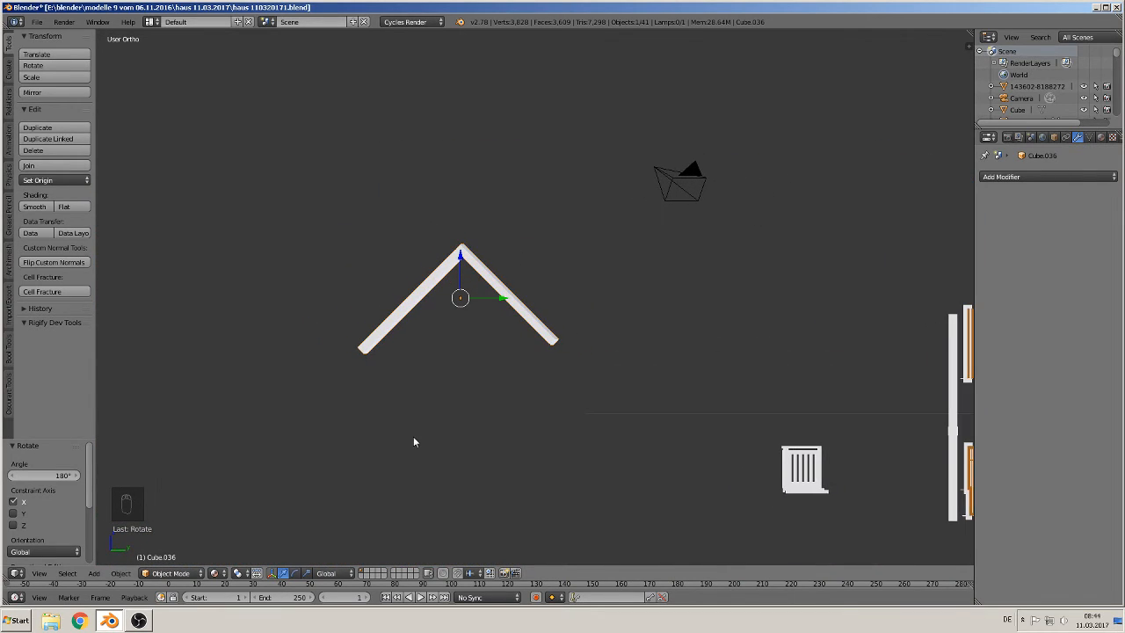
pyautogui.press('KP_1')
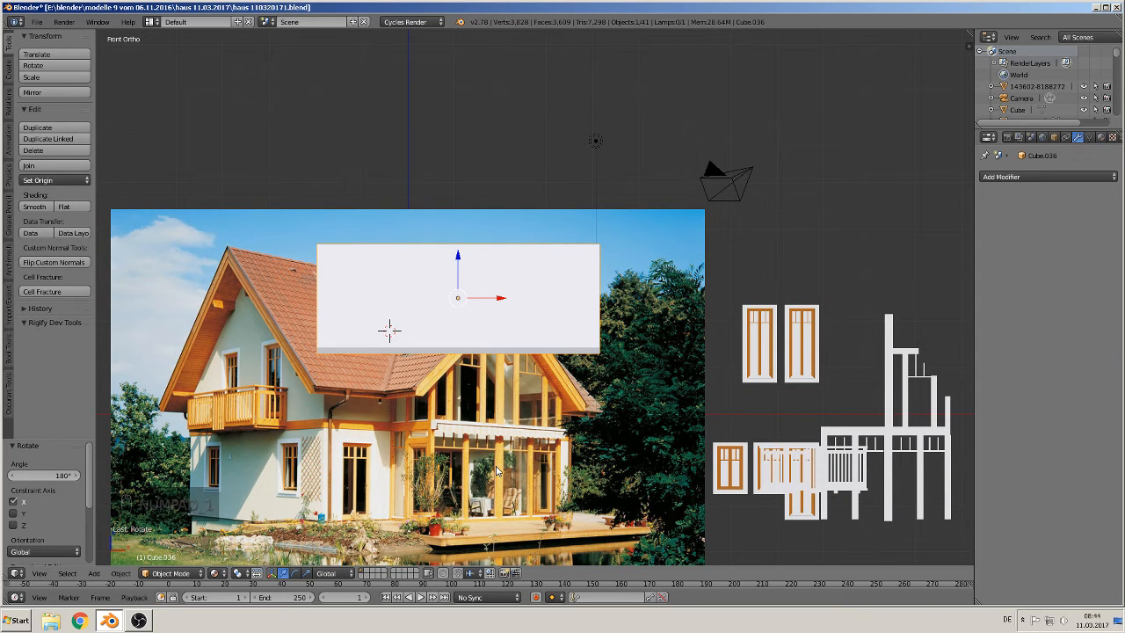
# Step: Rotate the roof piece 90 degrees about Z and raise it about 3.53 along Z
pyautogui.press('r')
pyautogui.press('z')
pyautogui.press('9')
pyautogui.press('0')
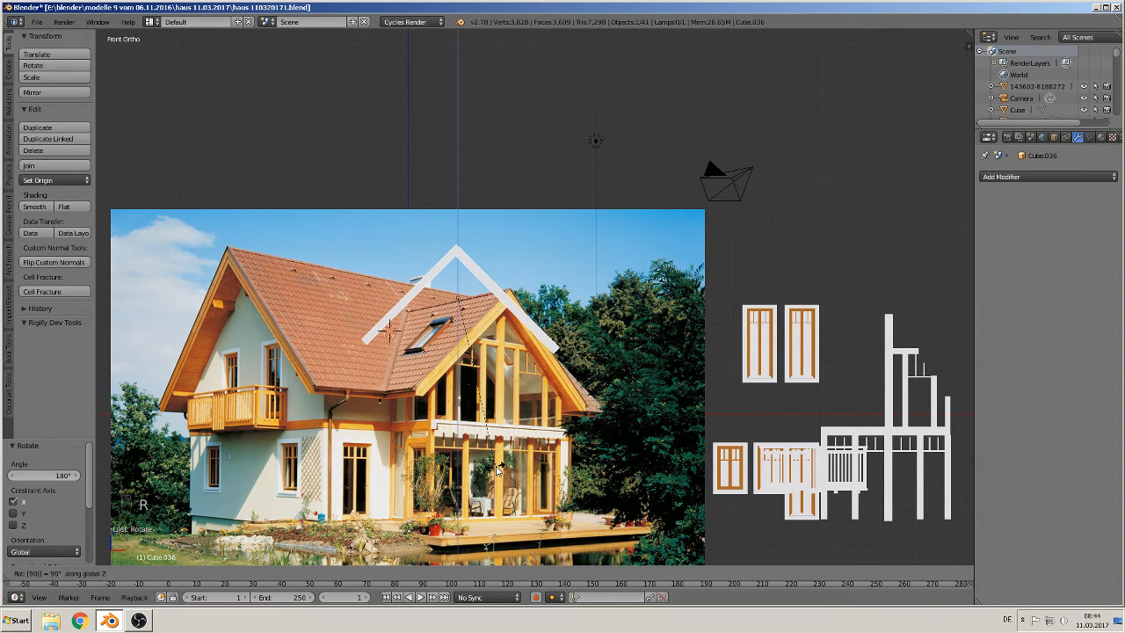
pyautogui.press('Return')
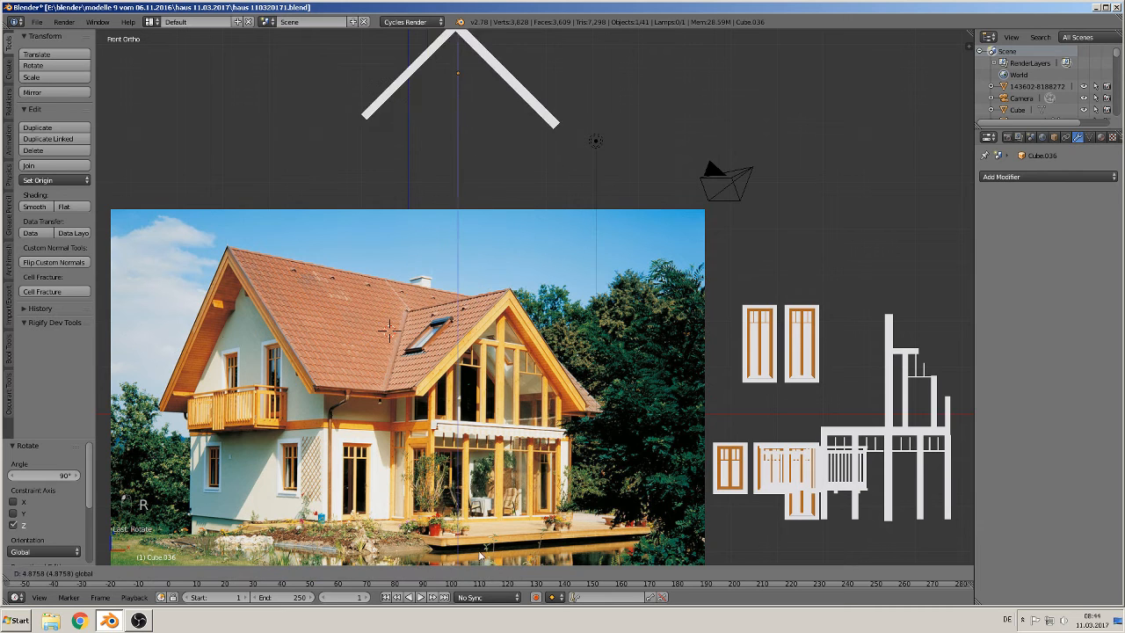
pyautogui.press('g')
pyautogui.press('z')
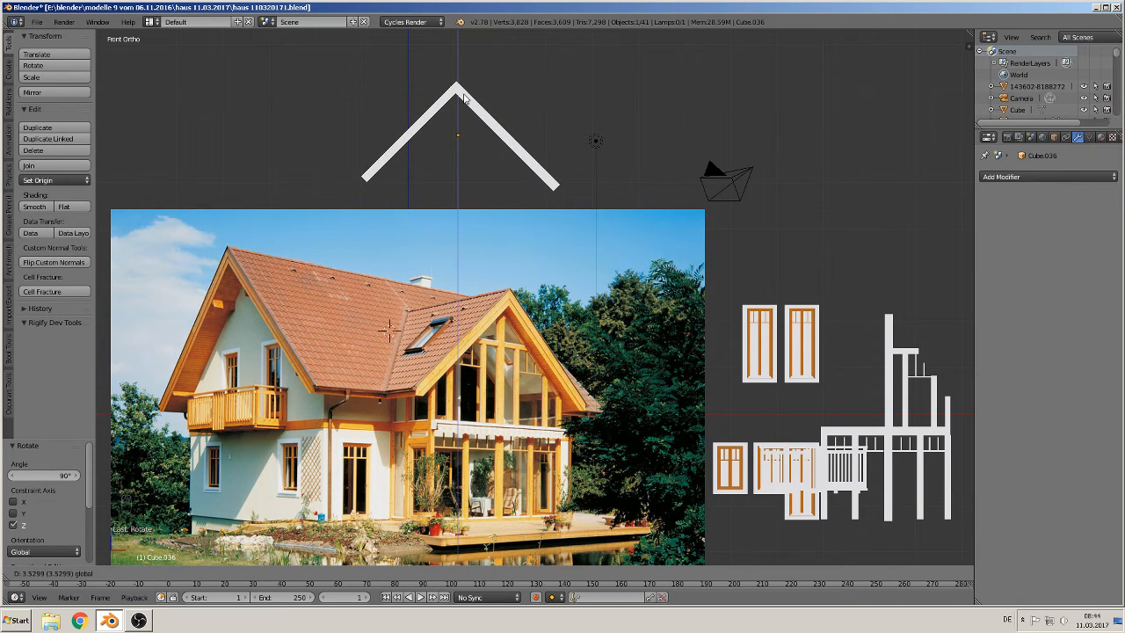
pyautogui.click(500, 103)
# Step: In edit mode, select the end face of the right roof arm and move it -0.247 along its normal
pyautogui.scroll(2, 500, 104)
pyautogui.keyDown('shift'); pyautogui.moveTo(497, 216); pyautogui.dragTo(683, 451, button='middle'); pyautogui.keyUp('shift')
pyautogui.scroll(1, 562, 430)
pyautogui.keyDown('shift'); pyautogui.moveTo(539, 455); pyautogui.dragTo(434, 384, button='middle'); pyautogui.keyUp('shift')
pyautogui.scroll(1, 444, 413)
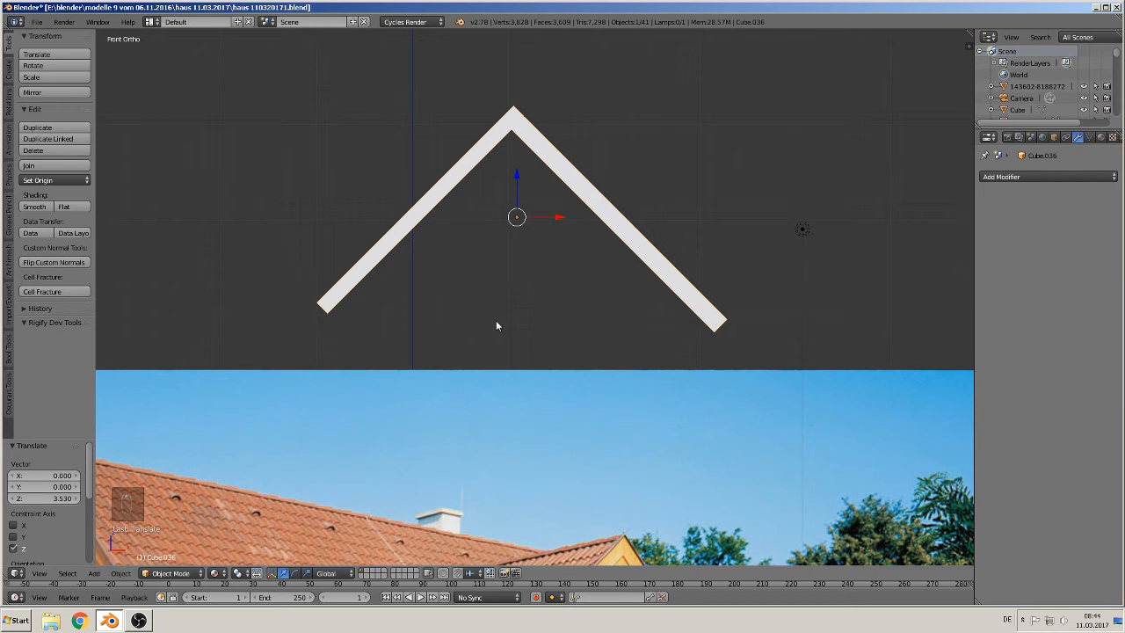
pyautogui.press('Tab')
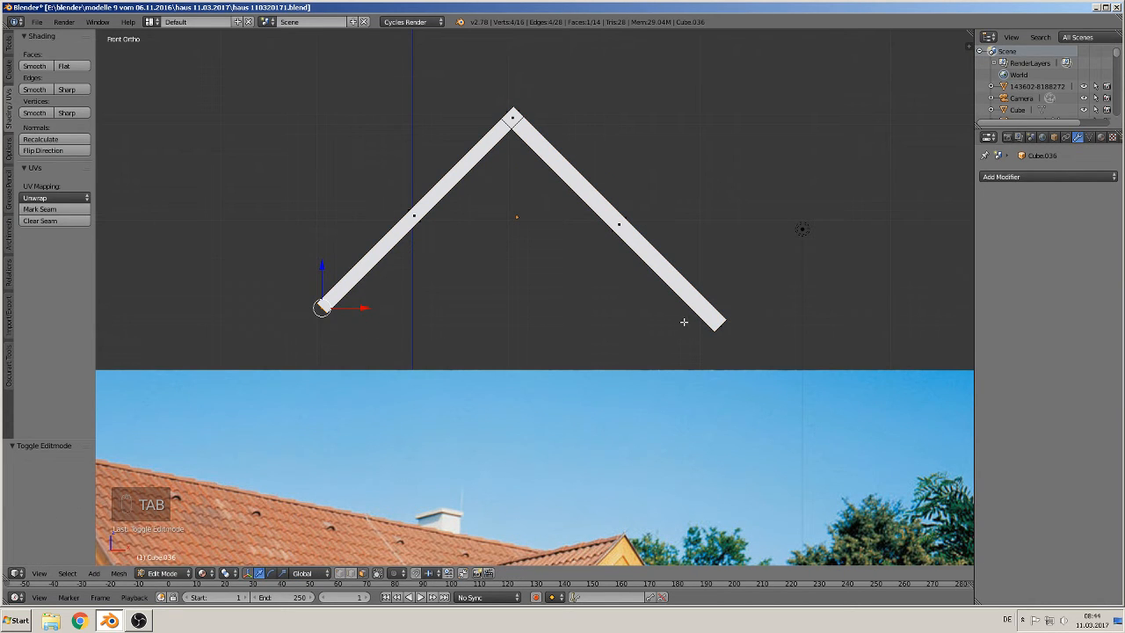
pyautogui.rightClick(721, 326)
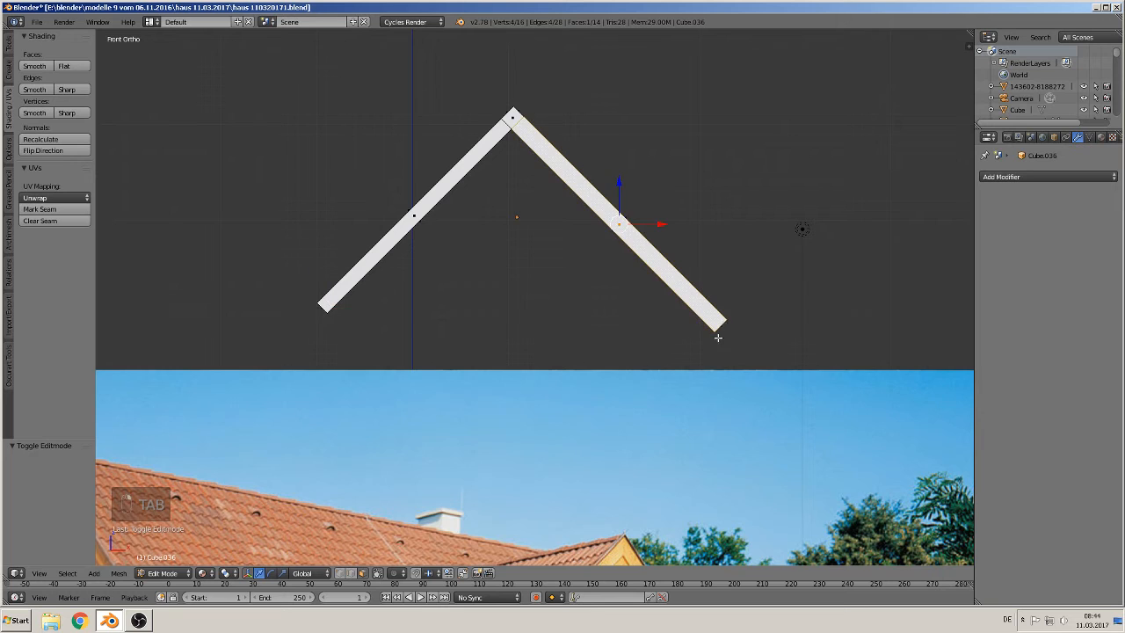
pyautogui.moveTo(720, 331); pyautogui.dragTo(684, 329, button='middle')
pyautogui.rightClick(756, 334)
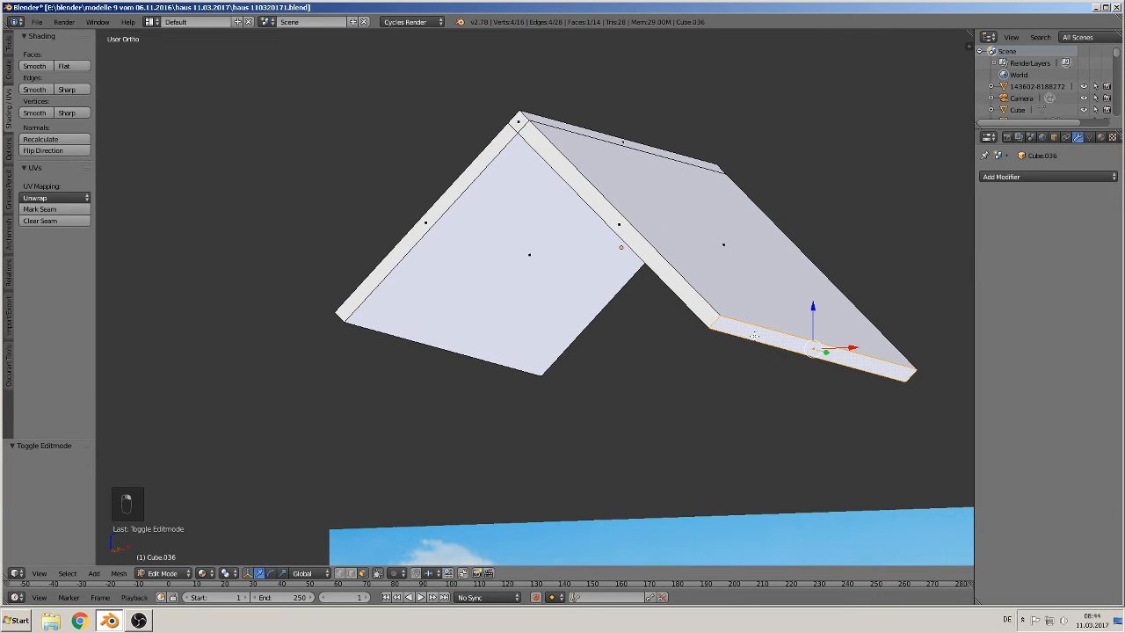
pyautogui.press('KP_1')
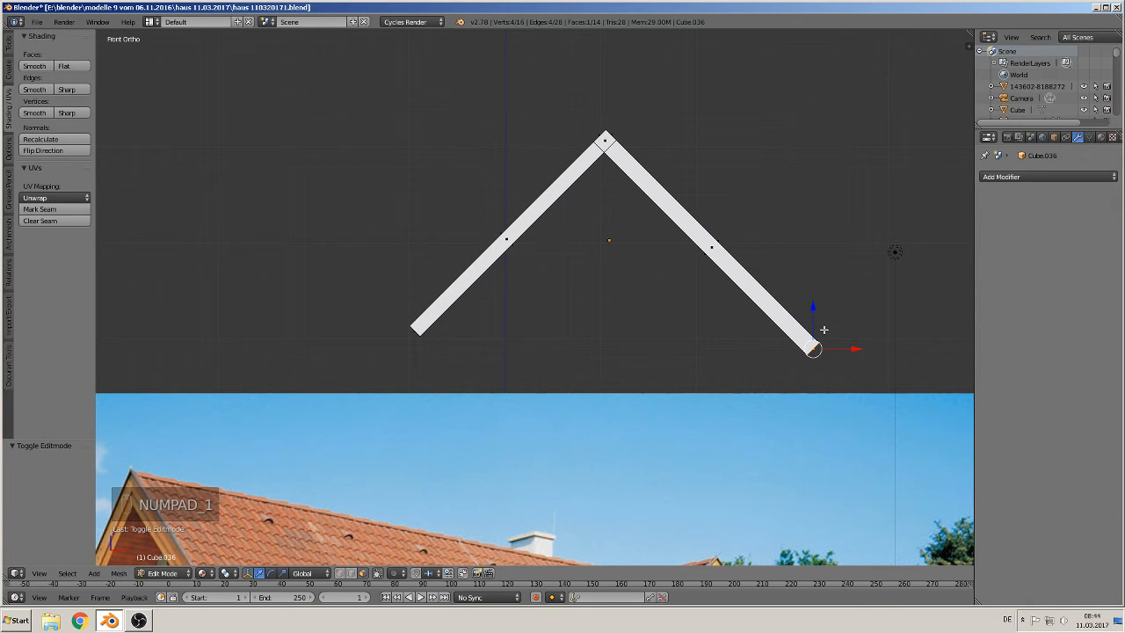
pyautogui.click(303, 573)
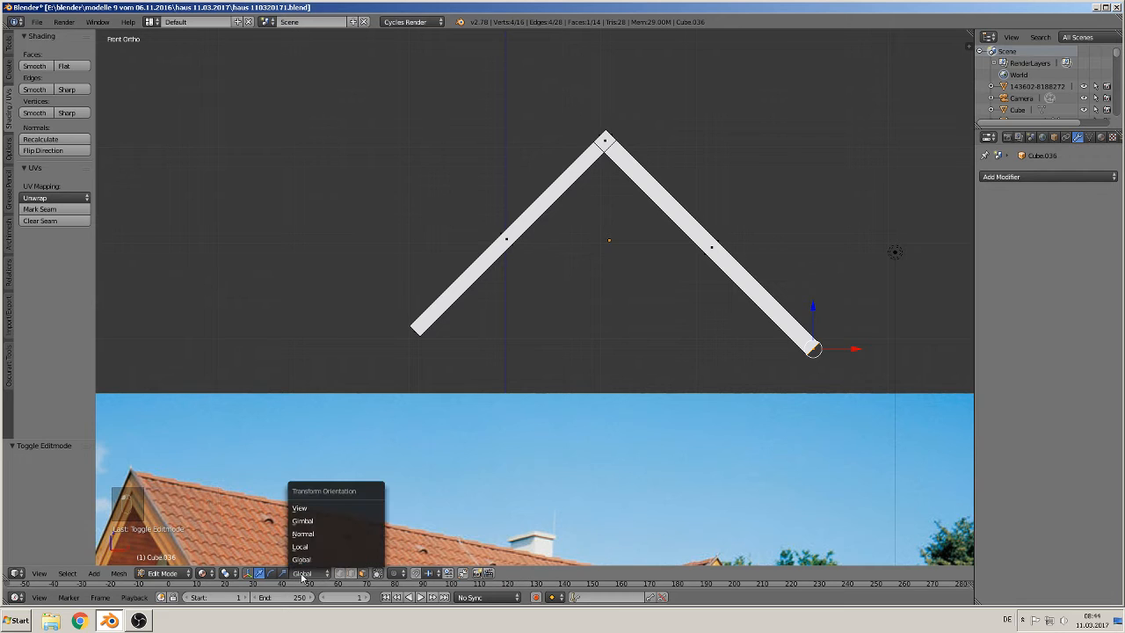
pyautogui.click(318, 535)
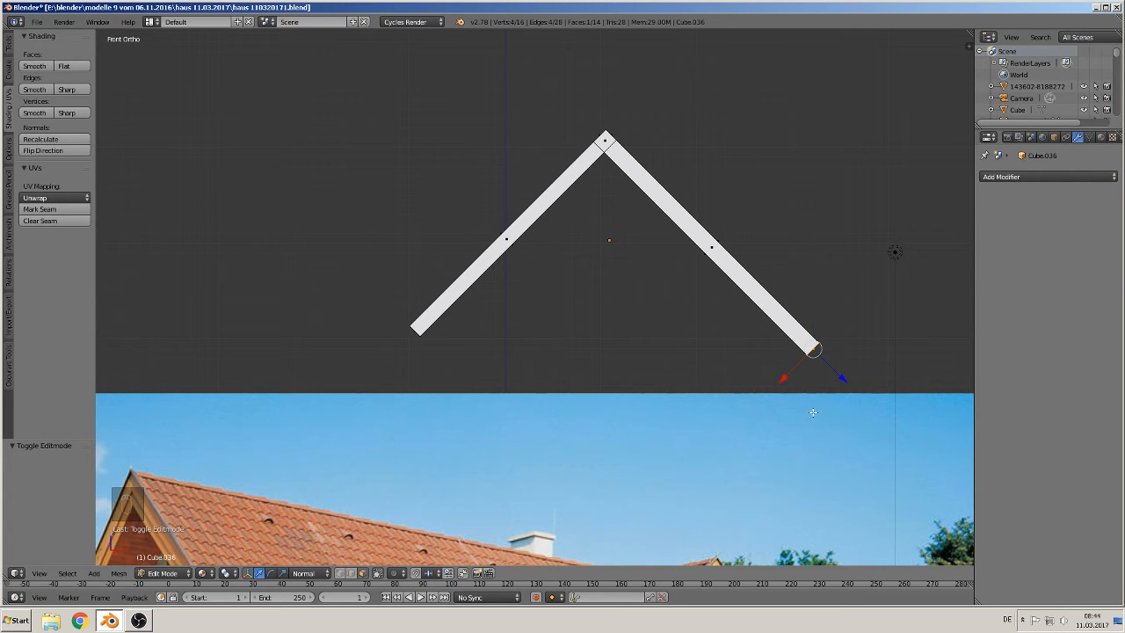
pyautogui.moveTo(840, 380); pyautogui.dragTo(824, 366)
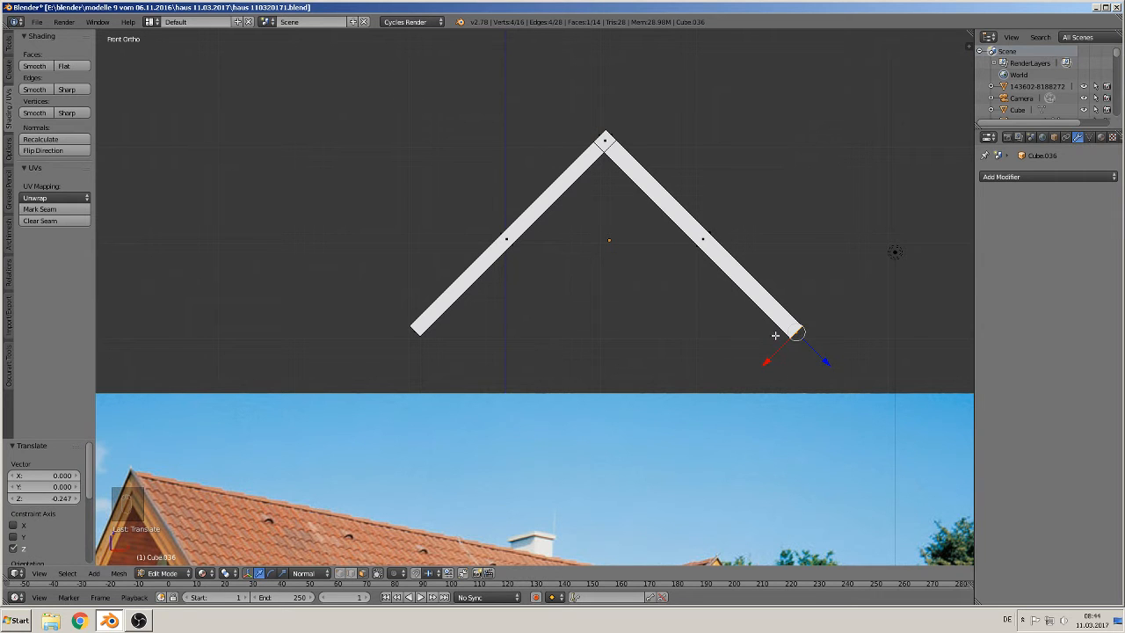
pyautogui.press('Tab')
# Step: Duplicate the roof piece and move the copy about -5.35 along X
pyautogui.scroll(-4, 536, 298)
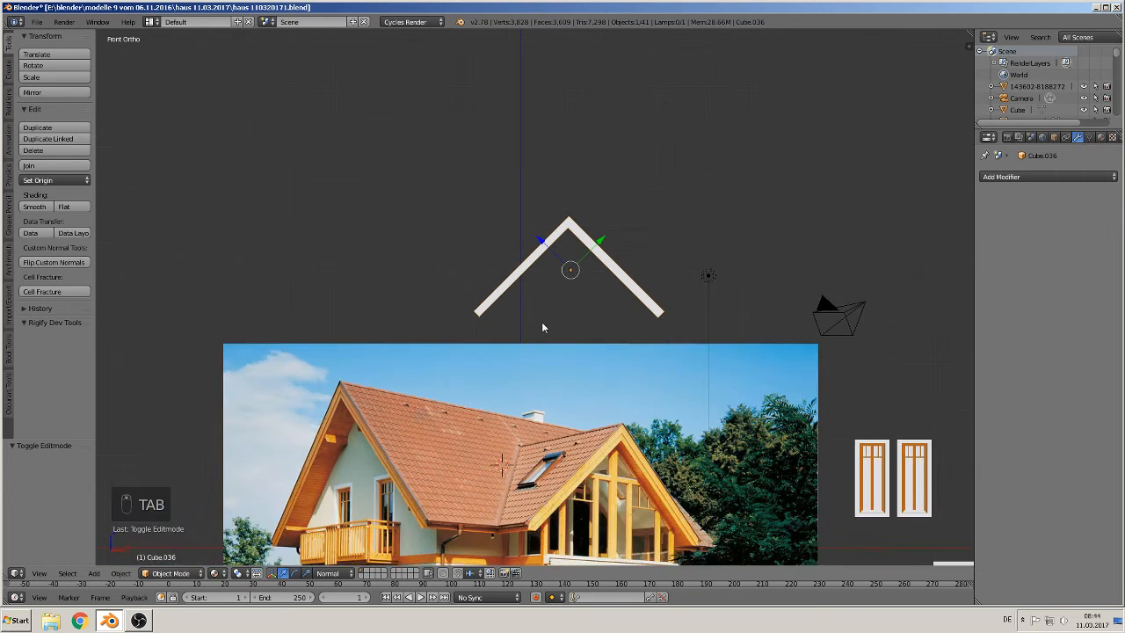
pyautogui.press('KP_1')
pyautogui.moveTo(535, 292); pyautogui.dragTo(564, 319, button='middle')
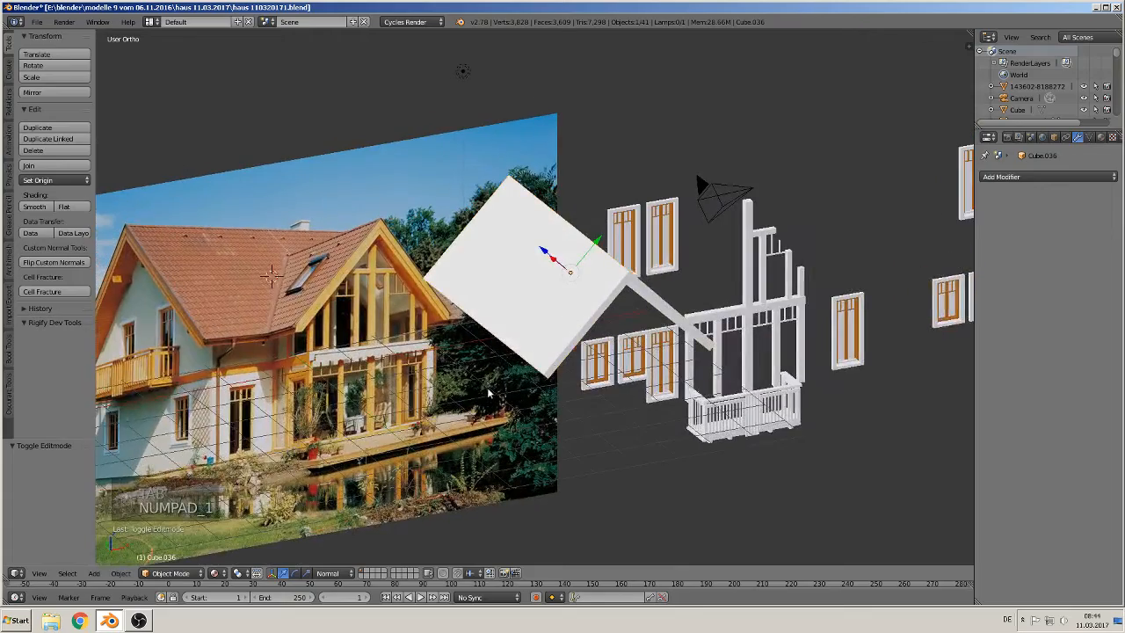
pyautogui.keyDown('shift'); pyautogui.moveTo(340, 338); pyautogui.dragTo(474, 349, button='middle'); pyautogui.keyUp('shift')
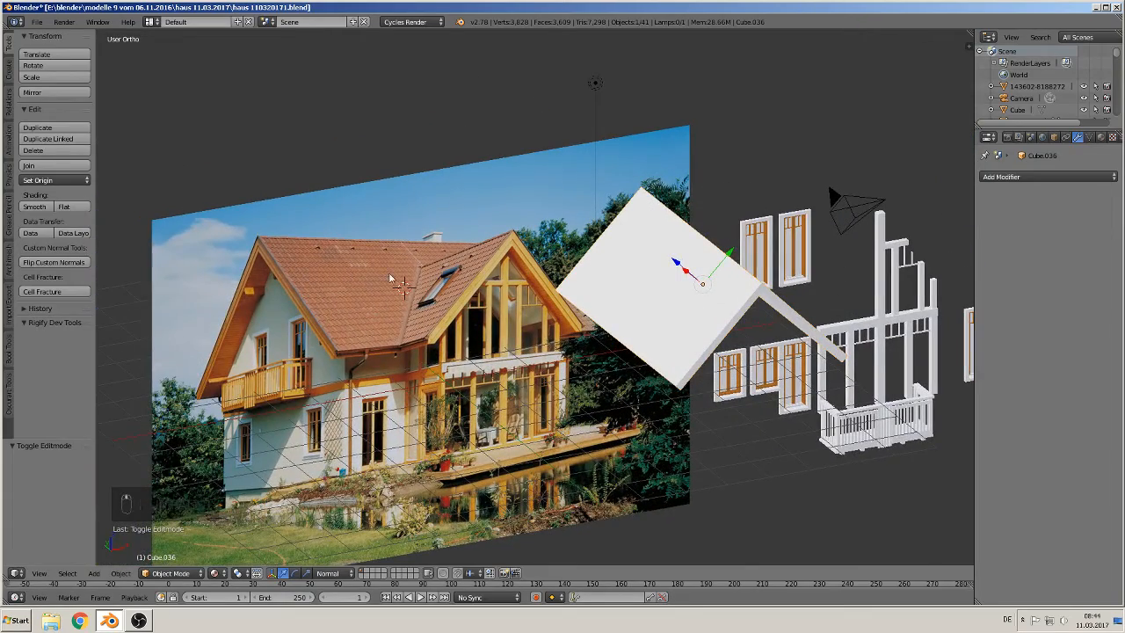
pyautogui.moveTo(590, 355)
pyautogui.mouseDown(button='middle')
pyautogui.moveTo(536, 350)
pyautogui.moveTo(577, 342)
pyautogui.mouseUp(button='middle')
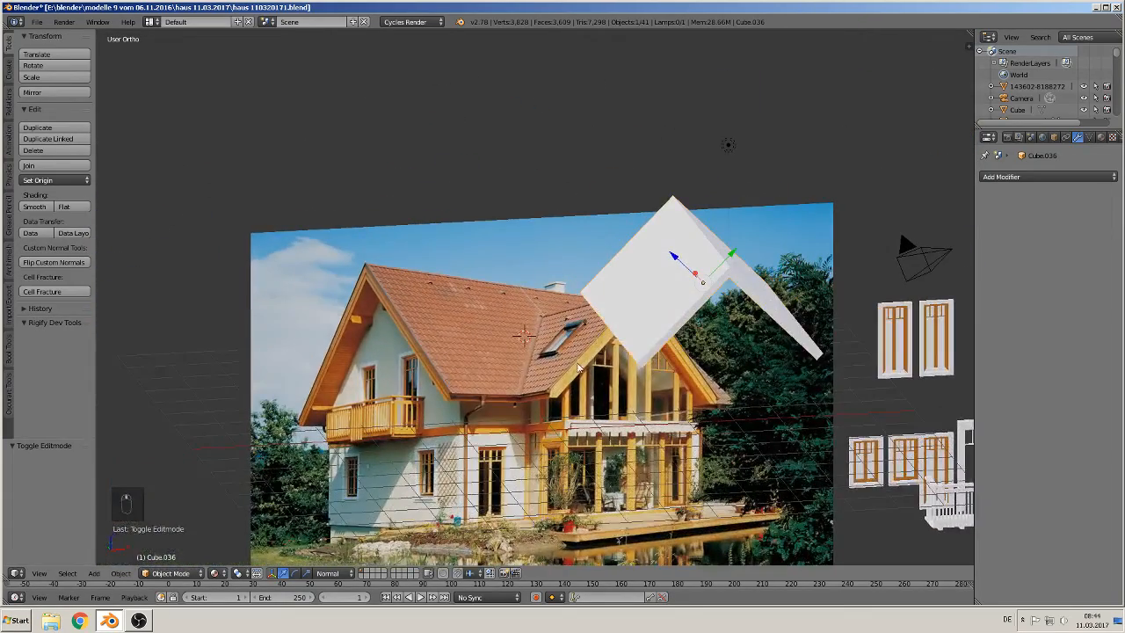
pyautogui.click(344, 571)
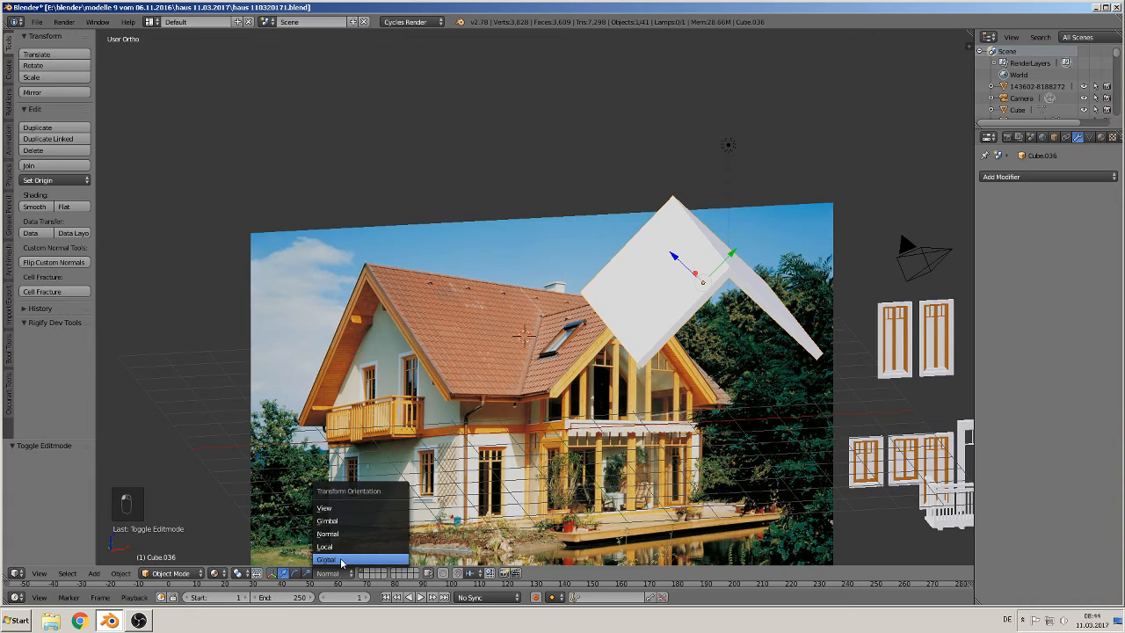
pyautogui.click(341, 560)
pyautogui.moveTo(700, 439); pyautogui.dragTo(738, 443, button='middle')
pyautogui.hotkey('shift', 'd')
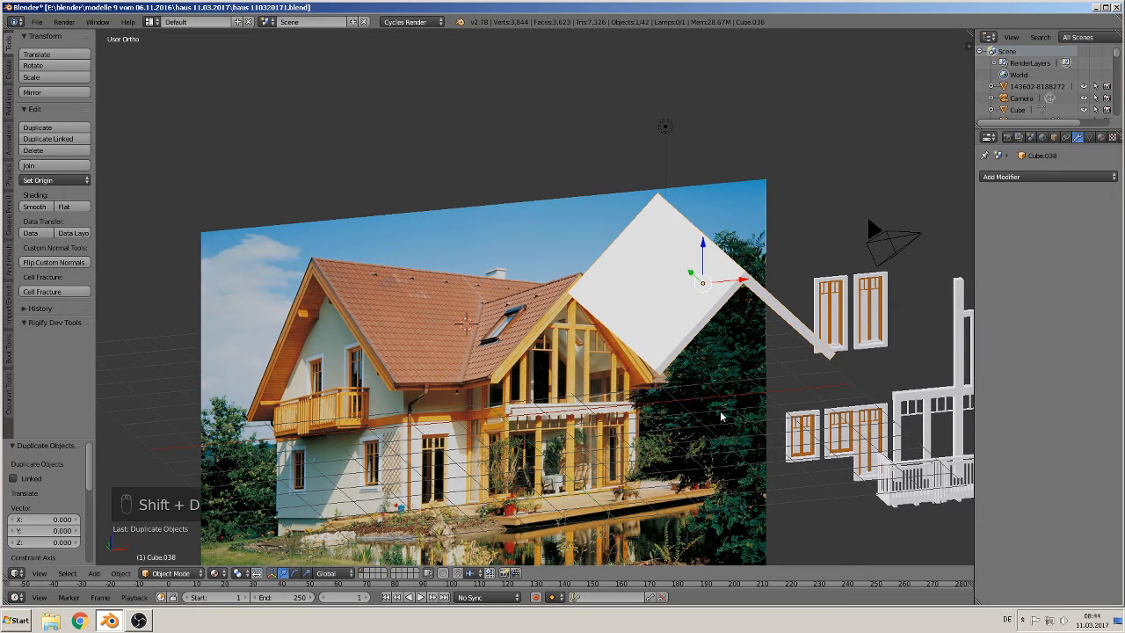
pyautogui.press('x')
pyautogui.click(503, 327)
# Step: Rotate the original roof piece 90 degrees about Z
pyautogui.rightClick(728, 300)
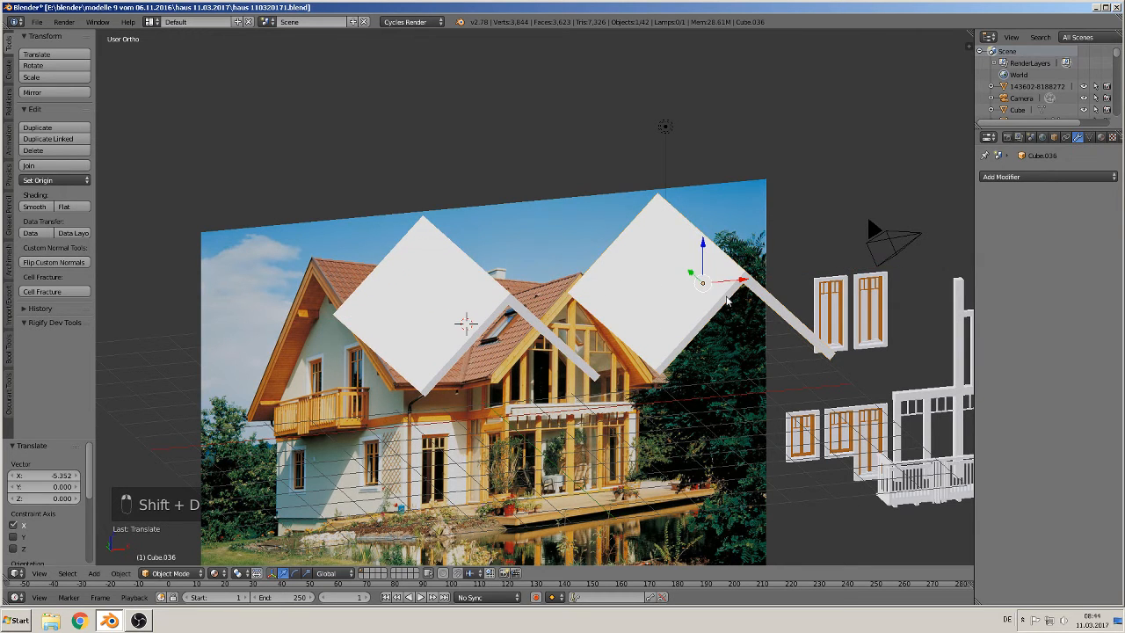
pyautogui.write('rz90')
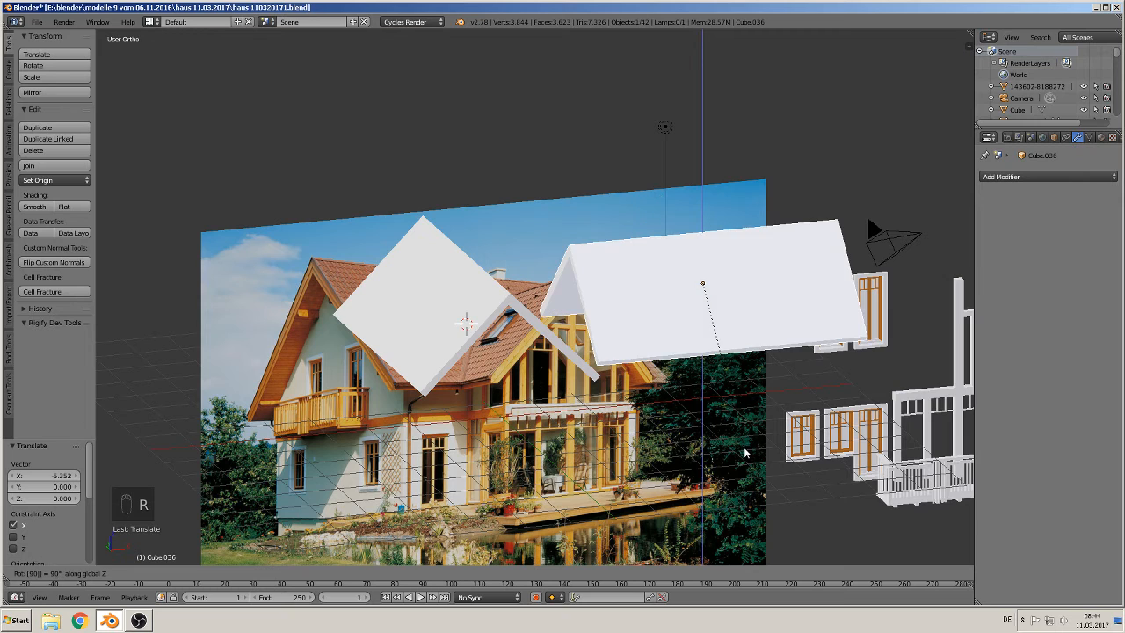
pyautogui.press('Return')
# Step: Scale the duplicated roof piece uniformly to about 0.77
pyautogui.rightClick(438, 322)
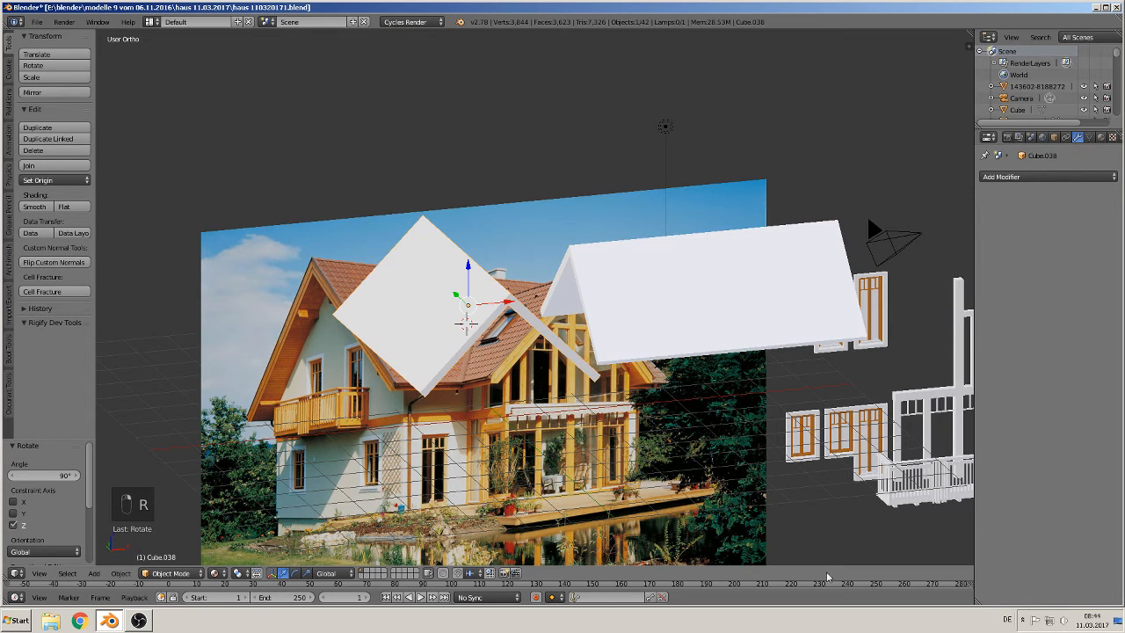
pyautogui.press('s')
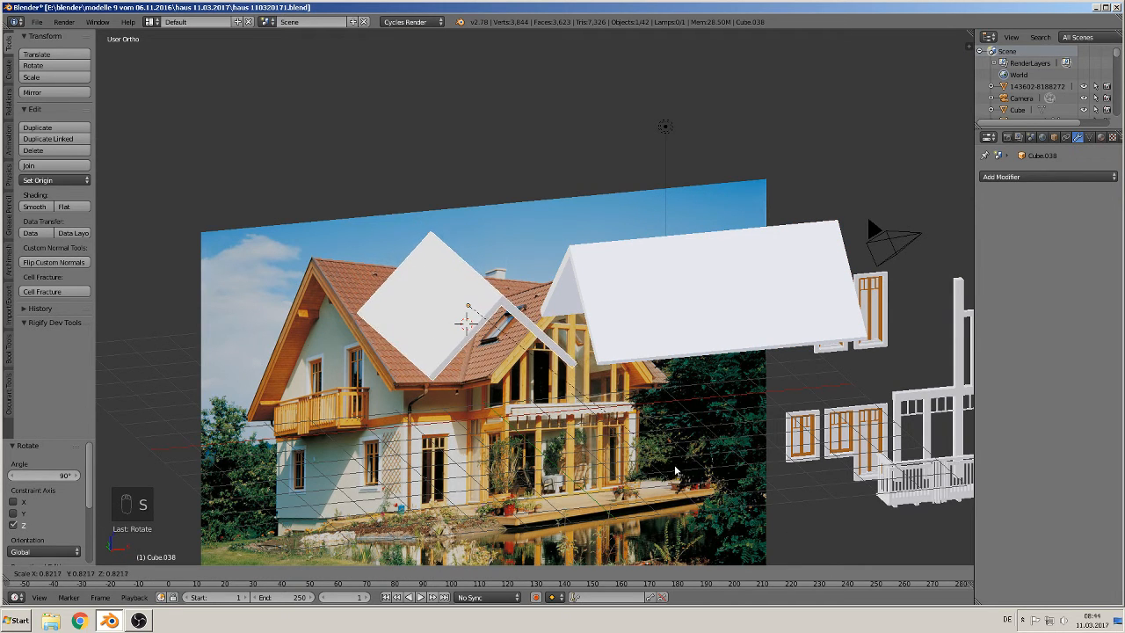
pyautogui.click(663, 463)
pyautogui.moveTo(604, 466); pyautogui.dragTo(550, 468, button='middle')
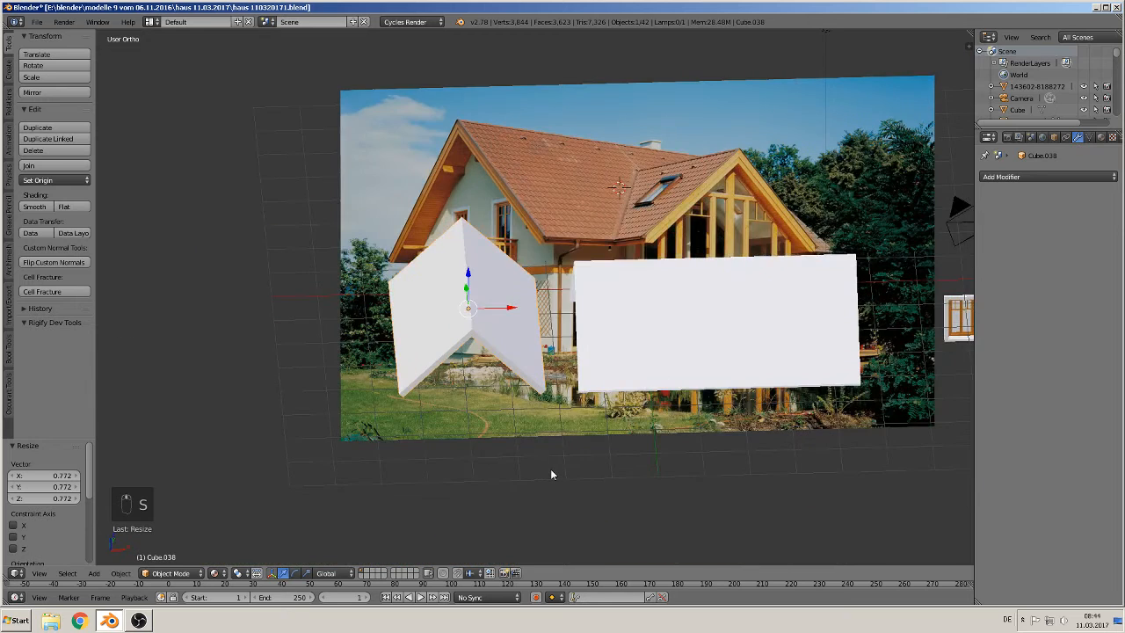
# Step: Move the duplicated roof about 5.47 along X so it crosses the other roof
pyautogui.press('KP_7')
pyautogui.press('g')
pyautogui.press('x')
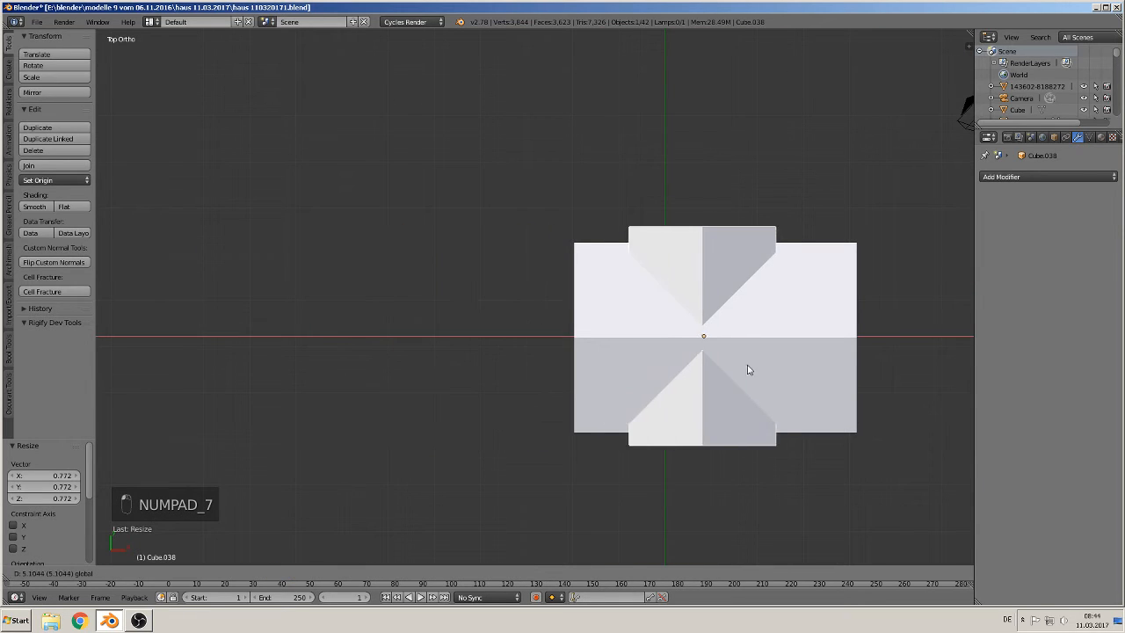
pyautogui.click(762, 370)
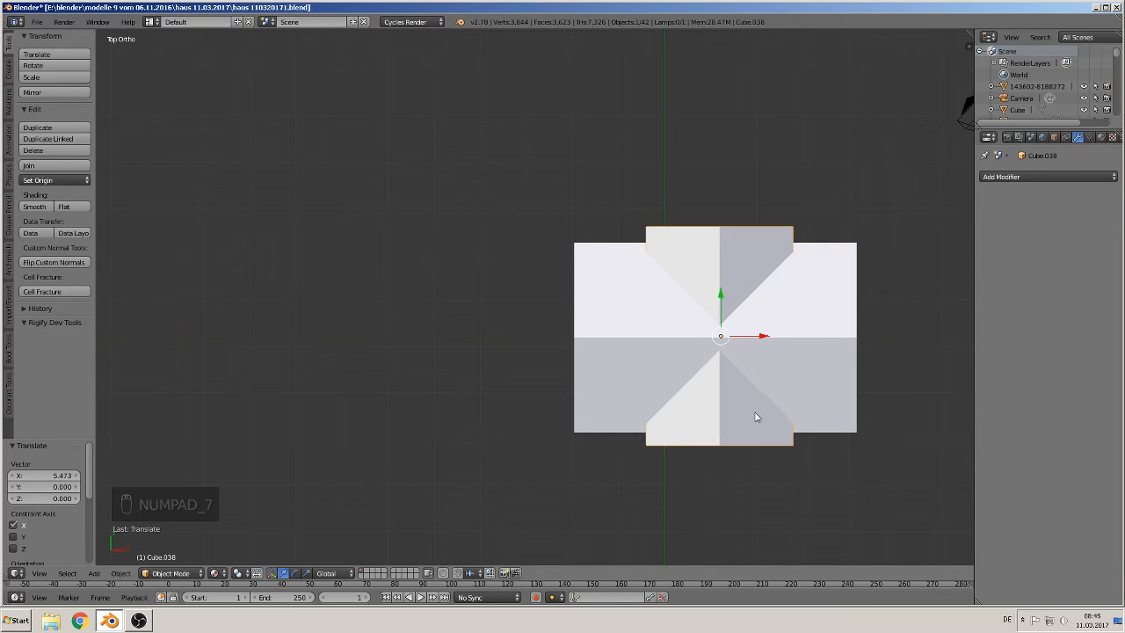
pyautogui.moveTo(773, 407); pyautogui.dragTo(833, 299, button='middle')
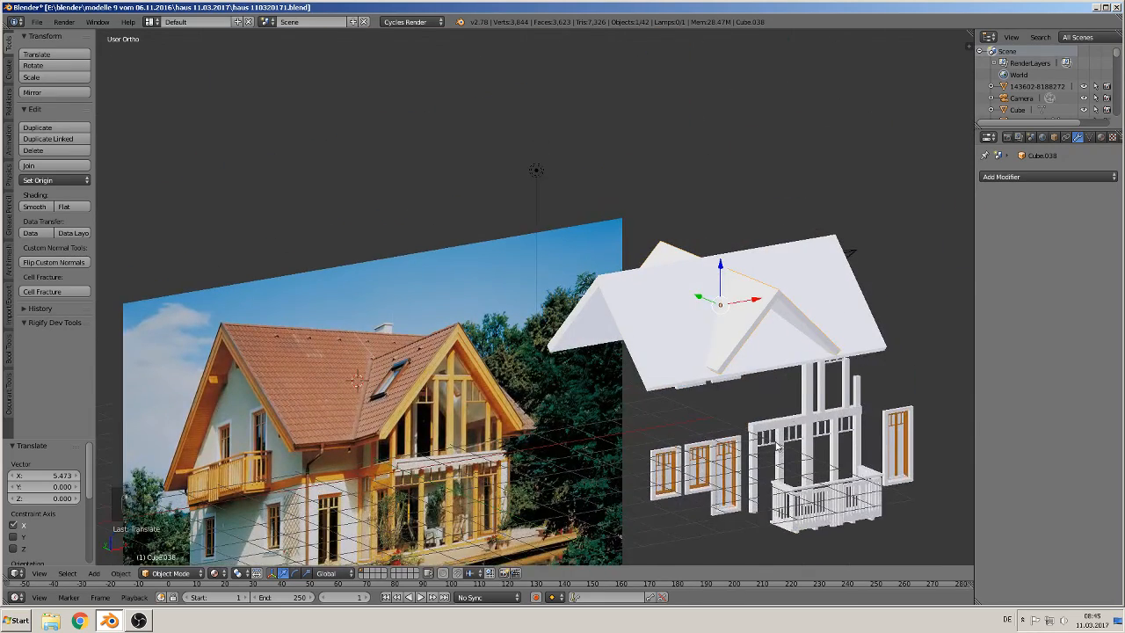
# Step: Shorten the crossing roof by box-selecting its end vertices and moving them about -1.54 along Y
pyautogui.keyDown('shift'); pyautogui.moveTo(776, 443); pyautogui.dragTo(740, 385, button='middle'); pyautogui.keyUp('shift')
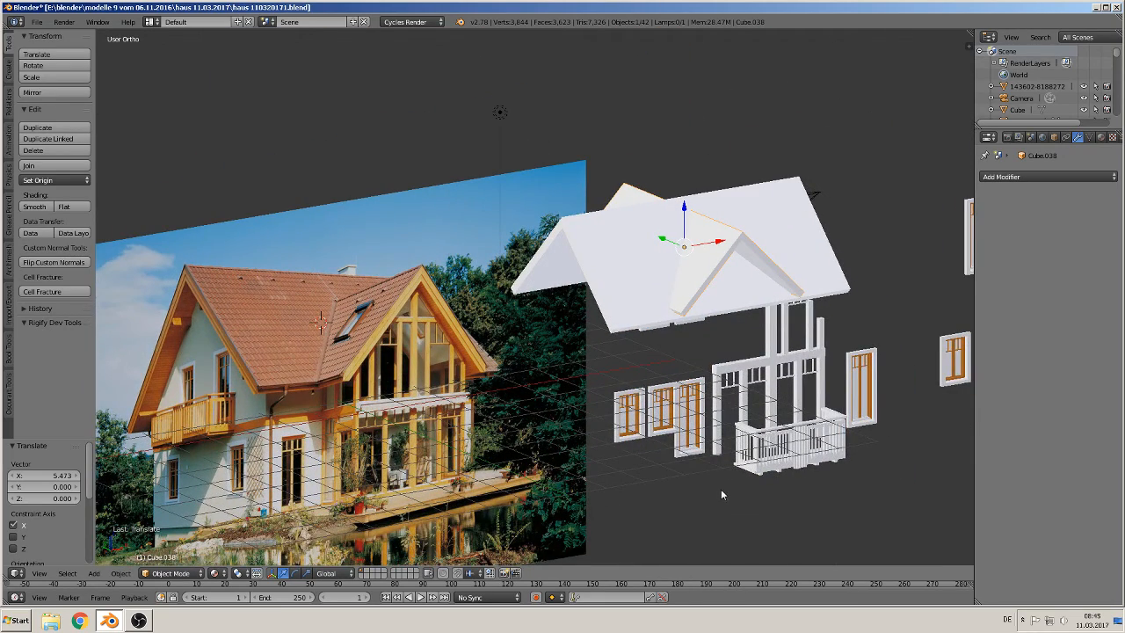
pyautogui.moveTo(719, 489); pyautogui.dragTo(719, 376, button='middle')
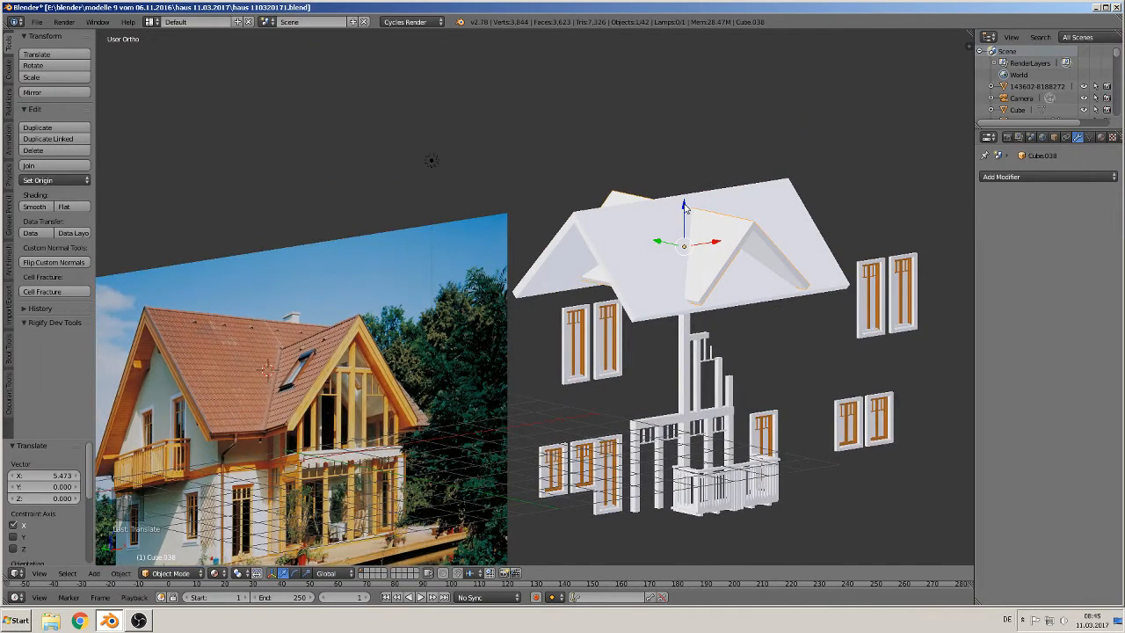
pyautogui.moveTo(685, 209); pyautogui.dragTo(686, 214)
pyautogui.moveTo(728, 292); pyautogui.dragTo(741, 297, button='middle')
pyautogui.moveTo(667, 254); pyautogui.dragTo(692, 271)
pyautogui.moveTo(691, 271); pyautogui.dragTo(718, 350, button='middle')
pyautogui.scroll(2, 716, 346)
pyautogui.press('Tab')
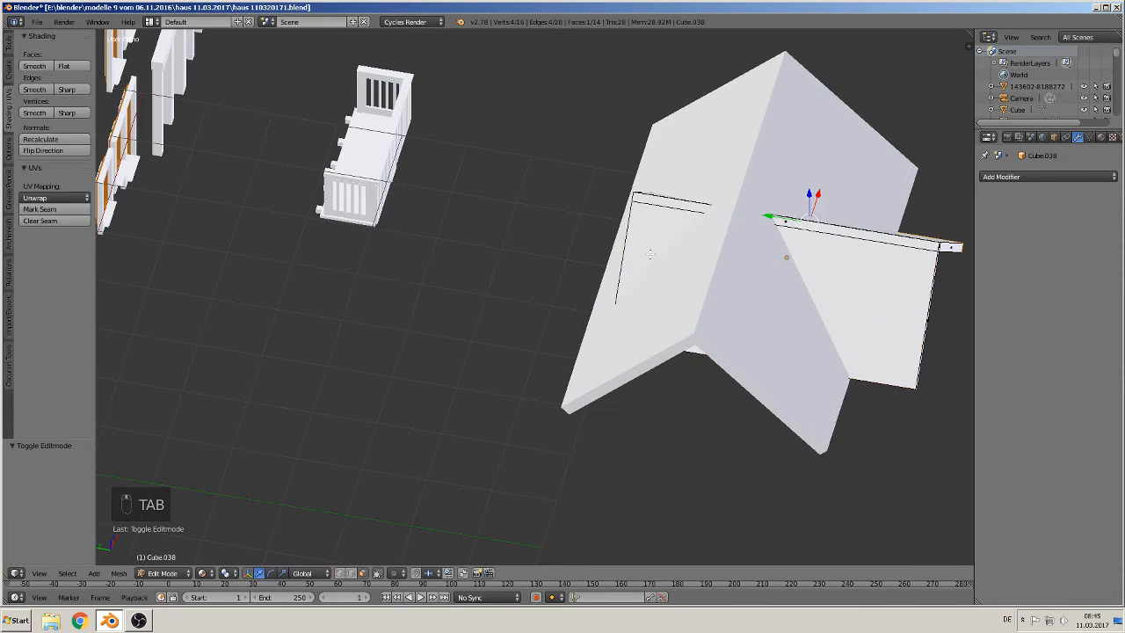
pyautogui.click(377, 574)
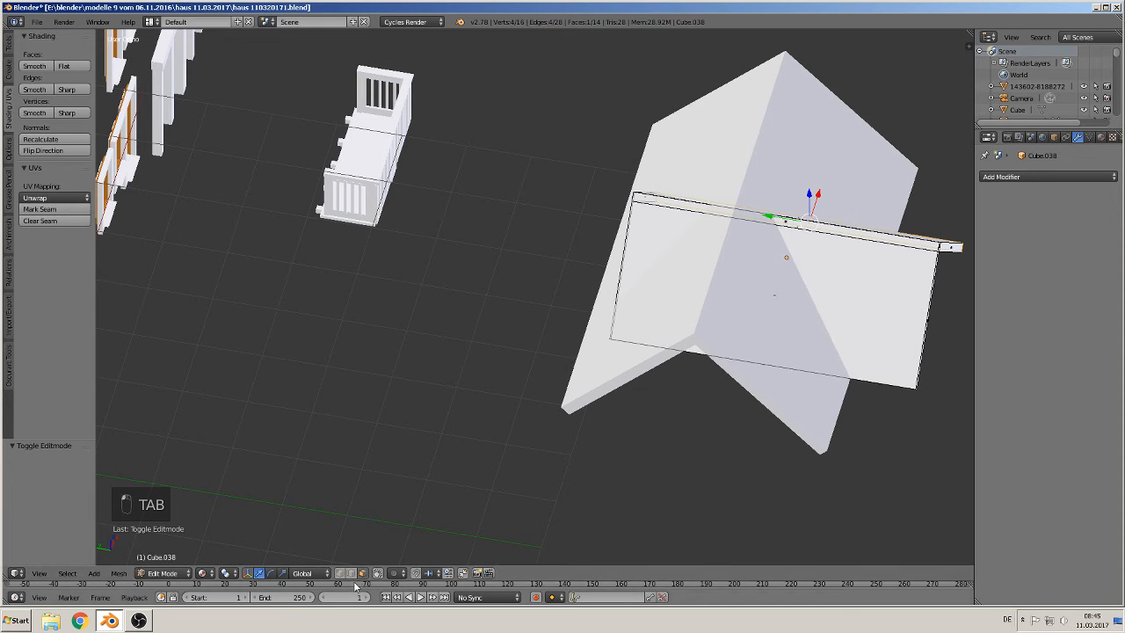
pyautogui.press('KP_5')
pyautogui.press('a')
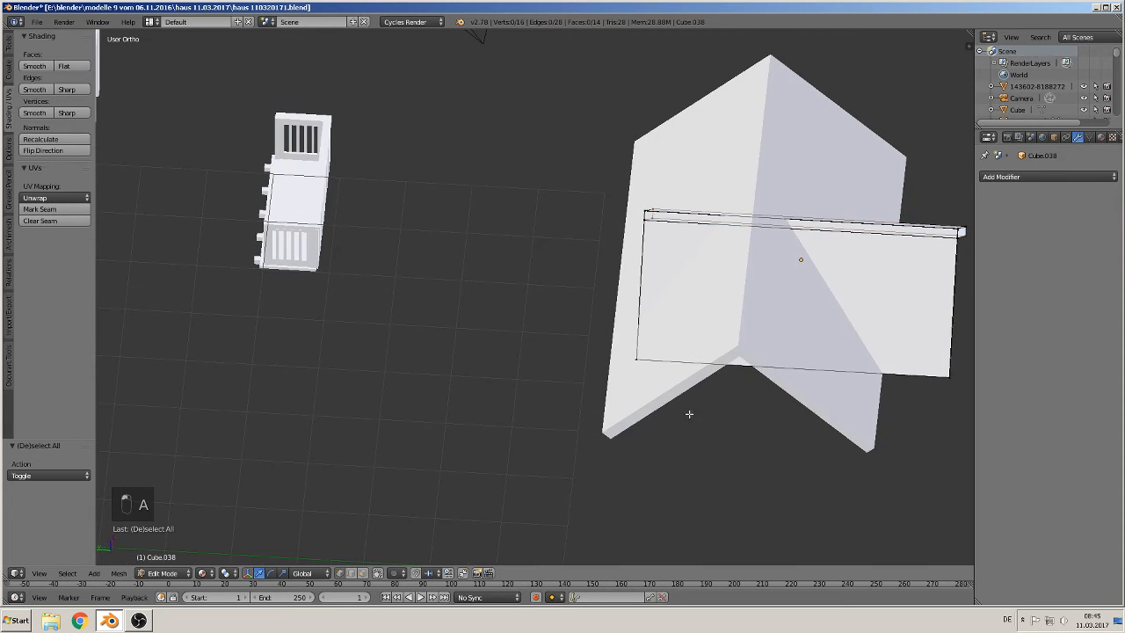
pyautogui.press('b')
pyautogui.moveTo(683, 420); pyautogui.dragTo(560, 150)
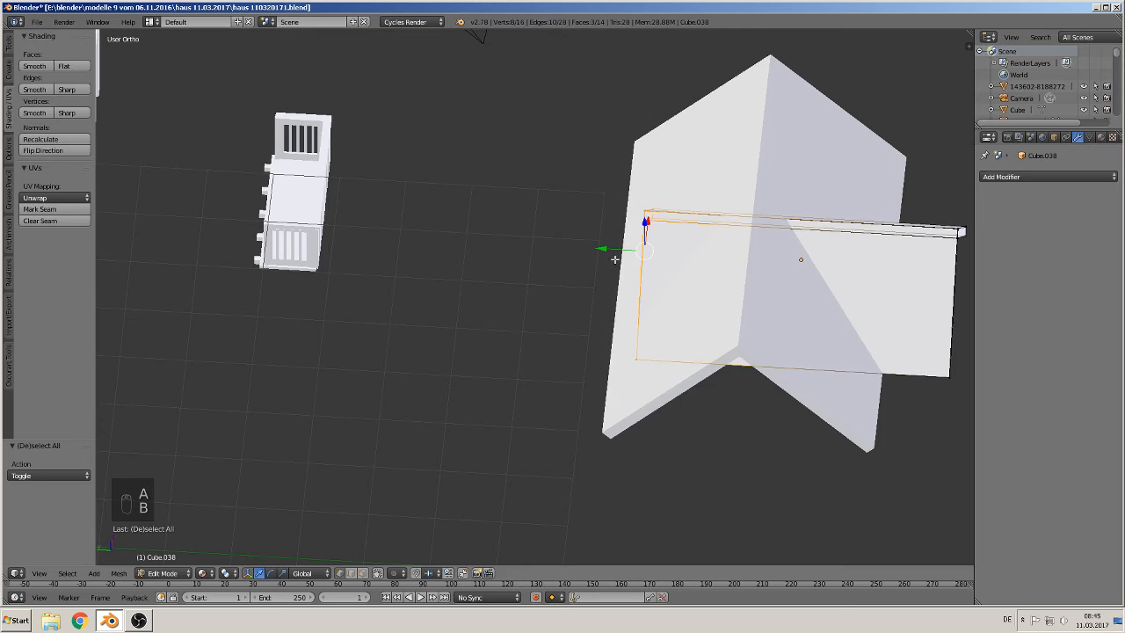
pyautogui.moveTo(608, 249); pyautogui.dragTo(710, 249)
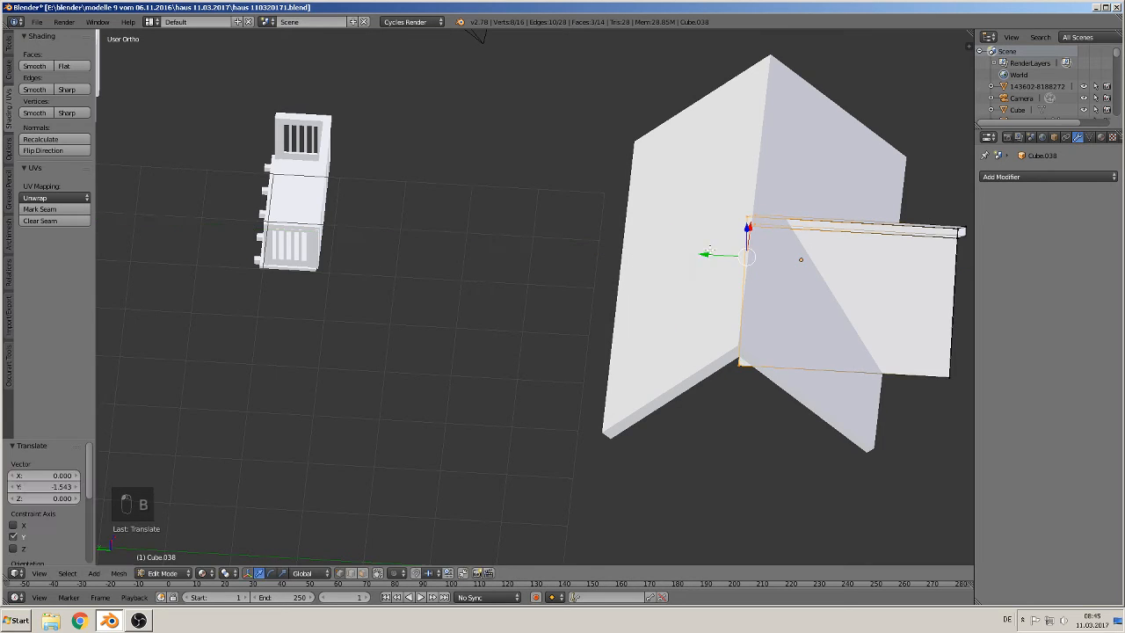
pyautogui.moveTo(763, 419); pyautogui.dragTo(670, 321, button='middle')
pyautogui.press('Tab')
# Step: Duplicate the crossing roof and move the copy about -11.87 along X
pyautogui.scroll(-2, 702, 401)
pyautogui.moveTo(704, 404); pyautogui.dragTo(663, 403, button='middle')
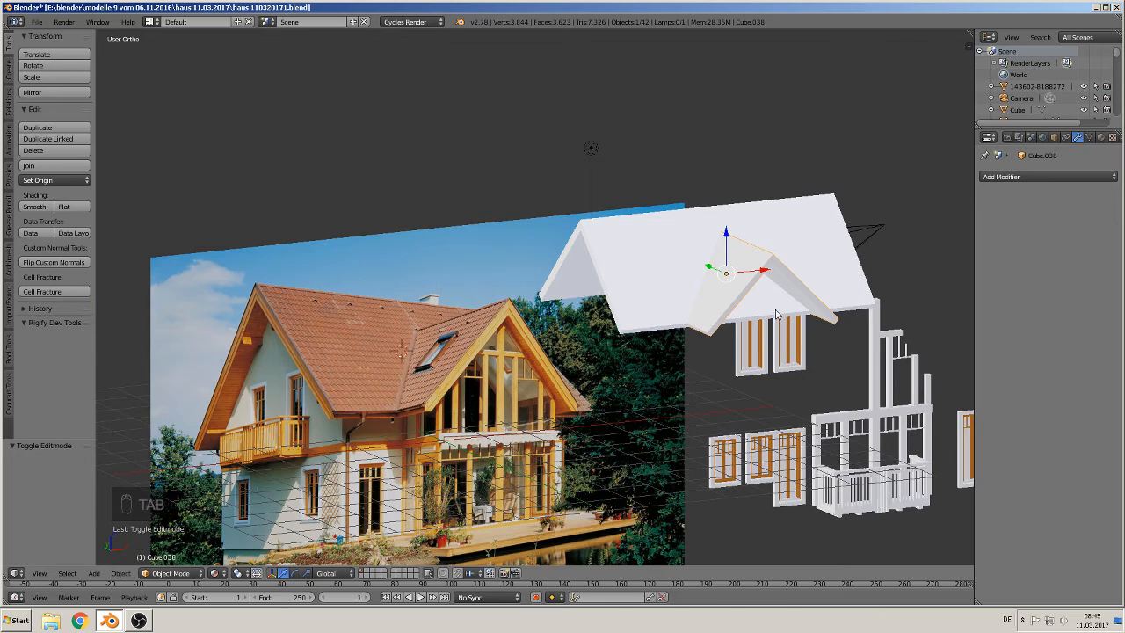
pyautogui.moveTo(746, 409); pyautogui.dragTo(701, 419, button='middle')
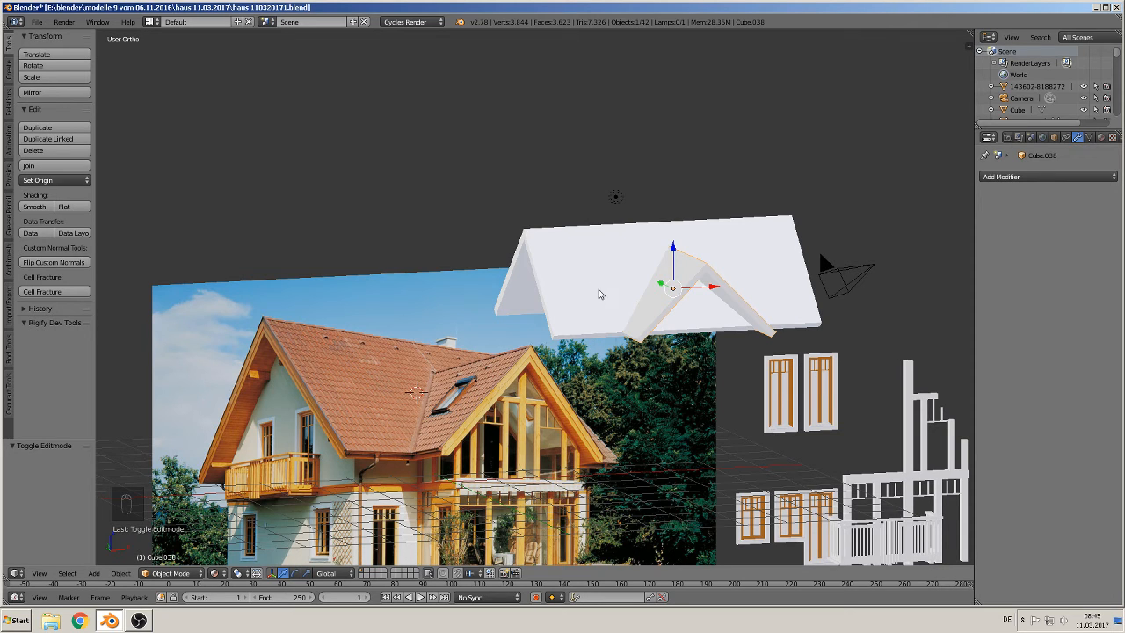
pyautogui.rightClick(590, 279)
pyautogui.hotkey('shift', 'd')
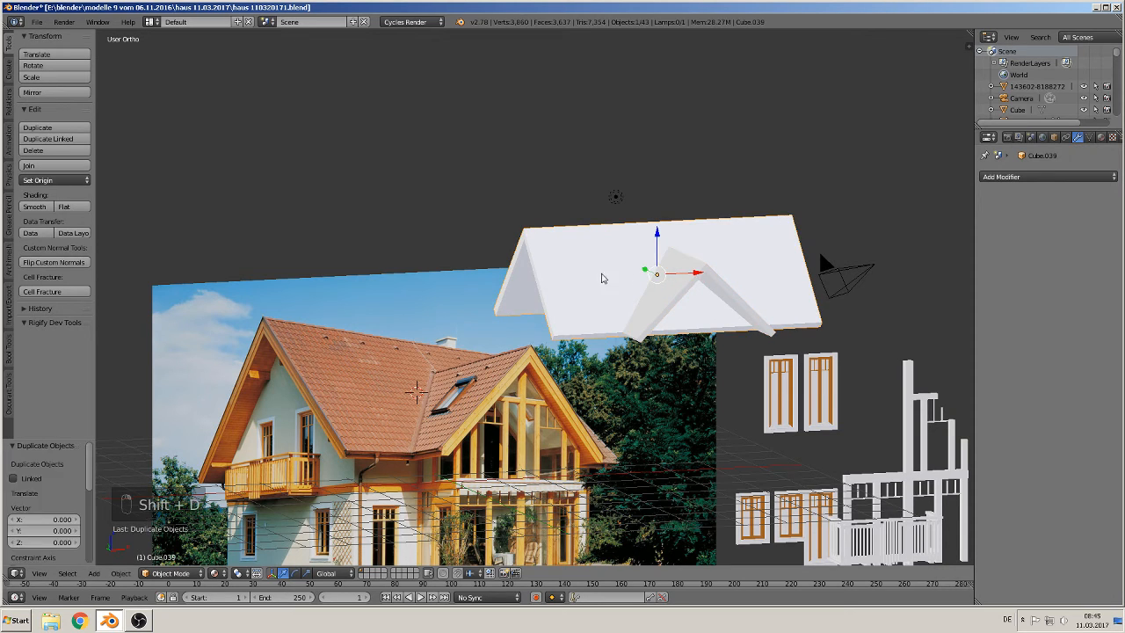
pyautogui.click(180, 327)
# Step: Insert two loop cuts across the width of the main roof
pyautogui.rightClick(640, 259)
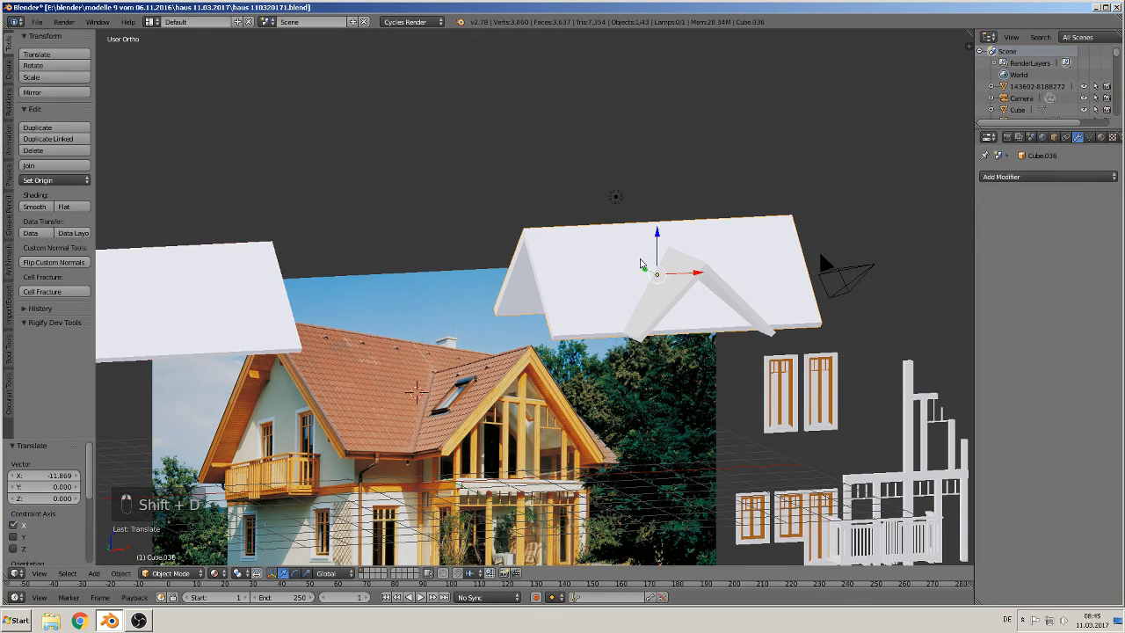
pyautogui.press('Tab')
pyautogui.moveTo(688, 332); pyautogui.dragTo(652, 379, button='middle')
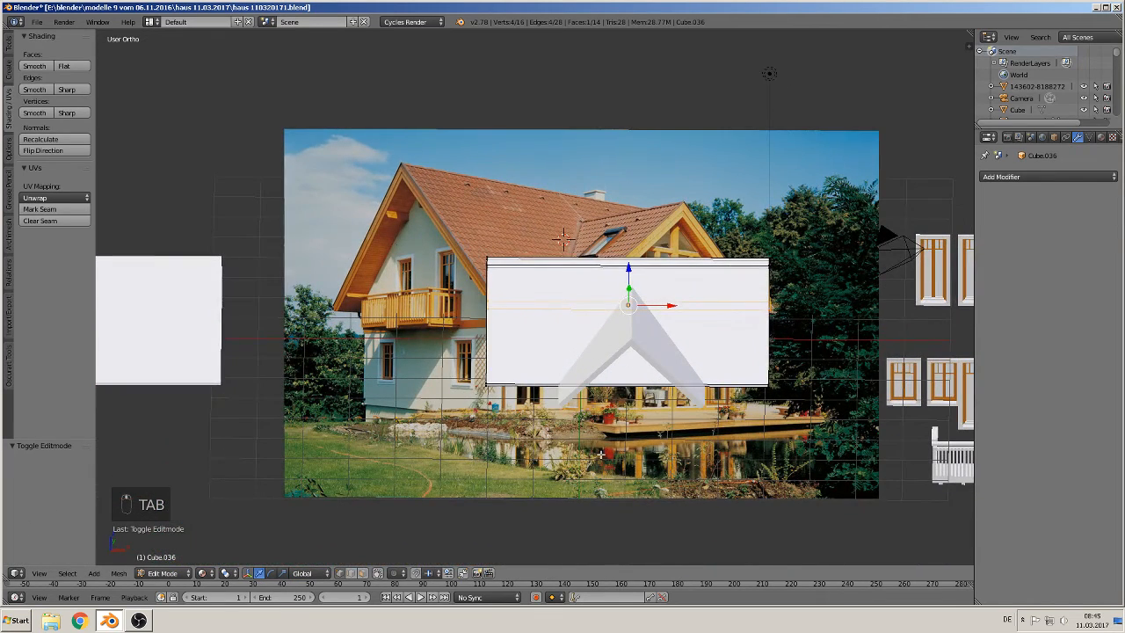
pyautogui.scroll(1, 594, 416)
pyautogui.press('KP_7')
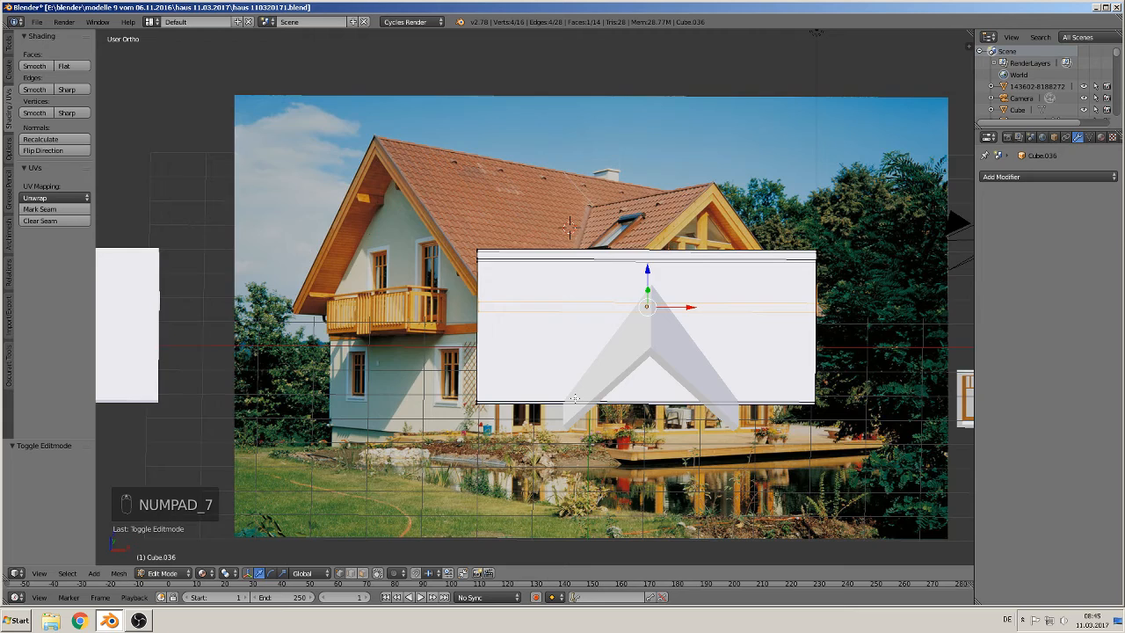
pyautogui.scroll(-1, 568, 434)
pyautogui.keyDown('shift'); pyautogui.moveTo(615, 413); pyautogui.dragTo(602, 327, button='middle'); pyautogui.keyUp('shift')
pyautogui.scroll(2, 586, 342)
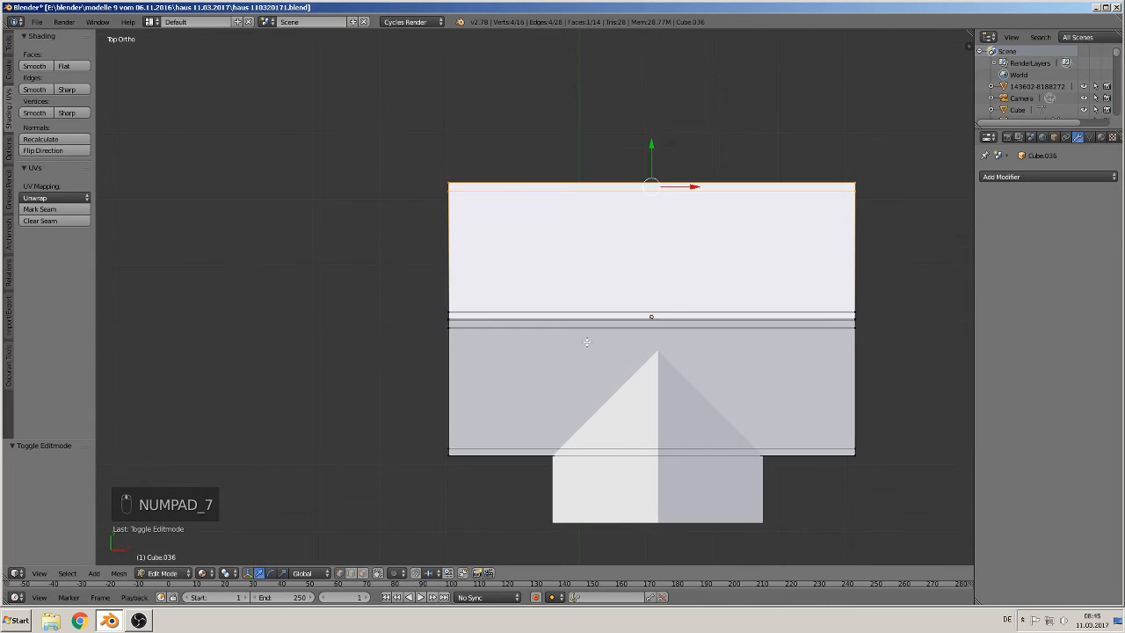
pyautogui.hotkey('ctrl', 'r')
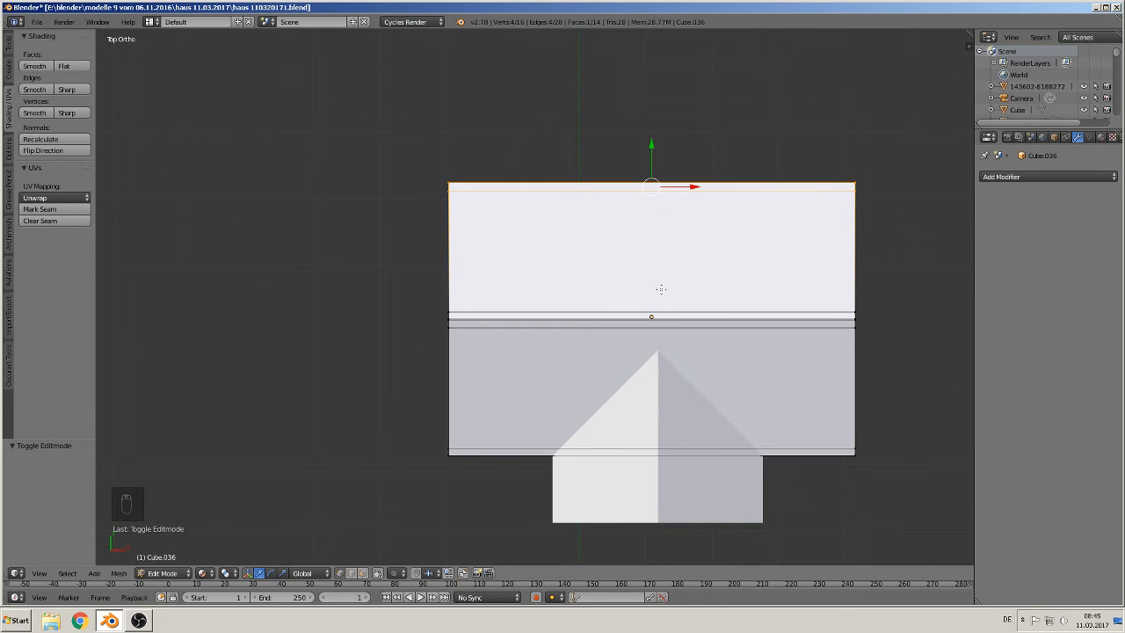
pyautogui.scroll(1, 661, 289)
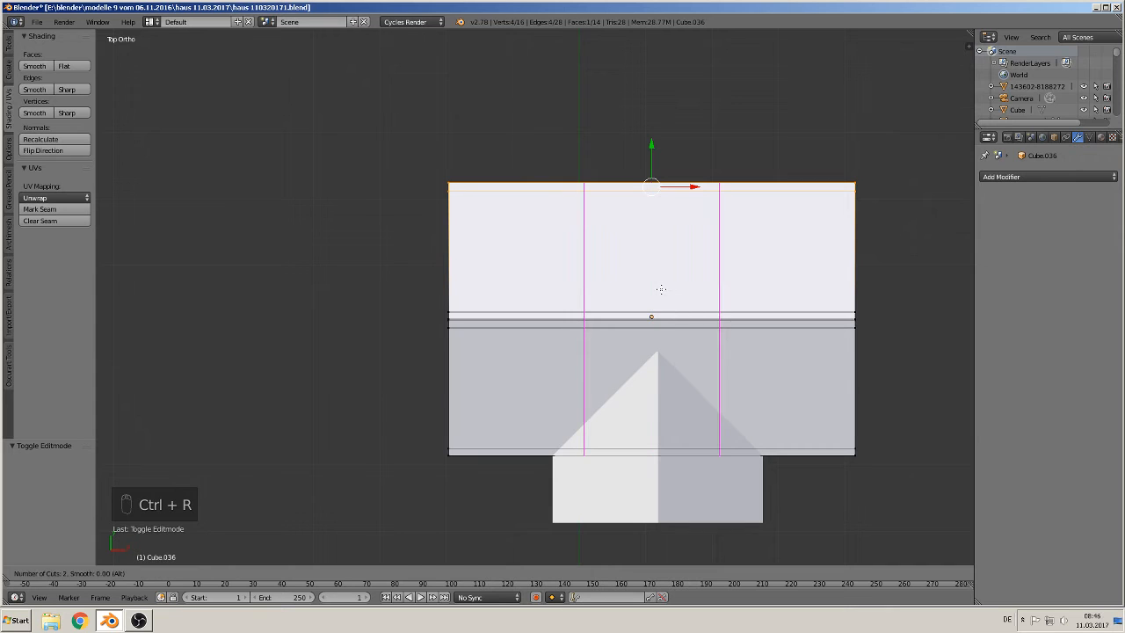
pyautogui.click(661, 289)
pyautogui.rightClick(661, 290)
# Step: Spread the two new loops apart by scaling them about 1.52 along X
pyautogui.press('s')
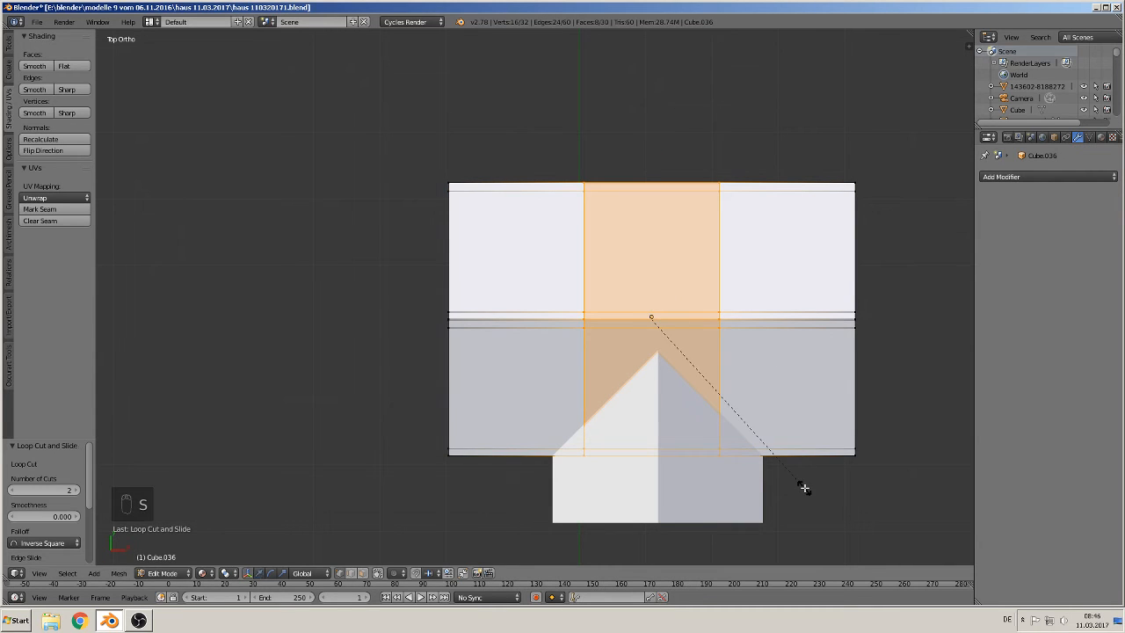
pyautogui.press('x')
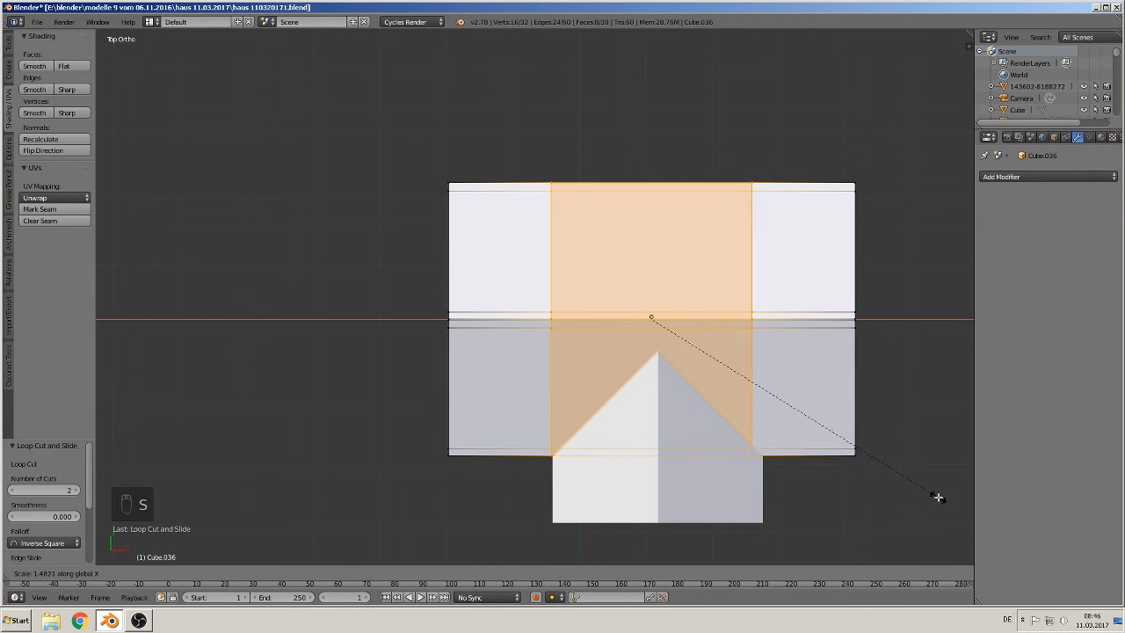
pyautogui.click(949, 494)
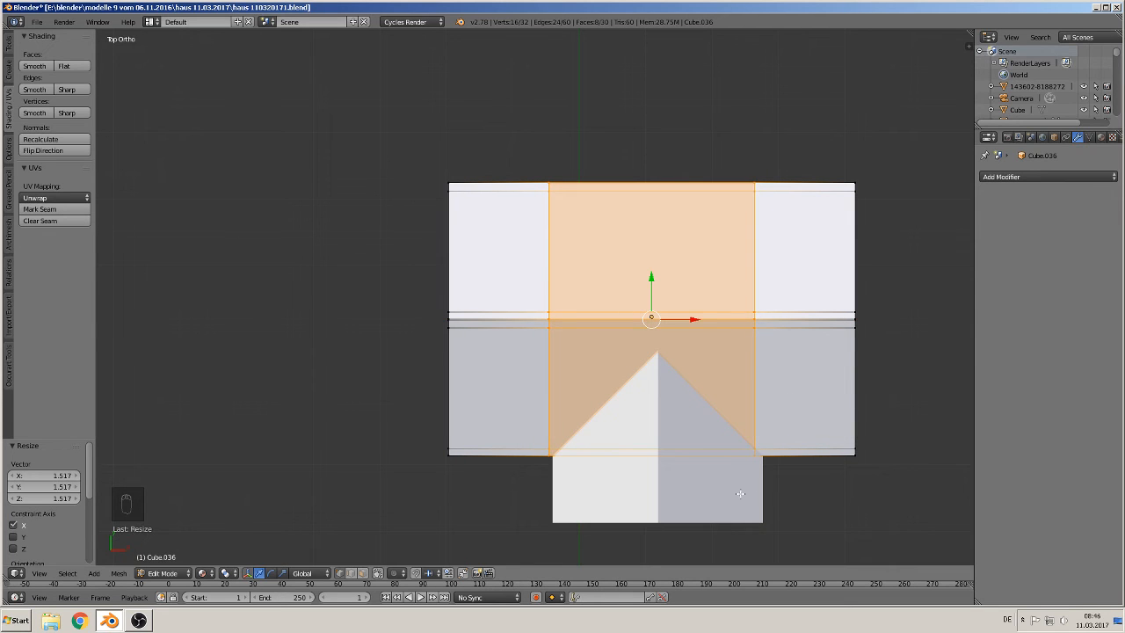
# Step: Add a single loop cut down the centre of the main roof
pyautogui.press('Tab')
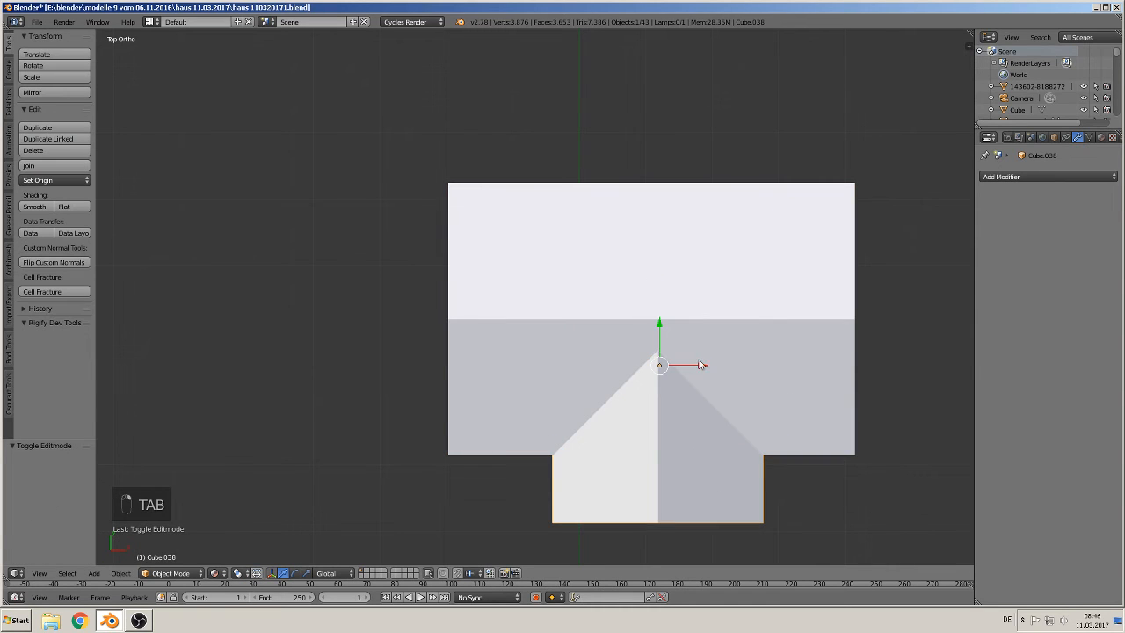
pyautogui.rightClick(696, 366)
pyautogui.press('Tab')
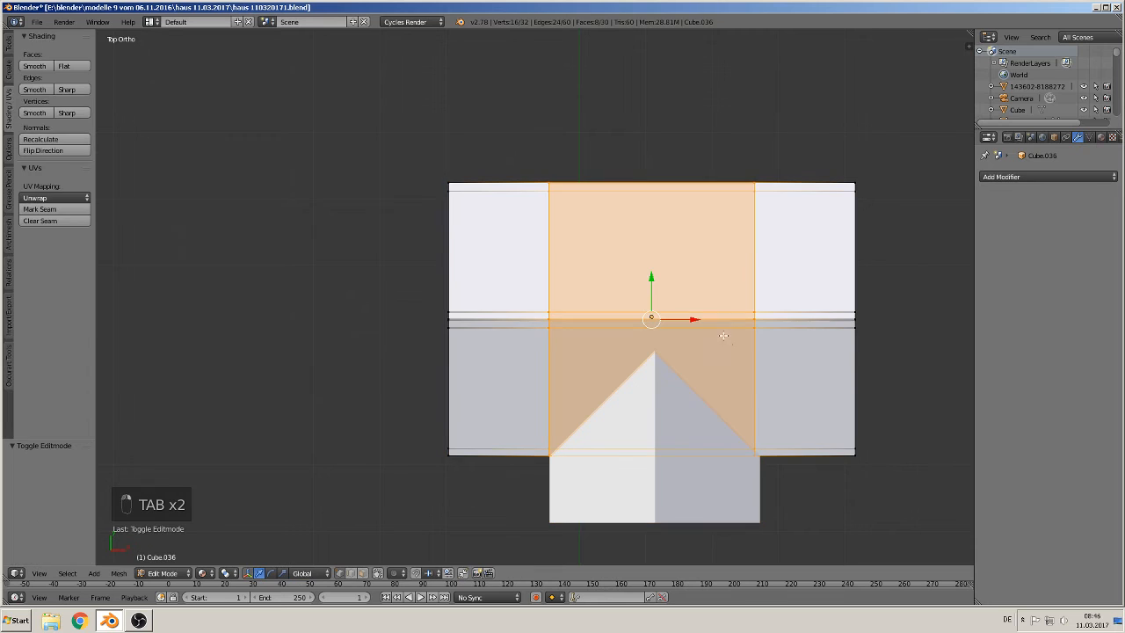
pyautogui.moveTo(764, 492); pyautogui.dragTo(757, 472, button='middle')
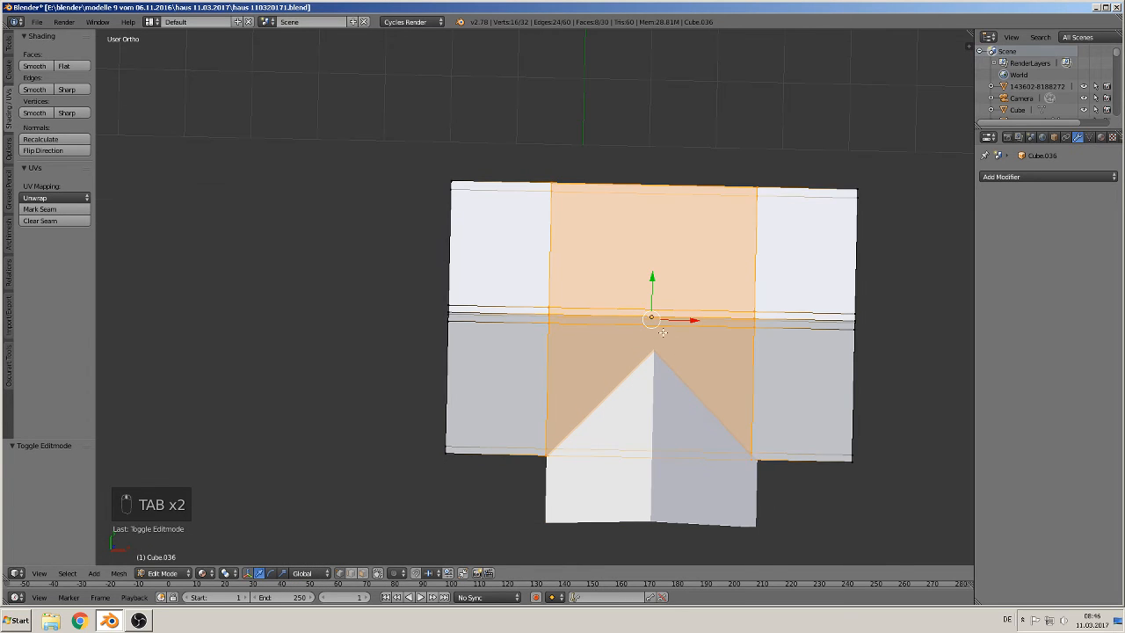
pyautogui.press('KP_7')
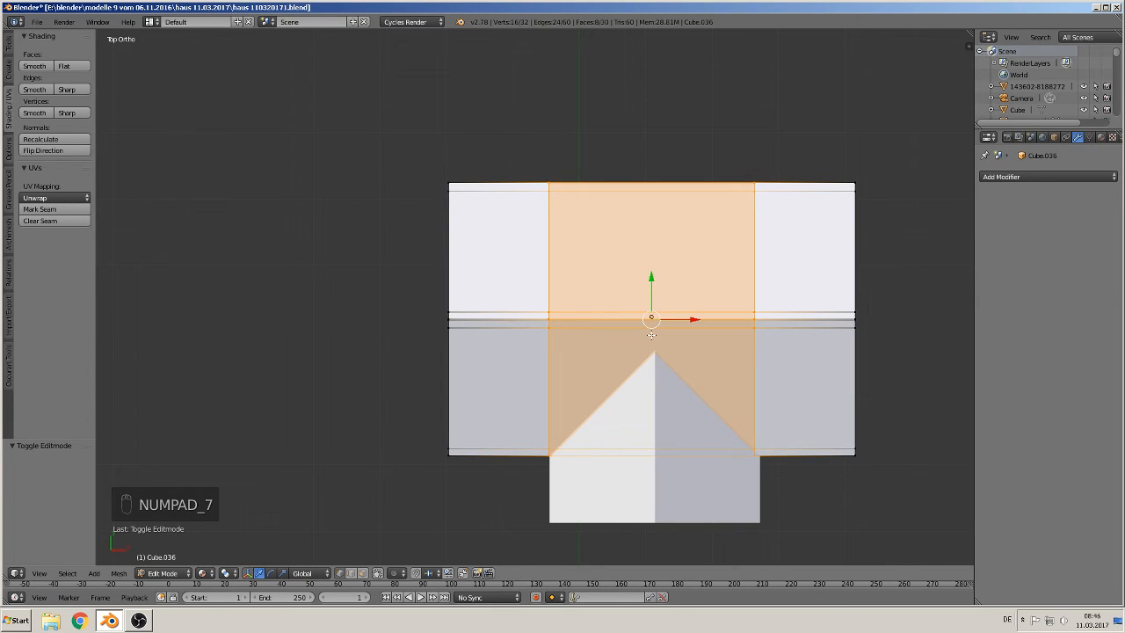
pyautogui.hotkey('ctrl', 'r')
pyautogui.click(651, 334)
pyautogui.rightClick(651, 334)
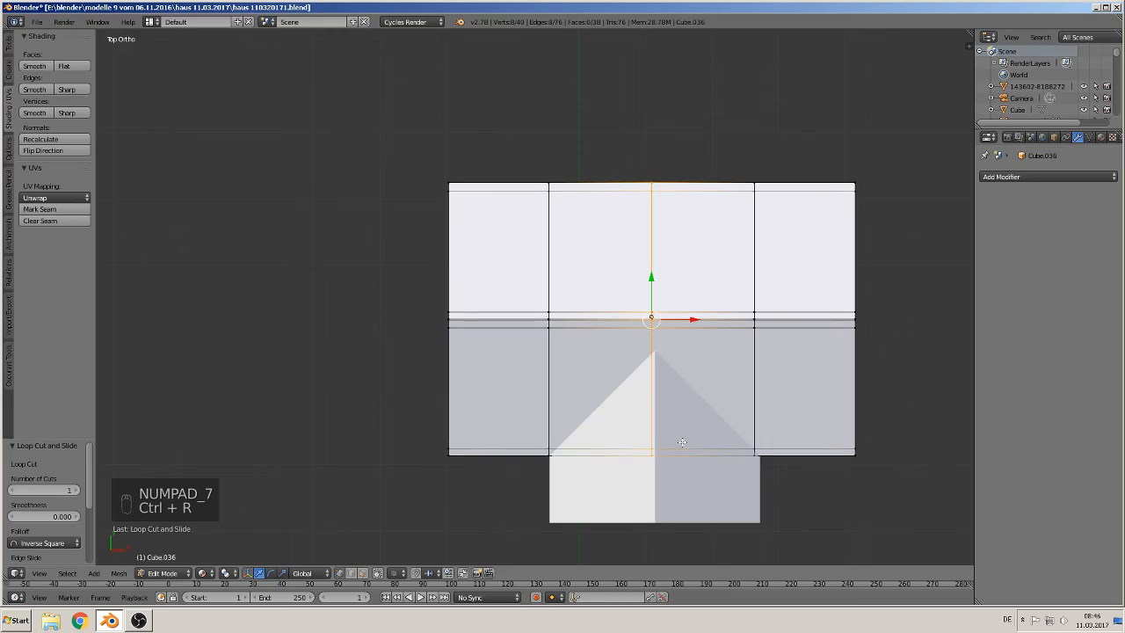
# Step: Add a lengthwise loop cut on the main roof, slid toward the ridge
pyautogui.moveTo(682, 442); pyautogui.dragTo(718, 301, button='middle')
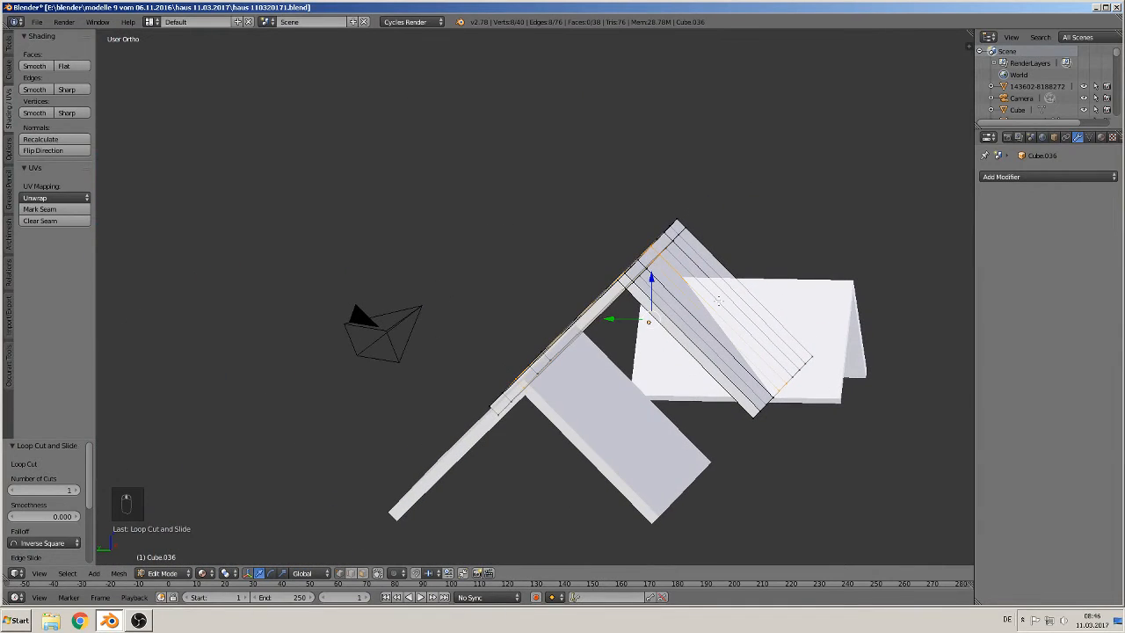
pyautogui.hotkey('ctrl', 'r')
pyautogui.click(670, 308)
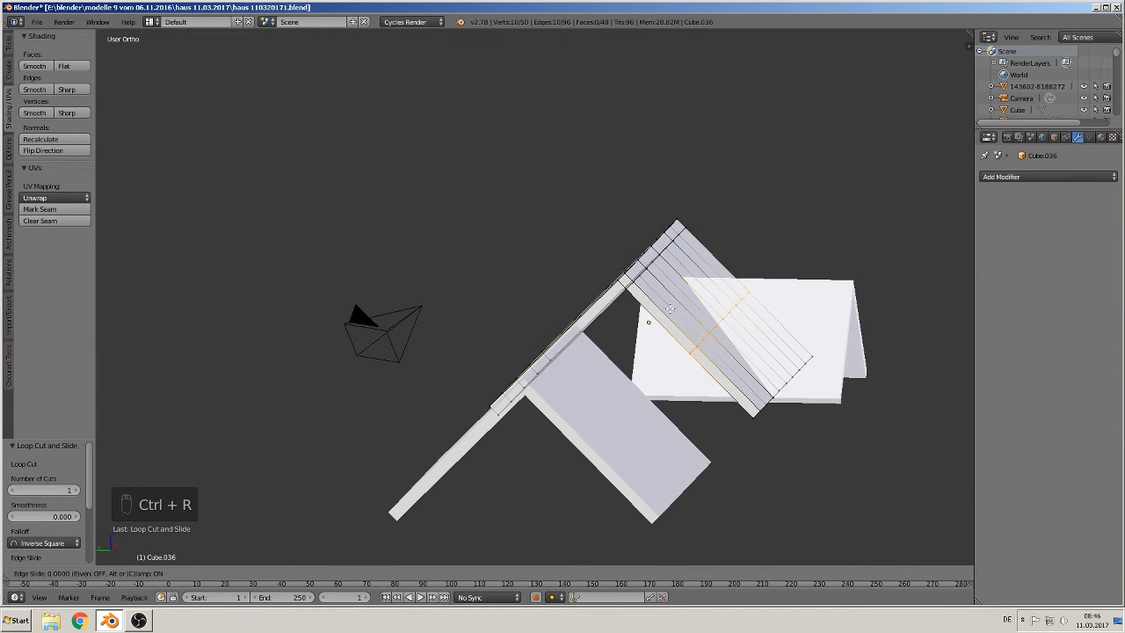
pyautogui.click(625, 274)
# Step: Knife-cut a diagonal from the gable's ridge point down to the left loop at the roof's front edge
pyautogui.moveTo(626, 274); pyautogui.dragTo(582, 366, button='middle')
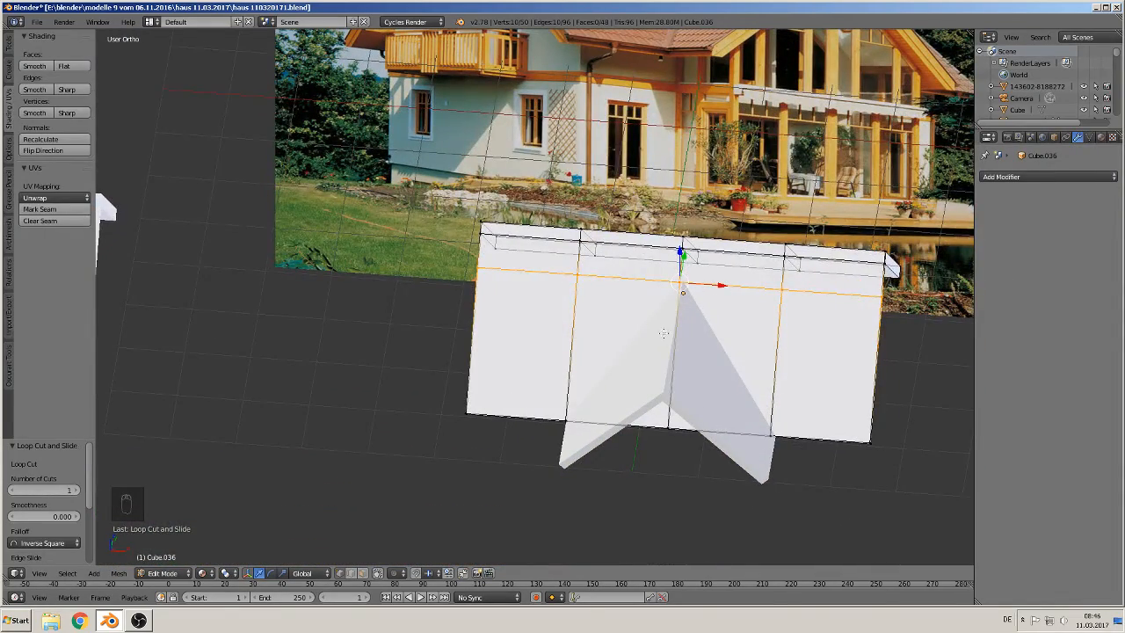
pyautogui.keyDown('shift'); pyautogui.moveTo(603, 439); pyautogui.dragTo(513, 451, button='middle'); pyautogui.keyUp('shift')
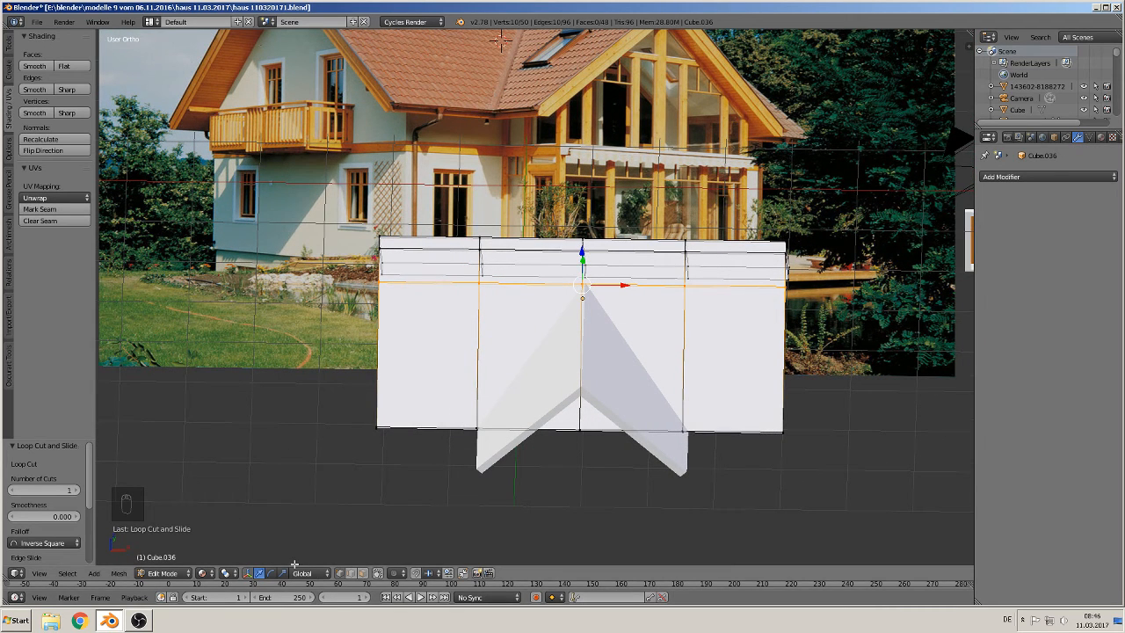
pyautogui.click(379, 575)
pyautogui.moveTo(427, 510); pyautogui.dragTo(429, 508, button='middle')
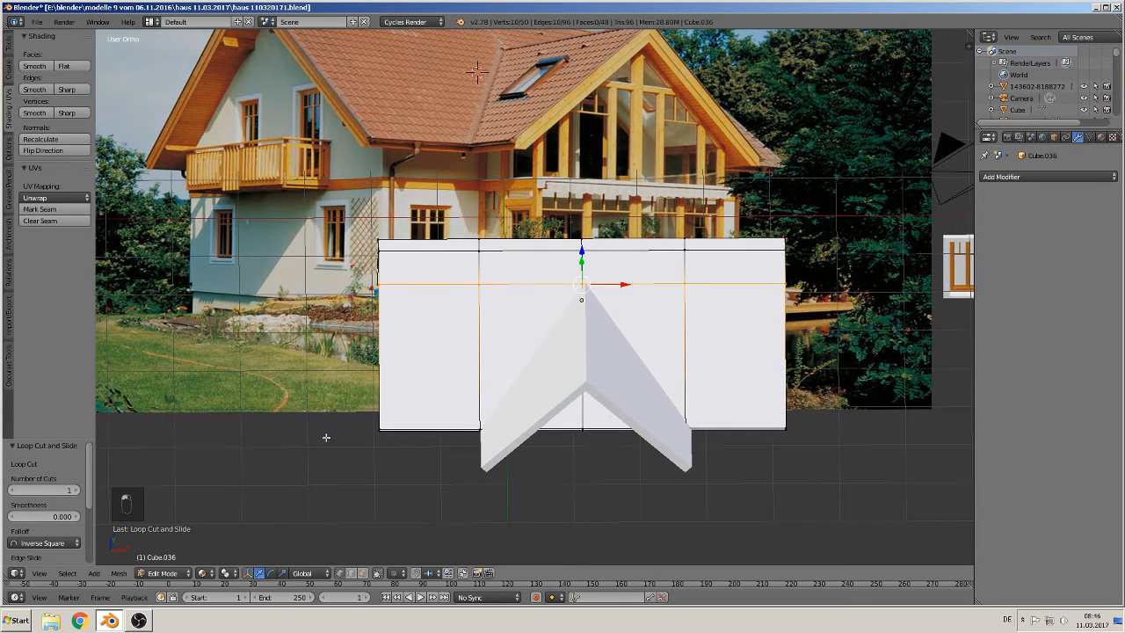
pyautogui.click(8, 45)
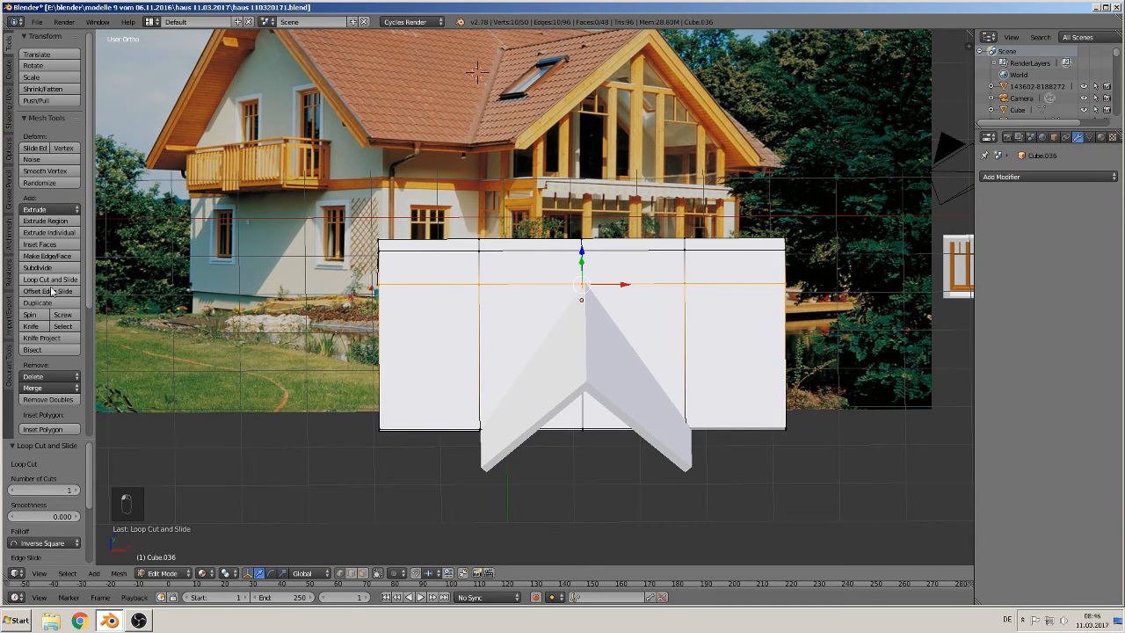
pyautogui.click(30, 326)
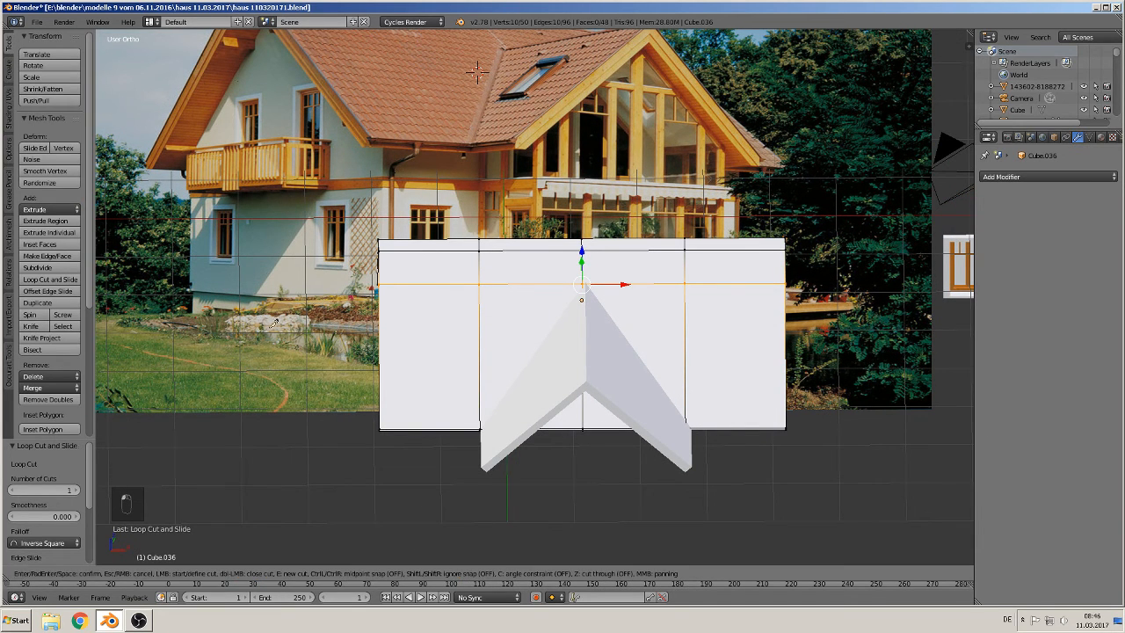
pyautogui.click(583, 283)
pyautogui.click(480, 428)
pyautogui.press('Return')
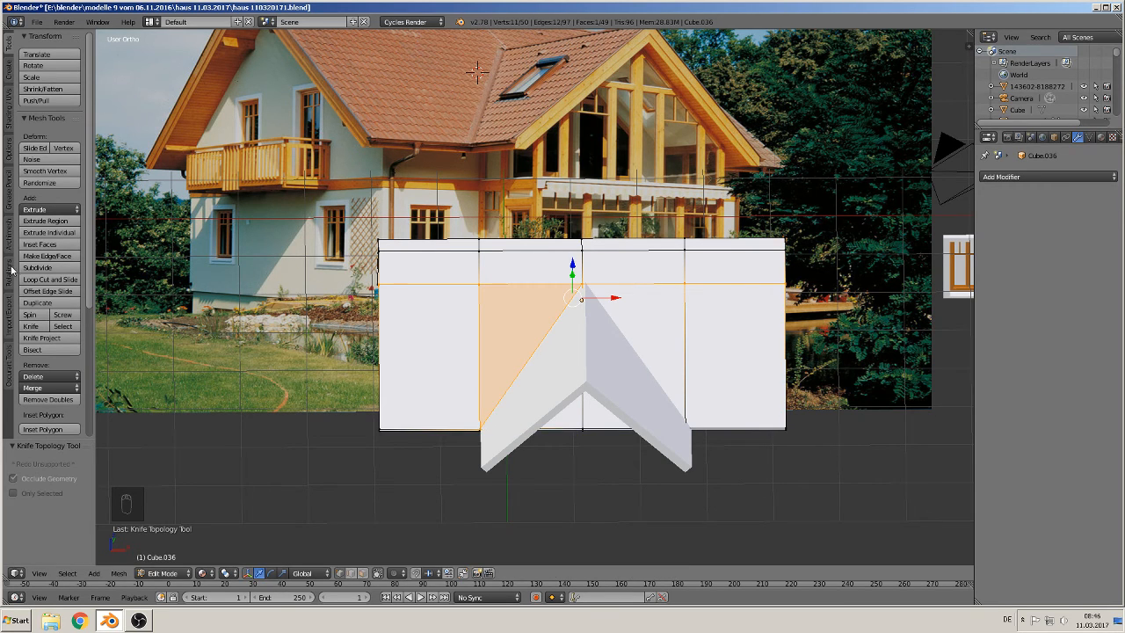
# Step: Knife-cut a matching diagonal from the ridge point down to the right loop at the front edge
pyautogui.click(31, 326)
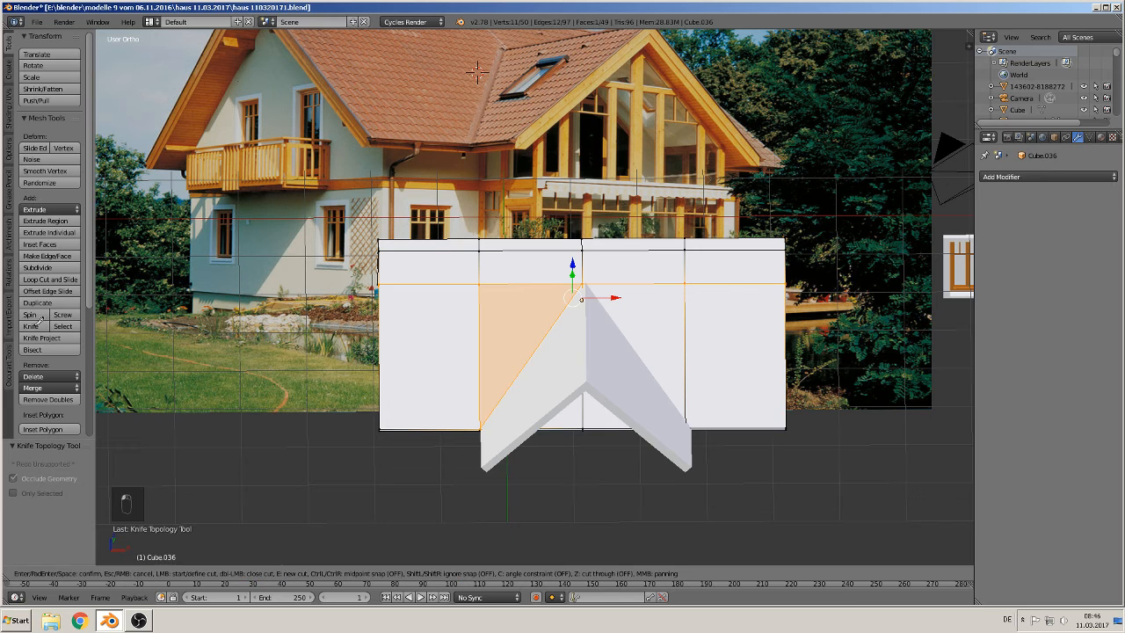
pyautogui.click(583, 283)
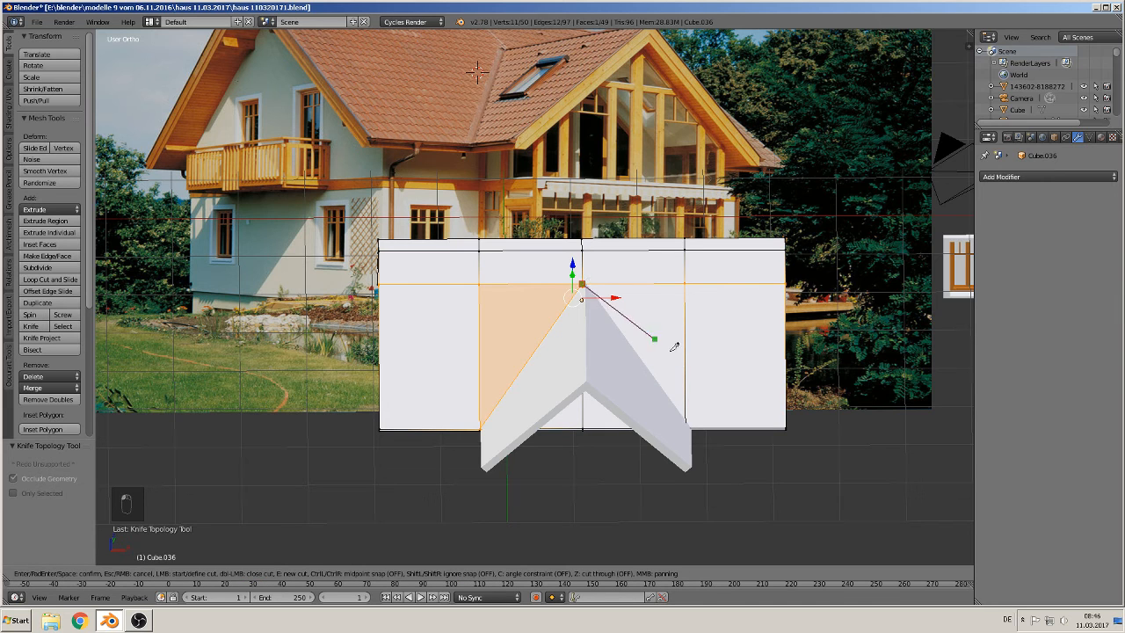
pyautogui.click(685, 424)
pyautogui.press('Return')
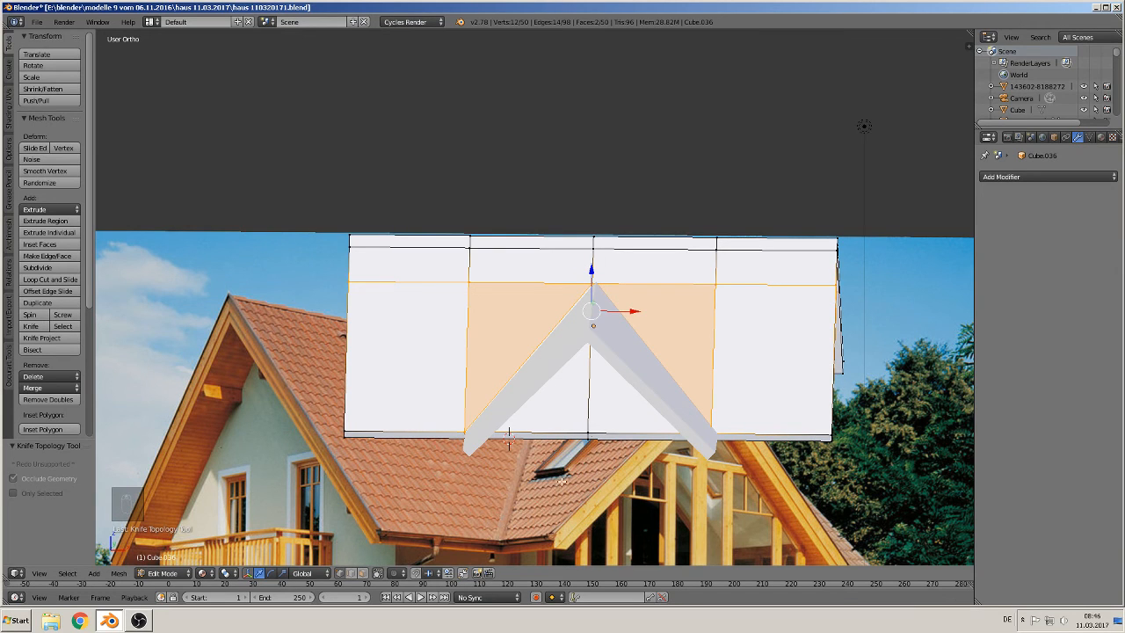
# Step: Delete the vertex at the bottom of the centre loop beneath the gable's ridge point
pyautogui.rightClick(590, 431)
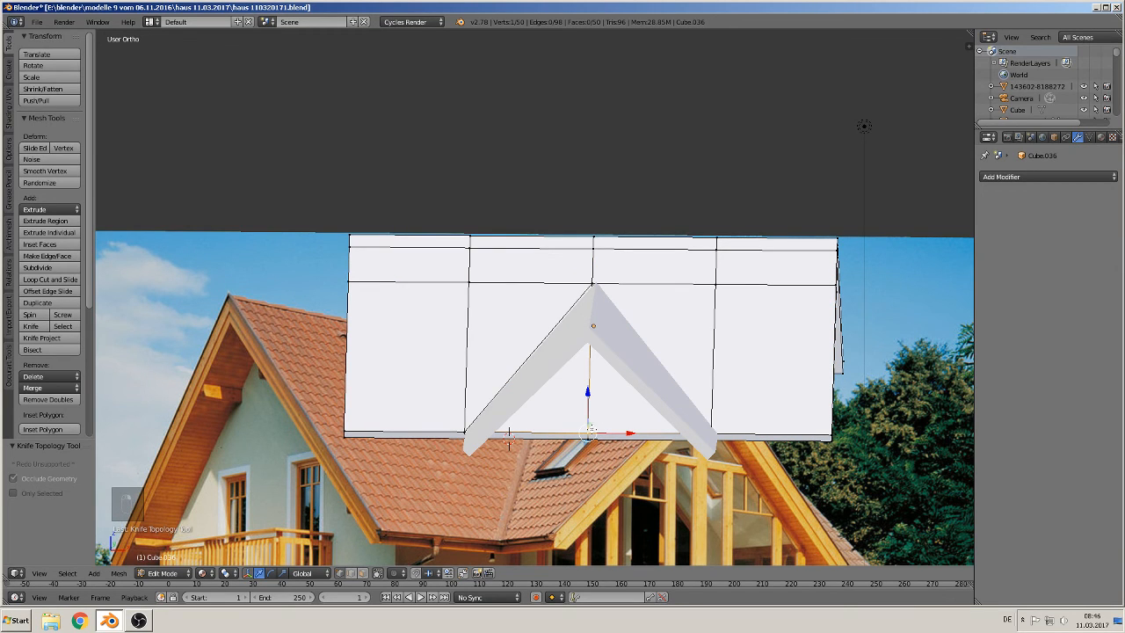
pyautogui.press('x')
pyautogui.click(591, 429)
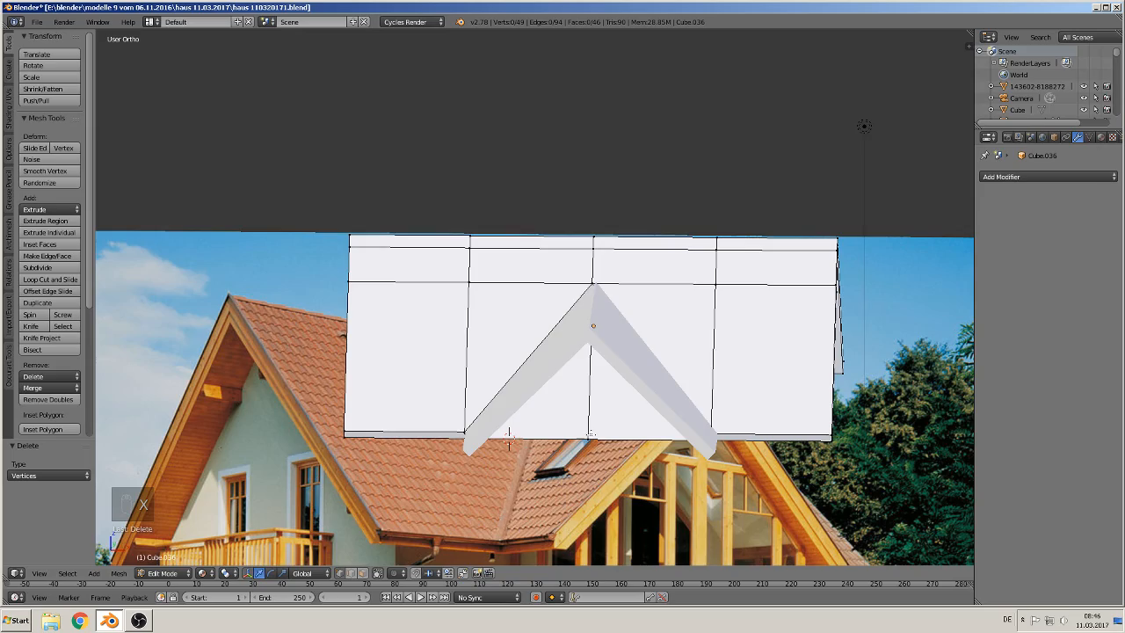
# Step: Knife-cut an edge from the gable's apex across the roof face to its side edge in an orbited view
pyautogui.moveTo(590, 433); pyautogui.dragTo(558, 388, button='middle')
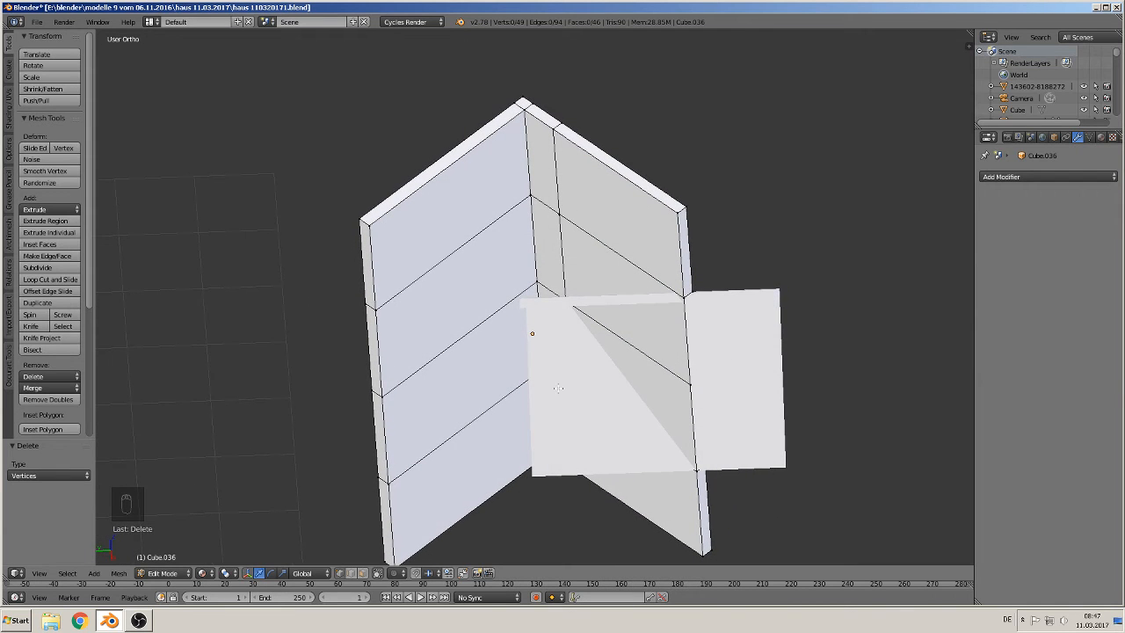
pyautogui.click(31, 326)
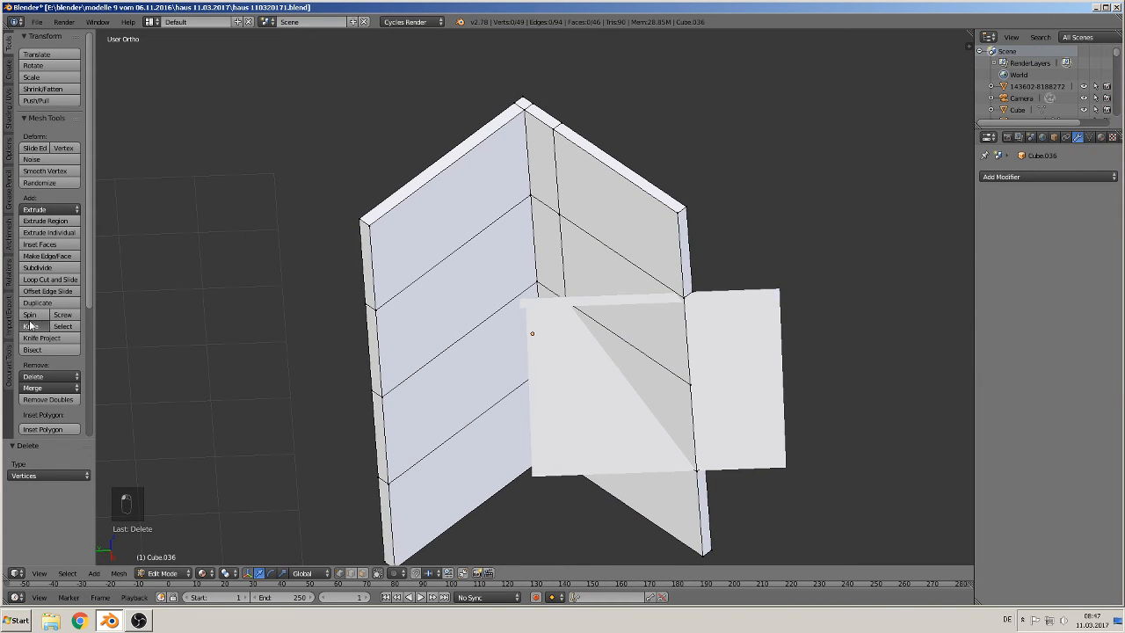
pyautogui.click(565, 301)
pyautogui.click(684, 298)
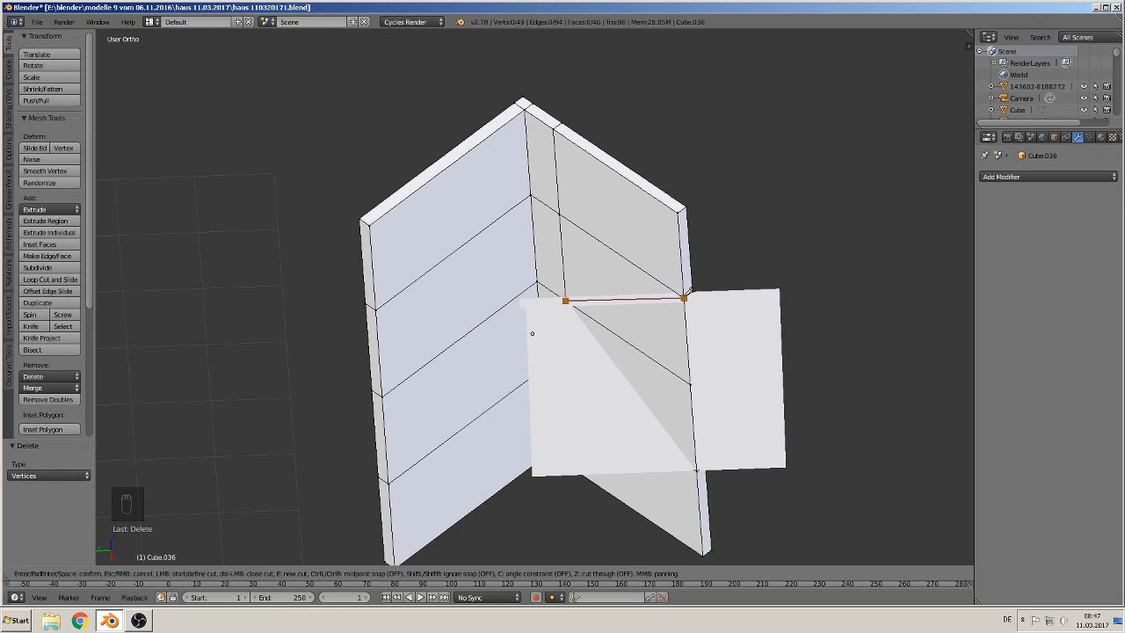
pyautogui.press('Return')
# Step: Knife-cut a diagonal from the ridge point down to the gable's lower-left corner at the roof's edge
pyautogui.moveTo(653, 358); pyautogui.dragTo(791, 345, button='middle')
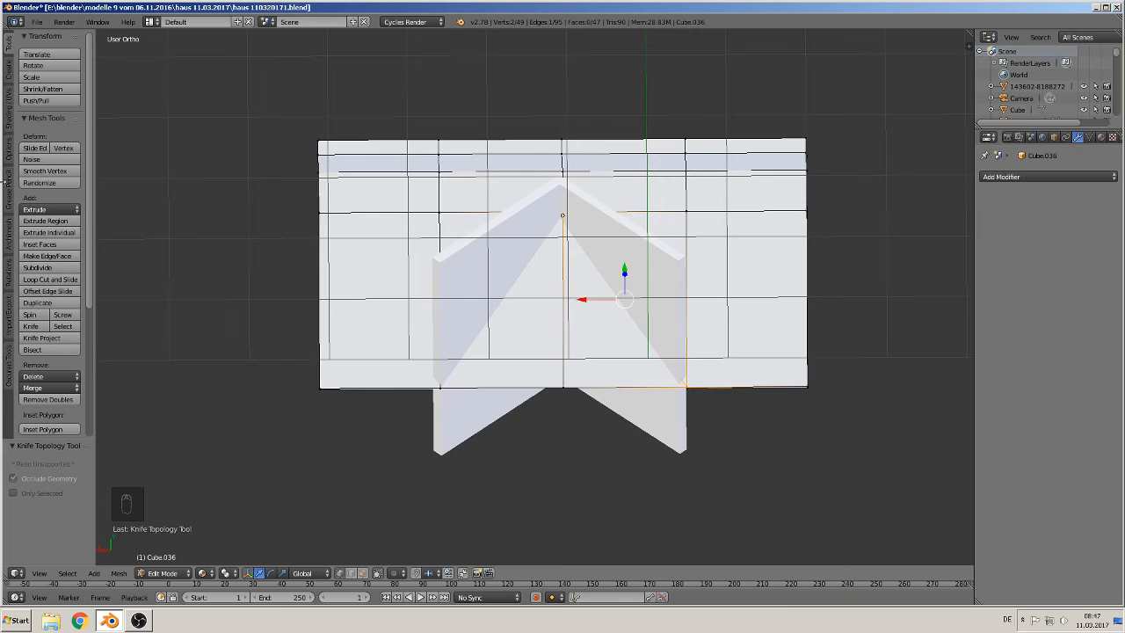
pyautogui.click(31, 326)
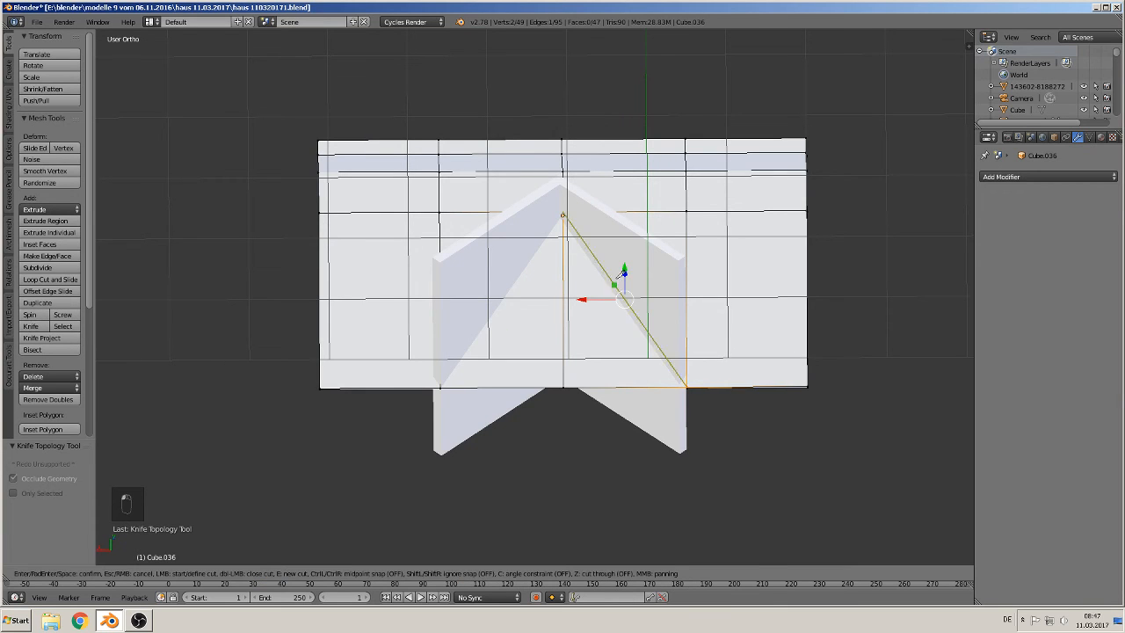
pyautogui.click(563, 211)
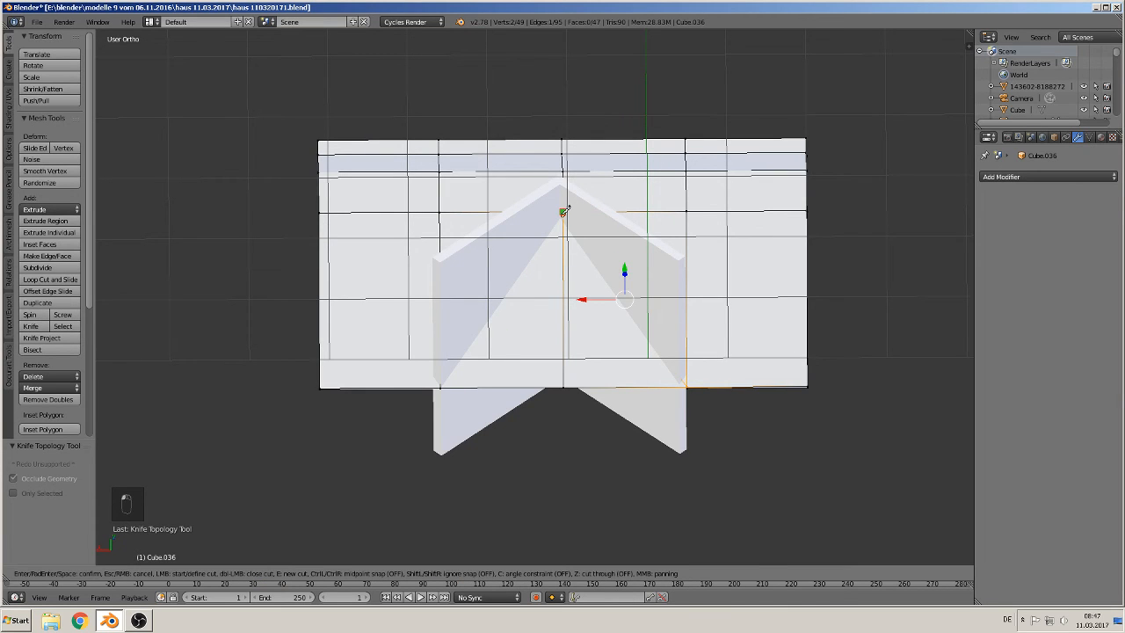
pyautogui.click(443, 382)
pyautogui.press('Return')
# Step: Delete the centre vertex at the roof's front edge below the ridge, leaving the gable cut-out
pyautogui.press('x')
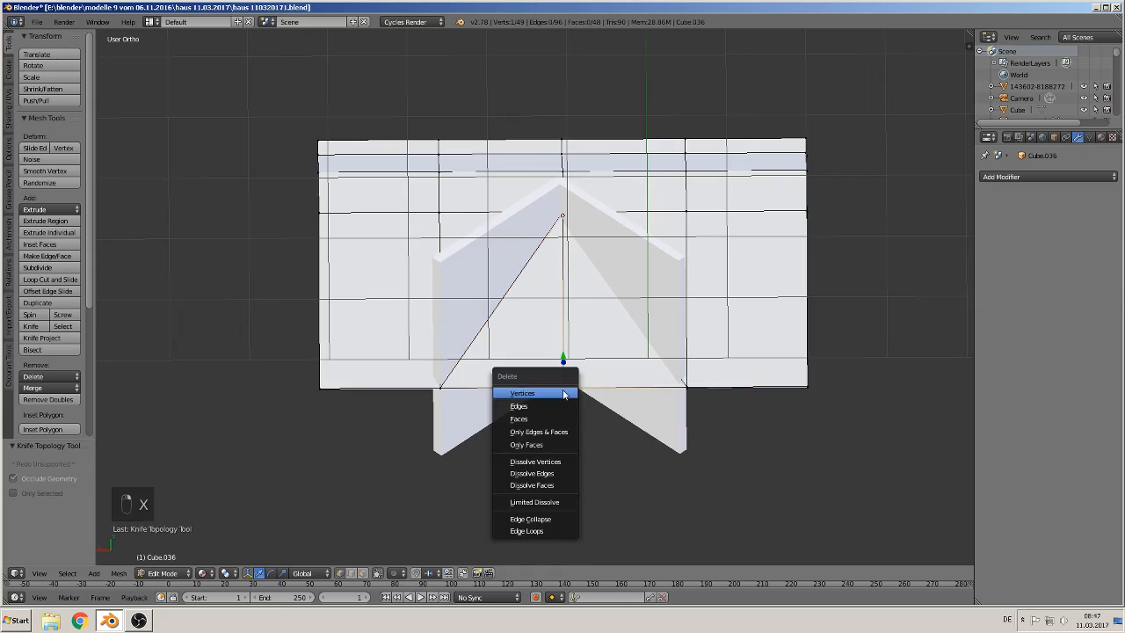
pyautogui.click(565, 389)
pyautogui.moveTo(565, 389); pyautogui.dragTo(660, 445, button='middle')
pyautogui.press('KP_1')
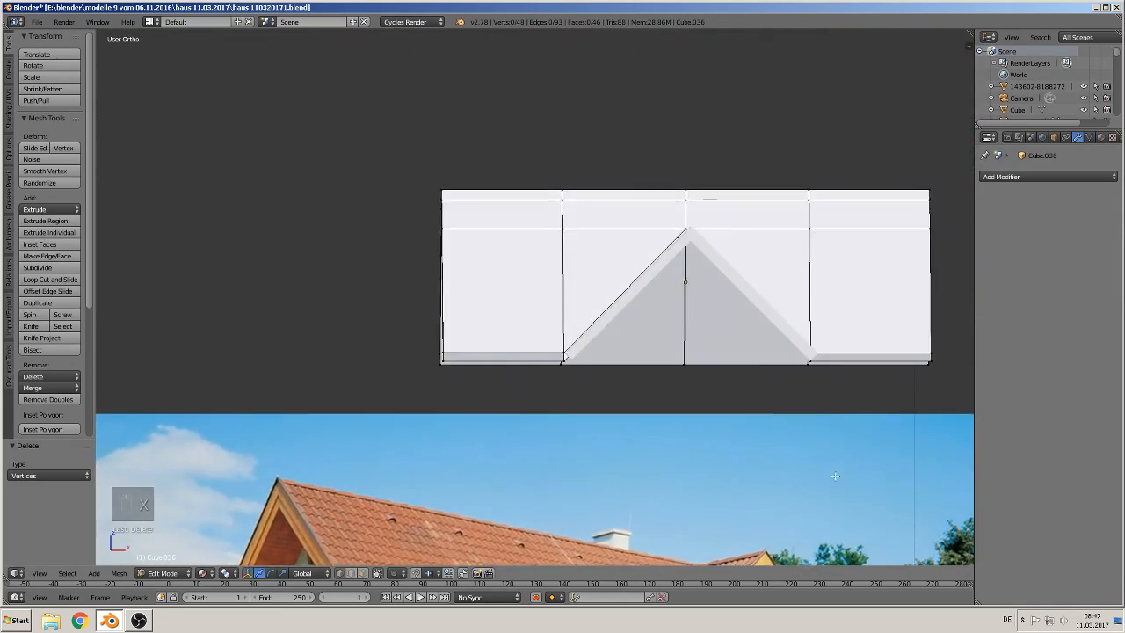
# Step: Leave Edit Mode and move the finished roof to the right along X, above the windows and balcony parts
pyautogui.press('Tab')
pyautogui.moveTo(838, 476); pyautogui.dragTo(799, 474, button='middle')
pyautogui.scroll(-2, 800, 474)
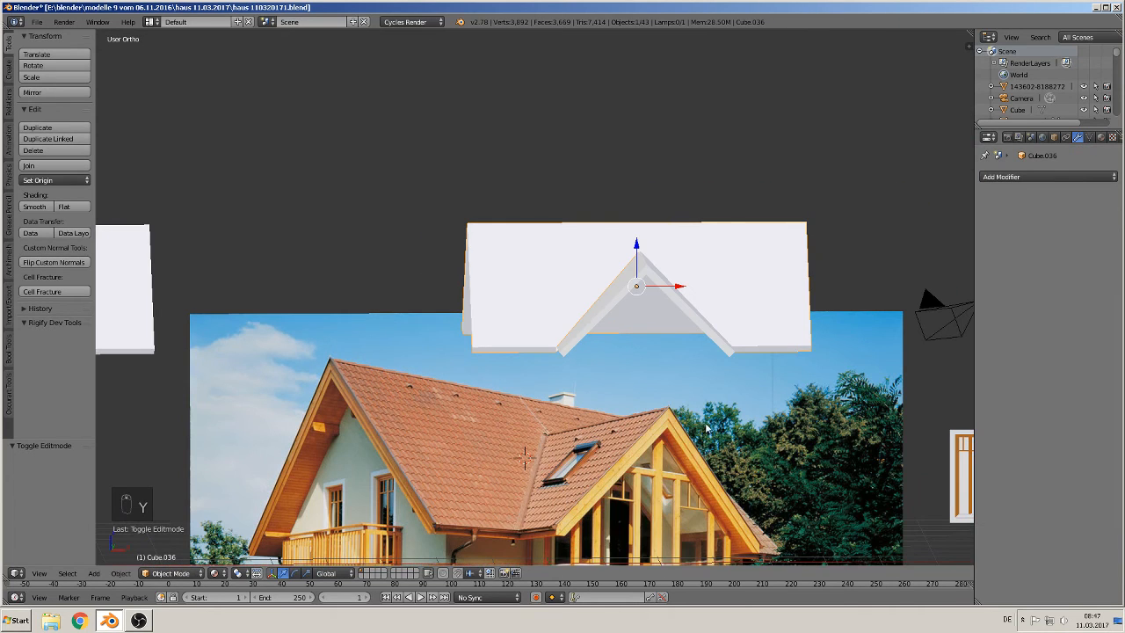
pyautogui.press('Tab')
pyautogui.press('Tab')
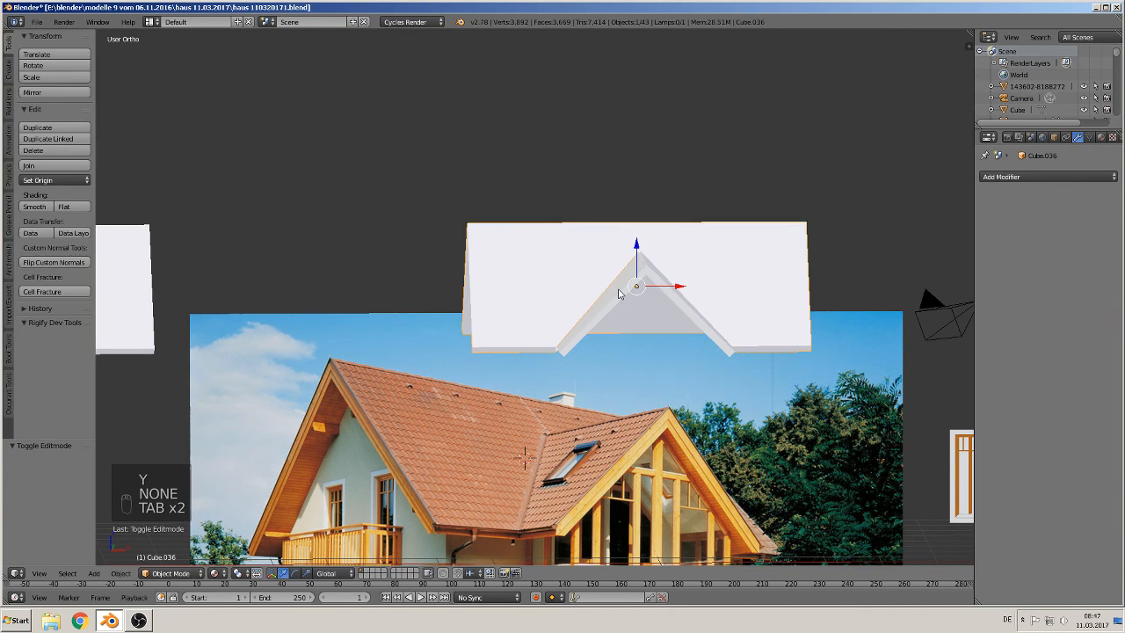
pyautogui.scroll(-4, 615, 343)
pyautogui.rightClick(609, 301)
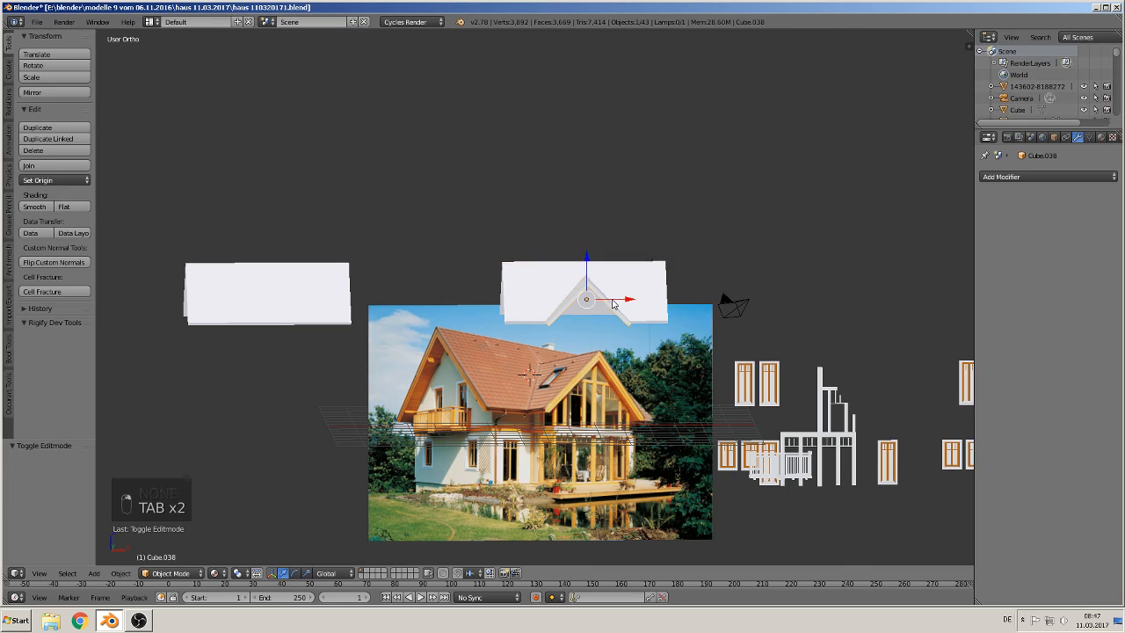
pyautogui.keyDown('shift'); pyautogui.rightClick(627, 286); pyautogui.keyUp('shift')
pyautogui.moveTo(622, 299); pyautogui.dragTo(882, 298)
# Step: Save the blend file
pyautogui.keyDown('shift'); pyautogui.moveTo(819, 374); pyautogui.dragTo(636, 381, button='middle'); pyautogui.keyUp('shift')
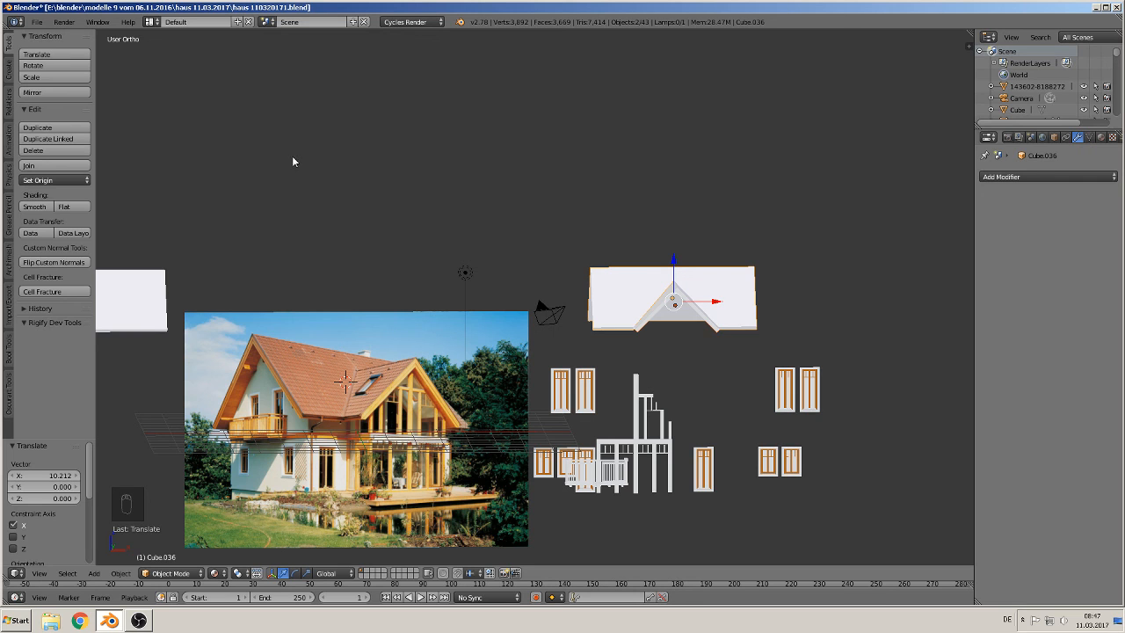
pyautogui.scroll(2, 482, 338)
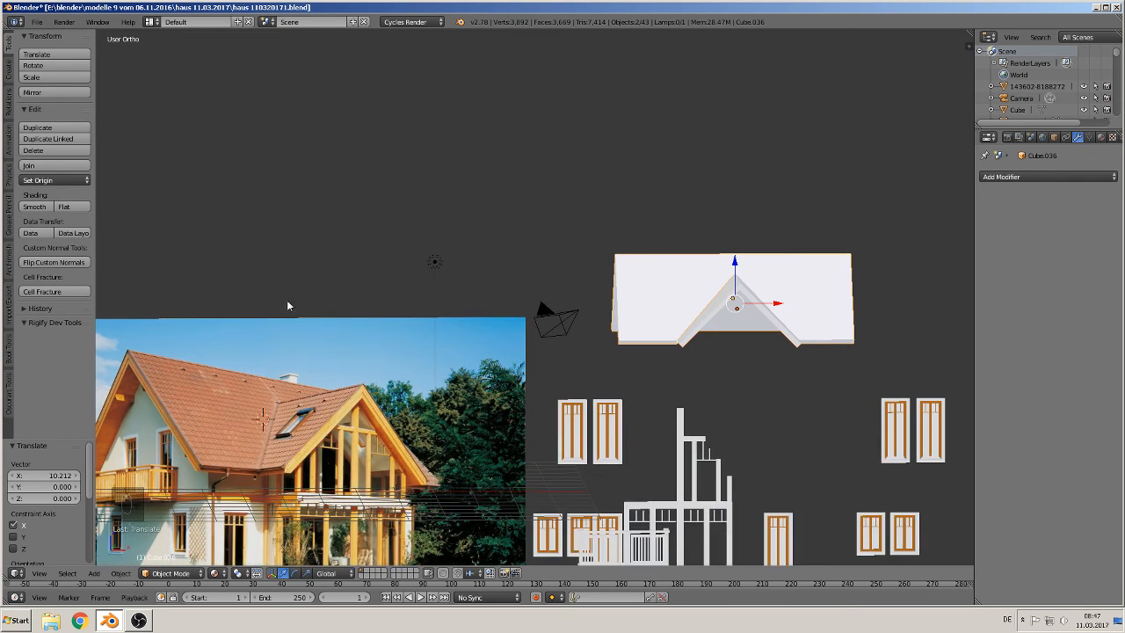
pyautogui.click(36, 21)
pyautogui.click(61, 112)
# Step: Duplicate the balcony railing and move the copy right along X beside the windows in front view
pyautogui.scroll(-2, 675, 363)
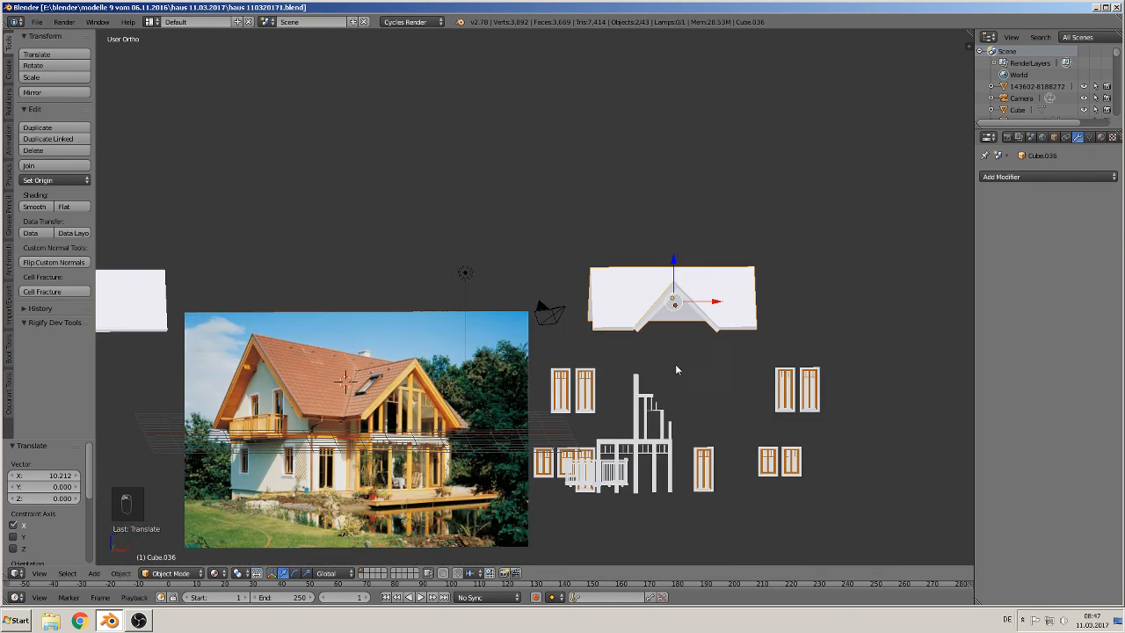
pyautogui.moveTo(687, 390); pyautogui.dragTo(676, 381, button='middle')
pyautogui.press('KP_1')
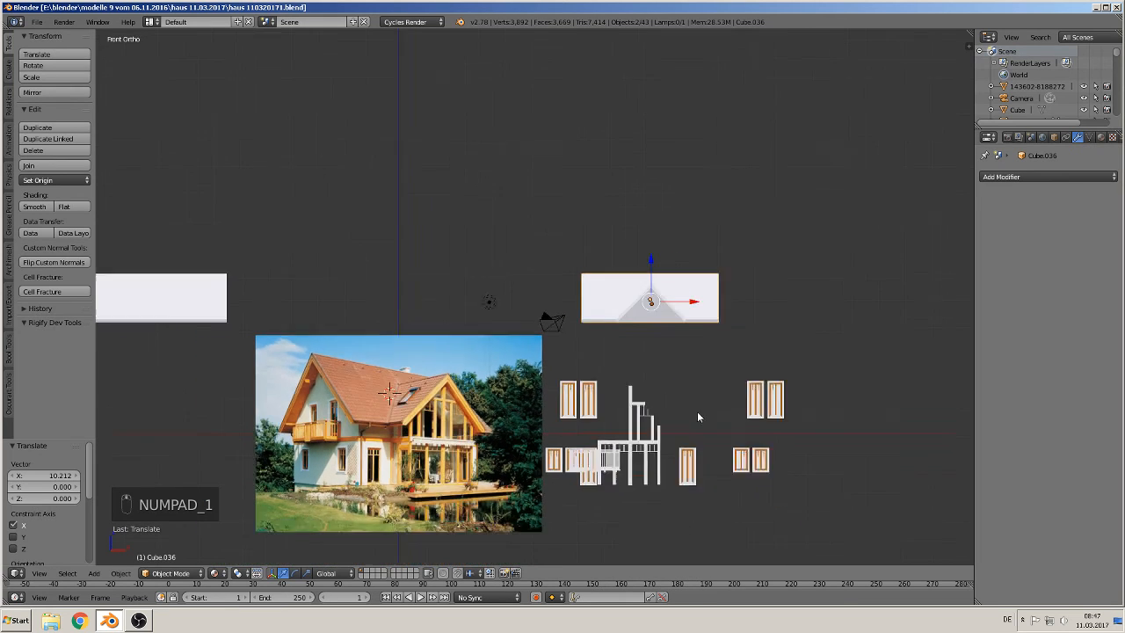
pyautogui.scroll(2, 574, 328)
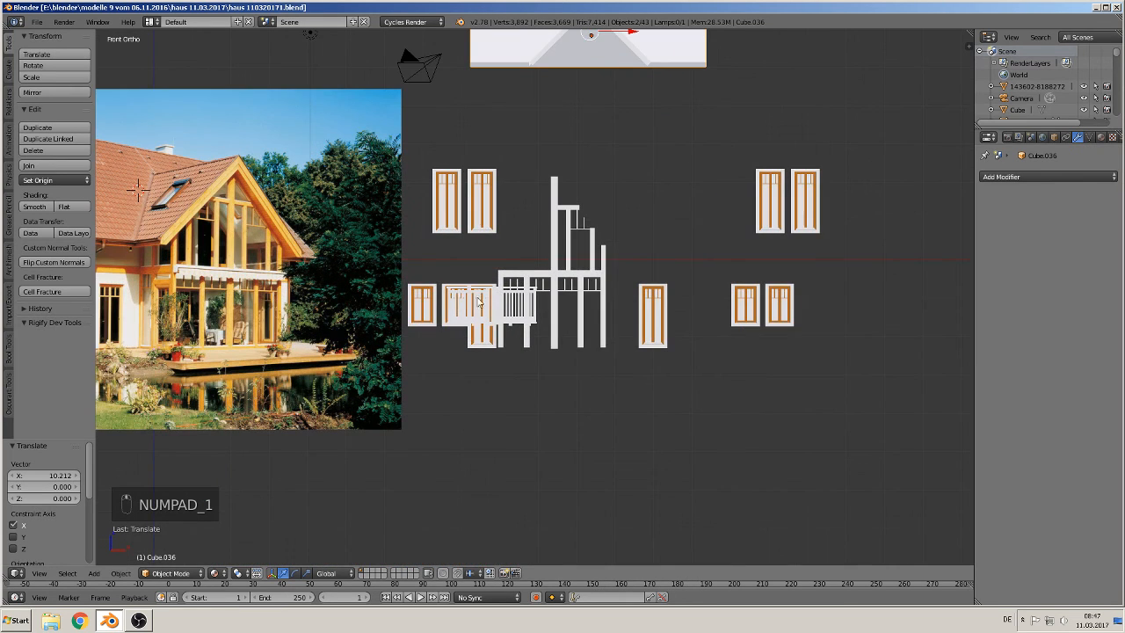
pyautogui.rightClick(509, 307)
pyautogui.hotkey('shift', 'd')
pyautogui.press('x')
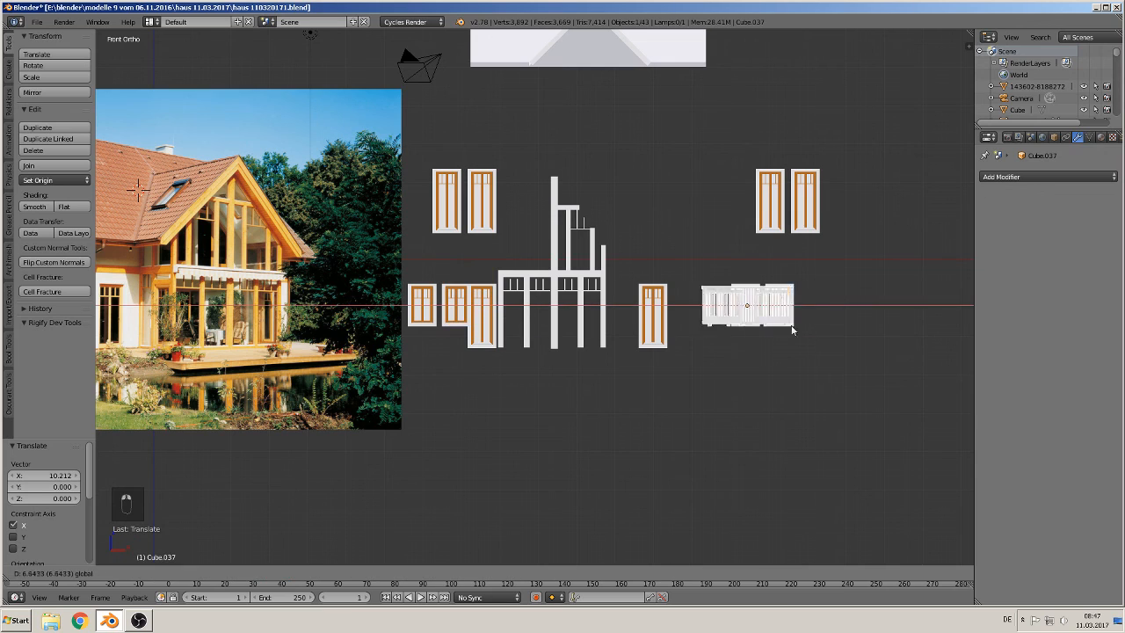
pyautogui.click(897, 326)
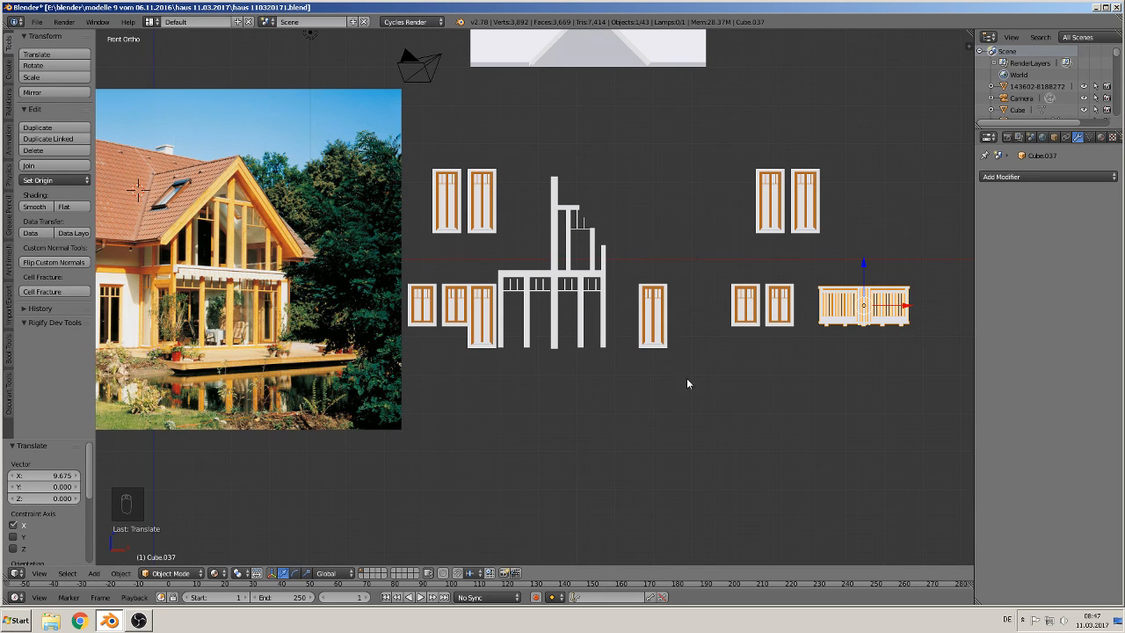
pyautogui.keyDown('shift'); pyautogui.moveTo(810, 434); pyautogui.dragTo(885, 432, button='middle'); pyautogui.keyUp('shift')
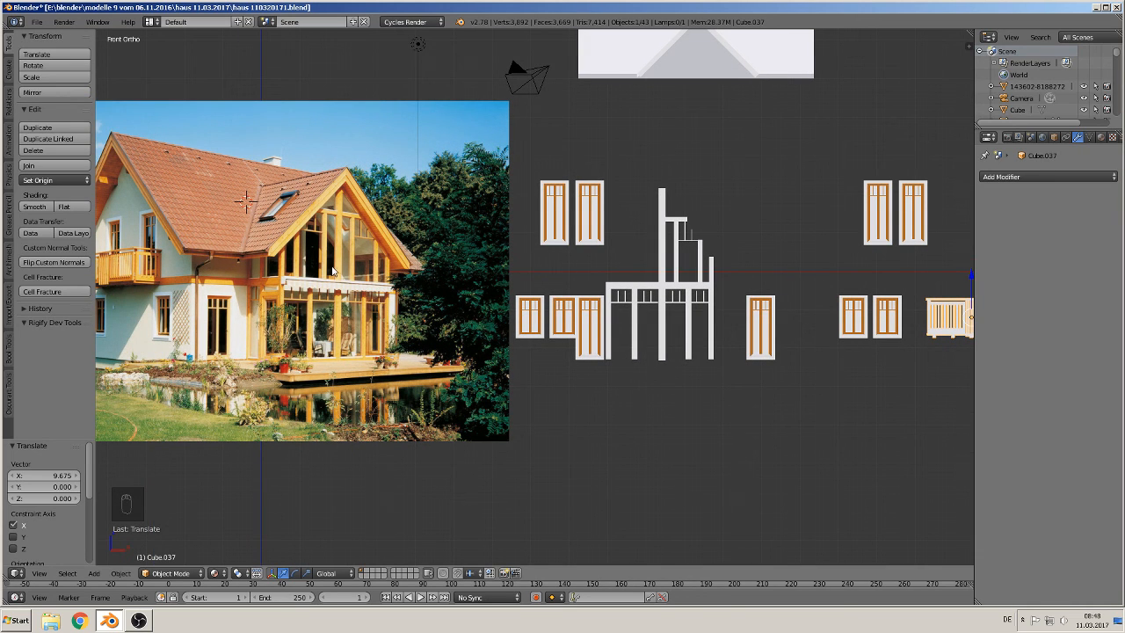
pyautogui.scroll(-2, 712, 318)
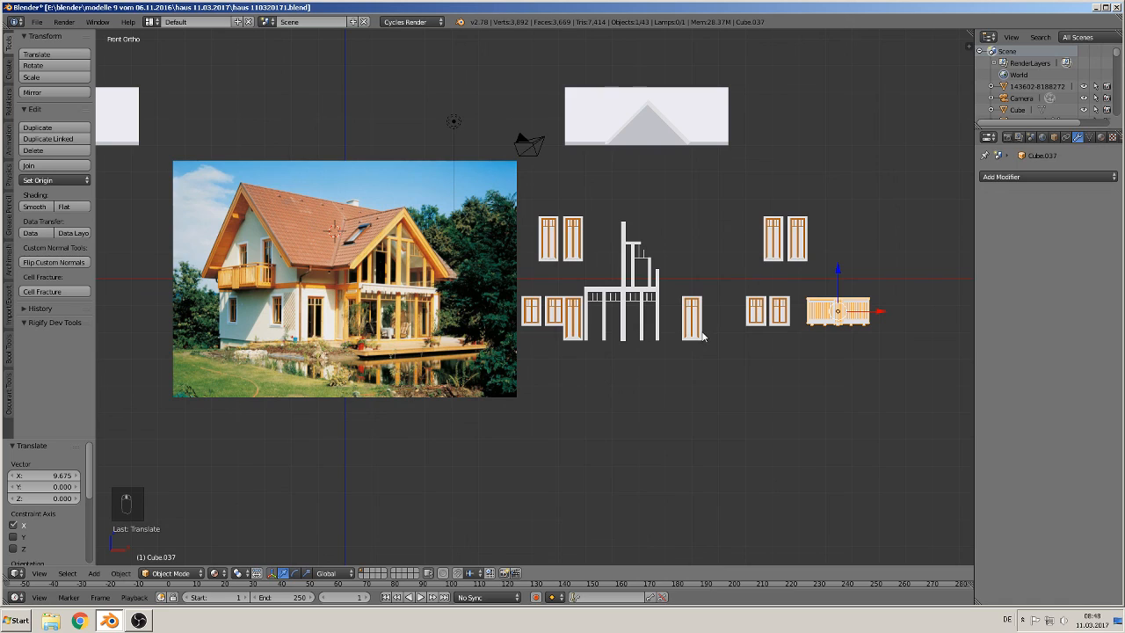